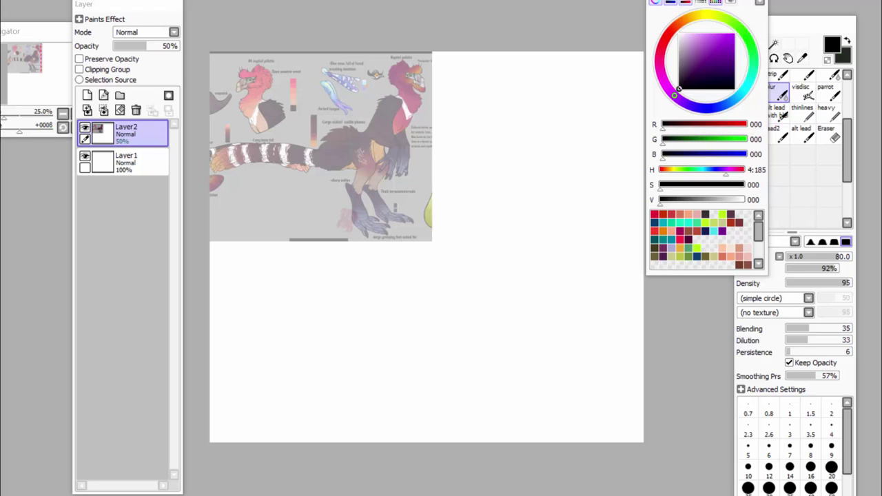
Select the visdisc brush and show its advanced settings, moving the tool window up so that all of them fit on screen.
{"action": "scroll", "coordinate": [426, 246], "scroll_direction": "up", "scroll_amount": 2}
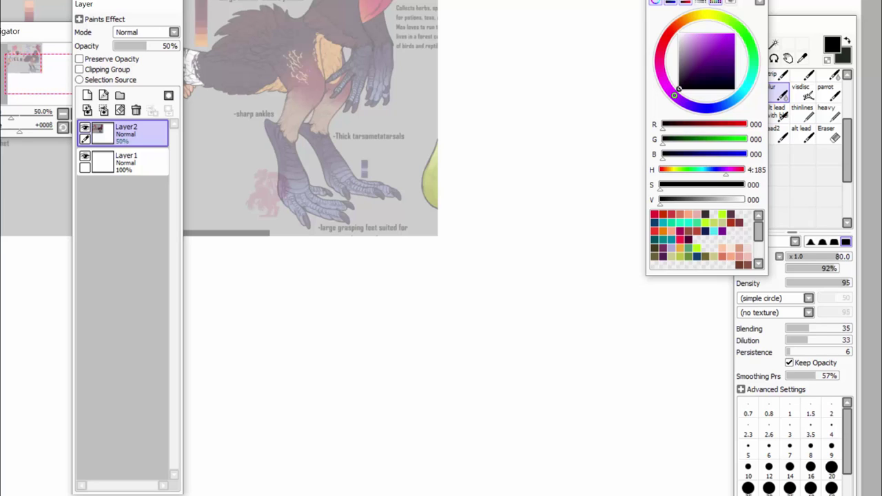
{"action": "left_click", "coordinate": [819, 29]}
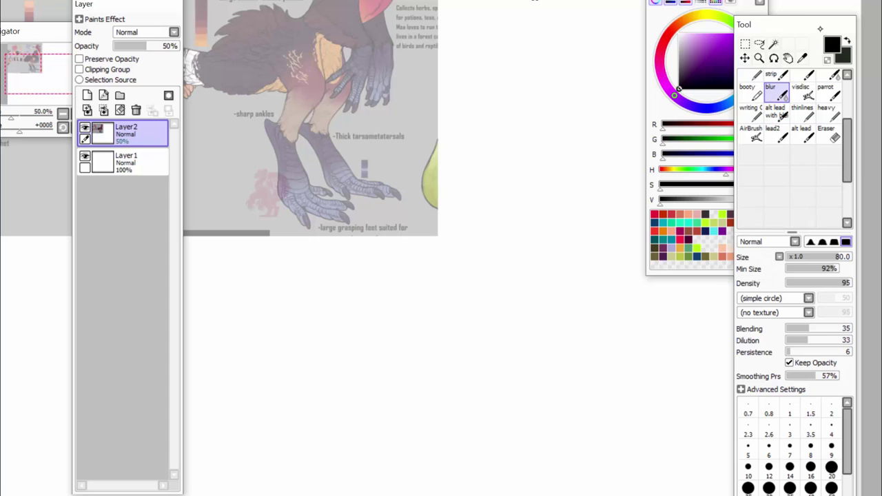
{"action": "left_click", "coordinate": [808, 97]}
{"action": "scroll", "coordinate": [311, 193], "scroll_direction": "up", "scroll_amount": 4}
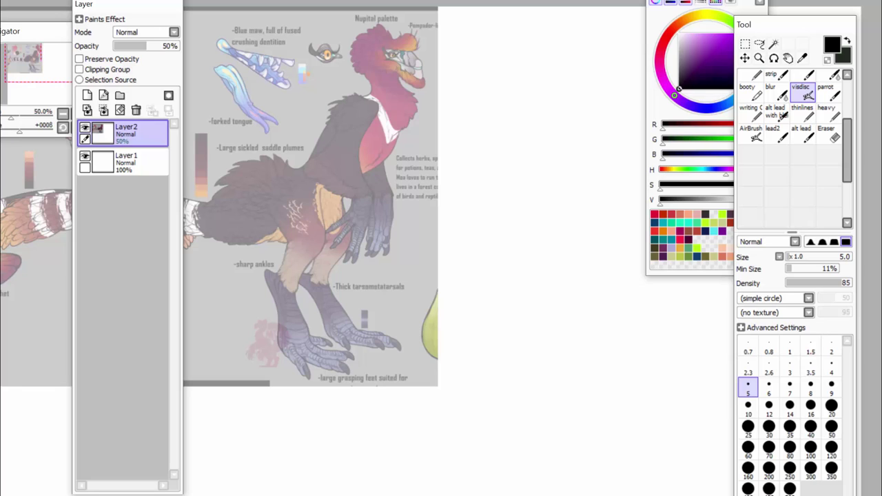
{"action": "left_click", "coordinate": [743, 329]}
{"action": "left_click_drag", "start_coordinate": [806, 25], "coordinate": [808, 0]}
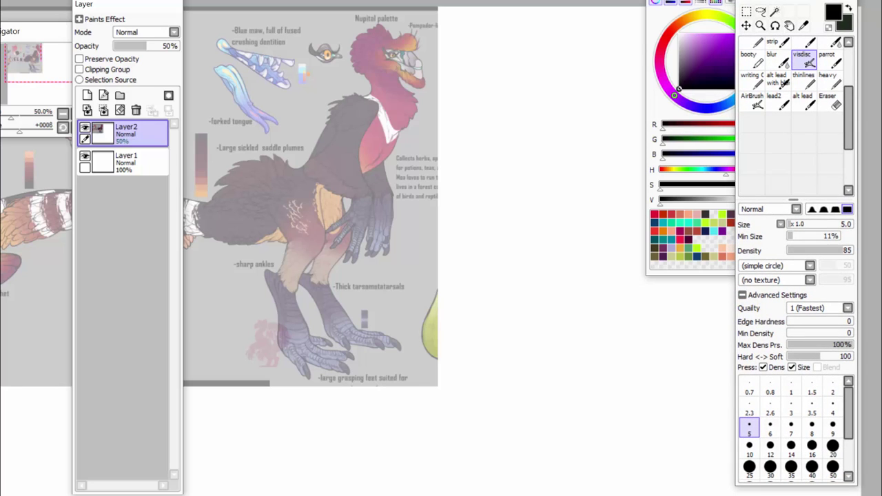
Move Layer1 above the reference image layer, Layer2, and keep it as the active layer.
{"action": "scroll", "coordinate": [426, 247], "scroll_direction": "up", "scroll_amount": 2}
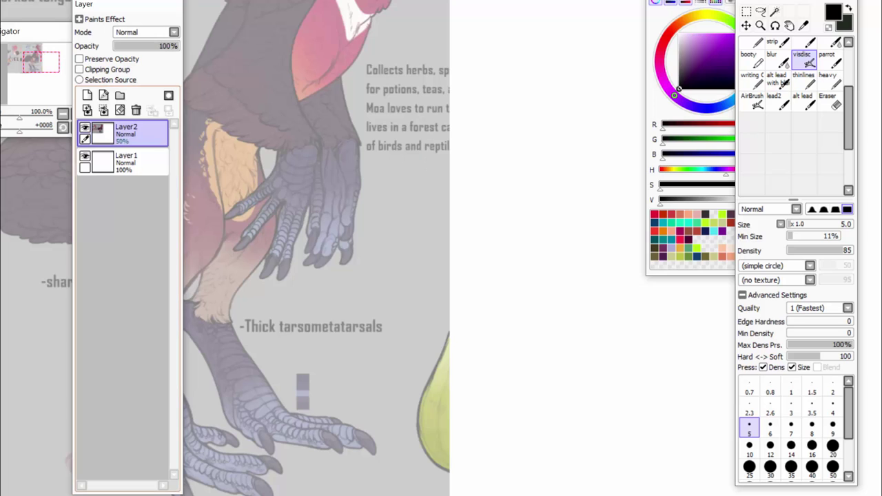
{"action": "left_click", "coordinate": [138, 163]}
{"action": "left_click_drag", "start_coordinate": [153, 163], "coordinate": [153, 123]}
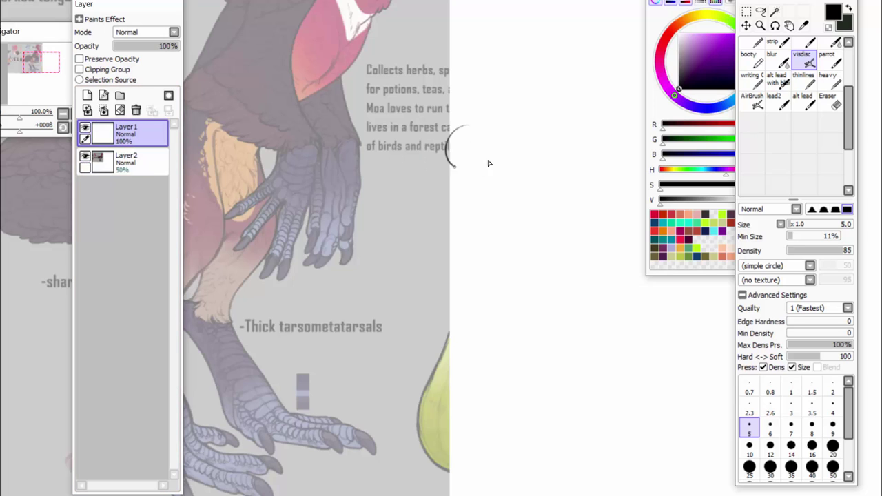
Draw a circle and flowing hair-like test strokes with the visdisc brush at size 5 beside the reference, and clear them.
{"action": "mouse_move", "coordinate": [455, 133]}
{"action": "left_mouse_down"}
{"action": "mouse_move", "coordinate": [485, 117]}
{"action": "mouse_move", "coordinate": [506, 129]}
{"action": "mouse_move", "coordinate": [519, 151]}
{"action": "mouse_move", "coordinate": [520, 231]}
{"action": "mouse_move", "coordinate": [529, 232]}
{"action": "mouse_move", "coordinate": [528, 122]}
{"action": "left_mouse_up"}
{"action": "left_click_drag", "start_coordinate": [515, 110], "coordinate": [532, 146]}
{"action": "mouse_move", "coordinate": [528, 186]}
{"action": "left_mouse_down"}
{"action": "mouse_move", "coordinate": [542, 124]}
{"action": "mouse_move", "coordinate": [550, 144]}
{"action": "mouse_move", "coordinate": [522, 205]}
{"action": "mouse_move", "coordinate": [565, 241]}
{"action": "mouse_move", "coordinate": [554, 229]}
{"action": "left_mouse_up"}
{"action": "left_click_drag", "start_coordinate": [561, 195], "coordinate": [551, 223]}
{"action": "mouse_move", "coordinate": [566, 192]}
{"action": "left_mouse_down"}
{"action": "mouse_move", "coordinate": [558, 210]}
{"action": "mouse_move", "coordinate": [564, 201]}
{"action": "left_mouse_up"}
{"action": "left_click_drag", "start_coordinate": [571, 179], "coordinate": [567, 194]}
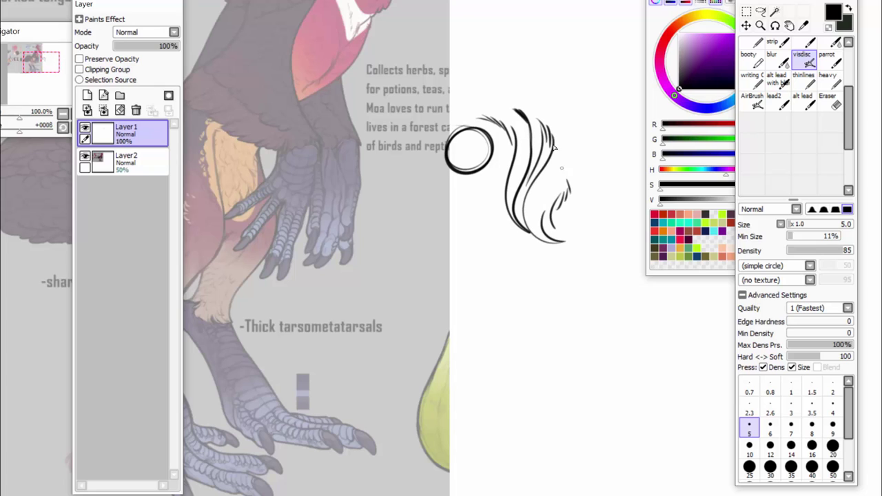
{"action": "left_click", "coordinate": [120, 110]}
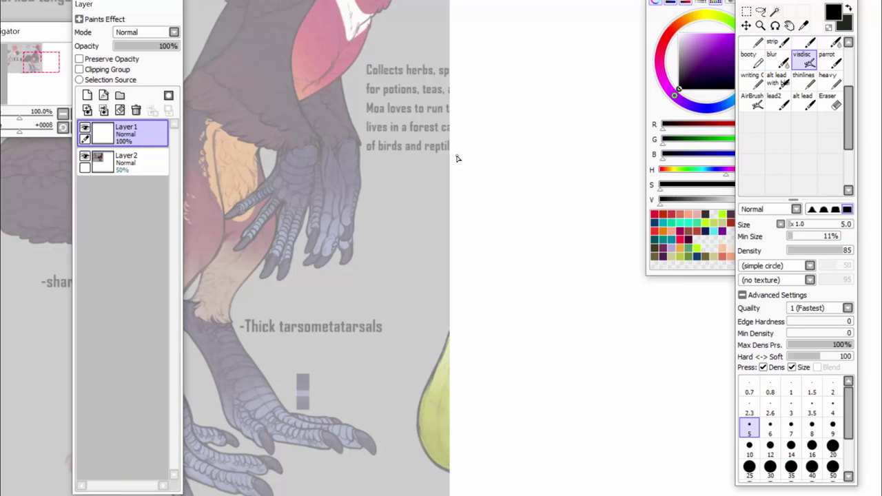
Draw a doubled test circle with the visdisc brush at 200% zoom on the blank canvas area, and clear it.
{"action": "key", "text": "Page_Up"}
{"action": "key", "text": "Page_Up"}
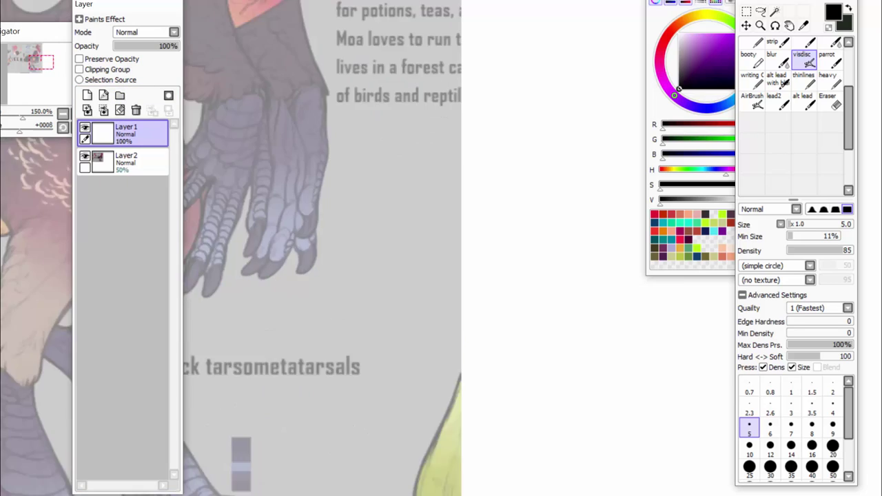
{"action": "key", "text": "Right"}
{"action": "key", "text": "Right"}
{"action": "key", "text": "Right"}
{"action": "key", "text": "Right"}
{"action": "key", "text": "Right"}
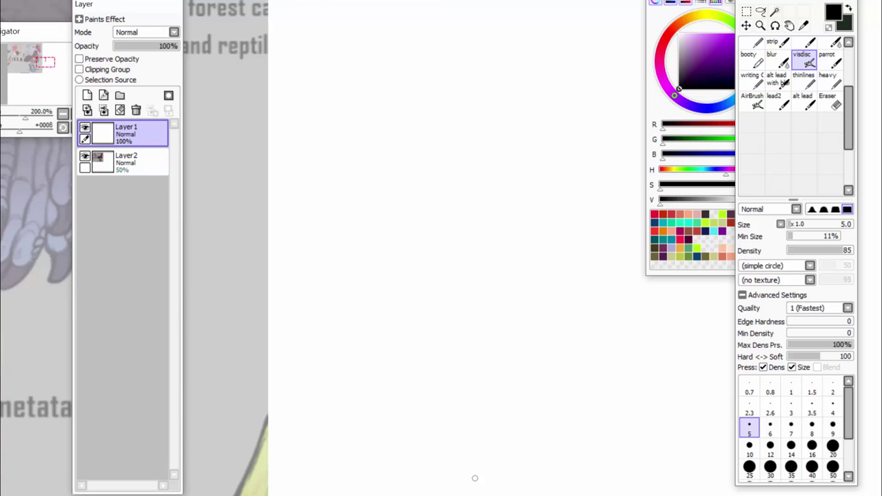
{"action": "mouse_move", "coordinate": [405, 160]}
{"action": "left_mouse_down"}
{"action": "mouse_move", "coordinate": [415, 82]}
{"action": "mouse_move", "coordinate": [440, 161]}
{"action": "mouse_move", "coordinate": [395, 84]}
{"action": "mouse_move", "coordinate": [452, 120]}
{"action": "left_mouse_up"}
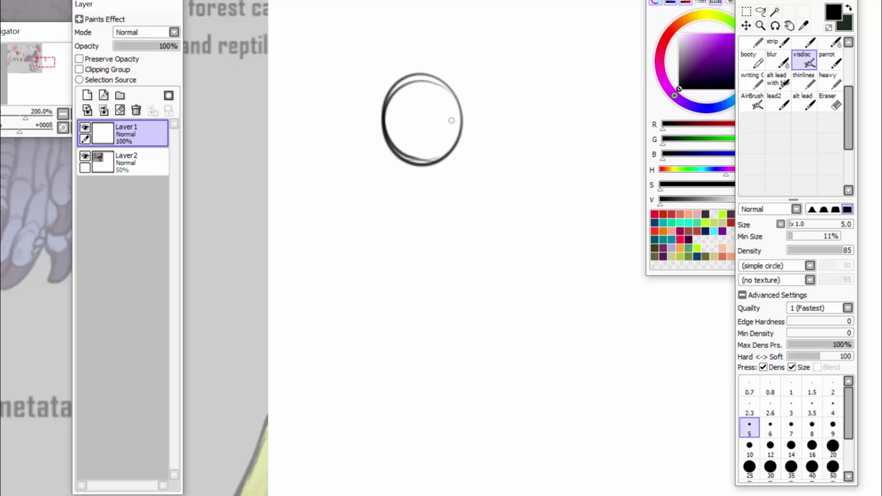
{"action": "left_click", "coordinate": [351, 0]}
{"action": "left_click", "coordinate": [346, 0]}
{"action": "left_click", "coordinate": [120, 110]}
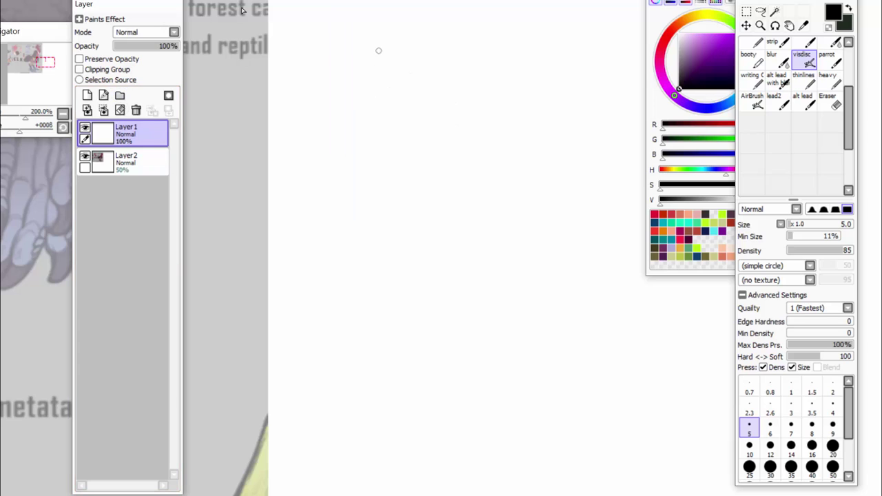
Draw a long curve with short test strokes beside it using the visdisc brush, and set the stroke stabilizer to 1.
{"action": "mouse_move", "coordinate": [377, 44]}
{"action": "left_mouse_down"}
{"action": "mouse_move", "coordinate": [340, 154]}
{"action": "mouse_move", "coordinate": [295, 217]}
{"action": "mouse_move", "coordinate": [251, 234]}
{"action": "left_mouse_up"}
{"action": "left_click_drag", "start_coordinate": [310, 234], "coordinate": [344, 200]}
{"action": "left_click_drag", "start_coordinate": [336, 220], "coordinate": [357, 193]}
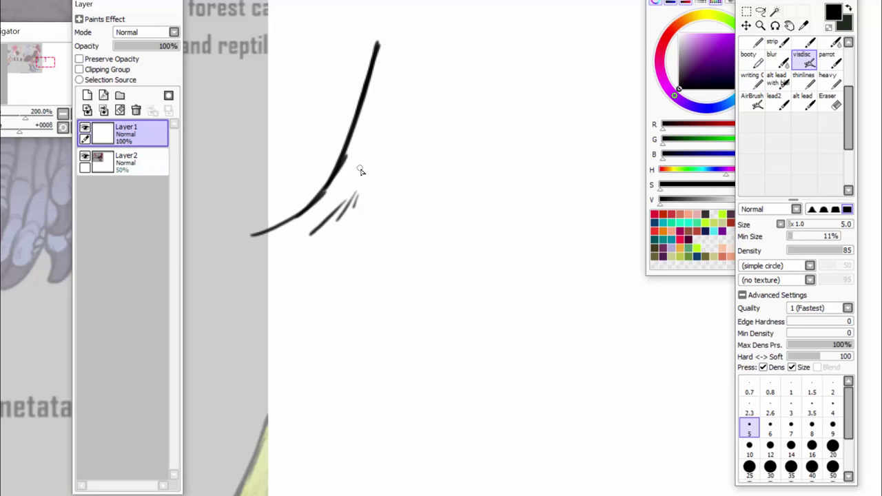
{"action": "left_click", "coordinate": [348, 0]}
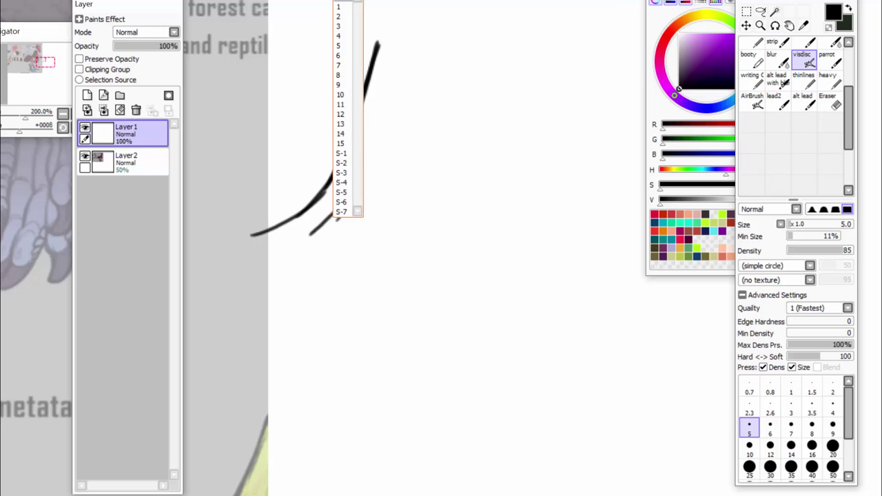
{"action": "left_click", "coordinate": [341, 6]}
Select the lead2 brush and set the stroke stabilizer to S-1.
{"action": "left_click", "coordinate": [778, 102]}
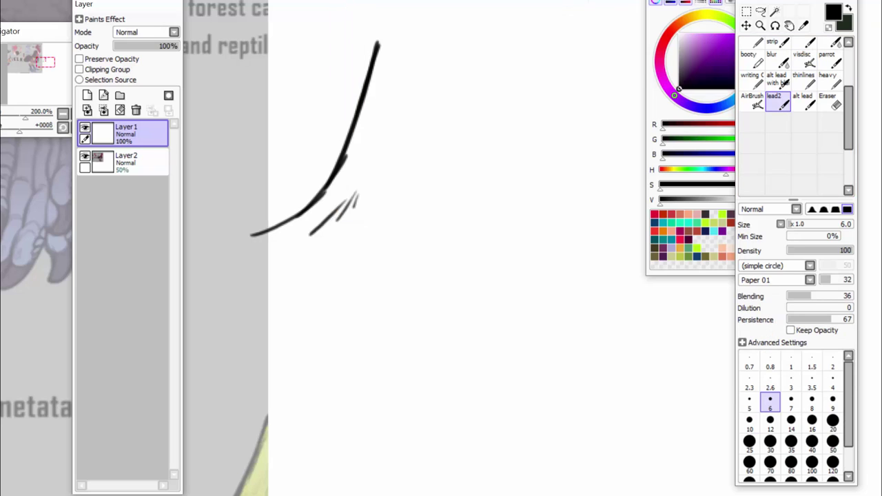
{"action": "left_click", "coordinate": [348, 1]}
{"action": "left_click", "coordinate": [345, 152]}
Clear the visdisc test strokes from Layer1, and delete the newly added empty layer set.
{"action": "left_click", "coordinate": [803, 60]}
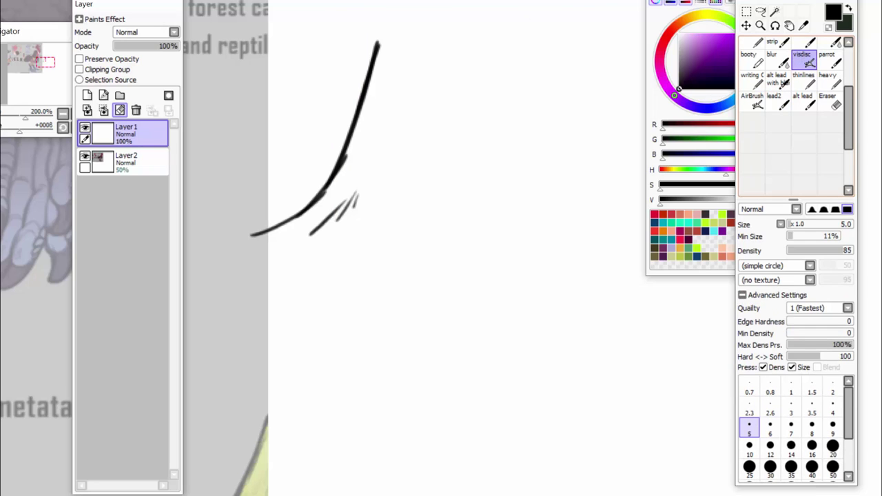
{"action": "left_click", "coordinate": [120, 111]}
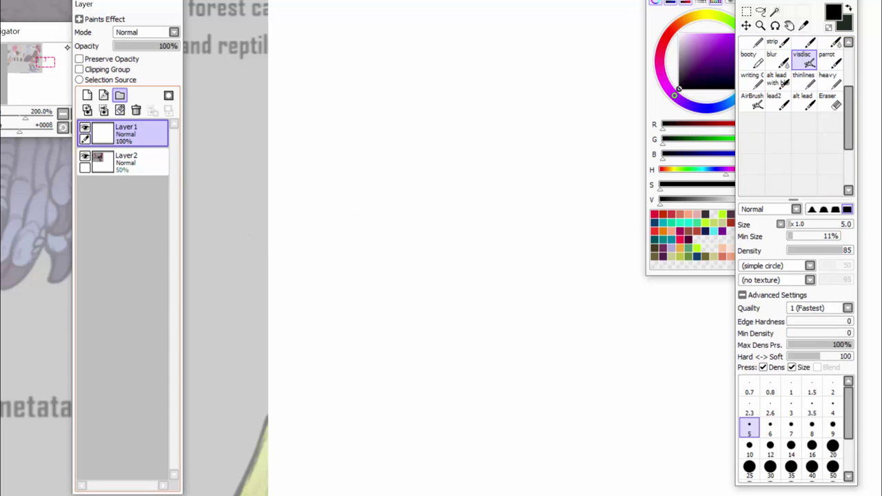
{"action": "left_click", "coordinate": [120, 95]}
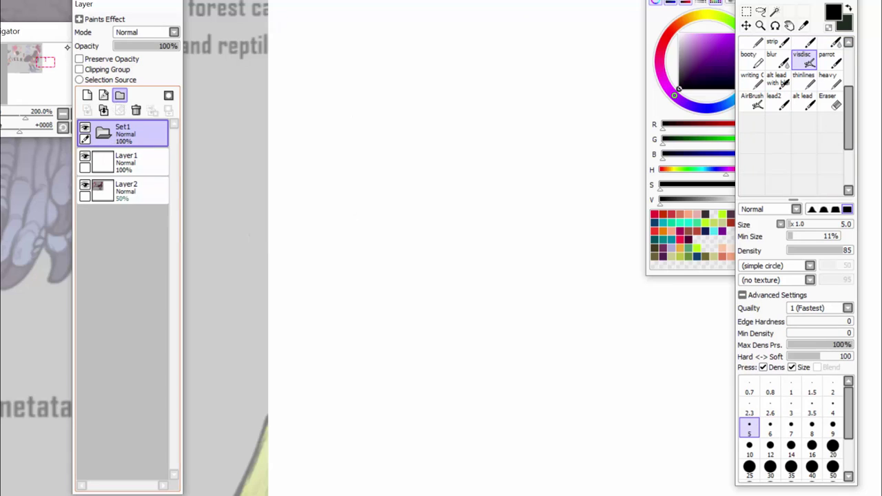
{"action": "left_click", "coordinate": [136, 111]}
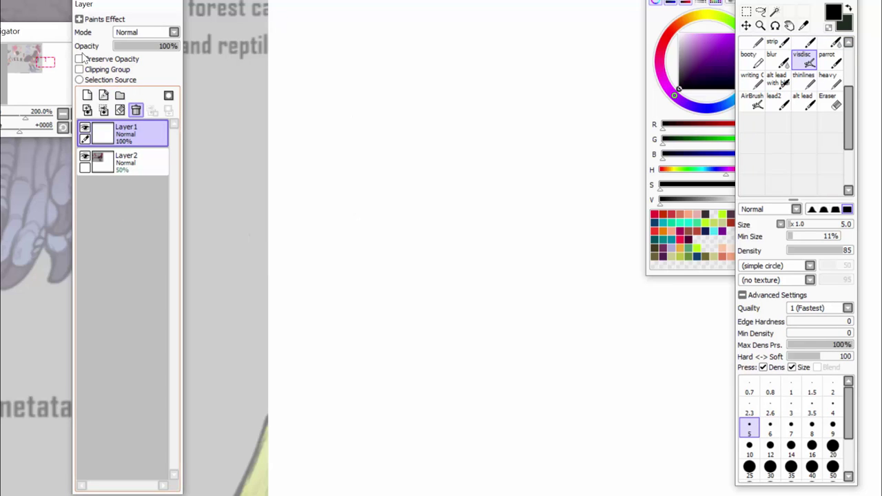
Draw long curves and fur-like tufts on Layer1 with the lead2 brush at size 6.
{"action": "left_click", "coordinate": [776, 103]}
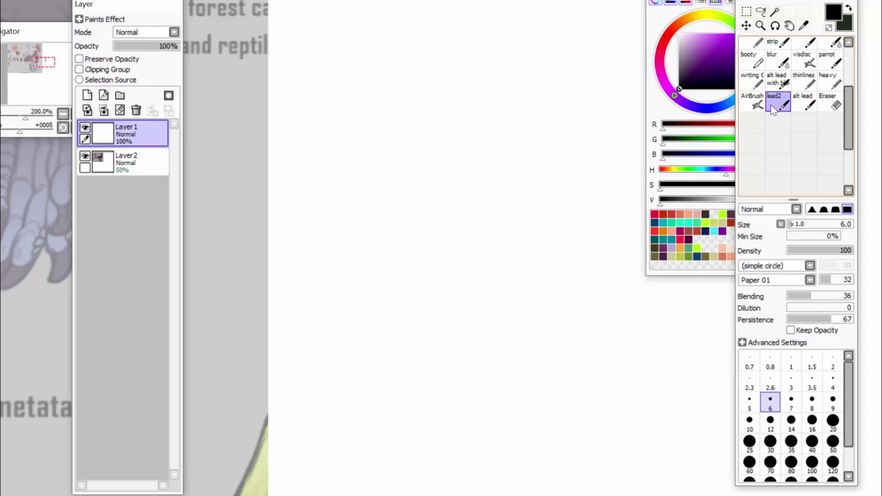
{"action": "mouse_move", "coordinate": [296, 60]}
{"action": "left_mouse_down"}
{"action": "mouse_move", "coordinate": [338, 194]}
{"action": "mouse_move", "coordinate": [429, 345]}
{"action": "mouse_move", "coordinate": [431, 365]}
{"action": "mouse_move", "coordinate": [447, 335]}
{"action": "mouse_move", "coordinate": [375, 103]}
{"action": "mouse_move", "coordinate": [382, 135]}
{"action": "mouse_move", "coordinate": [425, 202]}
{"action": "mouse_move", "coordinate": [438, 155]}
{"action": "left_mouse_up"}
{"action": "mouse_move", "coordinate": [433, 117]}
{"action": "left_mouse_down"}
{"action": "mouse_move", "coordinate": [457, 238]}
{"action": "mouse_move", "coordinate": [483, 228]}
{"action": "mouse_move", "coordinate": [477, 272]}
{"action": "left_mouse_up"}
{"action": "mouse_move", "coordinate": [482, 238]}
{"action": "left_mouse_down"}
{"action": "mouse_move", "coordinate": [452, 365]}
{"action": "mouse_move", "coordinate": [492, 338]}
{"action": "mouse_move", "coordinate": [487, 347]}
{"action": "left_mouse_up"}
{"action": "mouse_move", "coordinate": [503, 356]}
{"action": "left_mouse_down"}
{"action": "mouse_move", "coordinate": [432, 384]}
{"action": "mouse_move", "coordinate": [452, 368]}
{"action": "mouse_move", "coordinate": [461, 322]}
{"action": "left_mouse_up"}
{"action": "left_click_drag", "start_coordinate": [464, 337], "coordinate": [459, 308]}
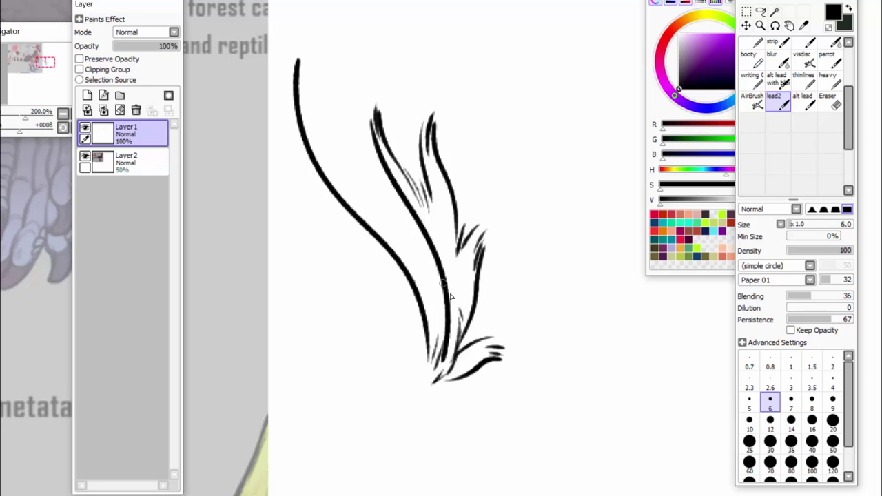
{"action": "mouse_move", "coordinate": [455, 356]}
{"action": "left_mouse_down"}
{"action": "mouse_move", "coordinate": [477, 321]}
{"action": "mouse_move", "coordinate": [476, 298]}
{"action": "left_mouse_up"}
{"action": "left_click_drag", "start_coordinate": [507, 222], "coordinate": [569, 380]}
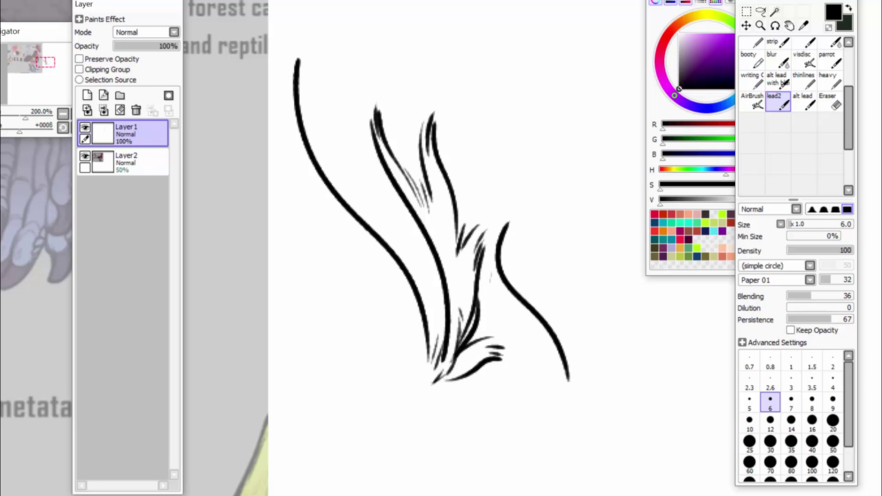
Try a Magic Wand selection of the empty area around the strokes, and clear the strokes from Layer1.
{"action": "left_click", "coordinate": [775, 11]}
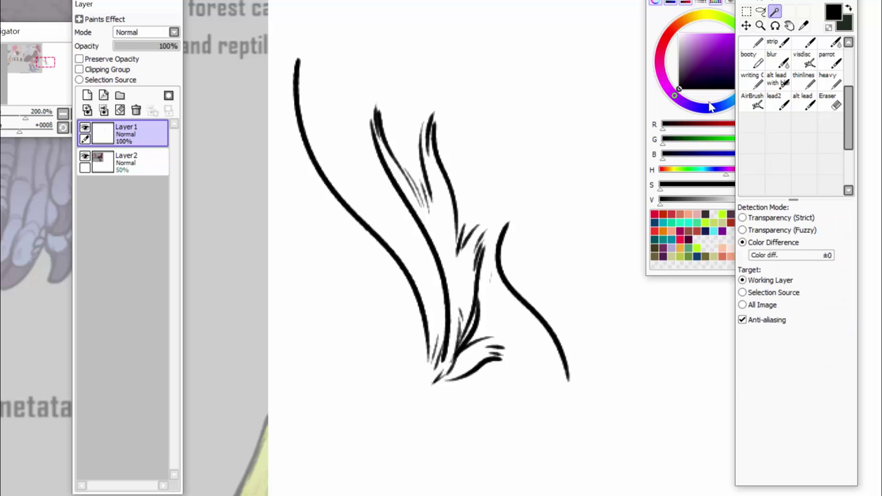
{"action": "left_click", "coordinate": [560, 263]}
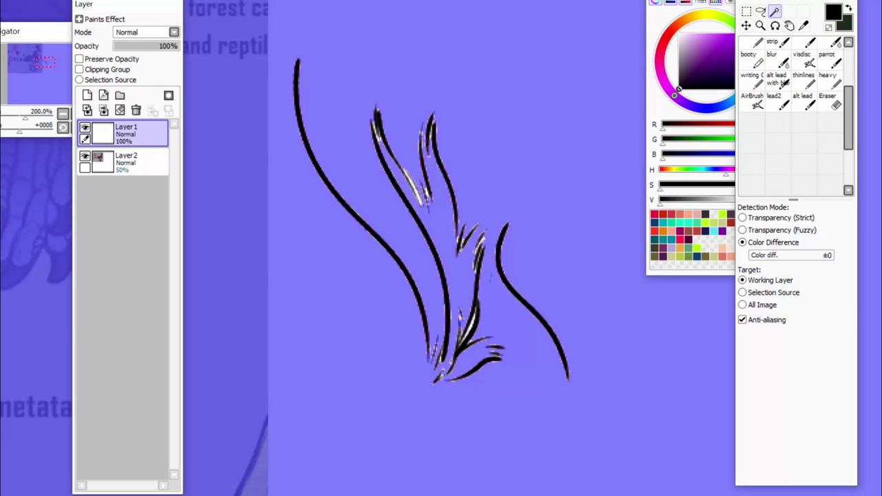
{"action": "left_click", "coordinate": [195, 0]}
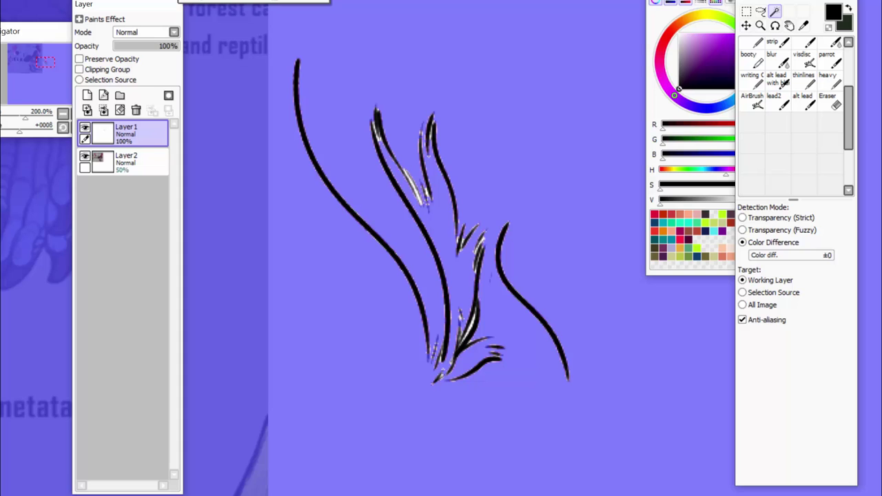
{"action": "left_click", "coordinate": [181, 75]}
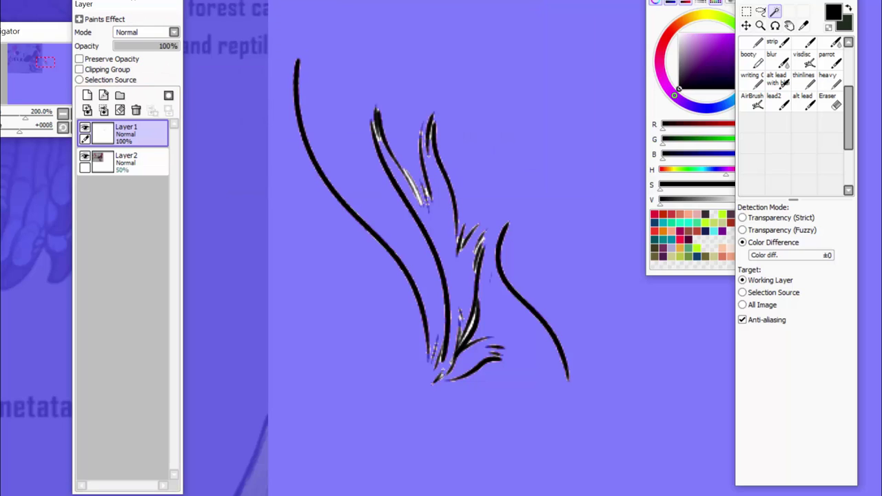
{"action": "left_click", "coordinate": [138, 1]}
{"action": "left_click", "coordinate": [151, 1]}
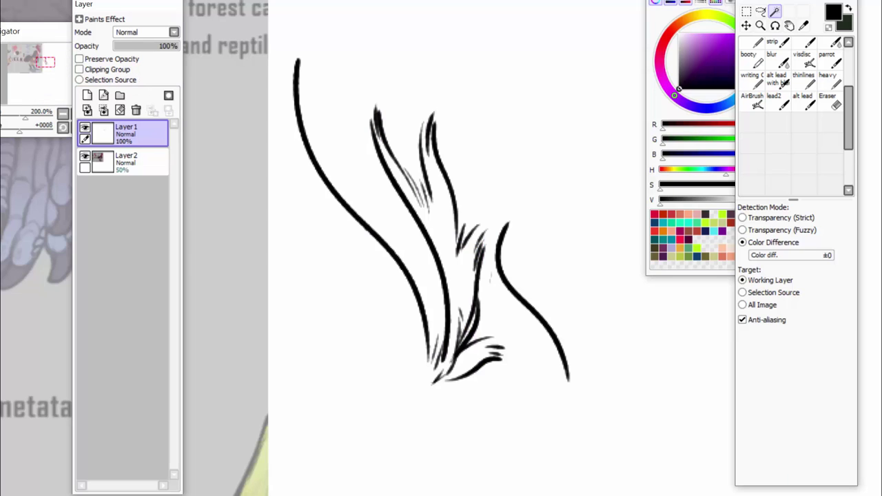
{"action": "key", "text": "Delete"}
Draw two parallel S-curves with short fur strokes between them using the alt lead brush at size 5, with its advanced settings shown.
{"action": "left_click", "coordinate": [804, 100]}
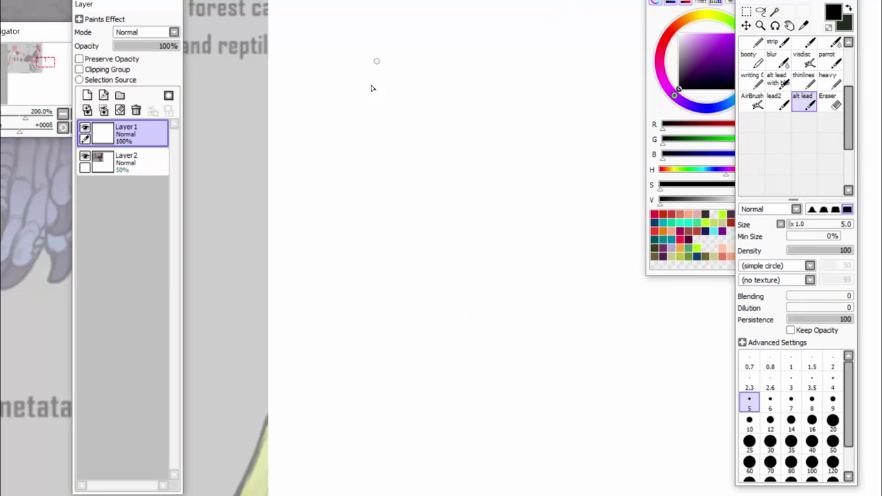
{"action": "left_click_drag", "start_coordinate": [377, 62], "coordinate": [516, 314]}
{"action": "left_click", "coordinate": [743, 342]}
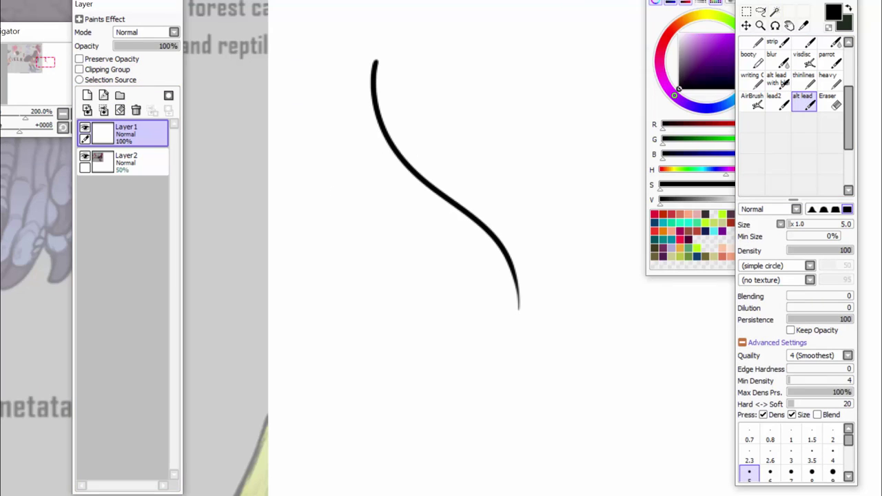
{"action": "left_click_drag", "start_coordinate": [304, 100], "coordinate": [446, 310]}
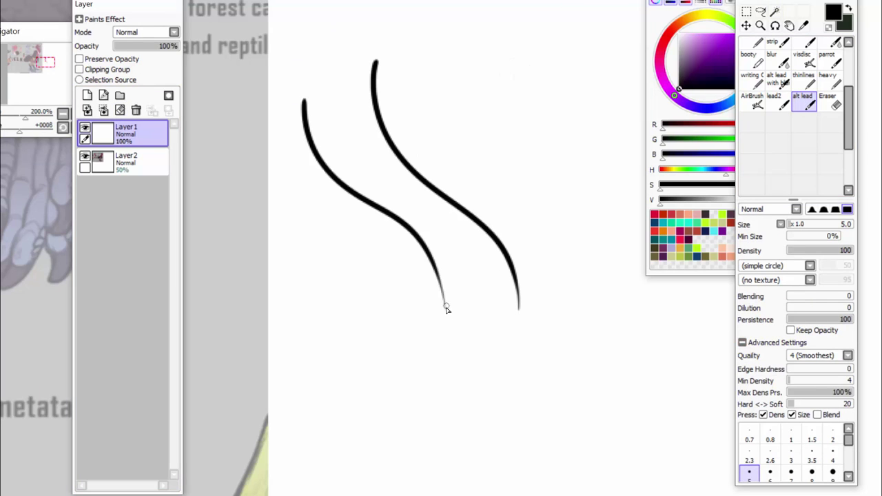
{"action": "mouse_move", "coordinate": [455, 273]}
{"action": "left_mouse_down"}
{"action": "mouse_move", "coordinate": [451, 328]}
{"action": "mouse_move", "coordinate": [430, 219]}
{"action": "left_mouse_up"}
{"action": "left_click_drag", "start_coordinate": [397, 186], "coordinate": [461, 246]}
{"action": "left_click_drag", "start_coordinate": [447, 216], "coordinate": [469, 258]}
{"action": "left_click_drag", "start_coordinate": [472, 230], "coordinate": [484, 263]}
{"action": "mouse_move", "coordinate": [490, 248]}
{"action": "left_mouse_down"}
{"action": "mouse_move", "coordinate": [496, 282]}
{"action": "mouse_move", "coordinate": [475, 298]}
{"action": "left_mouse_up"}
{"action": "mouse_move", "coordinate": [475, 298]}
{"action": "left_mouse_down"}
{"action": "mouse_move", "coordinate": [495, 290]}
{"action": "mouse_move", "coordinate": [493, 306]}
{"action": "mouse_move", "coordinate": [475, 314]}
{"action": "mouse_move", "coordinate": [481, 341]}
{"action": "left_mouse_up"}
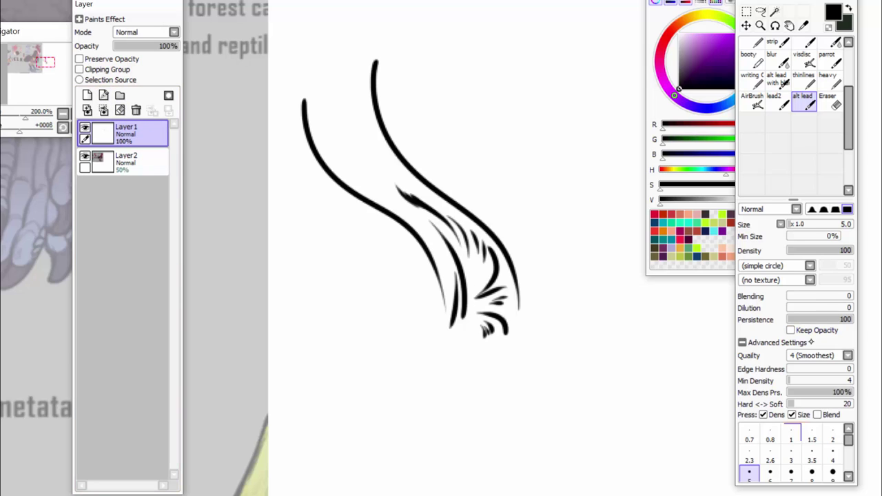
Set the alt lead brush to size 40 and draw a thick S-shaped stroke with small tapered marks below it.
{"action": "scroll", "coordinate": [793, 455], "scroll_direction": "down", "scroll_amount": 3}
{"action": "left_click", "coordinate": [812, 476]}
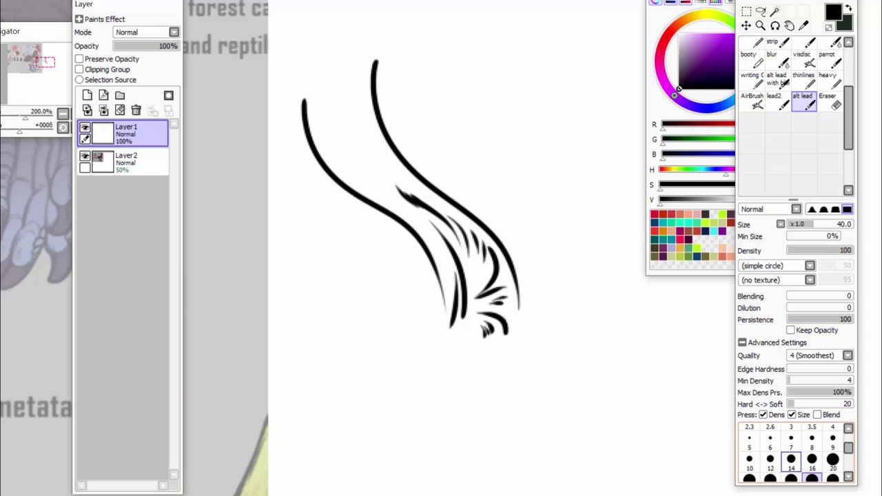
{"action": "mouse_move", "coordinate": [467, 43]}
{"action": "left_mouse_down"}
{"action": "mouse_move", "coordinate": [505, 136]}
{"action": "mouse_move", "coordinate": [596, 291]}
{"action": "mouse_move", "coordinate": [543, 382]}
{"action": "left_mouse_up"}
{"action": "mouse_move", "coordinate": [571, 422]}
{"action": "left_mouse_down"}
{"action": "mouse_move", "coordinate": [576, 400]}
{"action": "mouse_move", "coordinate": [594, 395]}
{"action": "left_mouse_up"}
{"action": "left_click_drag", "start_coordinate": [604, 410], "coordinate": [608, 377]}
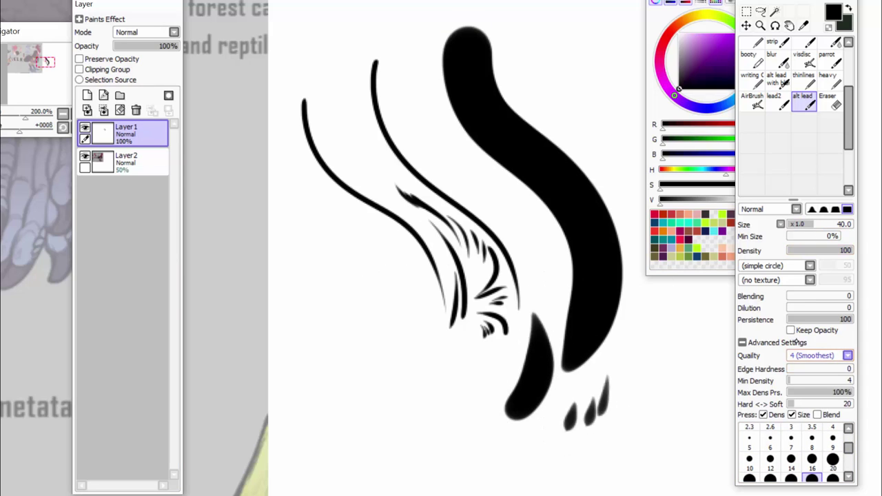
Set the alt lead brush size back to 5 and clear all test strokes from Layer1.
{"action": "left_click", "coordinate": [749, 441]}
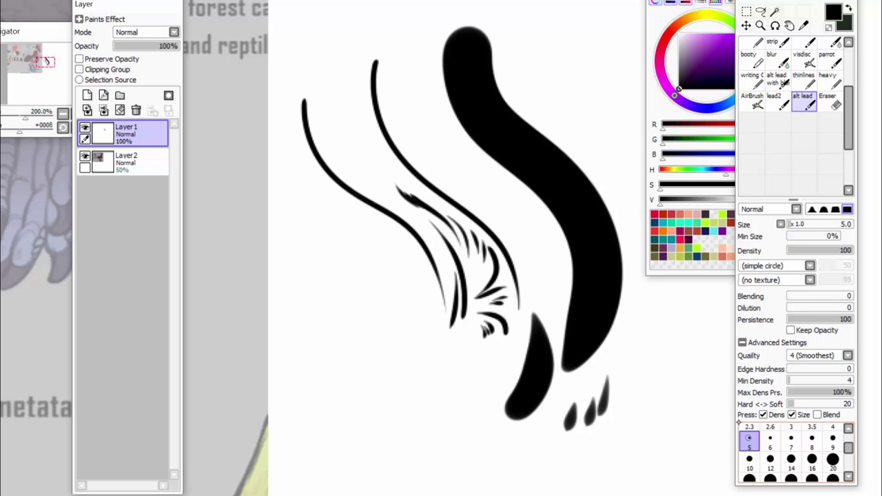
{"action": "left_click", "coordinate": [120, 111]}
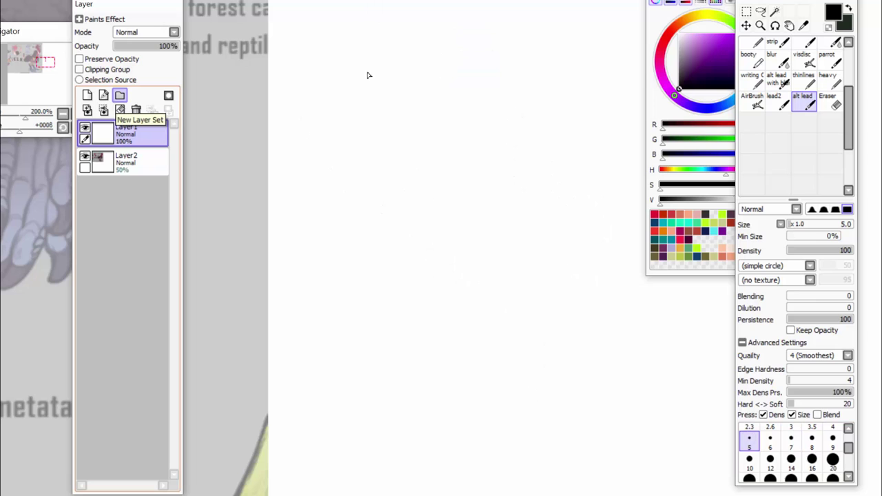
Draw an S-shaped curve with short tapered strokes at its lower end using the alt lead brush at size 5, and clear them from Layer1.
{"action": "mouse_move", "coordinate": [360, 69]}
{"action": "left_mouse_down"}
{"action": "mouse_move", "coordinate": [366, 112]}
{"action": "mouse_move", "coordinate": [485, 248]}
{"action": "left_mouse_up"}
{"action": "left_click_drag", "start_coordinate": [483, 210], "coordinate": [495, 250]}
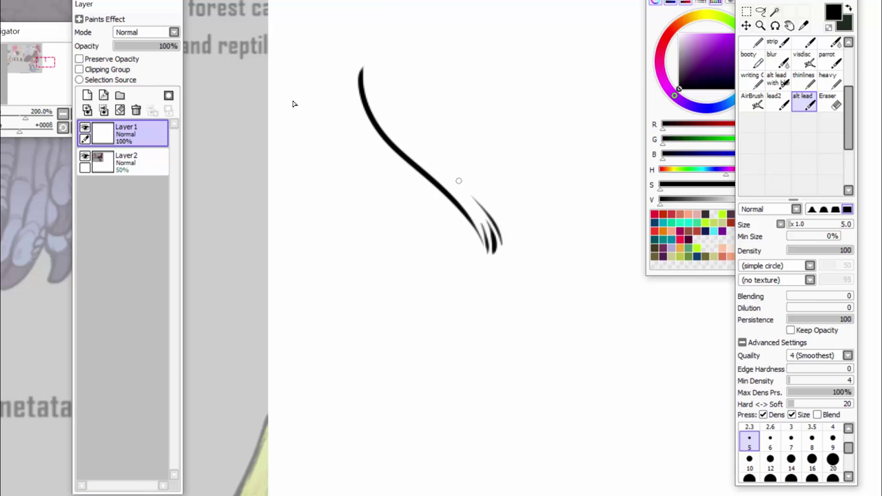
{"action": "left_click_drag", "start_coordinate": [459, 181], "coordinate": [492, 215]}
{"action": "left_click", "coordinate": [120, 110]}
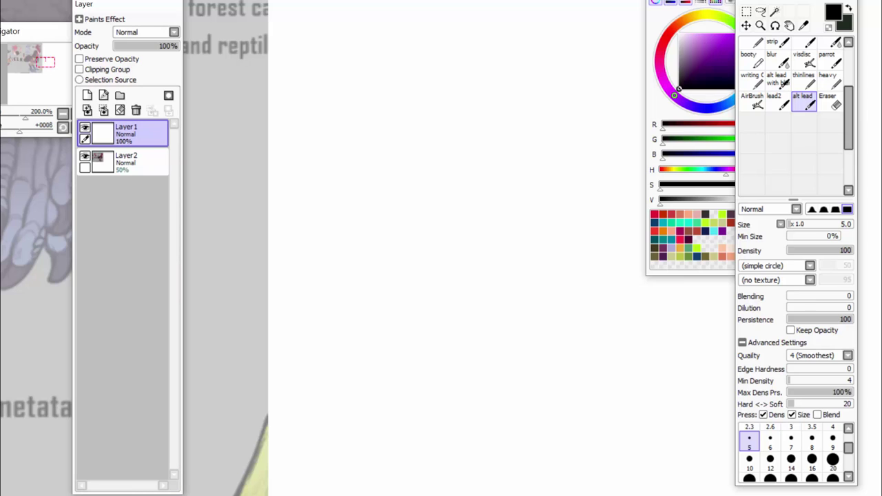
Draw a thick-rimmed circle and curved shading marks with the Noise-shaped sketch brush at size 8, and show its advanced settings.
{"action": "left_click_drag", "start_coordinate": [848, 102], "coordinate": [849, 80]}
{"action": "left_click", "coordinate": [831, 92]}
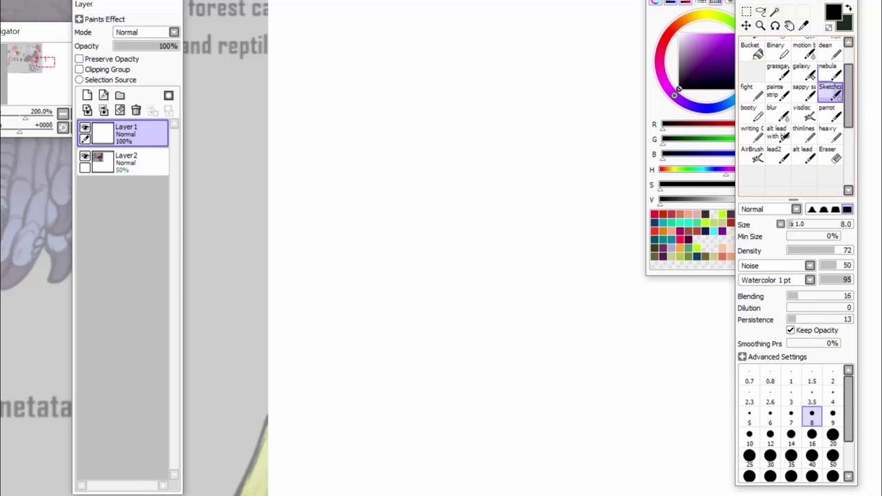
{"action": "mouse_move", "coordinate": [388, 66]}
{"action": "left_mouse_down"}
{"action": "mouse_move", "coordinate": [492, 97]}
{"action": "mouse_move", "coordinate": [488, 141]}
{"action": "left_mouse_up"}
{"action": "mouse_move", "coordinate": [338, 110]}
{"action": "left_mouse_down"}
{"action": "mouse_move", "coordinate": [339, 135]}
{"action": "mouse_move", "coordinate": [446, 192]}
{"action": "left_mouse_up"}
{"action": "mouse_move", "coordinate": [452, 204]}
{"action": "left_mouse_down"}
{"action": "mouse_move", "coordinate": [407, 210]}
{"action": "mouse_move", "coordinate": [373, 197]}
{"action": "left_mouse_up"}
{"action": "left_click_drag", "start_coordinate": [373, 197], "coordinate": [475, 196]}
{"action": "left_click_drag", "start_coordinate": [452, 227], "coordinate": [491, 194]}
{"action": "left_click_drag", "start_coordinate": [494, 212], "coordinate": [511, 182]}
{"action": "mouse_move", "coordinate": [520, 200]}
{"action": "left_mouse_down"}
{"action": "mouse_move", "coordinate": [533, 172]}
{"action": "mouse_move", "coordinate": [524, 141]}
{"action": "left_mouse_up"}
{"action": "left_click", "coordinate": [743, 357]}
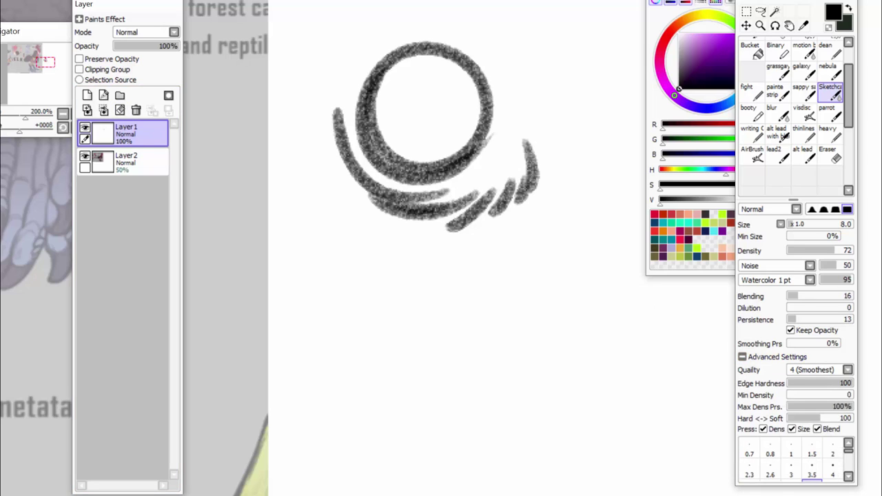
Clear the test strokes from Layer1 and set the sketch brush size to 2.6.
{"action": "left_click", "coordinate": [119, 110]}
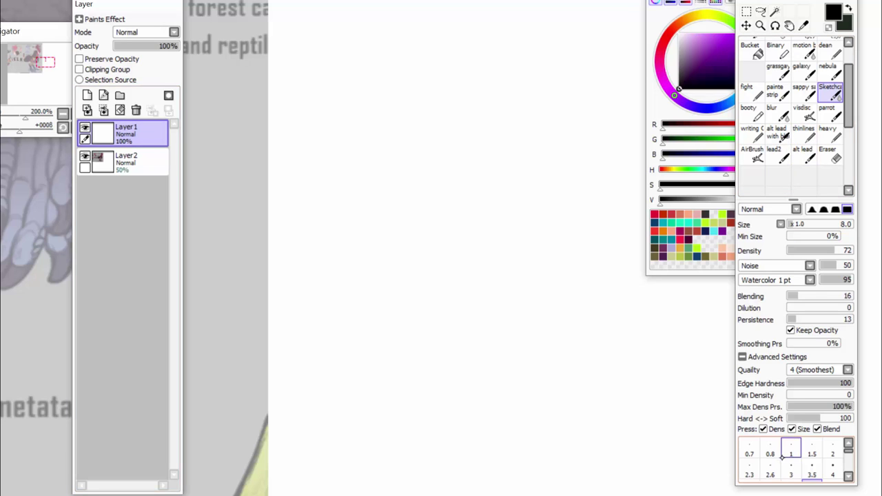
{"action": "left_click", "coordinate": [767, 468]}
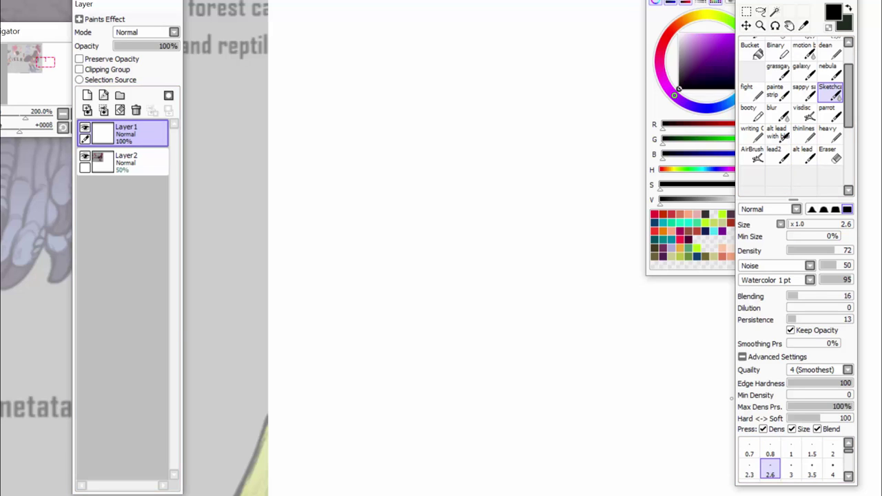
Move the Tool and Color panels over the Layer panel to free the blank canvas beside the reference.
{"action": "scroll", "coordinate": [426, 247], "scroll_direction": "down", "scroll_amount": 2}
{"action": "scroll", "coordinate": [582, 120], "scroll_direction": "up", "scroll_amount": 5}
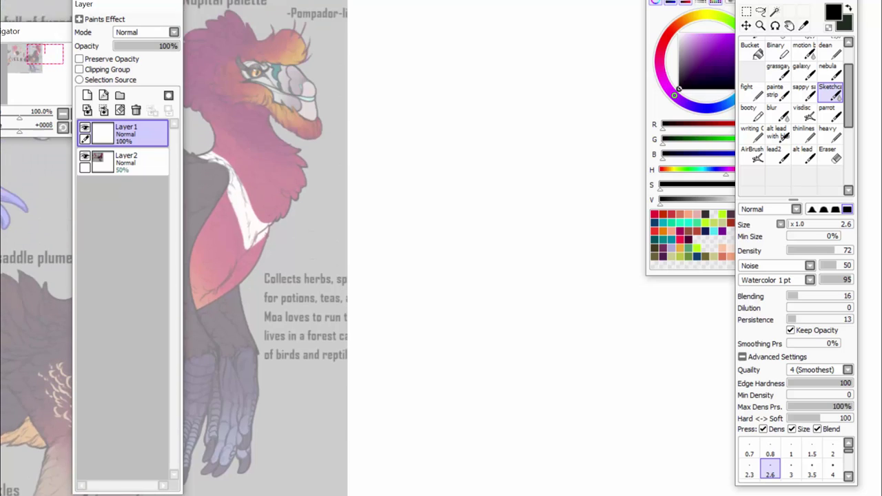
{"action": "left_click_drag", "start_coordinate": [813, 2], "coordinate": [76, 25]}
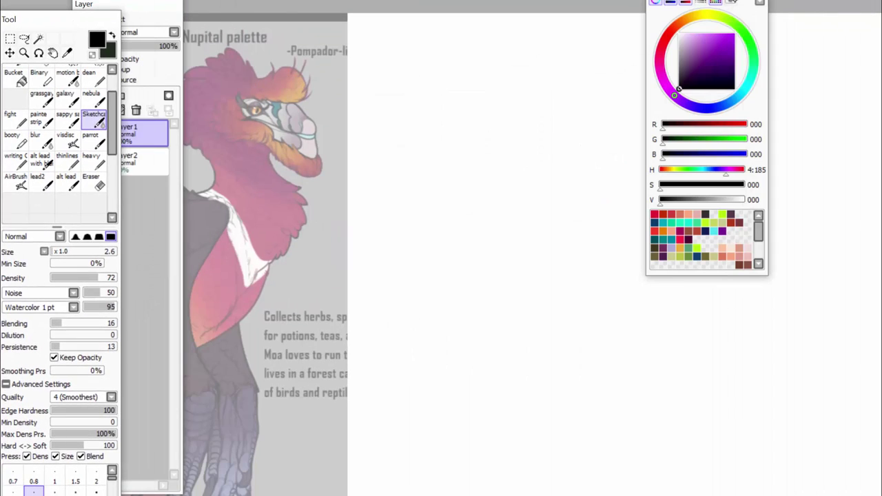
{"action": "left_click_drag", "start_coordinate": [727, 2], "coordinate": [132, 13]}
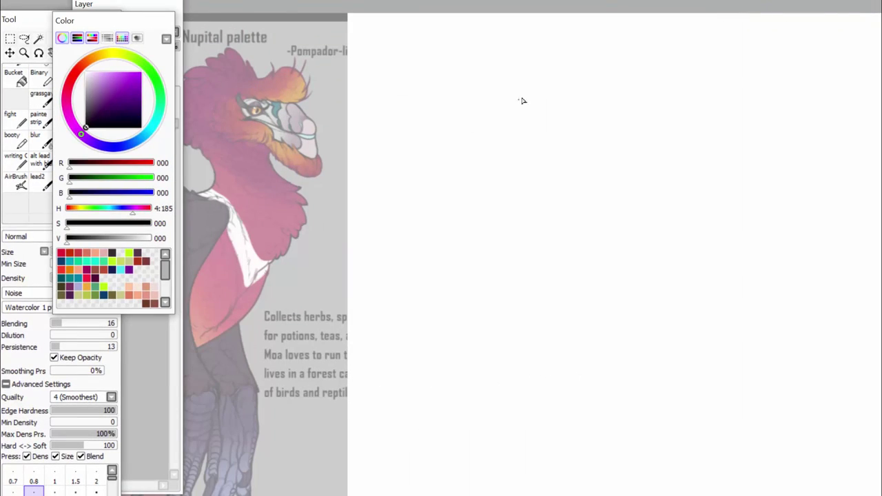
Sketch a round head and the two curved sides of the neck, setting the brush size to 4.
{"action": "mouse_move", "coordinate": [522, 101]}
{"action": "left_mouse_down"}
{"action": "mouse_move", "coordinate": [562, 100]}
{"action": "mouse_move", "coordinate": [510, 135]}
{"action": "mouse_move", "coordinate": [559, 100]}
{"action": "left_mouse_up"}
{"action": "left_click_drag", "start_coordinate": [27, 20], "coordinate": [30, 19]}
{"action": "left_click", "coordinate": [99, 492]}
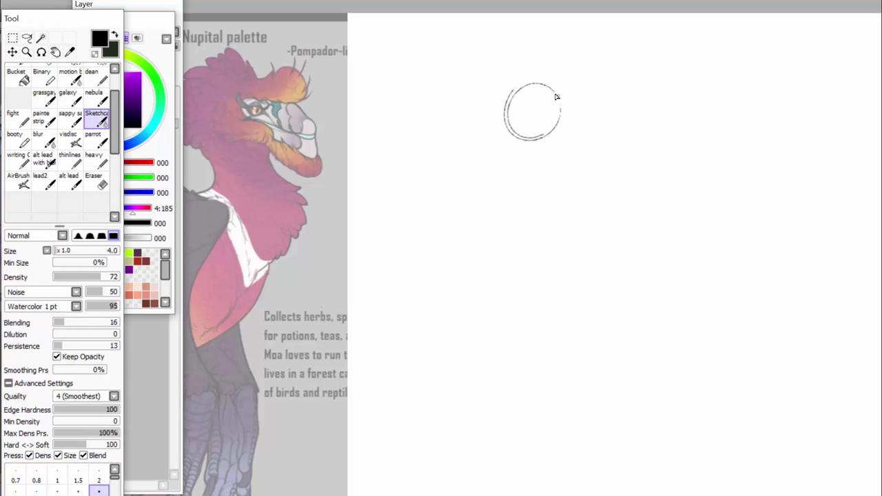
{"action": "mouse_move", "coordinate": [557, 97]}
{"action": "left_mouse_down"}
{"action": "mouse_move", "coordinate": [502, 109]}
{"action": "mouse_move", "coordinate": [569, 101]}
{"action": "mouse_move", "coordinate": [501, 119]}
{"action": "mouse_move", "coordinate": [544, 95]}
{"action": "mouse_move", "coordinate": [367, 38]}
{"action": "mouse_move", "coordinate": [571, 92]}
{"action": "mouse_move", "coordinate": [362, 37]}
{"action": "mouse_move", "coordinate": [585, 143]}
{"action": "mouse_move", "coordinate": [555, 202]}
{"action": "left_mouse_up"}
{"action": "left_click_drag", "start_coordinate": [528, 140], "coordinate": [530, 166]}
{"action": "mouse_move", "coordinate": [527, 139]}
{"action": "left_mouse_down"}
{"action": "mouse_move", "coordinate": [527, 162]}
{"action": "mouse_move", "coordinate": [500, 200]}
{"action": "mouse_move", "coordinate": [524, 248]}
{"action": "left_mouse_up"}
{"action": "left_click_drag", "start_coordinate": [587, 142], "coordinate": [581, 226]}
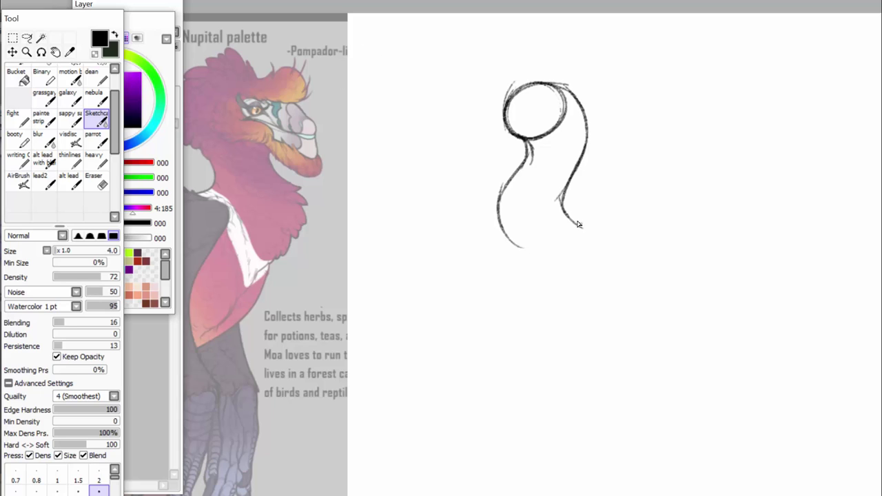
Sketch two slanted lines across the base of the neck and a long, tilted egg-shaped torso below them.
{"action": "left_click_drag", "start_coordinate": [508, 247], "coordinate": [577, 226]}
{"action": "left_click_drag", "start_coordinate": [508, 257], "coordinate": [584, 230]}
{"action": "left_click", "coordinate": [517, 248]}
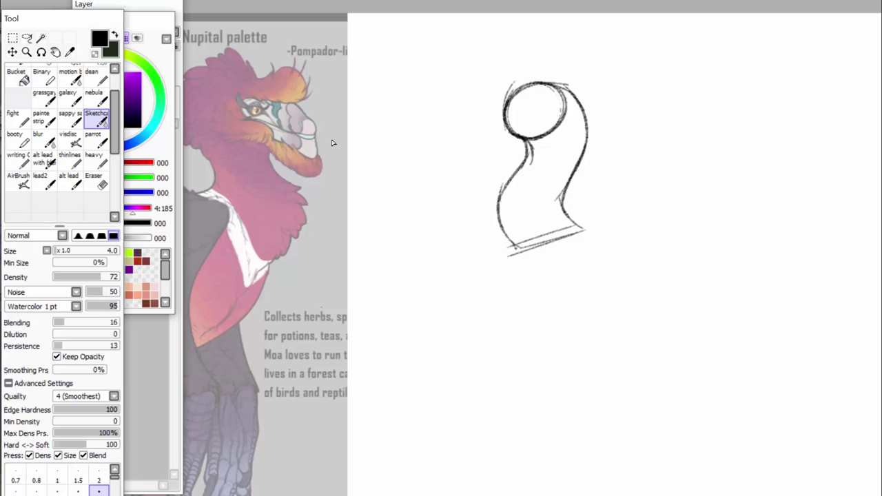
{"action": "mouse_move", "coordinate": [515, 246]}
{"action": "left_mouse_down"}
{"action": "mouse_move", "coordinate": [519, 296]}
{"action": "mouse_move", "coordinate": [586, 380]}
{"action": "mouse_move", "coordinate": [645, 374]}
{"action": "mouse_move", "coordinate": [649, 337]}
{"action": "mouse_move", "coordinate": [626, 287]}
{"action": "left_mouse_up"}
{"action": "mouse_move", "coordinate": [574, 223]}
{"action": "left_mouse_down"}
{"action": "mouse_move", "coordinate": [620, 271]}
{"action": "mouse_move", "coordinate": [665, 341]}
{"action": "left_mouse_up"}
{"action": "left_click_drag", "start_coordinate": [615, 268], "coordinate": [680, 373]}
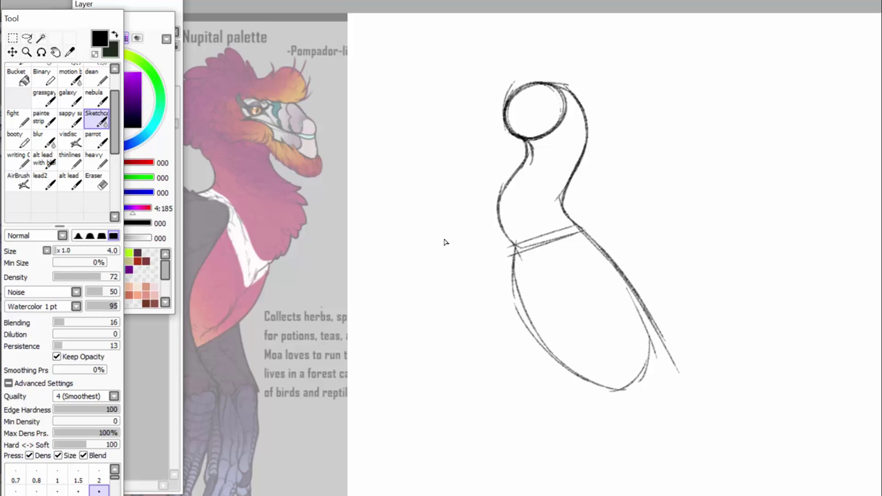
{"action": "left_click_drag", "start_coordinate": [652, 320], "coordinate": [684, 385]}
Sketch the tapering hip section below the torso, with a rounded end and a back line running down to it.
{"action": "left_click_drag", "start_coordinate": [881, 218], "coordinate": [881, 234]}
{"action": "left_click_drag", "start_coordinate": [538, 254], "coordinate": [612, 316]}
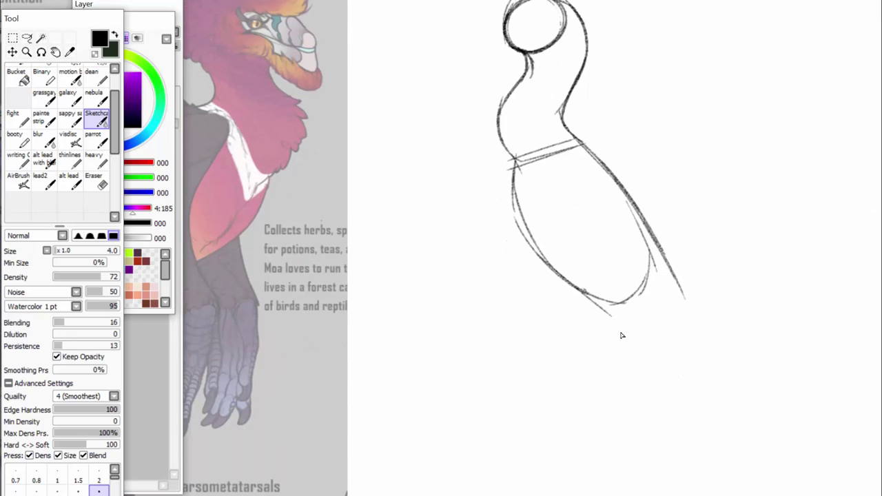
{"action": "left_click_drag", "start_coordinate": [584, 290], "coordinate": [621, 333]}
{"action": "mouse_move", "coordinate": [608, 314]}
{"action": "left_mouse_down"}
{"action": "mouse_move", "coordinate": [639, 379]}
{"action": "mouse_move", "coordinate": [674, 387]}
{"action": "left_mouse_up"}
{"action": "mouse_move", "coordinate": [660, 391]}
{"action": "left_mouse_down"}
{"action": "mouse_move", "coordinate": [711, 362]}
{"action": "mouse_move", "coordinate": [707, 347]}
{"action": "left_mouse_up"}
{"action": "left_click_drag", "start_coordinate": [656, 237], "coordinate": [707, 337]}
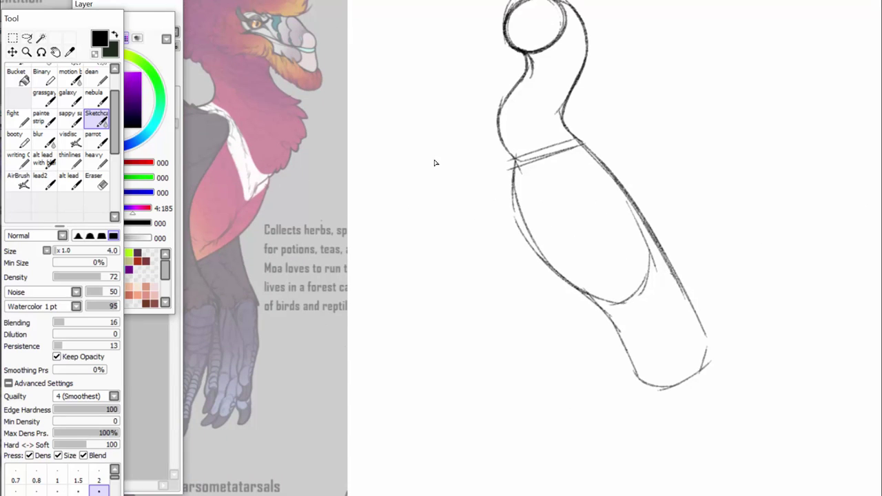
Curve the back line out toward the tail and darken the belly and hip contours.
{"action": "left_click_drag", "start_coordinate": [670, 273], "coordinate": [737, 347]}
{"action": "left_click_drag", "start_coordinate": [664, 251], "coordinate": [729, 345]}
{"action": "left_click_drag", "start_coordinate": [672, 269], "coordinate": [759, 358]}
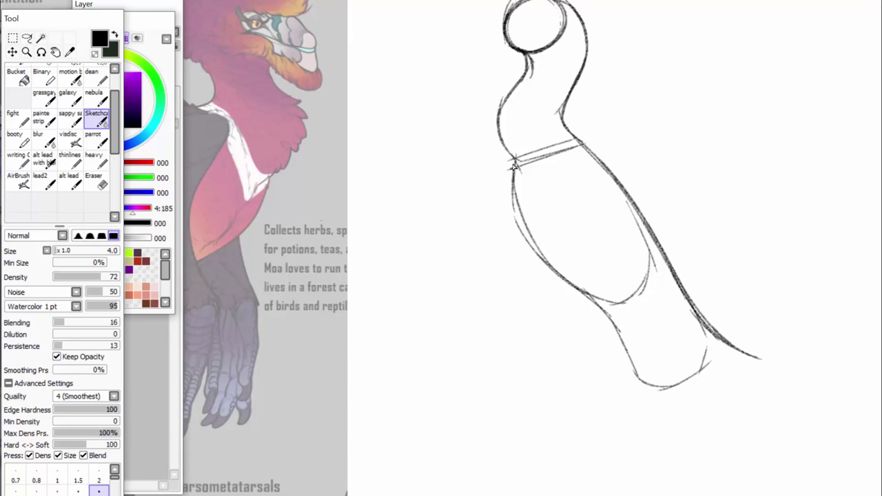
{"action": "mouse_move", "coordinate": [513, 167]}
{"action": "left_mouse_down"}
{"action": "mouse_move", "coordinate": [529, 253]}
{"action": "mouse_move", "coordinate": [586, 296]}
{"action": "left_mouse_up"}
{"action": "left_click_drag", "start_coordinate": [533, 247], "coordinate": [617, 322]}
{"action": "mouse_move", "coordinate": [587, 297]}
{"action": "left_mouse_down"}
{"action": "mouse_move", "coordinate": [656, 397]}
{"action": "mouse_move", "coordinate": [686, 393]}
{"action": "mouse_move", "coordinate": [712, 354]}
{"action": "left_mouse_up"}
{"action": "left_click_drag", "start_coordinate": [709, 332], "coordinate": [702, 384]}
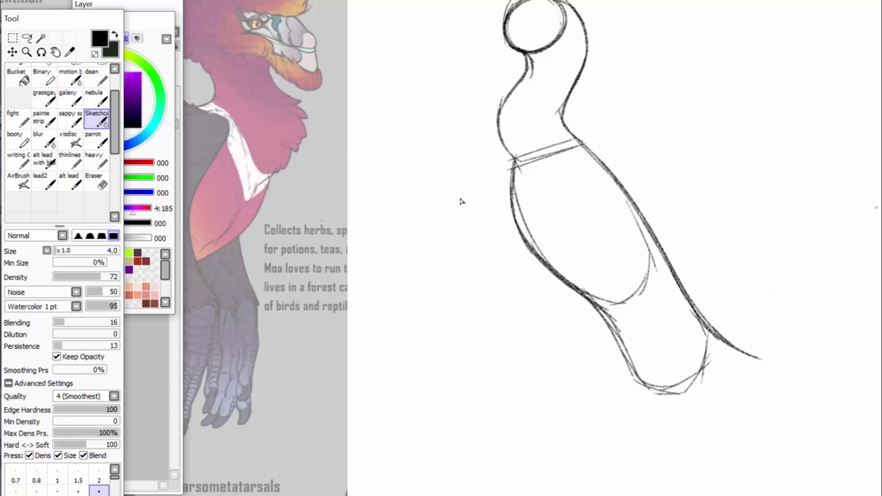
Extend the upper tail line from the rump in a long sweep toward the canvas edge.
{"action": "scroll", "coordinate": [756, 252], "scroll_direction": "down", "scroll_amount": 3}
{"action": "left_click_drag", "start_coordinate": [700, 204], "coordinate": [794, 250]}
{"action": "left_click_drag", "start_coordinate": [713, 219], "coordinate": [877, 257]}
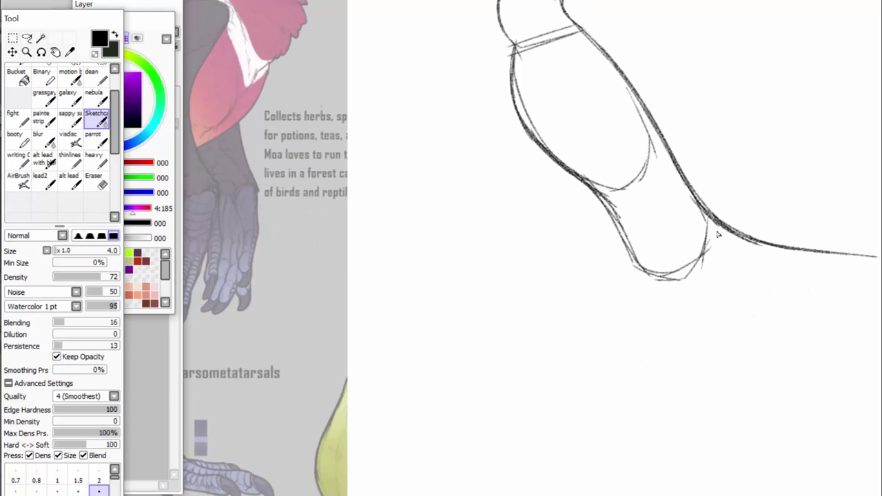
Sketch the pelvis inside the hip section, with its upper blade and the bones pointing down and back.
{"action": "left_click_drag", "start_coordinate": [672, 183], "coordinate": [724, 238]}
{"action": "left_click_drag", "start_coordinate": [676, 184], "coordinate": [663, 216]}
{"action": "mouse_move", "coordinate": [670, 213]}
{"action": "left_mouse_down"}
{"action": "mouse_move", "coordinate": [645, 295]}
{"action": "mouse_move", "coordinate": [655, 262]}
{"action": "left_mouse_up"}
{"action": "mouse_move", "coordinate": [666, 199]}
{"action": "left_mouse_down"}
{"action": "mouse_move", "coordinate": [722, 306]}
{"action": "mouse_move", "coordinate": [752, 315]}
{"action": "mouse_move", "coordinate": [679, 199]}
{"action": "mouse_move", "coordinate": [663, 204]}
{"action": "mouse_move", "coordinate": [673, 201]}
{"action": "mouse_move", "coordinate": [654, 221]}
{"action": "left_mouse_up"}
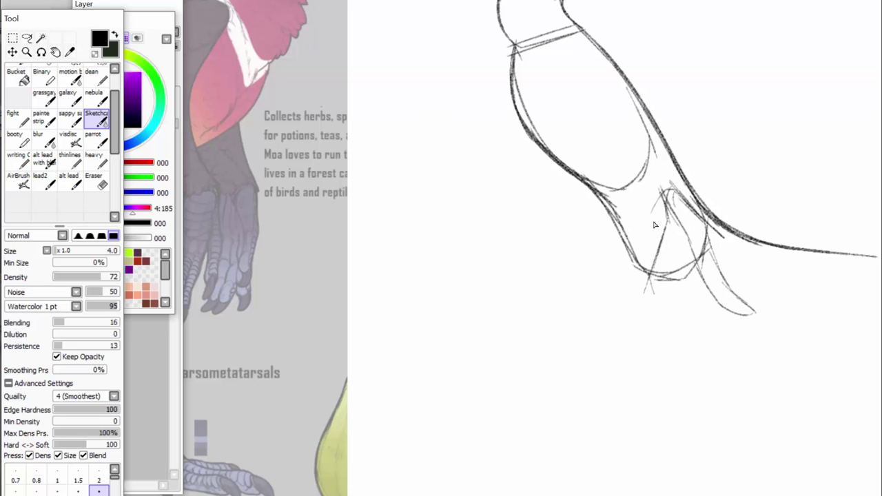
{"action": "mouse_move", "coordinate": [708, 230]}
{"action": "left_mouse_down"}
{"action": "mouse_move", "coordinate": [745, 305]}
{"action": "mouse_move", "coordinate": [758, 312]}
{"action": "left_mouse_up"}
{"action": "mouse_move", "coordinate": [706, 215]}
{"action": "left_mouse_down"}
{"action": "mouse_move", "coordinate": [662, 164]}
{"action": "mouse_move", "coordinate": [642, 204]}
{"action": "mouse_move", "coordinate": [728, 239]}
{"action": "left_mouse_up"}
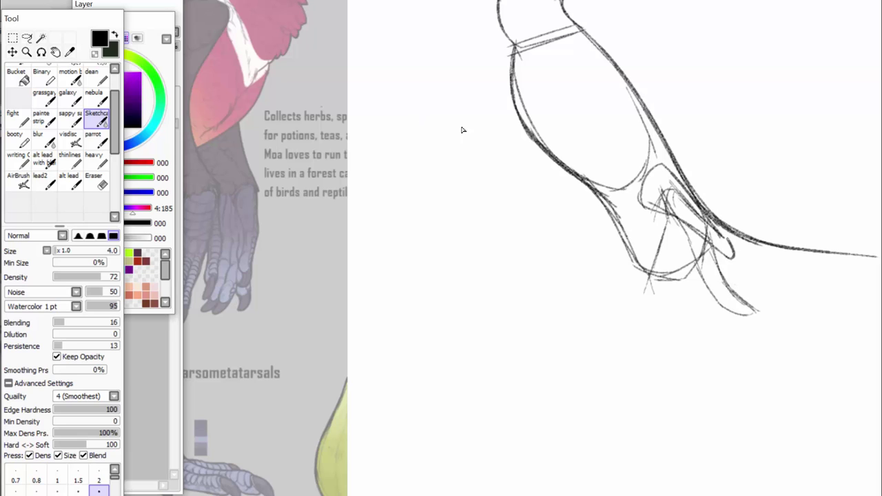
{"action": "mouse_move", "coordinate": [655, 204]}
{"action": "left_mouse_down"}
{"action": "mouse_move", "coordinate": [626, 269]}
{"action": "mouse_move", "coordinate": [655, 275]}
{"action": "mouse_move", "coordinate": [659, 238]}
{"action": "mouse_move", "coordinate": [682, 230]}
{"action": "mouse_move", "coordinate": [693, 255]}
{"action": "mouse_move", "coordinate": [755, 316]}
{"action": "mouse_move", "coordinate": [711, 247]}
{"action": "mouse_move", "coordinate": [732, 260]}
{"action": "mouse_move", "coordinate": [742, 291]}
{"action": "mouse_move", "coordinate": [769, 316]}
{"action": "left_mouse_up"}
{"action": "mouse_move", "coordinate": [657, 211]}
{"action": "left_mouse_down"}
{"action": "mouse_move", "coordinate": [679, 234]}
{"action": "mouse_move", "coordinate": [696, 300]}
{"action": "mouse_move", "coordinate": [724, 317]}
{"action": "left_mouse_up"}
{"action": "left_click_drag", "start_coordinate": [629, 235], "coordinate": [626, 266]}
{"action": "mouse_move", "coordinate": [635, 206]}
{"action": "left_mouse_down"}
{"action": "mouse_move", "coordinate": [619, 185]}
{"action": "mouse_move", "coordinate": [645, 169]}
{"action": "left_mouse_up"}
Sketch the hip joint and the gesture lines of both legs, from thighs through bent ankles to feet.
{"action": "key", "text": "Page_Down"}
{"action": "key", "text": "Page_Down"}
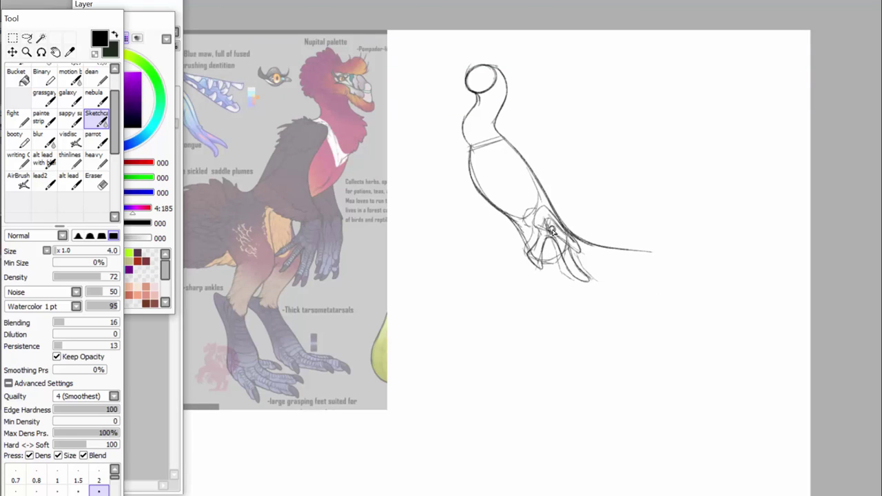
{"action": "mouse_move", "coordinate": [552, 230]}
{"action": "left_mouse_down"}
{"action": "mouse_move", "coordinate": [530, 293]}
{"action": "mouse_move", "coordinate": [555, 326]}
{"action": "left_mouse_up"}
{"action": "mouse_move", "coordinate": [530, 274]}
{"action": "left_mouse_down"}
{"action": "mouse_move", "coordinate": [561, 340]}
{"action": "mouse_move", "coordinate": [549, 379]}
{"action": "left_mouse_up"}
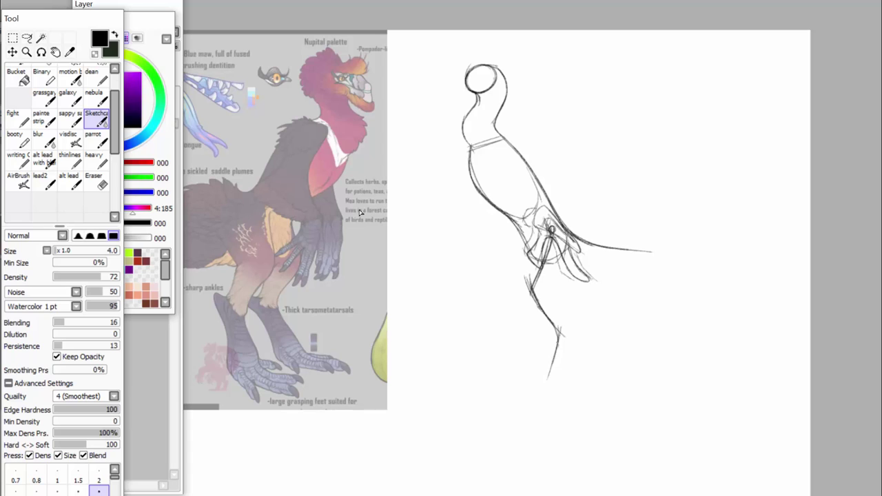
{"action": "mouse_move", "coordinate": [566, 326]}
{"action": "left_mouse_down"}
{"action": "mouse_move", "coordinate": [542, 390]}
{"action": "mouse_move", "coordinate": [492, 391]}
{"action": "left_mouse_up"}
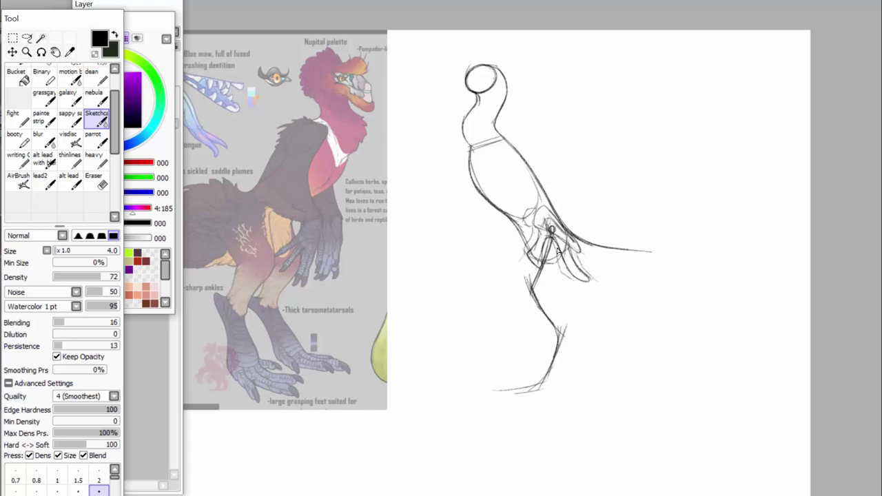
{"action": "left_click_drag", "start_coordinate": [557, 250], "coordinate": [564, 286]}
{"action": "mouse_move", "coordinate": [552, 235]}
{"action": "left_mouse_down"}
{"action": "mouse_move", "coordinate": [565, 294]}
{"action": "mouse_move", "coordinate": [595, 308]}
{"action": "mouse_move", "coordinate": [582, 346]}
{"action": "mouse_move", "coordinate": [589, 371]}
{"action": "mouse_move", "coordinate": [605, 378]}
{"action": "left_mouse_up"}
Lengthen the tail line well behind the body and reinforce the front of the neck and the back contour.
{"action": "left_click_drag", "start_coordinate": [577, 238], "coordinate": [782, 259]}
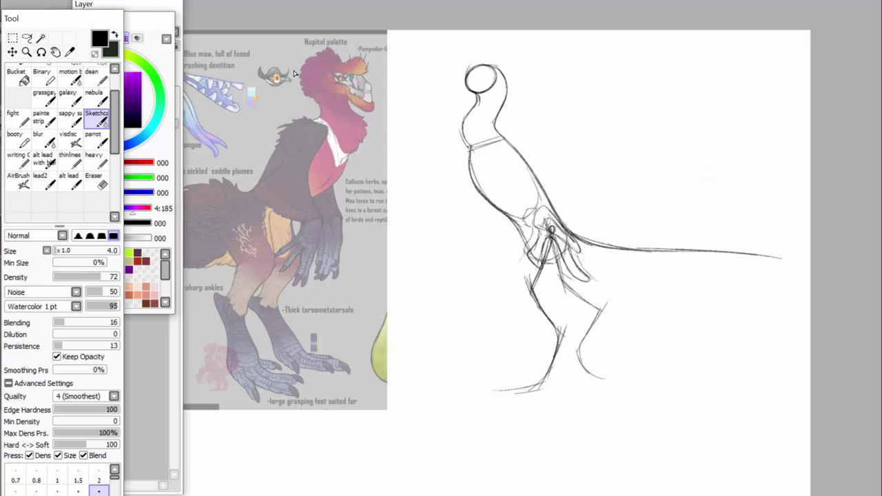
{"action": "left_click_drag", "start_coordinate": [470, 147], "coordinate": [475, 104]}
{"action": "mouse_move", "coordinate": [527, 159]}
{"action": "left_mouse_down"}
{"action": "mouse_move", "coordinate": [485, 140]}
{"action": "mouse_move", "coordinate": [542, 194]}
{"action": "left_mouse_up"}
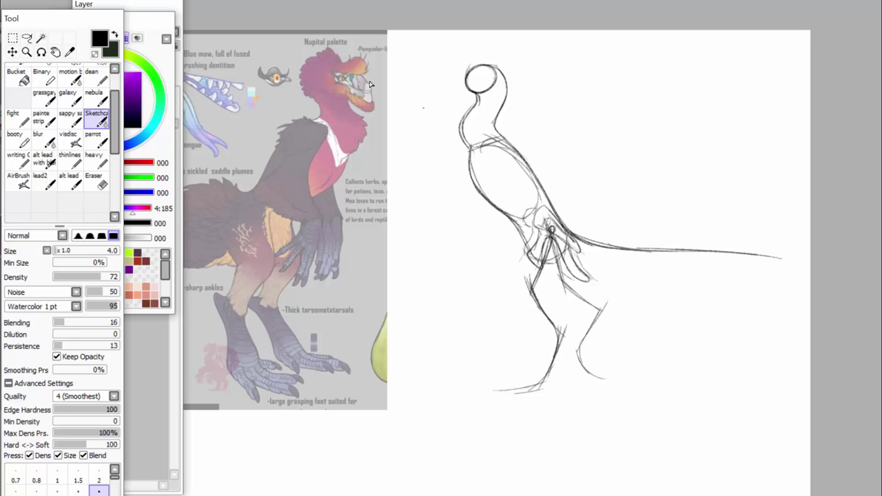
Sketch the shoulder joint and the first lines of the upper arm, elbow and forearm over the torso.
{"action": "scroll", "coordinate": [427, 247], "scroll_direction": "up", "scroll_amount": 2}
{"action": "left_click_drag", "start_coordinate": [880, 184], "coordinate": [880, 160]}
{"action": "scroll", "coordinate": [583, 110], "scroll_direction": "up", "scroll_amount": 1}
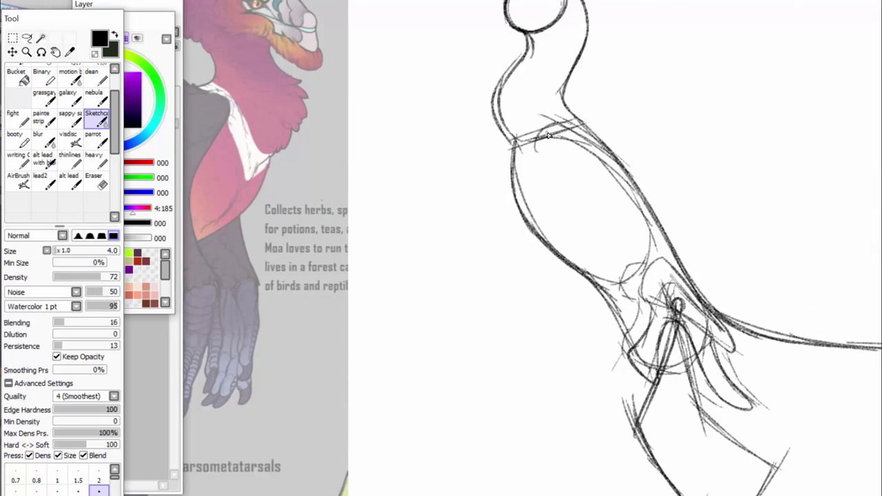
{"action": "mouse_move", "coordinate": [545, 132]}
{"action": "left_mouse_down"}
{"action": "mouse_move", "coordinate": [561, 130]}
{"action": "mouse_move", "coordinate": [596, 186]}
{"action": "left_mouse_up"}
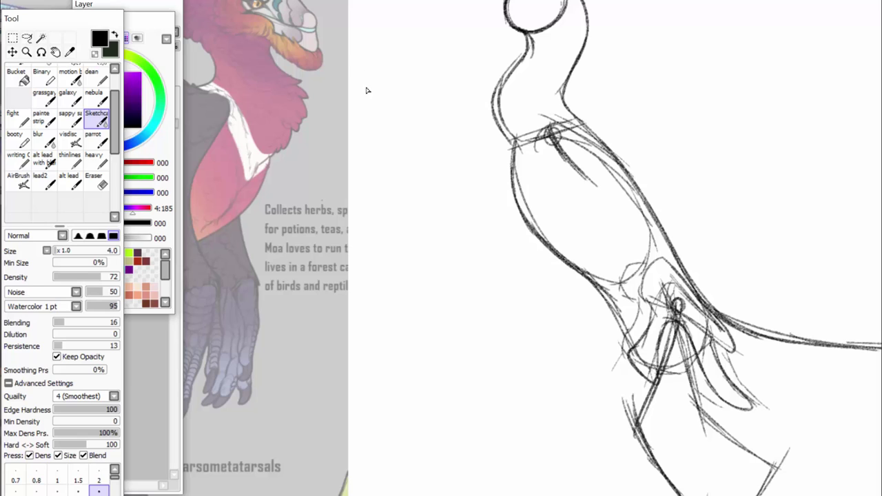
{"action": "mouse_move", "coordinate": [568, 161]}
{"action": "left_mouse_down"}
{"action": "mouse_move", "coordinate": [603, 196]}
{"action": "mouse_move", "coordinate": [578, 226]}
{"action": "left_mouse_up"}
{"action": "left_click_drag", "start_coordinate": [601, 197], "coordinate": [575, 233]}
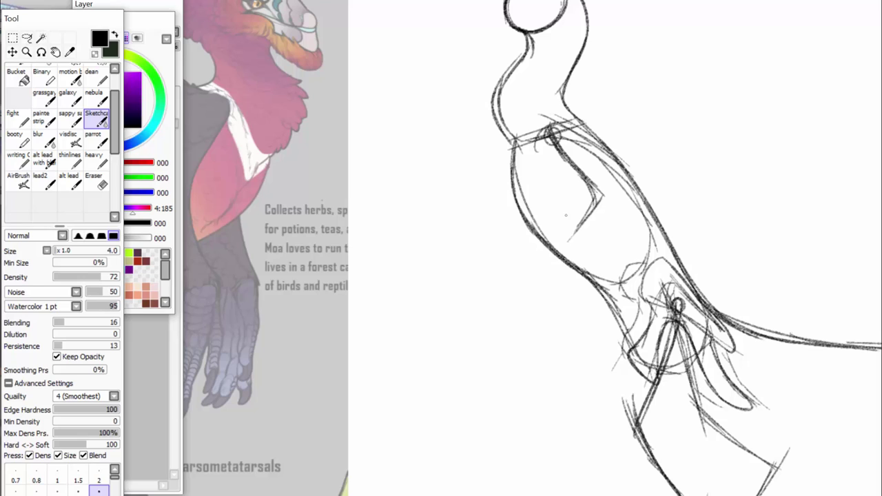
Build up the bent arm with an elbow, a two-sided forearm, a wrist and a narrow block for the hand.
{"action": "left_click_drag", "start_coordinate": [580, 175], "coordinate": [618, 200]}
{"action": "mouse_move", "coordinate": [593, 201]}
{"action": "left_mouse_down"}
{"action": "mouse_move", "coordinate": [614, 199]}
{"action": "mouse_move", "coordinate": [546, 269]}
{"action": "left_mouse_up"}
{"action": "mouse_move", "coordinate": [583, 219]}
{"action": "left_mouse_down"}
{"action": "mouse_move", "coordinate": [548, 273]}
{"action": "mouse_move", "coordinate": [544, 337]}
{"action": "mouse_move", "coordinate": [568, 304]}
{"action": "mouse_move", "coordinate": [566, 324]}
{"action": "left_mouse_up"}
{"action": "mouse_move", "coordinate": [545, 271]}
{"action": "left_mouse_down"}
{"action": "mouse_move", "coordinate": [567, 289]}
{"action": "mouse_move", "coordinate": [559, 284]}
{"action": "left_mouse_up"}
{"action": "mouse_move", "coordinate": [596, 213]}
{"action": "left_mouse_down"}
{"action": "mouse_move", "coordinate": [548, 278]}
{"action": "mouse_move", "coordinate": [579, 246]}
{"action": "left_mouse_up"}
{"action": "mouse_move", "coordinate": [550, 269]}
{"action": "left_mouse_down"}
{"action": "mouse_move", "coordinate": [621, 217]}
{"action": "mouse_move", "coordinate": [618, 200]}
{"action": "mouse_move", "coordinate": [581, 189]}
{"action": "mouse_move", "coordinate": [541, 143]}
{"action": "mouse_move", "coordinate": [590, 185]}
{"action": "left_mouse_up"}
{"action": "mouse_move", "coordinate": [578, 135]}
{"action": "left_mouse_down"}
{"action": "mouse_move", "coordinate": [606, 198]}
{"action": "mouse_move", "coordinate": [583, 140]}
{"action": "mouse_move", "coordinate": [554, 123]}
{"action": "left_mouse_up"}
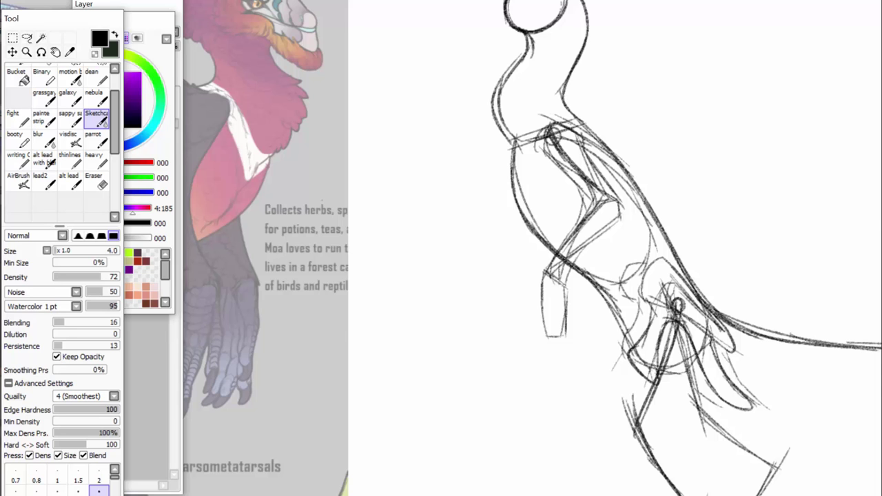
Check the full-color reference sheet, and thicken the upper arm, elbow and shoulder contours of the sketch.
{"action": "key", "text": "alt+Tab"}
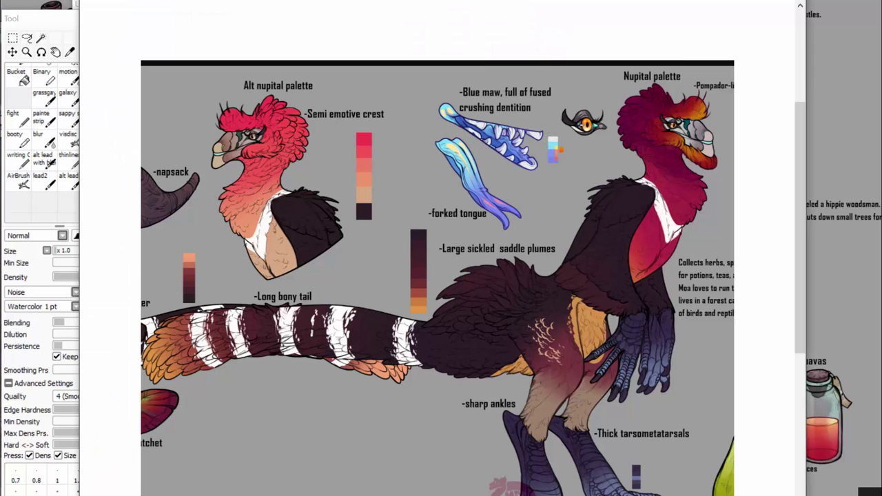
{"action": "key", "text": "alt+Tab"}
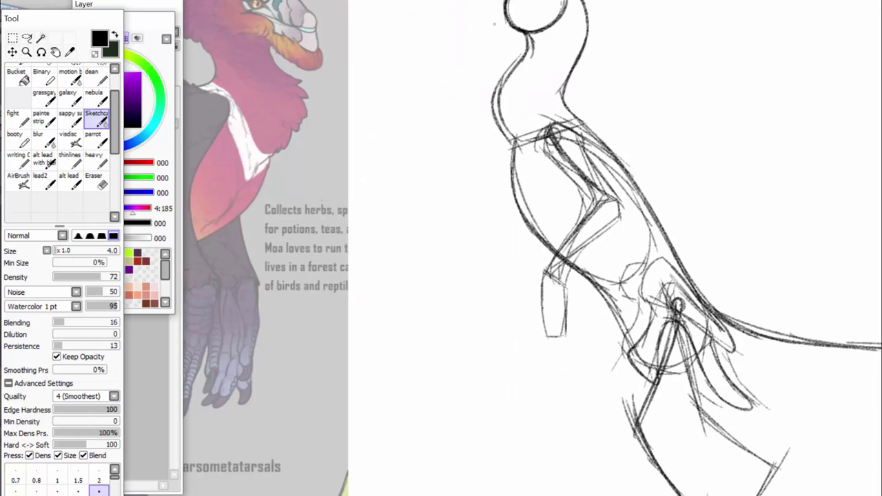
{"action": "left_click_drag", "start_coordinate": [545, 135], "coordinate": [601, 181]}
{"action": "left_click_drag", "start_coordinate": [580, 129], "coordinate": [601, 190]}
{"action": "left_click_drag", "start_coordinate": [554, 160], "coordinate": [623, 196]}
{"action": "mouse_move", "coordinate": [586, 159]}
{"action": "left_mouse_down"}
{"action": "mouse_move", "coordinate": [629, 201]}
{"action": "mouse_move", "coordinate": [629, 215]}
{"action": "mouse_move", "coordinate": [595, 240]}
{"action": "left_mouse_up"}
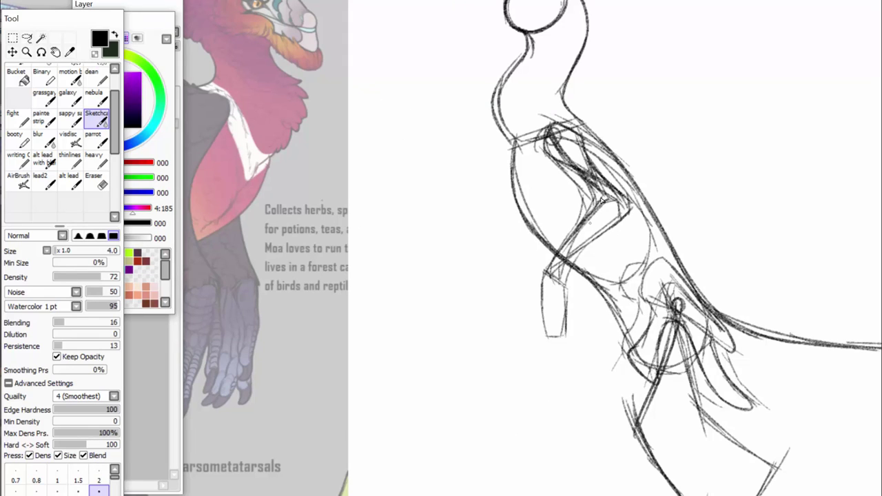
{"action": "left_click_drag", "start_coordinate": [623, 191], "coordinate": [612, 182]}
{"action": "left_click_drag", "start_coordinate": [596, 153], "coordinate": [621, 164]}
{"action": "left_click_drag", "start_coordinate": [580, 131], "coordinate": [635, 193]}
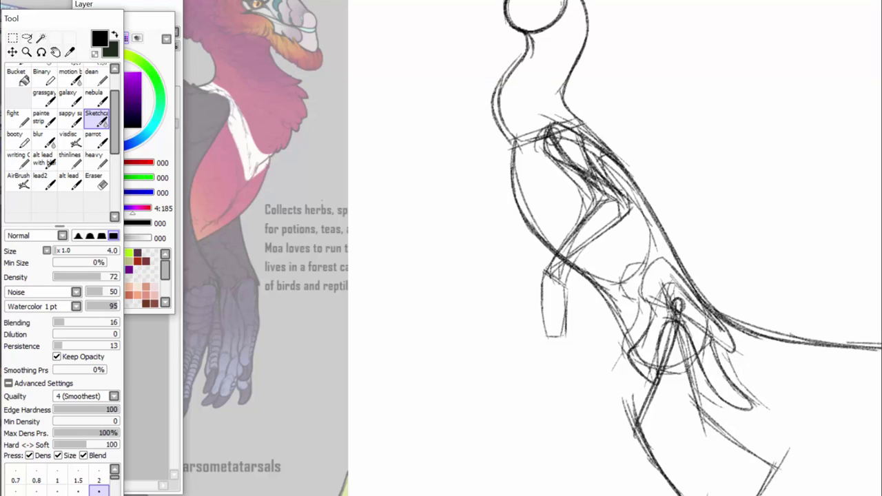
Darken both edges of the forearm and the sides of the hand block.
{"action": "left_click_drag", "start_coordinate": [601, 238], "coordinate": [569, 288]}
{"action": "mouse_move", "coordinate": [623, 219]}
{"action": "left_mouse_down"}
{"action": "mouse_move", "coordinate": [564, 283]}
{"action": "mouse_move", "coordinate": [566, 306]}
{"action": "left_mouse_up"}
{"action": "left_click_drag", "start_coordinate": [575, 268], "coordinate": [565, 337]}
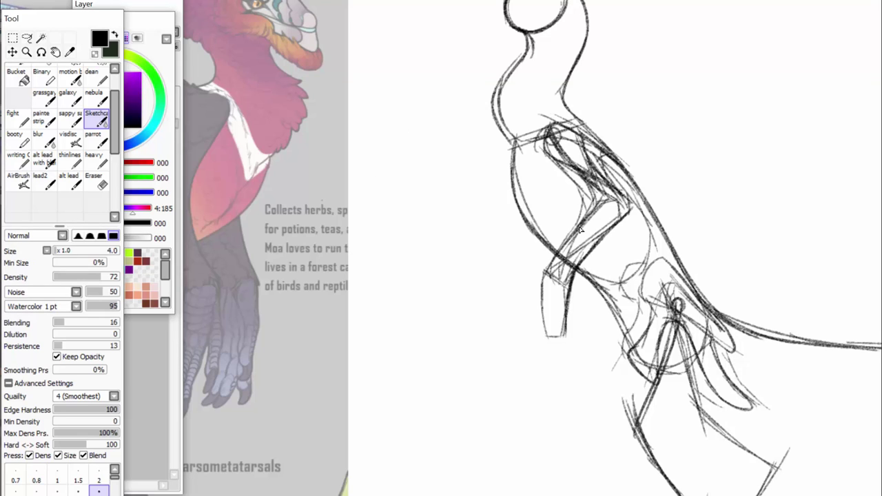
{"action": "left_click_drag", "start_coordinate": [568, 240], "coordinate": [542, 268]}
{"action": "left_click_drag", "start_coordinate": [542, 263], "coordinate": [544, 339]}
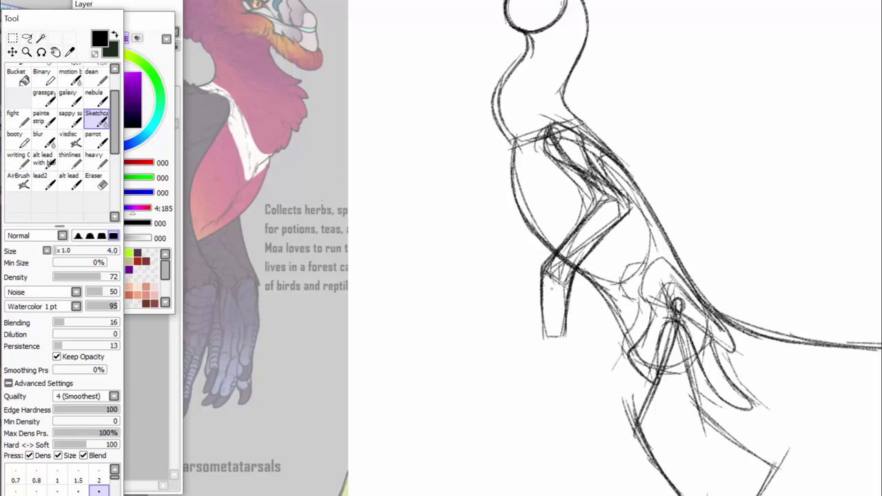
Sketch the chest muscle shape and connecting lines from the shoulder joint down the front of the torso to the forearm.
{"action": "scroll", "coordinate": [614, 248], "scroll_direction": "down", "scroll_amount": 3}
{"action": "scroll", "coordinate": [571, 86], "scroll_direction": "up", "scroll_amount": 4}
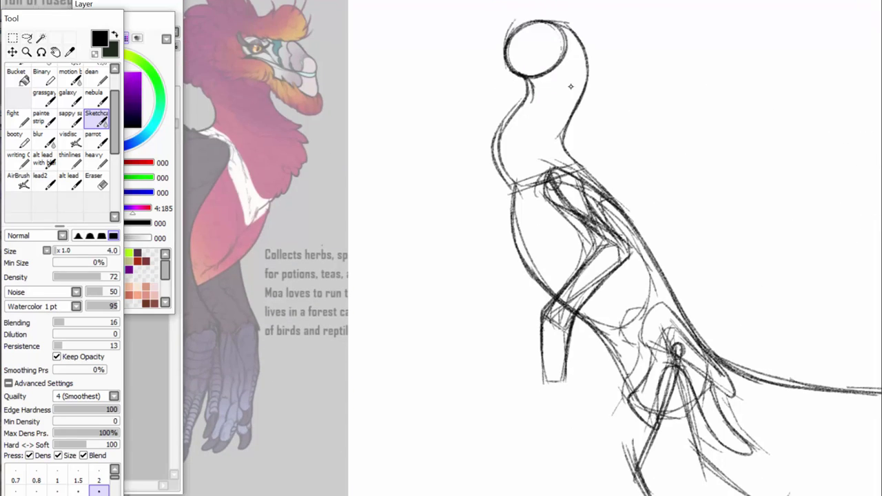
{"action": "left_click_drag", "start_coordinate": [586, 236], "coordinate": [572, 279]}
{"action": "left_click_drag", "start_coordinate": [559, 211], "coordinate": [584, 244]}
{"action": "mouse_move", "coordinate": [543, 189]}
{"action": "left_mouse_down"}
{"action": "mouse_move", "coordinate": [561, 214]}
{"action": "mouse_move", "coordinate": [535, 210]}
{"action": "left_mouse_up"}
{"action": "left_click_drag", "start_coordinate": [549, 169], "coordinate": [522, 230]}
{"action": "mouse_move", "coordinate": [541, 174]}
{"action": "left_mouse_down"}
{"action": "mouse_move", "coordinate": [520, 241]}
{"action": "mouse_move", "coordinate": [545, 287]}
{"action": "left_mouse_up"}
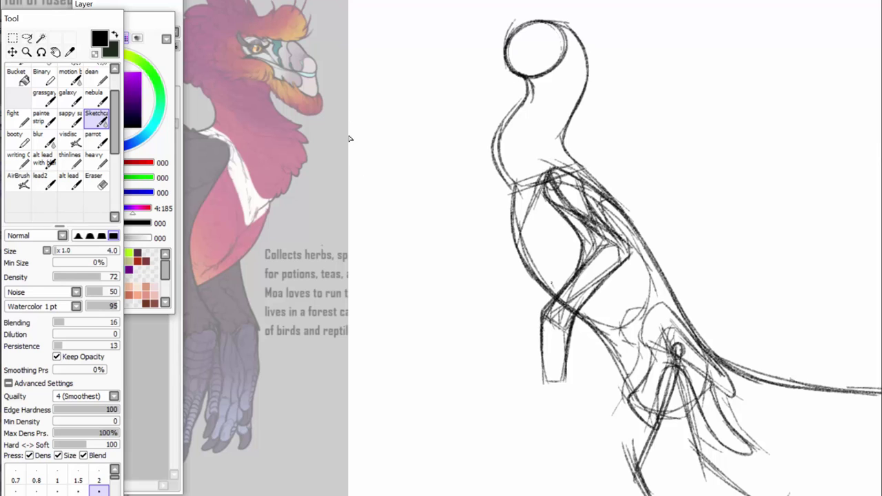
{"action": "left_click_drag", "start_coordinate": [541, 235], "coordinate": [551, 283]}
{"action": "mouse_move", "coordinate": [555, 208]}
{"action": "left_mouse_down"}
{"action": "mouse_move", "coordinate": [540, 244]}
{"action": "mouse_move", "coordinate": [546, 222]}
{"action": "left_mouse_up"}
{"action": "left_click_drag", "start_coordinate": [513, 225], "coordinate": [518, 245]}
{"action": "left_click_drag", "start_coordinate": [546, 177], "coordinate": [544, 195]}
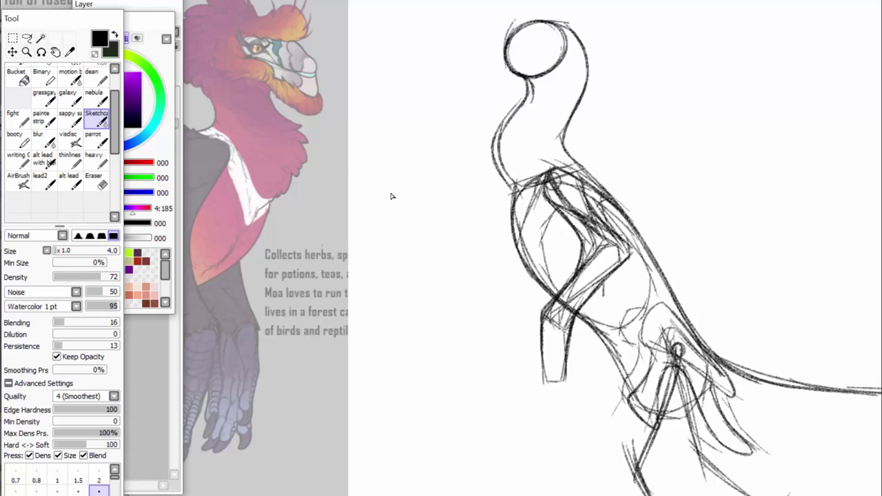
Sketch the curved lower end of the ribcage behind the bent forearm and extend it up to the back.
{"action": "left_click_drag", "start_coordinate": [604, 296], "coordinate": [604, 317]}
{"action": "left_click_drag", "start_coordinate": [580, 313], "coordinate": [637, 322]}
{"action": "mouse_move", "coordinate": [623, 318]}
{"action": "left_mouse_down"}
{"action": "mouse_move", "coordinate": [657, 284]}
{"action": "mouse_move", "coordinate": [649, 303]}
{"action": "left_mouse_up"}
{"action": "left_click_drag", "start_coordinate": [635, 236], "coordinate": [657, 287]}
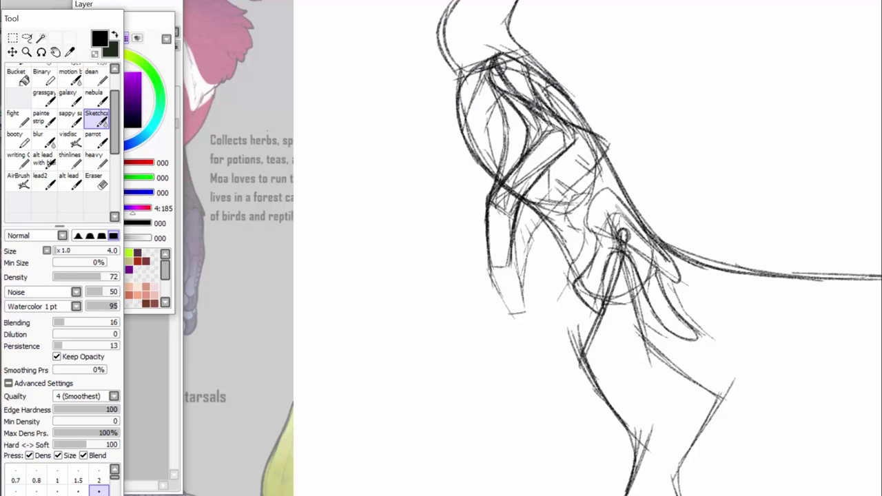
Flesh out the near leg with a pointed heel, a two-sided lower segment, and a shin widening up to the knee.
{"action": "scroll", "coordinate": [583, 90], "scroll_direction": "up", "scroll_amount": 3}
{"action": "scroll", "coordinate": [641, 301], "scroll_direction": "down", "scroll_amount": 6}
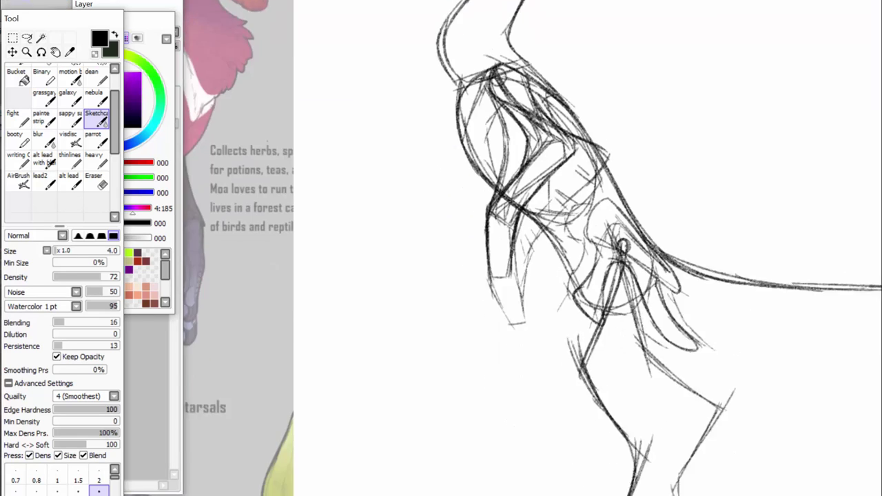
{"action": "mouse_move", "coordinate": [623, 264]}
{"action": "left_mouse_down"}
{"action": "mouse_move", "coordinate": [647, 277]}
{"action": "mouse_move", "coordinate": [667, 272]}
{"action": "left_mouse_up"}
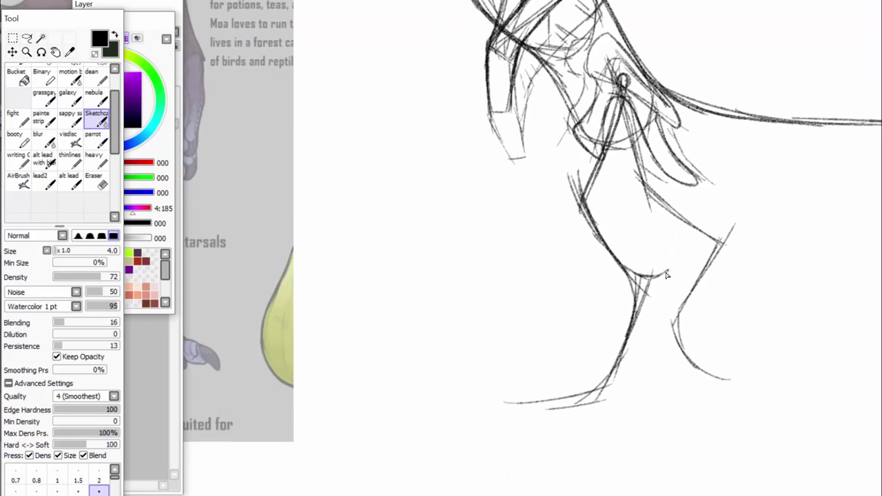
{"action": "left_click_drag", "start_coordinate": [658, 302], "coordinate": [622, 392]}
{"action": "mouse_move", "coordinate": [613, 275]}
{"action": "left_mouse_down"}
{"action": "mouse_move", "coordinate": [608, 363]}
{"action": "mouse_move", "coordinate": [606, 351]}
{"action": "mouse_move", "coordinate": [586, 400]}
{"action": "mouse_move", "coordinate": [624, 390]}
{"action": "mouse_move", "coordinate": [619, 395]}
{"action": "mouse_move", "coordinate": [619, 294]}
{"action": "mouse_move", "coordinate": [655, 278]}
{"action": "mouse_move", "coordinate": [581, 229]}
{"action": "mouse_move", "coordinate": [563, 205]}
{"action": "left_mouse_up"}
{"action": "mouse_move", "coordinate": [621, 287]}
{"action": "left_mouse_down"}
{"action": "mouse_move", "coordinate": [565, 195]}
{"action": "mouse_move", "coordinate": [602, 190]}
{"action": "left_mouse_up"}
{"action": "mouse_move", "coordinate": [646, 274]}
{"action": "left_mouse_down"}
{"action": "mouse_move", "coordinate": [597, 178]}
{"action": "mouse_move", "coordinate": [626, 168]}
{"action": "left_mouse_up"}
{"action": "mouse_move", "coordinate": [623, 216]}
{"action": "left_mouse_down"}
{"action": "mouse_move", "coordinate": [638, 163]}
{"action": "mouse_move", "coordinate": [617, 196]}
{"action": "mouse_move", "coordinate": [643, 161]}
{"action": "left_mouse_up"}
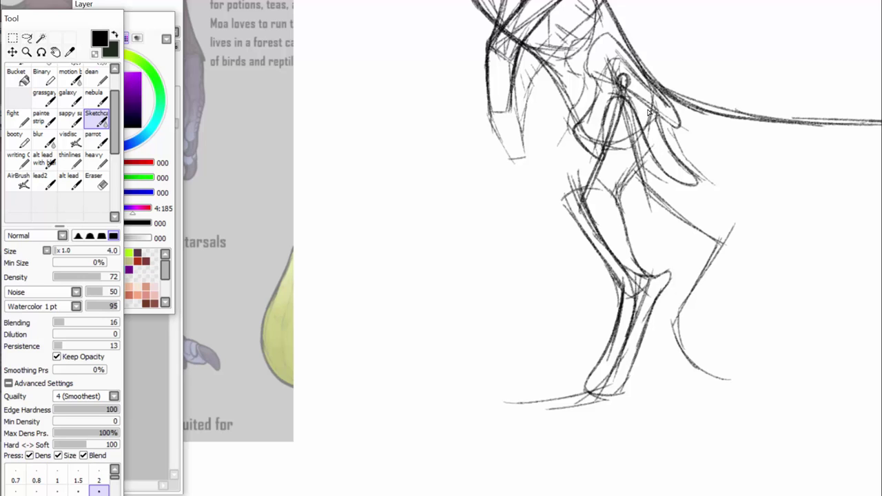
Darken the rear pelvic bone and the front and lower curves of the hip.
{"action": "left_click_drag", "start_coordinate": [626, 96], "coordinate": [677, 165]}
{"action": "left_click_drag", "start_coordinate": [656, 115], "coordinate": [672, 152]}
{"action": "mouse_move", "coordinate": [656, 113]}
{"action": "left_mouse_down"}
{"action": "mouse_move", "coordinate": [683, 165]}
{"action": "mouse_move", "coordinate": [650, 155]}
{"action": "mouse_move", "coordinate": [629, 110]}
{"action": "mouse_move", "coordinate": [611, 100]}
{"action": "mouse_move", "coordinate": [601, 142]}
{"action": "mouse_move", "coordinate": [579, 123]}
{"action": "left_mouse_up"}
{"action": "left_click_drag", "start_coordinate": [604, 66], "coordinate": [584, 129]}
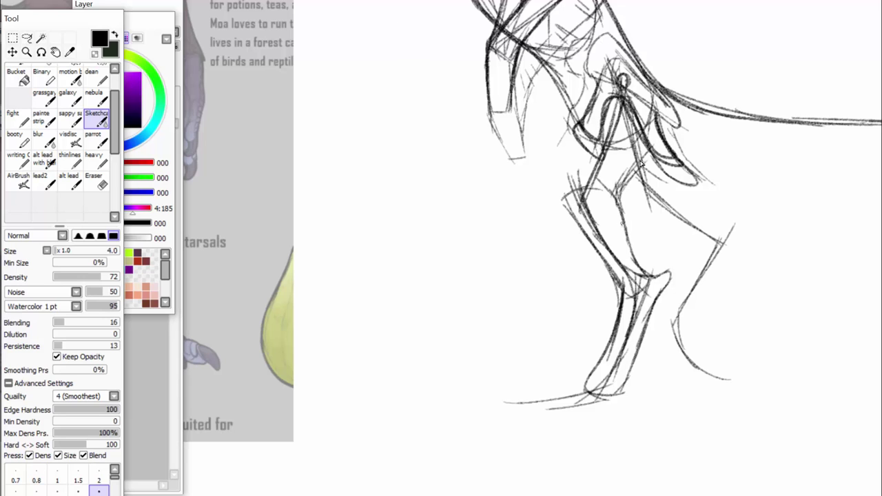
Outline the near thigh from hip to knee, and extend the tail's lower contour backward from the rump.
{"action": "left_click_drag", "start_coordinate": [620, 191], "coordinate": [683, 113]}
{"action": "left_click_drag", "start_coordinate": [580, 128], "coordinate": [564, 193]}
{"action": "left_click_drag", "start_coordinate": [610, 62], "coordinate": [560, 196]}
{"action": "mouse_move", "coordinate": [586, 133]}
{"action": "left_mouse_down"}
{"action": "mouse_move", "coordinate": [660, 170]}
{"action": "mouse_move", "coordinate": [682, 165]}
{"action": "left_mouse_up"}
{"action": "left_click_drag", "start_coordinate": [650, 168], "coordinate": [814, 187]}
{"action": "left_click_drag", "start_coordinate": [702, 175], "coordinate": [866, 186]}
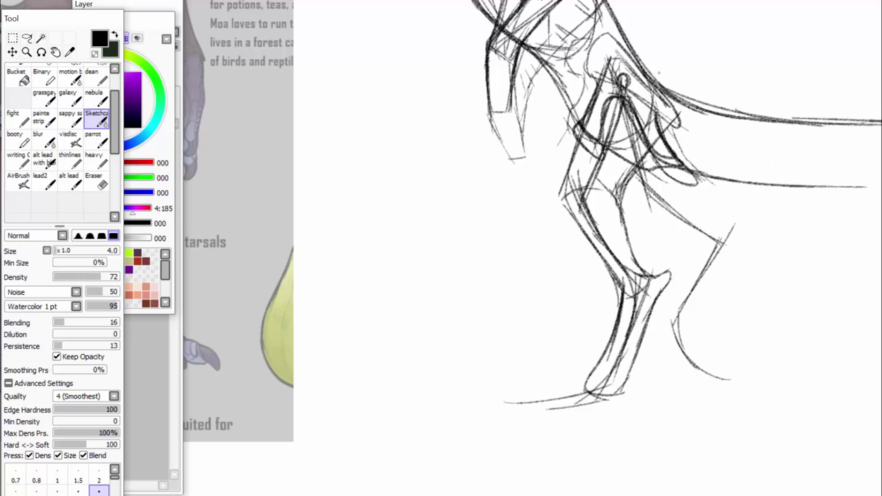
Give the raised far leg a two-sided shin and a squared heel joint.
{"action": "mouse_move", "coordinate": [633, 180]}
{"action": "left_mouse_down"}
{"action": "mouse_move", "coordinate": [671, 228]}
{"action": "mouse_move", "coordinate": [712, 249]}
{"action": "left_mouse_up"}
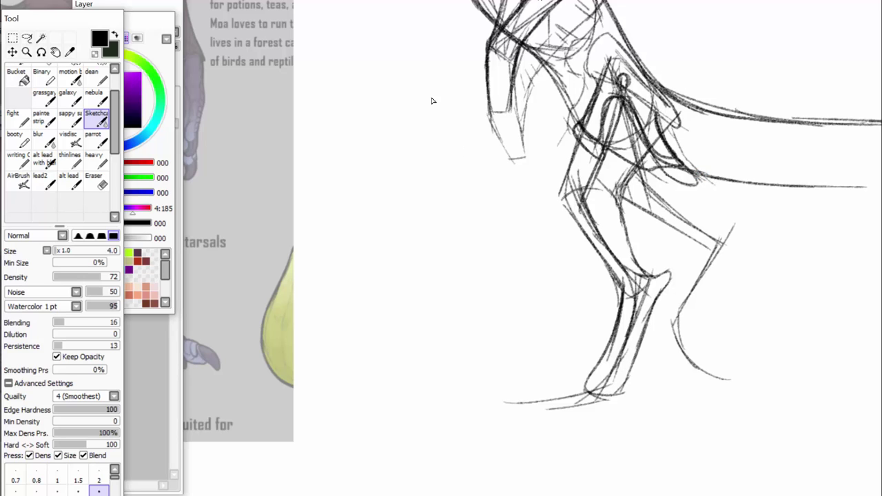
{"action": "left_click_drag", "start_coordinate": [667, 173], "coordinate": [697, 211]}
{"action": "mouse_move", "coordinate": [696, 234]}
{"action": "left_mouse_down"}
{"action": "mouse_move", "coordinate": [728, 211]}
{"action": "mouse_move", "coordinate": [730, 220]}
{"action": "left_mouse_up"}
{"action": "left_click_drag", "start_coordinate": [701, 254], "coordinate": [728, 227]}
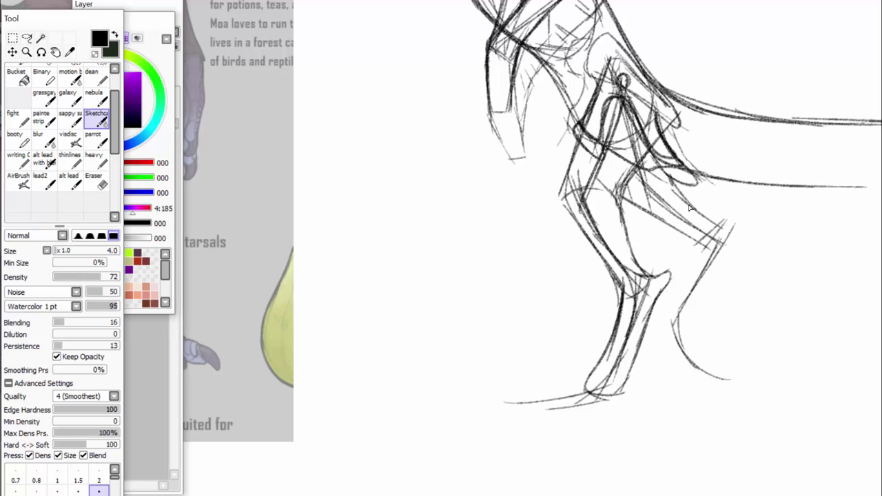
{"action": "mouse_move", "coordinate": [678, 196]}
{"action": "left_mouse_down"}
{"action": "mouse_move", "coordinate": [738, 232]}
{"action": "mouse_move", "coordinate": [722, 228]}
{"action": "mouse_move", "coordinate": [734, 246]}
{"action": "left_mouse_up"}
{"action": "left_click_drag", "start_coordinate": [681, 233], "coordinate": [702, 249]}
Build the far leg's lower segment with front and back edges running from the heel to the foot joint.
{"action": "mouse_move", "coordinate": [693, 241]}
{"action": "left_mouse_down"}
{"action": "mouse_move", "coordinate": [696, 263]}
{"action": "mouse_move", "coordinate": [670, 303]}
{"action": "left_mouse_up"}
{"action": "mouse_move", "coordinate": [688, 269]}
{"action": "left_mouse_down"}
{"action": "mouse_move", "coordinate": [663, 333]}
{"action": "mouse_move", "coordinate": [699, 333]}
{"action": "mouse_move", "coordinate": [707, 278]}
{"action": "left_mouse_up"}
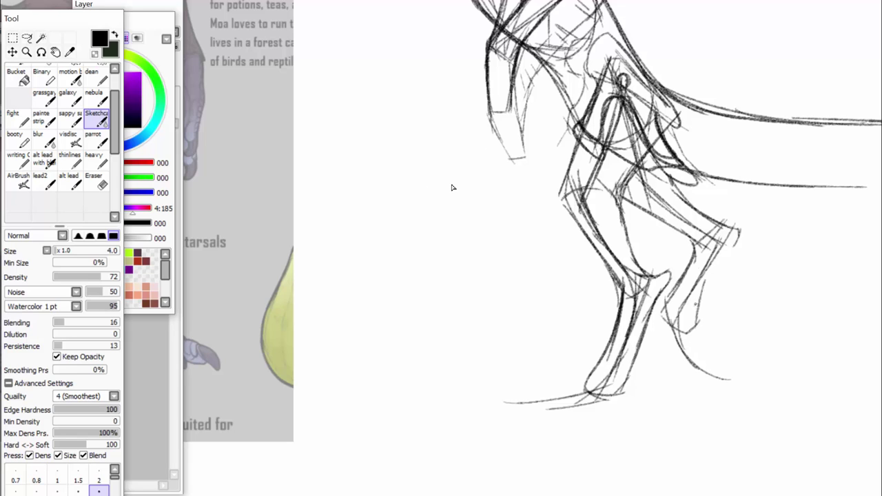
{"action": "left_click_drag", "start_coordinate": [733, 241], "coordinate": [698, 303]}
{"action": "left_click_drag", "start_coordinate": [726, 261], "coordinate": [696, 308]}
{"action": "left_click_drag", "start_coordinate": [741, 232], "coordinate": [723, 261]}
Reinforce the front of the near thigh and the pelvis, and start the tail's inner core lines behind the hip.
{"action": "scroll", "coordinate": [861, 213], "scroll_direction": "up", "scroll_amount": 5}
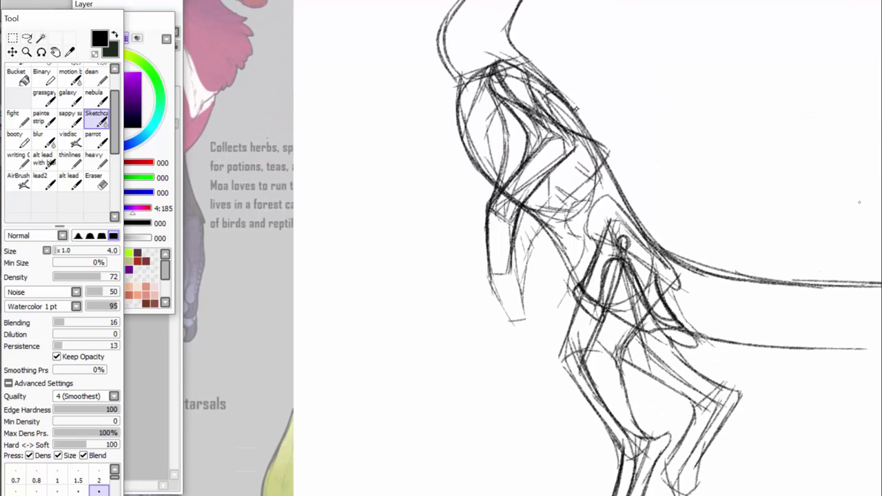
{"action": "left_click_drag", "start_coordinate": [581, 288], "coordinate": [557, 358]}
{"action": "left_click_drag", "start_coordinate": [579, 292], "coordinate": [557, 360]}
{"action": "left_click_drag", "start_coordinate": [601, 230], "coordinate": [585, 277]}
{"action": "mouse_move", "coordinate": [595, 211]}
{"action": "left_mouse_down"}
{"action": "mouse_move", "coordinate": [594, 254]}
{"action": "mouse_move", "coordinate": [611, 193]}
{"action": "mouse_move", "coordinate": [659, 257]}
{"action": "left_mouse_up"}
{"action": "left_click_drag", "start_coordinate": [674, 323], "coordinate": [745, 309]}
{"action": "left_click_drag", "start_coordinate": [667, 267], "coordinate": [810, 317]}
{"action": "left_click_drag", "start_coordinate": [730, 316], "coordinate": [832, 317]}
Extend the tail's inner core along its length to a rounded tip, and lengthen the tail's top line.
{"action": "scroll", "coordinate": [705, 398], "scroll_direction": "right", "scroll_amount": 8}
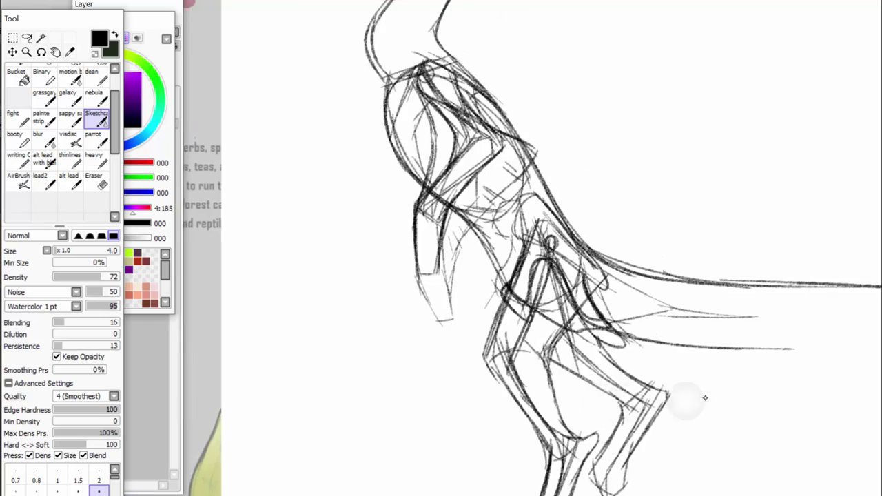
{"action": "mouse_move", "coordinate": [353, 320]}
{"action": "left_mouse_down"}
{"action": "mouse_move", "coordinate": [499, 333]}
{"action": "mouse_move", "coordinate": [668, 314]}
{"action": "left_mouse_up"}
{"action": "left_click_drag", "start_coordinate": [426, 288], "coordinate": [524, 296]}
{"action": "mouse_move", "coordinate": [375, 268]}
{"action": "left_mouse_down"}
{"action": "mouse_move", "coordinate": [489, 295]}
{"action": "mouse_move", "coordinate": [708, 306]}
{"action": "mouse_move", "coordinate": [625, 319]}
{"action": "left_mouse_up"}
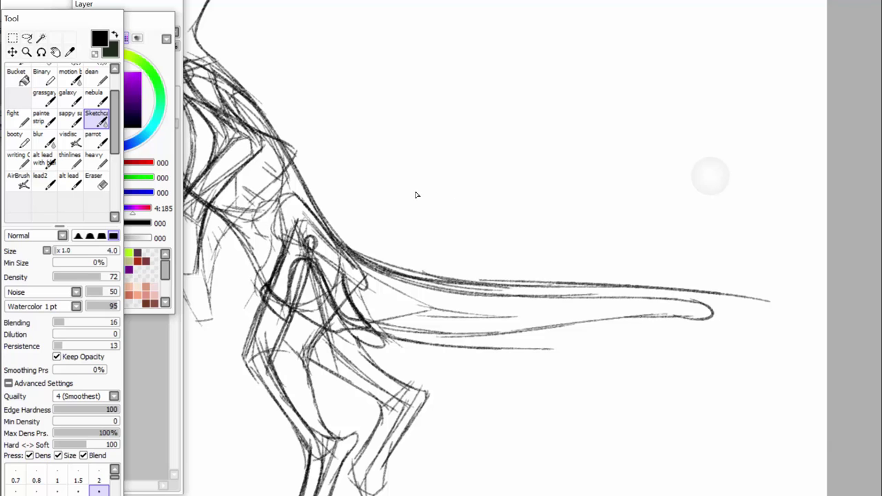
{"action": "left_click_drag", "start_coordinate": [706, 319], "coordinate": [601, 324]}
{"action": "mouse_move", "coordinate": [665, 320]}
{"action": "left_mouse_down"}
{"action": "mouse_move", "coordinate": [712, 313]}
{"action": "mouse_move", "coordinate": [614, 295]}
{"action": "left_mouse_up"}
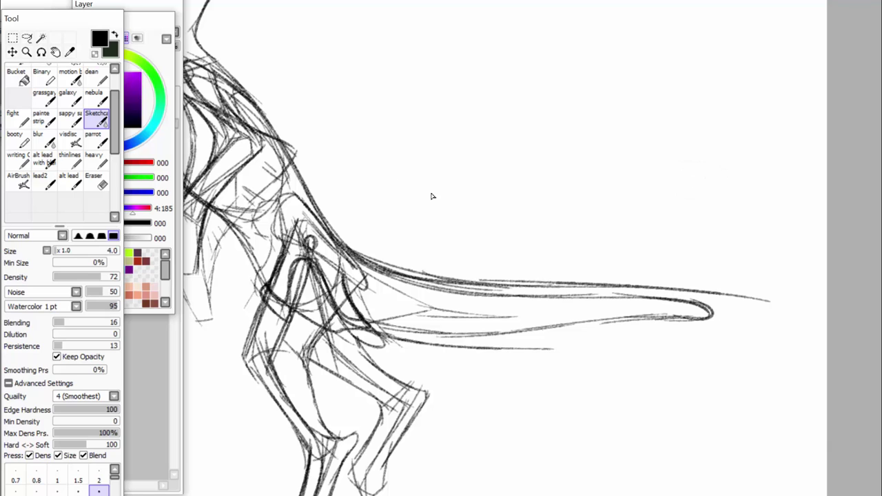
Reinforce the tail core's edges and sketch the outer feather outline along the underside and around a broad rounded tip.
{"action": "left_click_drag", "start_coordinate": [655, 319], "coordinate": [546, 331]}
{"action": "mouse_move", "coordinate": [436, 309]}
{"action": "left_mouse_down"}
{"action": "mouse_move", "coordinate": [549, 310]}
{"action": "mouse_move", "coordinate": [600, 301]}
{"action": "mouse_move", "coordinate": [695, 315]}
{"action": "left_mouse_up"}
{"action": "left_click_drag", "start_coordinate": [536, 310], "coordinate": [606, 305]}
{"action": "left_click_drag", "start_coordinate": [357, 255], "coordinate": [449, 287]}
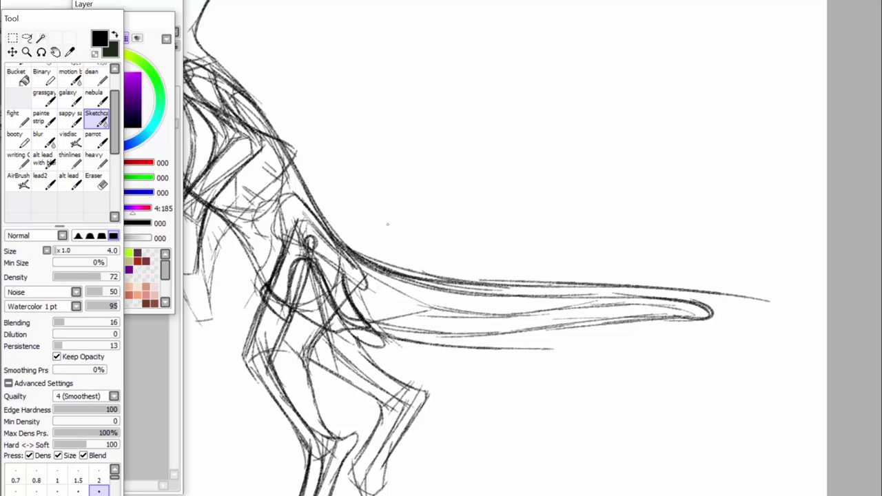
{"action": "mouse_move", "coordinate": [407, 329]}
{"action": "left_mouse_down"}
{"action": "mouse_move", "coordinate": [428, 340]}
{"action": "mouse_move", "coordinate": [643, 345]}
{"action": "mouse_move", "coordinate": [780, 368]}
{"action": "mouse_move", "coordinate": [823, 360]}
{"action": "mouse_move", "coordinate": [810, 322]}
{"action": "mouse_move", "coordinate": [767, 297]}
{"action": "left_mouse_up"}
{"action": "left_click_drag", "start_coordinate": [805, 315], "coordinate": [710, 286]}
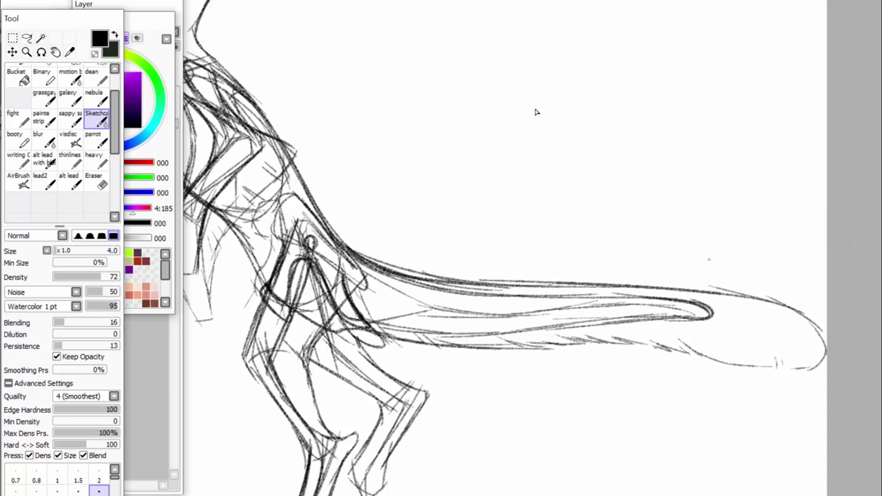
Sketch a ragged feather tuft over the lower back, tapering down onto the base of the tail.
{"action": "left_click_drag", "start_coordinate": [378, 319], "coordinate": [567, 319]}
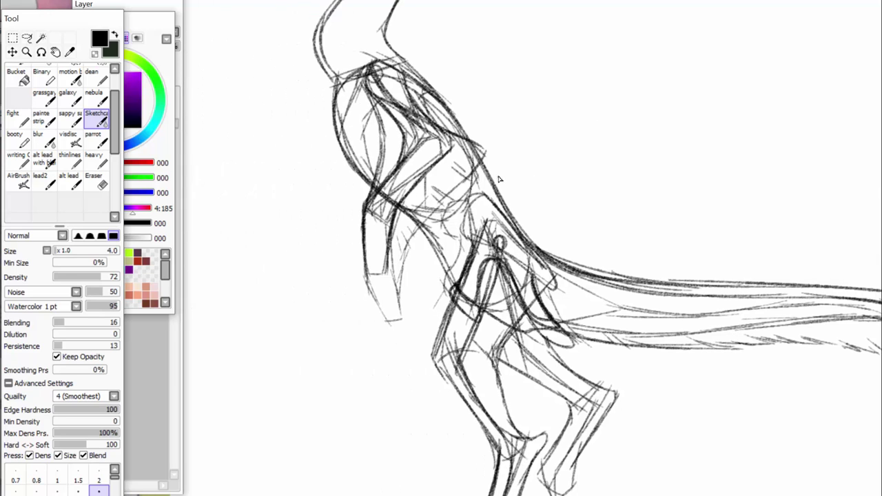
{"action": "left_click_drag", "start_coordinate": [486, 162], "coordinate": [517, 208]}
{"action": "left_click_drag", "start_coordinate": [508, 197], "coordinate": [536, 207]}
{"action": "mouse_move", "coordinate": [537, 207]}
{"action": "left_mouse_down"}
{"action": "mouse_move", "coordinate": [527, 216]}
{"action": "mouse_move", "coordinate": [564, 216]}
{"action": "left_mouse_up"}
{"action": "mouse_move", "coordinate": [562, 217]}
{"action": "left_mouse_down"}
{"action": "mouse_move", "coordinate": [544, 223]}
{"action": "mouse_move", "coordinate": [597, 234]}
{"action": "mouse_move", "coordinate": [651, 268]}
{"action": "mouse_move", "coordinate": [555, 245]}
{"action": "mouse_move", "coordinate": [569, 257]}
{"action": "left_mouse_up"}
{"action": "mouse_move", "coordinate": [583, 255]}
{"action": "left_mouse_down"}
{"action": "mouse_move", "coordinate": [558, 258]}
{"action": "mouse_move", "coordinate": [535, 242]}
{"action": "left_mouse_up"}
{"action": "mouse_move", "coordinate": [581, 236]}
{"action": "left_mouse_down"}
{"action": "mouse_move", "coordinate": [550, 244]}
{"action": "mouse_move", "coordinate": [548, 233]}
{"action": "left_mouse_up"}
{"action": "left_click_drag", "start_coordinate": [553, 235], "coordinate": [542, 226]}
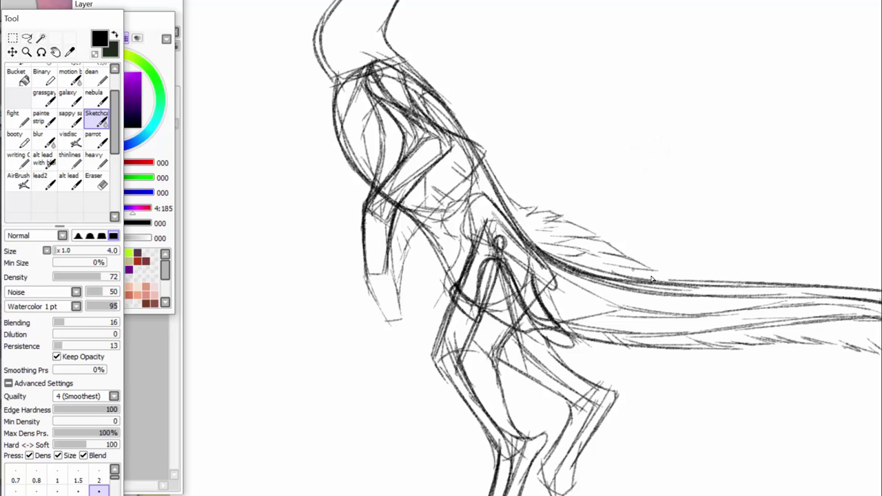
{"action": "left_click_drag", "start_coordinate": [656, 282], "coordinate": [632, 268]}
{"action": "left_click_drag", "start_coordinate": [670, 280], "coordinate": [646, 271]}
Darken the belly contour and add short feather strokes along the upper back to the base of the neck.
{"action": "scroll", "coordinate": [586, 100], "scroll_direction": "up", "scroll_amount": 5}
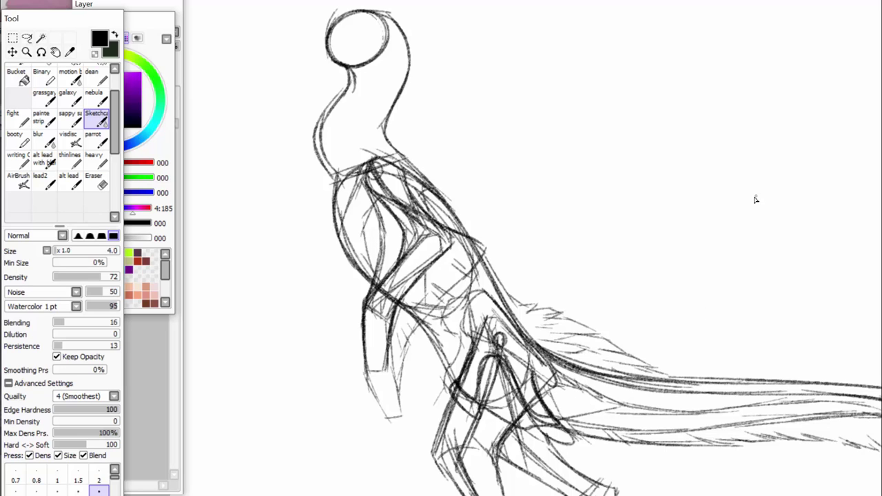
{"action": "left_click_drag", "start_coordinate": [454, 387], "coordinate": [417, 319]}
{"action": "mouse_move", "coordinate": [482, 243]}
{"action": "left_mouse_down"}
{"action": "mouse_move", "coordinate": [405, 157]}
{"action": "mouse_move", "coordinate": [387, 117]}
{"action": "left_mouse_up"}
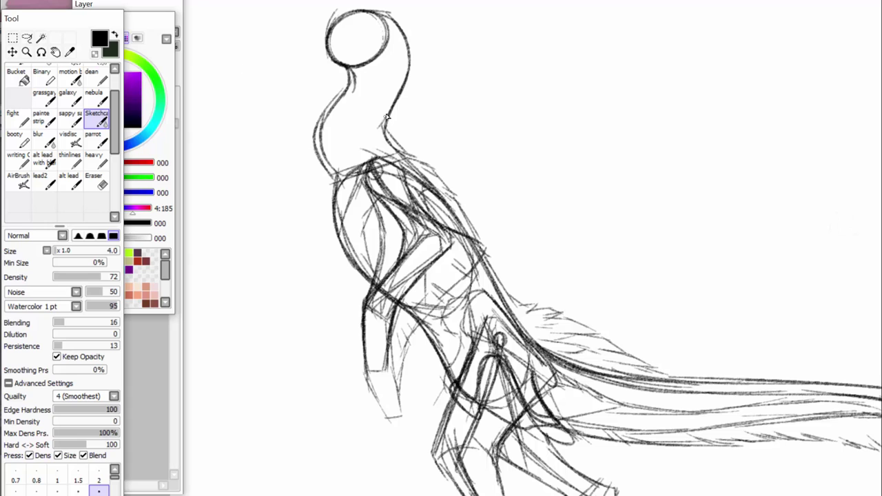
Sketch the raised foot's joint with a short curved toe, and darken the edges of the lower leg above it.
{"action": "scroll", "coordinate": [867, 227], "scroll_direction": "down", "scroll_amount": 10}
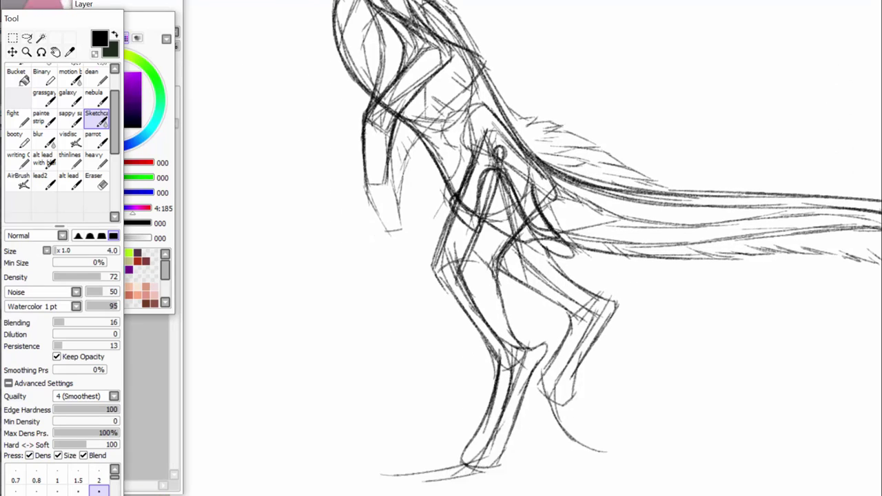
{"action": "left_click_drag", "start_coordinate": [534, 245], "coordinate": [566, 316]}
{"action": "left_click_drag", "start_coordinate": [556, 244], "coordinate": [567, 256]}
{"action": "mouse_move", "coordinate": [567, 253]}
{"action": "left_mouse_down"}
{"action": "mouse_move", "coordinate": [563, 295]}
{"action": "mouse_move", "coordinate": [573, 296]}
{"action": "left_mouse_up"}
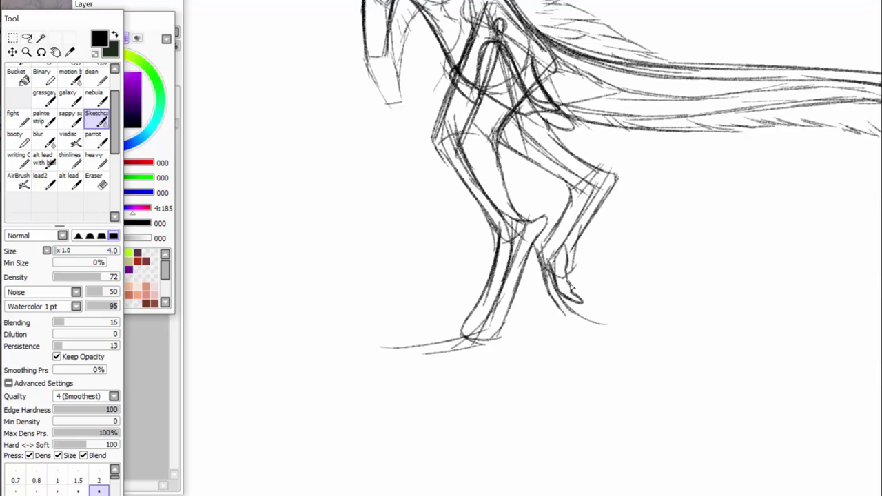
{"action": "left_click_drag", "start_coordinate": [564, 243], "coordinate": [549, 275]}
{"action": "mouse_move", "coordinate": [564, 246]}
{"action": "left_mouse_down"}
{"action": "mouse_move", "coordinate": [552, 269]}
{"action": "mouse_move", "coordinate": [560, 253]}
{"action": "left_mouse_up"}
{"action": "left_click_drag", "start_coordinate": [589, 202], "coordinate": [566, 240]}
{"action": "left_click_drag", "start_coordinate": [569, 233], "coordinate": [556, 252]}
{"action": "left_click_drag", "start_coordinate": [591, 203], "coordinate": [568, 236]}
Finish the raised foot's long toe, add a middle toe, and darken the back edge of the lower leg.
{"action": "left_click_drag", "start_coordinate": [567, 314], "coordinate": [600, 334]}
{"action": "mouse_move", "coordinate": [599, 333]}
{"action": "left_mouse_down"}
{"action": "mouse_move", "coordinate": [586, 324]}
{"action": "mouse_move", "coordinate": [597, 324]}
{"action": "left_mouse_up"}
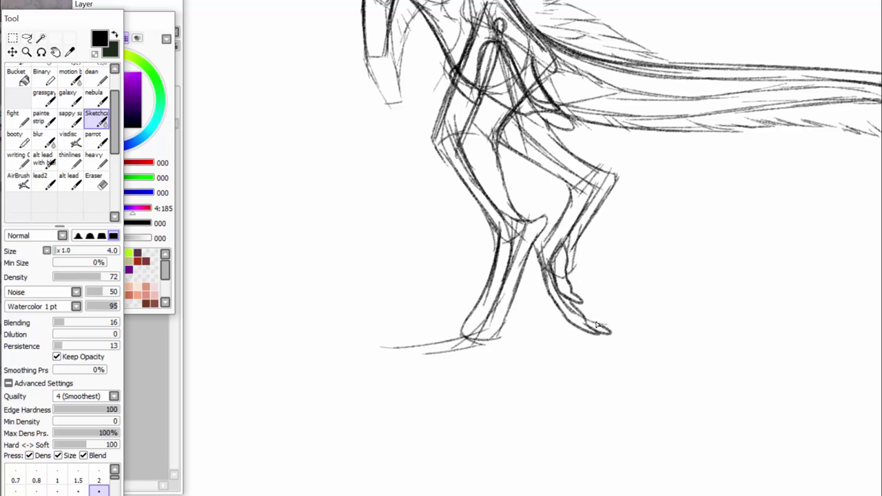
{"action": "left_click_drag", "start_coordinate": [570, 277], "coordinate": [580, 295]}
{"action": "mouse_move", "coordinate": [572, 260]}
{"action": "left_mouse_down"}
{"action": "mouse_move", "coordinate": [604, 318]}
{"action": "mouse_move", "coordinate": [587, 305]}
{"action": "left_mouse_up"}
{"action": "left_click_drag", "start_coordinate": [580, 260], "coordinate": [572, 277]}
{"action": "left_click_drag", "start_coordinate": [610, 198], "coordinate": [579, 249]}
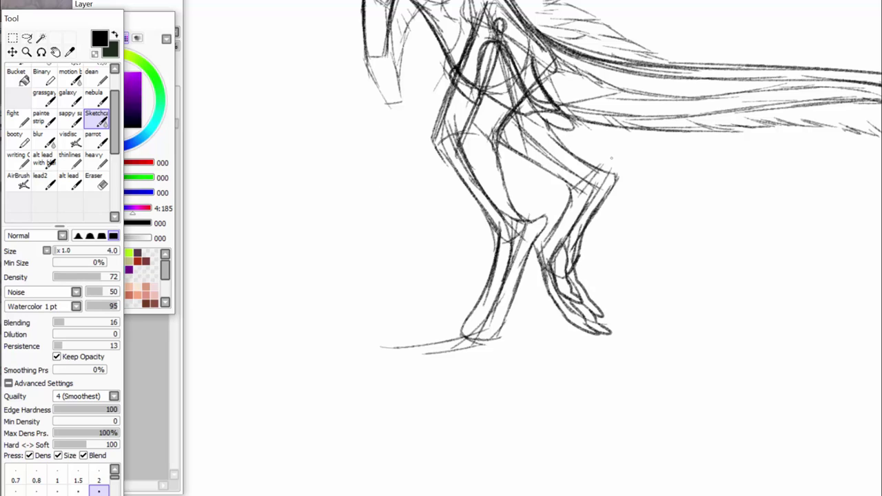
Sketch the planted foot with three long forward-pointing toes and a heel pad.
{"action": "left_click_drag", "start_coordinate": [513, 298], "coordinate": [491, 356]}
{"action": "mouse_move", "coordinate": [495, 324]}
{"action": "left_mouse_down"}
{"action": "mouse_move", "coordinate": [476, 357]}
{"action": "mouse_move", "coordinate": [458, 350]}
{"action": "mouse_move", "coordinate": [428, 365]}
{"action": "mouse_move", "coordinate": [493, 341]}
{"action": "left_mouse_up"}
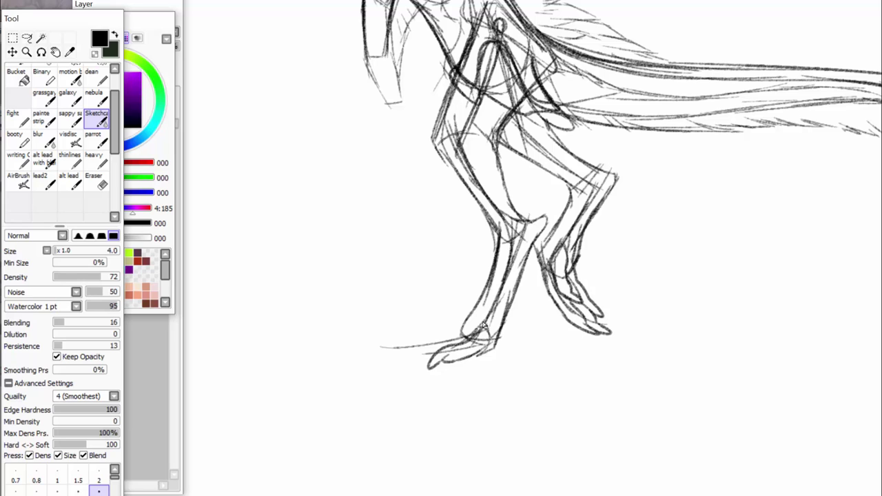
{"action": "mouse_move", "coordinate": [497, 295]}
{"action": "left_mouse_down"}
{"action": "mouse_move", "coordinate": [476, 329]}
{"action": "mouse_move", "coordinate": [386, 361]}
{"action": "mouse_move", "coordinate": [436, 359]}
{"action": "left_mouse_up"}
{"action": "mouse_move", "coordinate": [476, 309]}
{"action": "left_mouse_down"}
{"action": "mouse_move", "coordinate": [455, 328]}
{"action": "mouse_move", "coordinate": [389, 353]}
{"action": "left_mouse_up"}
{"action": "left_click_drag", "start_coordinate": [475, 308], "coordinate": [421, 337]}
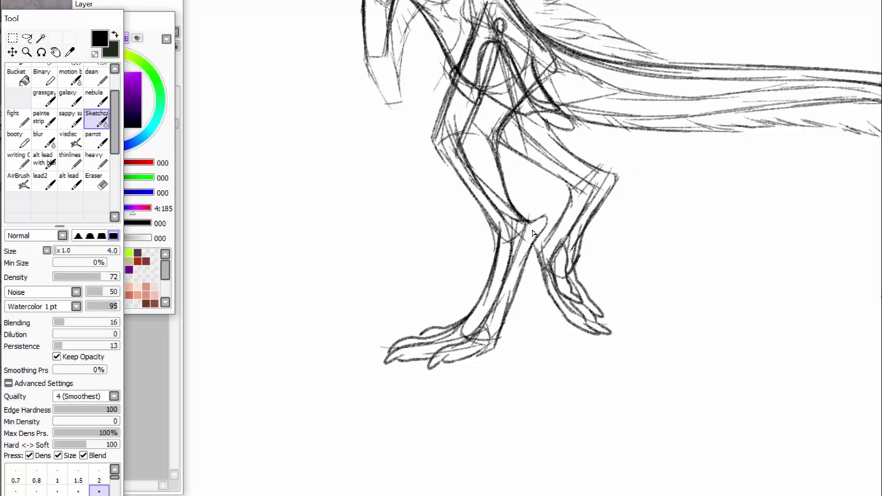
Darken the thigh, shin and lower-segment contours of both legs, rounding off the heel joints.
{"action": "mouse_move", "coordinate": [495, 249]}
{"action": "left_mouse_down"}
{"action": "mouse_move", "coordinate": [432, 140]}
{"action": "mouse_move", "coordinate": [456, 83]}
{"action": "left_mouse_up"}
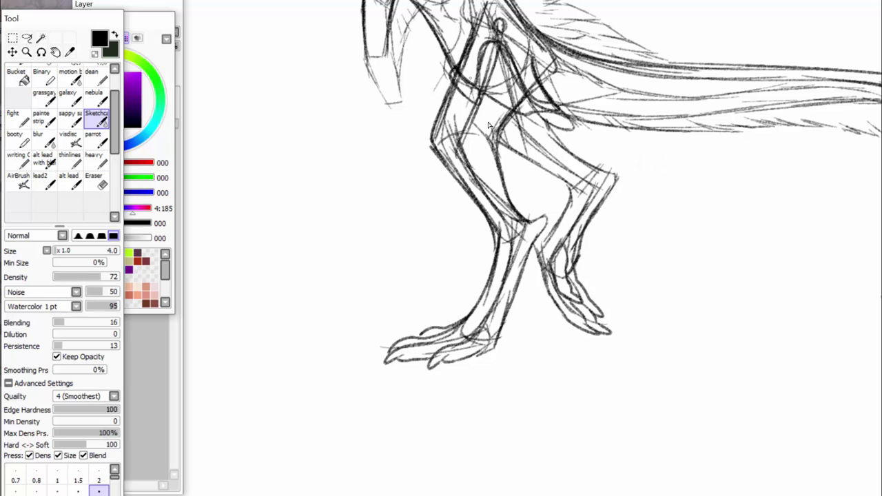
{"action": "mouse_move", "coordinate": [541, 222]}
{"action": "left_mouse_down"}
{"action": "mouse_move", "coordinate": [508, 316]}
{"action": "mouse_move", "coordinate": [523, 266]}
{"action": "left_mouse_up"}
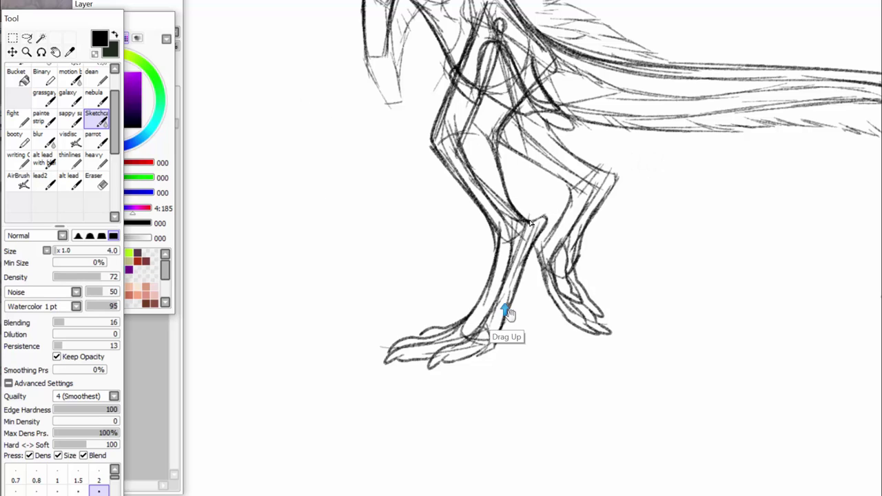
{"action": "mouse_move", "coordinate": [582, 236]}
{"action": "left_mouse_down"}
{"action": "mouse_move", "coordinate": [622, 178]}
{"action": "mouse_move", "coordinate": [590, 168]}
{"action": "mouse_move", "coordinate": [601, 170]}
{"action": "mouse_move", "coordinate": [570, 207]}
{"action": "left_mouse_up"}
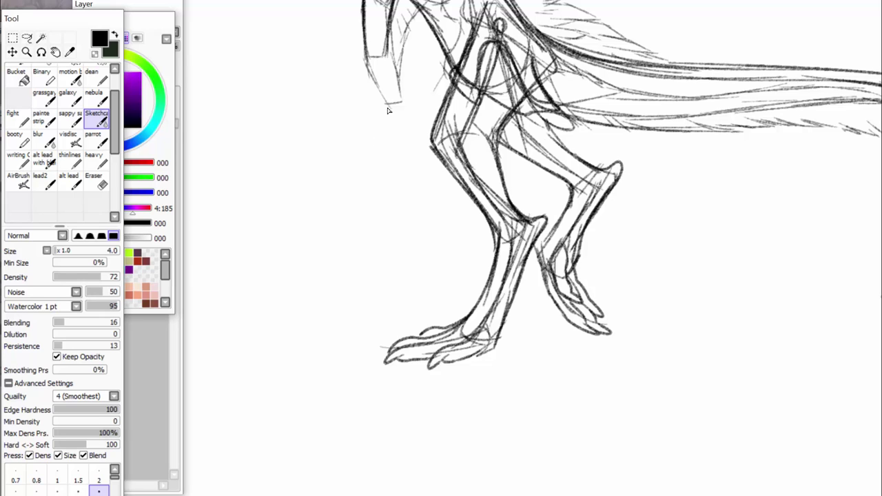
{"action": "mouse_move", "coordinate": [597, 181]}
{"action": "left_mouse_down"}
{"action": "mouse_move", "coordinate": [591, 200]}
{"action": "mouse_move", "coordinate": [561, 163]}
{"action": "mouse_move", "coordinate": [514, 134]}
{"action": "mouse_move", "coordinate": [562, 147]}
{"action": "left_mouse_up"}
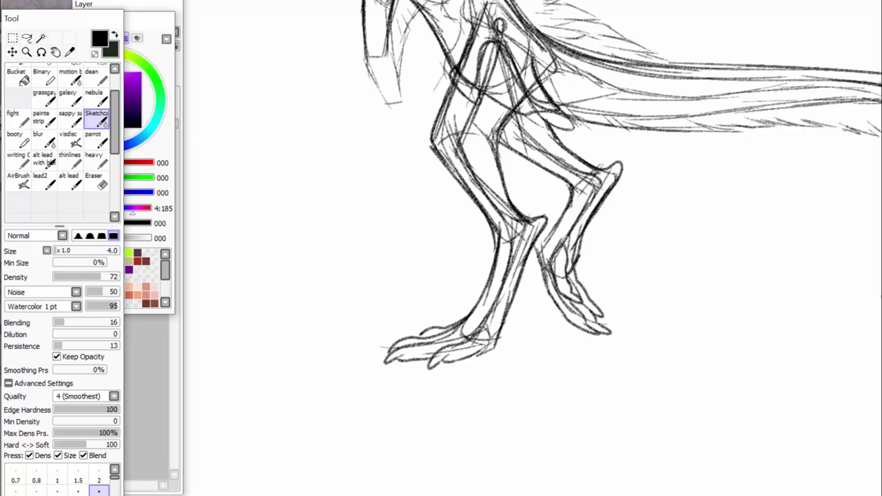
{"action": "left_click_drag", "start_coordinate": [539, 260], "coordinate": [578, 193]}
{"action": "mouse_move", "coordinate": [481, 353]}
{"action": "left_mouse_down"}
{"action": "mouse_move", "coordinate": [500, 334]}
{"action": "mouse_move", "coordinate": [532, 250]}
{"action": "left_mouse_up"}
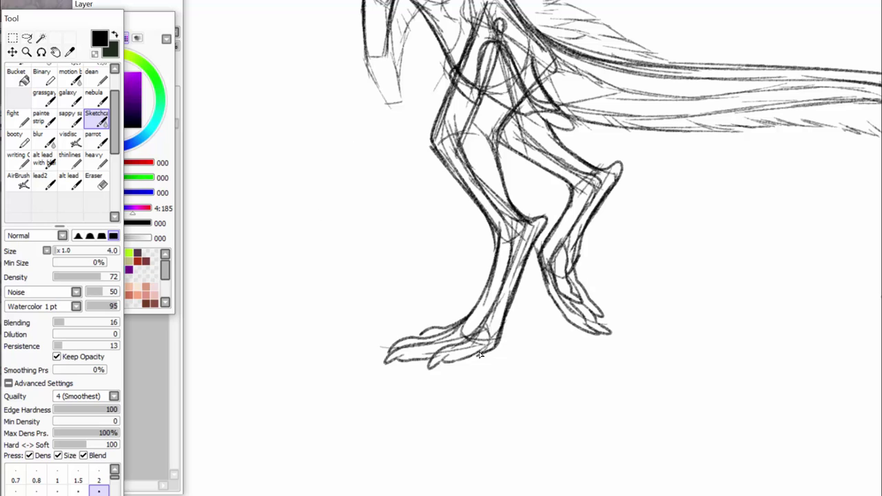
{"action": "scroll", "coordinate": [583, 131], "scroll_direction": "up", "scroll_amount": 5}
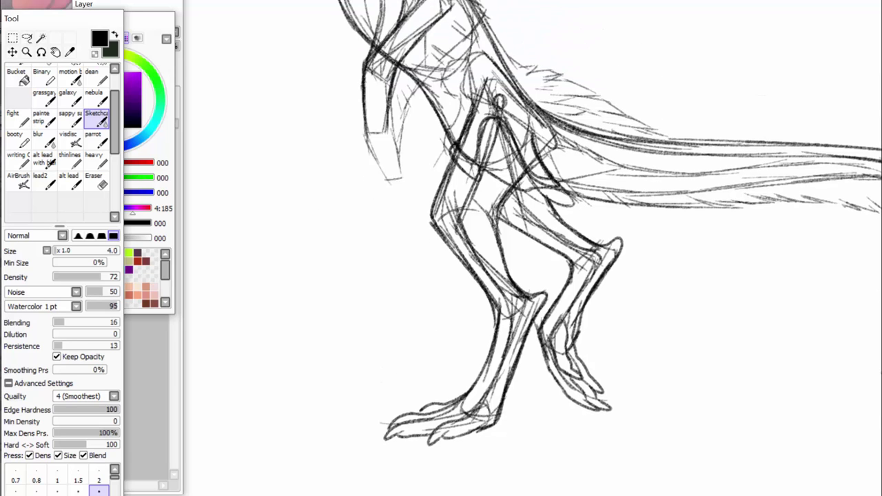
{"action": "left_click_drag", "start_coordinate": [497, 298], "coordinate": [563, 326]}
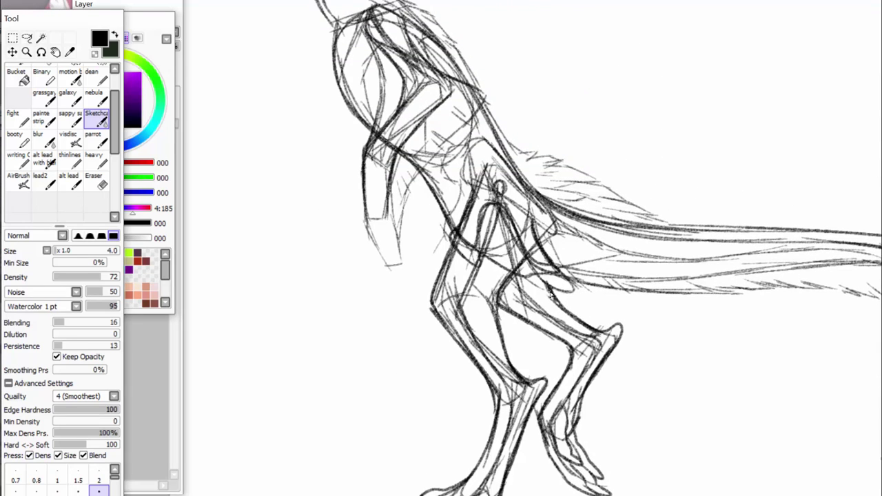
Sketch the lower beak line with a rounded tip and a small eye inside the head circle.
{"action": "scroll", "coordinate": [584, 114], "scroll_direction": "up", "scroll_amount": 7}
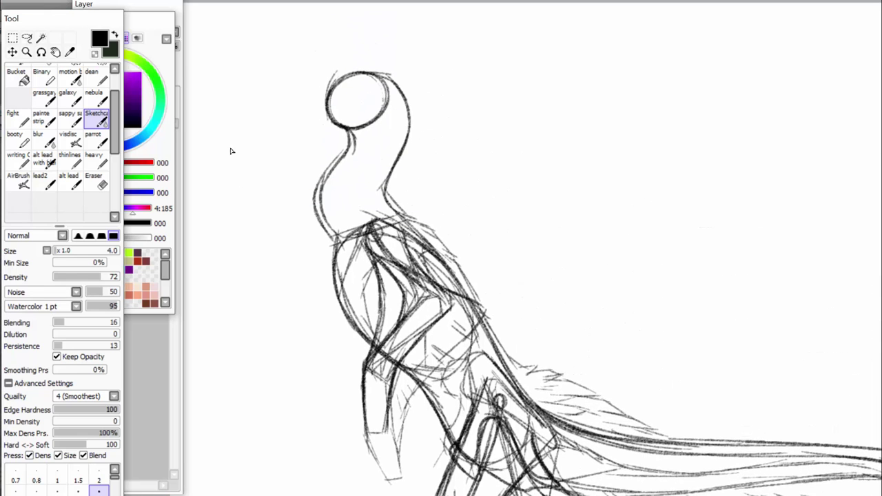
{"action": "scroll", "coordinate": [289, 321], "scroll_direction": "left", "scroll_amount": 11}
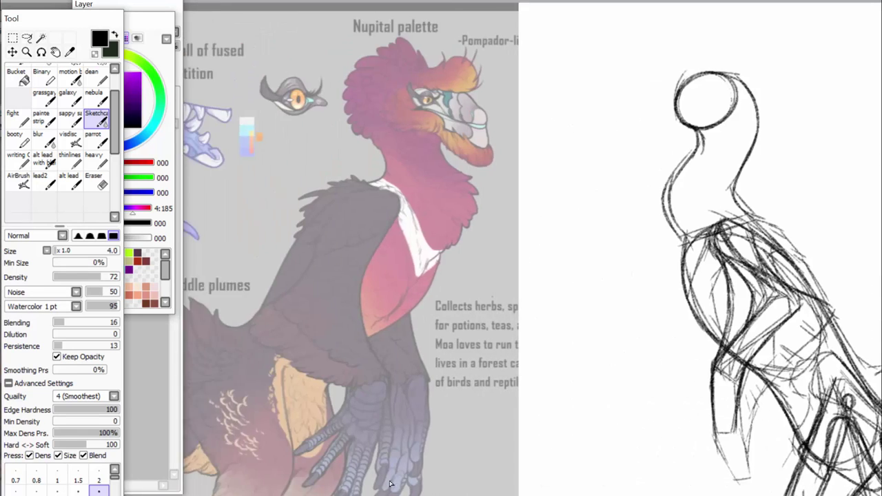
{"action": "mouse_move", "coordinate": [691, 127]}
{"action": "left_mouse_down"}
{"action": "mouse_move", "coordinate": [630, 128]}
{"action": "mouse_move", "coordinate": [623, 108]}
{"action": "left_mouse_up"}
{"action": "left_click_drag", "start_coordinate": [698, 76], "coordinate": [679, 90]}
{"action": "left_click_drag", "start_coordinate": [680, 103], "coordinate": [682, 96]}
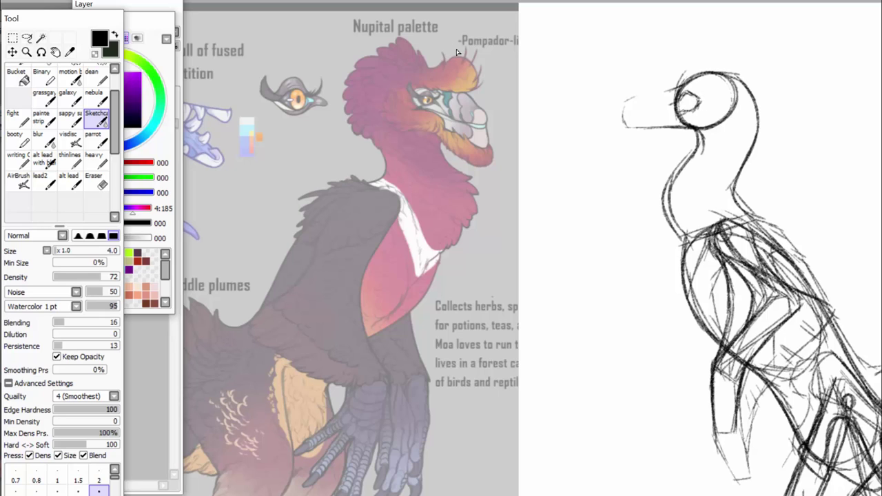
Sketch eye detail, a spiky forehead tuft and a feathered crest around the back of the head, plus the mouth line.
{"action": "mouse_move", "coordinate": [719, 86]}
{"action": "left_mouse_down"}
{"action": "mouse_move", "coordinate": [703, 108]}
{"action": "mouse_move", "coordinate": [693, 96]}
{"action": "mouse_move", "coordinate": [688, 111]}
{"action": "mouse_move", "coordinate": [650, 73]}
{"action": "mouse_move", "coordinate": [667, 51]}
{"action": "mouse_move", "coordinate": [681, 57]}
{"action": "left_mouse_up"}
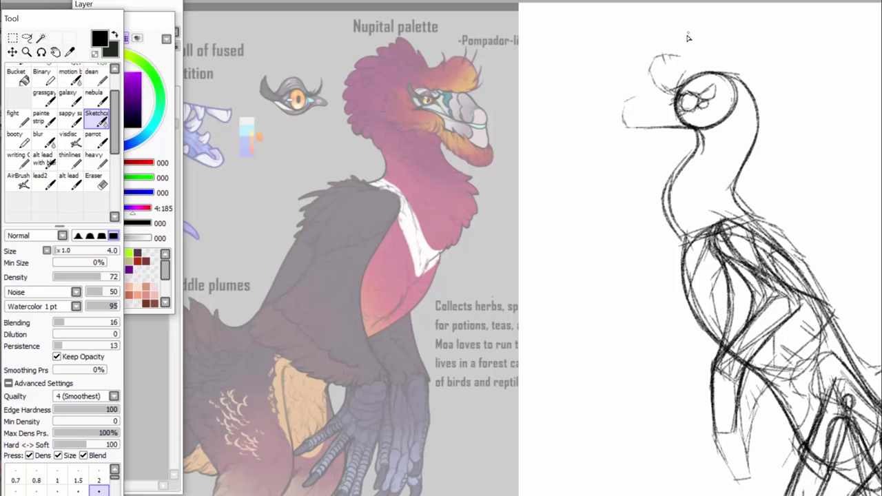
{"action": "left_click_drag", "start_coordinate": [679, 55], "coordinate": [695, 50]}
{"action": "mouse_move", "coordinate": [694, 56]}
{"action": "left_mouse_down"}
{"action": "mouse_move", "coordinate": [726, 57]}
{"action": "mouse_move", "coordinate": [773, 47]}
{"action": "mouse_move", "coordinate": [765, 62]}
{"action": "mouse_move", "coordinate": [779, 50]}
{"action": "mouse_move", "coordinate": [774, 112]}
{"action": "mouse_move", "coordinate": [762, 130]}
{"action": "left_mouse_up"}
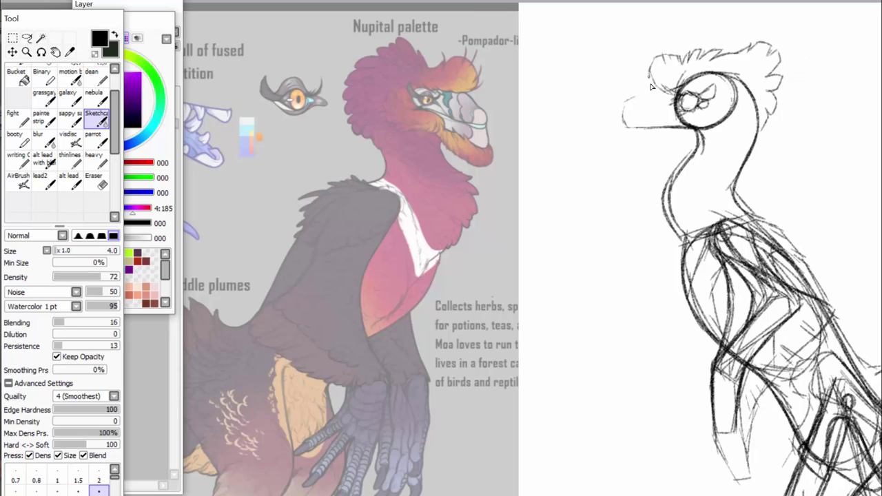
{"action": "mouse_move", "coordinate": [650, 80]}
{"action": "left_mouse_down"}
{"action": "mouse_move", "coordinate": [674, 101]}
{"action": "mouse_move", "coordinate": [678, 85]}
{"action": "mouse_move", "coordinate": [666, 87]}
{"action": "left_mouse_up"}
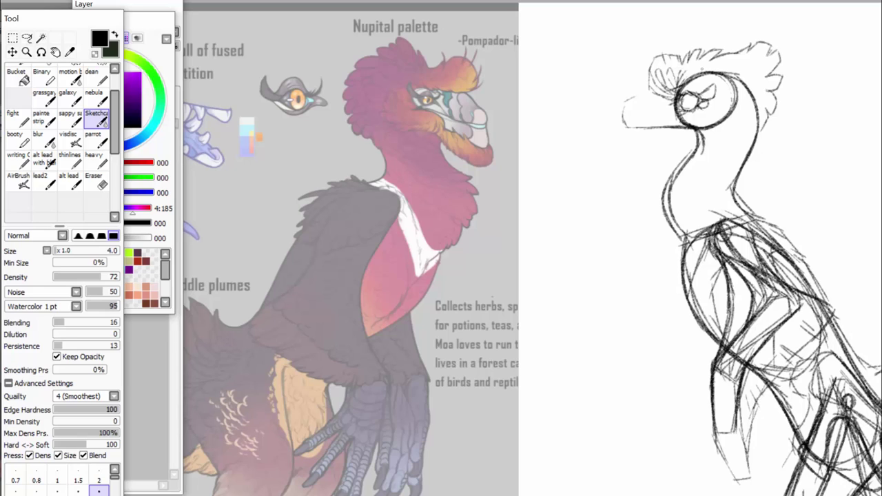
{"action": "left_click_drag", "start_coordinate": [644, 69], "coordinate": [651, 80]}
{"action": "mouse_move", "coordinate": [658, 50]}
{"action": "left_mouse_down"}
{"action": "mouse_move", "coordinate": [644, 76]}
{"action": "mouse_move", "coordinate": [668, 50]}
{"action": "mouse_move", "coordinate": [654, 44]}
{"action": "mouse_move", "coordinate": [656, 93]}
{"action": "left_mouse_up"}
{"action": "mouse_move", "coordinate": [681, 109]}
{"action": "left_mouse_down"}
{"action": "mouse_move", "coordinate": [706, 123]}
{"action": "mouse_move", "coordinate": [650, 118]}
{"action": "left_mouse_up"}
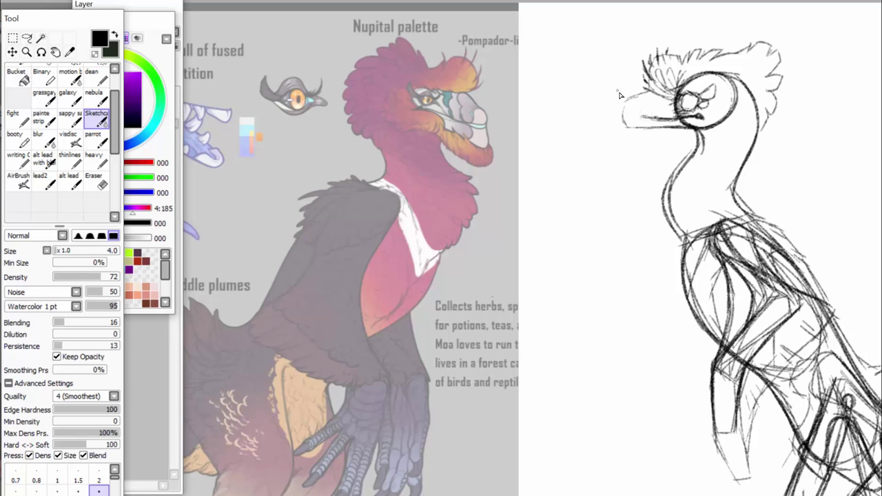
{"action": "mouse_move", "coordinate": [627, 104]}
{"action": "left_mouse_down"}
{"action": "mouse_move", "coordinate": [622, 120]}
{"action": "mouse_move", "coordinate": [648, 117]}
{"action": "mouse_move", "coordinate": [635, 101]}
{"action": "mouse_move", "coordinate": [671, 119]}
{"action": "mouse_move", "coordinate": [656, 104]}
{"action": "mouse_move", "coordinate": [663, 95]}
{"action": "mouse_move", "coordinate": [624, 104]}
{"action": "mouse_move", "coordinate": [624, 121]}
{"action": "mouse_move", "coordinate": [651, 90]}
{"action": "mouse_move", "coordinate": [644, 92]}
{"action": "left_mouse_up"}
{"action": "key", "text": "ctrl+z"}
{"action": "key", "text": "ctrl+z"}
{"action": "key", "text": "ctrl+z"}
{"action": "key", "text": "ctrl+z"}
{"action": "key", "text": "ctrl+z"}
{"action": "key", "text": "ctrl+z"}
{"action": "key", "text": "ctrl+z"}
{"action": "key", "text": "ctrl+z"}
{"action": "key", "text": "ctrl+z"}
{"action": "key", "text": "ctrl+z"}
{"action": "key", "text": "ctrl+z"}
{"action": "key", "text": "ctrl+z"}
Darken the beak outline and mouth corner, and redraw the eye with facial ridges between it and the beak.
{"action": "mouse_move", "coordinate": [646, 93]}
{"action": "left_mouse_down"}
{"action": "mouse_move", "coordinate": [626, 103]}
{"action": "mouse_move", "coordinate": [623, 117]}
{"action": "mouse_move", "coordinate": [659, 119]}
{"action": "mouse_move", "coordinate": [624, 119]}
{"action": "mouse_move", "coordinate": [643, 94]}
{"action": "mouse_move", "coordinate": [627, 127]}
{"action": "mouse_move", "coordinate": [652, 129]}
{"action": "mouse_move", "coordinate": [638, 129]}
{"action": "left_mouse_up"}
{"action": "mouse_move", "coordinate": [703, 129]}
{"action": "left_mouse_down"}
{"action": "mouse_move", "coordinate": [659, 110]}
{"action": "mouse_move", "coordinate": [637, 141]}
{"action": "mouse_move", "coordinate": [703, 138]}
{"action": "left_mouse_up"}
{"action": "mouse_move", "coordinate": [694, 124]}
{"action": "left_mouse_down"}
{"action": "mouse_move", "coordinate": [716, 132]}
{"action": "mouse_move", "coordinate": [726, 115]}
{"action": "left_mouse_up"}
{"action": "mouse_move", "coordinate": [709, 127]}
{"action": "left_mouse_down"}
{"action": "mouse_move", "coordinate": [697, 114]}
{"action": "mouse_move", "coordinate": [657, 119]}
{"action": "left_mouse_up"}
{"action": "mouse_move", "coordinate": [668, 117]}
{"action": "left_mouse_down"}
{"action": "mouse_move", "coordinate": [690, 108]}
{"action": "mouse_move", "coordinate": [681, 91]}
{"action": "mouse_move", "coordinate": [696, 111]}
{"action": "mouse_move", "coordinate": [698, 97]}
{"action": "mouse_move", "coordinate": [682, 94]}
{"action": "mouse_move", "coordinate": [696, 103]}
{"action": "mouse_move", "coordinate": [705, 96]}
{"action": "mouse_move", "coordinate": [694, 81]}
{"action": "left_mouse_up"}
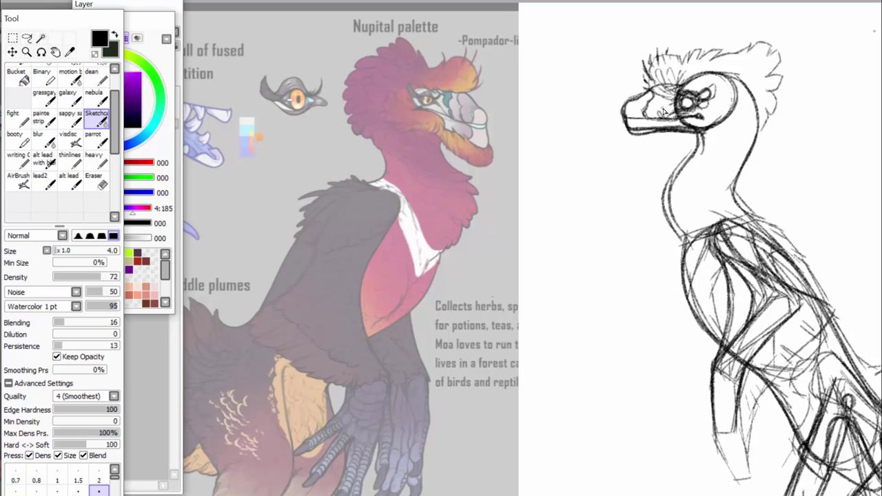
{"action": "mouse_move", "coordinate": [669, 98]}
{"action": "left_mouse_down"}
{"action": "mouse_move", "coordinate": [661, 113]}
{"action": "mouse_move", "coordinate": [679, 81]}
{"action": "left_mouse_up"}
Check the sketch mirrored, then lasso the feather crest over the top and back of the head and delete it.
{"action": "left_click", "coordinate": [26, 38]}
{"action": "key", "text": "h"}
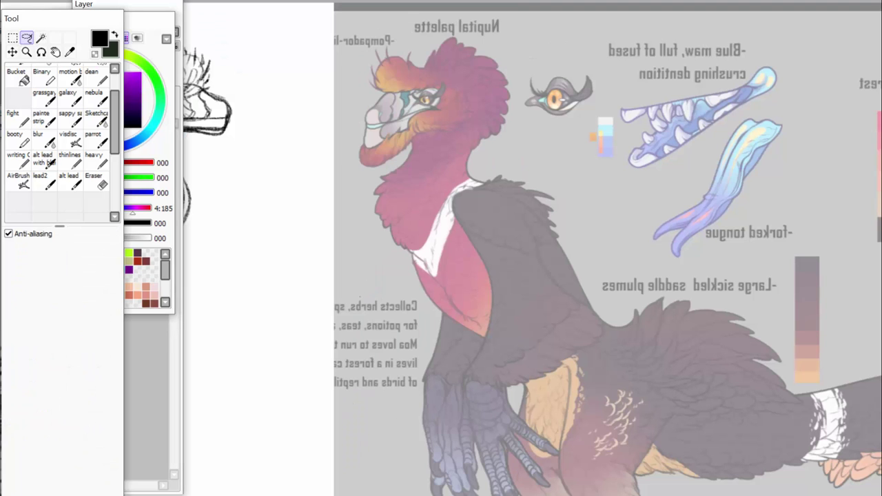
{"action": "key", "text": "h"}
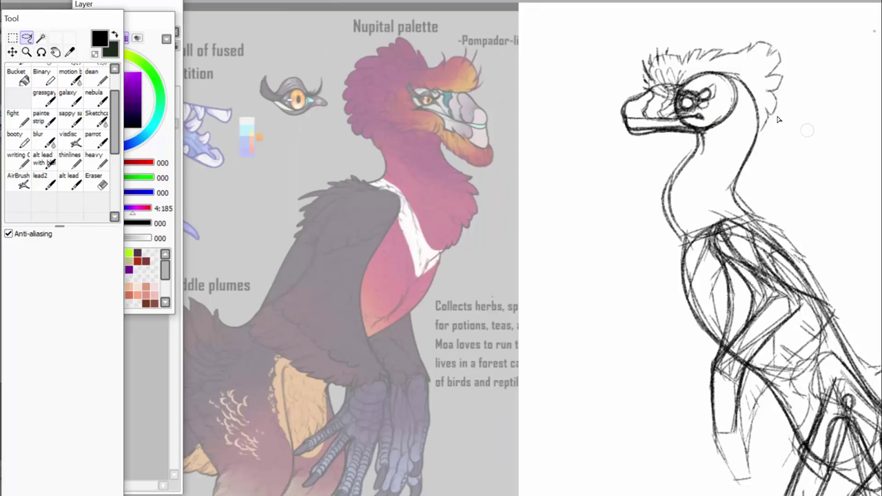
{"action": "mouse_move", "coordinate": [763, 124]}
{"action": "left_mouse_down"}
{"action": "mouse_move", "coordinate": [813, 69]}
{"action": "mouse_move", "coordinate": [707, 32]}
{"action": "mouse_move", "coordinate": [686, 54]}
{"action": "mouse_move", "coordinate": [704, 69]}
{"action": "mouse_move", "coordinate": [721, 66]}
{"action": "mouse_move", "coordinate": [758, 103]}
{"action": "mouse_move", "coordinate": [762, 123]}
{"action": "left_mouse_up"}
{"action": "left_click", "coordinate": [141, 0]}
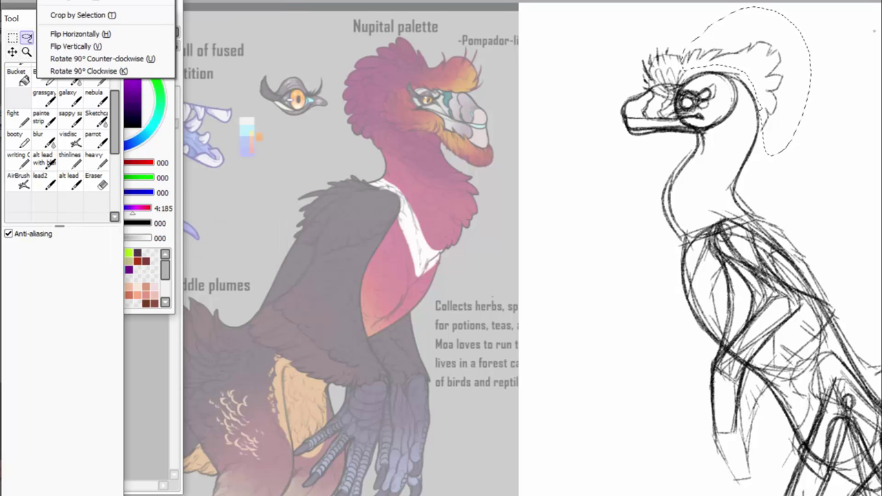
{"action": "mouse_move", "coordinate": [17, 0]}
{"action": "left_click", "coordinate": [43, 27]}
{"action": "key", "text": "Delete"}
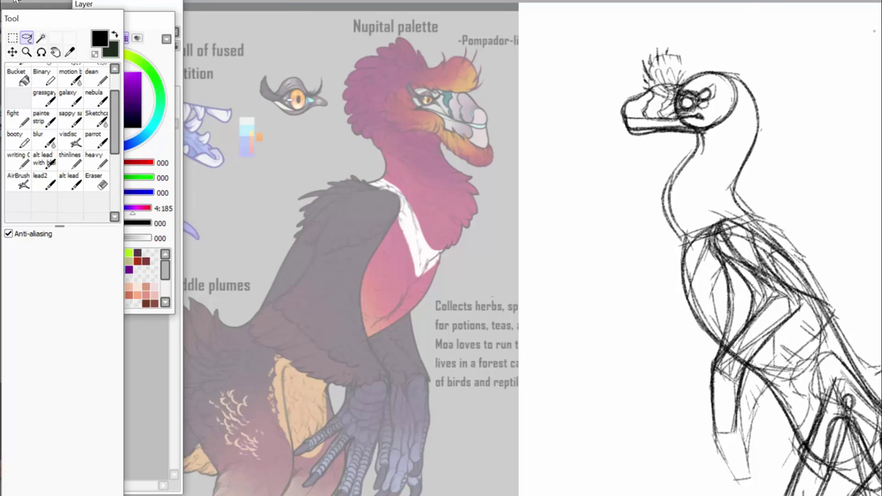
Sketch a lower swept-back feather crest behind the forehead tuft and add curved cheek feathers behind the mouth.
{"action": "left_click", "coordinate": [96, 119]}
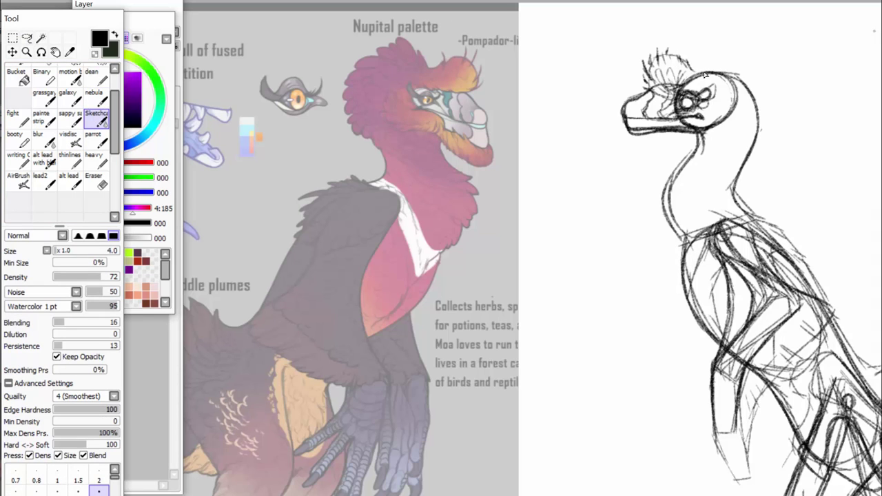
{"action": "mouse_move", "coordinate": [688, 63]}
{"action": "left_mouse_down"}
{"action": "mouse_move", "coordinate": [782, 87]}
{"action": "mouse_move", "coordinate": [777, 116]}
{"action": "mouse_move", "coordinate": [766, 104]}
{"action": "mouse_move", "coordinate": [767, 140]}
{"action": "mouse_move", "coordinate": [745, 161]}
{"action": "left_mouse_up"}
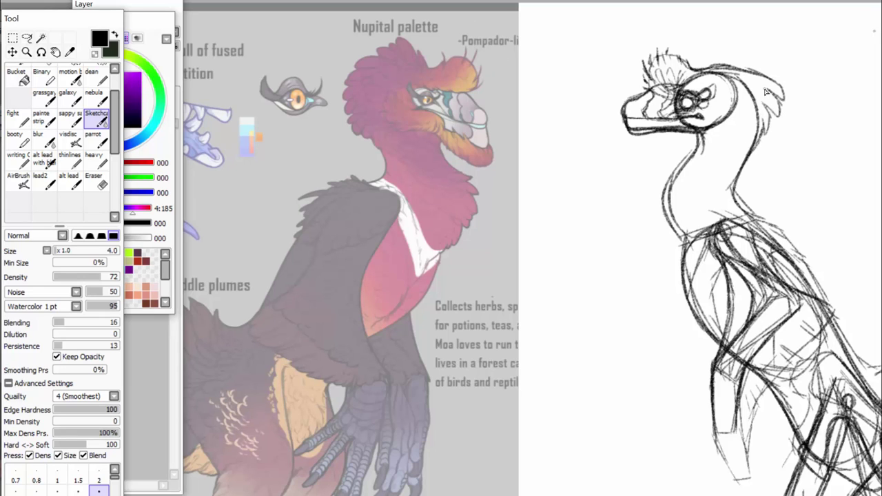
{"action": "left_click_drag", "start_coordinate": [715, 71], "coordinate": [766, 66]}
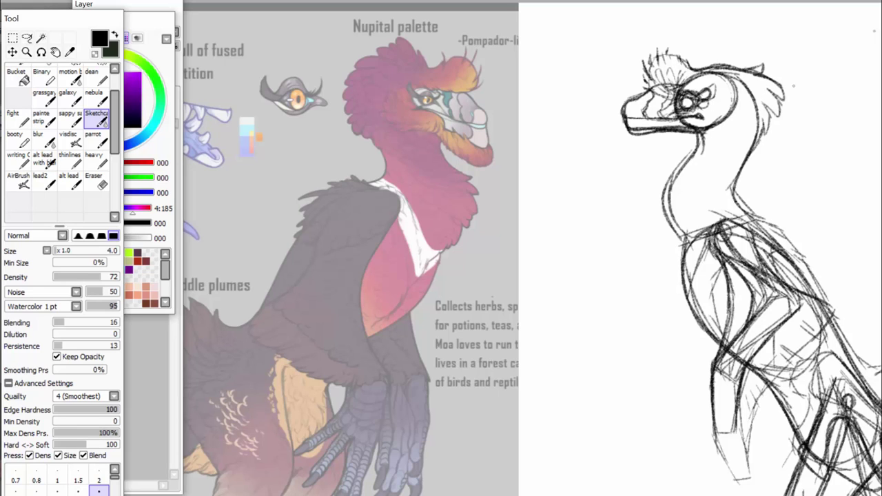
{"action": "mouse_move", "coordinate": [705, 135]}
{"action": "left_mouse_down"}
{"action": "mouse_move", "coordinate": [735, 135]}
{"action": "mouse_move", "coordinate": [728, 124]}
{"action": "mouse_move", "coordinate": [737, 95]}
{"action": "mouse_move", "coordinate": [723, 97]}
{"action": "left_mouse_up"}
{"action": "left_click_drag", "start_coordinate": [679, 121], "coordinate": [695, 128]}
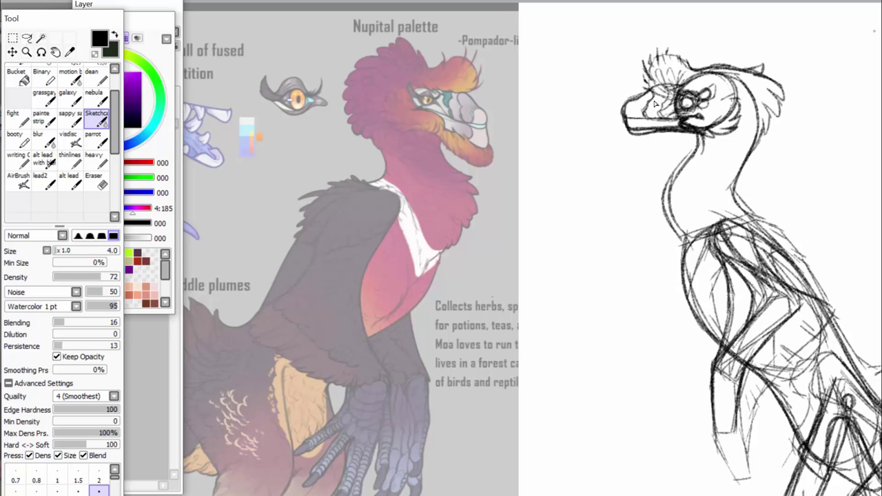
Erase the eye and surrounding marks, increasing the eraser size to 7 and then 12.
{"action": "left_click", "coordinate": [95, 181]}
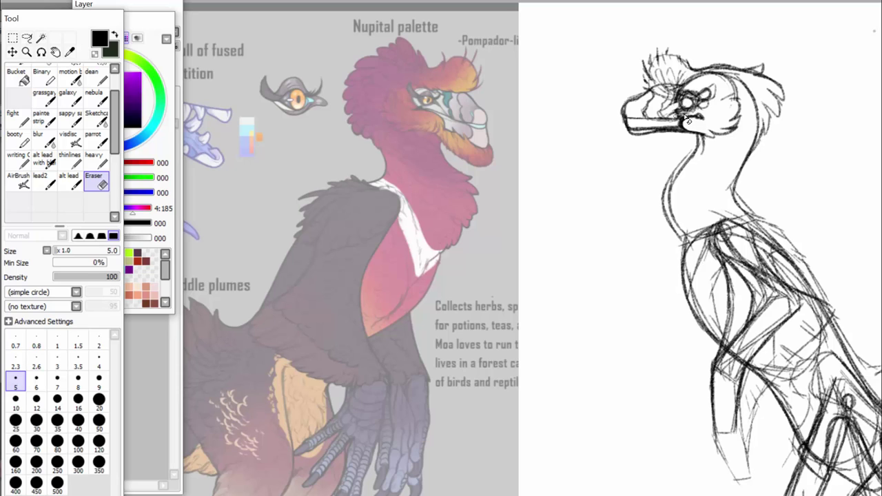
{"action": "left_click_drag", "start_coordinate": [687, 113], "coordinate": [675, 117]}
{"action": "mouse_move", "coordinate": [708, 88]}
{"action": "left_mouse_down"}
{"action": "mouse_move", "coordinate": [703, 109]}
{"action": "mouse_move", "coordinate": [701, 90]}
{"action": "left_mouse_up"}
{"action": "key", "text": "bracketright"}
{"action": "key", "text": "bracketright"}
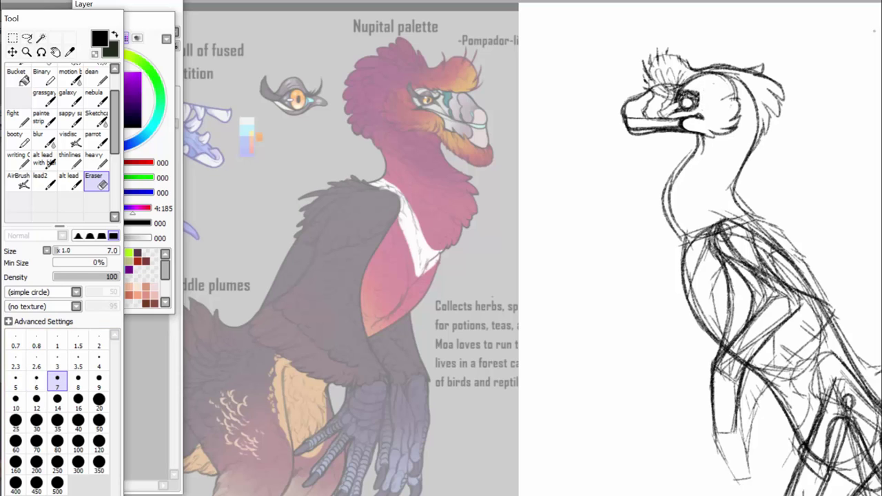
{"action": "mouse_move", "coordinate": [686, 94]}
{"action": "left_mouse_down"}
{"action": "mouse_move", "coordinate": [682, 102]}
{"action": "mouse_move", "coordinate": [696, 96]}
{"action": "mouse_move", "coordinate": [696, 107]}
{"action": "left_mouse_up"}
{"action": "key", "text": "bracketright"}
{"action": "key", "text": "bracketright"}
{"action": "key", "text": "bracketright"}
{"action": "key", "text": "bracketright"}
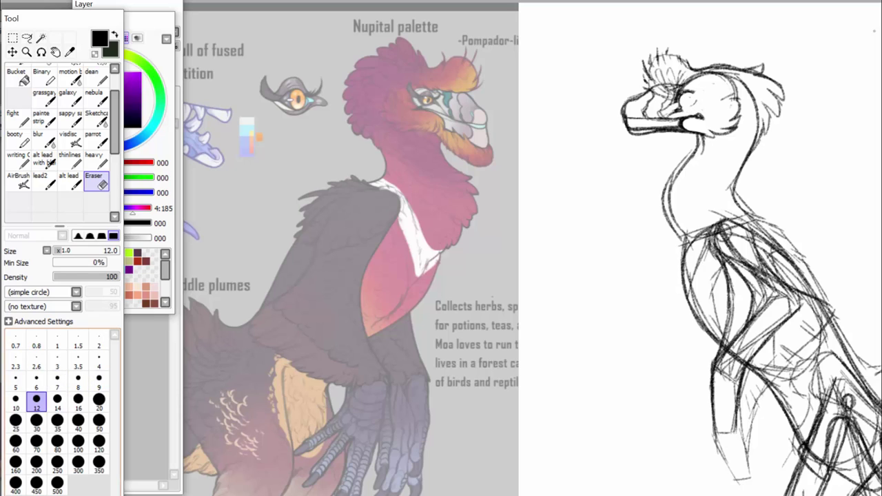
{"action": "left_click_drag", "start_coordinate": [680, 98], "coordinate": [682, 109]}
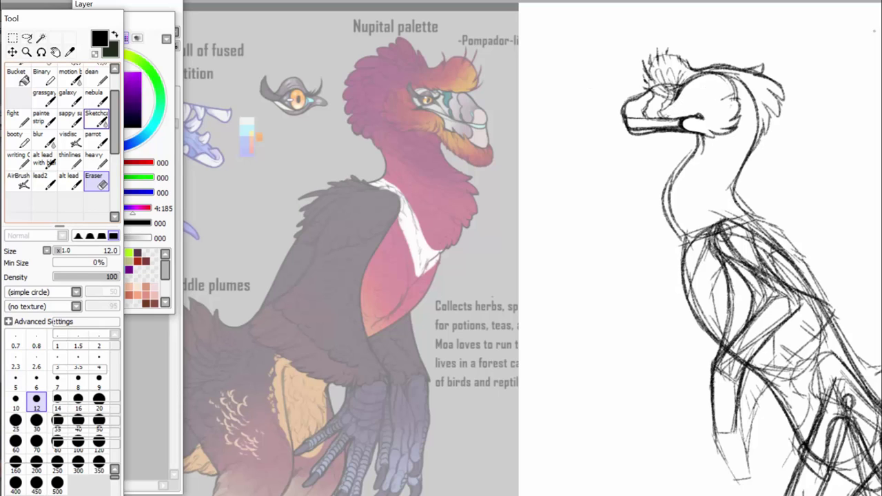
Redraw the eye with the sketch brush, adding a dark ridge behind it and a heavy brow line above the beak.
{"action": "double_click", "coordinate": [96, 116]}
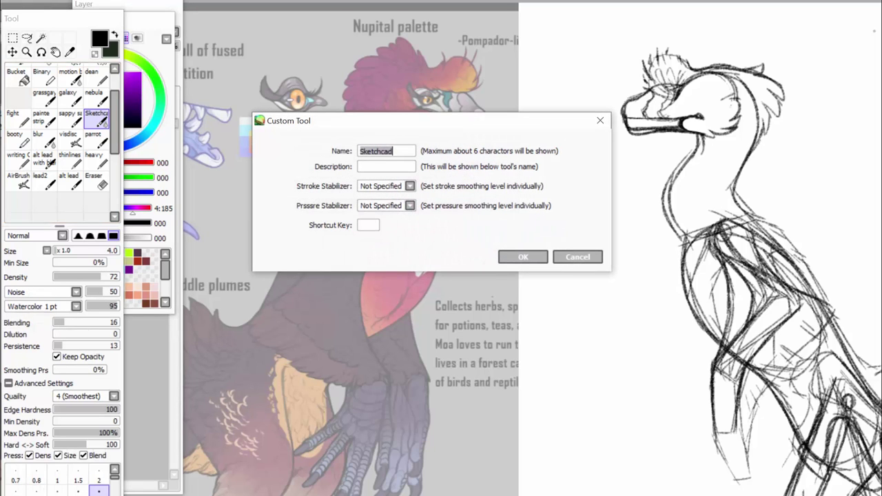
{"action": "left_click", "coordinate": [583, 259]}
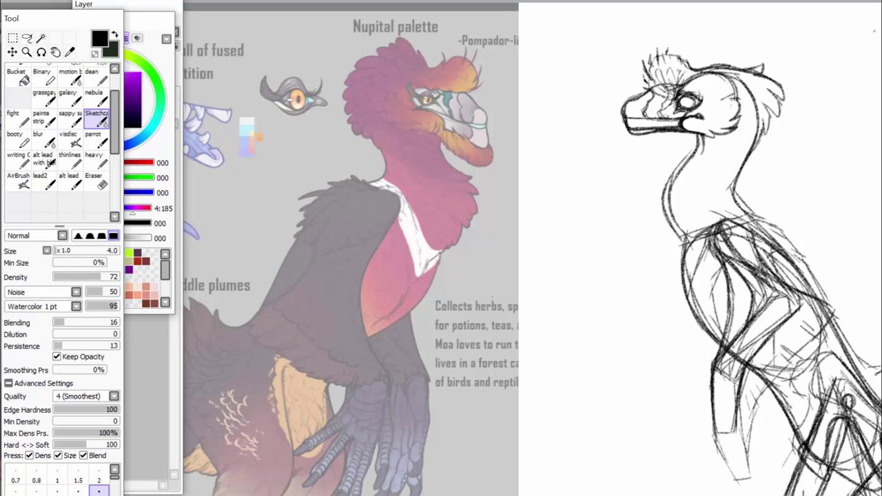
{"action": "key", "text": "ctrl+z"}
{"action": "key", "text": "ctrl+z"}
{"action": "key", "text": "ctrl+z"}
{"action": "mouse_move", "coordinate": [683, 96]}
{"action": "left_mouse_down"}
{"action": "mouse_move", "coordinate": [684, 110]}
{"action": "mouse_move", "coordinate": [706, 86]}
{"action": "mouse_move", "coordinate": [687, 105]}
{"action": "left_mouse_up"}
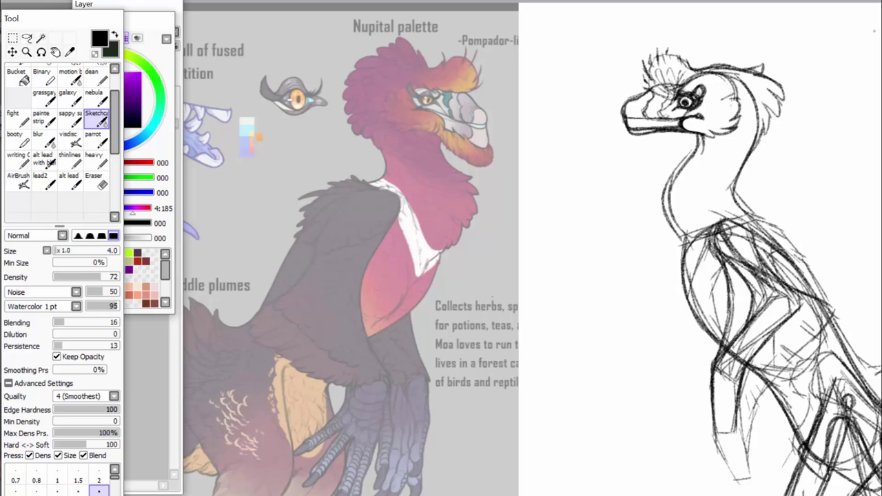
{"action": "key", "text": "ctrl+z"}
{"action": "mouse_move", "coordinate": [687, 94]}
{"action": "left_mouse_down"}
{"action": "mouse_move", "coordinate": [650, 86]}
{"action": "mouse_move", "coordinate": [674, 93]}
{"action": "mouse_move", "coordinate": [693, 79]}
{"action": "mouse_move", "coordinate": [692, 88]}
{"action": "left_mouse_up"}
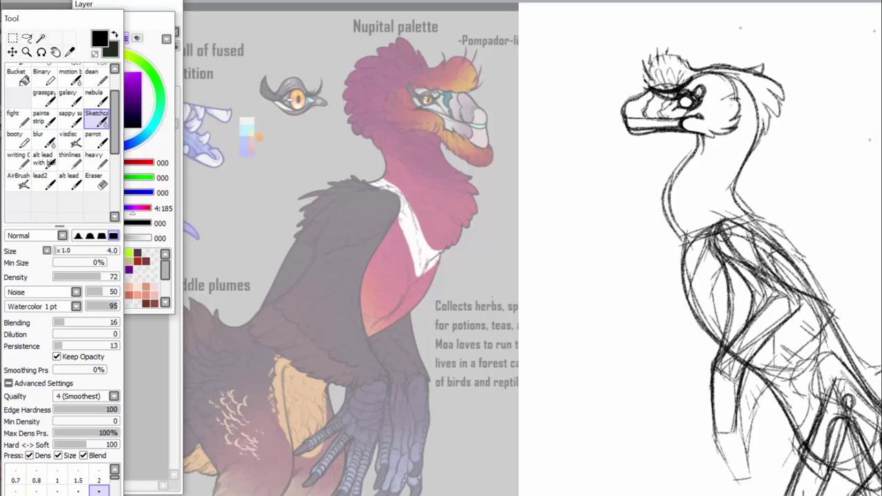
Sketch the neck base, shoulder and back contours, and darken the chest's front curve down to the arm.
{"action": "scroll", "coordinate": [528, 276], "scroll_direction": "down", "scroll_amount": 2}
{"action": "mouse_move", "coordinate": [679, 173]}
{"action": "left_mouse_down"}
{"action": "mouse_move", "coordinate": [662, 187]}
{"action": "mouse_move", "coordinate": [672, 189]}
{"action": "left_mouse_up"}
{"action": "left_click_drag", "start_coordinate": [687, 181], "coordinate": [679, 211]}
{"action": "left_click_drag", "start_coordinate": [738, 151], "coordinate": [773, 182]}
{"action": "left_click_drag", "start_coordinate": [745, 163], "coordinate": [797, 195]}
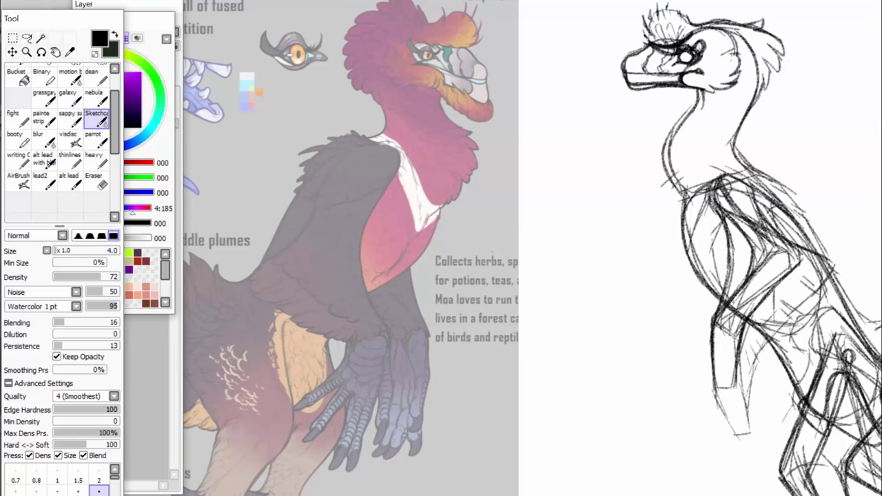
{"action": "mouse_move", "coordinate": [673, 184]}
{"action": "left_mouse_down"}
{"action": "mouse_move", "coordinate": [683, 255]}
{"action": "mouse_move", "coordinate": [725, 308]}
{"action": "left_mouse_up"}
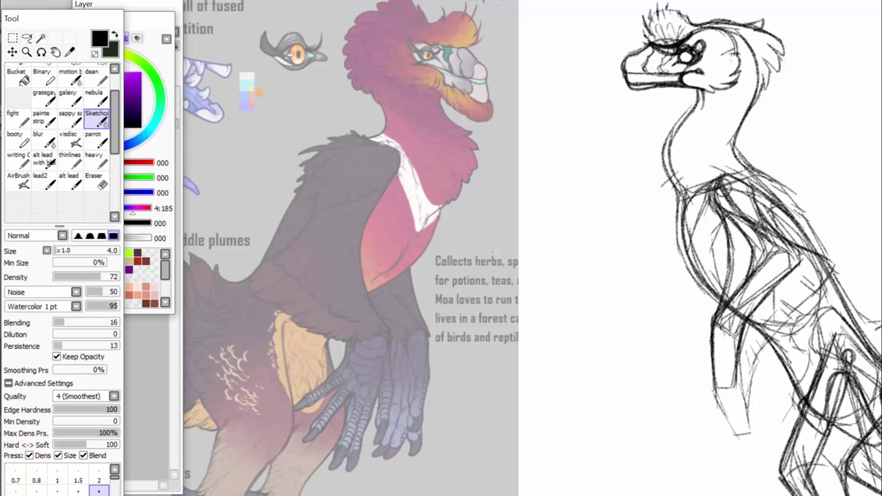
Darken the planted leg's front thigh edge and sketch its rear thigh edge from the knee up to the tail base.
{"action": "scroll", "coordinate": [426, 246], "scroll_direction": "down", "scroll_amount": 3}
{"action": "scroll", "coordinate": [533, 266], "scroll_direction": "down", "scroll_amount": 3}
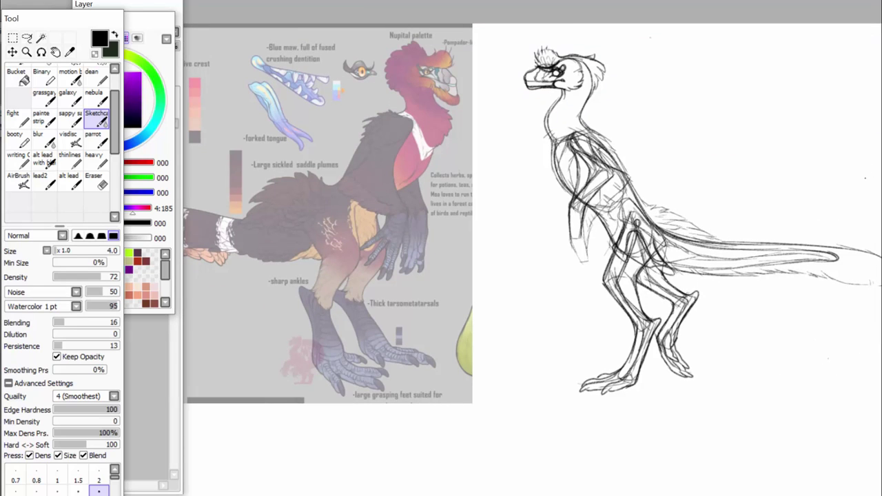
{"action": "left_click_drag", "start_coordinate": [638, 289], "coordinate": [658, 261]}
{"action": "left_click_drag", "start_coordinate": [656, 226], "coordinate": [671, 258]}
{"action": "scroll", "coordinate": [426, 247], "scroll_direction": "up", "scroll_amount": 3}
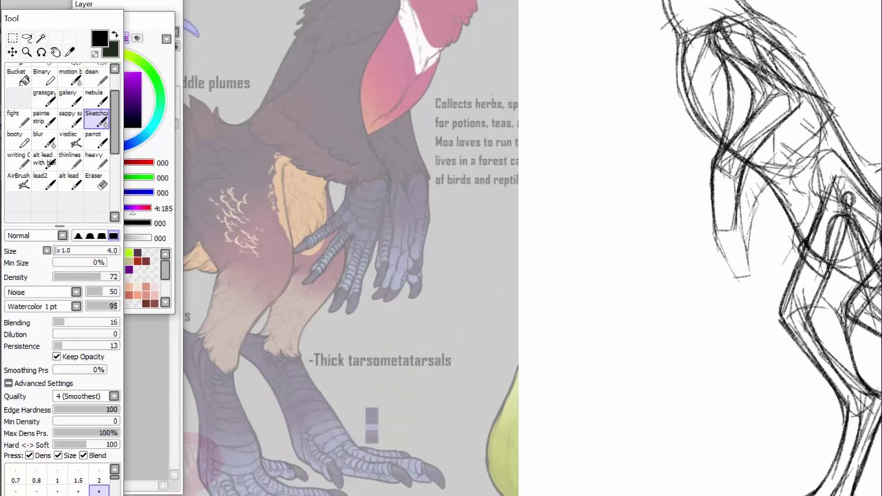
{"action": "scroll", "coordinate": [533, 248], "scroll_direction": "right", "scroll_amount": 5}
{"action": "mouse_move", "coordinate": [470, 302]}
{"action": "left_mouse_down"}
{"action": "mouse_move", "coordinate": [534, 244]}
{"action": "mouse_move", "coordinate": [511, 229]}
{"action": "left_mouse_up"}
{"action": "left_click_drag", "start_coordinate": [389, 296], "coordinate": [426, 202]}
{"action": "left_click_drag", "start_coordinate": [403, 260], "coordinate": [422, 156]}
Thicken the planted leg's rear contour from the heel joint up to the tail base, and reinforce its front edge.
{"action": "scroll", "coordinate": [579, 248], "scroll_direction": "down", "scroll_amount": 3}
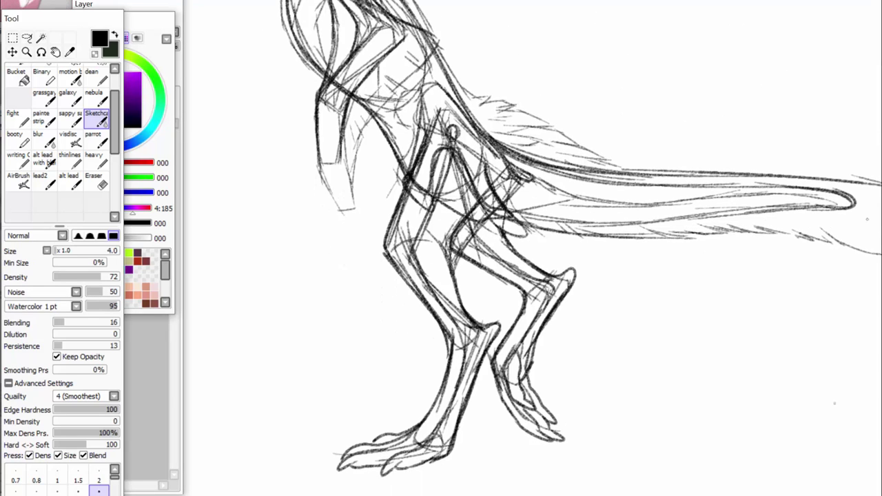
{"action": "mouse_move", "coordinate": [452, 254]}
{"action": "left_mouse_down"}
{"action": "mouse_move", "coordinate": [461, 282]}
{"action": "mouse_move", "coordinate": [495, 324]}
{"action": "left_mouse_up"}
{"action": "left_click_drag", "start_coordinate": [465, 301], "coordinate": [488, 325]}
{"action": "left_click_drag", "start_coordinate": [458, 263], "coordinate": [482, 321]}
{"action": "mouse_move", "coordinate": [457, 260]}
{"action": "left_mouse_down"}
{"action": "mouse_move", "coordinate": [461, 280]}
{"action": "mouse_move", "coordinate": [490, 212]}
{"action": "mouse_move", "coordinate": [524, 186]}
{"action": "left_mouse_up"}
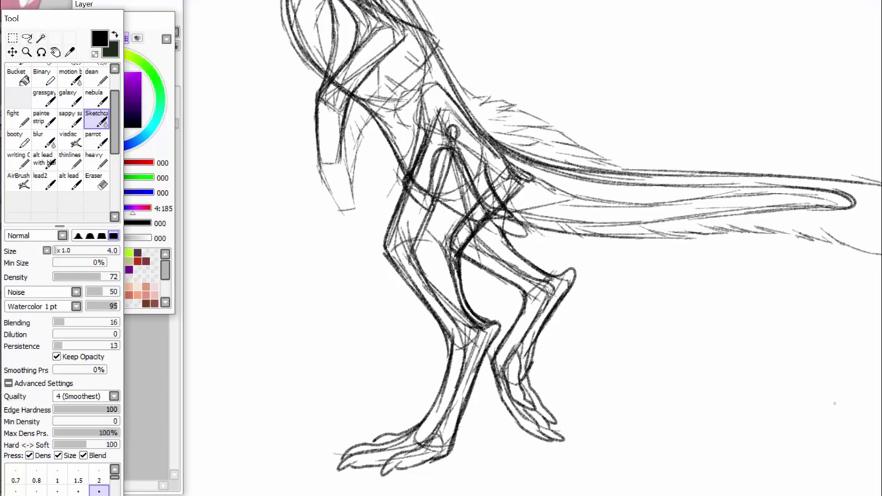
{"action": "left_click_drag", "start_coordinate": [487, 219], "coordinate": [535, 179]}
{"action": "mouse_move", "coordinate": [442, 334]}
{"action": "left_mouse_down"}
{"action": "mouse_move", "coordinate": [393, 266]}
{"action": "mouse_move", "coordinate": [399, 179]}
{"action": "mouse_move", "coordinate": [426, 121]}
{"action": "mouse_move", "coordinate": [428, 93]}
{"action": "left_mouse_up"}
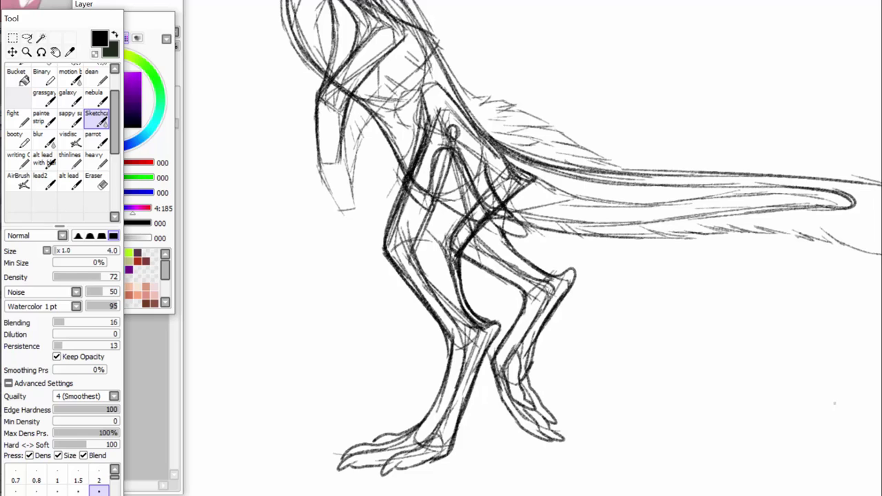
Redraw the raised leg's rear shin contour darker, and erase the stray lines along both shins with the size 12 eraser.
{"action": "left_click_drag", "start_coordinate": [506, 234], "coordinate": [559, 278]}
{"action": "key", "text": "e"}
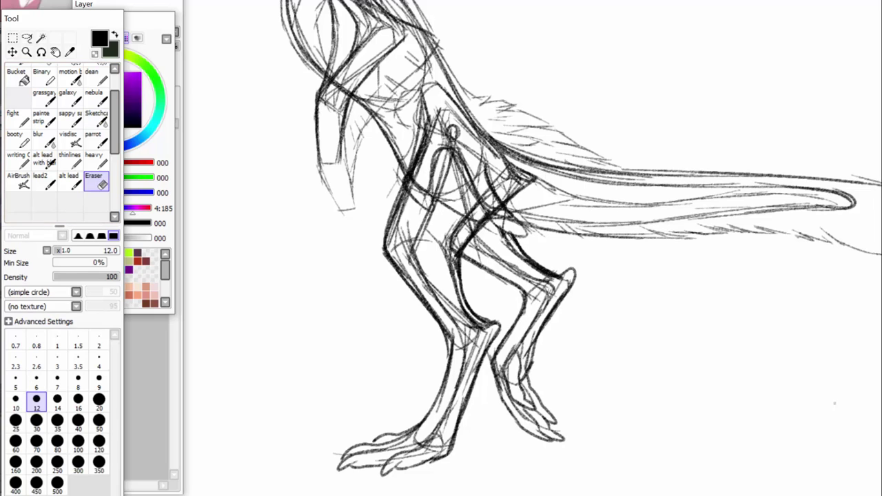
{"action": "mouse_move", "coordinate": [502, 236]}
{"action": "left_mouse_down"}
{"action": "mouse_move", "coordinate": [531, 268]}
{"action": "mouse_move", "coordinate": [524, 264]}
{"action": "left_mouse_up"}
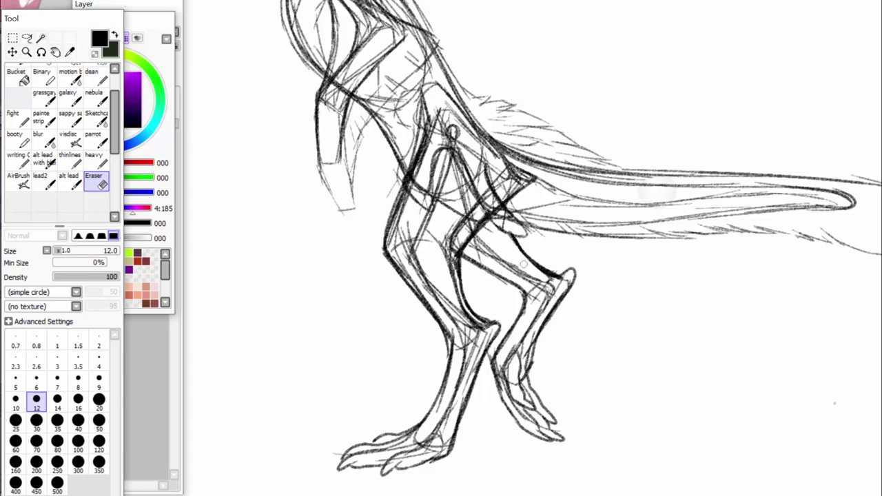
{"action": "mouse_move", "coordinate": [469, 309]}
{"action": "left_mouse_down"}
{"action": "mouse_move", "coordinate": [446, 269]}
{"action": "mouse_move", "coordinate": [453, 285]}
{"action": "left_mouse_up"}
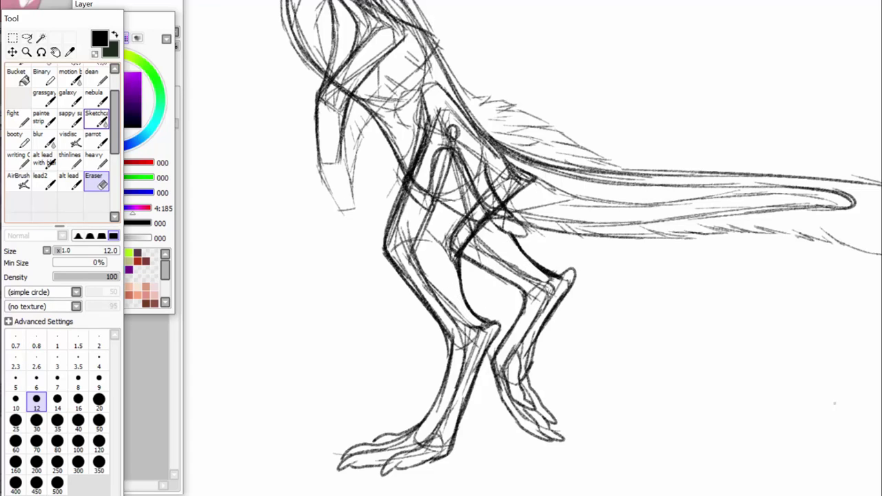
{"action": "left_click", "coordinate": [97, 119]}
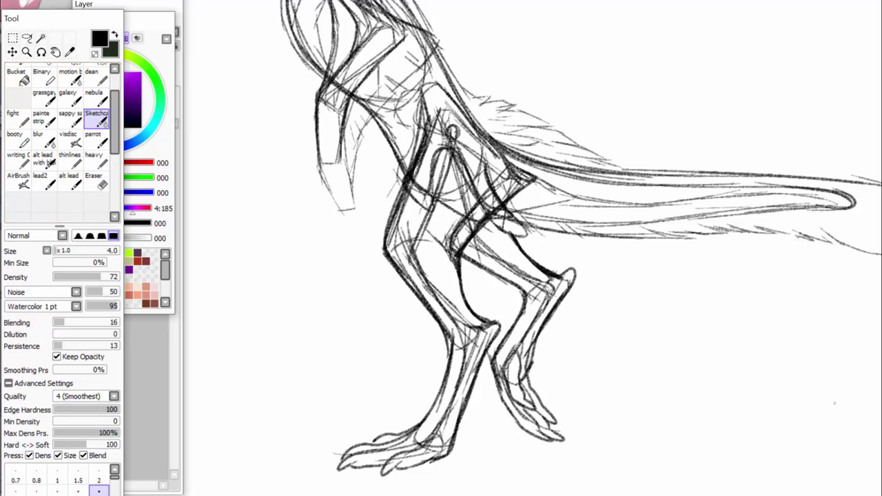
Reinforce the sketched knee and shin lines of the raised leg and the planted leg's shin line below the knee.
{"action": "mouse_move", "coordinate": [426, 250]}
{"action": "left_mouse_down"}
{"action": "mouse_move", "coordinate": [445, 241]}
{"action": "mouse_move", "coordinate": [526, 272]}
{"action": "left_mouse_up"}
{"action": "left_click_drag", "start_coordinate": [485, 224], "coordinate": [515, 258]}
{"action": "mouse_move", "coordinate": [422, 252]}
{"action": "left_mouse_down"}
{"action": "mouse_move", "coordinate": [442, 245]}
{"action": "mouse_move", "coordinate": [445, 276]}
{"action": "mouse_move", "coordinate": [463, 303]}
{"action": "left_mouse_up"}
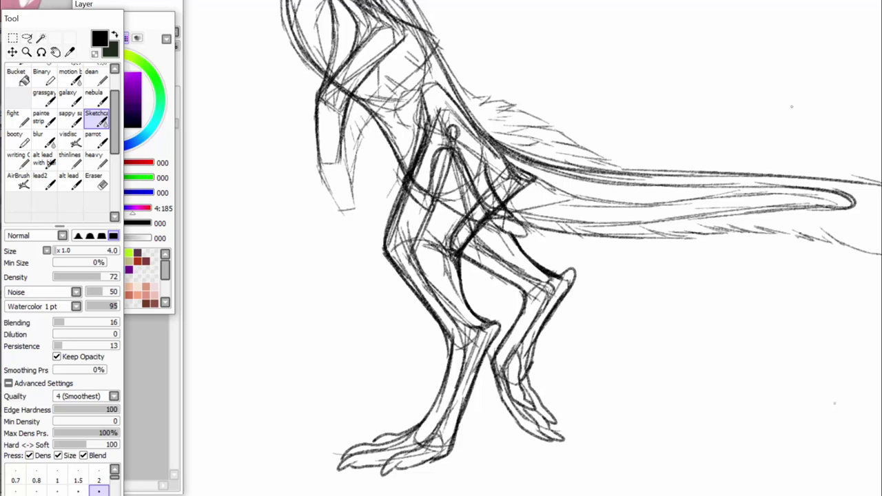
Darken the creature's belly line and its back contour from the hip up to the shoulder.
{"action": "scroll", "coordinate": [531, 249], "scroll_direction": "up", "scroll_amount": 5}
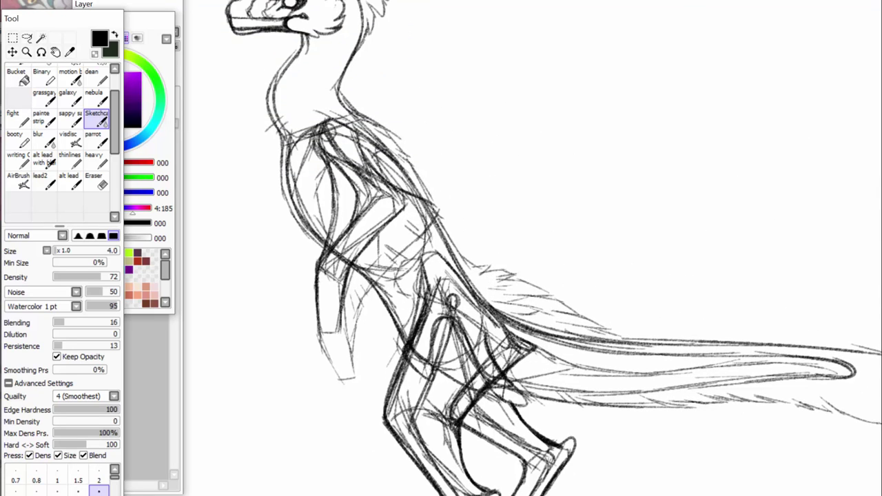
{"action": "left_click_drag", "start_coordinate": [404, 346], "coordinate": [372, 280]}
{"action": "left_click_drag", "start_coordinate": [464, 281], "coordinate": [432, 208]}
{"action": "left_click_drag", "start_coordinate": [472, 290], "coordinate": [425, 194]}
{"action": "left_click_drag", "start_coordinate": [442, 226], "coordinate": [391, 137]}
Add short feather strokes along the front and across the middle of the lower neck.
{"action": "left_click_drag", "start_coordinate": [277, 135], "coordinate": [274, 119]}
{"action": "left_click_drag", "start_coordinate": [272, 124], "coordinate": [280, 93]}
{"action": "mouse_move", "coordinate": [287, 81]}
{"action": "left_mouse_down"}
{"action": "mouse_move", "coordinate": [309, 66]}
{"action": "mouse_move", "coordinate": [306, 86]}
{"action": "mouse_move", "coordinate": [311, 74]}
{"action": "left_mouse_up"}
{"action": "mouse_move", "coordinate": [308, 87]}
{"action": "left_mouse_down"}
{"action": "mouse_move", "coordinate": [317, 76]}
{"action": "mouse_move", "coordinate": [322, 83]}
{"action": "left_mouse_up"}
{"action": "left_click_drag", "start_coordinate": [326, 86], "coordinate": [333, 77]}
Sketch the creature's hand with long fingers hanging down from the forearm.
{"action": "mouse_move", "coordinate": [359, 179]}
{"action": "left_mouse_down"}
{"action": "mouse_move", "coordinate": [357, 93]}
{"action": "mouse_move", "coordinate": [416, 109]}
{"action": "mouse_move", "coordinate": [610, 111]}
{"action": "left_mouse_up"}
{"action": "mouse_move", "coordinate": [586, 181]}
{"action": "left_mouse_down"}
{"action": "mouse_move", "coordinate": [572, 275]}
{"action": "mouse_move", "coordinate": [584, 226]}
{"action": "mouse_move", "coordinate": [582, 242]}
{"action": "mouse_move", "coordinate": [575, 225]}
{"action": "mouse_move", "coordinate": [605, 319]}
{"action": "mouse_move", "coordinate": [596, 252]}
{"action": "mouse_move", "coordinate": [603, 293]}
{"action": "left_mouse_up"}
{"action": "mouse_move", "coordinate": [596, 242]}
{"action": "left_mouse_down"}
{"action": "mouse_move", "coordinate": [610, 301]}
{"action": "mouse_move", "coordinate": [625, 295]}
{"action": "mouse_move", "coordinate": [606, 245]}
{"action": "left_mouse_up"}
{"action": "mouse_move", "coordinate": [617, 292]}
{"action": "left_mouse_down"}
{"action": "mouse_move", "coordinate": [605, 238]}
{"action": "mouse_move", "coordinate": [641, 285]}
{"action": "mouse_move", "coordinate": [611, 204]}
{"action": "mouse_move", "coordinate": [619, 228]}
{"action": "left_mouse_up"}
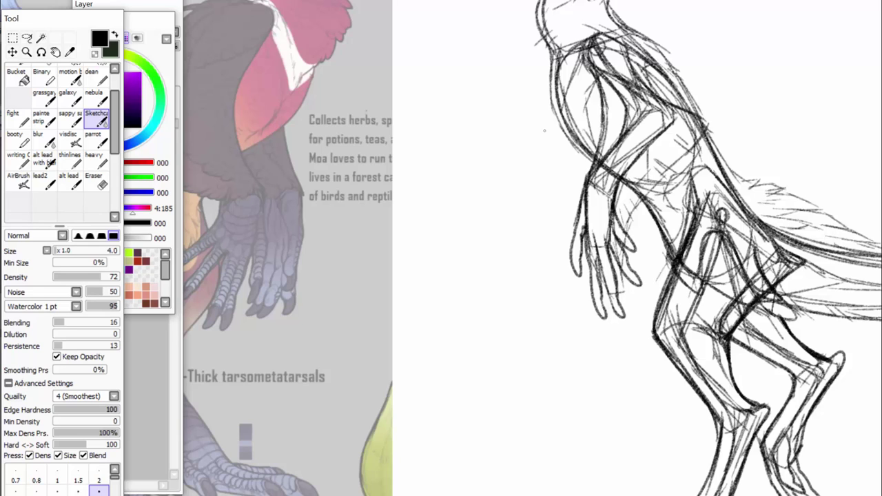
Undo the hand's rear finger strokes and redraw those fingers splayed and curving backward.
{"action": "key", "text": "ctrl+z"}
{"action": "key", "text": "ctrl+z"}
{"action": "key", "text": "ctrl+z"}
{"action": "key", "text": "ctrl+z"}
{"action": "key", "text": "ctrl+z"}
{"action": "key", "text": "ctrl+z"}
{"action": "key", "text": "ctrl+z"}
{"action": "key", "text": "ctrl+z"}
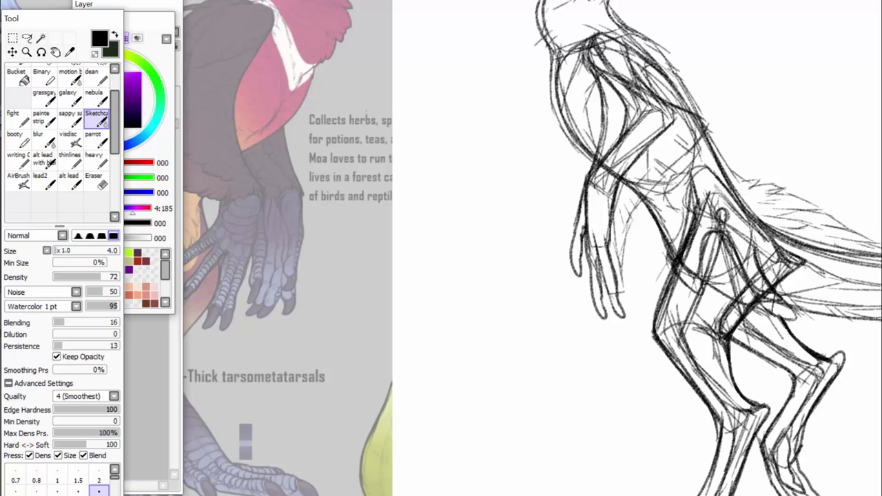
{"action": "mouse_move", "coordinate": [609, 242]}
{"action": "left_mouse_down"}
{"action": "mouse_move", "coordinate": [642, 271]}
{"action": "mouse_move", "coordinate": [611, 229]}
{"action": "mouse_move", "coordinate": [629, 259]}
{"action": "mouse_move", "coordinate": [626, 244]}
{"action": "mouse_move", "coordinate": [641, 245]}
{"action": "mouse_move", "coordinate": [615, 220]}
{"action": "mouse_move", "coordinate": [612, 193]}
{"action": "left_mouse_up"}
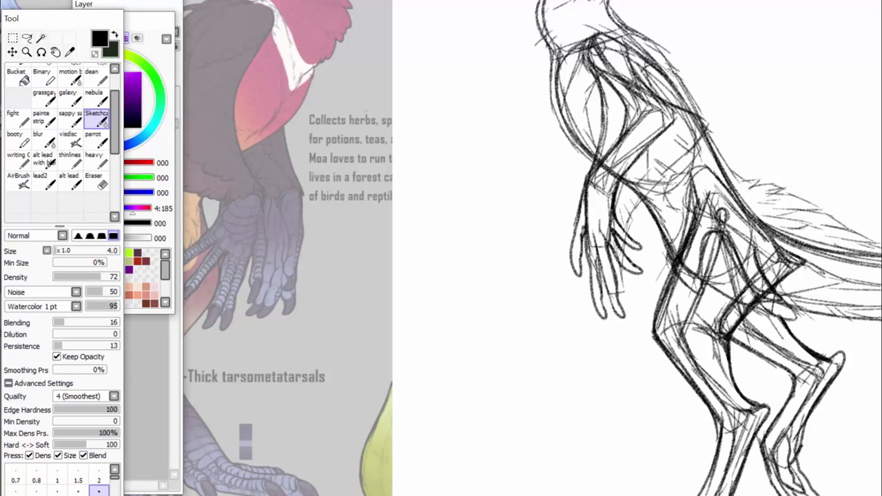
{"action": "left_click_drag", "start_coordinate": [591, 236], "coordinate": [593, 205]}
Darken the elbow point where the upper arm line meets the back contour.
{"action": "scroll", "coordinate": [634, 249], "scroll_direction": "up", "scroll_amount": 2}
{"action": "scroll", "coordinate": [530, 248], "scroll_direction": "left", "scroll_amount": 3}
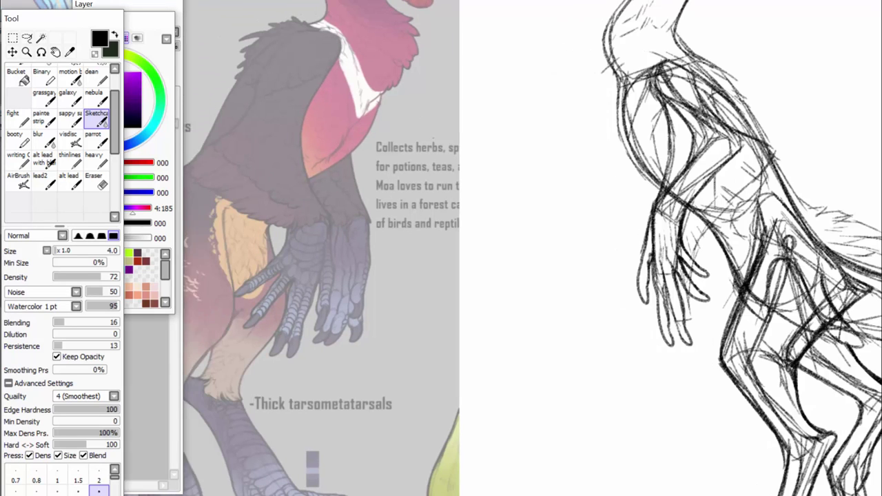
{"action": "scroll", "coordinate": [531, 248], "scroll_direction": "right", "scroll_amount": 1}
{"action": "scroll", "coordinate": [316, 317], "scroll_direction": "right", "scroll_amount": 8}
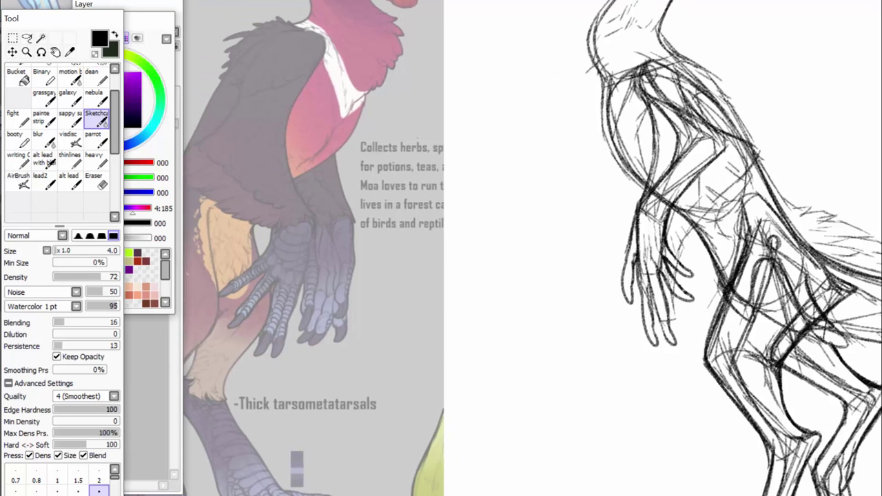
{"action": "mouse_move", "coordinate": [472, 230]}
{"action": "left_mouse_down"}
{"action": "mouse_move", "coordinate": [448, 254]}
{"action": "mouse_move", "coordinate": [460, 253]}
{"action": "mouse_move", "coordinate": [445, 253]}
{"action": "left_mouse_up"}
{"action": "left_click_drag", "start_coordinate": [539, 156], "coordinate": [505, 193]}
{"action": "left_click_drag", "start_coordinate": [529, 135], "coordinate": [535, 162]}
{"action": "left_click_drag", "start_coordinate": [513, 135], "coordinate": [540, 152]}
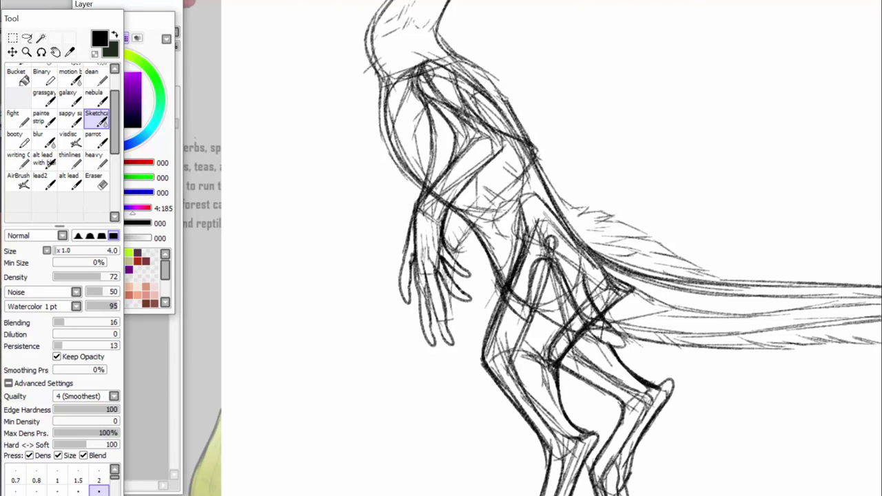
Reinforce the front and rear contours of the planted lower leg above the foot.
{"action": "scroll", "coordinate": [552, 248], "scroll_direction": "up", "scroll_amount": 5}
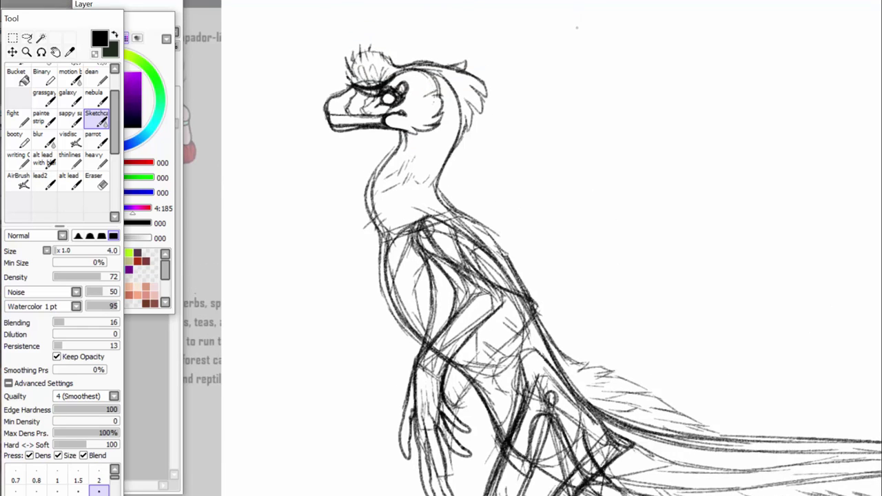
{"action": "scroll", "coordinate": [552, 248], "scroll_direction": "down", "scroll_amount": 10}
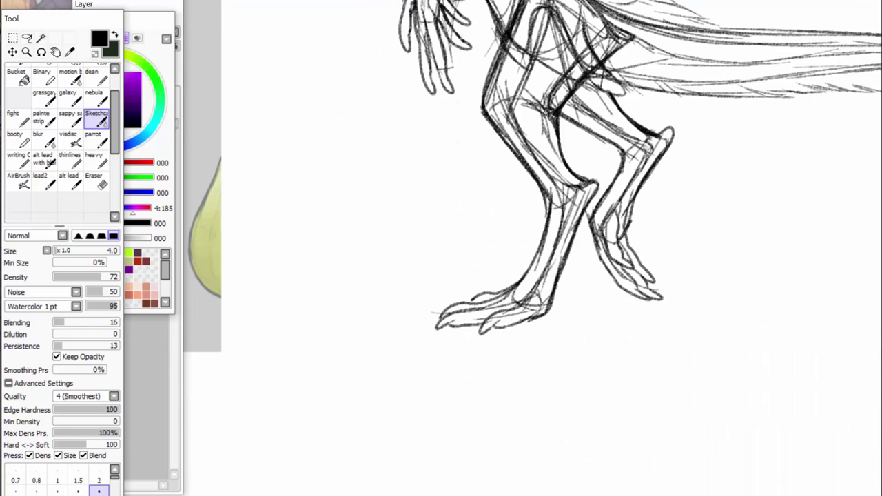
{"action": "scroll", "coordinate": [551, 248], "scroll_direction": "up", "scroll_amount": 5}
{"action": "scroll", "coordinate": [551, 248], "scroll_direction": "down", "scroll_amount": 7}
{"action": "scroll", "coordinate": [552, 248], "scroll_direction": "left", "scroll_amount": 10}
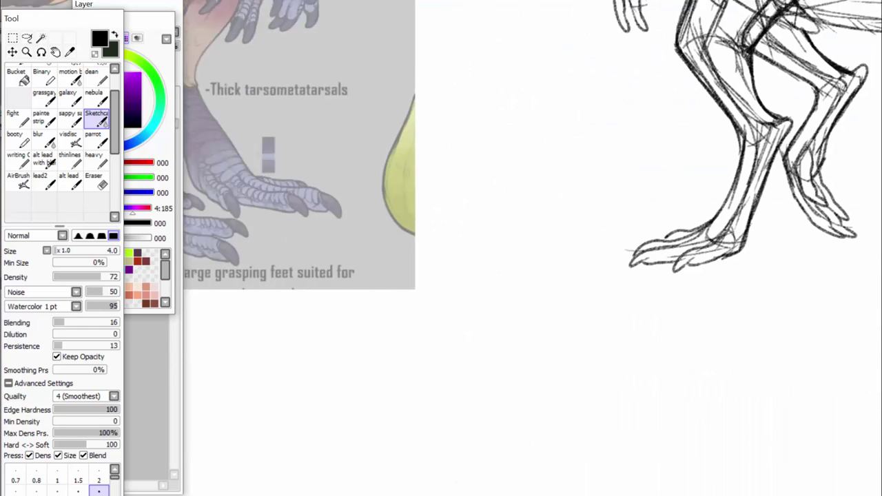
{"action": "scroll", "coordinate": [531, 248], "scroll_direction": "right", "scroll_amount": 9}
{"action": "mouse_move", "coordinate": [481, 249]}
{"action": "left_mouse_down"}
{"action": "mouse_move", "coordinate": [498, 236]}
{"action": "mouse_move", "coordinate": [525, 146]}
{"action": "left_mouse_up"}
{"action": "left_click_drag", "start_coordinate": [561, 179], "coordinate": [596, 96]}
{"action": "left_click_drag", "start_coordinate": [529, 185], "coordinate": [550, 120]}
Add short strokes along the upper back contour just behind the neck base.
{"action": "scroll", "coordinate": [871, 200], "scroll_direction": "up", "scroll_amount": 5}
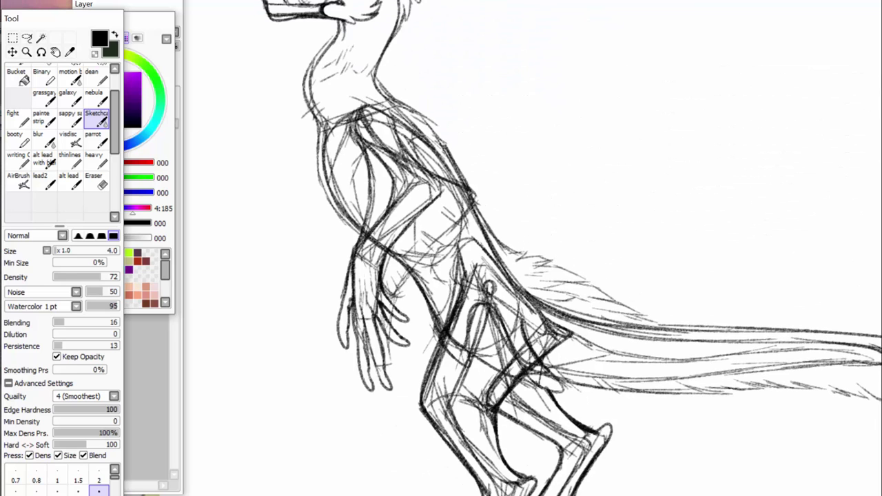
{"action": "mouse_move", "coordinate": [405, 112]}
{"action": "left_mouse_down"}
{"action": "mouse_move", "coordinate": [443, 144]}
{"action": "mouse_move", "coordinate": [438, 135]}
{"action": "left_mouse_up"}
{"action": "left_click_drag", "start_coordinate": [434, 120], "coordinate": [403, 103]}
{"action": "scroll", "coordinate": [426, 242], "scroll_direction": "down", "scroll_amount": 3}
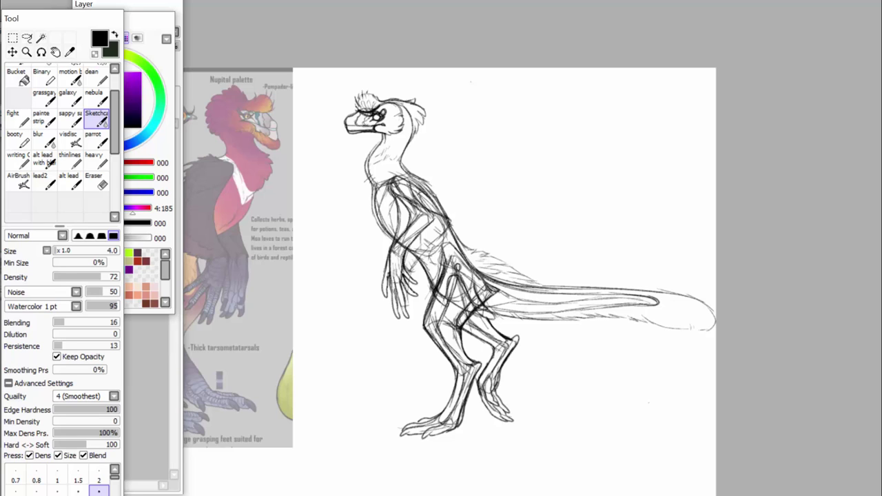
{"action": "left_click_drag", "start_coordinate": [448, 276], "coordinate": [517, 275]}
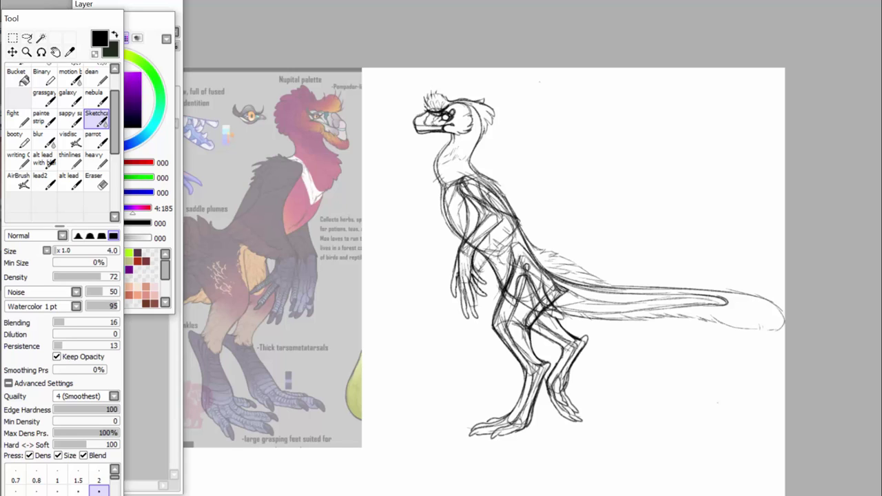
Lower the opacity of Layer1 to 41% and add a new layer above it for the refined sketch.
{"action": "scroll", "coordinate": [432, 249], "scroll_direction": "up", "scroll_amount": 5}
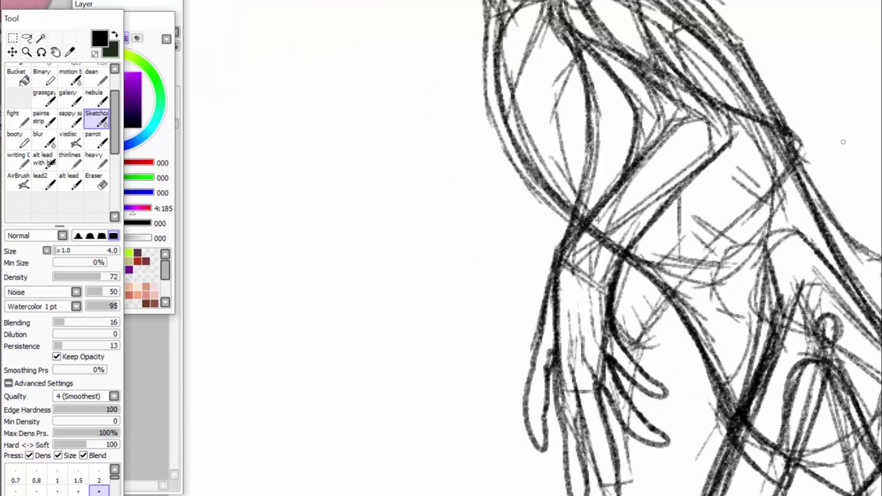
{"action": "scroll", "coordinate": [843, 141], "scroll_direction": "down", "scroll_amount": 4}
{"action": "left_click_drag", "start_coordinate": [141, 5], "coordinate": [151, 2]}
{"action": "left_click_drag", "start_coordinate": [153, 42], "coordinate": [150, 42]}
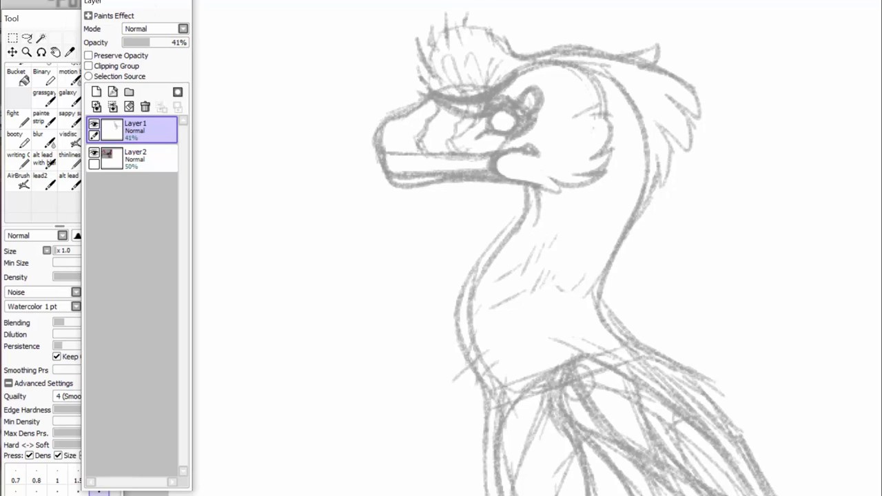
{"action": "left_click", "coordinate": [97, 91]}
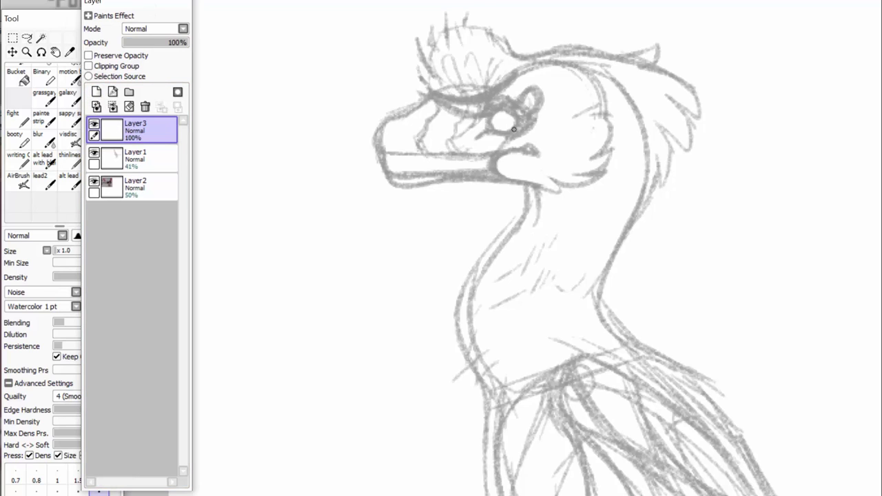
Trace the rounded head crest and the eye on the new layer, filling the dark patch around the eye.
{"action": "mouse_move", "coordinate": [495, 145]}
{"action": "left_mouse_down"}
{"action": "mouse_move", "coordinate": [531, 115]}
{"action": "mouse_move", "coordinate": [524, 101]}
{"action": "mouse_move", "coordinate": [455, 101]}
{"action": "mouse_move", "coordinate": [424, 66]}
{"action": "mouse_move", "coordinate": [428, 41]}
{"action": "mouse_move", "coordinate": [450, 75]}
{"action": "mouse_move", "coordinate": [443, 47]}
{"action": "mouse_move", "coordinate": [452, 21]}
{"action": "mouse_move", "coordinate": [497, 41]}
{"action": "left_mouse_up"}
{"action": "mouse_move", "coordinate": [480, 132]}
{"action": "left_mouse_down"}
{"action": "mouse_move", "coordinate": [496, 112]}
{"action": "mouse_move", "coordinate": [512, 116]}
{"action": "mouse_move", "coordinate": [494, 133]}
{"action": "mouse_move", "coordinate": [510, 119]}
{"action": "mouse_move", "coordinate": [512, 127]}
{"action": "mouse_move", "coordinate": [521, 98]}
{"action": "mouse_move", "coordinate": [508, 124]}
{"action": "mouse_move", "coordinate": [485, 122]}
{"action": "mouse_move", "coordinate": [514, 103]}
{"action": "mouse_move", "coordinate": [504, 136]}
{"action": "mouse_move", "coordinate": [482, 124]}
{"action": "mouse_move", "coordinate": [477, 146]}
{"action": "mouse_move", "coordinate": [491, 152]}
{"action": "left_mouse_up"}
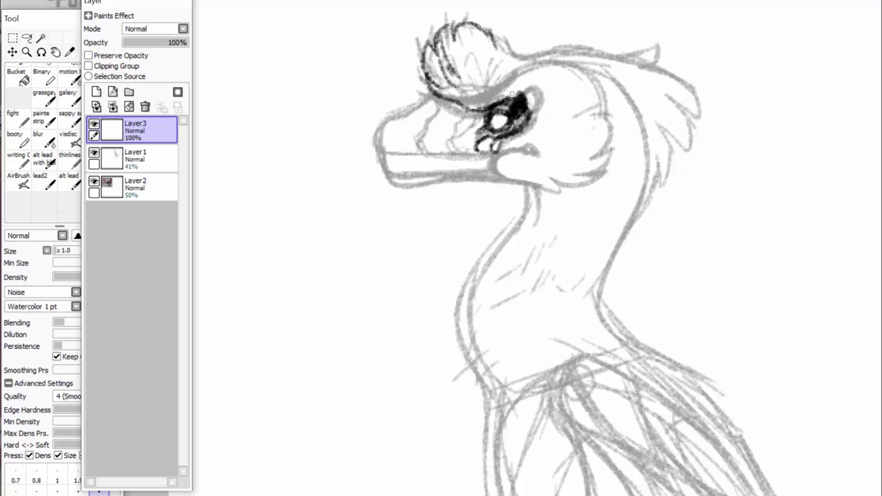
{"action": "left_click_drag", "start_coordinate": [503, 117], "coordinate": [495, 123]}
{"action": "left_click_drag", "start_coordinate": [496, 118], "coordinate": [493, 127]}
{"action": "mouse_move", "coordinate": [448, 104]}
{"action": "left_mouse_down"}
{"action": "mouse_move", "coordinate": [485, 98]}
{"action": "mouse_move", "coordinate": [499, 77]}
{"action": "left_mouse_up"}
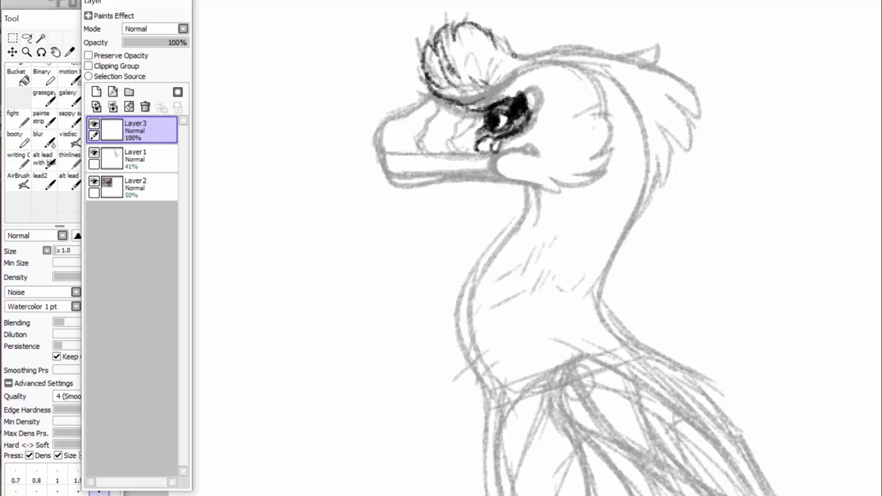
Outline the upper beak with its front band and draw the mouth line back to the cheek.
{"action": "mouse_move", "coordinate": [483, 141]}
{"action": "left_mouse_down"}
{"action": "mouse_move", "coordinate": [496, 152]}
{"action": "mouse_move", "coordinate": [540, 148]}
{"action": "mouse_move", "coordinate": [375, 153]}
{"action": "mouse_move", "coordinate": [374, 120]}
{"action": "mouse_move", "coordinate": [432, 97]}
{"action": "mouse_move", "coordinate": [404, 113]}
{"action": "mouse_move", "coordinate": [406, 150]}
{"action": "left_mouse_up"}
{"action": "left_click_drag", "start_coordinate": [397, 111], "coordinate": [412, 151]}
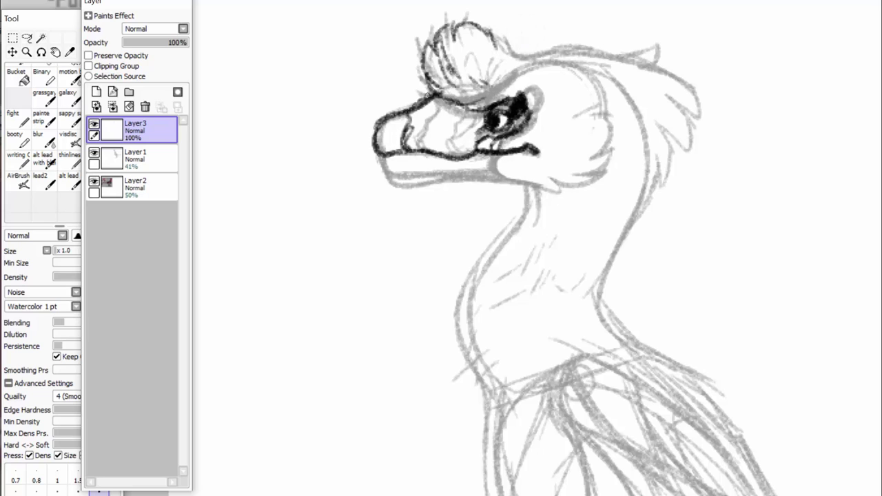
{"action": "left_click", "coordinate": [773, 94]}
{"action": "mouse_move", "coordinate": [378, 148]}
{"action": "left_mouse_down"}
{"action": "mouse_move", "coordinate": [384, 174]}
{"action": "mouse_move", "coordinate": [414, 180]}
{"action": "mouse_move", "coordinate": [452, 162]}
{"action": "left_mouse_up"}
{"action": "key", "text": "ctrl+z"}
{"action": "key", "text": "ctrl+z"}
Outline the lower beak and its bands, add small throat feathers, and trace the front contour of the neck.
{"action": "left_click_drag", "start_coordinate": [775, 7], "coordinate": [812, 11]}
{"action": "mouse_move", "coordinate": [413, 153]}
{"action": "left_mouse_down"}
{"action": "mouse_move", "coordinate": [482, 153]}
{"action": "mouse_move", "coordinate": [385, 150]}
{"action": "mouse_move", "coordinate": [438, 177]}
{"action": "mouse_move", "coordinate": [415, 171]}
{"action": "mouse_move", "coordinate": [427, 177]}
{"action": "left_mouse_up"}
{"action": "mouse_move", "coordinate": [435, 177]}
{"action": "left_mouse_down"}
{"action": "mouse_move", "coordinate": [413, 179]}
{"action": "mouse_move", "coordinate": [476, 175]}
{"action": "left_mouse_up"}
{"action": "mouse_move", "coordinate": [435, 177]}
{"action": "left_mouse_down"}
{"action": "mouse_move", "coordinate": [418, 178]}
{"action": "mouse_move", "coordinate": [510, 176]}
{"action": "mouse_move", "coordinate": [492, 172]}
{"action": "mouse_move", "coordinate": [541, 184]}
{"action": "left_mouse_up"}
{"action": "mouse_move", "coordinate": [470, 171]}
{"action": "left_mouse_down"}
{"action": "mouse_move", "coordinate": [463, 186]}
{"action": "mouse_move", "coordinate": [484, 194]}
{"action": "mouse_move", "coordinate": [509, 185]}
{"action": "mouse_move", "coordinate": [475, 219]}
{"action": "mouse_move", "coordinate": [503, 208]}
{"action": "mouse_move", "coordinate": [465, 339]}
{"action": "left_mouse_up"}
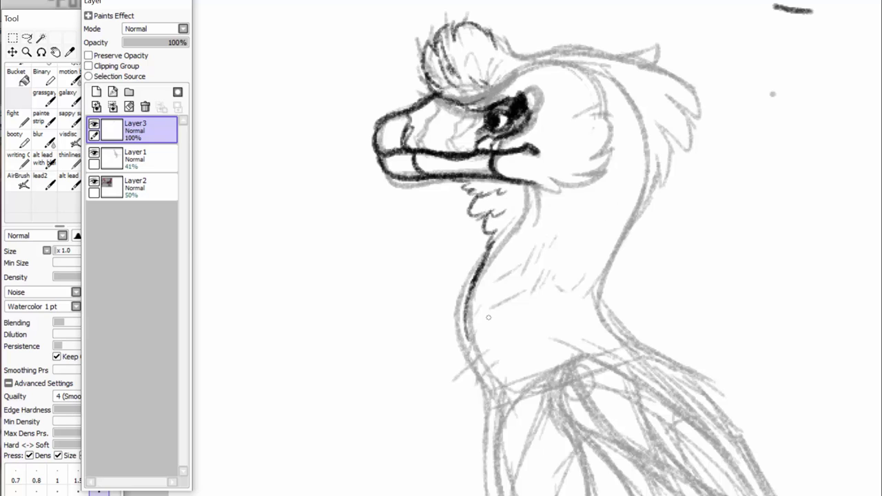
Erase the stray dash in the empty area beyond the head with the size 12 eraser.
{"action": "left_click", "coordinate": [72, 178]}
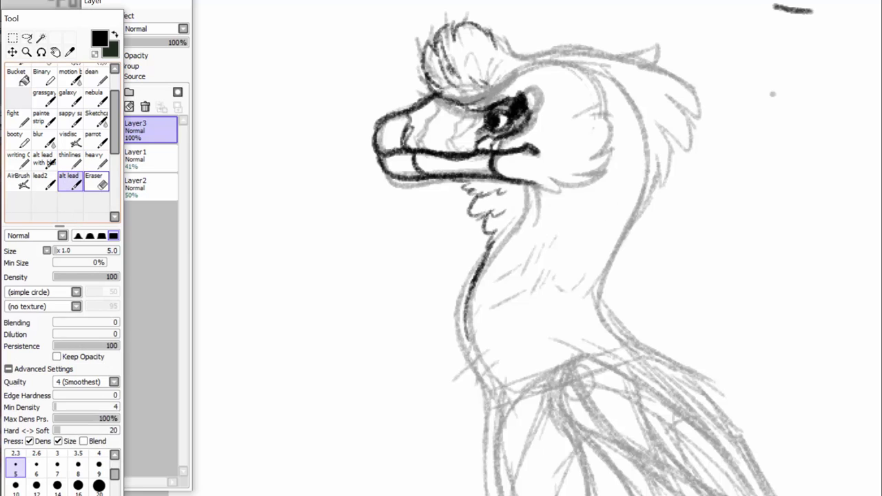
{"action": "left_click", "coordinate": [97, 181]}
{"action": "left_click_drag", "start_coordinate": [813, 11], "coordinate": [769, 3]}
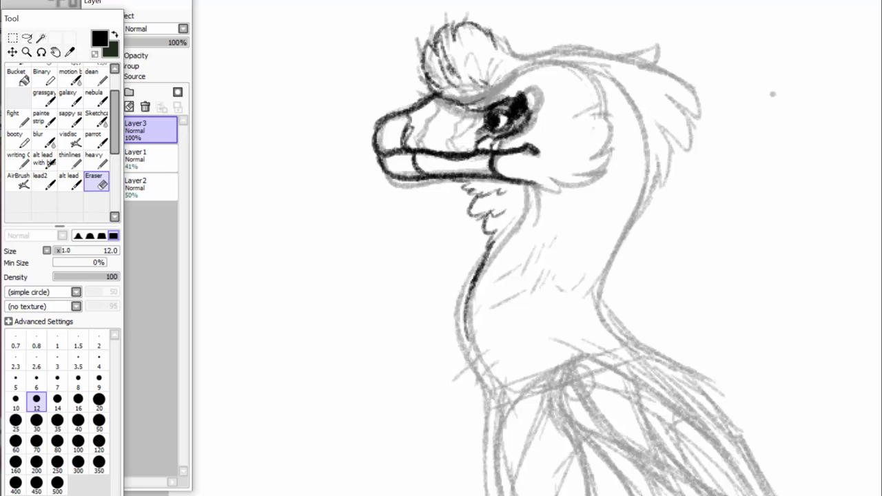
Make Layer1 the active layer, choose the sketch brush, and reposition the layer window clear of the tool settings.
{"action": "scroll", "coordinate": [427, 247], "scroll_direction": "down", "scroll_amount": 5}
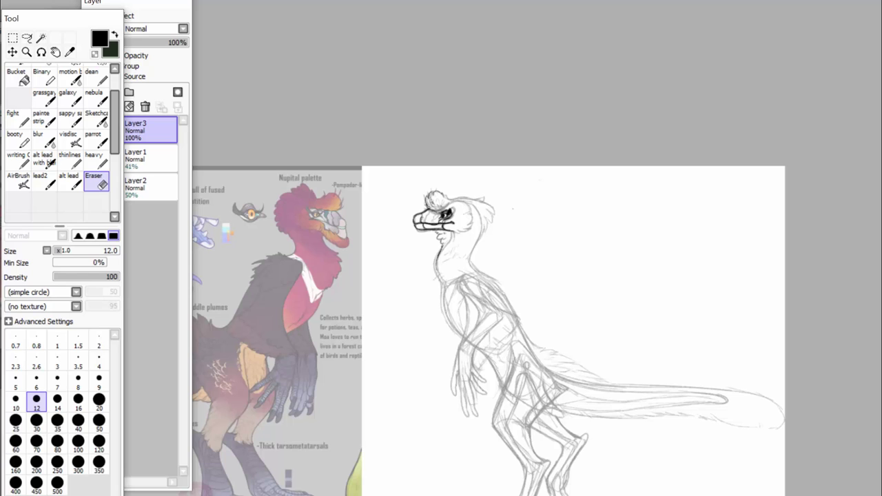
{"action": "scroll", "coordinate": [488, 276], "scroll_direction": "down", "scroll_amount": 3}
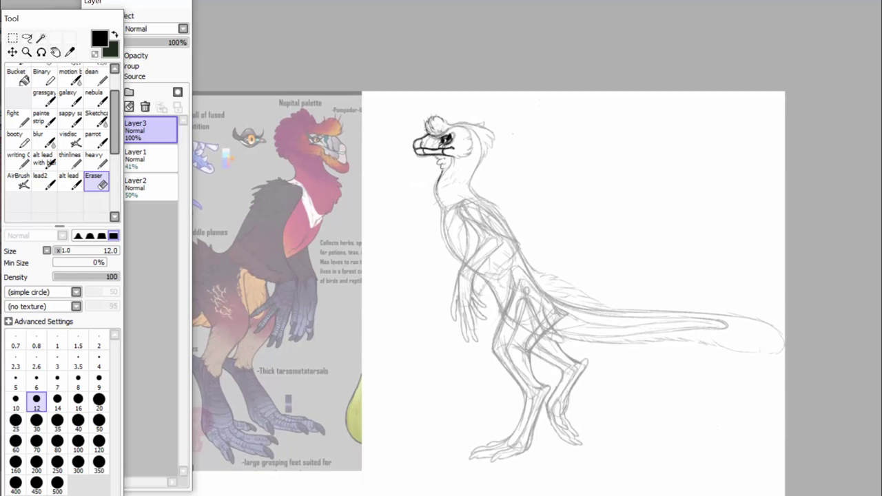
{"action": "left_click", "coordinate": [153, 234]}
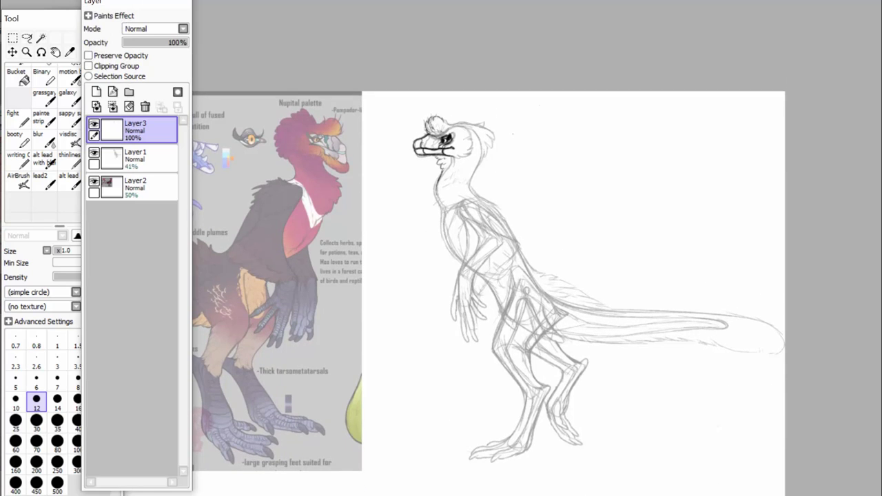
{"action": "left_click", "coordinate": [142, 156]}
{"action": "scroll", "coordinate": [426, 247], "scroll_direction": "up", "scroll_amount": 2}
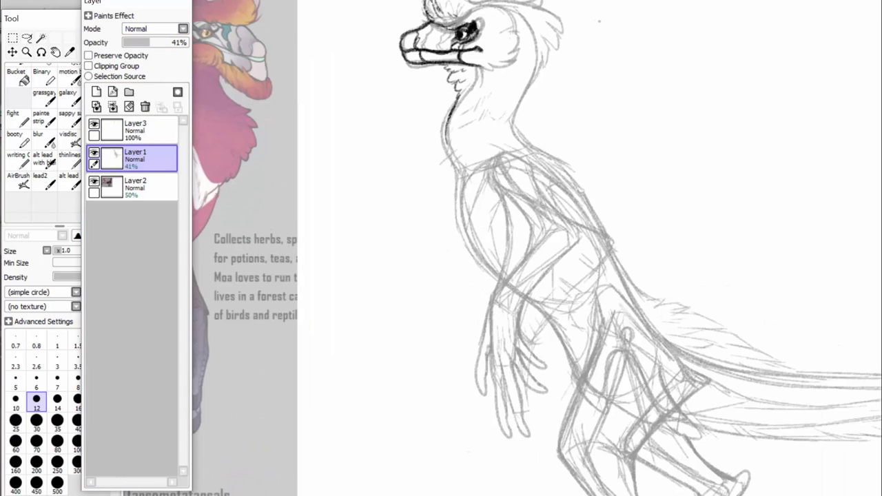
{"action": "scroll", "coordinate": [589, 276], "scroll_direction": "up", "scroll_amount": 2}
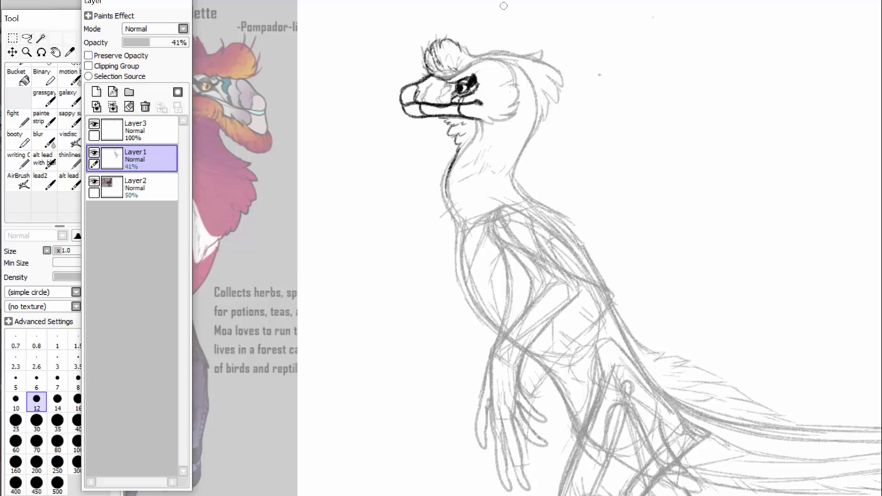
{"action": "left_click", "coordinate": [141, 124]}
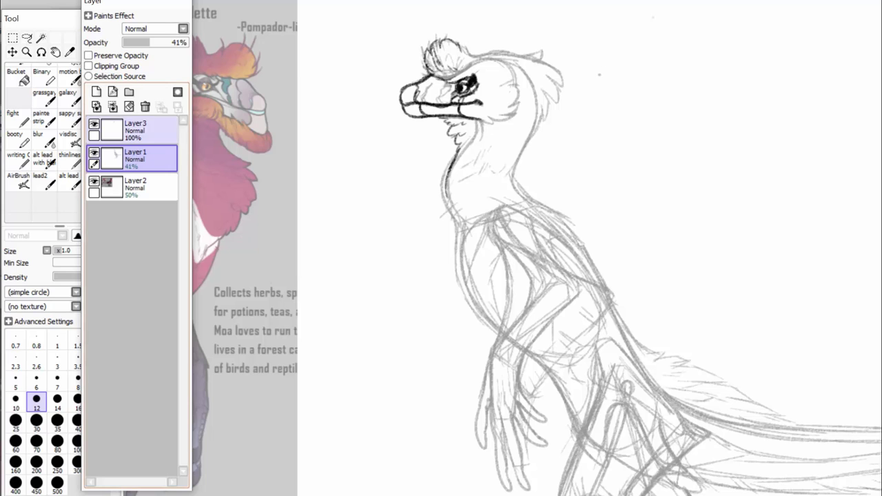
{"action": "left_click", "coordinate": [141, 156]}
{"action": "left_click", "coordinate": [96, 117]}
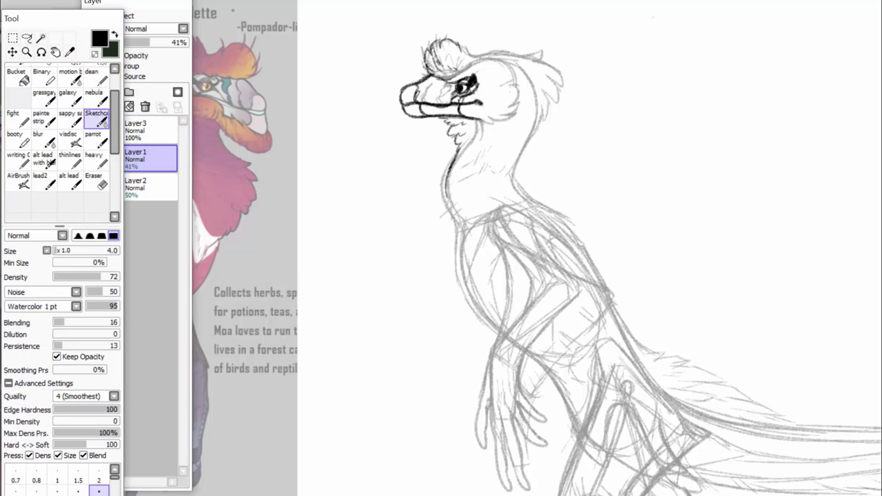
{"action": "left_click_drag", "start_coordinate": [151, 3], "coordinate": [262, 132]}
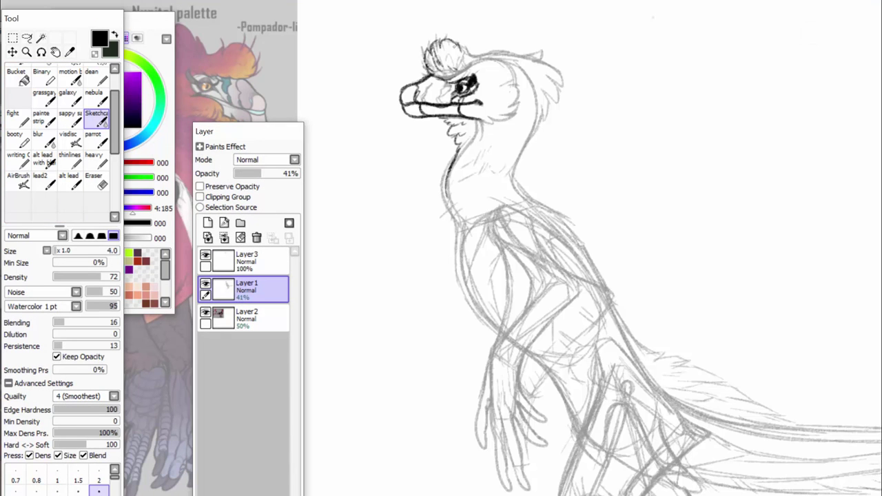
Add rounded cheek feathers behind the eye on Layer1 and draw test strokes across the empty area beyond the head.
{"action": "left_click", "coordinate": [96, 180]}
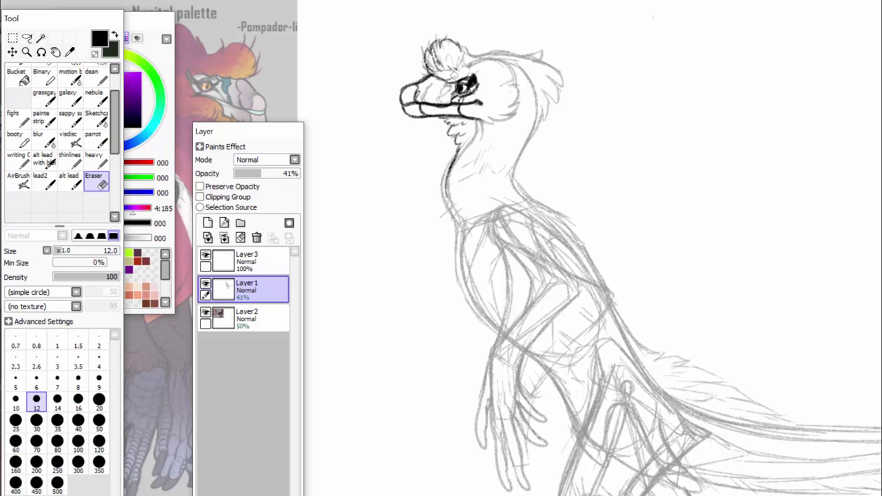
{"action": "left_click", "coordinate": [96, 117]}
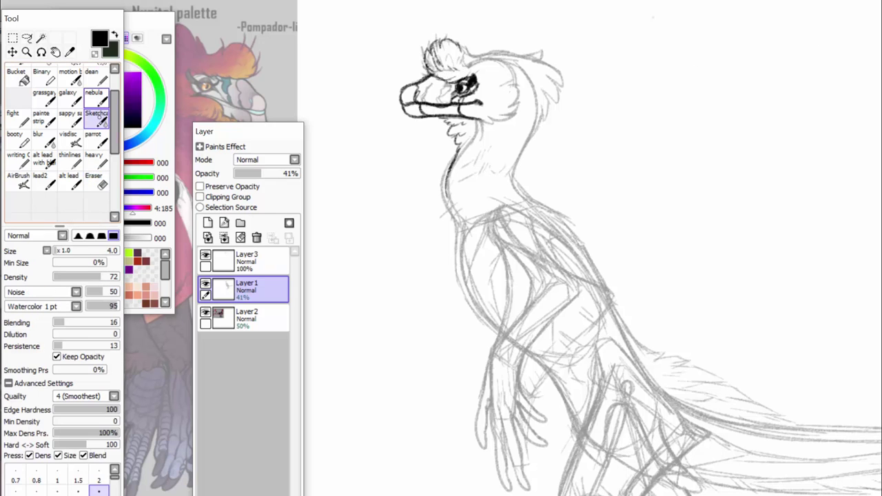
{"action": "left_click_drag", "start_coordinate": [690, 70], "coordinate": [734, 66]}
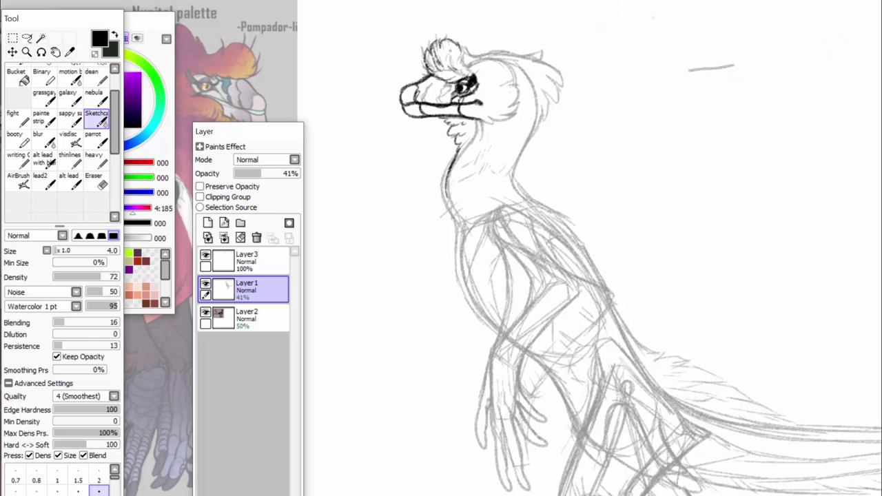
{"action": "key", "text": "e"}
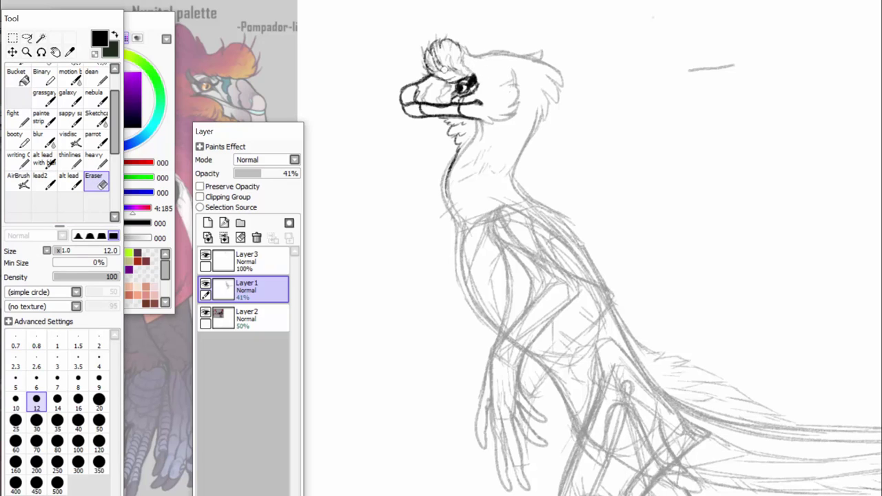
{"action": "left_click", "coordinate": [70, 139]}
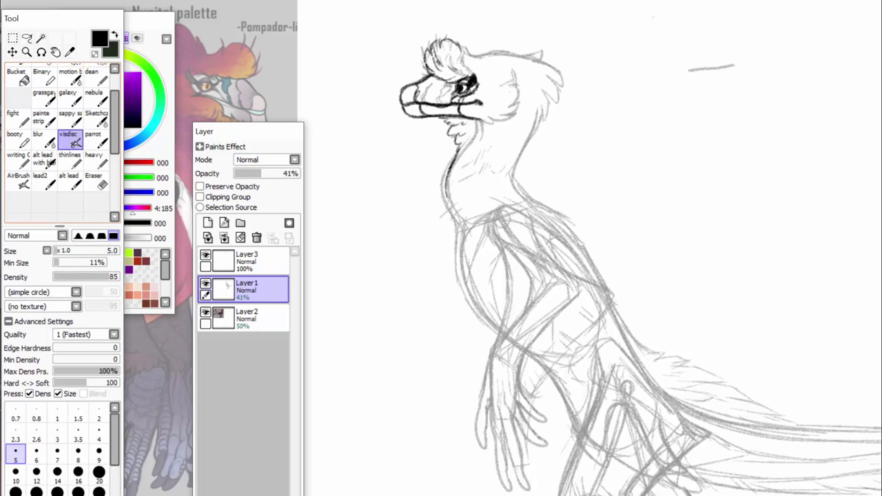
{"action": "left_click", "coordinate": [99, 118]}
{"action": "left_click_drag", "start_coordinate": [848, 49], "coordinate": [609, 59]}
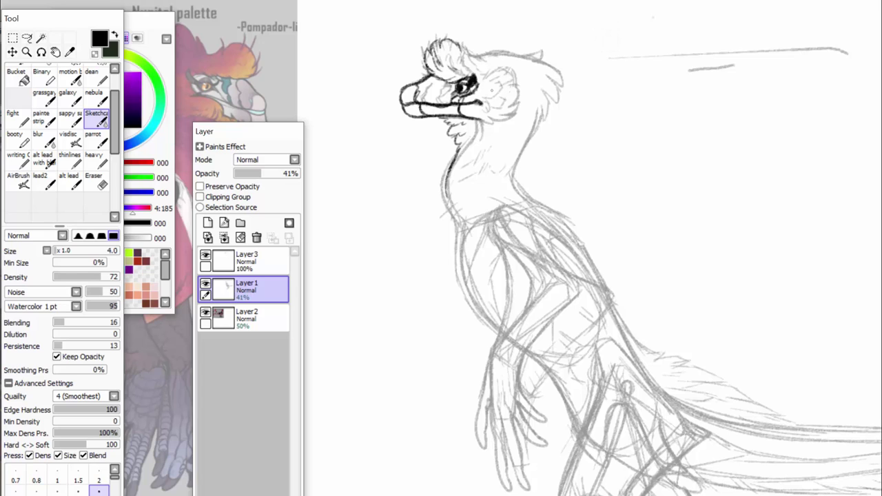
{"action": "left_click_drag", "start_coordinate": [405, 26], "coordinate": [178, 26]}
Lasso the test strokes around the empty area beyond the head and cut them from Layer1.
{"action": "left_click", "coordinate": [27, 38]}
{"action": "mouse_move", "coordinate": [696, 14]}
{"action": "left_mouse_down"}
{"action": "mouse_move", "coordinate": [858, 106]}
{"action": "mouse_move", "coordinate": [790, 1]}
{"action": "mouse_move", "coordinate": [312, 49]}
{"action": "mouse_move", "coordinate": [621, 13]}
{"action": "left_mouse_up"}
{"action": "left_click", "coordinate": [51, 1]}
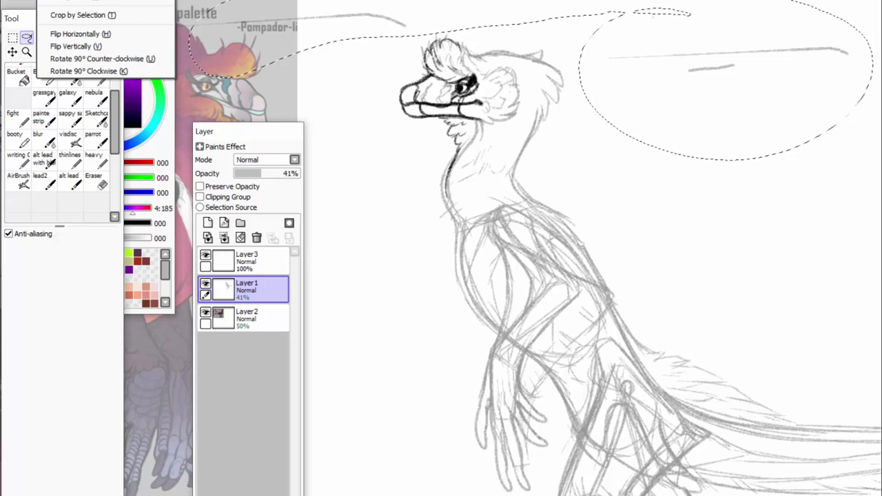
{"action": "left_click", "coordinate": [51, 1]}
{"action": "left_click", "coordinate": [15, 1]}
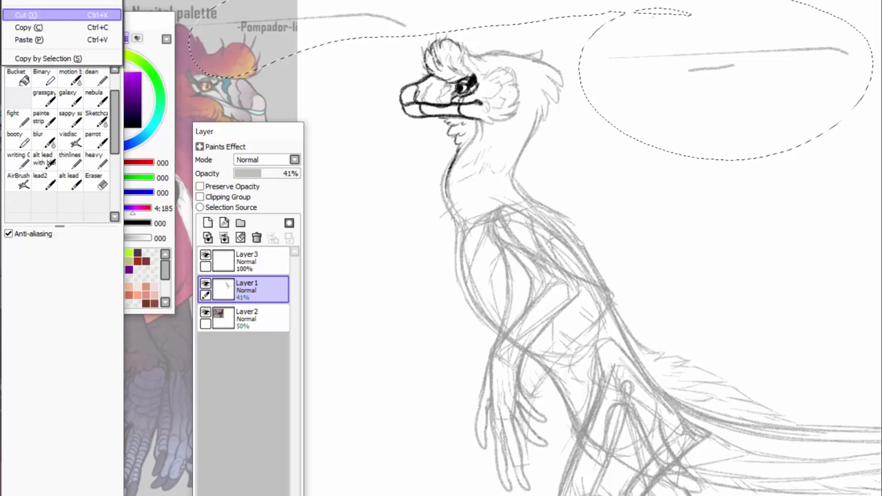
{"action": "key", "text": "Return"}
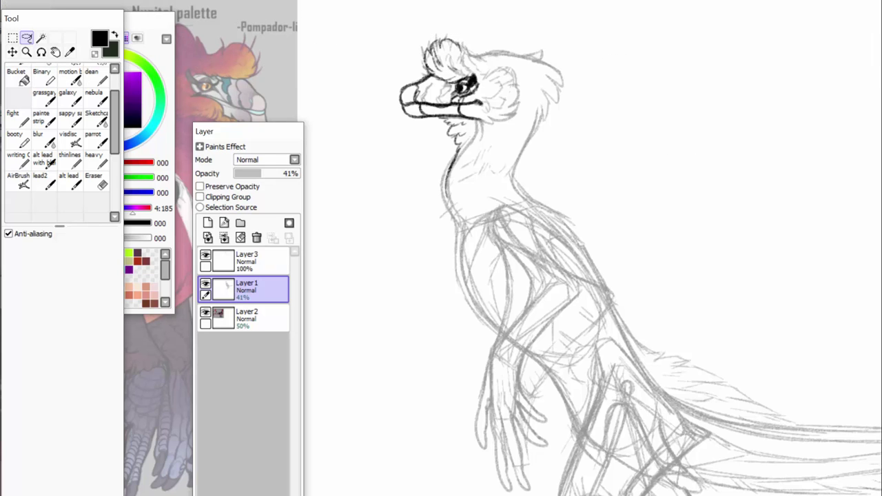
Reselect the sketch brush and reposition the layer window beside the tool settings, clear of the creature sketch.
{"action": "left_click", "coordinate": [98, 119]}
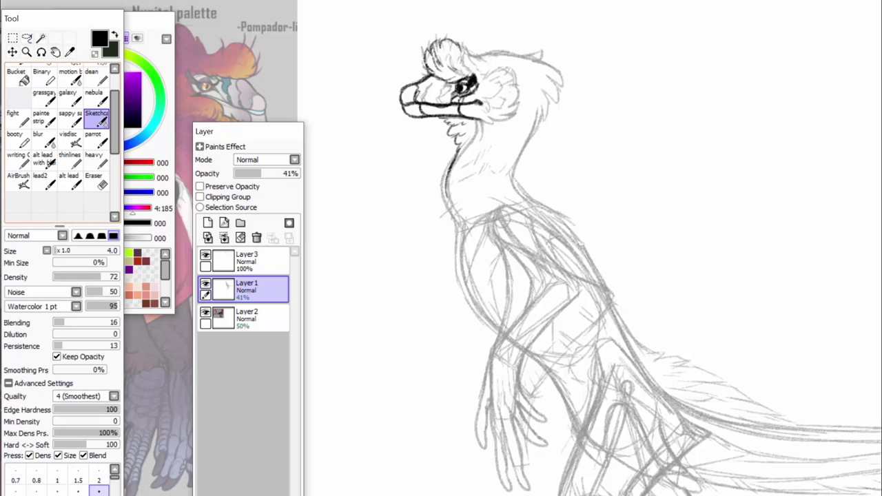
{"action": "scroll", "coordinate": [426, 242], "scroll_direction": "down", "scroll_amount": 3}
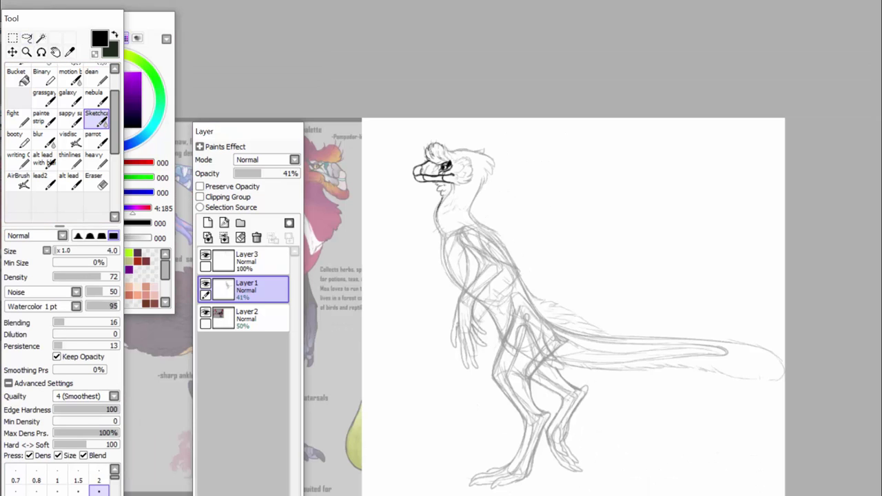
{"action": "left_click_drag", "start_coordinate": [206, 131], "coordinate": [195, 0]}
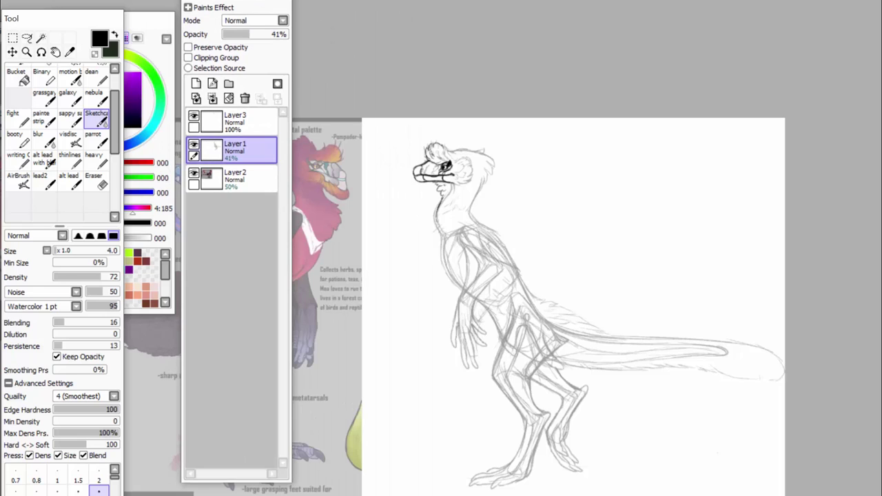
{"action": "scroll", "coordinate": [870, 101], "scroll_direction": "down", "scroll_amount": 2}
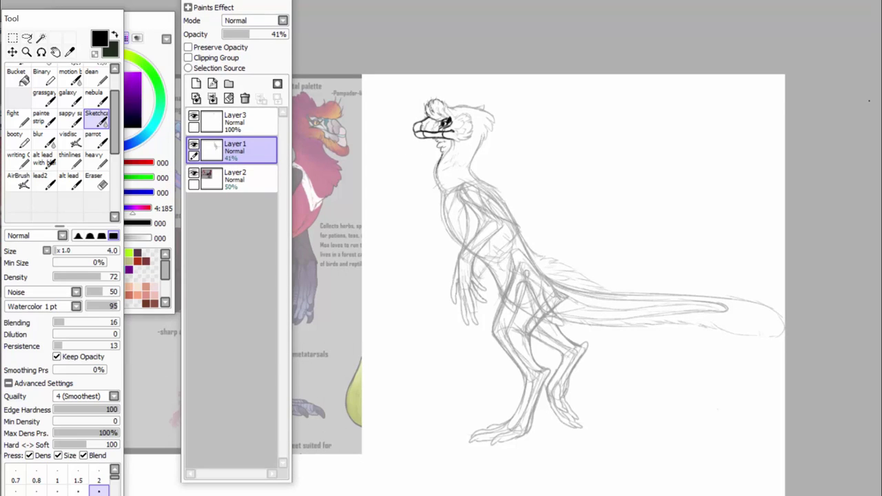
{"action": "left_click_drag", "start_coordinate": [239, 1], "coordinate": [790, 20]}
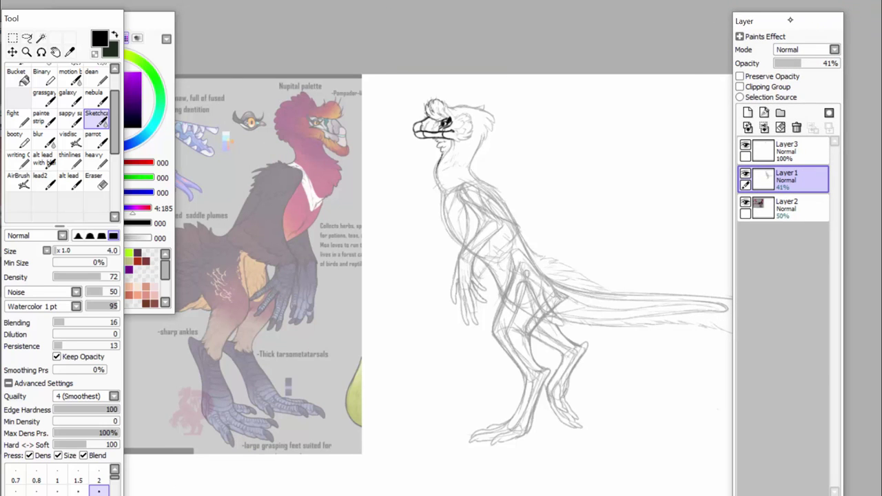
{"action": "left_click_drag", "start_coordinate": [791, 20], "coordinate": [190, 12]}
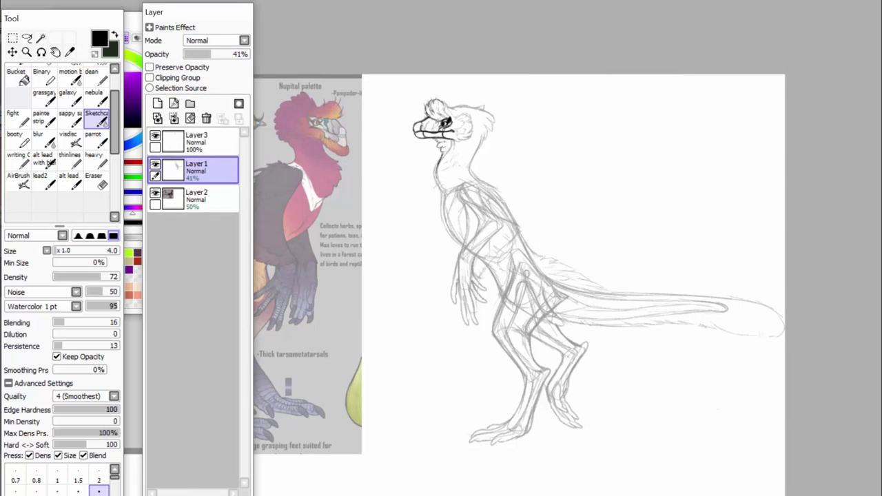
Create a new layer above Layer3 and choose the visdisc brush at size 5 for the hand linework.
{"action": "left_click", "coordinate": [199, 142]}
{"action": "left_click", "coordinate": [157, 103]}
{"action": "left_click", "coordinate": [71, 140]}
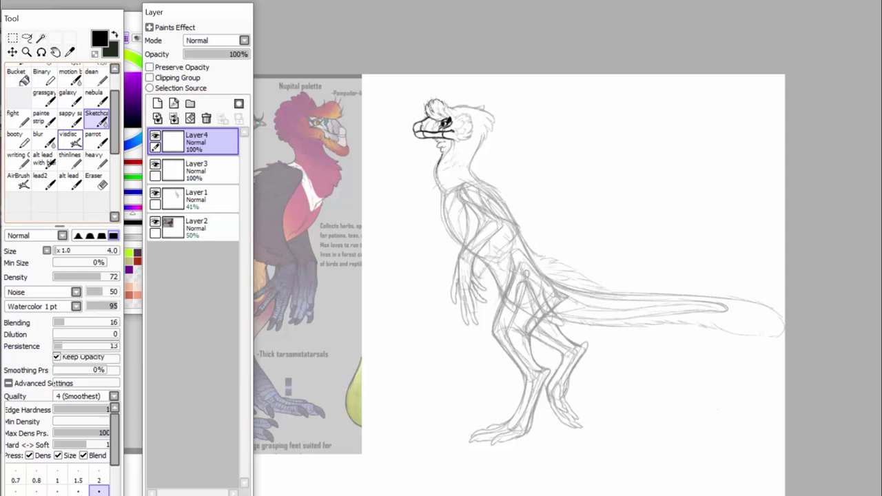
{"action": "scroll", "coordinate": [427, 246], "scroll_direction": "up", "scroll_amount": 4}
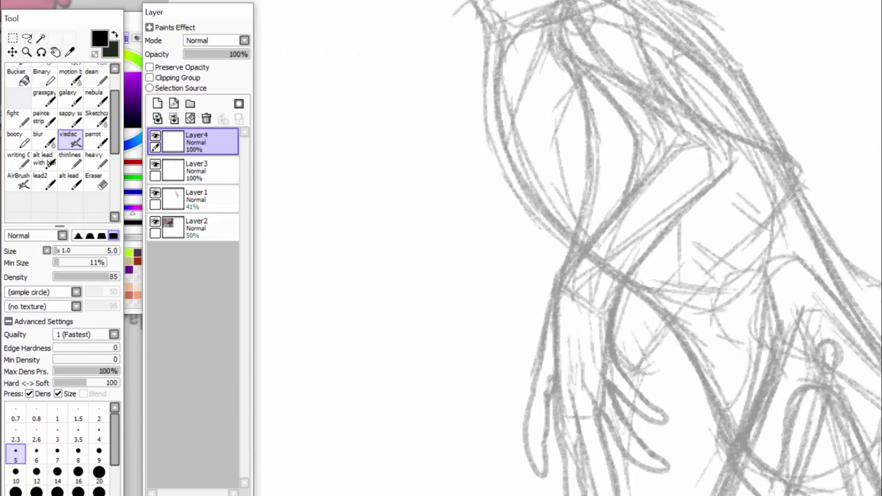
{"action": "scroll", "coordinate": [568, 248], "scroll_direction": "down", "scroll_amount": 3}
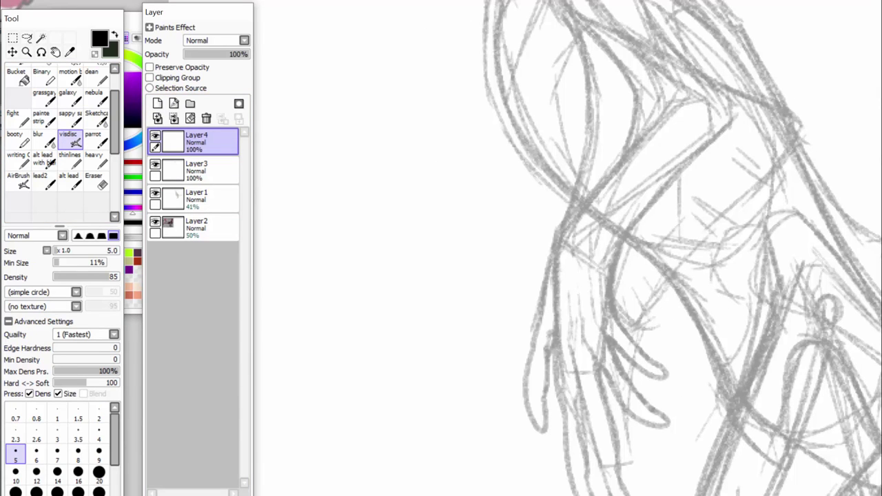
{"action": "scroll", "coordinate": [683, 248], "scroll_direction": "down", "scroll_amount": 8}
{"action": "mouse_move", "coordinate": [524, 190]}
{"action": "left_mouse_down"}
{"action": "mouse_move", "coordinate": [545, 197]}
{"action": "mouse_move", "coordinate": [526, 191]}
{"action": "mouse_move", "coordinate": [542, 184]}
{"action": "mouse_move", "coordinate": [524, 147]}
{"action": "mouse_move", "coordinate": [546, 144]}
{"action": "mouse_move", "coordinate": [547, 158]}
{"action": "mouse_move", "coordinate": [544, 122]}
{"action": "left_mouse_up"}
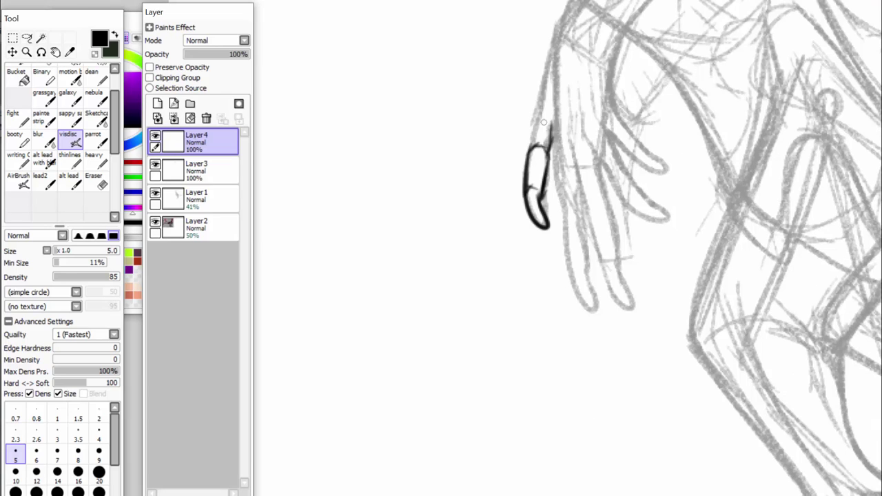
{"action": "mouse_move", "coordinate": [525, 166]}
{"action": "left_mouse_down"}
{"action": "mouse_move", "coordinate": [545, 105]}
{"action": "mouse_move", "coordinate": [548, 149]}
{"action": "mouse_move", "coordinate": [547, 110]}
{"action": "mouse_move", "coordinate": [529, 130]}
{"action": "mouse_move", "coordinate": [560, 38]}
{"action": "left_mouse_up"}
{"action": "left_click", "coordinate": [191, 119]}
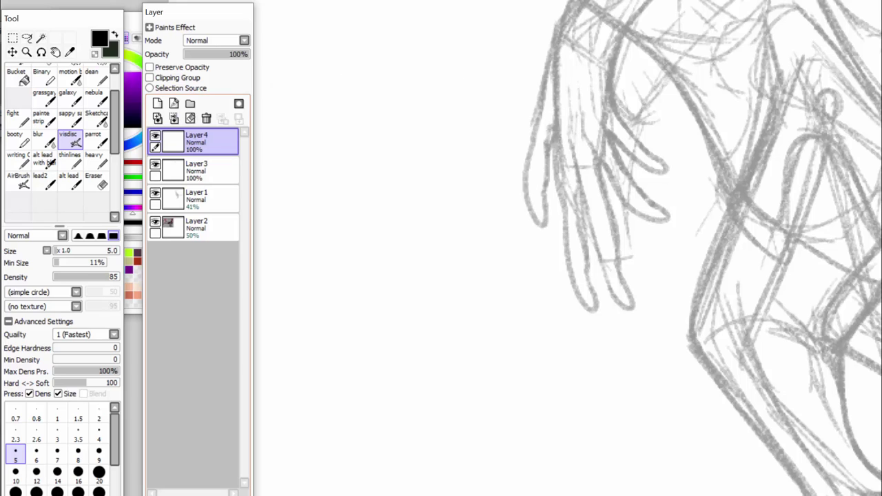
{"action": "mouse_move", "coordinate": [572, 279]}
{"action": "left_mouse_down"}
{"action": "mouse_move", "coordinate": [591, 298]}
{"action": "mouse_move", "coordinate": [581, 259]}
{"action": "mouse_move", "coordinate": [573, 277]}
{"action": "mouse_move", "coordinate": [568, 255]}
{"action": "mouse_move", "coordinate": [585, 257]}
{"action": "mouse_move", "coordinate": [574, 227]}
{"action": "mouse_move", "coordinate": [569, 281]}
{"action": "mouse_move", "coordinate": [565, 227]}
{"action": "mouse_move", "coordinate": [586, 239]}
{"action": "mouse_move", "coordinate": [576, 194]}
{"action": "mouse_move", "coordinate": [565, 247]}
{"action": "mouse_move", "coordinate": [564, 195]}
{"action": "mouse_move", "coordinate": [571, 189]}
{"action": "mouse_move", "coordinate": [583, 208]}
{"action": "mouse_move", "coordinate": [566, 184]}
{"action": "mouse_move", "coordinate": [564, 226]}
{"action": "mouse_move", "coordinate": [561, 149]}
{"action": "mouse_move", "coordinate": [577, 176]}
{"action": "mouse_move", "coordinate": [560, 113]}
{"action": "left_mouse_up"}
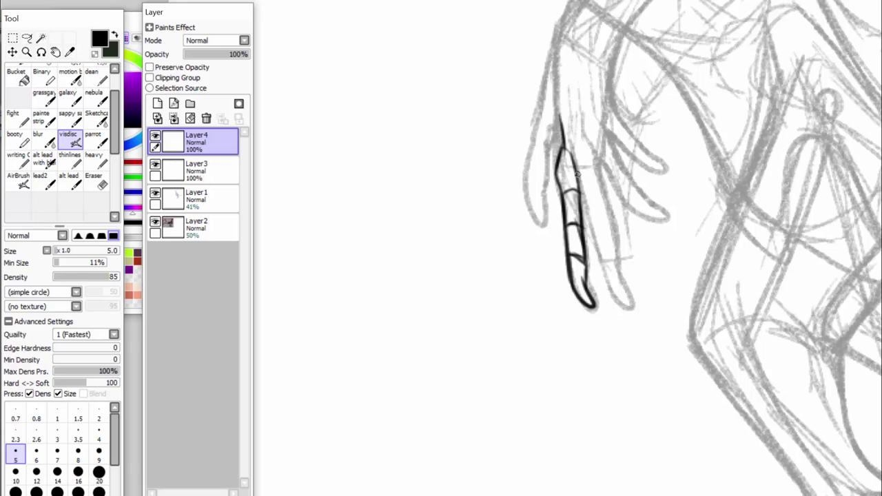
{"action": "mouse_move", "coordinate": [576, 174]}
{"action": "left_mouse_down"}
{"action": "mouse_move", "coordinate": [613, 296]}
{"action": "mouse_move", "coordinate": [625, 290]}
{"action": "mouse_move", "coordinate": [619, 274]}
{"action": "mouse_move", "coordinate": [626, 291]}
{"action": "left_mouse_up"}
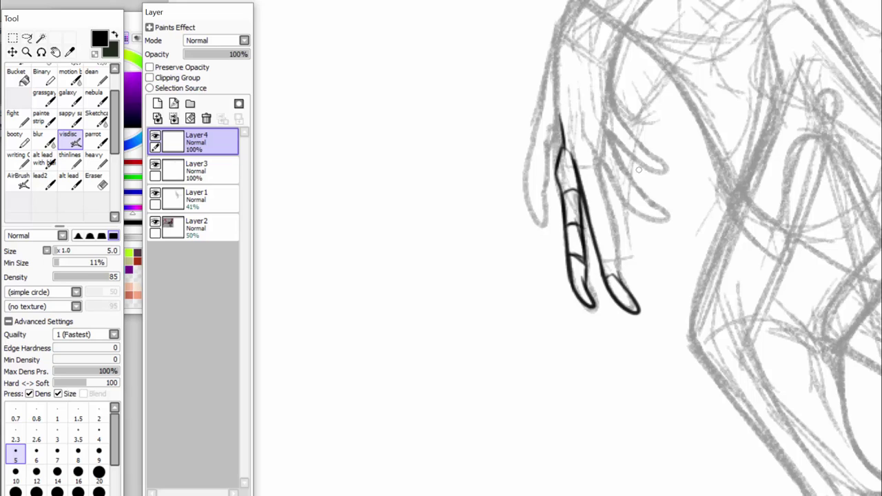
{"action": "key", "text": "ctrl+z"}
{"action": "key", "text": "ctrl+z"}
{"action": "key", "text": "ctrl+z"}
{"action": "key", "text": "ctrl+z"}
{"action": "key", "text": "ctrl+z"}
{"action": "key", "text": "ctrl+z"}
{"action": "key", "text": "ctrl+z"}
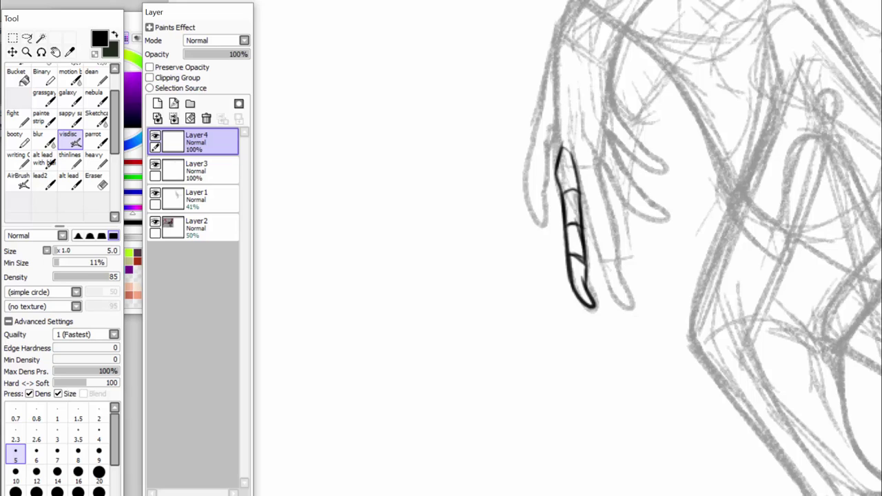
{"action": "left_click", "coordinate": [190, 119]}
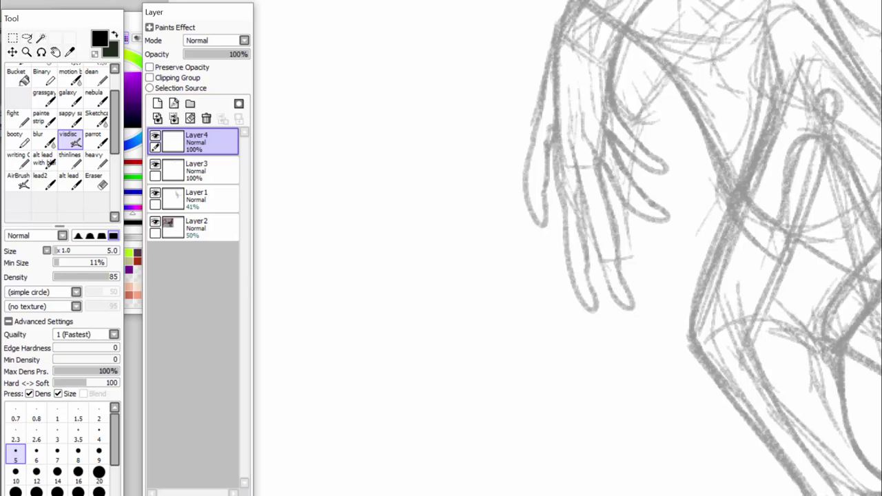
Outline the hand's two long downward fingers with curved claw tips and segment bands along each finger.
{"action": "mouse_move", "coordinate": [574, 273]}
{"action": "left_mouse_down"}
{"action": "mouse_move", "coordinate": [590, 301]}
{"action": "mouse_move", "coordinate": [568, 261]}
{"action": "mouse_move", "coordinate": [568, 234]}
{"action": "mouse_move", "coordinate": [582, 274]}
{"action": "mouse_move", "coordinate": [581, 247]}
{"action": "mouse_move", "coordinate": [567, 245]}
{"action": "mouse_move", "coordinate": [575, 239]}
{"action": "mouse_move", "coordinate": [584, 253]}
{"action": "mouse_move", "coordinate": [584, 214]}
{"action": "left_mouse_up"}
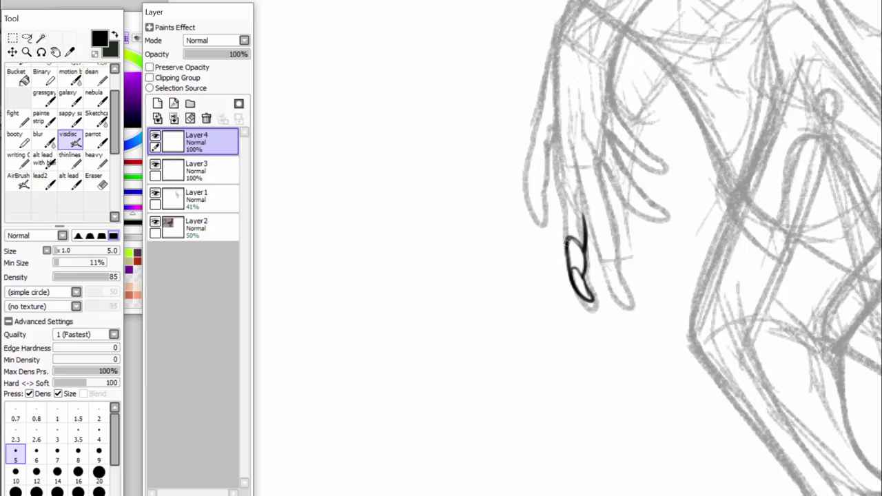
{"action": "mouse_move", "coordinate": [566, 256]}
{"action": "left_mouse_down"}
{"action": "mouse_move", "coordinate": [565, 209]}
{"action": "mouse_move", "coordinate": [588, 220]}
{"action": "mouse_move", "coordinate": [570, 195]}
{"action": "mouse_move", "coordinate": [564, 242]}
{"action": "mouse_move", "coordinate": [559, 178]}
{"action": "mouse_move", "coordinate": [570, 170]}
{"action": "mouse_move", "coordinate": [586, 192]}
{"action": "mouse_move", "coordinate": [596, 245]}
{"action": "left_mouse_up"}
{"action": "mouse_move", "coordinate": [586, 207]}
{"action": "left_mouse_down"}
{"action": "mouse_move", "coordinate": [608, 285]}
{"action": "mouse_move", "coordinate": [599, 264]}
{"action": "mouse_move", "coordinate": [623, 300]}
{"action": "mouse_move", "coordinate": [608, 221]}
{"action": "mouse_move", "coordinate": [610, 286]}
{"action": "mouse_move", "coordinate": [604, 264]}
{"action": "mouse_move", "coordinate": [612, 261]}
{"action": "mouse_move", "coordinate": [624, 278]}
{"action": "mouse_move", "coordinate": [617, 263]}
{"action": "mouse_move", "coordinate": [623, 282]}
{"action": "mouse_move", "coordinate": [613, 236]}
{"action": "mouse_move", "coordinate": [600, 225]}
{"action": "mouse_move", "coordinate": [595, 239]}
{"action": "mouse_move", "coordinate": [600, 227]}
{"action": "mouse_move", "coordinate": [613, 239]}
{"action": "mouse_move", "coordinate": [604, 194]}
{"action": "mouse_move", "coordinate": [585, 195]}
{"action": "mouse_move", "coordinate": [573, 153]}
{"action": "mouse_move", "coordinate": [572, 162]}
{"action": "mouse_move", "coordinate": [578, 142]}
{"action": "mouse_move", "coordinate": [577, 163]}
{"action": "left_mouse_up"}
{"action": "mouse_move", "coordinate": [563, 216]}
{"action": "left_mouse_down"}
{"action": "mouse_move", "coordinate": [556, 158]}
{"action": "mouse_move", "coordinate": [561, 134]}
{"action": "mouse_move", "coordinate": [575, 159]}
{"action": "mouse_move", "coordinate": [566, 141]}
{"action": "mouse_move", "coordinate": [556, 159]}
{"action": "mouse_move", "coordinate": [562, 118]}
{"action": "mouse_move", "coordinate": [572, 162]}
{"action": "mouse_move", "coordinate": [565, 110]}
{"action": "left_mouse_up"}
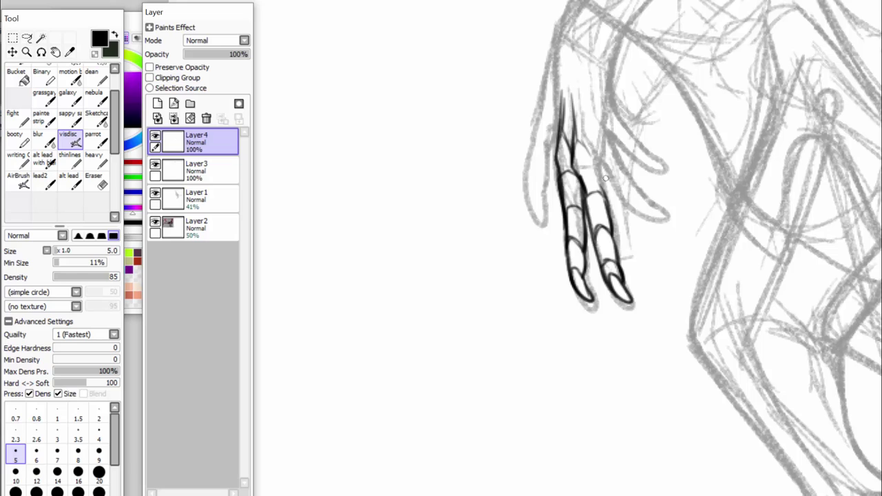
Draw the knuckles and tendons on the back of the hand, the two inner clawed fingers and the wrist contour.
{"action": "mouse_move", "coordinate": [603, 199]}
{"action": "left_mouse_down"}
{"action": "mouse_move", "coordinate": [602, 161]}
{"action": "mouse_move", "coordinate": [598, 170]}
{"action": "mouse_move", "coordinate": [572, 163]}
{"action": "mouse_move", "coordinate": [585, 182]}
{"action": "mouse_move", "coordinate": [591, 160]}
{"action": "mouse_move", "coordinate": [555, 149]}
{"action": "mouse_move", "coordinate": [597, 216]}
{"action": "mouse_move", "coordinate": [611, 279]}
{"action": "mouse_move", "coordinate": [601, 160]}
{"action": "mouse_move", "coordinate": [586, 126]}
{"action": "mouse_move", "coordinate": [604, 142]}
{"action": "mouse_move", "coordinate": [577, 64]}
{"action": "left_mouse_up"}
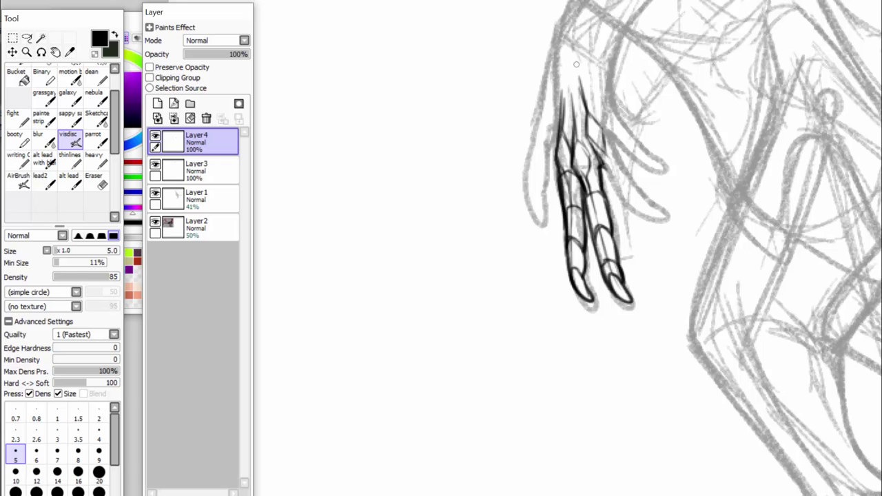
{"action": "mouse_move", "coordinate": [586, 118]}
{"action": "left_mouse_down"}
{"action": "mouse_move", "coordinate": [570, 60]}
{"action": "mouse_move", "coordinate": [565, 90]}
{"action": "mouse_move", "coordinate": [564, 59]}
{"action": "left_mouse_up"}
{"action": "mouse_move", "coordinate": [601, 150]}
{"action": "left_mouse_down"}
{"action": "mouse_move", "coordinate": [610, 175]}
{"action": "mouse_move", "coordinate": [618, 146]}
{"action": "mouse_move", "coordinate": [610, 142]}
{"action": "mouse_move", "coordinate": [601, 163]}
{"action": "mouse_move", "coordinate": [614, 179]}
{"action": "mouse_move", "coordinate": [607, 176]}
{"action": "mouse_move", "coordinate": [633, 180]}
{"action": "mouse_move", "coordinate": [620, 160]}
{"action": "mouse_move", "coordinate": [645, 185]}
{"action": "mouse_move", "coordinate": [633, 193]}
{"action": "mouse_move", "coordinate": [641, 194]}
{"action": "mouse_move", "coordinate": [616, 180]}
{"action": "mouse_move", "coordinate": [640, 191]}
{"action": "mouse_move", "coordinate": [651, 184]}
{"action": "mouse_move", "coordinate": [621, 162]}
{"action": "mouse_move", "coordinate": [585, 67]}
{"action": "left_mouse_up"}
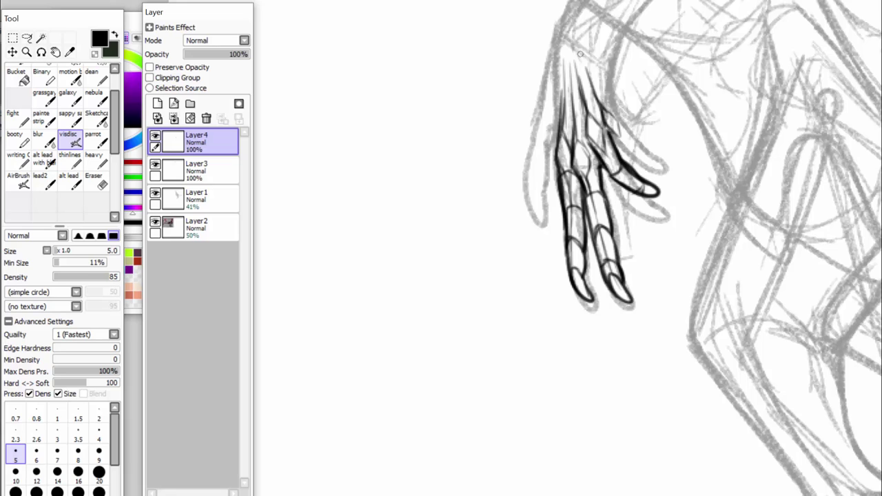
{"action": "mouse_move", "coordinate": [610, 131]}
{"action": "left_mouse_down"}
{"action": "mouse_move", "coordinate": [633, 153]}
{"action": "mouse_move", "coordinate": [671, 162]}
{"action": "mouse_move", "coordinate": [637, 137]}
{"action": "mouse_move", "coordinate": [616, 109]}
{"action": "mouse_move", "coordinate": [607, 68]}
{"action": "mouse_move", "coordinate": [568, 32]}
{"action": "mouse_move", "coordinate": [557, 79]}
{"action": "mouse_move", "coordinate": [555, 66]}
{"action": "mouse_move", "coordinate": [555, 149]}
{"action": "mouse_move", "coordinate": [556, 51]}
{"action": "left_mouse_up"}
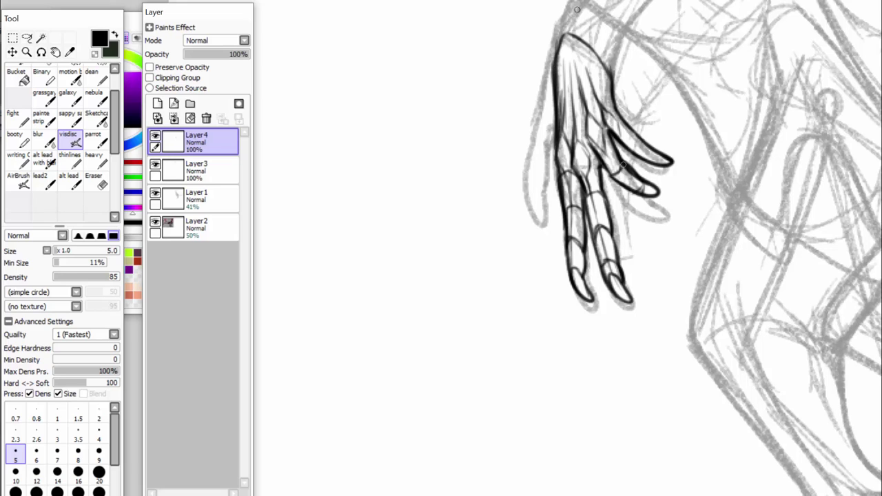
{"action": "left_click_drag", "start_coordinate": [604, 165], "coordinate": [622, 180]}
Outline the short outer finger from the wrist, with its joint band and hooked claw.
{"action": "mouse_move", "coordinate": [557, 53]}
{"action": "left_mouse_down"}
{"action": "mouse_move", "coordinate": [543, 129]}
{"action": "mouse_move", "coordinate": [557, 131]}
{"action": "left_mouse_up"}
{"action": "mouse_move", "coordinate": [553, 69]}
{"action": "left_mouse_down"}
{"action": "mouse_move", "coordinate": [536, 142]}
{"action": "mouse_move", "coordinate": [542, 165]}
{"action": "left_mouse_up"}
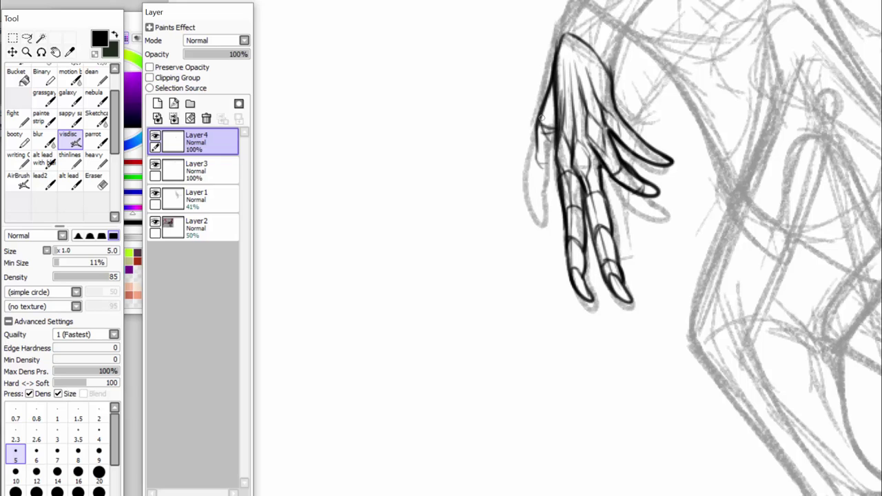
{"action": "mouse_move", "coordinate": [541, 119]}
{"action": "left_mouse_down"}
{"action": "mouse_move", "coordinate": [536, 175]}
{"action": "mouse_move", "coordinate": [541, 196]}
{"action": "left_mouse_up"}
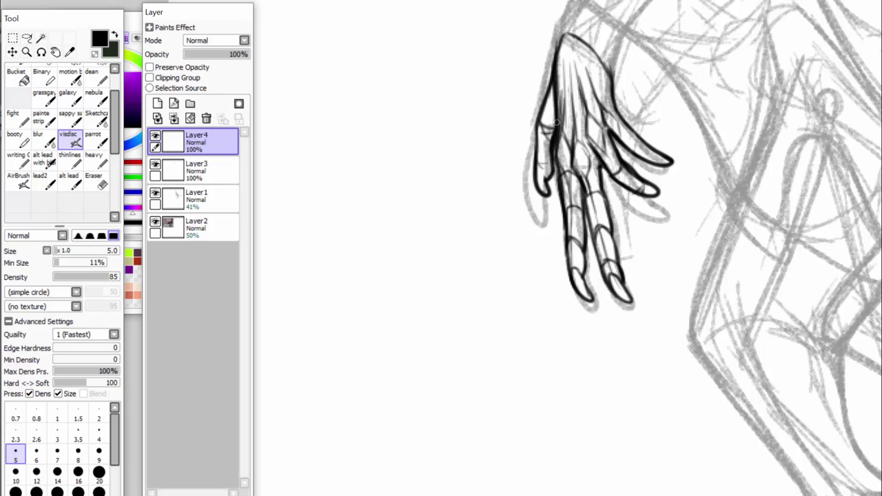
{"action": "left_click_drag", "start_coordinate": [540, 156], "coordinate": [560, 33]}
Thicken the contours of the hand and fingers and add joint lines to the inner fingers.
{"action": "mouse_move", "coordinate": [610, 98]}
{"action": "left_mouse_down"}
{"action": "mouse_move", "coordinate": [601, 50]}
{"action": "mouse_move", "coordinate": [578, 23]}
{"action": "mouse_move", "coordinate": [564, 28]}
{"action": "mouse_move", "coordinate": [579, 25]}
{"action": "mouse_move", "coordinate": [608, 61]}
{"action": "left_mouse_up"}
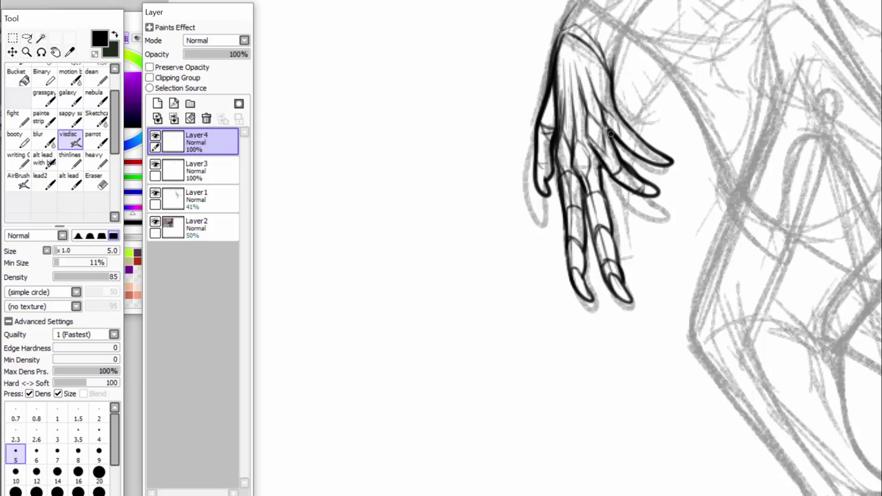
{"action": "left_click_drag", "start_coordinate": [611, 133], "coordinate": [601, 114]}
{"action": "left_click_drag", "start_coordinate": [613, 175], "coordinate": [624, 169]}
{"action": "left_click_drag", "start_coordinate": [623, 274], "coordinate": [601, 169]}
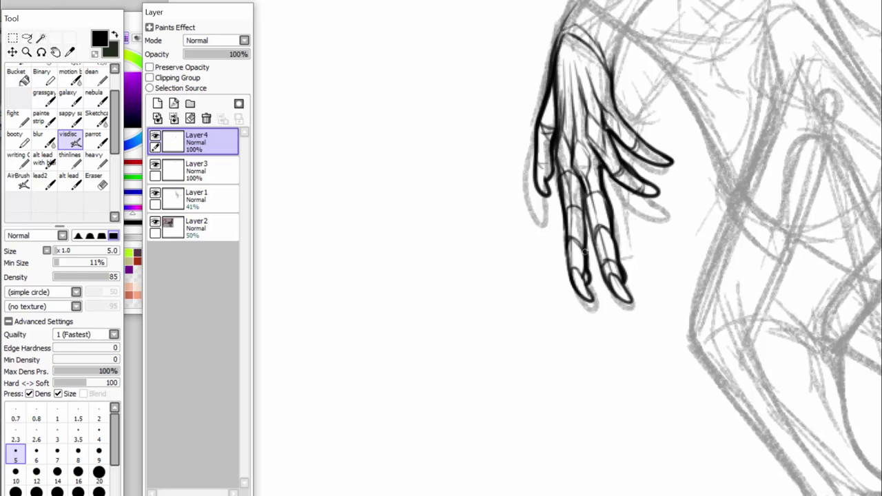
{"action": "left_click_drag", "start_coordinate": [570, 282], "coordinate": [567, 174]}
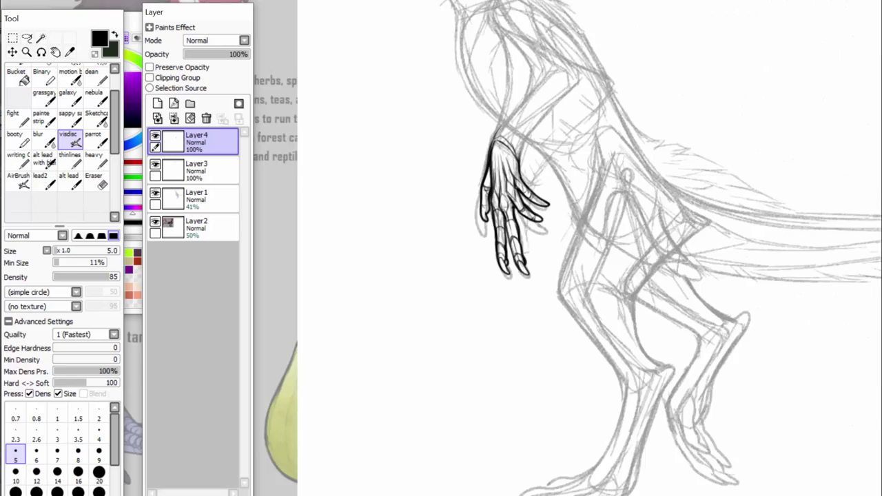
{"action": "scroll", "coordinate": [429, 245], "scroll_direction": "down", "scroll_amount": 3}
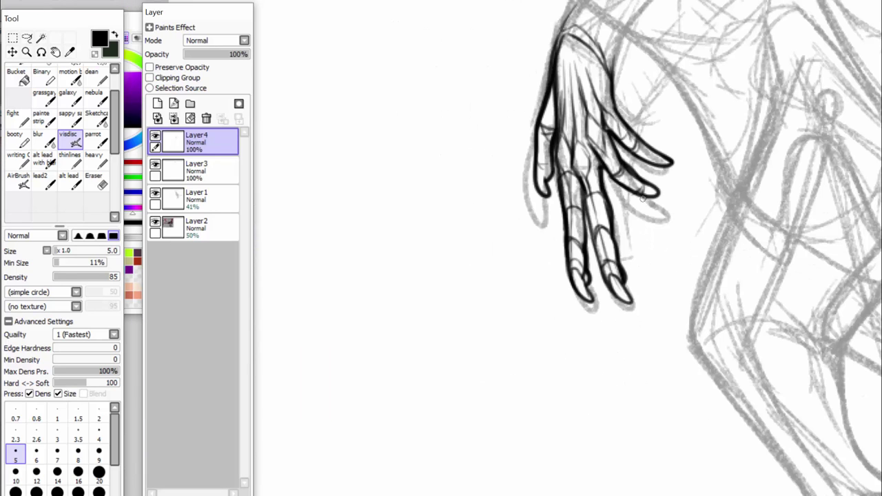
{"action": "mouse_move", "coordinate": [643, 197]}
{"action": "left_mouse_down"}
{"action": "mouse_move", "coordinate": [687, 193]}
{"action": "mouse_move", "coordinate": [632, 176]}
{"action": "mouse_move", "coordinate": [688, 166]}
{"action": "mouse_move", "coordinate": [640, 142]}
{"action": "left_mouse_up"}
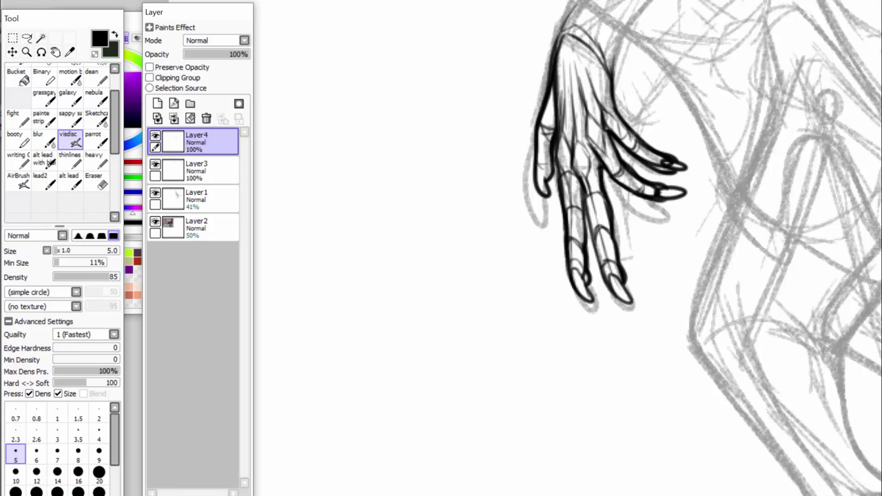
{"action": "key", "text": "ctrl+z"}
{"action": "key", "text": "ctrl+z"}
{"action": "key", "text": "ctrl+z"}
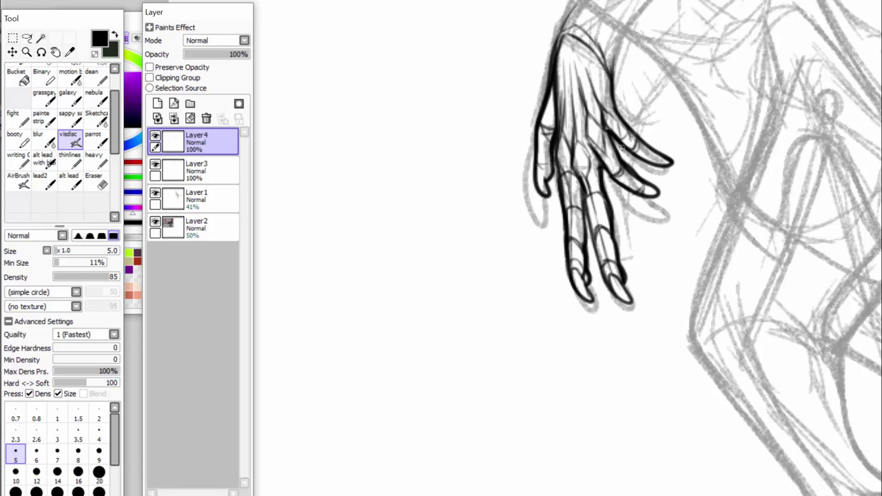
Lengthen the tips of the hand's two inner fingers, clean up their outlines with the Eraser and draw their joint lines.
{"action": "mouse_move", "coordinate": [608, 126]}
{"action": "left_mouse_down"}
{"action": "mouse_move", "coordinate": [655, 169]}
{"action": "mouse_move", "coordinate": [613, 116]}
{"action": "left_mouse_up"}
{"action": "key", "text": "e"}
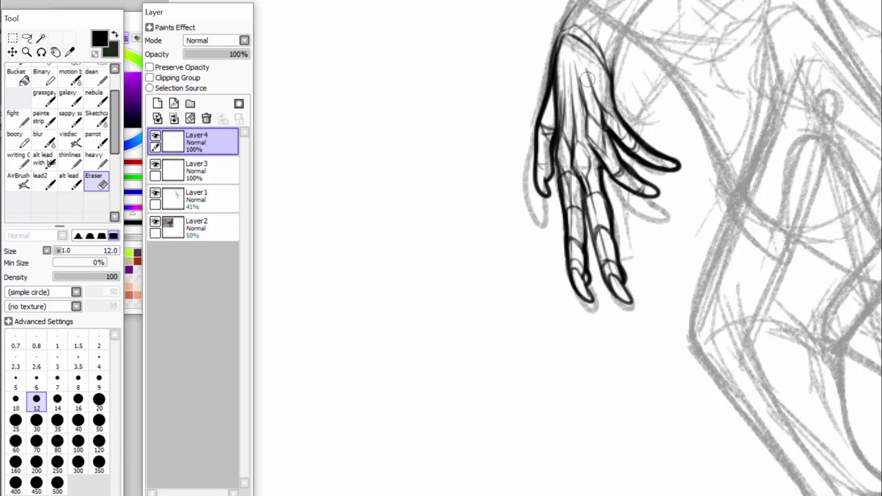
{"action": "left_click", "coordinate": [70, 140]}
{"action": "left_click_drag", "start_coordinate": [649, 155], "coordinate": [651, 160]}
{"action": "scroll", "coordinate": [604, 34], "scroll_direction": "down", "scroll_amount": 2}
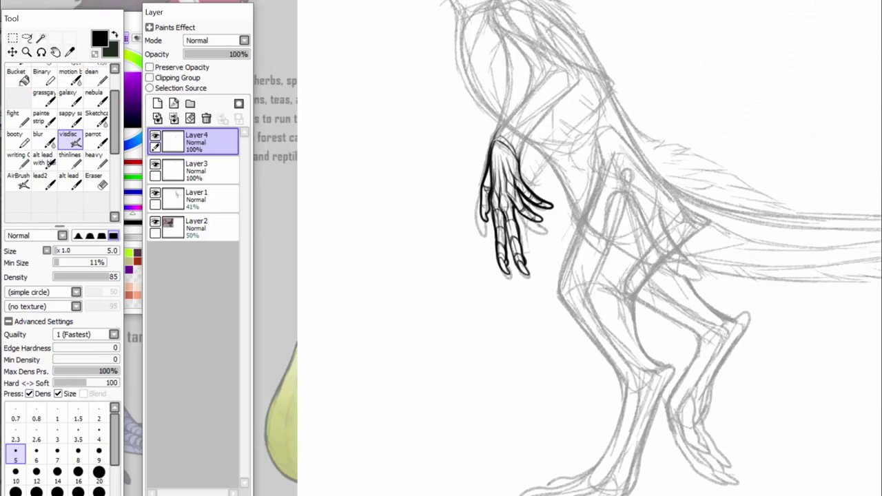
{"action": "scroll", "coordinate": [645, 185], "scroll_direction": "up", "scroll_amount": 2}
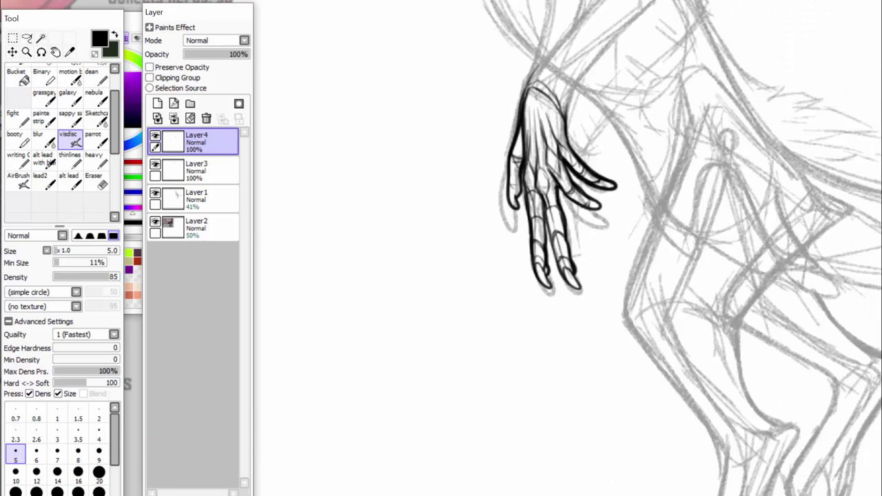
{"action": "mouse_move", "coordinate": [601, 156]}
{"action": "left_mouse_down"}
{"action": "mouse_move", "coordinate": [630, 190]}
{"action": "mouse_move", "coordinate": [653, 198]}
{"action": "mouse_move", "coordinate": [679, 188]}
{"action": "mouse_move", "coordinate": [641, 178]}
{"action": "left_mouse_up"}
{"action": "left_click", "coordinate": [95, 180]}
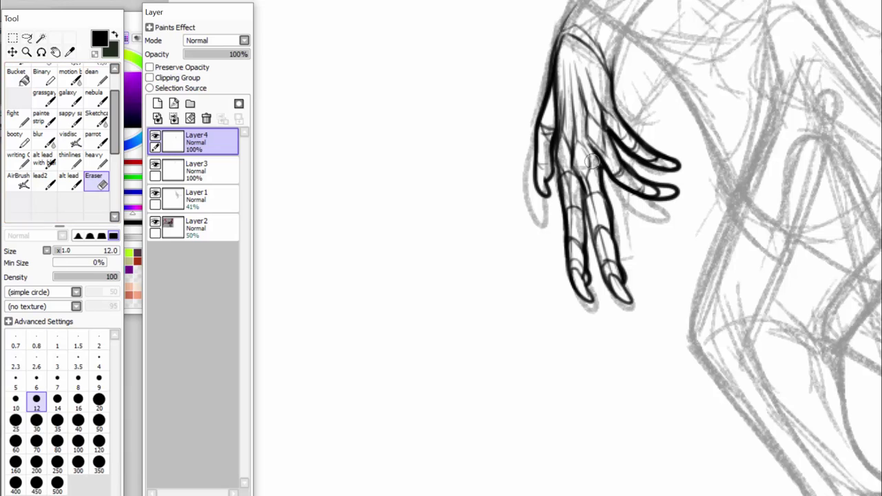
{"action": "key", "text": "e"}
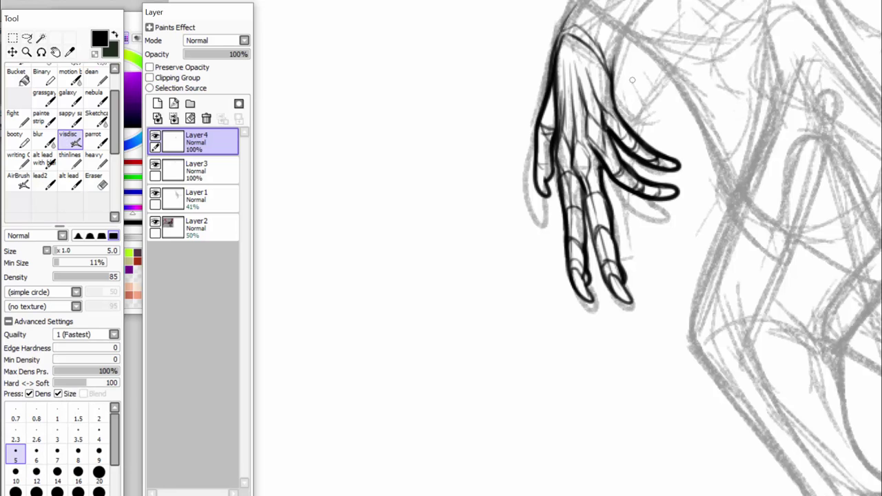
Extend the contours on both sides of the wrist upward along the forearm of the body sketch.
{"action": "mouse_move", "coordinate": [615, 86]}
{"action": "left_mouse_down"}
{"action": "mouse_move", "coordinate": [613, 48]}
{"action": "mouse_move", "coordinate": [628, 25]}
{"action": "left_mouse_up"}
{"action": "scroll", "coordinate": [441, 249], "scroll_direction": "down", "scroll_amount": 2}
{"action": "left_click_drag", "start_coordinate": [491, 145], "coordinate": [510, 106]}
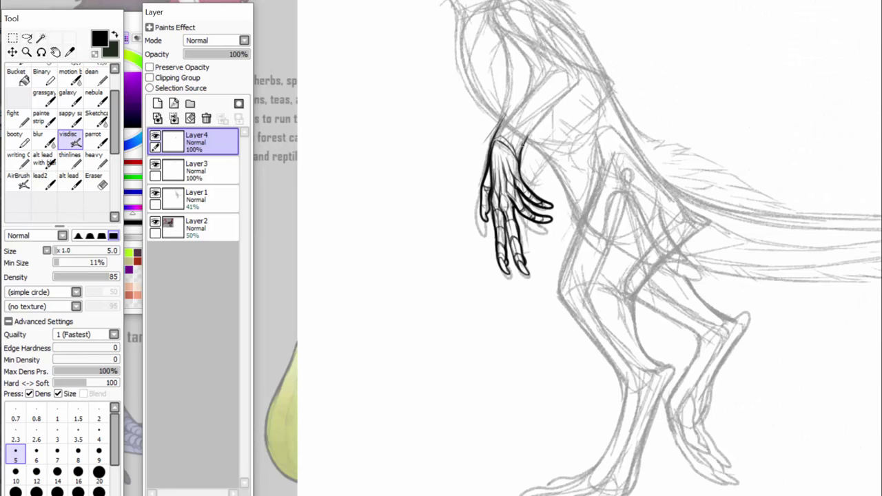
{"action": "left_click_drag", "start_coordinate": [519, 158], "coordinate": [555, 109]}
{"action": "scroll", "coordinate": [866, 198], "scroll_direction": "up", "scroll_amount": 8}
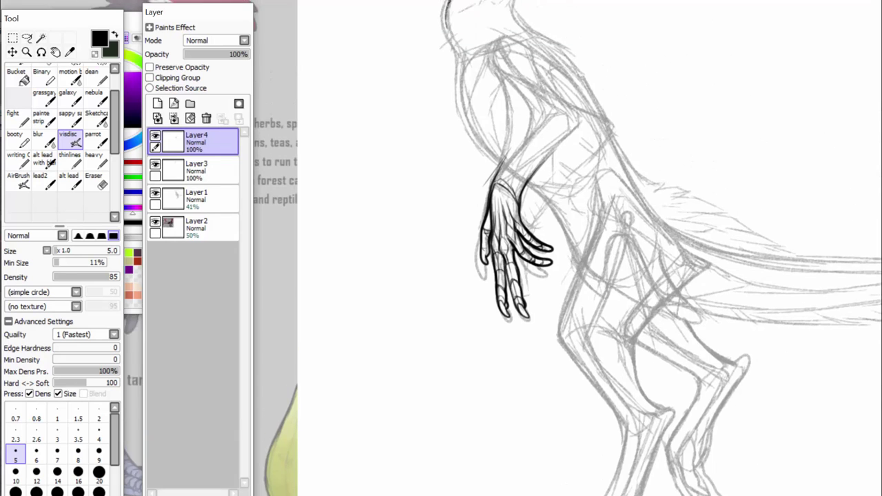
{"action": "scroll", "coordinate": [875, 189], "scroll_direction": "down", "scroll_amount": 2}
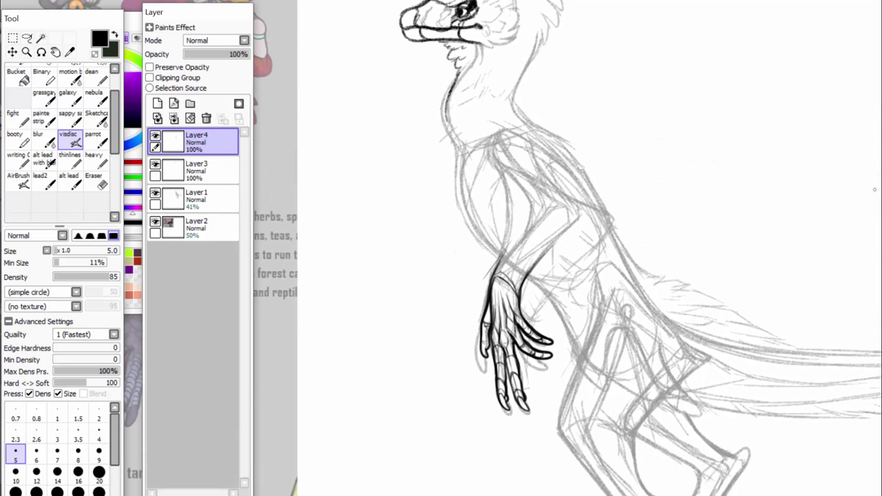
{"action": "scroll", "coordinate": [581, 359], "scroll_direction": "left", "scroll_amount": 20}
{"action": "scroll", "coordinate": [582, 359], "scroll_direction": "right", "scroll_amount": 19}
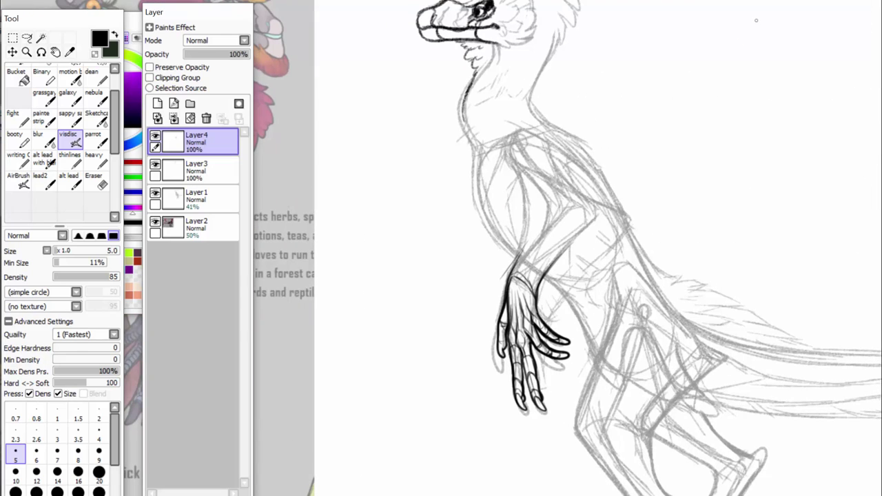
Reduce Layer4's opacity to 70% and remove the old hand sketch from Layer1 using a lasso selection around it.
{"action": "mouse_move", "coordinate": [231, 54]}
{"action": "left_mouse_down"}
{"action": "mouse_move", "coordinate": [199, 55]}
{"action": "mouse_move", "coordinate": [230, 54]}
{"action": "left_mouse_up"}
{"action": "key", "text": "l"}
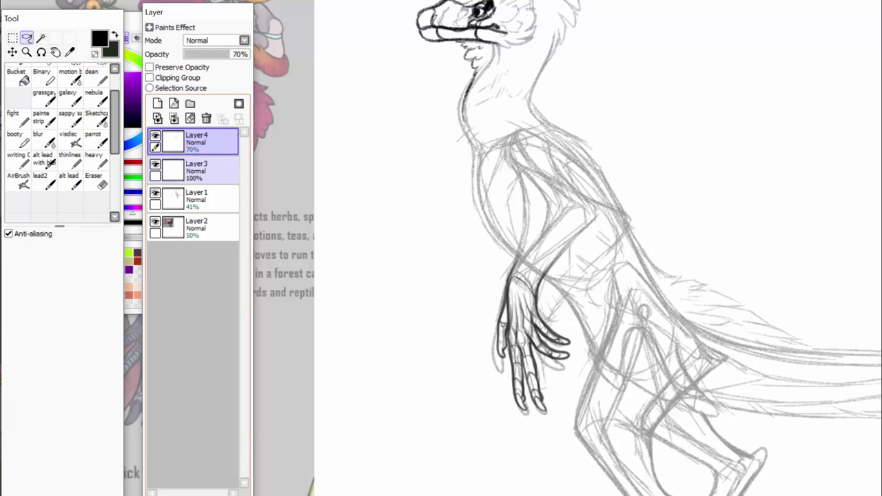
{"action": "left_click", "coordinate": [213, 205]}
{"action": "mouse_move", "coordinate": [560, 415]}
{"action": "left_mouse_down"}
{"action": "mouse_move", "coordinate": [556, 327]}
{"action": "mouse_move", "coordinate": [519, 283]}
{"action": "mouse_move", "coordinate": [520, 460]}
{"action": "mouse_move", "coordinate": [532, 429]}
{"action": "left_mouse_up"}
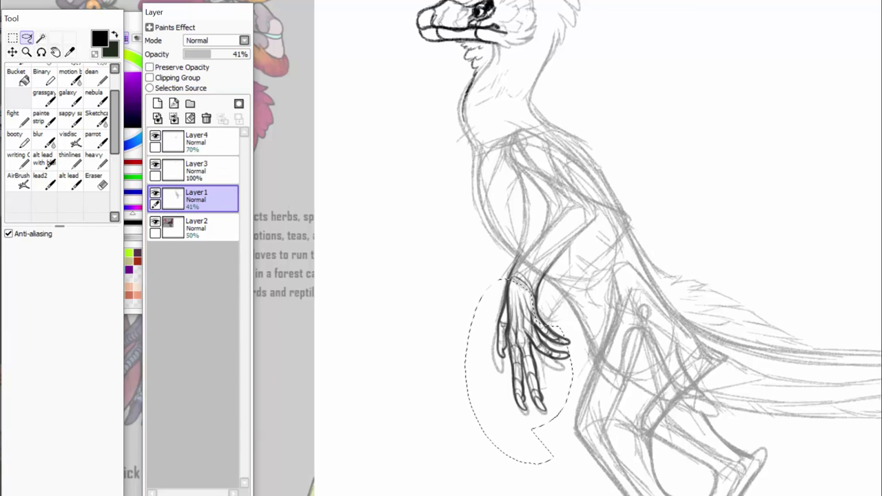
{"action": "left_click", "coordinate": [141, 0]}
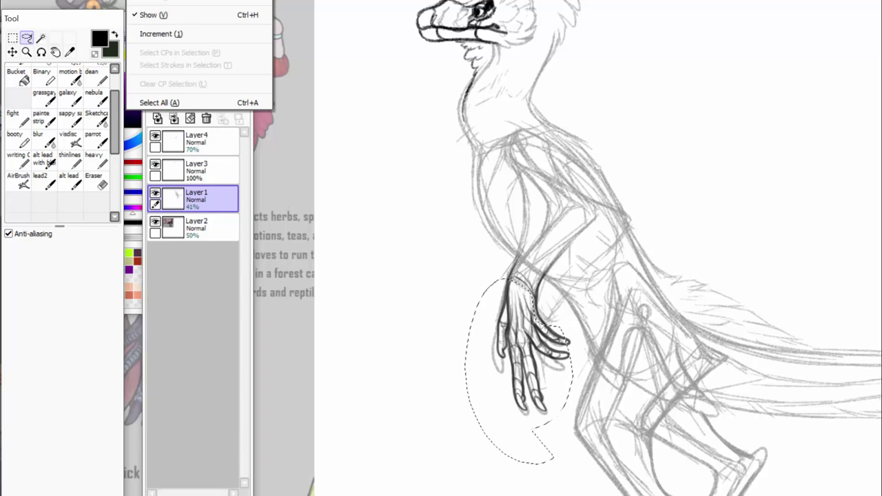
{"action": "left_click", "coordinate": [155, 0]}
{"action": "left_click_drag", "start_coordinate": [558, 420], "coordinate": [548, 441]}
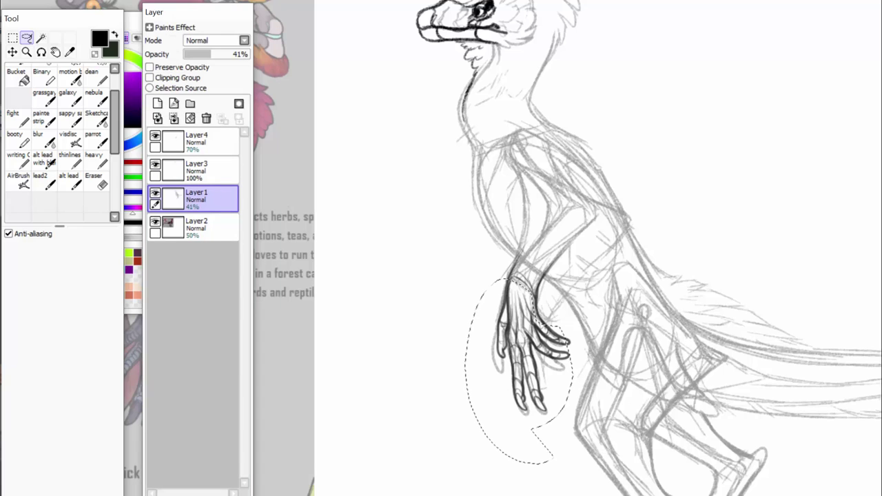
{"action": "left_click", "coordinate": [14, 0]}
{"action": "left_click", "coordinate": [34, 14]}
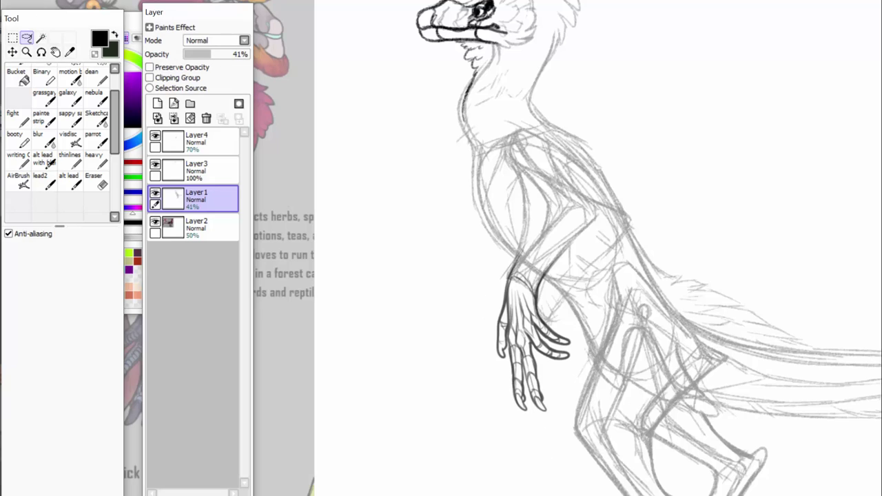
Move Layer4 below Layer3 and merge it down into Layer1.
{"action": "left_click", "coordinate": [203, 171]}
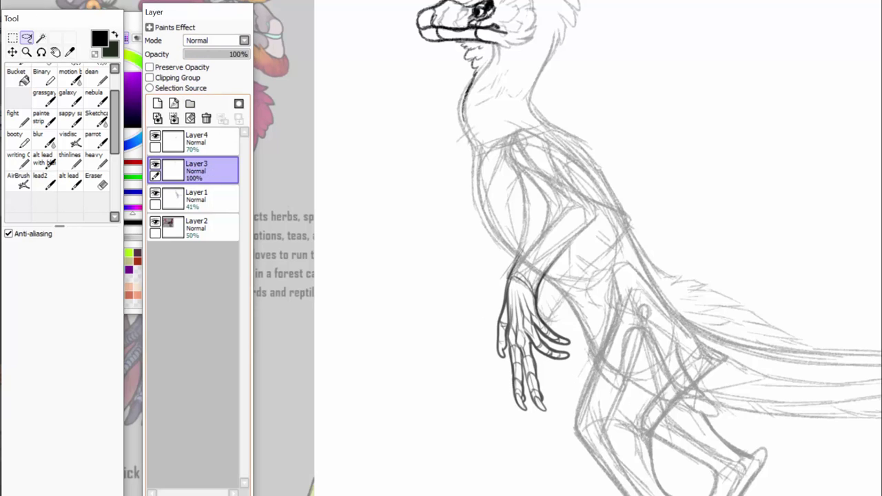
{"action": "left_click_drag", "start_coordinate": [203, 143], "coordinate": [202, 179]}
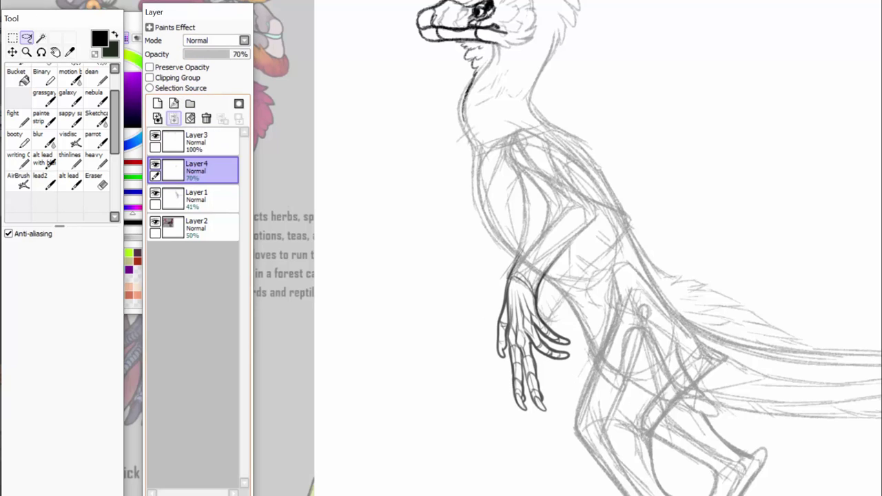
{"action": "left_click", "coordinate": [173, 118]}
Lasso the front arm and hand on Layer1 and scale the selection up slightly.
{"action": "left_click_drag", "start_coordinate": [574, 386], "coordinate": [541, 424]}
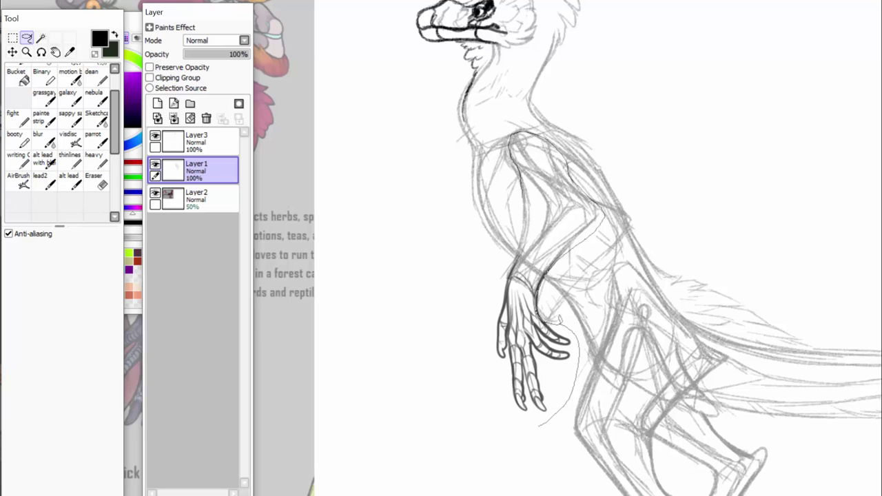
{"action": "left_click_drag", "start_coordinate": [512, 269], "coordinate": [507, 451]}
{"action": "left_click", "coordinate": [13, 38]}
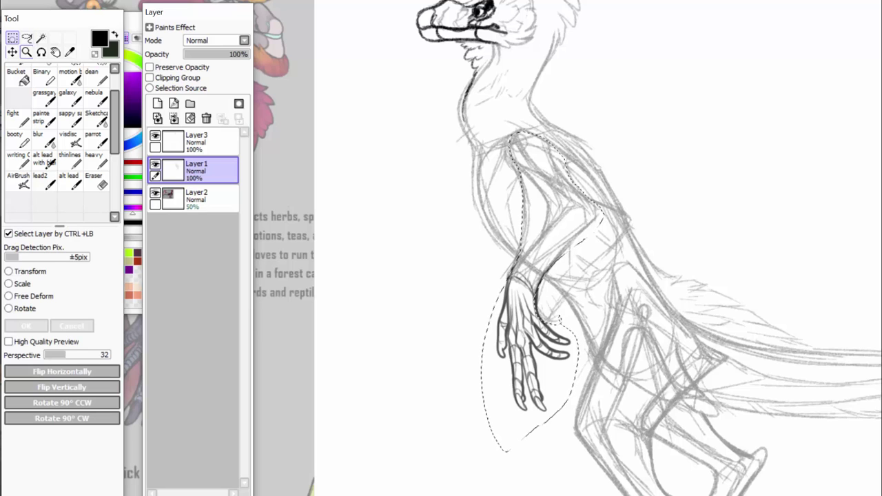
{"action": "left_click", "coordinate": [8, 284]}
{"action": "left_click_drag", "start_coordinate": [606, 413], "coordinate": [626, 426]}
{"action": "left_click_drag", "start_coordinate": [587, 312], "coordinate": [582, 313]}
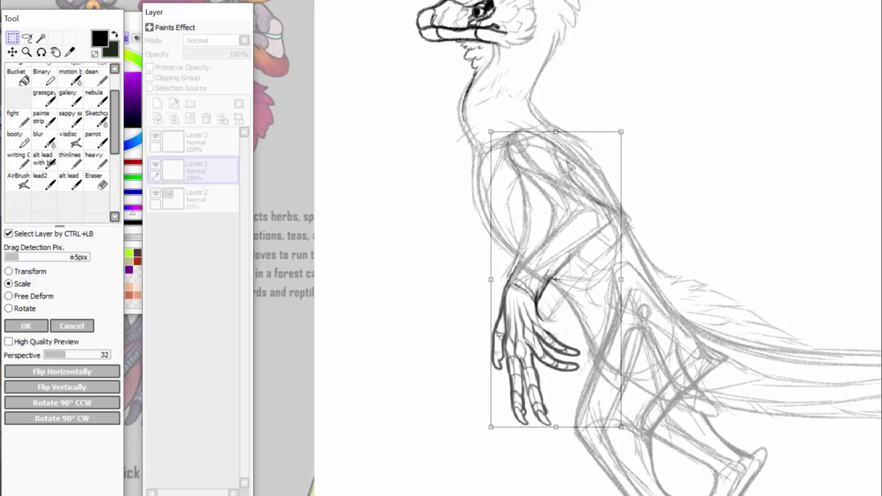
{"action": "left_click", "coordinate": [25, 325]}
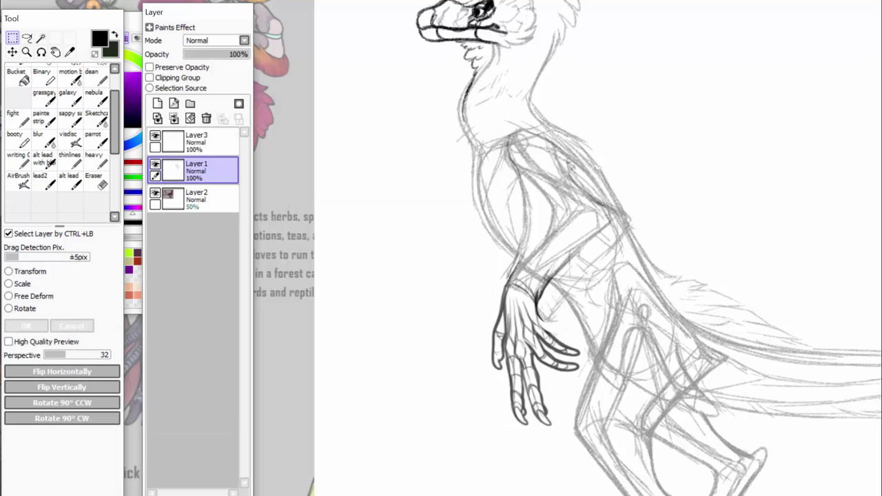
Add a layer above Layer1, draw a short visdisc brush stroke beside the wrist, lower the layer's opacity and merge it into Layer1.
{"action": "scroll", "coordinate": [428, 245], "scroll_direction": "down", "scroll_amount": 4}
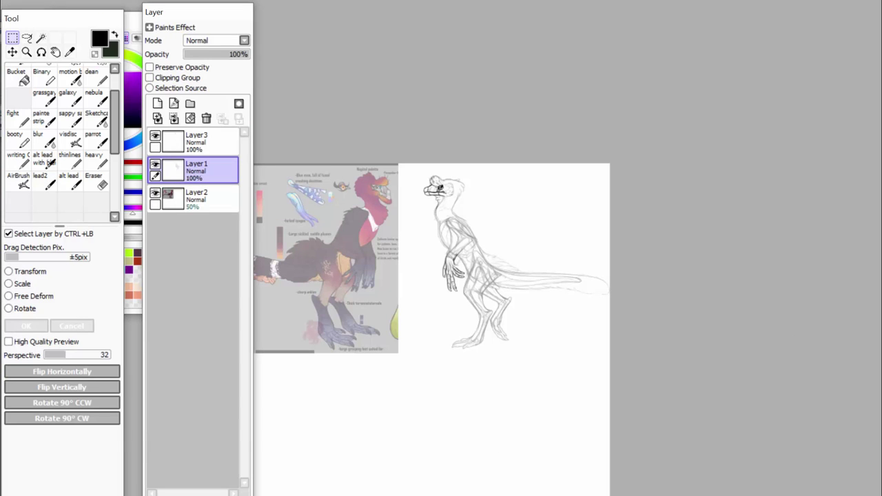
{"action": "key", "text": "plus"}
{"action": "key", "text": "plus"}
{"action": "key", "text": "plus"}
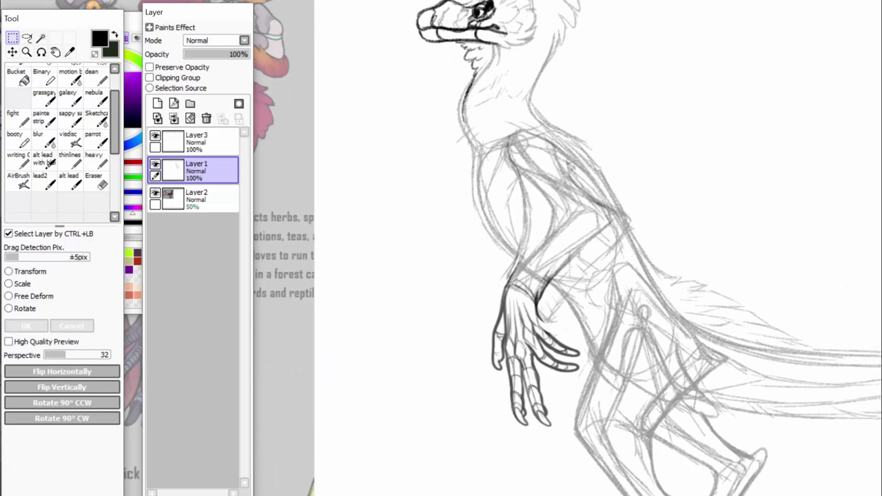
{"action": "left_click", "coordinate": [71, 140]}
{"action": "left_click_drag", "start_coordinate": [210, 14], "coordinate": [211, 11]}
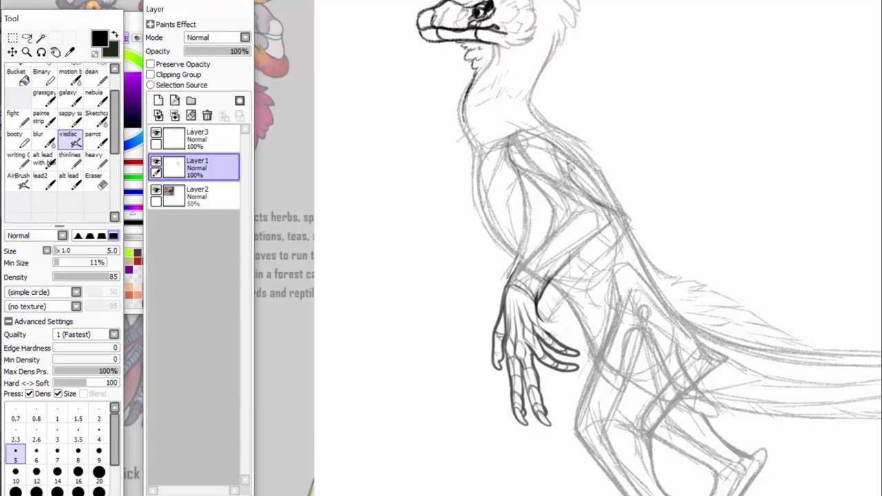
{"action": "left_click", "coordinate": [159, 102]}
{"action": "left_click_drag", "start_coordinate": [553, 312], "coordinate": [542, 320]}
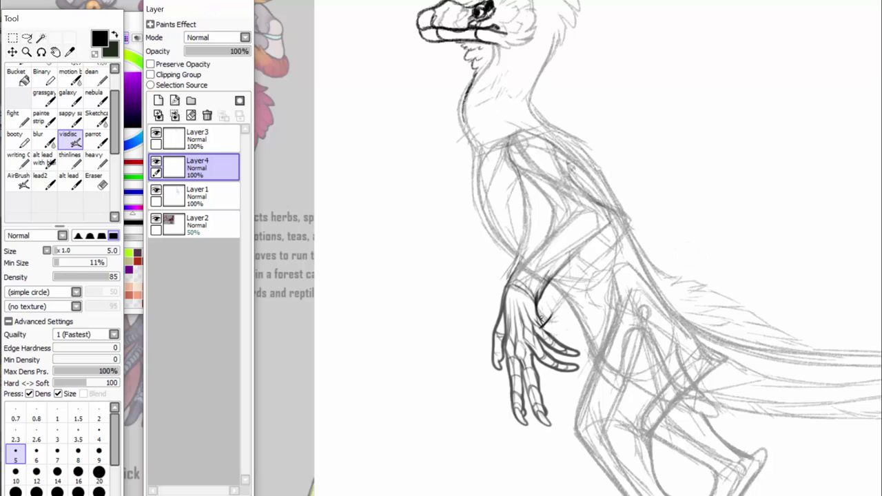
{"action": "left_click", "coordinate": [192, 51]}
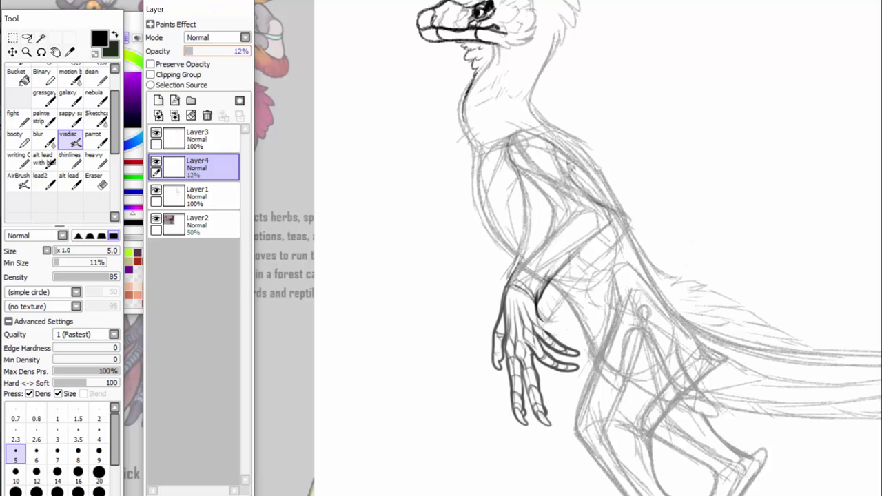
{"action": "left_click", "coordinate": [210, 51]}
{"action": "left_click_drag", "start_coordinate": [208, 52], "coordinate": [211, 51]}
{"action": "left_click", "coordinate": [174, 115]}
Examine the sketch's legs, feet, tail and upper body alongside the reference picture.
{"action": "scroll", "coordinate": [568, 249], "scroll_direction": "up", "scroll_amount": 3}
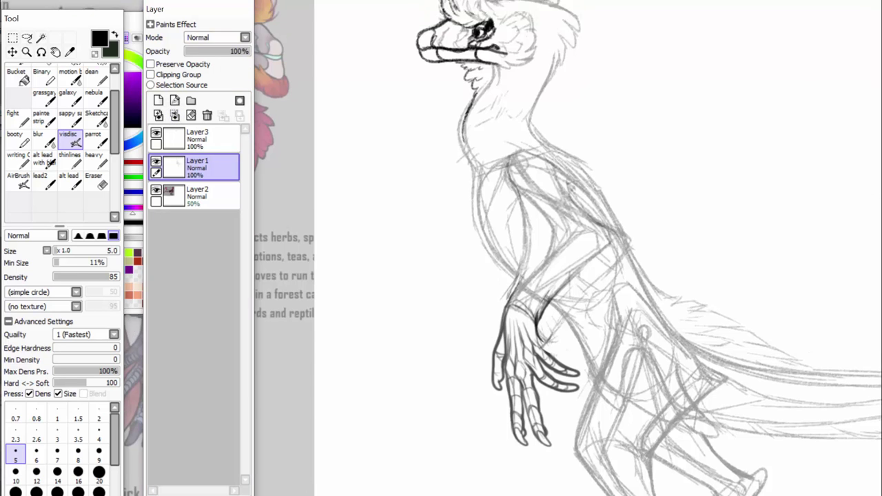
{"action": "scroll", "coordinate": [568, 262], "scroll_direction": "right", "scroll_amount": 10}
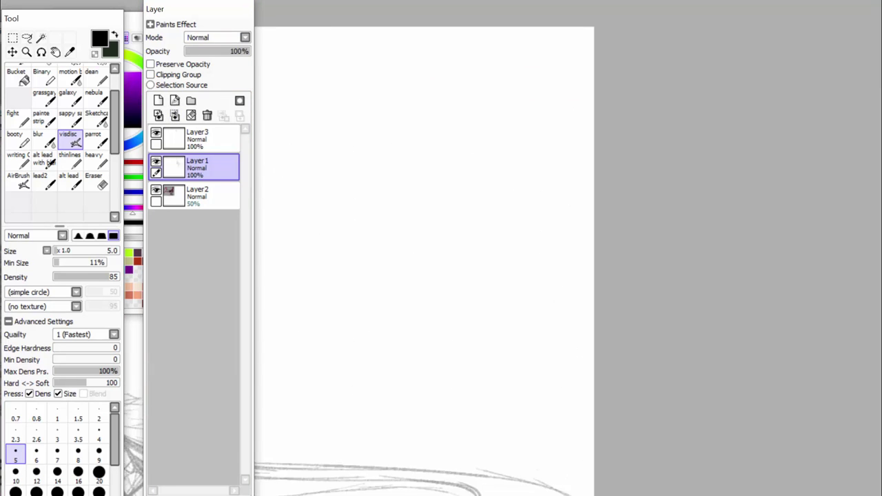
{"action": "scroll", "coordinate": [568, 262], "scroll_direction": "left", "scroll_amount": 8}
{"action": "scroll", "coordinate": [568, 262], "scroll_direction": "down", "scroll_amount": 3}
{"action": "scroll", "coordinate": [568, 249], "scroll_direction": "down", "scroll_amount": 10}
{"action": "scroll", "coordinate": [568, 248], "scroll_direction": "up", "scroll_amount": 9}
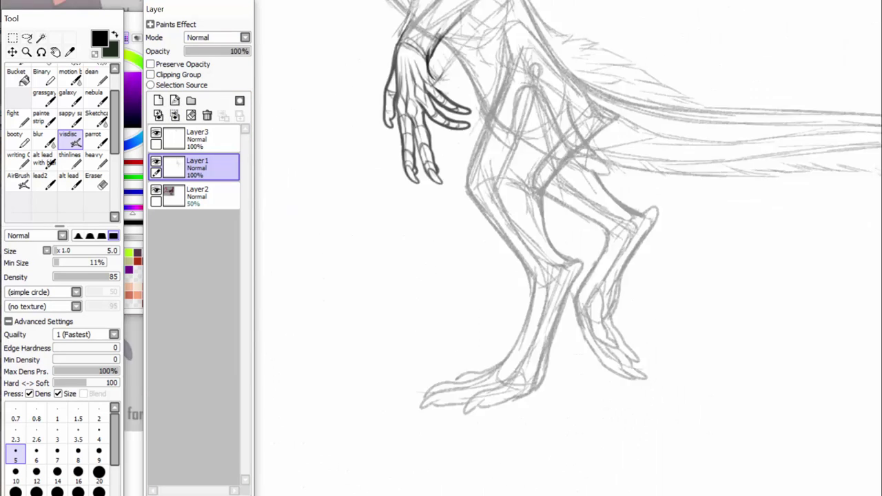
{"action": "scroll", "coordinate": [568, 248], "scroll_direction": "down", "scroll_amount": 3}
{"action": "scroll", "coordinate": [568, 249], "scroll_direction": "left", "scroll_amount": 10}
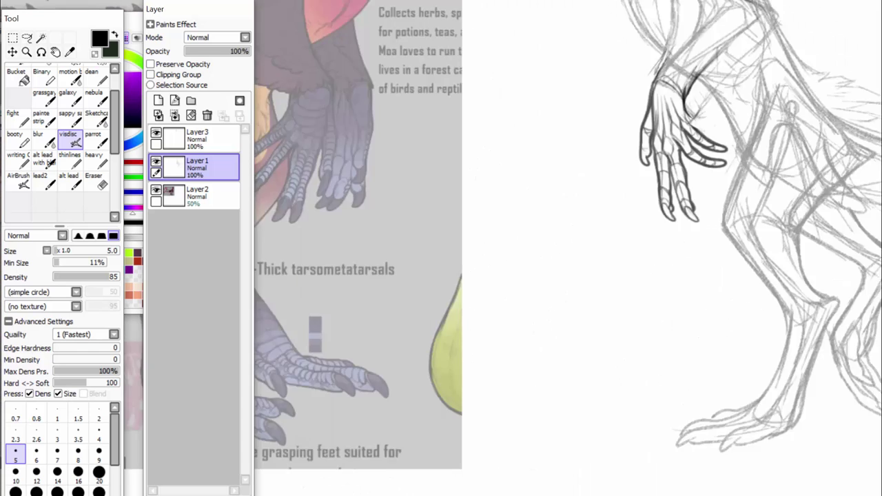
{"action": "scroll", "coordinate": [612, 488], "scroll_direction": "right", "scroll_amount": 10}
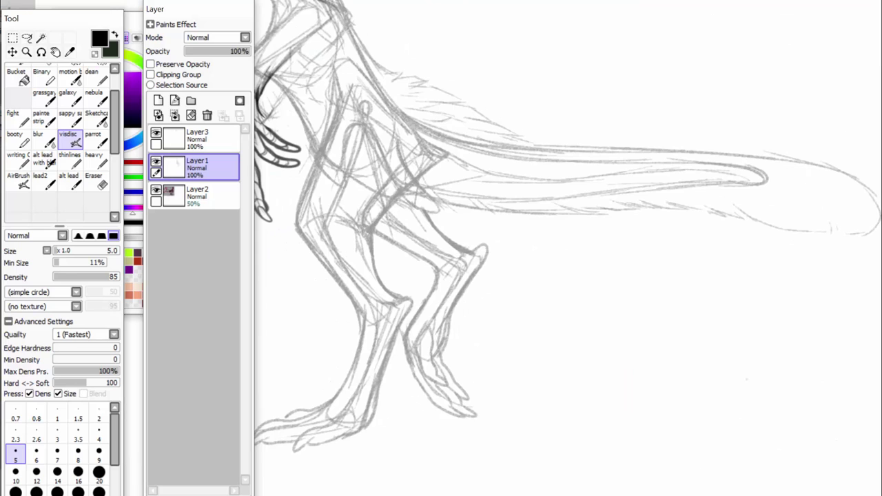
{"action": "scroll", "coordinate": [490, 480], "scroll_direction": "up", "scroll_amount": 3}
{"action": "scroll", "coordinate": [490, 481], "scroll_direction": "left", "scroll_amount": 3}
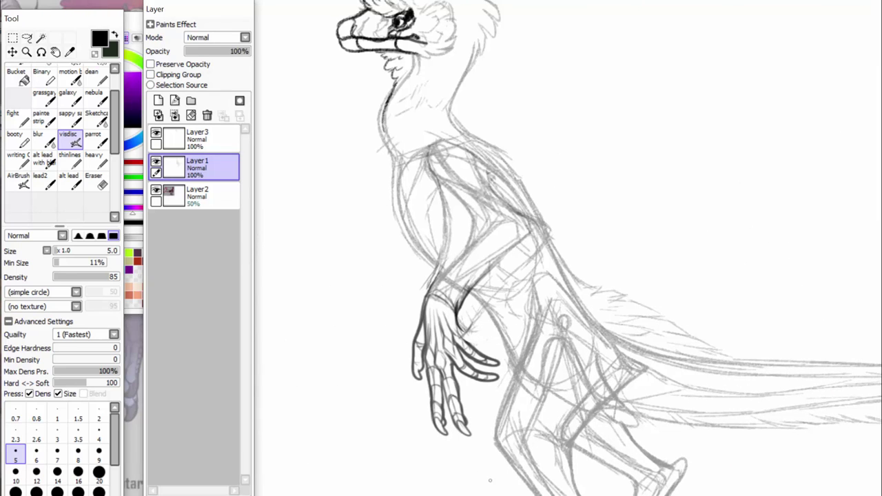
{"action": "scroll", "coordinate": [494, 461], "scroll_direction": "up", "scroll_amount": 2}
{"action": "left_click", "coordinate": [207, 139]}
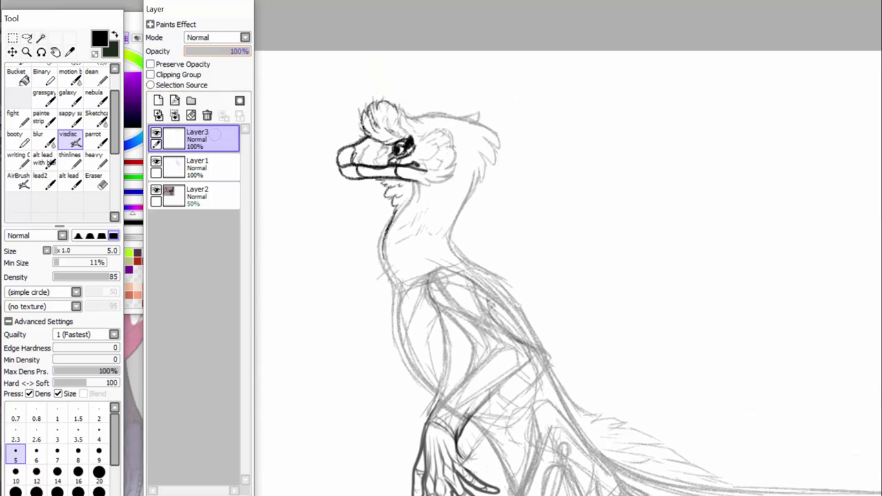
{"action": "left_click_drag", "start_coordinate": [247, 51], "coordinate": [192, 51]}
{"action": "double_click", "coordinate": [197, 165]}
{"action": "left_click", "coordinate": [535, 207]}
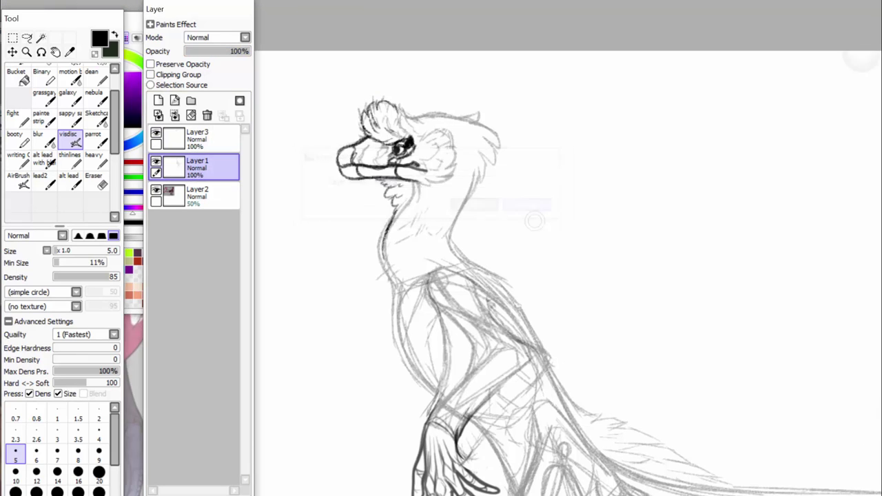
Erase part of the linework at the corner of the beak on Layer1.
{"action": "left_click", "coordinate": [96, 180]}
{"action": "mouse_move", "coordinate": [401, 163]}
{"action": "left_mouse_down"}
{"action": "mouse_move", "coordinate": [428, 171]}
{"action": "mouse_move", "coordinate": [419, 169]}
{"action": "left_mouse_up"}
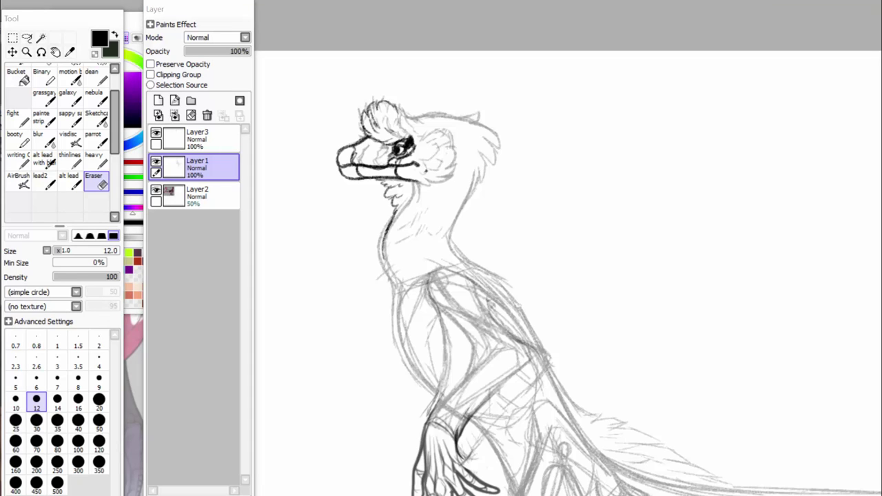
{"action": "key", "text": "super+s"}
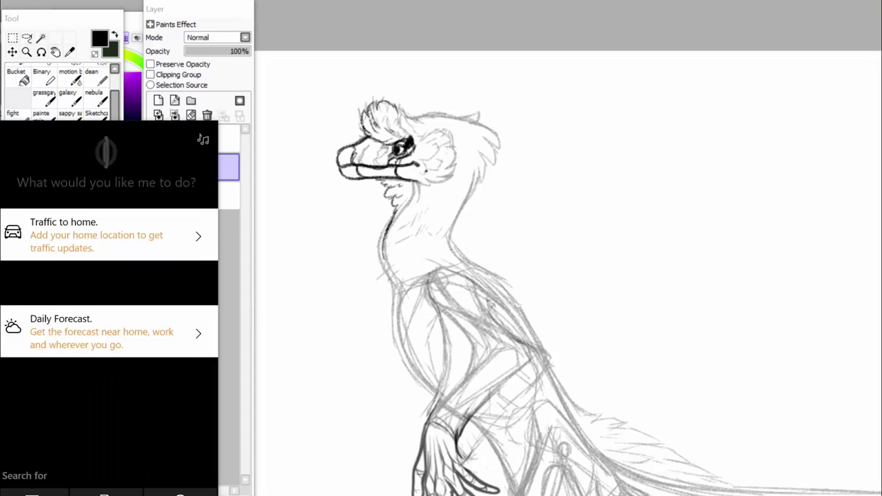
{"action": "type", "text": "con"}
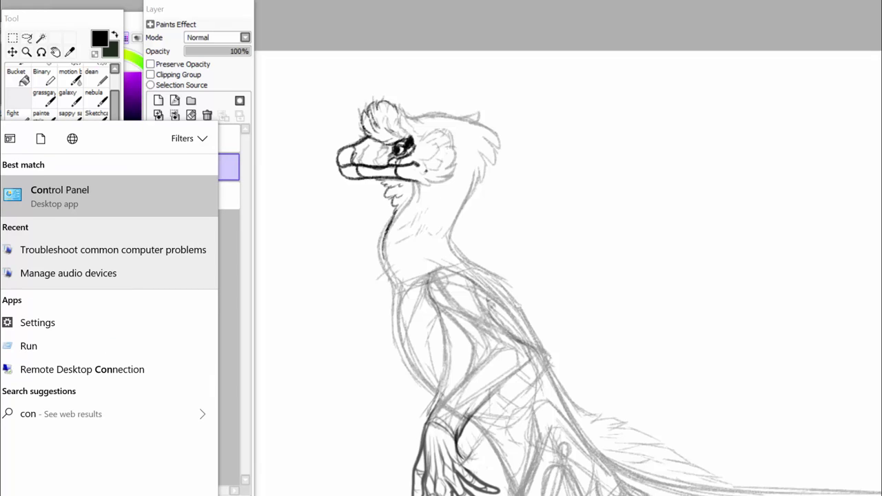
{"action": "key", "text": "BackSpace"}
{"action": "key", "text": "BackSpace"}
{"action": "key", "text": "BackSpace"}
{"action": "key", "text": "Escape"}
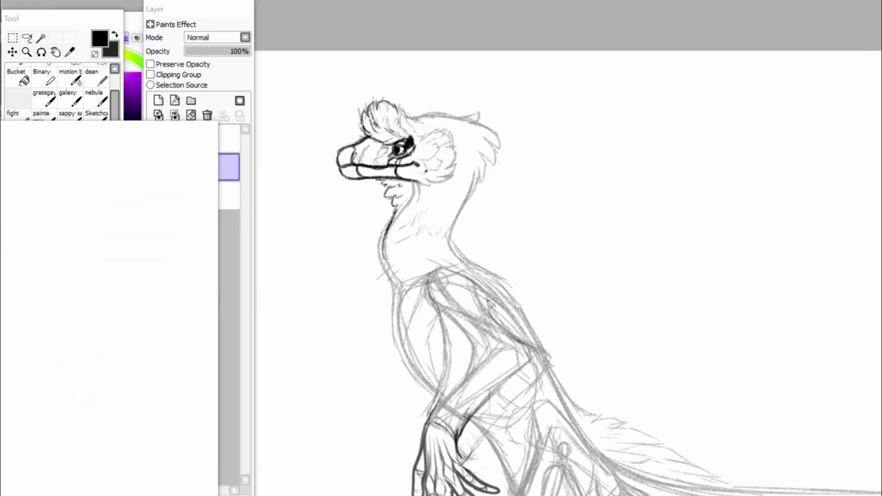
Search Windows for Device Manager and open it.
{"action": "type", "text": "device"}
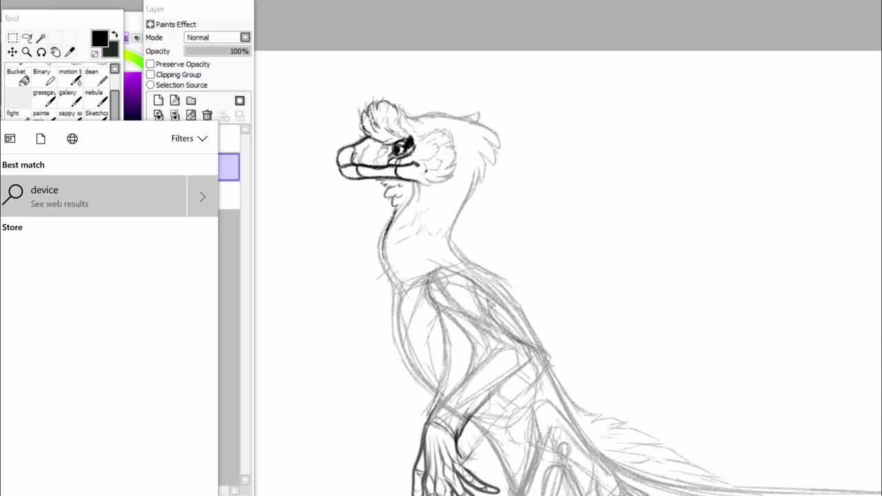
{"action": "type", "text": "man"}
{"action": "left_click", "coordinate": [1, 138]}
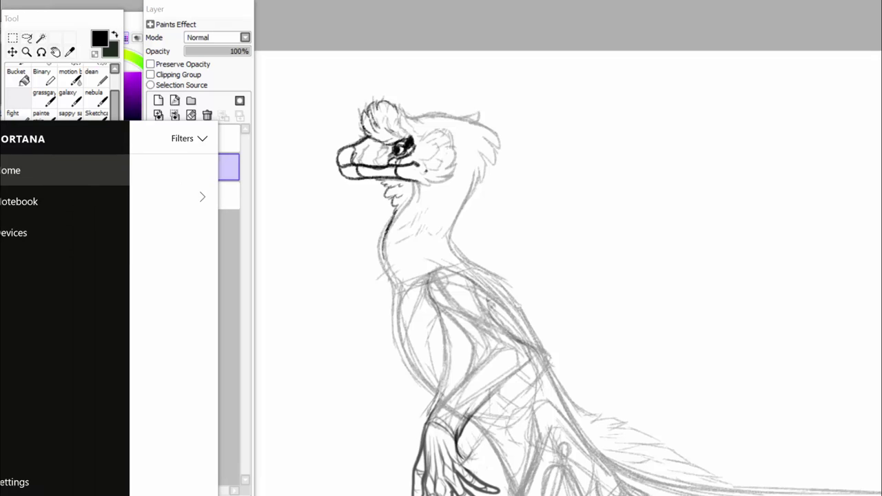
{"action": "left_click", "coordinate": [11, 170]}
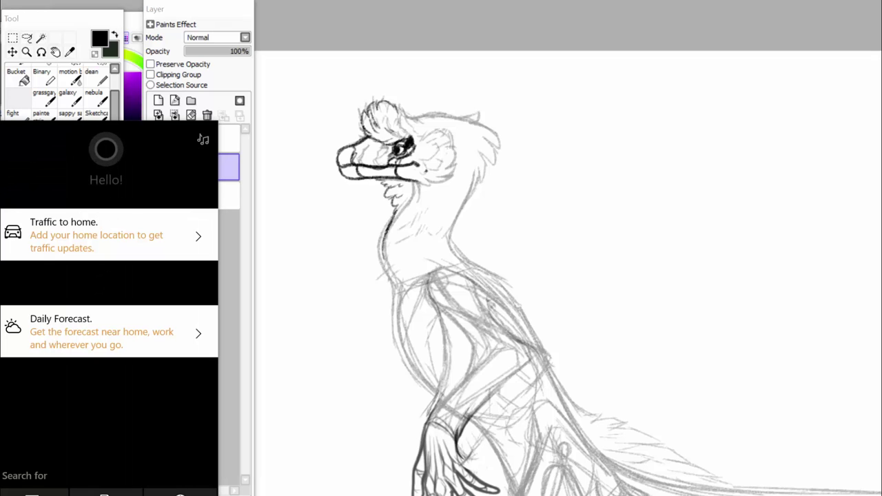
{"action": "type", "text": "dev"}
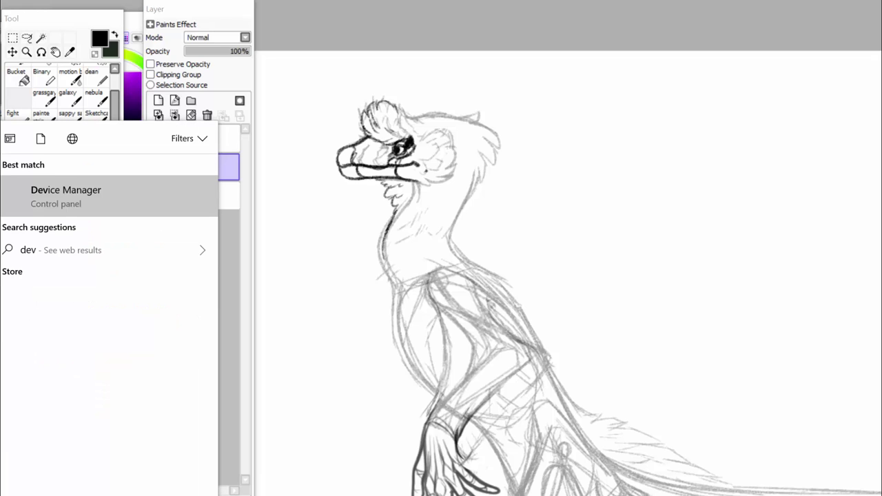
{"action": "type", "text": "uc"}
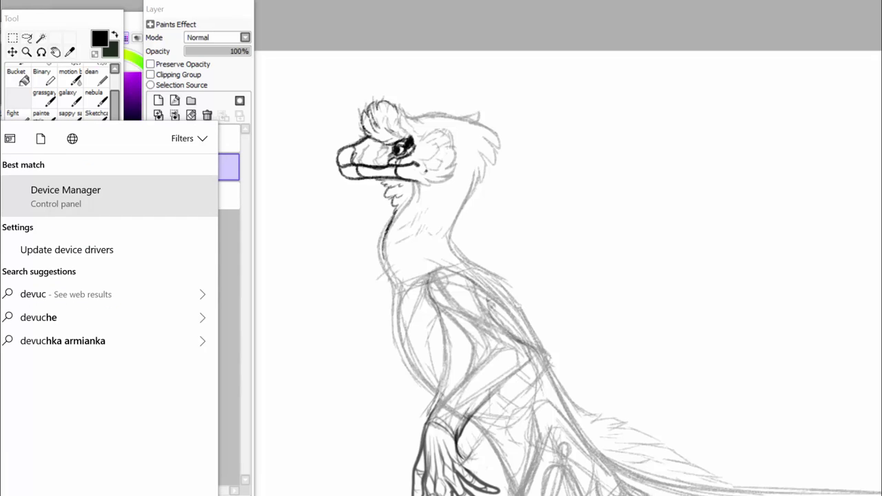
{"action": "left_click", "coordinate": [297, 201]}
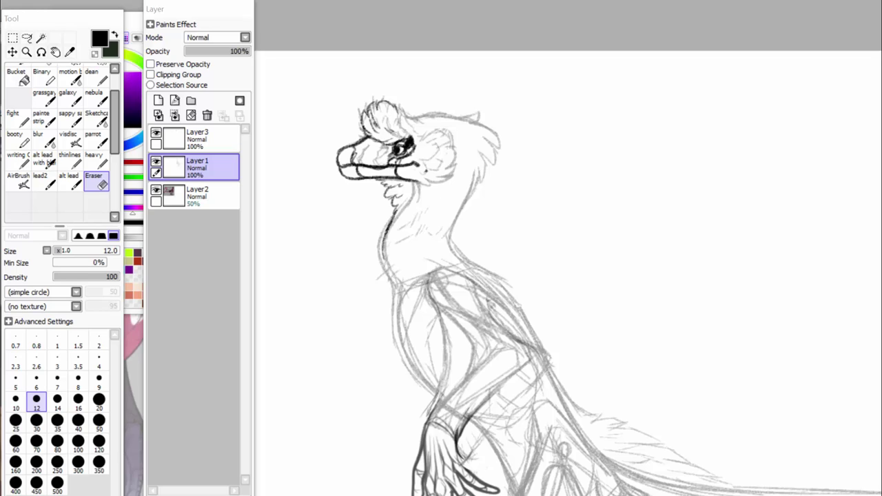
{"action": "right_click", "coordinate": [441, 495]}
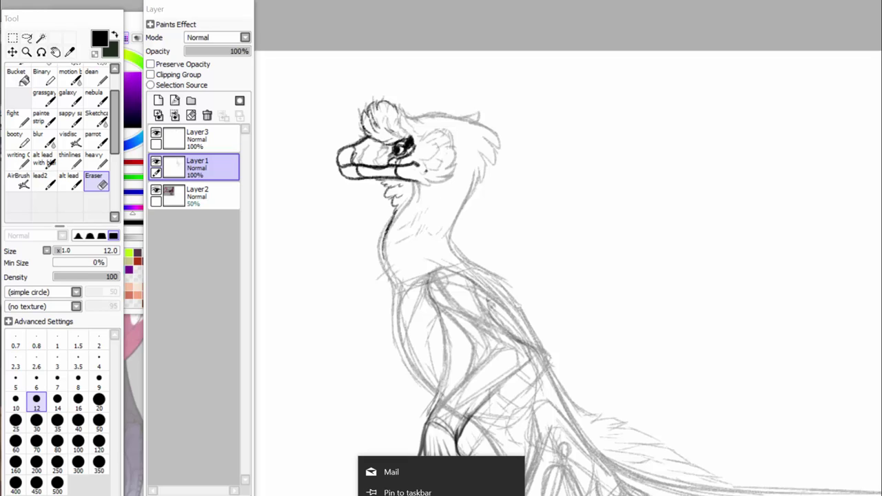
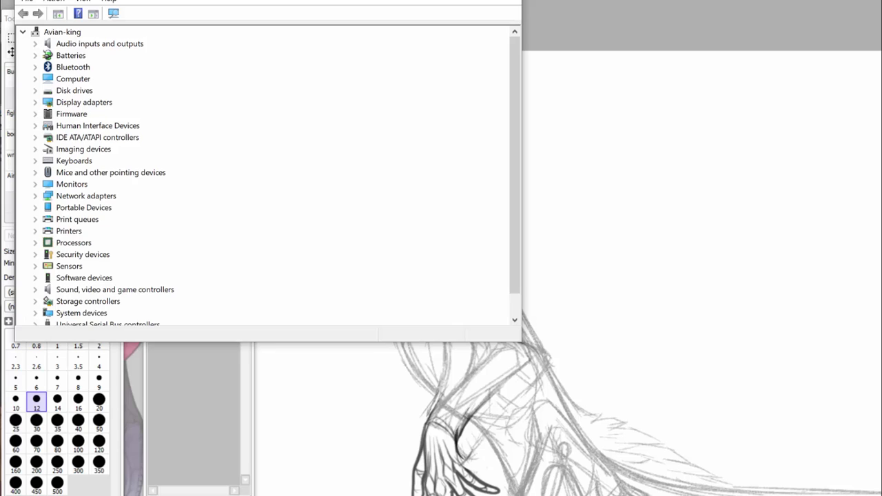
Disable the HID-compliant touch screen under Human Interface Devices and return to the drawing.
{"action": "double_click", "coordinate": [97, 126]}
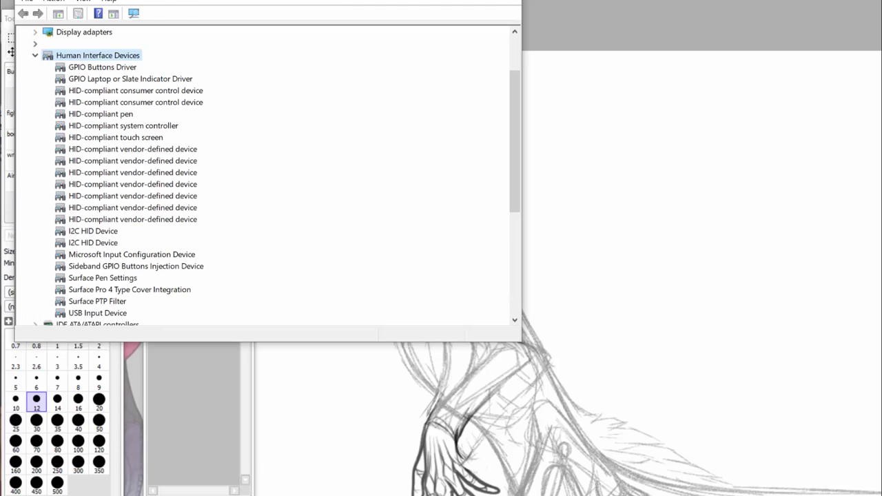
{"action": "right_click", "coordinate": [115, 137]}
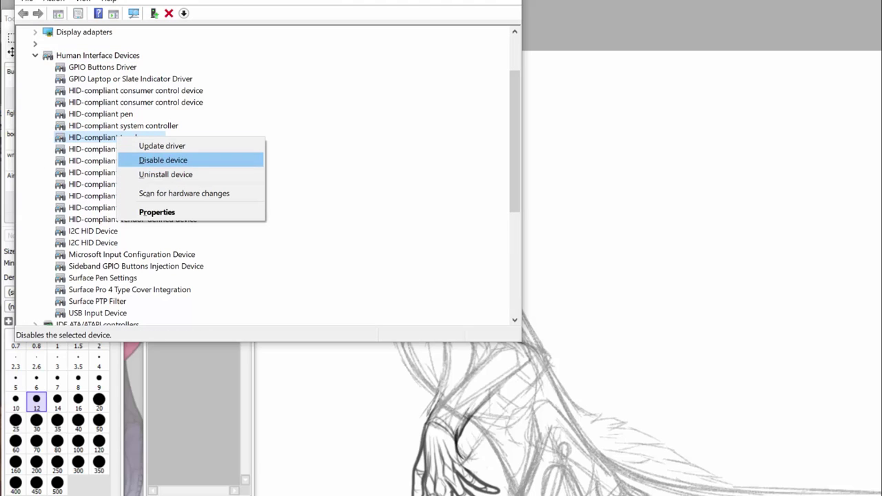
{"action": "left_click", "coordinate": [163, 160]}
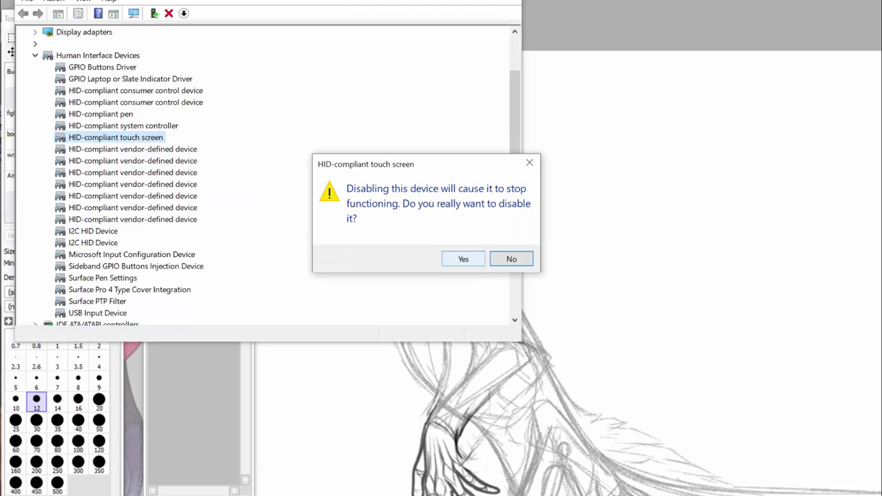
{"action": "left_click", "coordinate": [464, 259]}
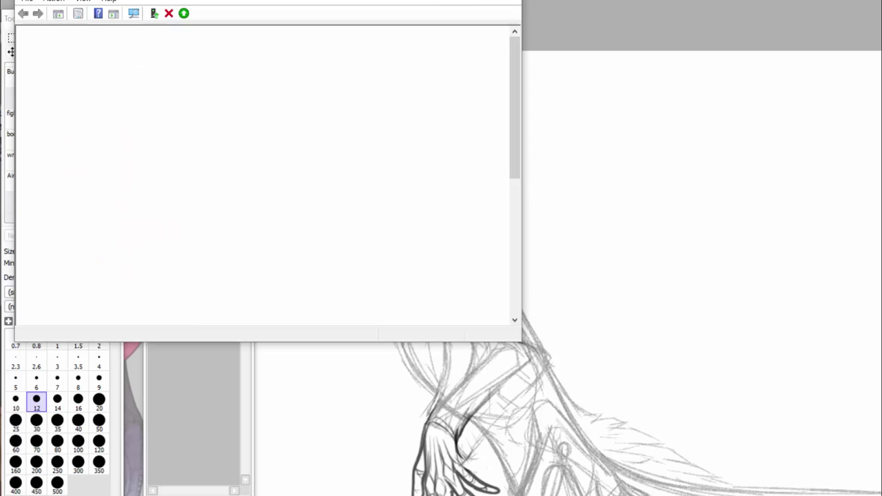
{"action": "left_click", "coordinate": [442, 0]}
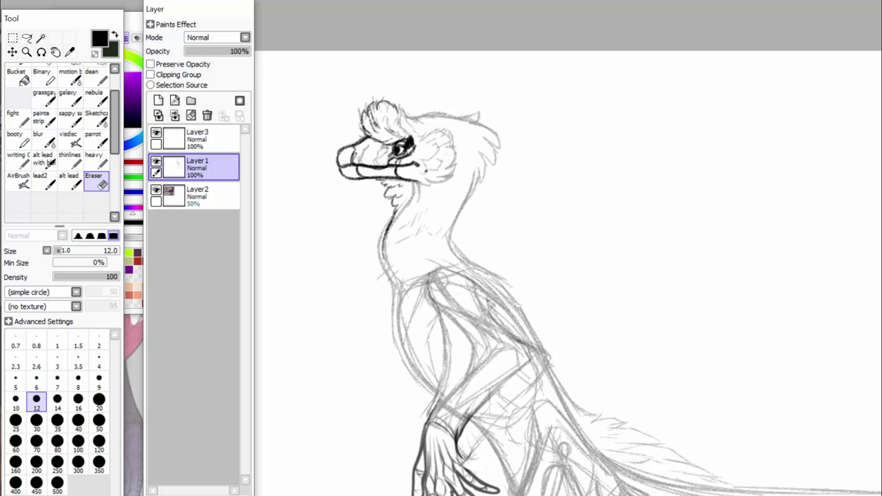
Compare the sketched hand and legs with those in the reference picture.
{"action": "scroll", "coordinate": [568, 276], "scroll_direction": "down", "scroll_amount": 10}
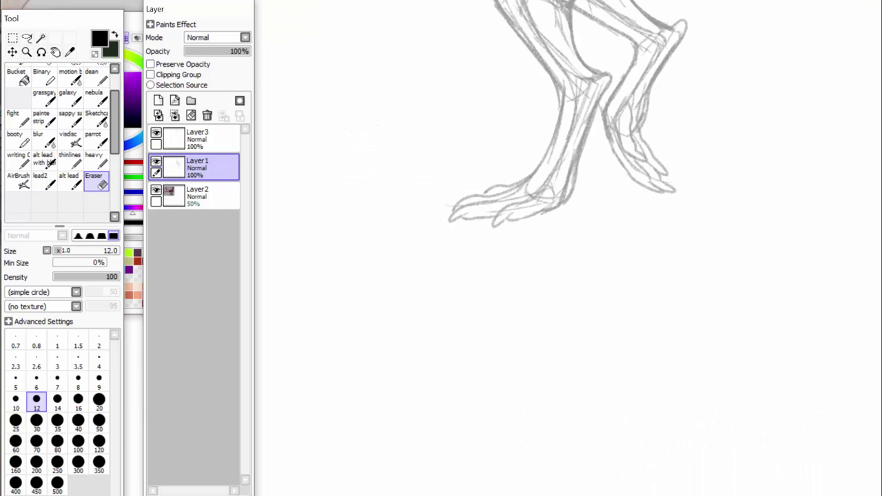
{"action": "scroll", "coordinate": [568, 276], "scroll_direction": "up", "scroll_amount": 7}
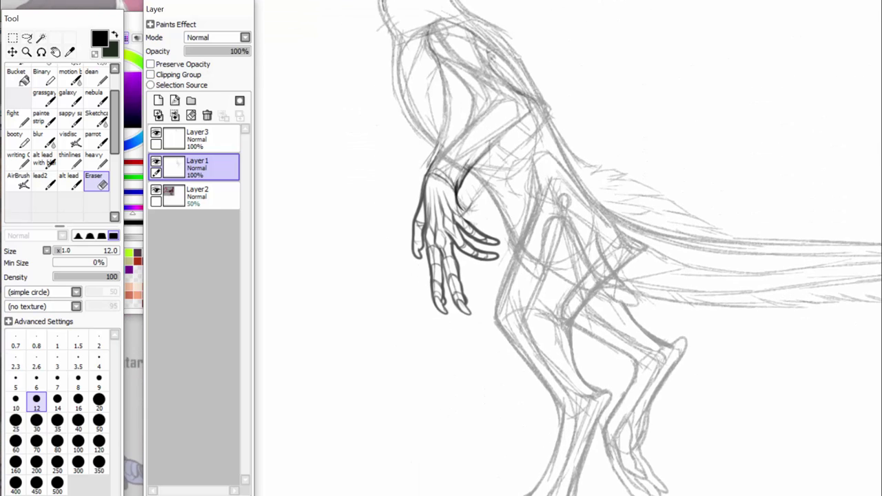
{"action": "scroll", "coordinate": [568, 276], "scroll_direction": "left", "scroll_amount": 8}
{"action": "scroll", "coordinate": [568, 276], "scroll_direction": "right", "scroll_amount": 1}
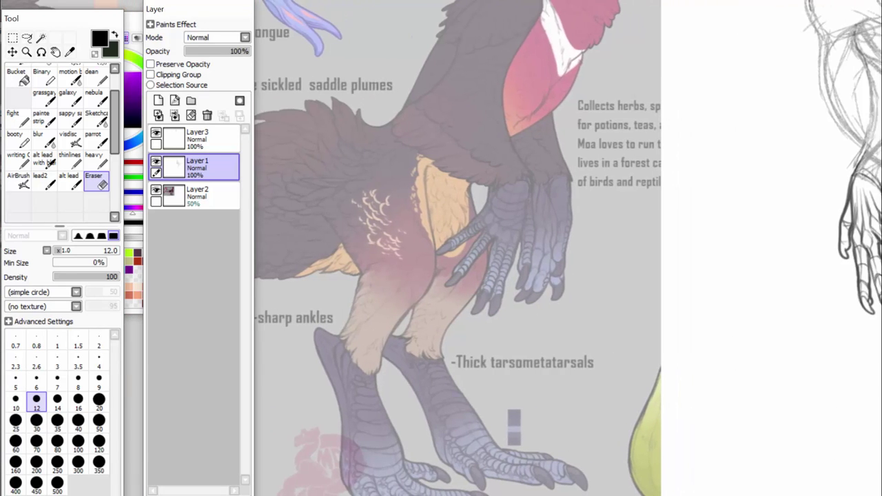
{"action": "scroll", "coordinate": [568, 248], "scroll_direction": "right", "scroll_amount": 12}
{"action": "scroll", "coordinate": [568, 248], "scroll_direction": "left", "scroll_amount": 9}
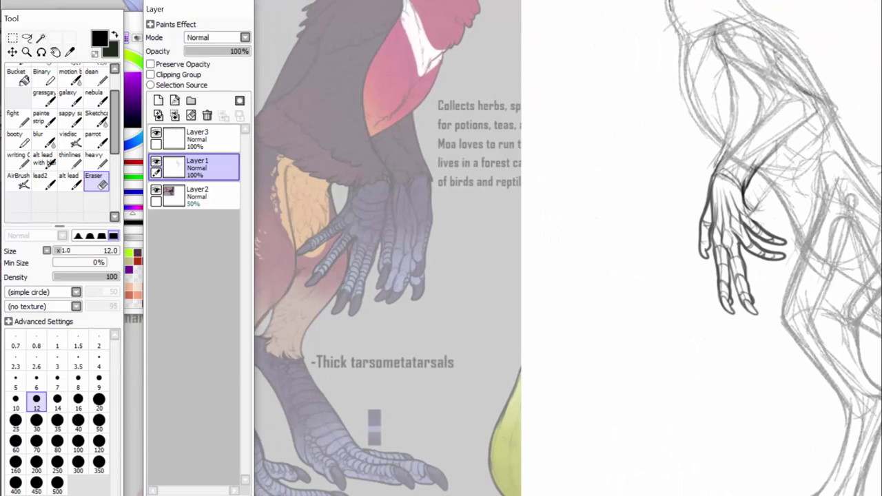
{"action": "scroll", "coordinate": [529, 468], "scroll_direction": "right", "scroll_amount": 5}
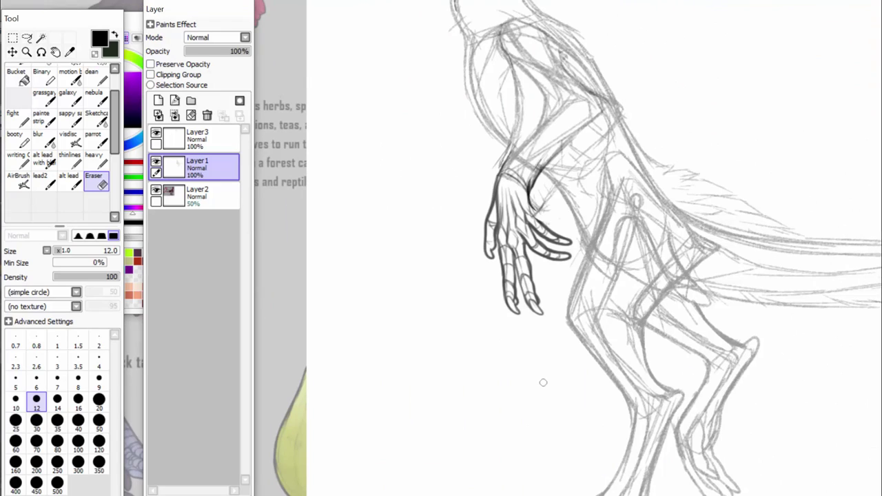
Lasso the hand's two inner fingers beside the thigh on Layer1, move them slightly downward and clear the selection.
{"action": "left_click", "coordinate": [26, 37]}
{"action": "mouse_move", "coordinate": [554, 281]}
{"action": "left_mouse_down"}
{"action": "mouse_move", "coordinate": [568, 221]}
{"action": "mouse_move", "coordinate": [576, 255]}
{"action": "left_mouse_up"}
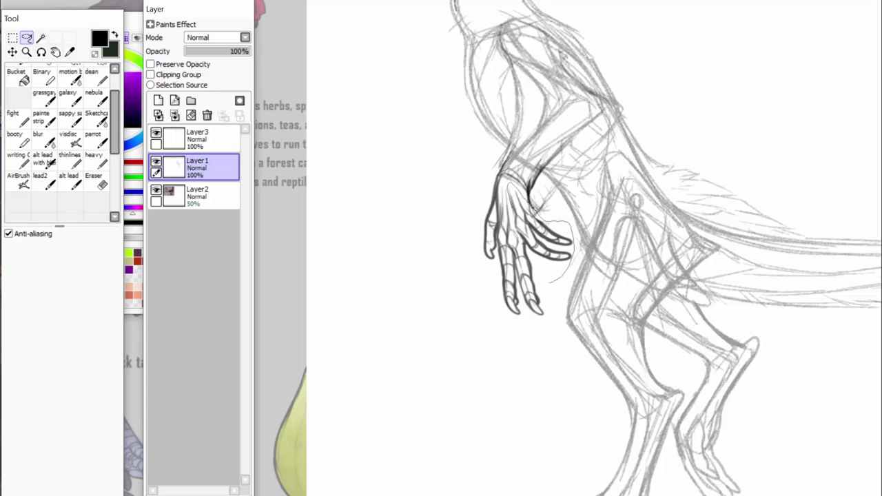
{"action": "key", "text": "super"}
{"action": "key", "text": "super"}
{"action": "mouse_move", "coordinate": [552, 286]}
{"action": "left_mouse_down"}
{"action": "mouse_move", "coordinate": [575, 240]}
{"action": "mouse_move", "coordinate": [538, 219]}
{"action": "mouse_move", "coordinate": [512, 186]}
{"action": "mouse_move", "coordinate": [510, 228]}
{"action": "mouse_move", "coordinate": [552, 283]}
{"action": "left_mouse_up"}
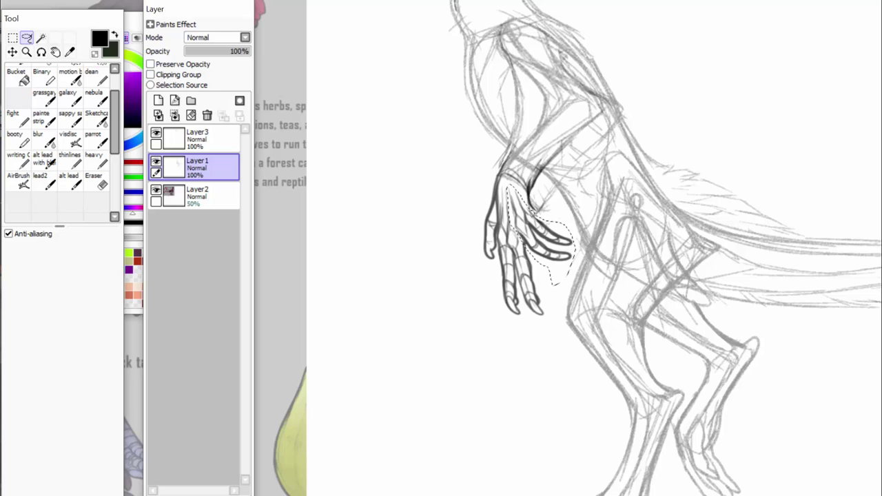
{"action": "key", "text": "m"}
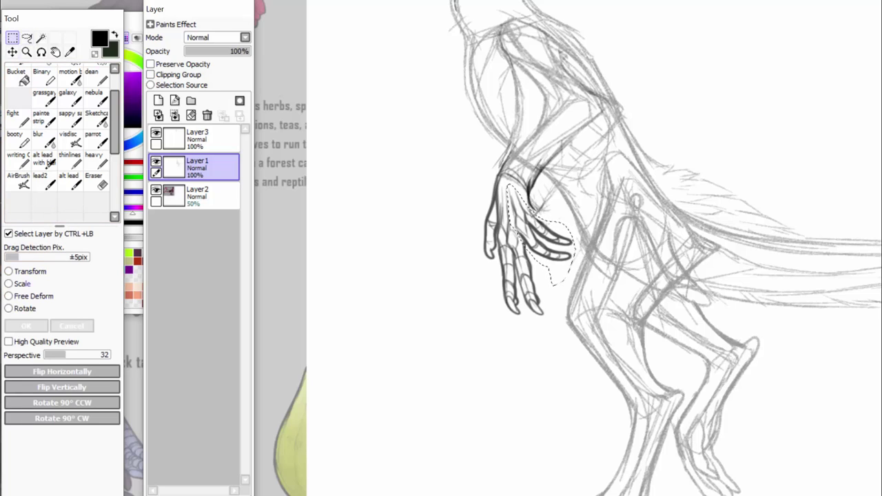
{"action": "left_click", "coordinate": [13, 53]}
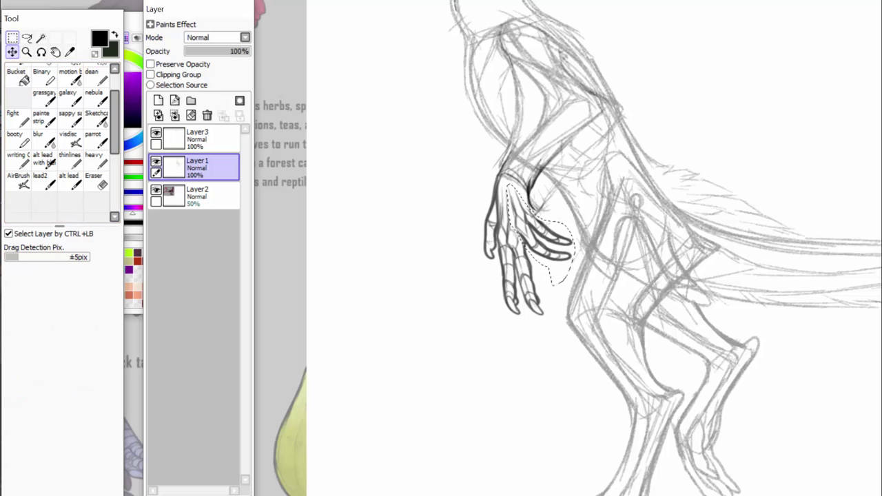
{"action": "mouse_move", "coordinate": [542, 238]}
{"action": "left_mouse_down"}
{"action": "mouse_move", "coordinate": [552, 247]}
{"action": "mouse_move", "coordinate": [546, 251]}
{"action": "left_mouse_up"}
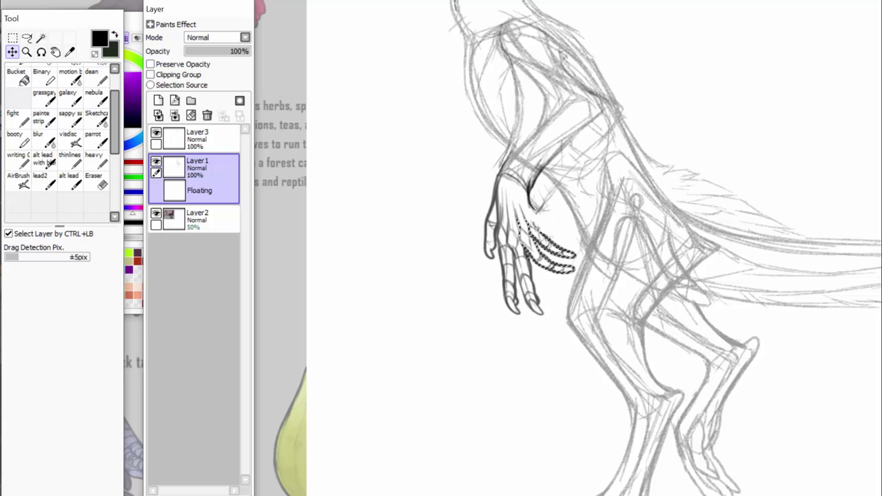
{"action": "left_click", "coordinate": [145, 0]}
{"action": "left_click", "coordinate": [158, 0]}
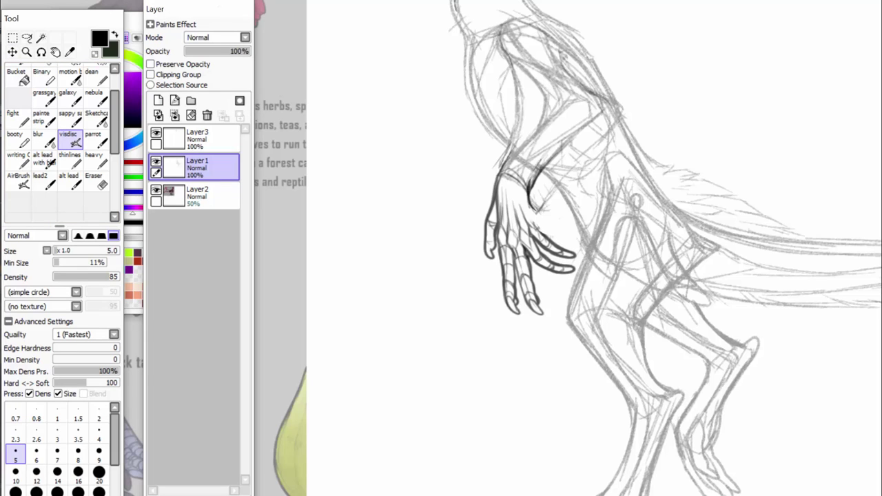
On a new layer above Layer1, draw a visdisc stroke joining the wrist to the moved fingers, set its opacity to 67% and merge it down.
{"action": "left_click", "coordinate": [158, 101]}
{"action": "scroll", "coordinate": [568, 248], "scroll_direction": "up", "scroll_amount": 1}
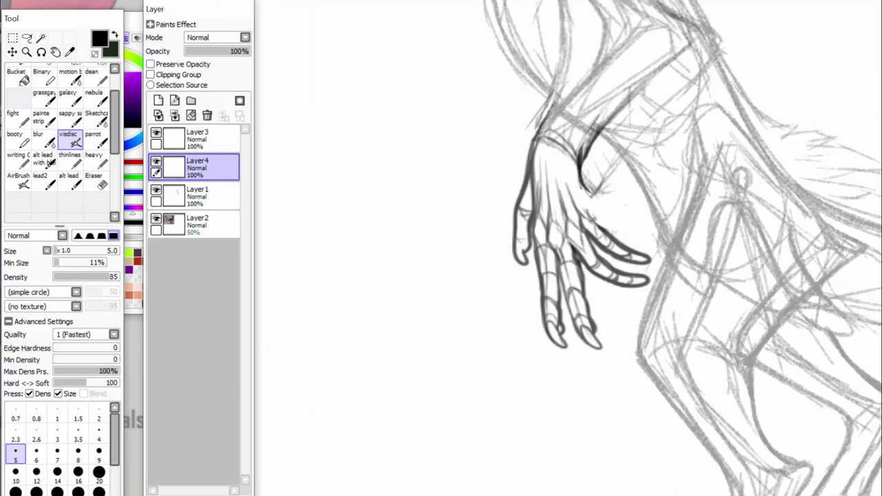
{"action": "scroll", "coordinate": [641, 216], "scroll_direction": "up", "scroll_amount": 1}
{"action": "left_click_drag", "start_coordinate": [652, 213], "coordinate": [630, 122]}
{"action": "left_click_drag", "start_coordinate": [643, 198], "coordinate": [671, 230]}
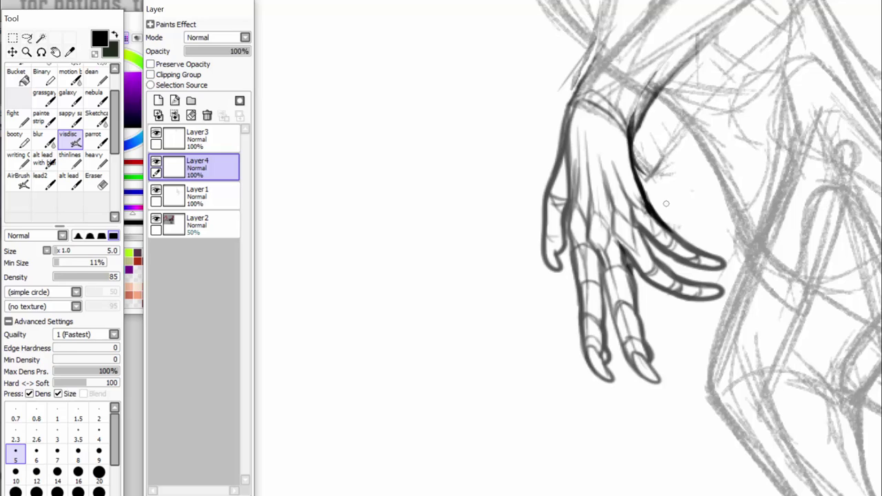
{"action": "left_click_drag", "start_coordinate": [210, 51], "coordinate": [229, 51]}
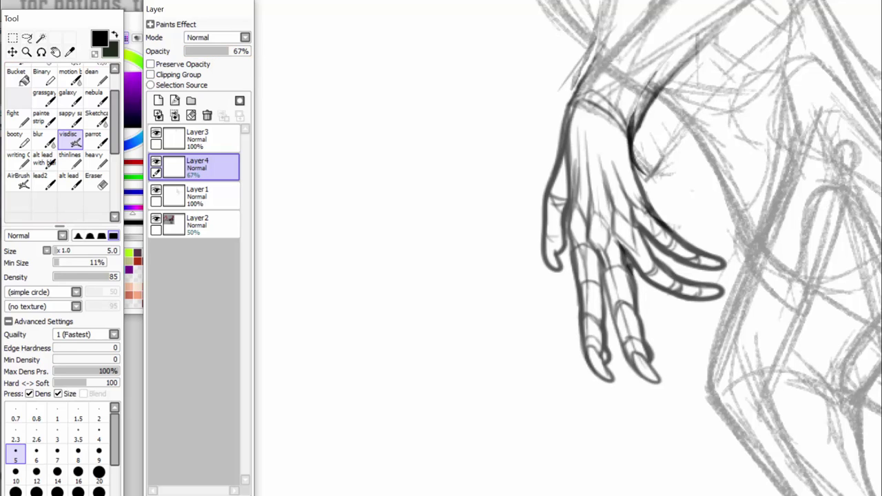
{"action": "left_click", "coordinate": [175, 115]}
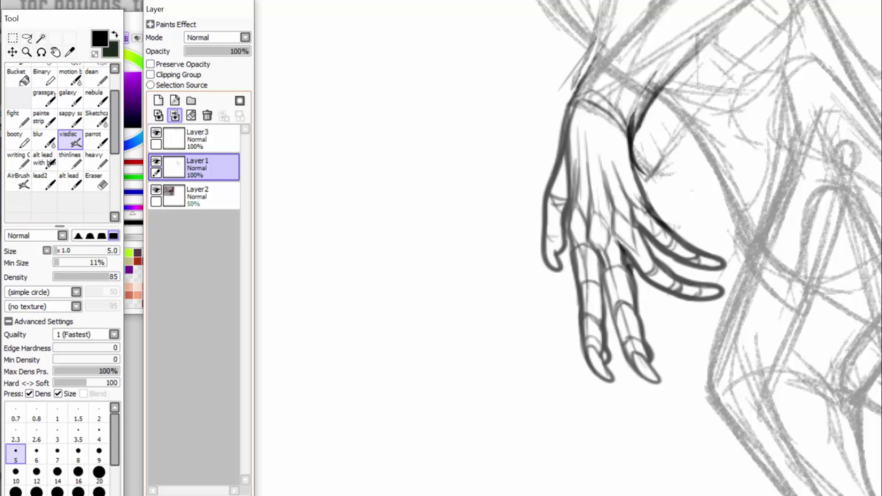
Lower Layer3's opacity to 61% and check the whole sketch beside the reference.
{"action": "scroll", "coordinate": [568, 248], "scroll_direction": "down", "scroll_amount": 2}
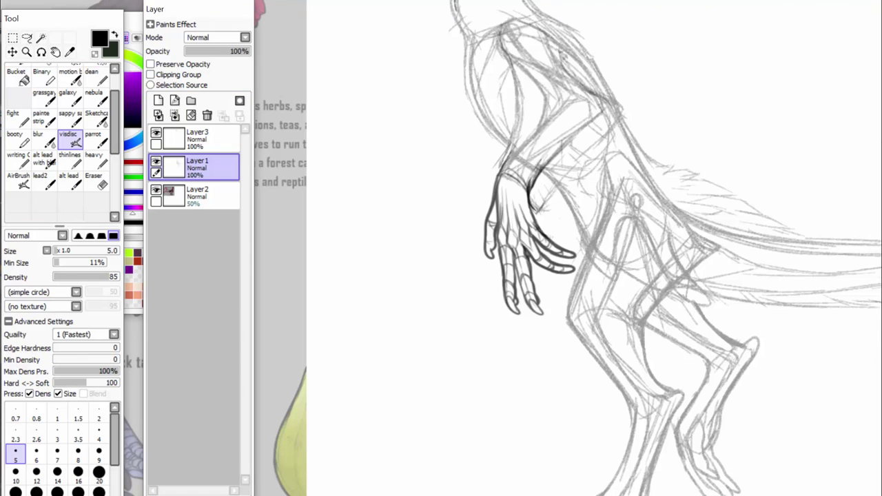
{"action": "left_click_drag", "start_coordinate": [880, 227], "coordinate": [880, 141]}
{"action": "left_click", "coordinate": [197, 138]}
{"action": "mouse_move", "coordinate": [241, 51]}
{"action": "left_mouse_down"}
{"action": "mouse_move", "coordinate": [197, 51]}
{"action": "mouse_move", "coordinate": [224, 51]}
{"action": "left_mouse_up"}
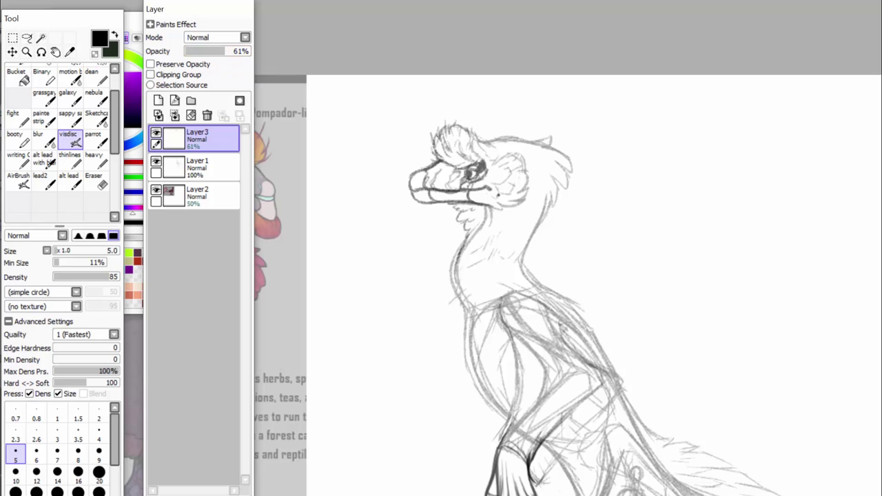
{"action": "scroll", "coordinate": [441, 249], "scroll_direction": "up", "scroll_amount": 4}
{"action": "scroll", "coordinate": [442, 248], "scroll_direction": "down", "scroll_amount": 6}
{"action": "scroll", "coordinate": [433, 246], "scroll_direction": "down", "scroll_amount": 3}
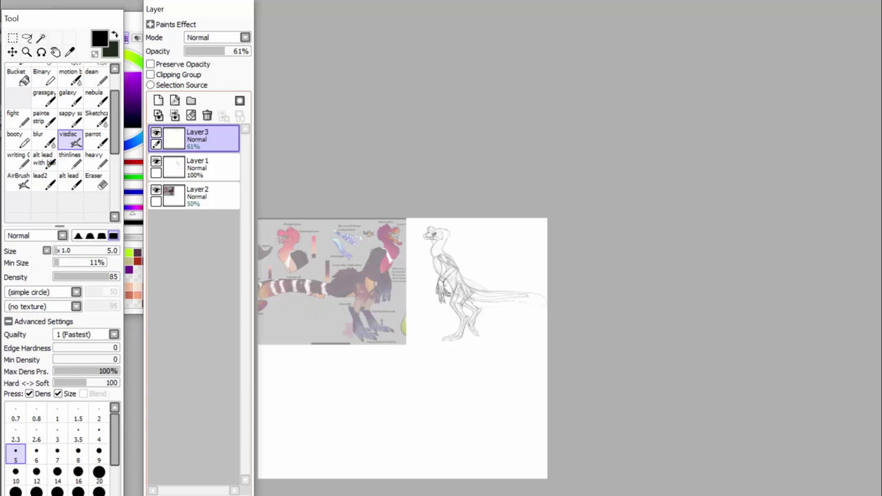
Merge Layer3 down into Layer1.
{"action": "left_click", "coordinate": [175, 115]}
{"action": "scroll", "coordinate": [427, 247], "scroll_direction": "up", "scroll_amount": 3}
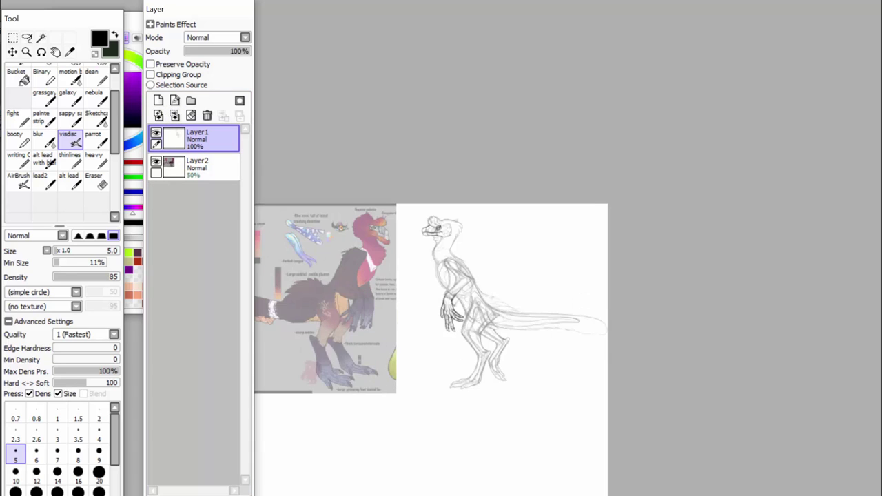
{"action": "scroll", "coordinate": [462, 280], "scroll_direction": "down", "scroll_amount": 2}
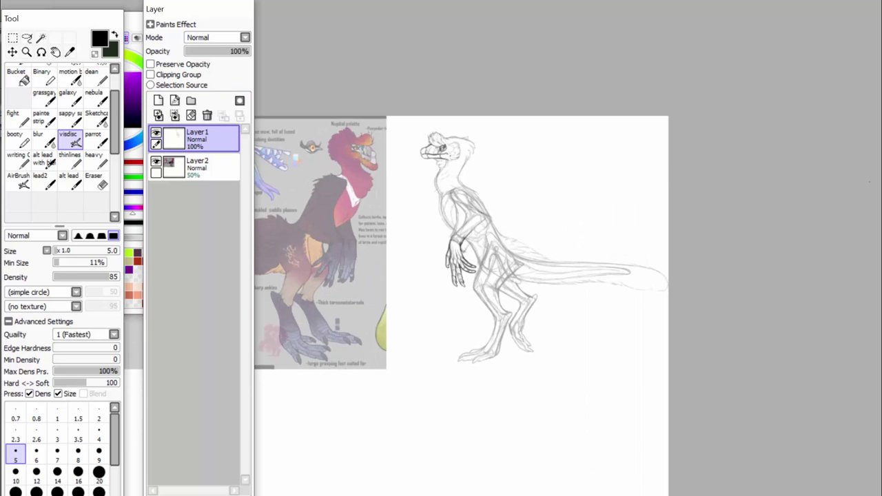
Scale up the whole Layer1 sketch, shift it toward the reference picture so the head overlaps the reference's head, and apply the transform.
{"action": "key", "text": "ctrl+t"}
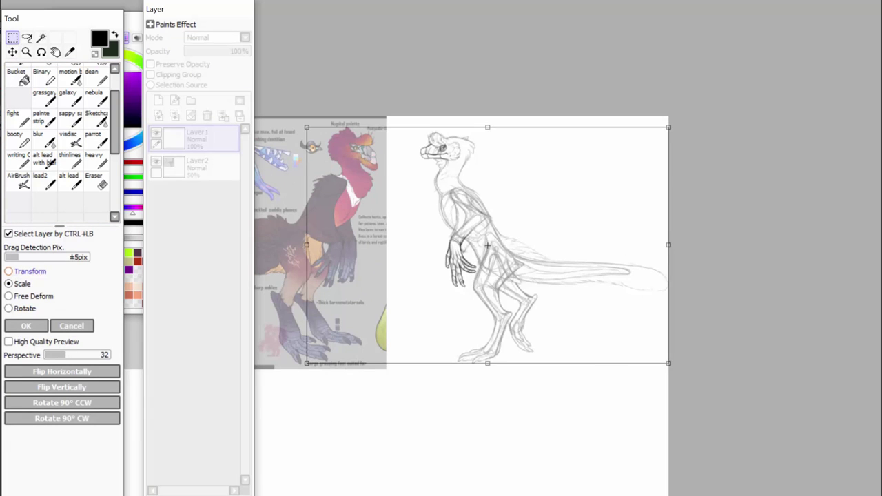
{"action": "left_click_drag", "start_coordinate": [487, 245], "coordinate": [387, 285]}
{"action": "left_click_drag", "start_coordinate": [569, 167], "coordinate": [595, 149]}
{"action": "left_click_drag", "start_coordinate": [401, 277], "coordinate": [416, 268]}
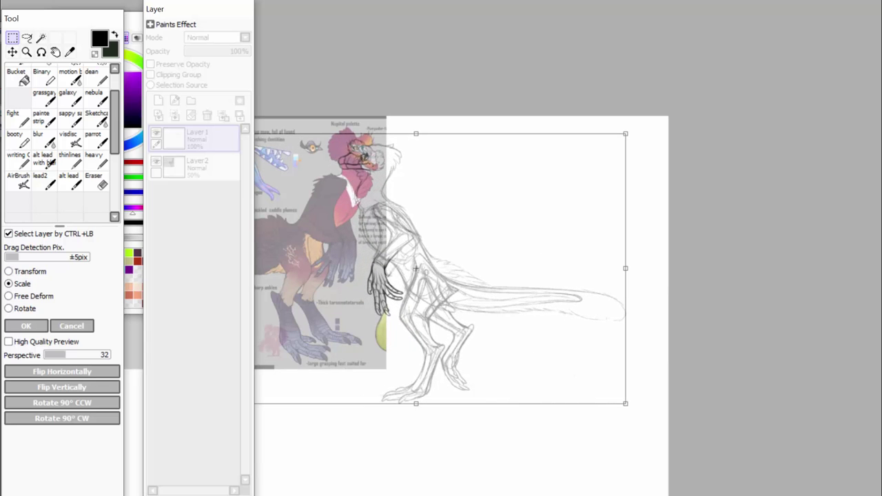
{"action": "key", "text": "Return"}
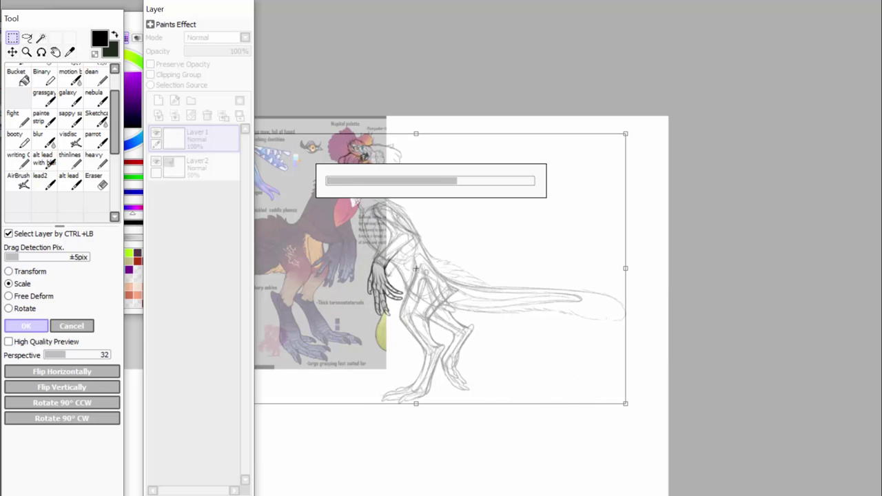
{"action": "scroll", "coordinate": [416, 268], "scroll_direction": "down", "scroll_amount": 5}
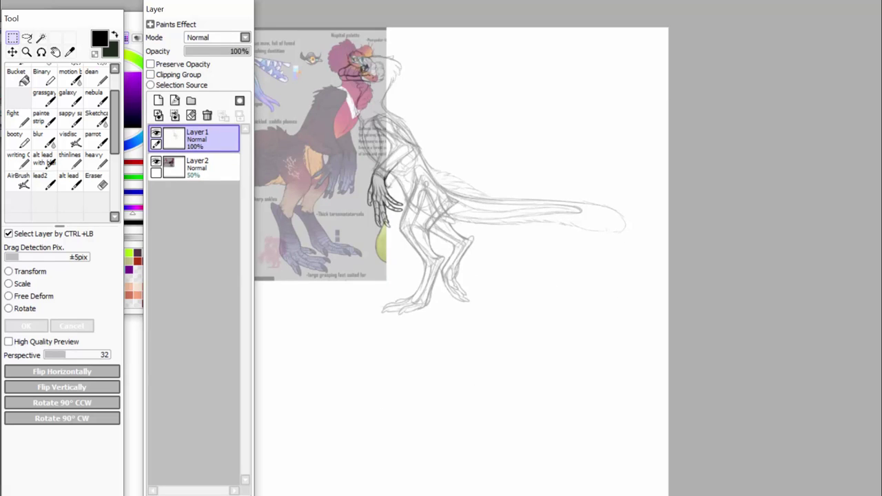
{"action": "key", "text": "Down"}
{"action": "key", "text": "Left"}
{"action": "key", "text": "Left"}
{"action": "key", "text": "ctrl+d"}
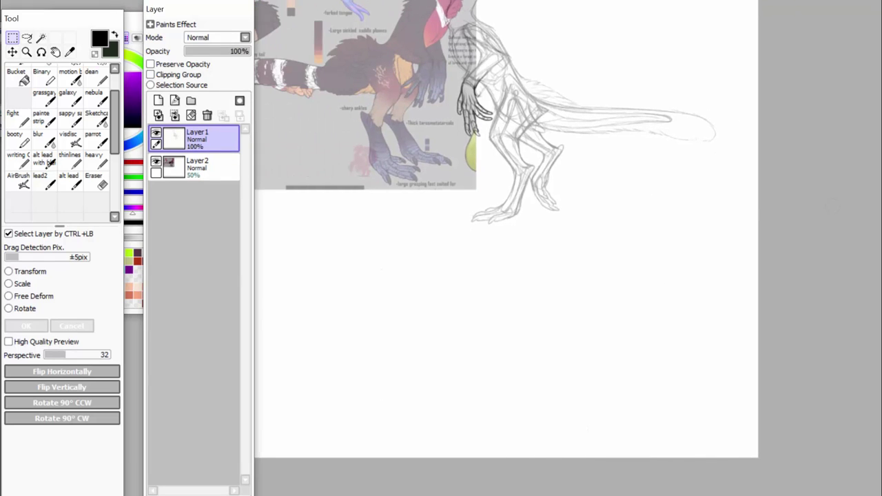
{"action": "key", "text": "Up"}
{"action": "scroll", "coordinate": [506, 248], "scroll_direction": "up", "scroll_amount": 5}
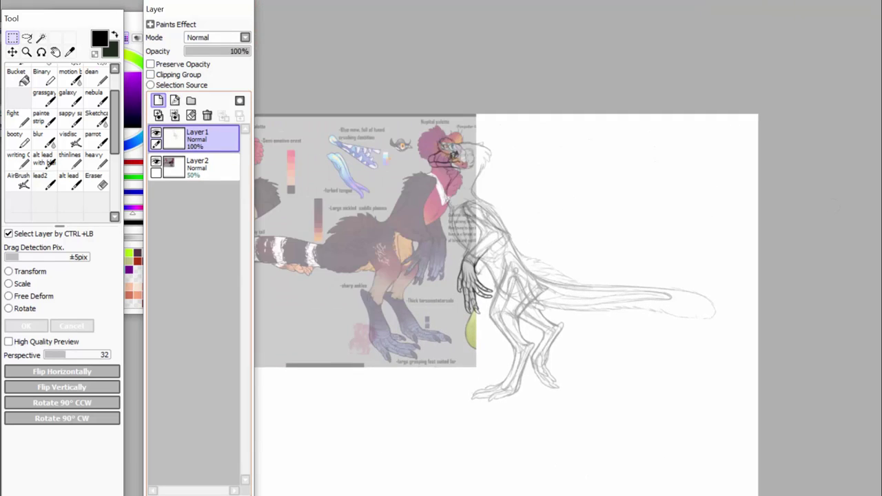
Move the Layer1 sketch slightly farther down over the reference picture and lower Layer2's opacity to 23%.
{"action": "left_click", "coordinate": [12, 52]}
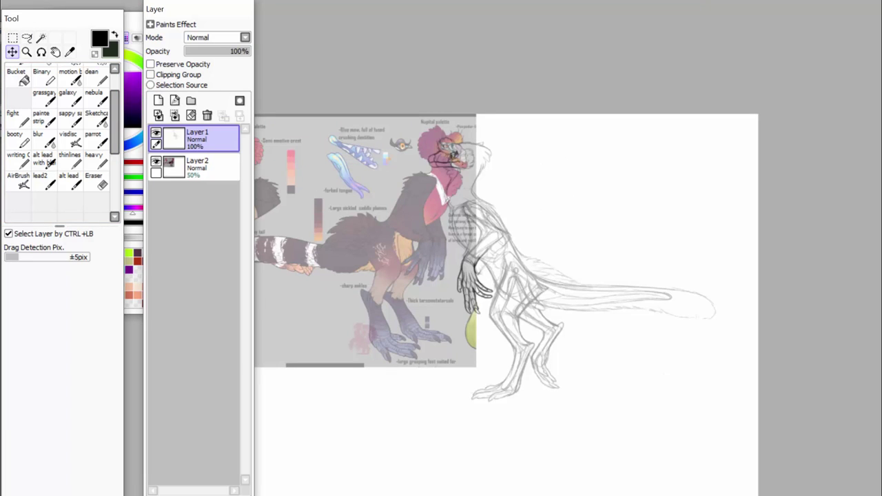
{"action": "mouse_move", "coordinate": [524, 276]}
{"action": "left_mouse_down"}
{"action": "mouse_move", "coordinate": [537, 275]}
{"action": "mouse_move", "coordinate": [480, 288]}
{"action": "mouse_move", "coordinate": [492, 294]}
{"action": "left_mouse_up"}
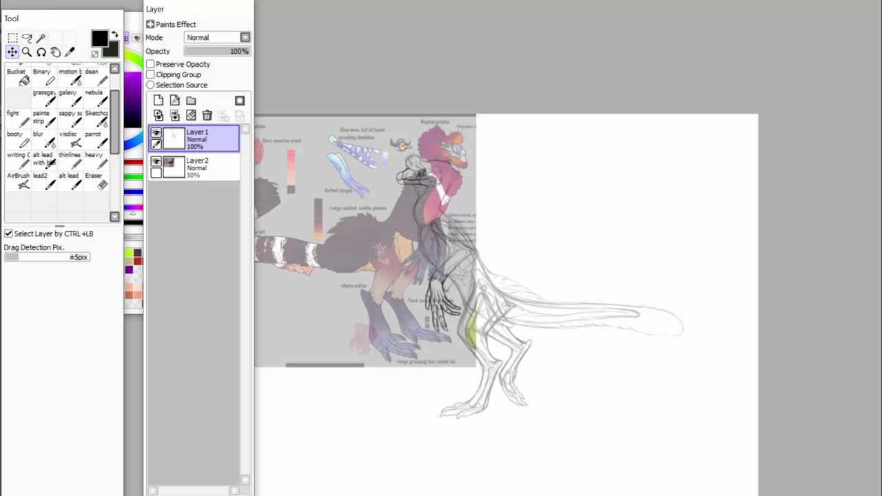
{"action": "left_click", "coordinate": [207, 168]}
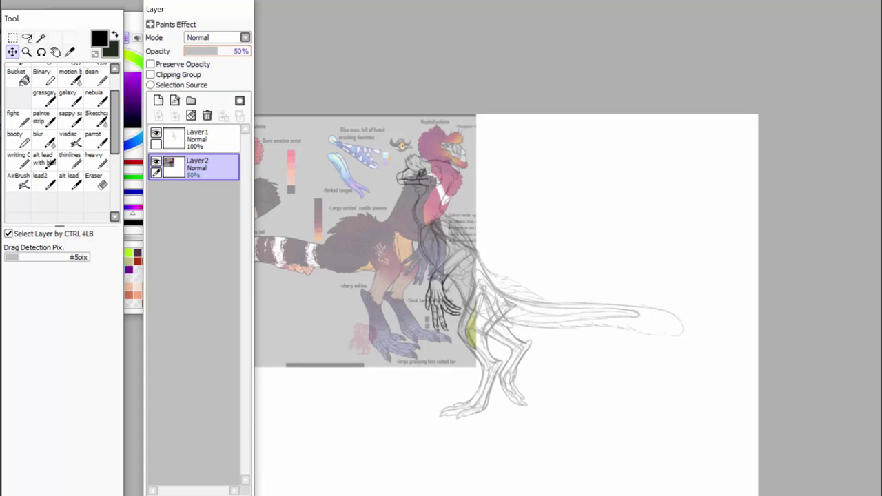
{"action": "left_click", "coordinate": [200, 51]}
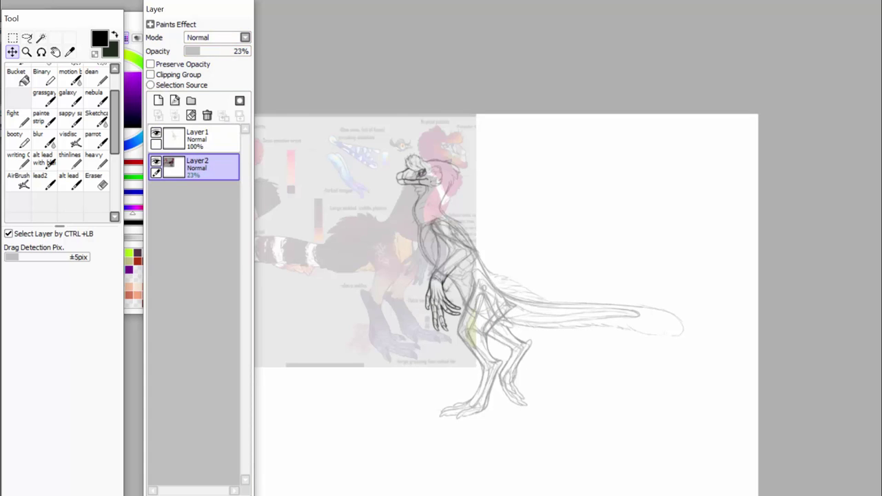
Check the enlarged sketch from head to feet over the faded reference and make Layer1 the active layer.
{"action": "scroll", "coordinate": [427, 247], "scroll_direction": "up", "scroll_amount": 2}
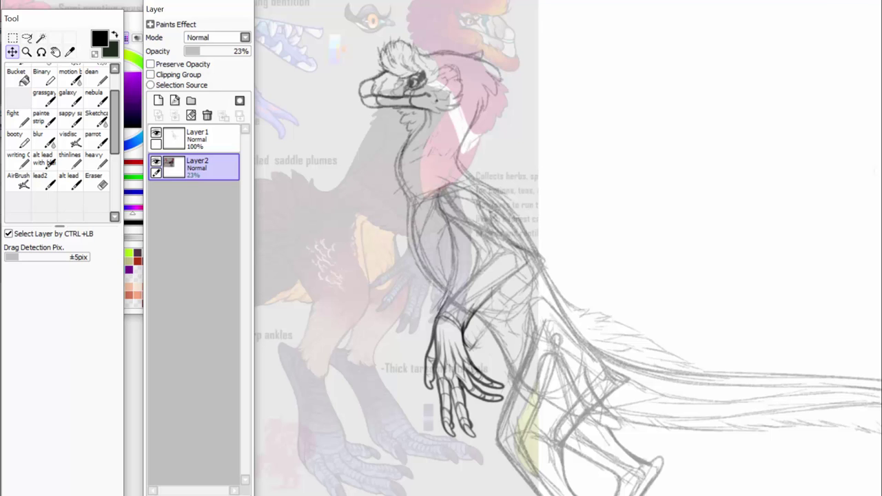
{"action": "scroll", "coordinate": [568, 248], "scroll_direction": "down", "scroll_amount": 2}
{"action": "scroll", "coordinate": [568, 248], "scroll_direction": "down", "scroll_amount": 3}
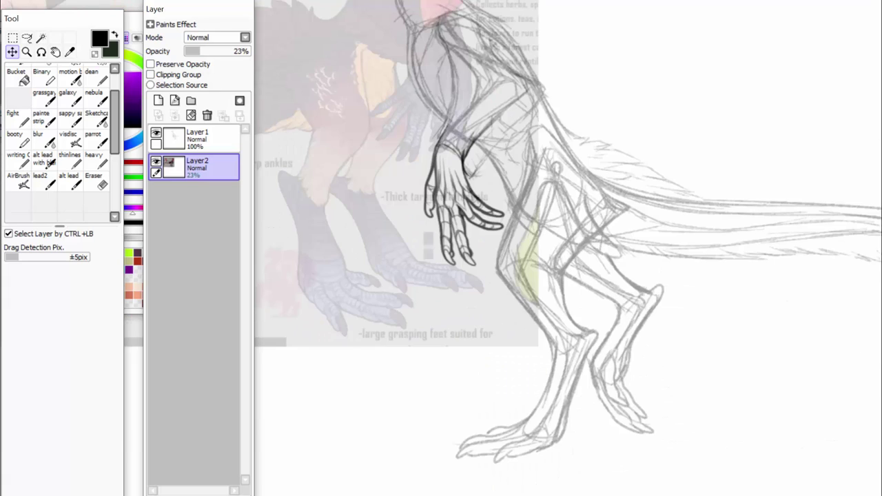
{"action": "scroll", "coordinate": [568, 248], "scroll_direction": "up", "scroll_amount": 5}
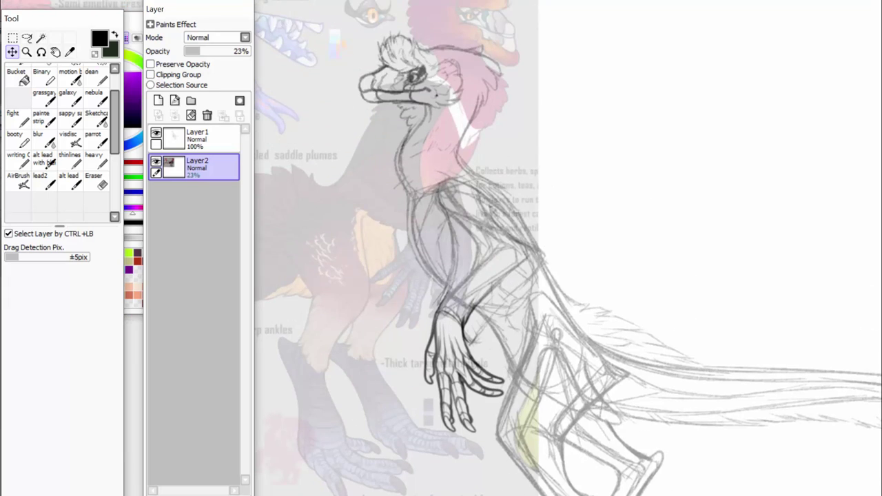
{"action": "scroll", "coordinate": [569, 248], "scroll_direction": "up", "scroll_amount": 1}
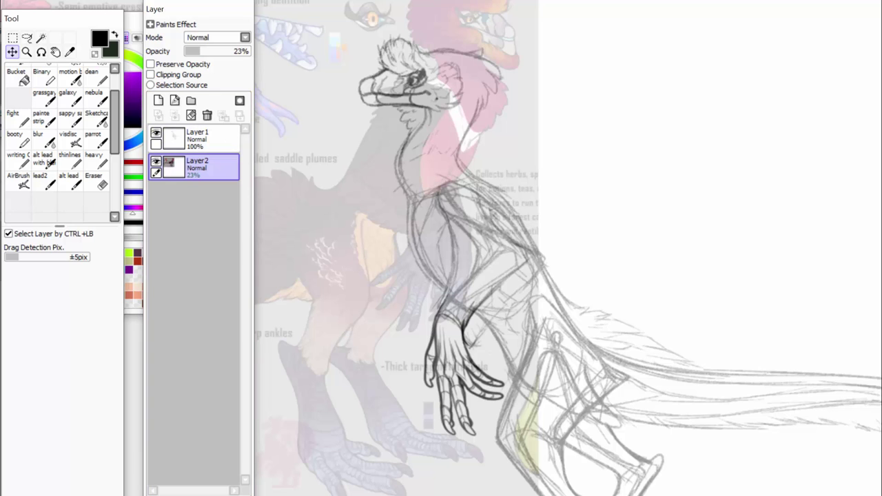
{"action": "scroll", "coordinate": [568, 248], "scroll_direction": "down", "scroll_amount": 4}
{"action": "scroll", "coordinate": [569, 248], "scroll_direction": "up", "scroll_amount": 5}
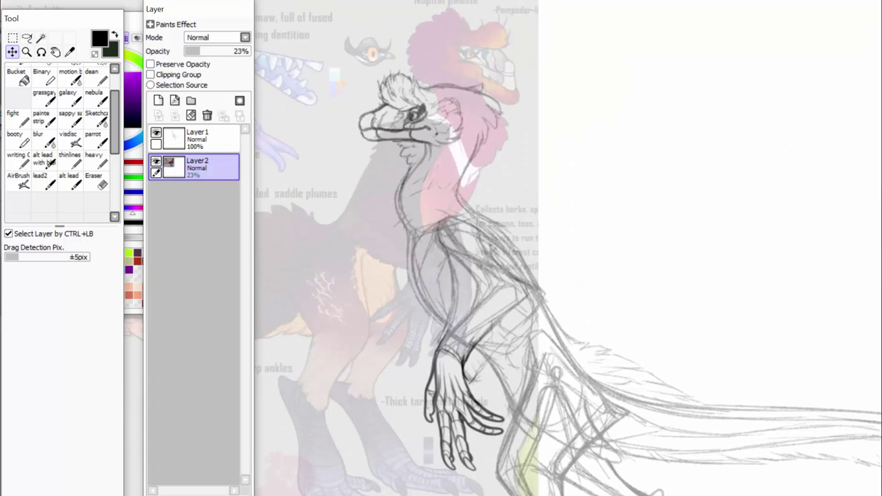
{"action": "left_click", "coordinate": [203, 139]}
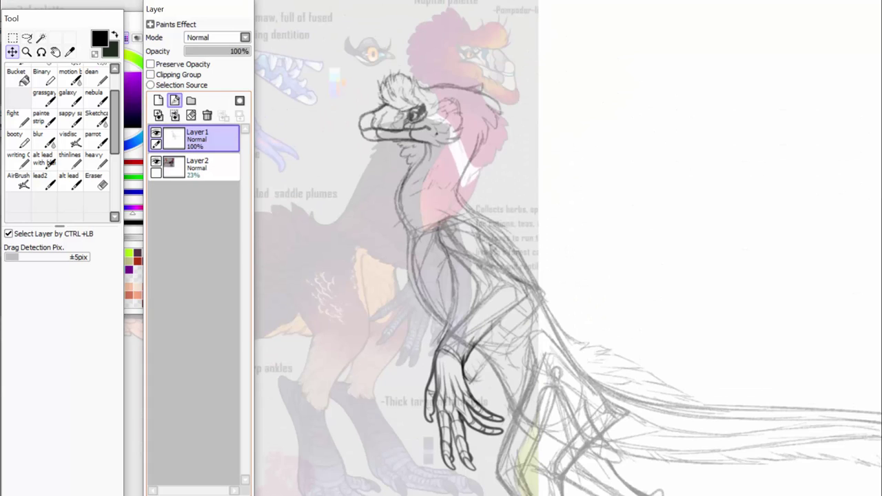
Preserve the opacity of the line drawing's layer and rename the layer to "sketch".
{"action": "left_click", "coordinate": [150, 64]}
{"action": "double_click", "coordinate": [207, 137]}
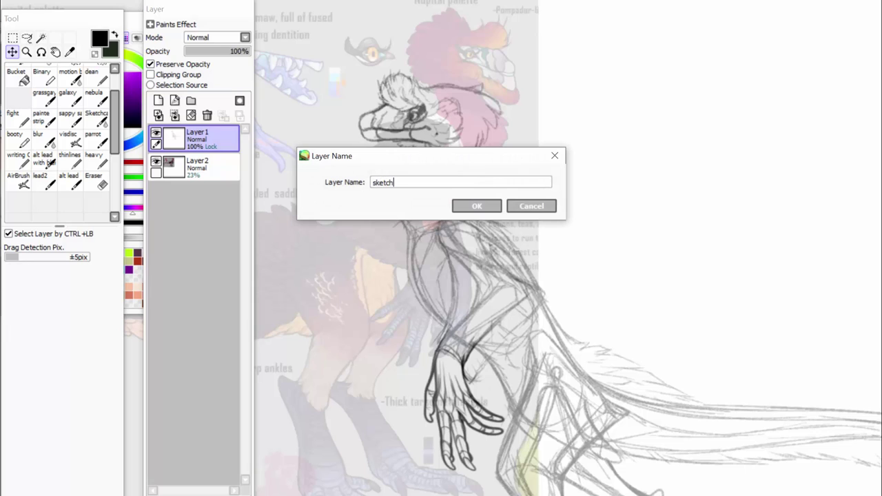
{"action": "key", "text": "Return"}
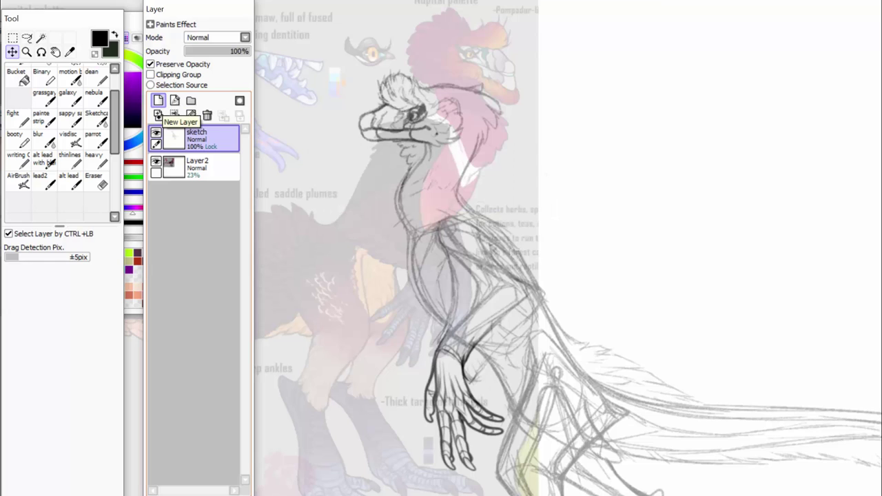
Add a new normal layer above the sketch layer.
{"action": "left_click", "coordinate": [158, 100]}
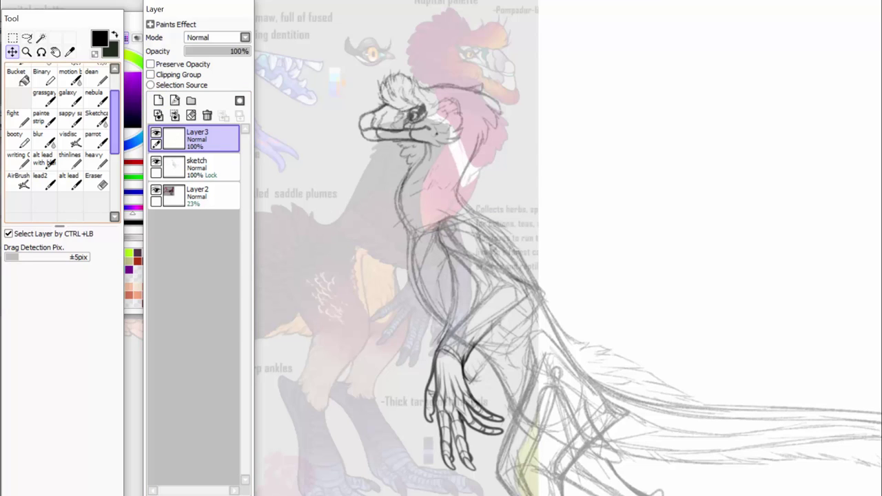
{"action": "left_click", "coordinate": [69, 160]}
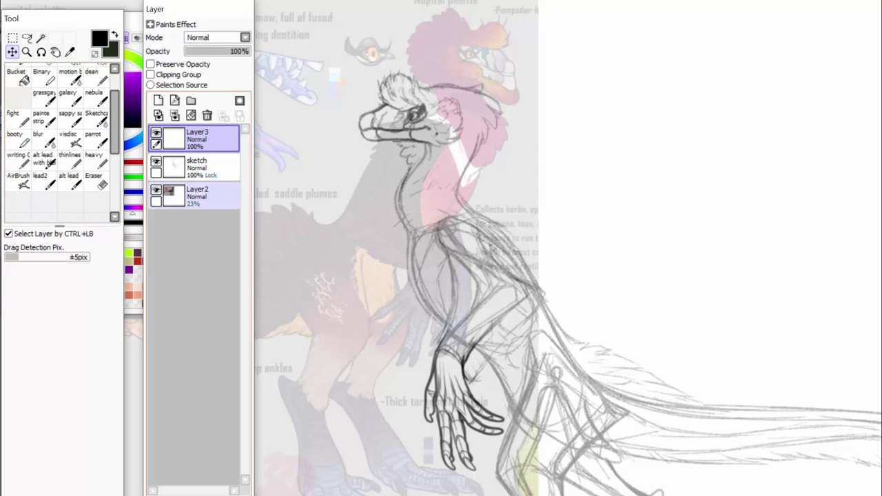
Set the coloured reference layer's opacity to 100% and examine its arm feathers and scaly hands up close.
{"action": "left_click", "coordinate": [155, 190]}
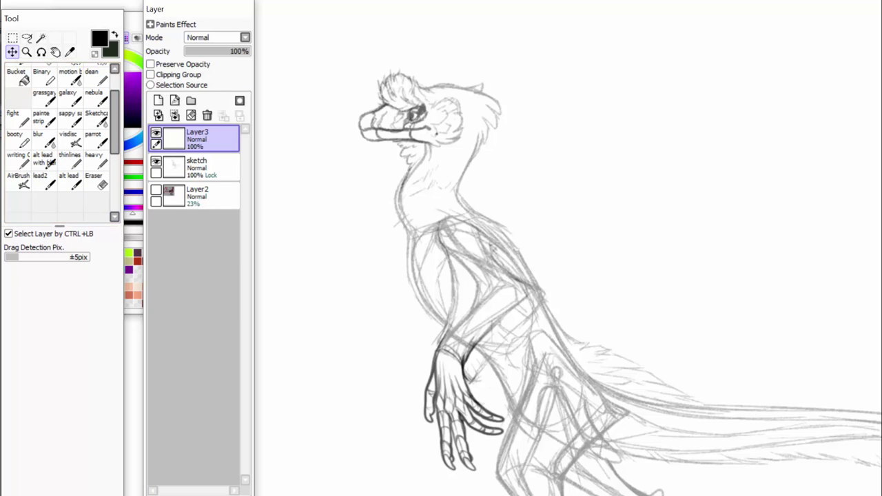
{"action": "left_click", "coordinate": [156, 190]}
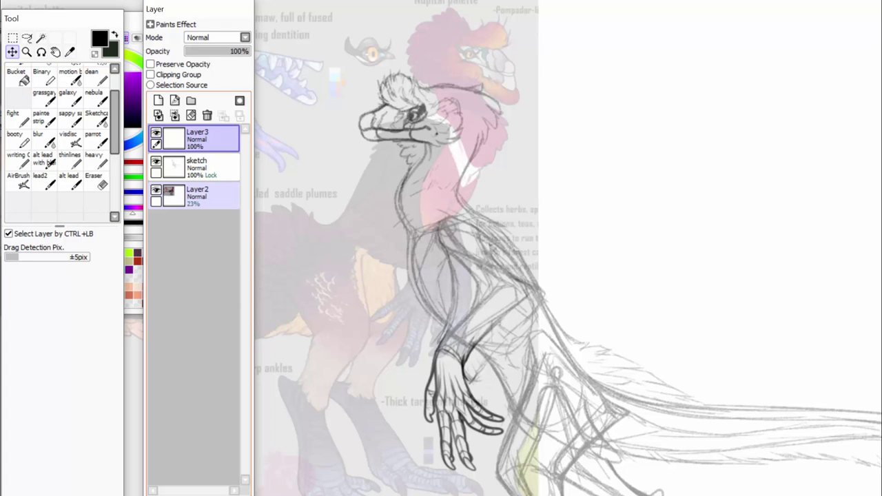
{"action": "left_click", "coordinate": [203, 196]}
{"action": "left_click_drag", "start_coordinate": [204, 51], "coordinate": [251, 51]}
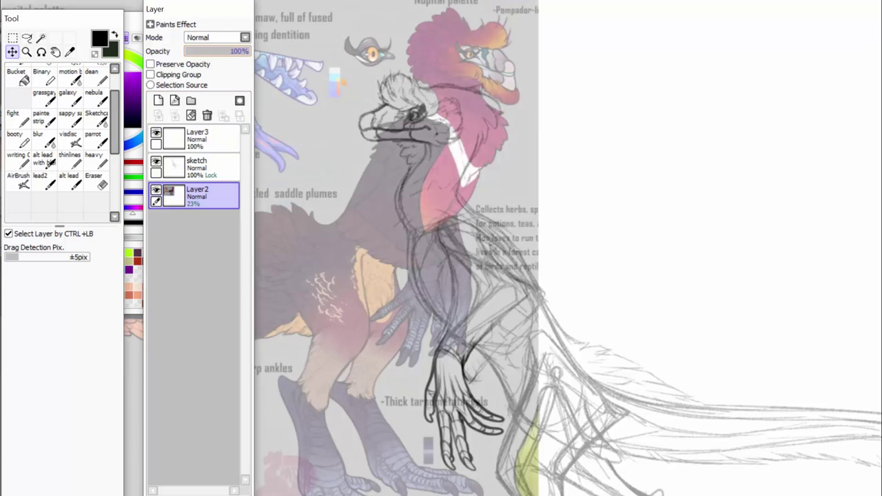
{"action": "scroll", "coordinate": [426, 246], "scroll_direction": "up", "scroll_amount": 2}
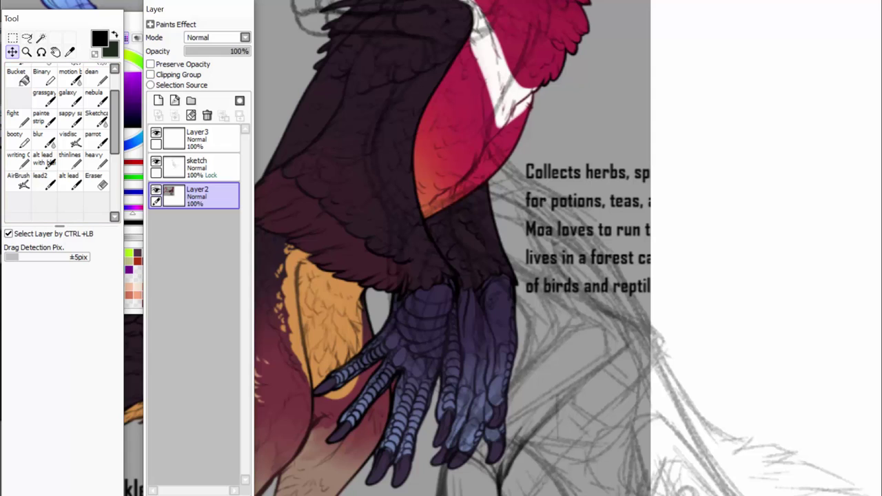
{"action": "left_click", "coordinate": [197, 166], "text": "ctrl"}
{"action": "left_click", "coordinate": [197, 195]}
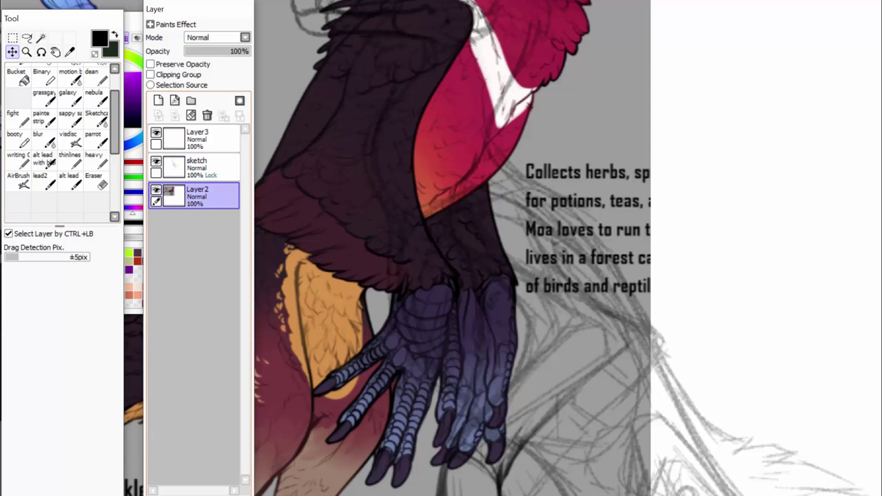
Hide the reference layer and make the empty top layer active with the lead2 brush.
{"action": "left_click", "coordinate": [156, 191]}
{"action": "left_click", "coordinate": [196, 138], "text": "ctrl"}
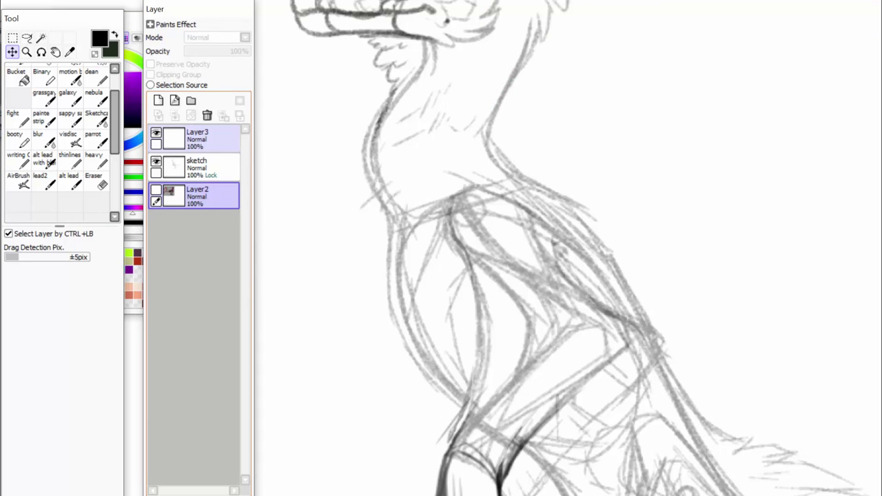
{"action": "left_click", "coordinate": [200, 138]}
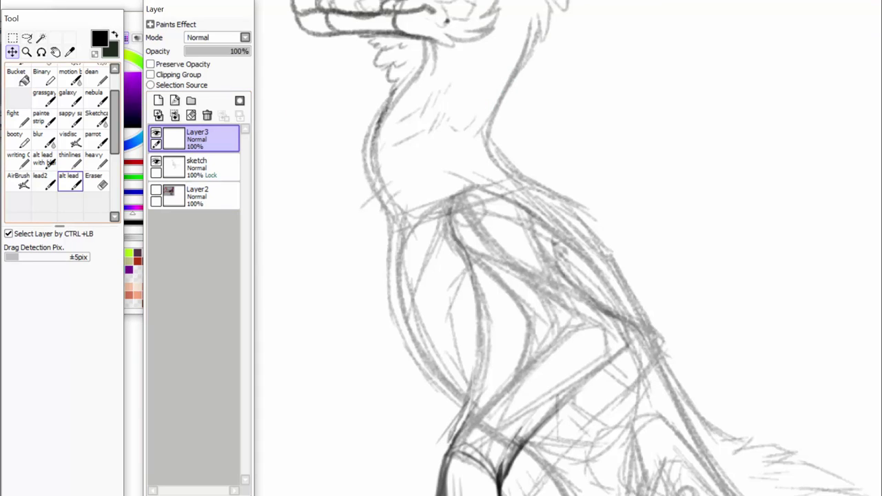
{"action": "left_click", "coordinate": [42, 180]}
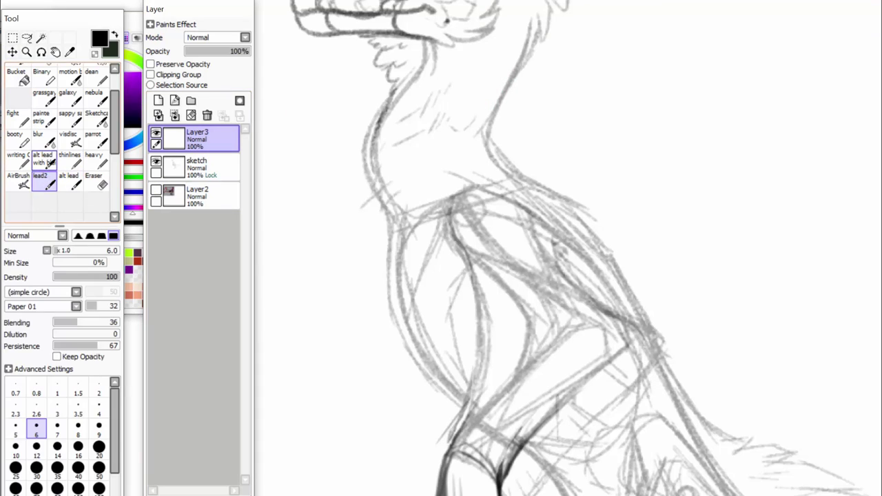
Lower the sketch layer's opacity to 46% and return to the empty top layer.
{"action": "scroll", "coordinate": [855, 162], "scroll_direction": "down", "scroll_amount": 5}
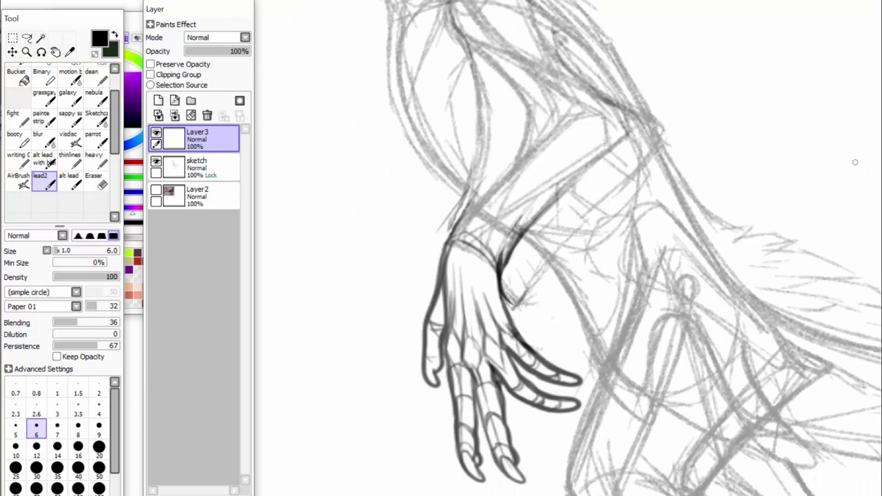
{"action": "left_click", "coordinate": [197, 166]}
{"action": "left_click_drag", "start_coordinate": [241, 51], "coordinate": [215, 51]}
{"action": "left_click", "coordinate": [200, 133]}
{"action": "scroll", "coordinate": [491, 245], "scroll_direction": "down", "scroll_amount": 3}
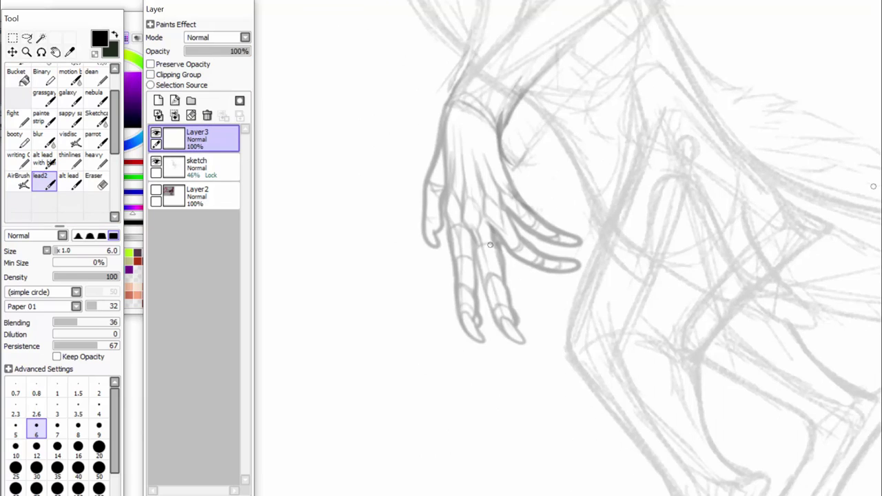
{"action": "left_click_drag", "start_coordinate": [505, 266], "coordinate": [494, 227]}
{"action": "left_click", "coordinate": [191, 115]}
{"action": "scroll", "coordinate": [589, 248], "scroll_direction": "up", "scroll_amount": 6}
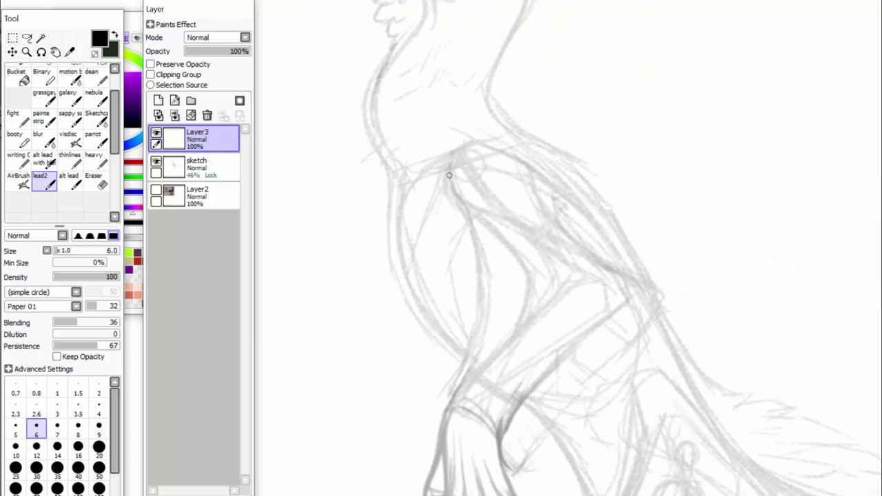
{"action": "mouse_move", "coordinate": [449, 175]}
{"action": "left_mouse_down"}
{"action": "mouse_move", "coordinate": [457, 195]}
{"action": "mouse_move", "coordinate": [452, 178]}
{"action": "mouse_move", "coordinate": [481, 209]}
{"action": "mouse_move", "coordinate": [462, 185]}
{"action": "mouse_move", "coordinate": [496, 215]}
{"action": "mouse_move", "coordinate": [484, 195]}
{"action": "mouse_move", "coordinate": [492, 211]}
{"action": "mouse_move", "coordinate": [514, 218]}
{"action": "mouse_move", "coordinate": [512, 201]}
{"action": "mouse_move", "coordinate": [522, 225]}
{"action": "mouse_move", "coordinate": [543, 218]}
{"action": "mouse_move", "coordinate": [580, 244]}
{"action": "left_mouse_up"}
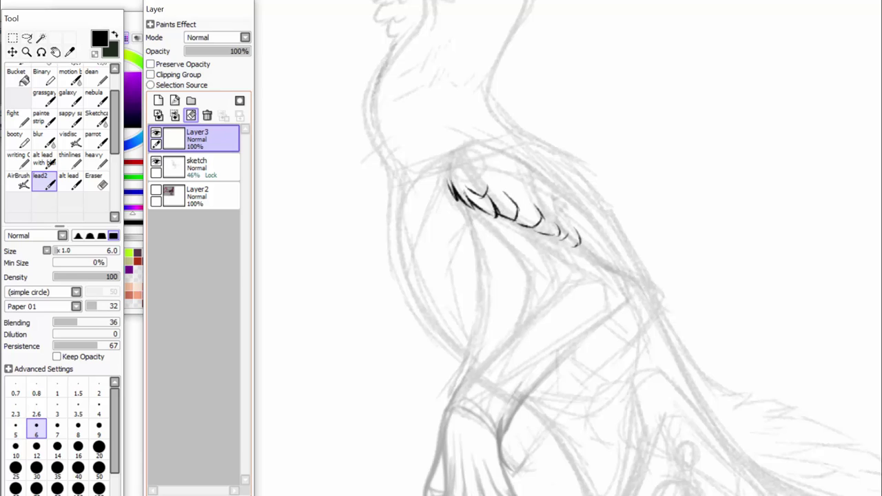
{"action": "left_click", "coordinate": [191, 115]}
Show the reference layer at 29% opacity and make the empty top layer active again.
{"action": "left_click", "coordinate": [156, 192]}
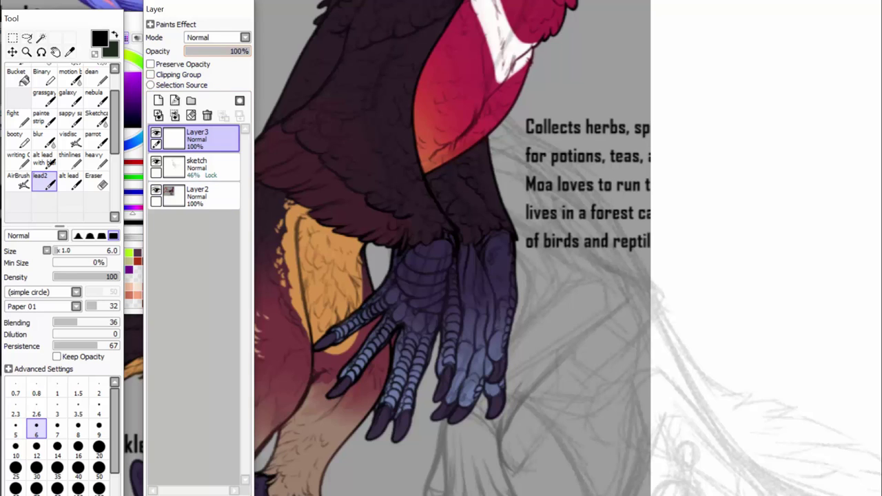
{"action": "left_click", "coordinate": [194, 51]}
{"action": "left_click_drag", "start_coordinate": [194, 51], "coordinate": [251, 51]}
{"action": "left_click", "coordinate": [205, 197]}
{"action": "left_click", "coordinate": [190, 51]}
{"action": "left_click_drag", "start_coordinate": [190, 51], "coordinate": [203, 51]}
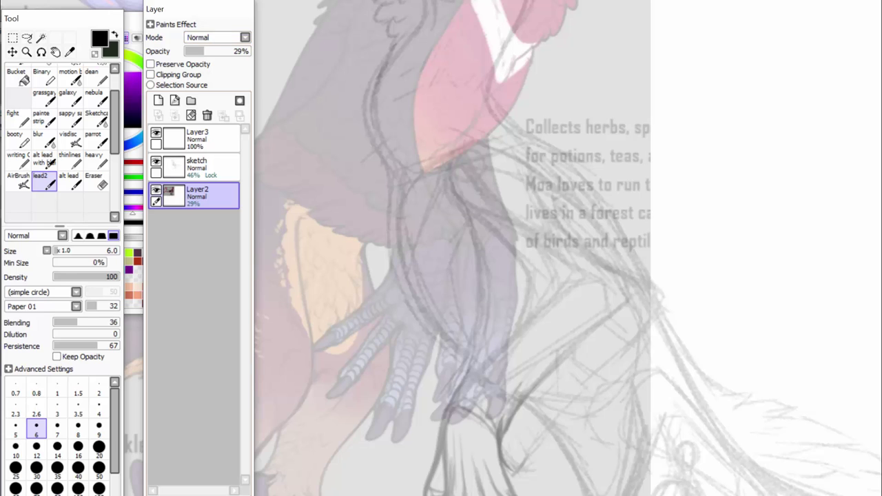
{"action": "left_click", "coordinate": [207, 139]}
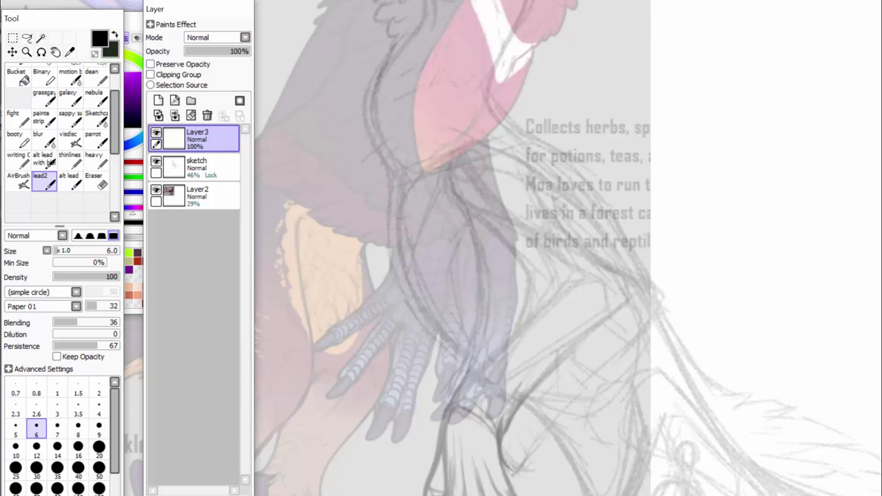
Ink rows of overlapping feathers along the upper arm, from the shoulder to the elbow.
{"action": "scroll", "coordinate": [552, 248], "scroll_direction": "up", "scroll_amount": 5}
{"action": "scroll", "coordinate": [873, 152], "scroll_direction": "down", "scroll_amount": 4}
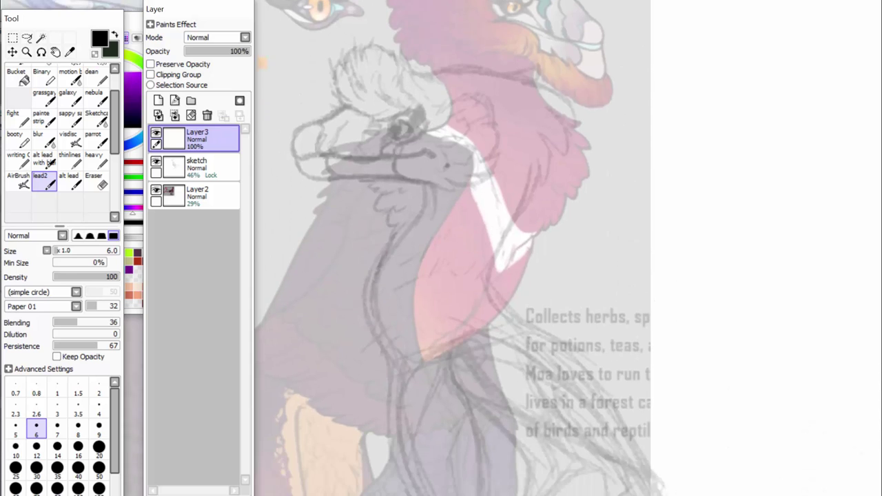
{"action": "mouse_move", "coordinate": [457, 257]}
{"action": "left_mouse_down"}
{"action": "mouse_move", "coordinate": [483, 271]}
{"action": "mouse_move", "coordinate": [483, 259]}
{"action": "mouse_move", "coordinate": [496, 275]}
{"action": "mouse_move", "coordinate": [498, 260]}
{"action": "mouse_move", "coordinate": [489, 256]}
{"action": "mouse_move", "coordinate": [496, 276]}
{"action": "mouse_move", "coordinate": [518, 265]}
{"action": "mouse_move", "coordinate": [504, 288]}
{"action": "mouse_move", "coordinate": [480, 273]}
{"action": "mouse_move", "coordinate": [515, 293]}
{"action": "mouse_move", "coordinate": [517, 286]}
{"action": "mouse_move", "coordinate": [537, 293]}
{"action": "mouse_move", "coordinate": [534, 267]}
{"action": "mouse_move", "coordinate": [533, 297]}
{"action": "mouse_move", "coordinate": [548, 304]}
{"action": "mouse_move", "coordinate": [563, 289]}
{"action": "mouse_move", "coordinate": [558, 303]}
{"action": "mouse_move", "coordinate": [577, 309]}
{"action": "mouse_move", "coordinate": [552, 303]}
{"action": "mouse_move", "coordinate": [577, 315]}
{"action": "mouse_move", "coordinate": [570, 294]}
{"action": "mouse_move", "coordinate": [605, 325]}
{"action": "mouse_move", "coordinate": [602, 314]}
{"action": "mouse_move", "coordinate": [609, 339]}
{"action": "mouse_move", "coordinate": [568, 323]}
{"action": "mouse_move", "coordinate": [553, 305]}
{"action": "mouse_move", "coordinate": [532, 313]}
{"action": "mouse_move", "coordinate": [471, 287]}
{"action": "mouse_move", "coordinate": [457, 266]}
{"action": "mouse_move", "coordinate": [472, 267]}
{"action": "mouse_move", "coordinate": [460, 249]}
{"action": "mouse_move", "coordinate": [466, 239]}
{"action": "mouse_move", "coordinate": [460, 245]}
{"action": "mouse_move", "coordinate": [537, 267]}
{"action": "mouse_move", "coordinate": [548, 258]}
{"action": "mouse_move", "coordinate": [610, 317]}
{"action": "mouse_move", "coordinate": [617, 303]}
{"action": "mouse_move", "coordinate": [588, 272]}
{"action": "left_mouse_up"}
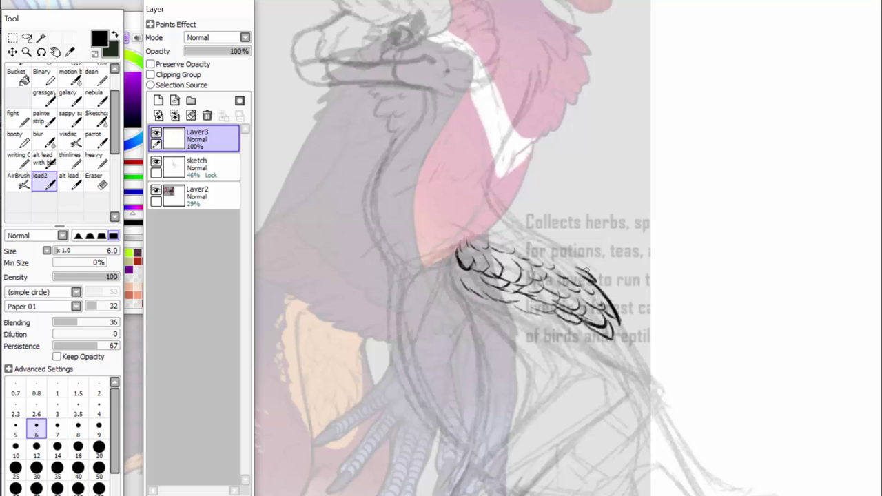
Ink the long pointed feather tips from the base of the neck along the arm's back edge.
{"action": "mouse_move", "coordinate": [496, 210]}
{"action": "left_mouse_down"}
{"action": "mouse_move", "coordinate": [516, 229]}
{"action": "mouse_move", "coordinate": [510, 222]}
{"action": "mouse_move", "coordinate": [541, 229]}
{"action": "mouse_move", "coordinate": [551, 246]}
{"action": "mouse_move", "coordinate": [521, 236]}
{"action": "mouse_move", "coordinate": [585, 269]}
{"action": "left_mouse_up"}
{"action": "mouse_move", "coordinate": [539, 231]}
{"action": "left_mouse_down"}
{"action": "mouse_move", "coordinate": [566, 235]}
{"action": "mouse_move", "coordinate": [593, 255]}
{"action": "mouse_move", "coordinate": [564, 253]}
{"action": "mouse_move", "coordinate": [613, 280]}
{"action": "mouse_move", "coordinate": [586, 260]}
{"action": "mouse_move", "coordinate": [625, 311]}
{"action": "left_mouse_up"}
{"action": "left_click_drag", "start_coordinate": [594, 284], "coordinate": [569, 261]}
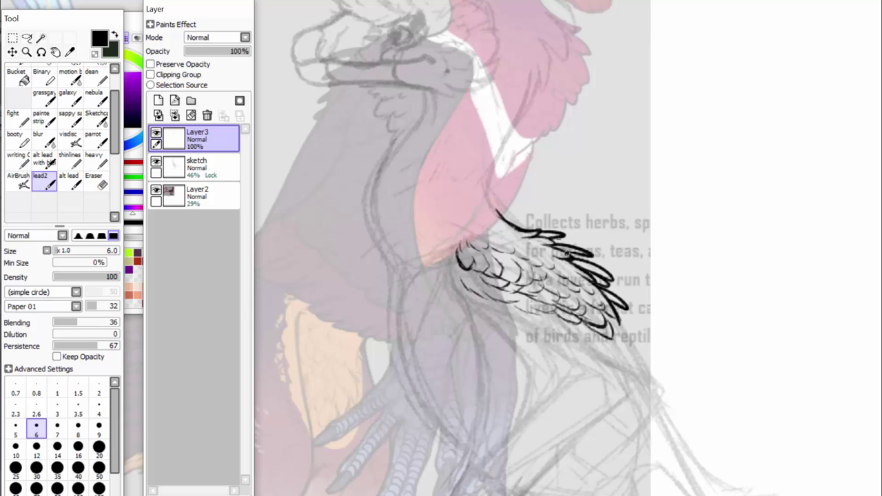
{"action": "left_click_drag", "start_coordinate": [566, 252], "coordinate": [590, 257]}
Ink the shaggy feathers under the cheek and the rounded plumes behind the jaw.
{"action": "scroll", "coordinate": [452, 248], "scroll_direction": "up", "scroll_amount": 5}
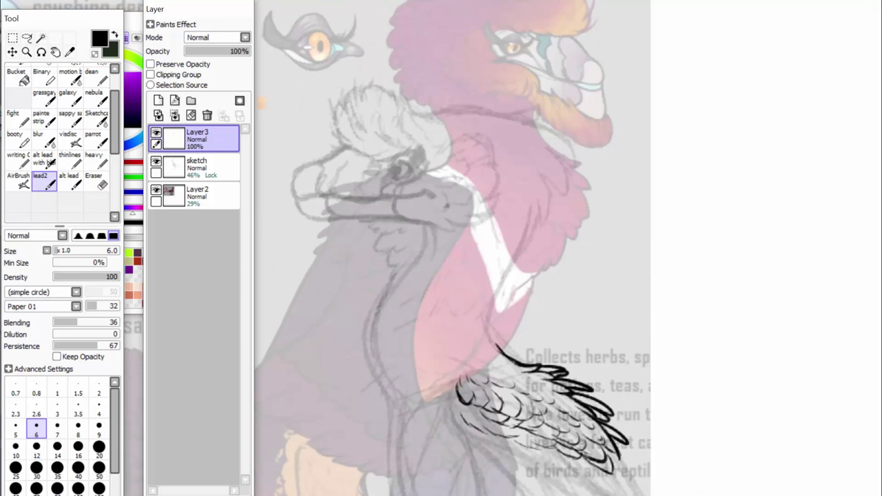
{"action": "mouse_move", "coordinate": [403, 220]}
{"action": "left_mouse_down"}
{"action": "mouse_move", "coordinate": [394, 209]}
{"action": "mouse_move", "coordinate": [453, 231]}
{"action": "mouse_move", "coordinate": [495, 209]}
{"action": "mouse_move", "coordinate": [484, 193]}
{"action": "mouse_move", "coordinate": [466, 195]}
{"action": "mouse_move", "coordinate": [480, 193]}
{"action": "left_mouse_up"}
{"action": "mouse_move", "coordinate": [477, 194]}
{"action": "left_mouse_down"}
{"action": "mouse_move", "coordinate": [476, 209]}
{"action": "mouse_move", "coordinate": [441, 220]}
{"action": "mouse_move", "coordinate": [495, 202]}
{"action": "mouse_move", "coordinate": [484, 166]}
{"action": "mouse_move", "coordinate": [469, 164]}
{"action": "mouse_move", "coordinate": [466, 186]}
{"action": "mouse_move", "coordinate": [477, 150]}
{"action": "mouse_move", "coordinate": [451, 146]}
{"action": "mouse_move", "coordinate": [454, 155]}
{"action": "left_mouse_up"}
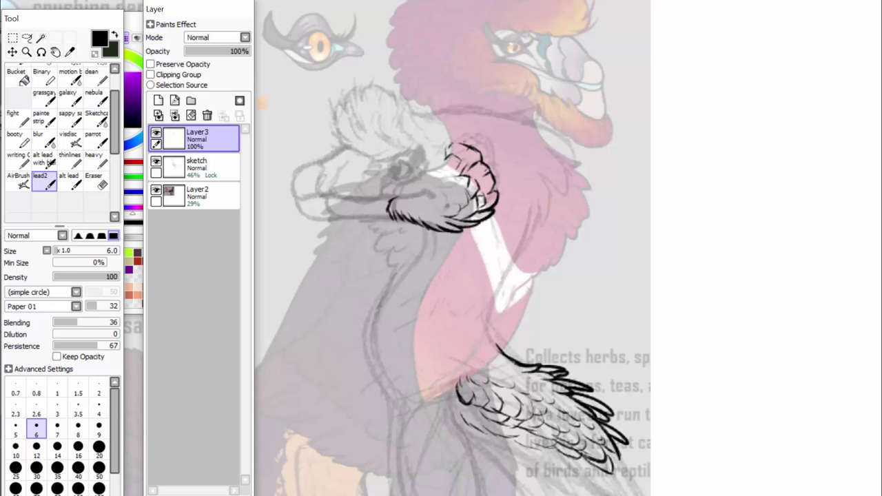
Ink the thick corner of the mouth and the start of the mouth line above the cheek feathers.
{"action": "scroll", "coordinate": [427, 245], "scroll_direction": "up", "scroll_amount": 2}
{"action": "mouse_move", "coordinate": [362, 149]}
{"action": "left_mouse_down"}
{"action": "mouse_move", "coordinate": [424, 140]}
{"action": "mouse_move", "coordinate": [443, 147]}
{"action": "left_mouse_up"}
{"action": "left_click_drag", "start_coordinate": [443, 148], "coordinate": [342, 146]}
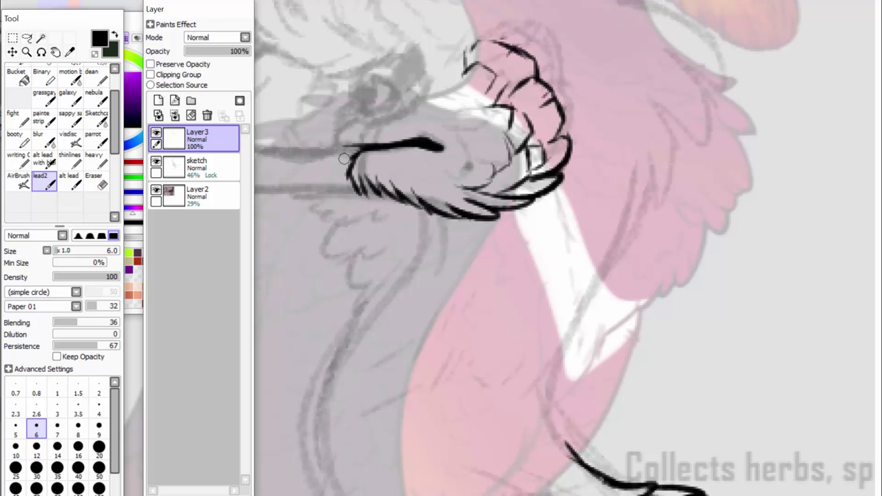
Ink the eye with its pupil and curled lash, and add the short crease lines below it.
{"action": "left_click_drag", "start_coordinate": [401, 495], "coordinate": [375, 495]}
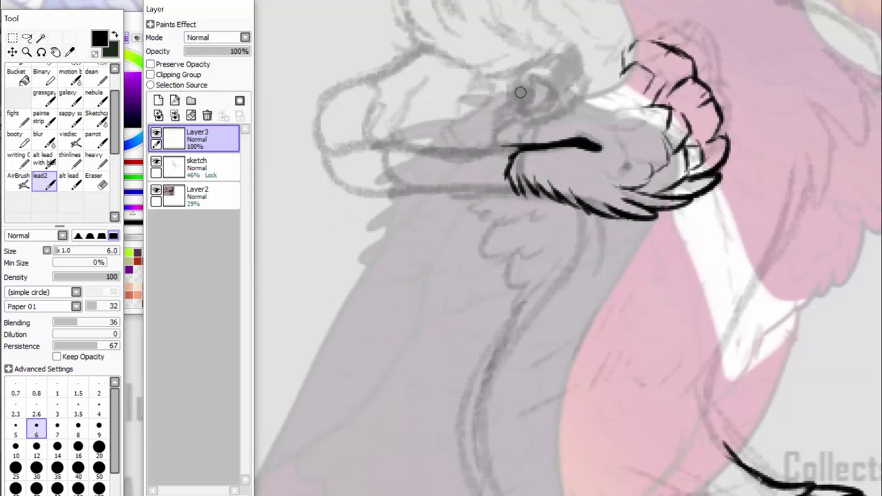
{"action": "mouse_move", "coordinate": [513, 97]}
{"action": "left_mouse_down"}
{"action": "mouse_move", "coordinate": [523, 75]}
{"action": "mouse_move", "coordinate": [555, 75]}
{"action": "mouse_move", "coordinate": [545, 77]}
{"action": "mouse_move", "coordinate": [576, 49]}
{"action": "mouse_move", "coordinate": [588, 72]}
{"action": "mouse_move", "coordinate": [559, 90]}
{"action": "mouse_move", "coordinate": [564, 104]}
{"action": "mouse_move", "coordinate": [556, 87]}
{"action": "mouse_move", "coordinate": [514, 81]}
{"action": "mouse_move", "coordinate": [502, 100]}
{"action": "mouse_move", "coordinate": [506, 77]}
{"action": "mouse_move", "coordinate": [526, 66]}
{"action": "mouse_move", "coordinate": [557, 76]}
{"action": "mouse_move", "coordinate": [516, 88]}
{"action": "mouse_move", "coordinate": [514, 101]}
{"action": "mouse_move", "coordinate": [527, 110]}
{"action": "mouse_move", "coordinate": [560, 95]}
{"action": "mouse_move", "coordinate": [557, 106]}
{"action": "mouse_move", "coordinate": [516, 104]}
{"action": "mouse_move", "coordinate": [531, 108]}
{"action": "mouse_move", "coordinate": [544, 79]}
{"action": "mouse_move", "coordinate": [522, 103]}
{"action": "mouse_move", "coordinate": [521, 85]}
{"action": "mouse_move", "coordinate": [527, 91]}
{"action": "left_mouse_up"}
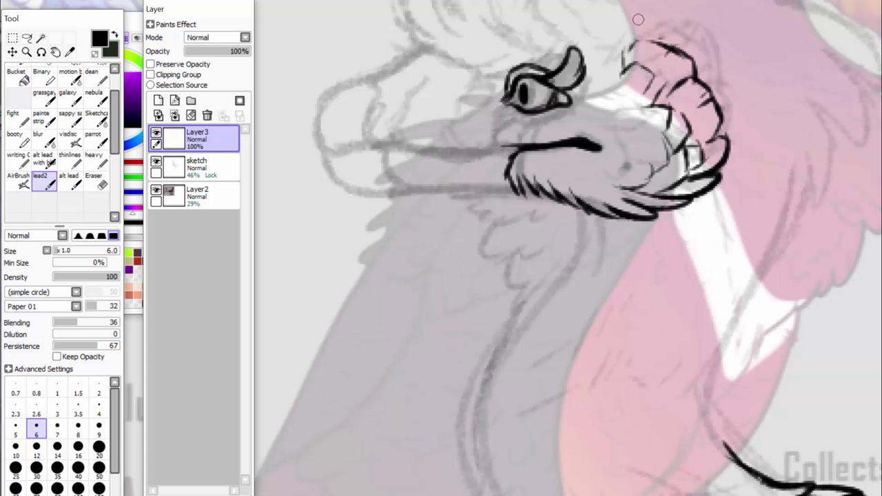
{"action": "mouse_move", "coordinate": [881, 129]}
{"action": "left_mouse_down"}
{"action": "mouse_move", "coordinate": [881, 94]}
{"action": "mouse_move", "coordinate": [881, 116]}
{"action": "left_mouse_up"}
{"action": "mouse_move", "coordinate": [524, 210]}
{"action": "left_mouse_down"}
{"action": "mouse_move", "coordinate": [541, 180]}
{"action": "mouse_move", "coordinate": [531, 176]}
{"action": "mouse_move", "coordinate": [535, 197]}
{"action": "mouse_move", "coordinate": [519, 186]}
{"action": "mouse_move", "coordinate": [521, 200]}
{"action": "mouse_move", "coordinate": [519, 186]}
{"action": "mouse_move", "coordinate": [522, 200]}
{"action": "mouse_move", "coordinate": [538, 181]}
{"action": "mouse_move", "coordinate": [537, 201]}
{"action": "mouse_move", "coordinate": [532, 184]}
{"action": "mouse_move", "coordinate": [527, 221]}
{"action": "mouse_move", "coordinate": [495, 229]}
{"action": "left_mouse_up"}
Refine the outline around the eye with the visdisc brush at size 4.
{"action": "key", "text": "e"}
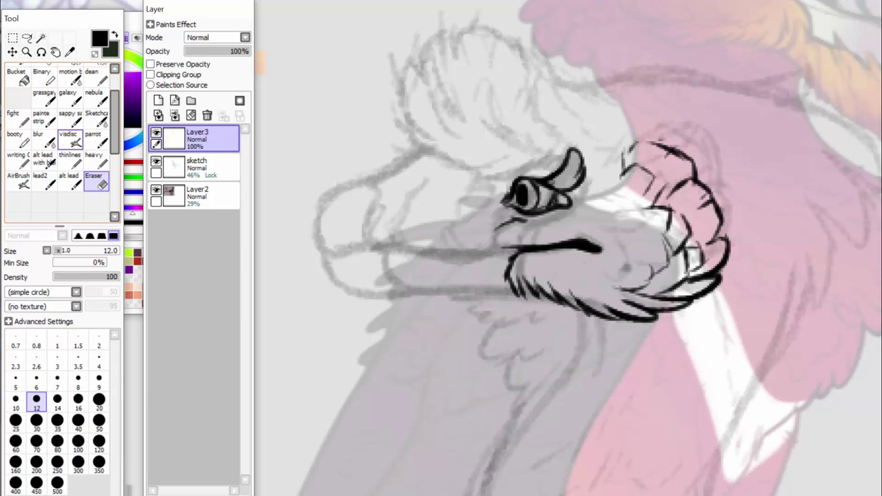
{"action": "left_click", "coordinate": [71, 140]}
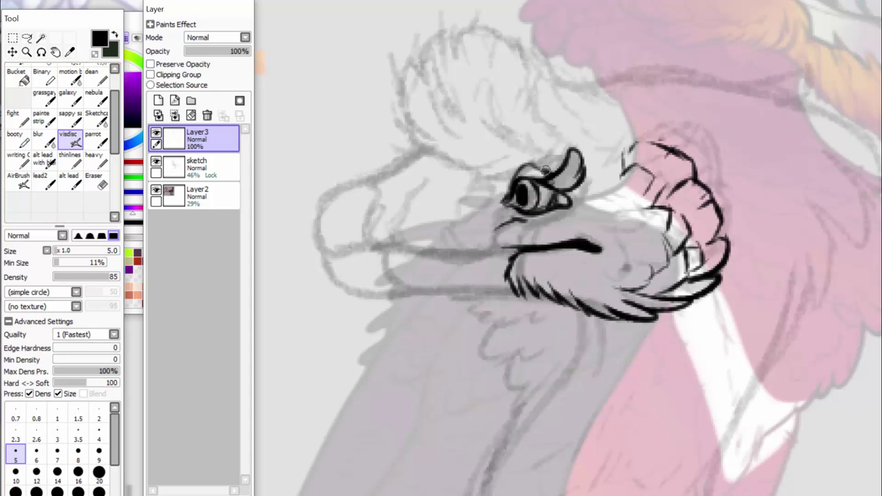
{"action": "left_click", "coordinate": [99, 431]}
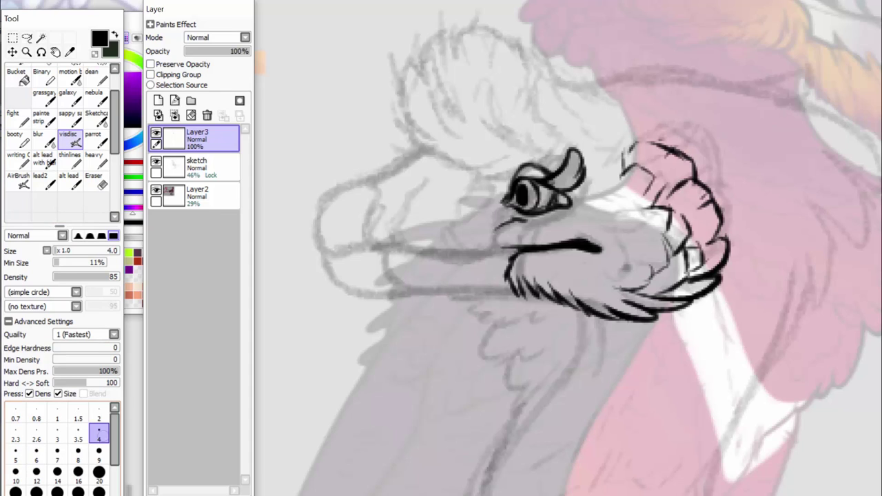
{"action": "mouse_move", "coordinate": [513, 181]}
{"action": "left_mouse_down"}
{"action": "mouse_move", "coordinate": [497, 167]}
{"action": "mouse_move", "coordinate": [496, 204]}
{"action": "mouse_move", "coordinate": [486, 211]}
{"action": "mouse_move", "coordinate": [517, 190]}
{"action": "mouse_move", "coordinate": [525, 216]}
{"action": "mouse_move", "coordinate": [517, 221]}
{"action": "mouse_move", "coordinate": [567, 213]}
{"action": "left_mouse_up"}
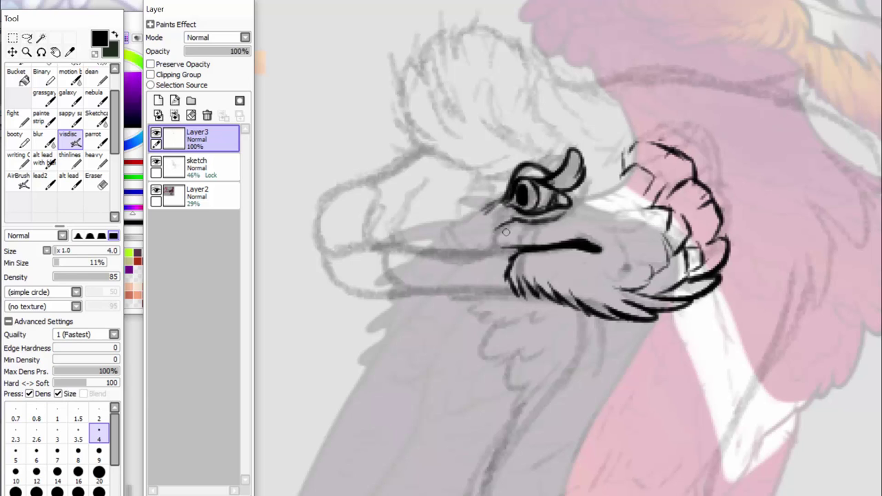
Ink the long mouth line to the snout tip and the upper contour of the snout.
{"action": "mouse_move", "coordinate": [526, 248]}
{"action": "left_mouse_down"}
{"action": "mouse_move", "coordinate": [505, 222]}
{"action": "mouse_move", "coordinate": [497, 241]}
{"action": "mouse_move", "coordinate": [518, 244]}
{"action": "mouse_move", "coordinate": [322, 244]}
{"action": "mouse_move", "coordinate": [340, 250]}
{"action": "mouse_move", "coordinate": [315, 224]}
{"action": "left_mouse_up"}
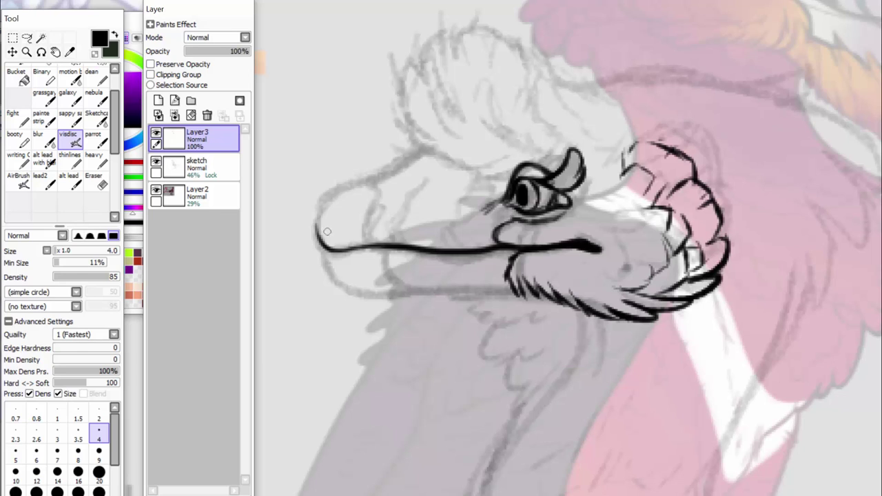
{"action": "mouse_move", "coordinate": [318, 241]}
{"action": "left_mouse_down"}
{"action": "mouse_move", "coordinate": [355, 180]}
{"action": "mouse_move", "coordinate": [439, 135]}
{"action": "mouse_move", "coordinate": [342, 182]}
{"action": "left_mouse_up"}
Ink the wavy ridge lines across the upper snout, from near the tip back towards the eye.
{"action": "mouse_move", "coordinate": [376, 242]}
{"action": "left_mouse_down"}
{"action": "mouse_move", "coordinate": [376, 211]}
{"action": "mouse_move", "coordinate": [379, 182]}
{"action": "mouse_move", "coordinate": [385, 203]}
{"action": "mouse_move", "coordinate": [392, 188]}
{"action": "mouse_move", "coordinate": [364, 180]}
{"action": "left_mouse_up"}
{"action": "mouse_move", "coordinate": [403, 241]}
{"action": "left_mouse_down"}
{"action": "mouse_move", "coordinate": [404, 215]}
{"action": "mouse_move", "coordinate": [403, 224]}
{"action": "mouse_move", "coordinate": [427, 167]}
{"action": "left_mouse_up"}
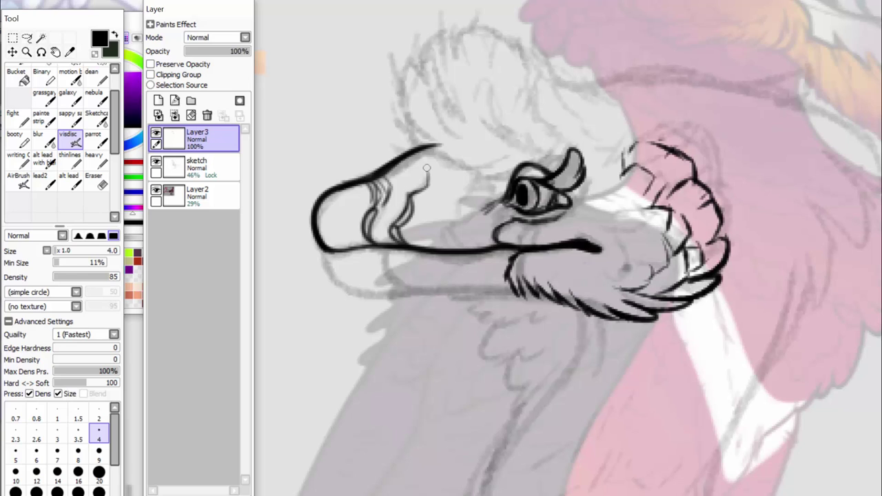
{"action": "mouse_move", "coordinate": [464, 251]}
{"action": "left_mouse_down"}
{"action": "mouse_move", "coordinate": [446, 234]}
{"action": "mouse_move", "coordinate": [462, 247]}
{"action": "mouse_move", "coordinate": [457, 221]}
{"action": "mouse_move", "coordinate": [476, 168]}
{"action": "left_mouse_up"}
{"action": "mouse_move", "coordinate": [451, 230]}
{"action": "left_mouse_down"}
{"action": "mouse_move", "coordinate": [486, 204]}
{"action": "mouse_move", "coordinate": [496, 164]}
{"action": "mouse_move", "coordinate": [486, 186]}
{"action": "left_mouse_up"}
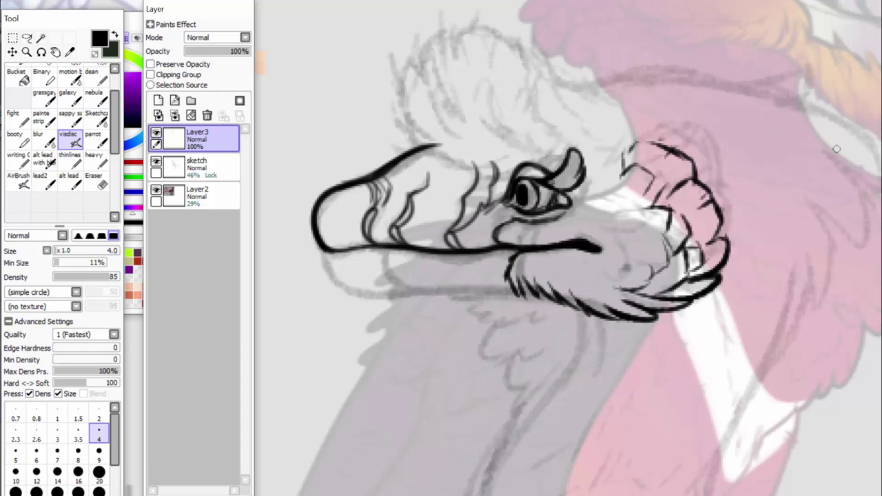
{"action": "scroll", "coordinate": [569, 248], "scroll_direction": "down", "scroll_amount": 3}
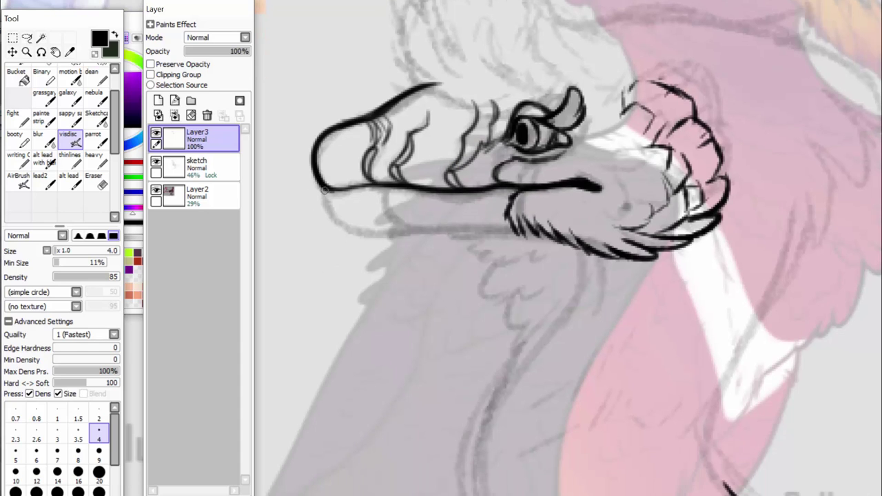
Ink the lower jaw outline from the beak tip to the cheek feathers, including the inner lip line below the mouth.
{"action": "mouse_move", "coordinate": [324, 191]}
{"action": "left_mouse_down"}
{"action": "mouse_move", "coordinate": [323, 209]}
{"action": "mouse_move", "coordinate": [349, 233]}
{"action": "mouse_move", "coordinate": [422, 233]}
{"action": "left_mouse_up"}
{"action": "mouse_move", "coordinate": [392, 193]}
{"action": "left_mouse_down"}
{"action": "mouse_move", "coordinate": [384, 206]}
{"action": "mouse_move", "coordinate": [413, 230]}
{"action": "mouse_move", "coordinate": [453, 228]}
{"action": "left_mouse_up"}
{"action": "mouse_move", "coordinate": [387, 216]}
{"action": "left_mouse_down"}
{"action": "mouse_move", "coordinate": [419, 230]}
{"action": "mouse_move", "coordinate": [534, 238]}
{"action": "left_mouse_up"}
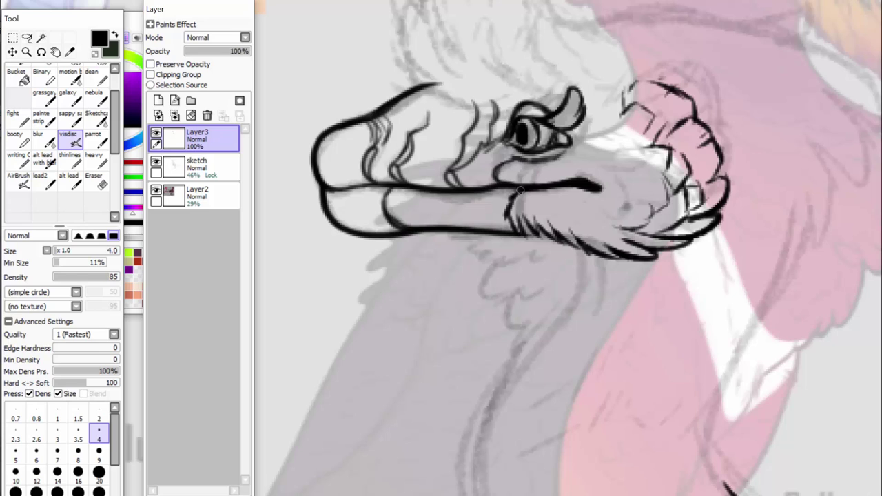
{"action": "mouse_move", "coordinate": [521, 193]}
{"action": "left_mouse_down"}
{"action": "mouse_move", "coordinate": [494, 202]}
{"action": "mouse_move", "coordinate": [387, 185]}
{"action": "mouse_move", "coordinate": [331, 189]}
{"action": "left_mouse_up"}
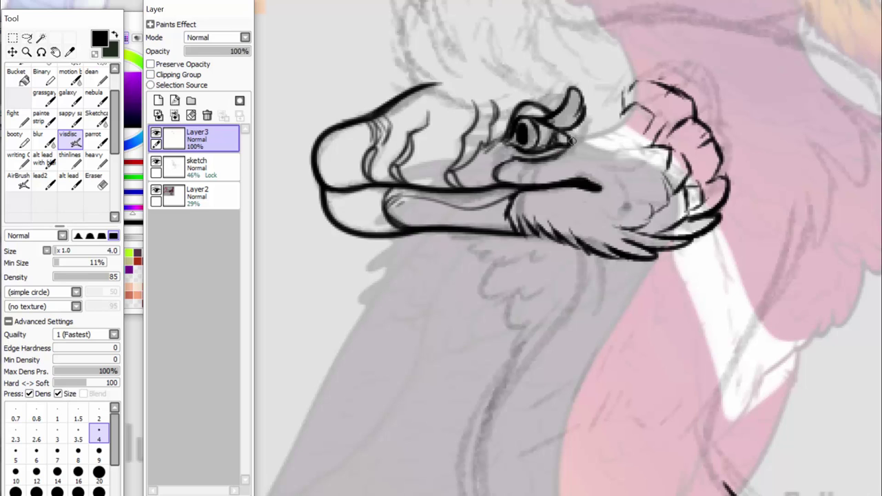
Add inner lines at the rear corner of the eye, comparing the drawing without and with the last strokes.
{"action": "left_click_drag", "start_coordinate": [555, 108], "coordinate": [543, 101]}
{"action": "key", "text": "ctrl+z"}
{"action": "key", "text": "ctrl+z"}
{"action": "key", "text": "ctrl+z"}
{"action": "mouse_move", "coordinate": [528, 159]}
{"action": "left_mouse_down"}
{"action": "mouse_move", "coordinate": [567, 153]}
{"action": "mouse_move", "coordinate": [579, 135]}
{"action": "mouse_move", "coordinate": [571, 125]}
{"action": "left_mouse_up"}
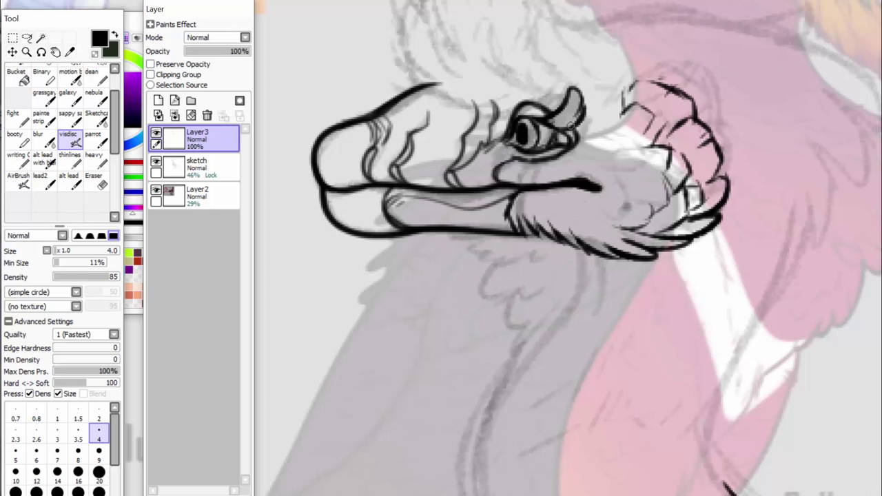
{"action": "key", "text": "ctrl+z"}
{"action": "key", "text": "ctrl+z"}
{"action": "key", "text": "ctrl+z"}
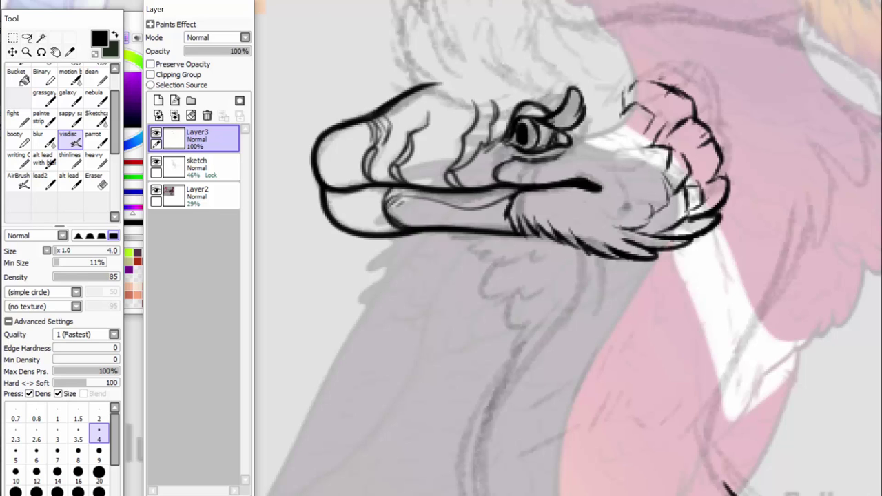
{"action": "key", "text": "ctrl+y"}
{"action": "key", "text": "ctrl+y"}
{"action": "key", "text": "ctrl+y"}
{"action": "scroll", "coordinate": [427, 249], "scroll_direction": "down", "scroll_amount": 4}
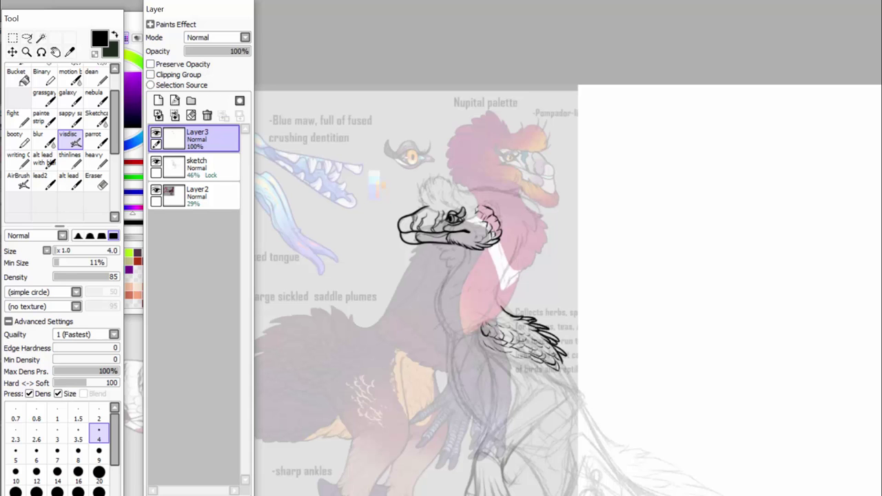
{"action": "scroll", "coordinate": [428, 246], "scroll_direction": "up", "scroll_amount": 4}
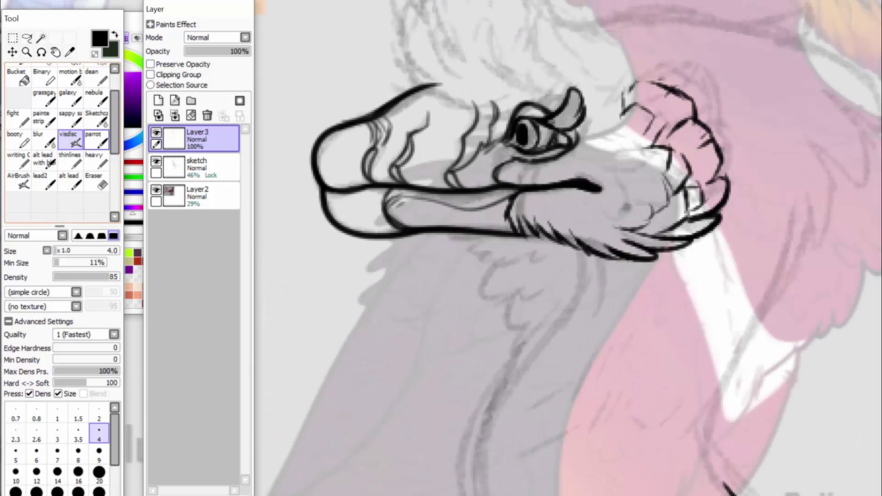
Thicken the lower beak tip outline with the alt lead brush at size 5 and trim its inner edge with the size 12 eraser.
{"action": "left_click", "coordinate": [70, 181]}
{"action": "mouse_move", "coordinate": [323, 191]}
{"action": "left_mouse_down"}
{"action": "mouse_move", "coordinate": [347, 198]}
{"action": "mouse_move", "coordinate": [386, 179]}
{"action": "left_mouse_up"}
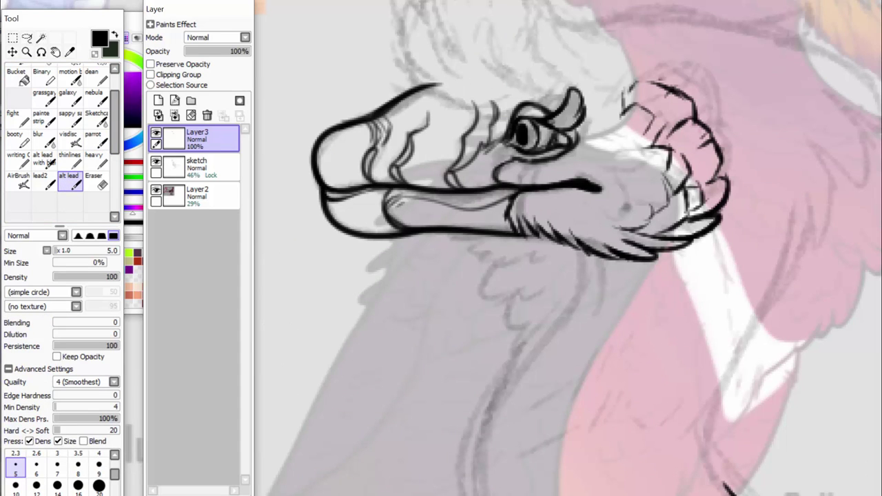
{"action": "key", "text": "ctrl+z"}
{"action": "key", "text": "ctrl+z"}
{"action": "mouse_move", "coordinate": [322, 190]}
{"action": "left_mouse_down"}
{"action": "mouse_move", "coordinate": [361, 198]}
{"action": "mouse_move", "coordinate": [383, 188]}
{"action": "mouse_move", "coordinate": [322, 210]}
{"action": "mouse_move", "coordinate": [326, 230]}
{"action": "mouse_move", "coordinate": [359, 237]}
{"action": "mouse_move", "coordinate": [442, 226]}
{"action": "left_mouse_up"}
{"action": "left_click", "coordinate": [97, 180]}
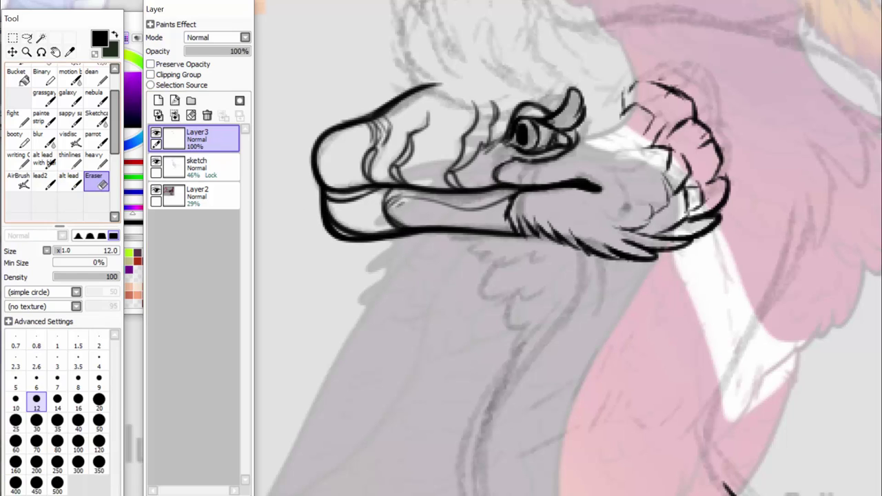
{"action": "mouse_move", "coordinate": [342, 222]}
{"action": "left_mouse_down"}
{"action": "mouse_move", "coordinate": [372, 224]}
{"action": "mouse_move", "coordinate": [359, 219]}
{"action": "left_mouse_up"}
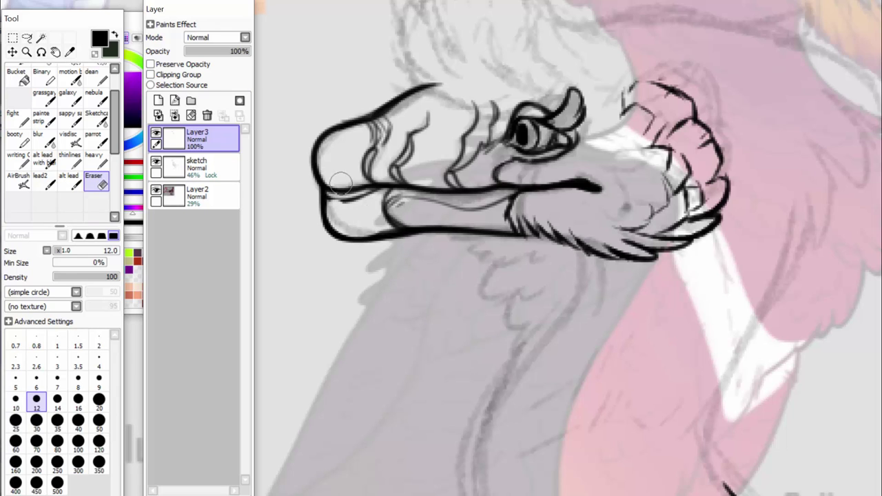
Add fine texture marks inside both beak tips and small accent strokes around the brow and cheek using the alt lead brush.
{"action": "left_click", "coordinate": [69, 158]}
{"action": "left_click", "coordinate": [69, 181]}
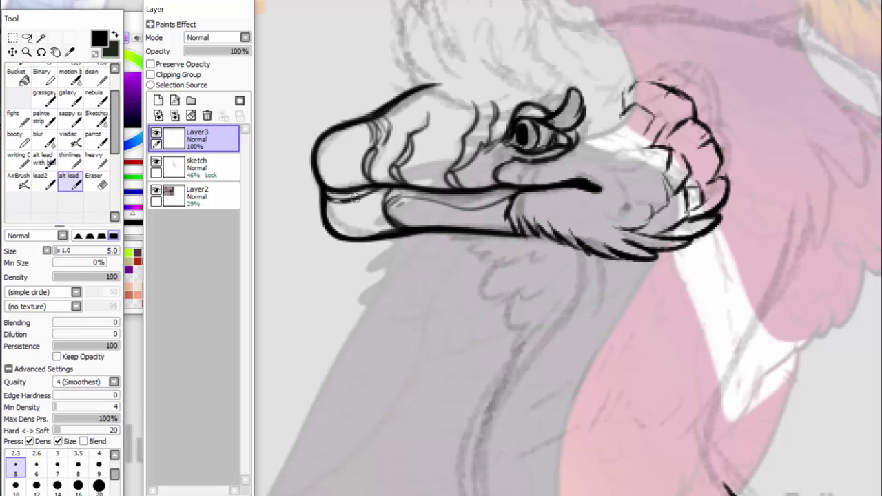
{"action": "left_click_drag", "start_coordinate": [332, 224], "coordinate": [353, 232]}
{"action": "left_click_drag", "start_coordinate": [434, 227], "coordinate": [332, 231]}
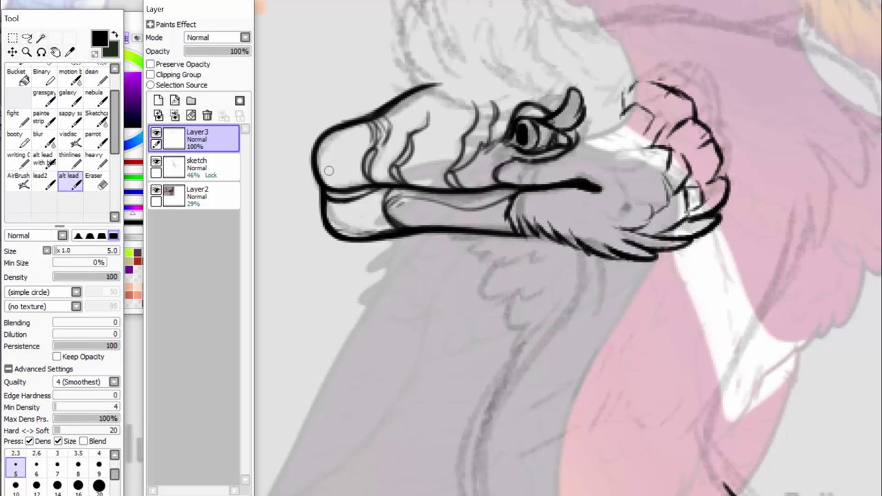
{"action": "mouse_move", "coordinate": [323, 157]}
{"action": "left_mouse_down"}
{"action": "mouse_move", "coordinate": [327, 168]}
{"action": "mouse_move", "coordinate": [341, 152]}
{"action": "mouse_move", "coordinate": [347, 167]}
{"action": "left_mouse_up"}
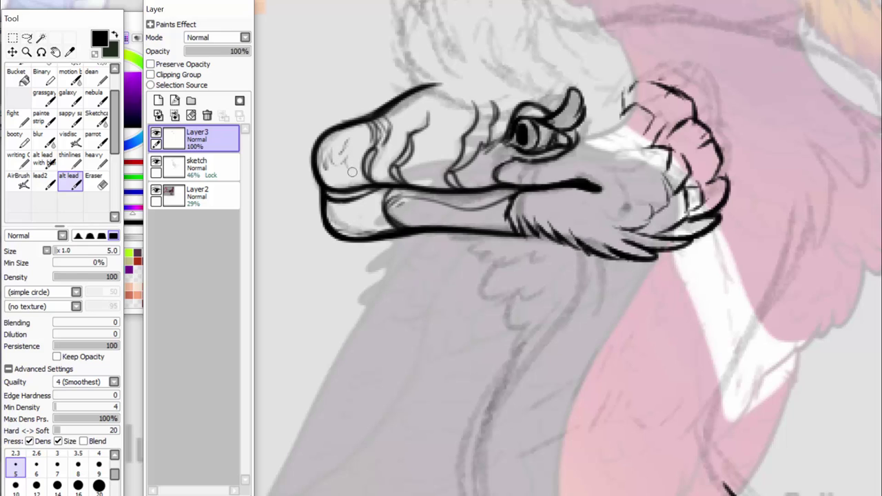
{"action": "left_click_drag", "start_coordinate": [429, 85], "coordinate": [441, 83]}
{"action": "mouse_move", "coordinate": [578, 109]}
{"action": "left_mouse_down"}
{"action": "mouse_move", "coordinate": [585, 98]}
{"action": "mouse_move", "coordinate": [573, 89]}
{"action": "left_mouse_up"}
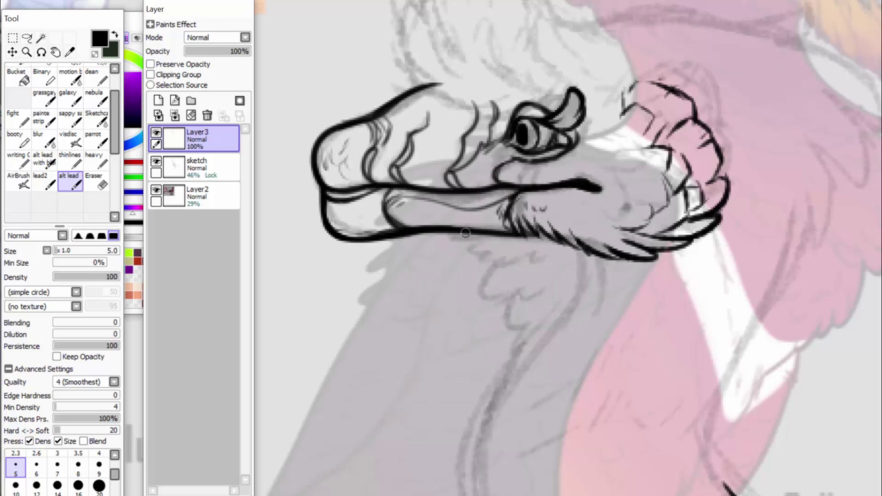
Ink the overlapping cluster of throat feathers hanging below the jaw.
{"action": "mouse_move", "coordinate": [455, 236]}
{"action": "left_mouse_down"}
{"action": "mouse_move", "coordinate": [474, 241]}
{"action": "mouse_move", "coordinate": [473, 250]}
{"action": "mouse_move", "coordinate": [475, 241]}
{"action": "mouse_move", "coordinate": [476, 255]}
{"action": "mouse_move", "coordinate": [521, 257]}
{"action": "mouse_move", "coordinate": [527, 241]}
{"action": "mouse_move", "coordinate": [545, 245]}
{"action": "left_mouse_up"}
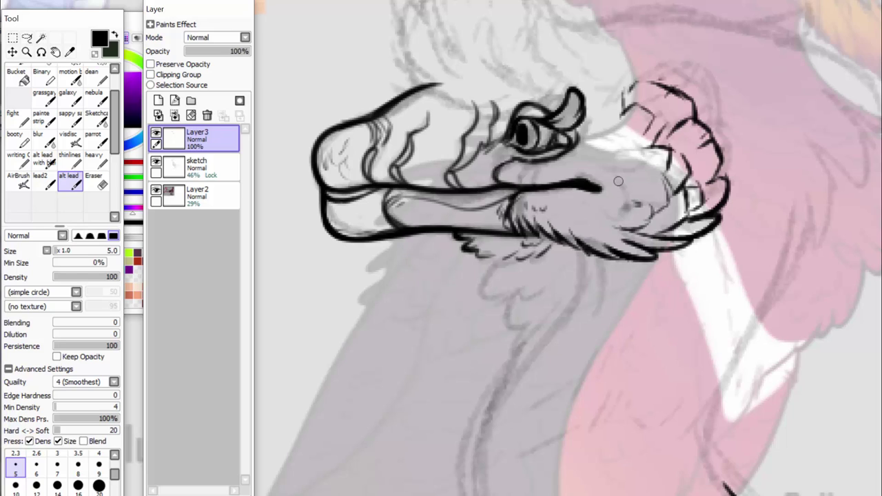
{"action": "mouse_move", "coordinate": [482, 254]}
{"action": "left_mouse_down"}
{"action": "mouse_move", "coordinate": [510, 260]}
{"action": "mouse_move", "coordinate": [483, 290]}
{"action": "mouse_move", "coordinate": [491, 300]}
{"action": "mouse_move", "coordinate": [553, 266]}
{"action": "mouse_move", "coordinate": [506, 304]}
{"action": "mouse_move", "coordinate": [512, 343]}
{"action": "mouse_move", "coordinate": [587, 249]}
{"action": "left_mouse_up"}
Ink the lower rows of crest feathers along the forehead, from the snout's base to above the eye.
{"action": "scroll", "coordinate": [568, 249], "scroll_direction": "up", "scroll_amount": 3}
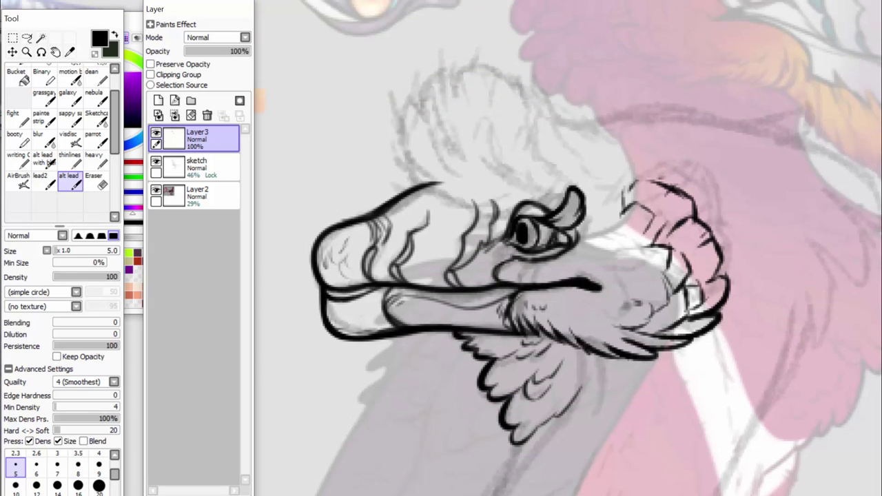
{"action": "mouse_move", "coordinate": [531, 184]}
{"action": "left_mouse_down"}
{"action": "mouse_move", "coordinate": [502, 145]}
{"action": "mouse_move", "coordinate": [479, 141]}
{"action": "mouse_move", "coordinate": [503, 181]}
{"action": "mouse_move", "coordinate": [444, 192]}
{"action": "mouse_move", "coordinate": [437, 177]}
{"action": "mouse_move", "coordinate": [448, 171]}
{"action": "left_mouse_up"}
{"action": "mouse_move", "coordinate": [494, 203]}
{"action": "left_mouse_down"}
{"action": "mouse_move", "coordinate": [530, 188]}
{"action": "mouse_move", "coordinate": [517, 207]}
{"action": "left_mouse_up"}
{"action": "mouse_move", "coordinate": [424, 181]}
{"action": "left_mouse_down"}
{"action": "mouse_move", "coordinate": [395, 132]}
{"action": "mouse_move", "coordinate": [428, 124]}
{"action": "mouse_move", "coordinate": [480, 185]}
{"action": "mouse_move", "coordinate": [471, 188]}
{"action": "mouse_move", "coordinate": [503, 196]}
{"action": "mouse_move", "coordinate": [472, 185]}
{"action": "mouse_move", "coordinate": [477, 166]}
{"action": "mouse_move", "coordinate": [458, 143]}
{"action": "mouse_move", "coordinate": [488, 150]}
{"action": "mouse_move", "coordinate": [502, 191]}
{"action": "mouse_move", "coordinate": [482, 191]}
{"action": "mouse_move", "coordinate": [534, 178]}
{"action": "mouse_move", "coordinate": [529, 130]}
{"action": "mouse_move", "coordinate": [523, 141]}
{"action": "mouse_move", "coordinate": [549, 181]}
{"action": "left_mouse_up"}
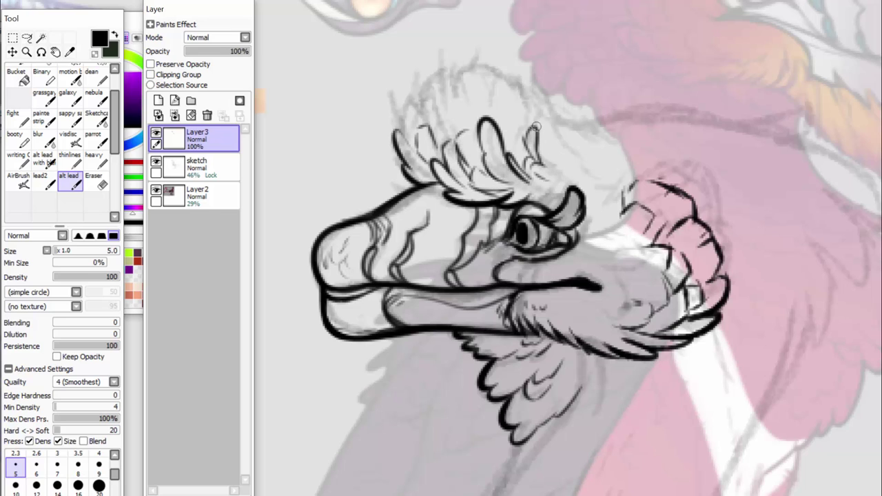
{"action": "mouse_move", "coordinate": [535, 128]}
{"action": "left_mouse_down"}
{"action": "mouse_move", "coordinate": [523, 97]}
{"action": "mouse_move", "coordinate": [522, 112]}
{"action": "left_mouse_up"}
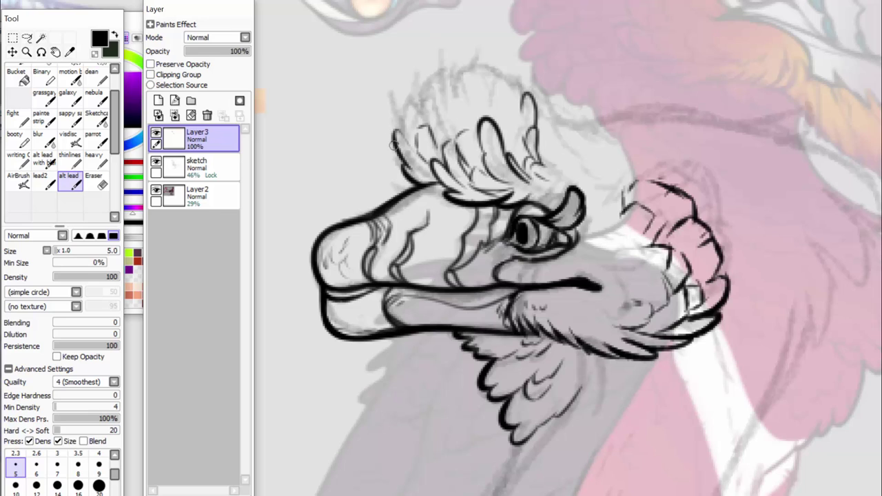
Ink the rest of the crest with spiky front tips, overlapping feathers and a rear edge running down towards the nape.
{"action": "mouse_move", "coordinate": [405, 169]}
{"action": "left_mouse_down"}
{"action": "mouse_move", "coordinate": [393, 138]}
{"action": "mouse_move", "coordinate": [402, 112]}
{"action": "mouse_move", "coordinate": [414, 100]}
{"action": "mouse_move", "coordinate": [428, 128]}
{"action": "mouse_move", "coordinate": [417, 93]}
{"action": "mouse_move", "coordinate": [439, 107]}
{"action": "mouse_move", "coordinate": [458, 55]}
{"action": "mouse_move", "coordinate": [455, 90]}
{"action": "left_mouse_up"}
{"action": "mouse_move", "coordinate": [439, 49]}
{"action": "left_mouse_down"}
{"action": "mouse_move", "coordinate": [442, 103]}
{"action": "mouse_move", "coordinate": [457, 119]}
{"action": "mouse_move", "coordinate": [416, 69]}
{"action": "mouse_move", "coordinate": [406, 137]}
{"action": "mouse_move", "coordinate": [414, 62]}
{"action": "mouse_move", "coordinate": [473, 62]}
{"action": "mouse_move", "coordinate": [486, 110]}
{"action": "mouse_move", "coordinate": [506, 97]}
{"action": "mouse_move", "coordinate": [524, 100]}
{"action": "mouse_move", "coordinate": [507, 76]}
{"action": "mouse_move", "coordinate": [476, 64]}
{"action": "mouse_move", "coordinate": [491, 95]}
{"action": "left_mouse_up"}
{"action": "mouse_move", "coordinate": [514, 125]}
{"action": "left_mouse_down"}
{"action": "mouse_move", "coordinate": [523, 154]}
{"action": "mouse_move", "coordinate": [511, 120]}
{"action": "mouse_move", "coordinate": [523, 149]}
{"action": "mouse_move", "coordinate": [482, 129]}
{"action": "mouse_move", "coordinate": [465, 92]}
{"action": "mouse_move", "coordinate": [457, 110]}
{"action": "mouse_move", "coordinate": [457, 73]}
{"action": "mouse_move", "coordinate": [456, 118]}
{"action": "mouse_move", "coordinate": [432, 184]}
{"action": "left_mouse_up"}
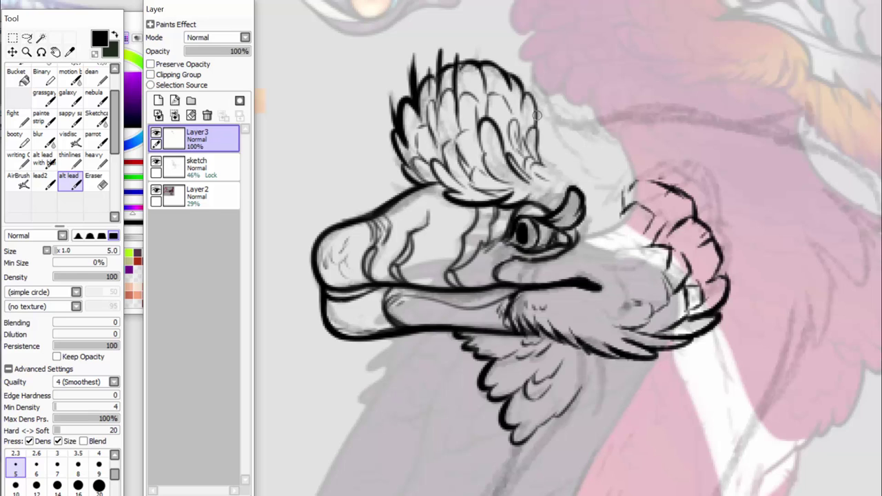
{"action": "mouse_move", "coordinate": [532, 95]}
{"action": "left_mouse_down"}
{"action": "mouse_move", "coordinate": [578, 160]}
{"action": "mouse_move", "coordinate": [571, 163]}
{"action": "mouse_move", "coordinate": [587, 180]}
{"action": "mouse_move", "coordinate": [610, 180]}
{"action": "mouse_move", "coordinate": [557, 180]}
{"action": "left_mouse_up"}
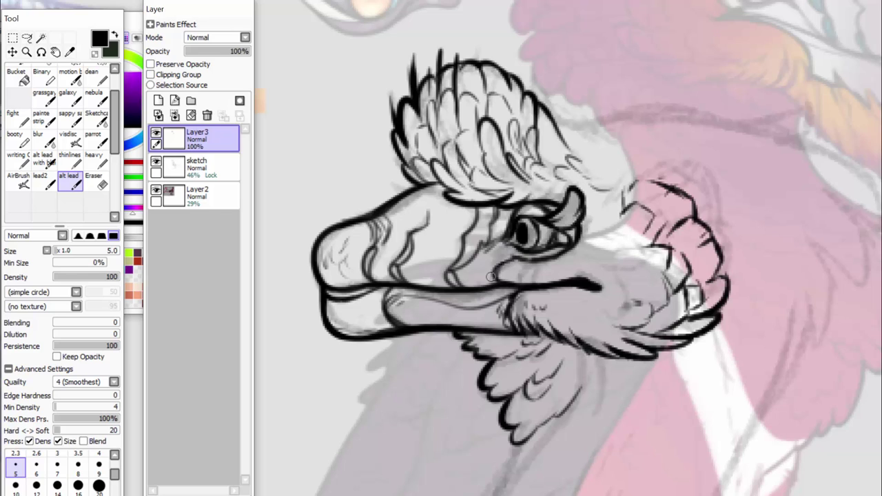
{"action": "mouse_move", "coordinate": [543, 105]}
{"action": "left_mouse_down"}
{"action": "mouse_move", "coordinate": [571, 122]}
{"action": "mouse_move", "coordinate": [552, 116]}
{"action": "mouse_move", "coordinate": [591, 122]}
{"action": "mouse_move", "coordinate": [553, 120]}
{"action": "mouse_move", "coordinate": [602, 122]}
{"action": "mouse_move", "coordinate": [553, 138]}
{"action": "mouse_move", "coordinate": [580, 148]}
{"action": "left_mouse_up"}
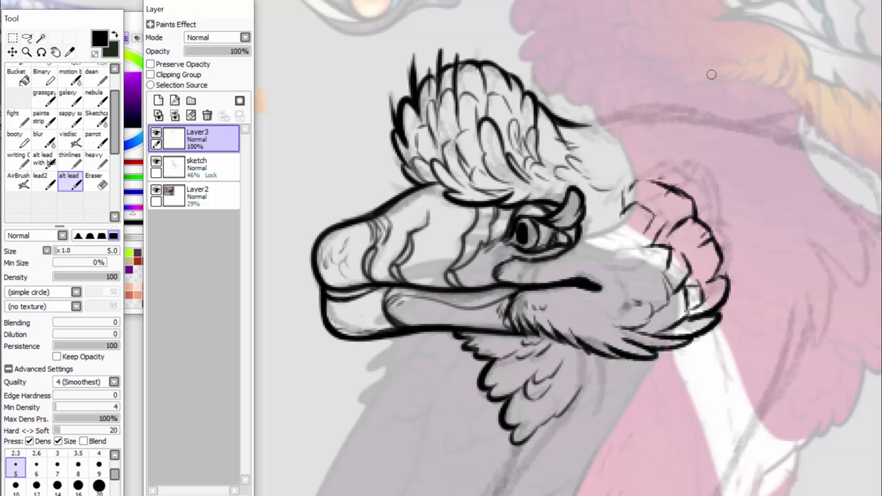
{"action": "scroll", "coordinate": [568, 248], "scroll_direction": "down", "scroll_amount": 5}
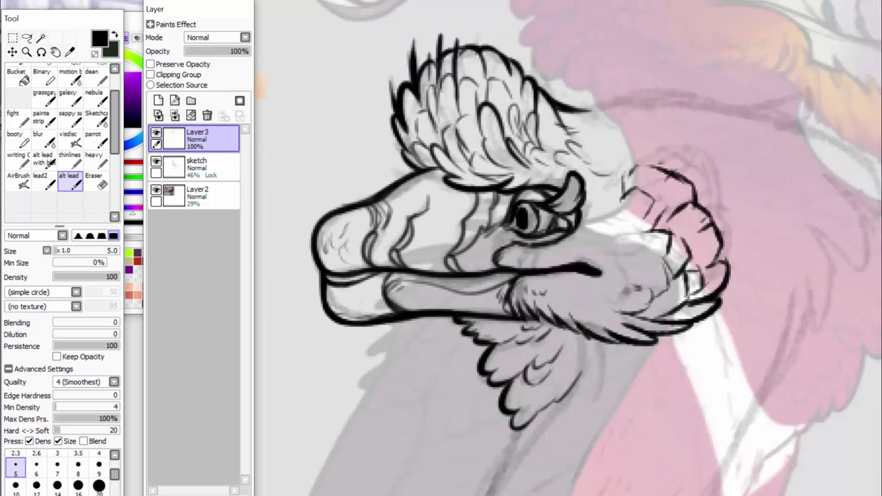
{"action": "mouse_move", "coordinate": [527, 59]}
{"action": "left_mouse_down"}
{"action": "mouse_move", "coordinate": [548, 66]}
{"action": "mouse_move", "coordinate": [599, 85]}
{"action": "left_mouse_up"}
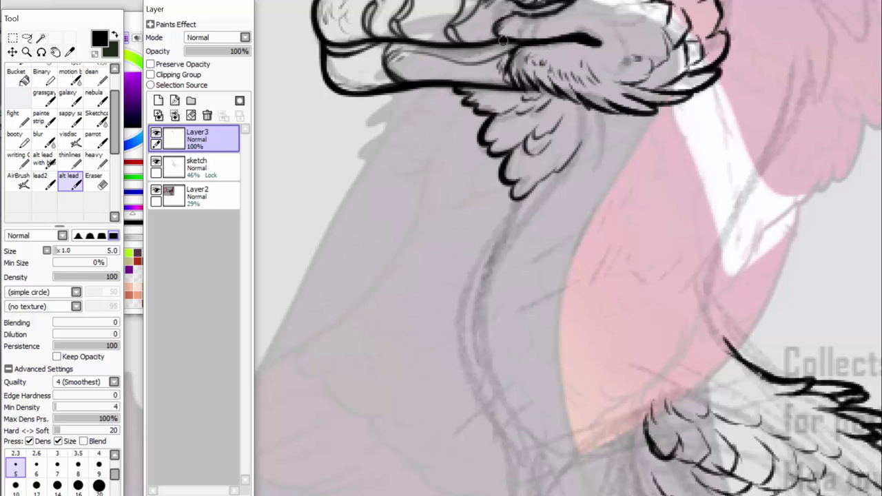
Ink the curved front contour of the neck from the throat feathers down to the chest.
{"action": "scroll", "coordinate": [529, 121], "scroll_direction": "down", "scroll_amount": 3}
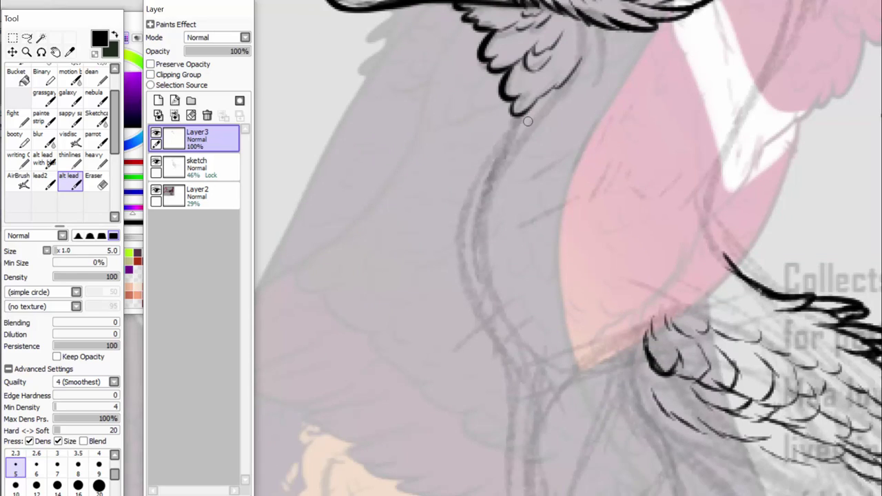
{"action": "left_click_drag", "start_coordinate": [517, 113], "coordinate": [481, 170]}
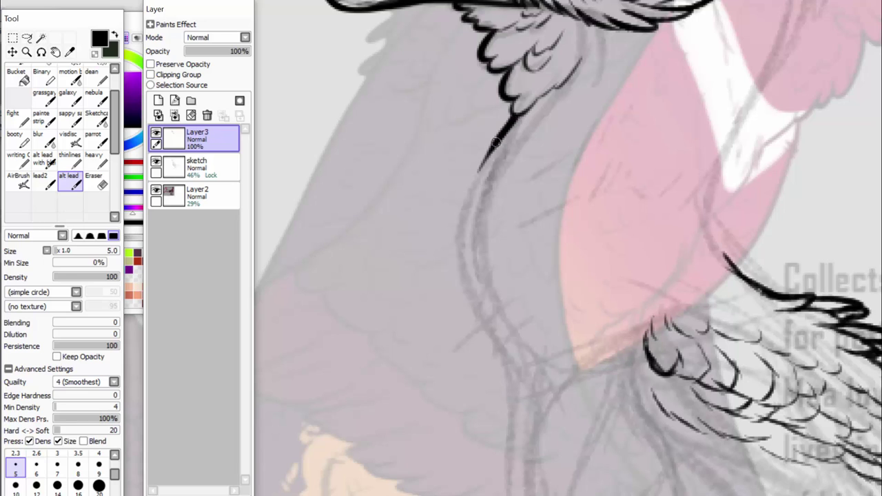
{"action": "mouse_move", "coordinate": [500, 137]}
{"action": "left_mouse_down"}
{"action": "mouse_move", "coordinate": [465, 207]}
{"action": "mouse_move", "coordinate": [537, 398]}
{"action": "left_mouse_up"}
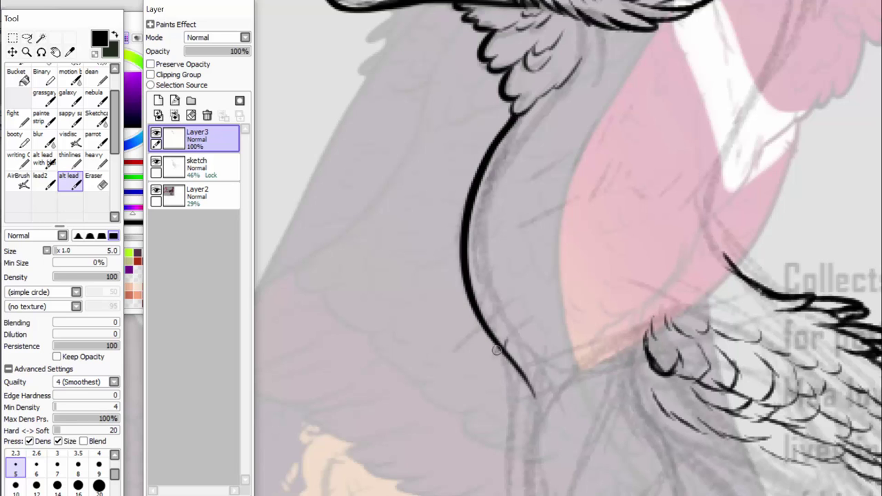
Add rows of short feather strokes across the lower front of the neck.
{"action": "left_click_drag", "start_coordinate": [473, 310], "coordinate": [518, 297]}
{"action": "mouse_move", "coordinate": [494, 332]}
{"action": "left_mouse_down"}
{"action": "mouse_move", "coordinate": [520, 316]}
{"action": "mouse_move", "coordinate": [566, 279]}
{"action": "left_mouse_up"}
{"action": "left_click_drag", "start_coordinate": [472, 286], "coordinate": [508, 268]}
{"action": "mouse_move", "coordinate": [511, 273]}
{"action": "left_mouse_down"}
{"action": "mouse_move", "coordinate": [549, 247]}
{"action": "mouse_move", "coordinate": [577, 242]}
{"action": "left_mouse_up"}
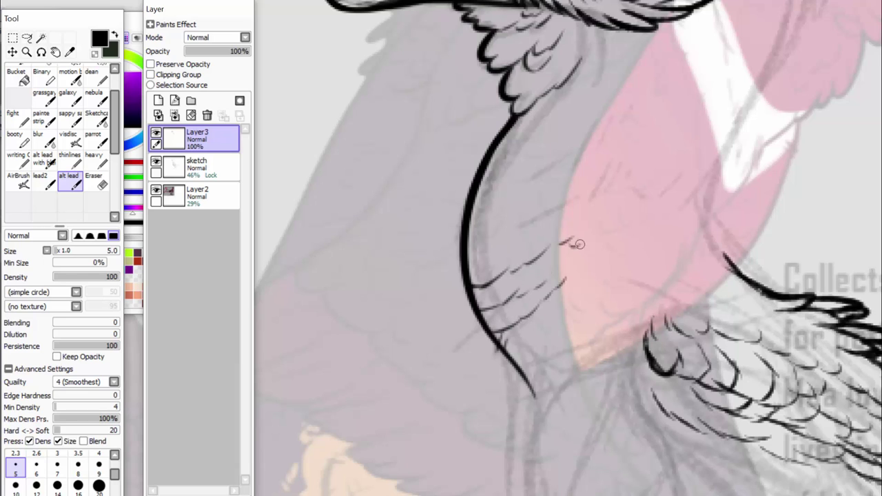
{"action": "left_click_drag", "start_coordinate": [545, 311], "coordinate": [613, 269]}
{"action": "mouse_move", "coordinate": [572, 293]}
{"action": "left_mouse_down"}
{"action": "mouse_move", "coordinate": [555, 325]}
{"action": "mouse_move", "coordinate": [525, 343]}
{"action": "mouse_move", "coordinate": [586, 317]}
{"action": "mouse_move", "coordinate": [595, 291]}
{"action": "mouse_move", "coordinate": [616, 294]}
{"action": "mouse_move", "coordinate": [649, 265]}
{"action": "left_mouse_up"}
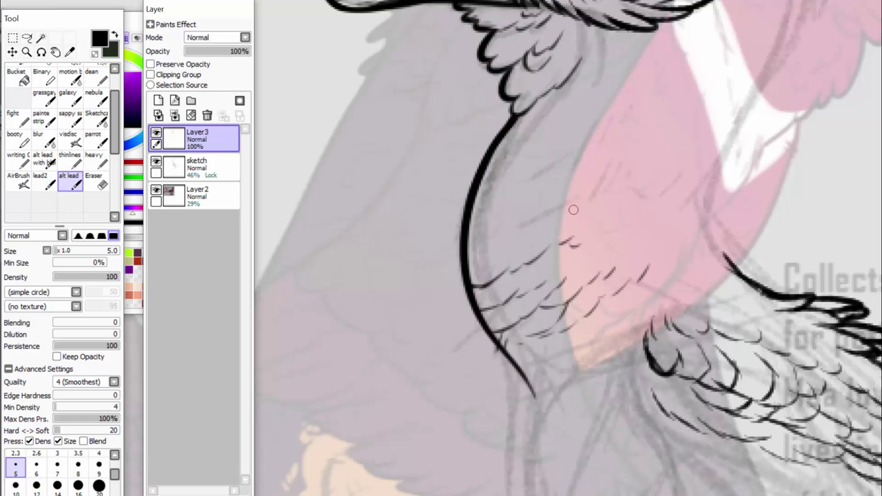
Add another row of fine feather strokes across the middle of the neck, above the existing rows.
{"action": "mouse_move", "coordinate": [552, 213]}
{"action": "left_mouse_down"}
{"action": "mouse_move", "coordinate": [591, 195]}
{"action": "mouse_move", "coordinate": [618, 168]}
{"action": "left_mouse_up"}
{"action": "left_click_drag", "start_coordinate": [476, 240], "coordinate": [508, 226]}
{"action": "mouse_move", "coordinate": [510, 227]}
{"action": "left_mouse_down"}
{"action": "mouse_move", "coordinate": [538, 198]}
{"action": "mouse_move", "coordinate": [555, 214]}
{"action": "mouse_move", "coordinate": [570, 201]}
{"action": "mouse_move", "coordinate": [562, 219]}
{"action": "left_mouse_up"}
{"action": "mouse_move", "coordinate": [557, 211]}
{"action": "left_mouse_down"}
{"action": "mouse_move", "coordinate": [566, 201]}
{"action": "mouse_move", "coordinate": [584, 212]}
{"action": "left_mouse_up"}
{"action": "left_click_drag", "start_coordinate": [596, 212], "coordinate": [613, 200]}
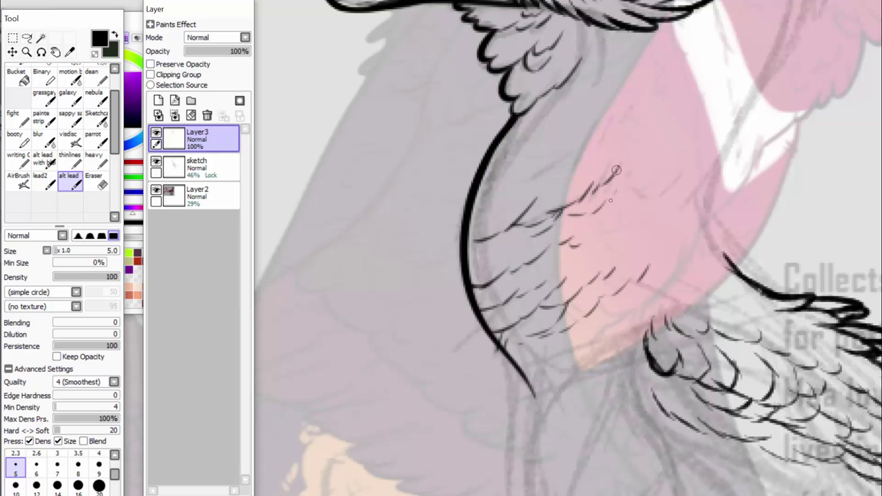
Ink the lower back-of-neck contour into the wing and add small feather strokes at the shoulder.
{"action": "mouse_move", "coordinate": [744, 273]}
{"action": "left_mouse_down"}
{"action": "mouse_move", "coordinate": [717, 229]}
{"action": "mouse_move", "coordinate": [723, 255]}
{"action": "mouse_move", "coordinate": [736, 273]}
{"action": "mouse_move", "coordinate": [714, 230]}
{"action": "left_mouse_up"}
{"action": "mouse_move", "coordinate": [731, 268]}
{"action": "left_mouse_down"}
{"action": "mouse_move", "coordinate": [711, 210]}
{"action": "mouse_move", "coordinate": [718, 252]}
{"action": "mouse_move", "coordinate": [734, 145]}
{"action": "mouse_move", "coordinate": [690, 298]}
{"action": "left_mouse_up"}
{"action": "left_click_drag", "start_coordinate": [668, 288], "coordinate": [712, 310]}
{"action": "mouse_move", "coordinate": [733, 304]}
{"action": "left_mouse_down"}
{"action": "mouse_move", "coordinate": [717, 314]}
{"action": "mouse_move", "coordinate": [732, 317]}
{"action": "left_mouse_up"}
{"action": "left_click_drag", "start_coordinate": [728, 316], "coordinate": [761, 321]}
{"action": "left_click_drag", "start_coordinate": [767, 304], "coordinate": [755, 324]}
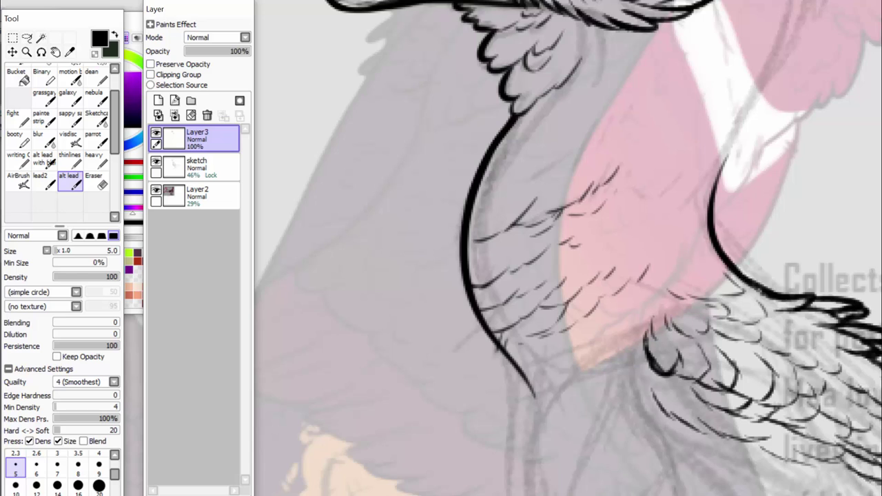
Extend the back-of-neck contour up behind the head and finish it with tufted feather ends.
{"action": "scroll", "coordinate": [569, 249], "scroll_direction": "up", "scroll_amount": 4}
{"action": "left_click_drag", "start_coordinate": [714, 375], "coordinate": [803, 159]}
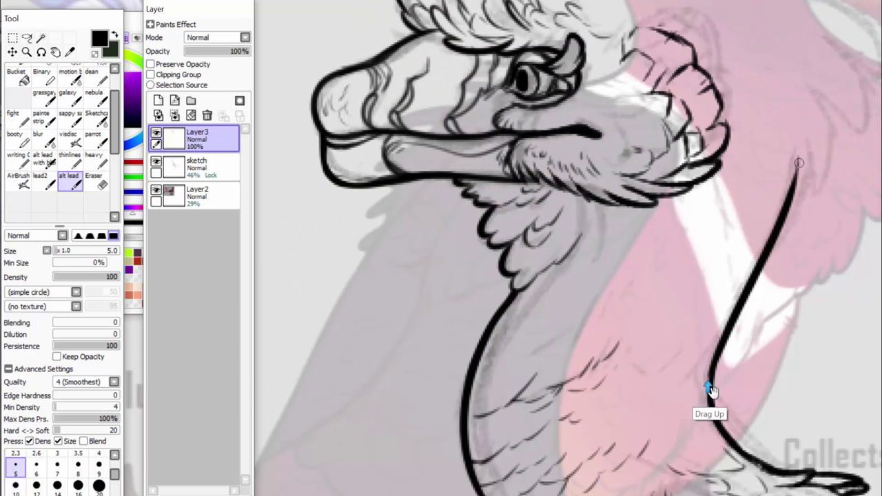
{"action": "mouse_move", "coordinate": [781, 242]}
{"action": "left_mouse_down"}
{"action": "mouse_move", "coordinate": [778, 230]}
{"action": "mouse_move", "coordinate": [813, 159]}
{"action": "mouse_move", "coordinate": [805, 147]}
{"action": "left_mouse_up"}
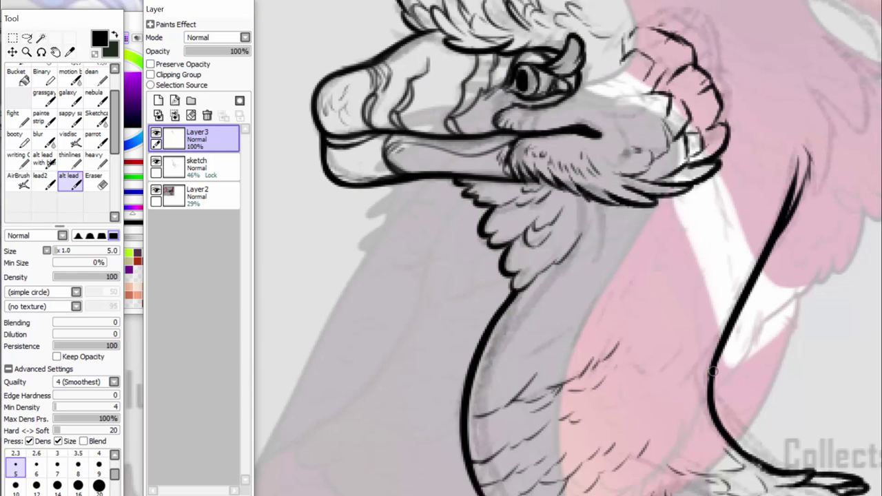
Add short feather strokes along the back of the neck and across the white stripe up to behind the cheek.
{"action": "left_click_drag", "start_coordinate": [719, 357], "coordinate": [715, 330]}
{"action": "left_click_drag", "start_coordinate": [719, 350], "coordinate": [726, 297]}
{"action": "left_click_drag", "start_coordinate": [732, 302], "coordinate": [714, 242]}
{"action": "left_click_drag", "start_coordinate": [732, 274], "coordinate": [737, 244]}
{"action": "mouse_move", "coordinate": [737, 303]}
{"action": "left_mouse_down"}
{"action": "mouse_move", "coordinate": [756, 261]}
{"action": "mouse_move", "coordinate": [740, 239]}
{"action": "left_mouse_up"}
{"action": "left_click_drag", "start_coordinate": [741, 235], "coordinate": [719, 203]}
{"action": "mouse_move", "coordinate": [782, 223]}
{"action": "left_mouse_down"}
{"action": "mouse_move", "coordinate": [761, 211]}
{"action": "mouse_move", "coordinate": [735, 171]}
{"action": "left_mouse_up"}
{"action": "left_click_drag", "start_coordinate": [786, 208], "coordinate": [751, 146]}
{"action": "mouse_move", "coordinate": [795, 185]}
{"action": "left_mouse_down"}
{"action": "mouse_move", "coordinate": [761, 146]}
{"action": "mouse_move", "coordinate": [765, 174]}
{"action": "mouse_move", "coordinate": [735, 157]}
{"action": "left_mouse_up"}
{"action": "left_click_drag", "start_coordinate": [746, 191], "coordinate": [721, 181]}
{"action": "mouse_move", "coordinate": [717, 220]}
{"action": "left_mouse_down"}
{"action": "mouse_move", "coordinate": [682, 200]}
{"action": "mouse_move", "coordinate": [681, 245]}
{"action": "mouse_move", "coordinate": [665, 246]}
{"action": "left_mouse_up"}
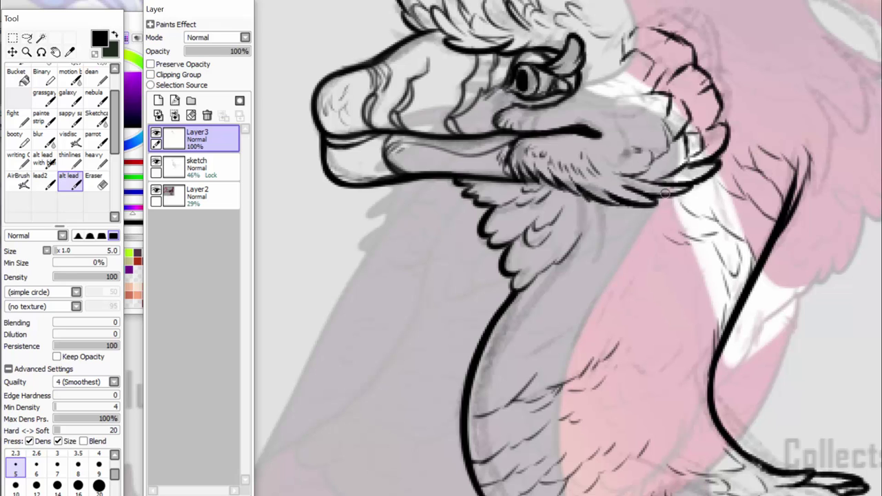
{"action": "scroll", "coordinate": [428, 246], "scroll_direction": "down", "scroll_amount": 3}
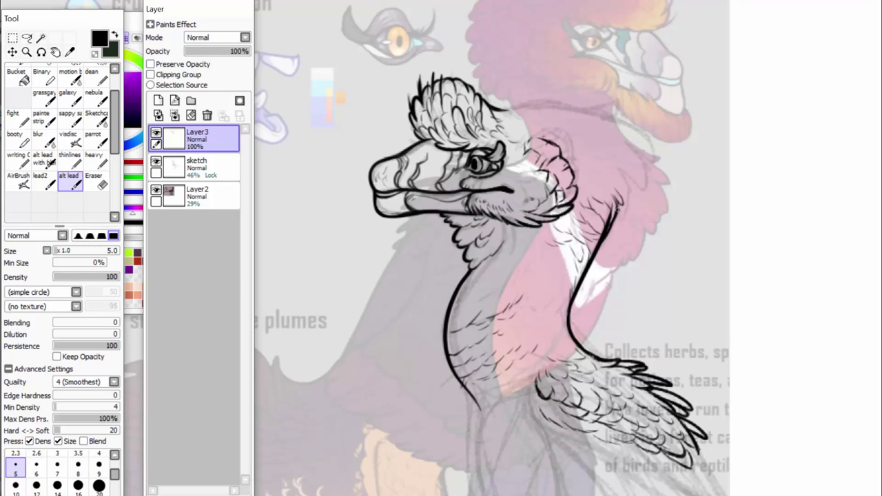
{"action": "scroll", "coordinate": [493, 248], "scroll_direction": "down", "scroll_amount": 3}
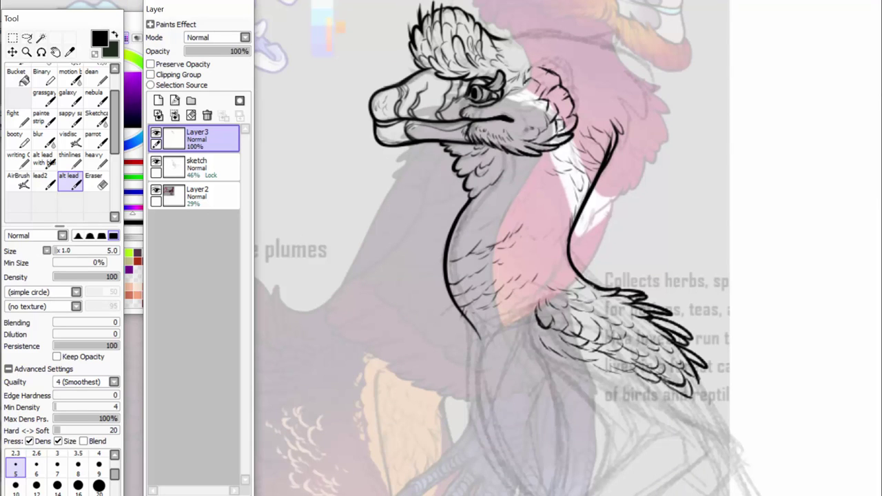
{"action": "scroll", "coordinate": [493, 248], "scroll_direction": "up", "scroll_amount": 3}
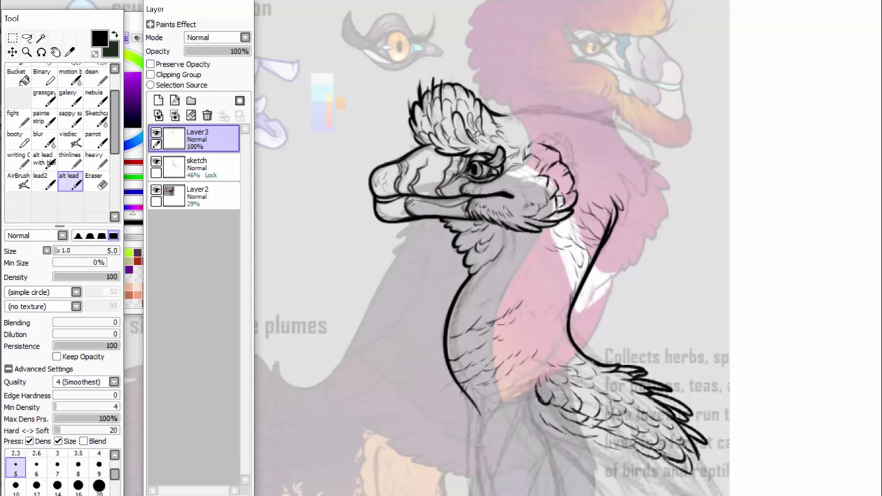
{"action": "scroll", "coordinate": [506, 101], "scroll_direction": "up", "scroll_amount": 2}
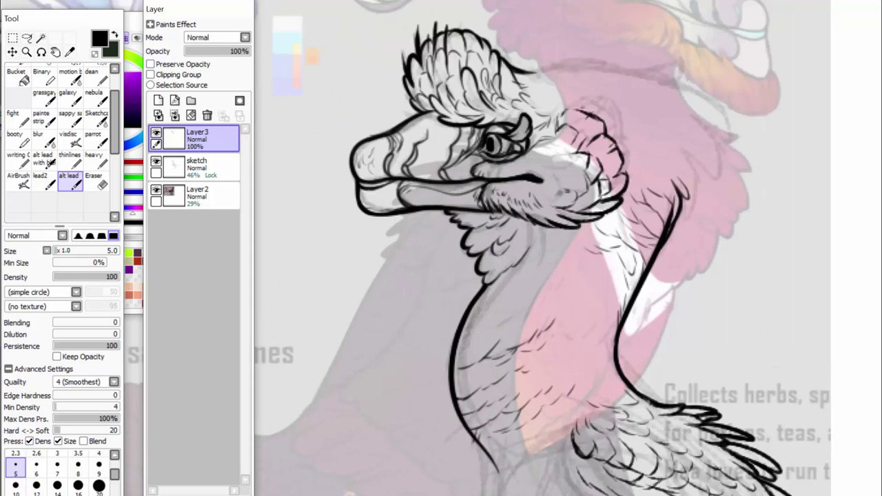
{"action": "mouse_move", "coordinate": [503, 73]}
{"action": "left_mouse_down"}
{"action": "mouse_move", "coordinate": [513, 76]}
{"action": "mouse_move", "coordinate": [506, 54]}
{"action": "left_mouse_up"}
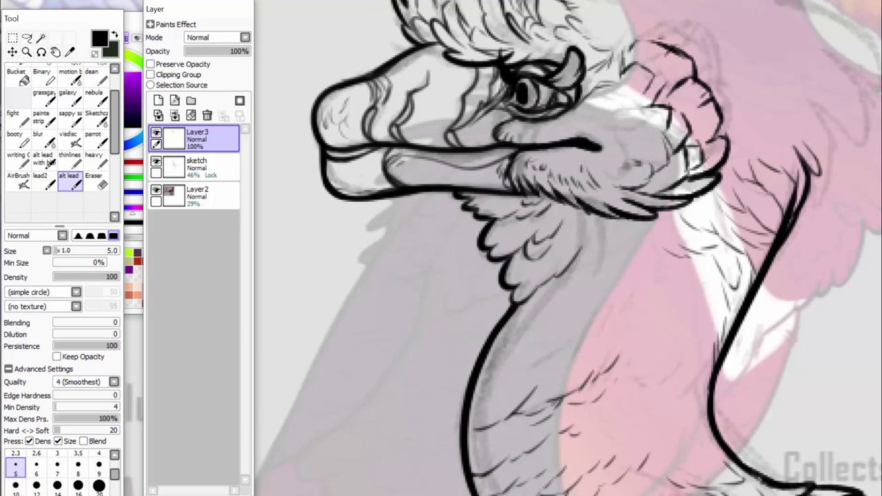
{"action": "scroll", "coordinate": [724, 141], "scroll_direction": "up", "scroll_amount": 2}
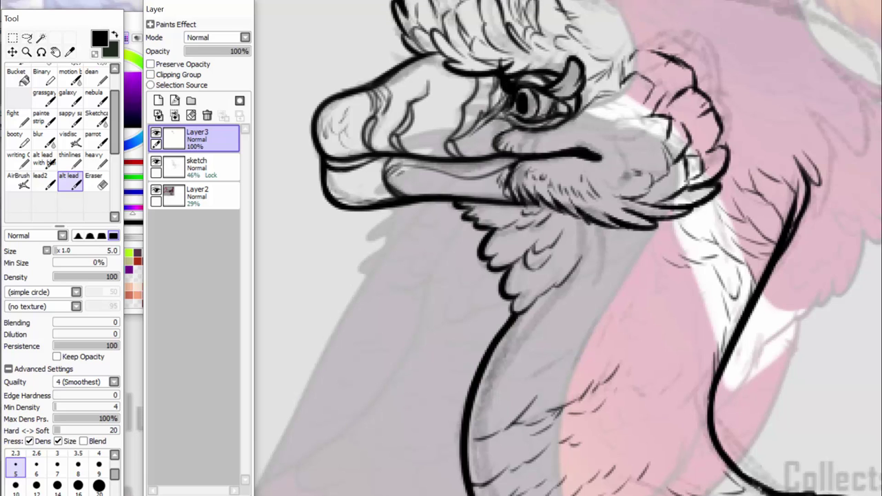
{"action": "mouse_move", "coordinate": [724, 141]}
{"action": "left_mouse_down"}
{"action": "mouse_move", "coordinate": [712, 101]}
{"action": "mouse_move", "coordinate": [699, 104]}
{"action": "mouse_move", "coordinate": [688, 83]}
{"action": "mouse_move", "coordinate": [740, 125]}
{"action": "mouse_move", "coordinate": [733, 145]}
{"action": "left_mouse_up"}
{"action": "key", "text": "ctrl+z"}
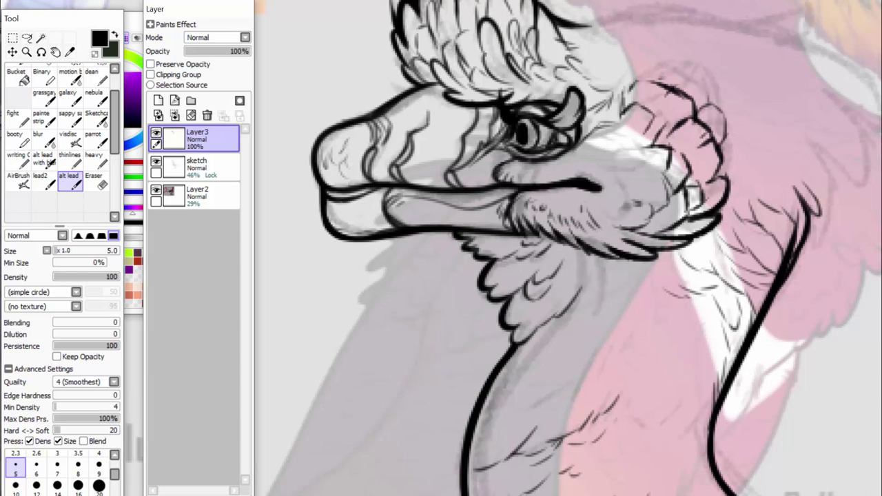
{"action": "key", "text": "ctrl+z"}
{"action": "key", "text": "ctrl+z"}
{"action": "scroll", "coordinate": [576, 249], "scroll_direction": "up", "scroll_amount": 3}
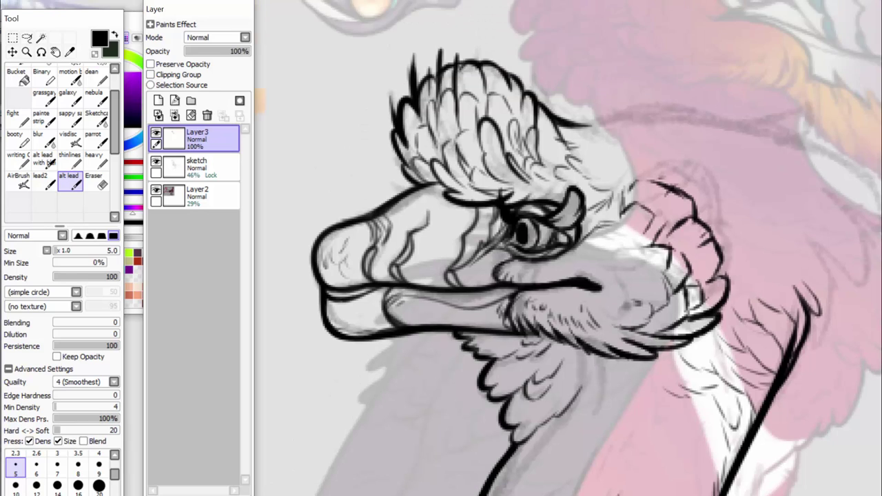
Ink a long contour from the crest back over the head to a curved end and start feather strokes behind the cheek.
{"action": "left_click_drag", "start_coordinate": [728, 285], "coordinate": [739, 243]}
{"action": "scroll", "coordinate": [568, 248], "scroll_direction": "right", "scroll_amount": 5}
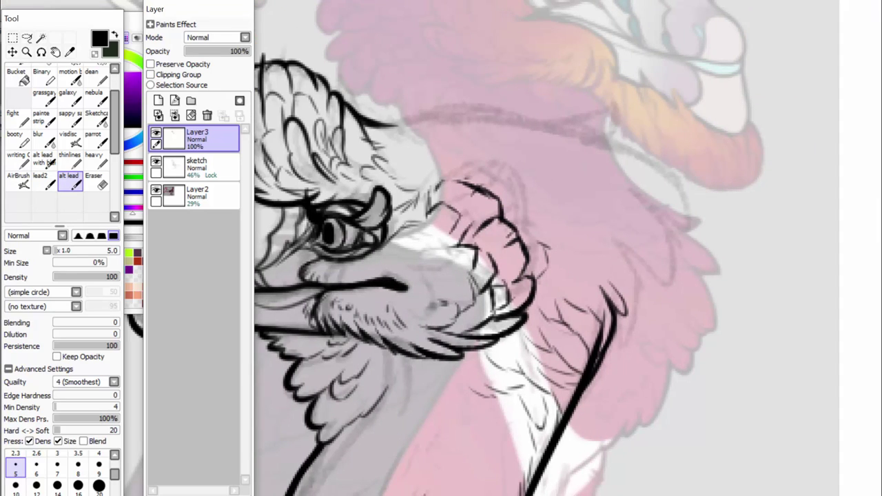
{"action": "left_click_drag", "start_coordinate": [375, 120], "coordinate": [679, 158]}
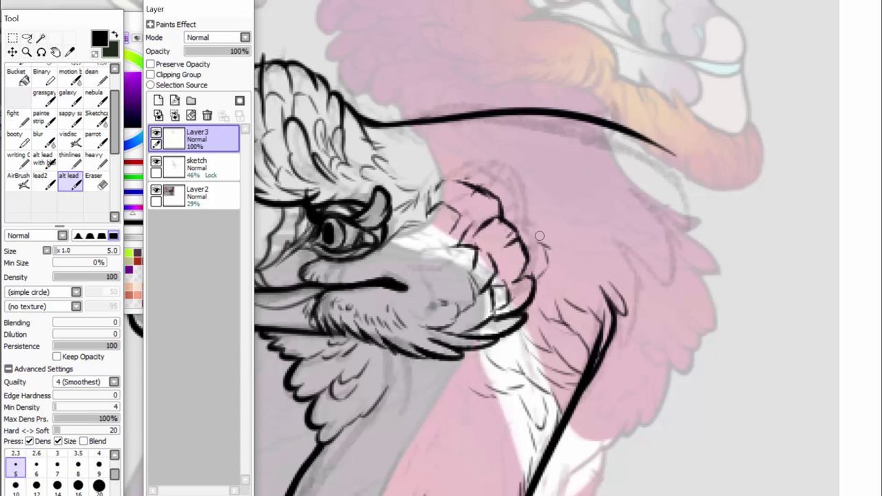
{"action": "mouse_move", "coordinate": [538, 227]}
{"action": "left_mouse_down"}
{"action": "mouse_move", "coordinate": [540, 200]}
{"action": "mouse_move", "coordinate": [567, 186]}
{"action": "mouse_move", "coordinate": [561, 180]}
{"action": "mouse_move", "coordinate": [551, 222]}
{"action": "mouse_move", "coordinate": [559, 200]}
{"action": "mouse_move", "coordinate": [585, 200]}
{"action": "mouse_move", "coordinate": [603, 178]}
{"action": "mouse_move", "coordinate": [594, 175]}
{"action": "mouse_move", "coordinate": [622, 169]}
{"action": "mouse_move", "coordinate": [642, 147]}
{"action": "mouse_move", "coordinate": [556, 167]}
{"action": "left_mouse_up"}
{"action": "left_click_drag", "start_coordinate": [553, 175], "coordinate": [533, 176]}
{"action": "mouse_move", "coordinate": [648, 142]}
{"action": "left_mouse_down"}
{"action": "mouse_move", "coordinate": [672, 153]}
{"action": "mouse_move", "coordinate": [699, 190]}
{"action": "mouse_move", "coordinate": [678, 176]}
{"action": "left_mouse_up"}
{"action": "mouse_move", "coordinate": [606, 222]}
{"action": "left_mouse_down"}
{"action": "mouse_move", "coordinate": [598, 241]}
{"action": "mouse_move", "coordinate": [623, 249]}
{"action": "left_mouse_up"}
{"action": "mouse_move", "coordinate": [571, 205]}
{"action": "left_mouse_down"}
{"action": "mouse_move", "coordinate": [620, 210]}
{"action": "mouse_move", "coordinate": [620, 218]}
{"action": "left_mouse_up"}
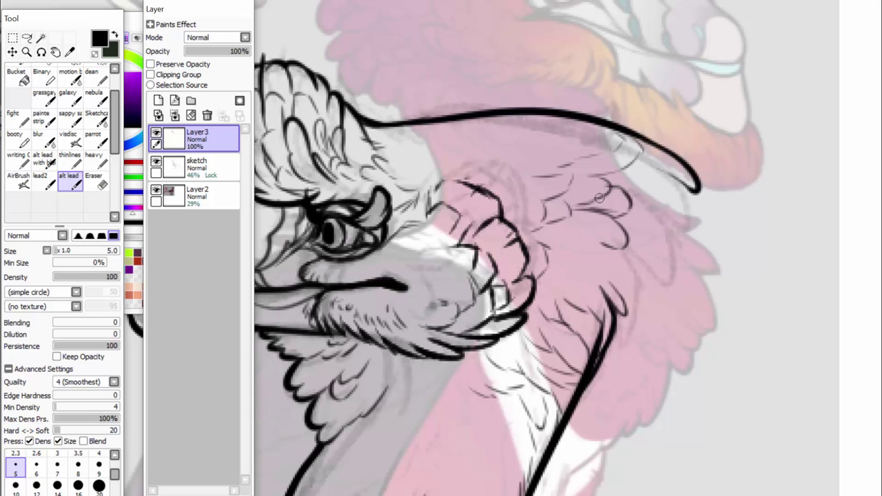
Fill the area between the cheek feathers and the top head contour with rows of small overlapping feather strokes.
{"action": "left_click_drag", "start_coordinate": [472, 177], "coordinate": [491, 171]}
{"action": "left_click_drag", "start_coordinate": [496, 165], "coordinate": [529, 130]}
{"action": "left_click_drag", "start_coordinate": [543, 116], "coordinate": [514, 167]}
{"action": "mouse_move", "coordinate": [511, 174]}
{"action": "left_mouse_down"}
{"action": "mouse_move", "coordinate": [552, 146]}
{"action": "mouse_move", "coordinate": [544, 140]}
{"action": "mouse_move", "coordinate": [566, 133]}
{"action": "mouse_move", "coordinate": [528, 115]}
{"action": "mouse_move", "coordinate": [487, 151]}
{"action": "mouse_move", "coordinate": [466, 157]}
{"action": "left_mouse_up"}
{"action": "left_click_drag", "start_coordinate": [513, 213], "coordinate": [525, 194]}
{"action": "mouse_move", "coordinate": [526, 195]}
{"action": "left_mouse_down"}
{"action": "mouse_move", "coordinate": [567, 166]}
{"action": "mouse_move", "coordinate": [592, 171]}
{"action": "mouse_move", "coordinate": [579, 150]}
{"action": "left_mouse_up"}
{"action": "left_click_drag", "start_coordinate": [590, 143], "coordinate": [597, 132]}
{"action": "mouse_move", "coordinate": [629, 197]}
{"action": "left_mouse_down"}
{"action": "mouse_move", "coordinate": [651, 190]}
{"action": "mouse_move", "coordinate": [645, 170]}
{"action": "left_mouse_up"}
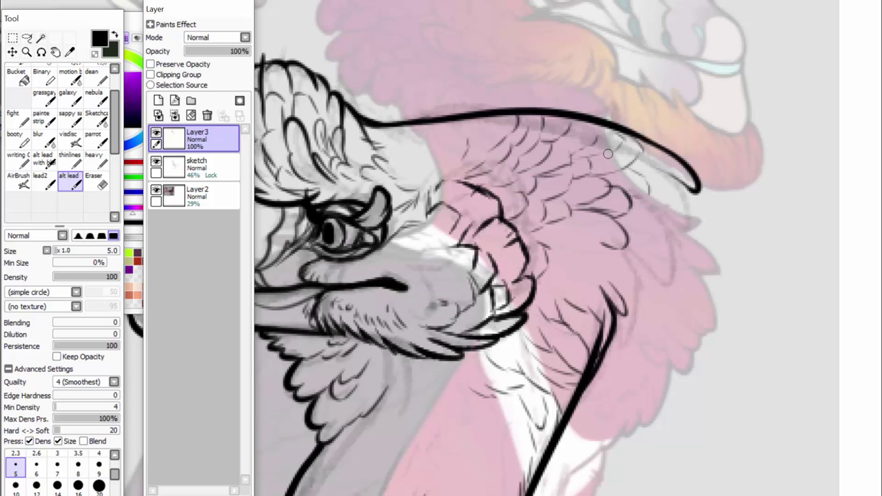
Ink bold rounded feather tips on the back of the head, just above the end of the back-of-neck contour.
{"action": "scroll", "coordinate": [510, 248], "scroll_direction": "up", "scroll_amount": 3}
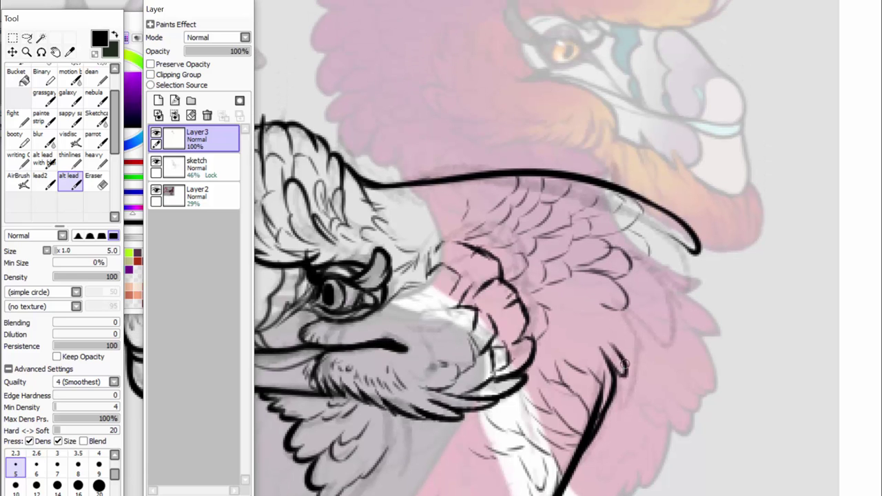
{"action": "left_click_drag", "start_coordinate": [626, 348], "coordinate": [636, 331]}
{"action": "mouse_move", "coordinate": [602, 305]}
{"action": "left_mouse_down"}
{"action": "mouse_move", "coordinate": [634, 329]}
{"action": "mouse_move", "coordinate": [665, 318]}
{"action": "mouse_move", "coordinate": [635, 283]}
{"action": "left_mouse_up"}
{"action": "mouse_move", "coordinate": [646, 337]}
{"action": "left_mouse_down"}
{"action": "mouse_move", "coordinate": [630, 317]}
{"action": "mouse_move", "coordinate": [576, 298]}
{"action": "left_mouse_up"}
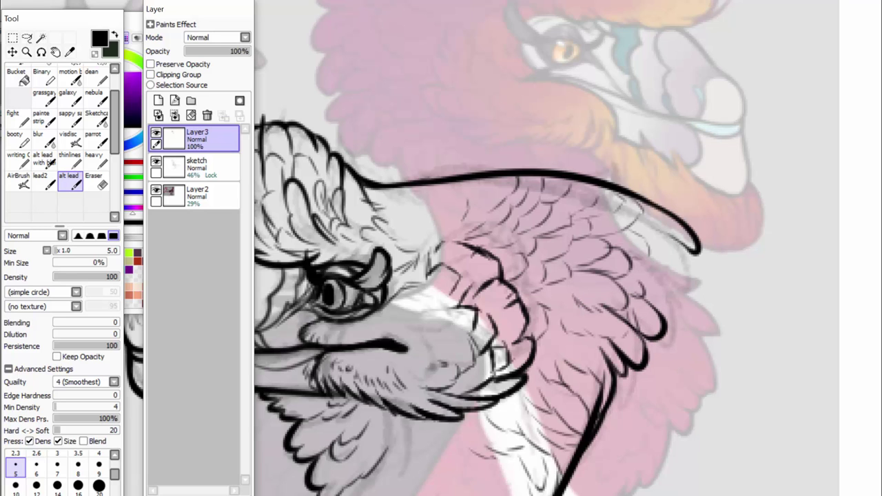
Add long rounded feather tips beneath the end of the head contour and touch up where it meets the crest.
{"action": "key", "text": "Page_Down"}
{"action": "key", "text": "Page_Down"}
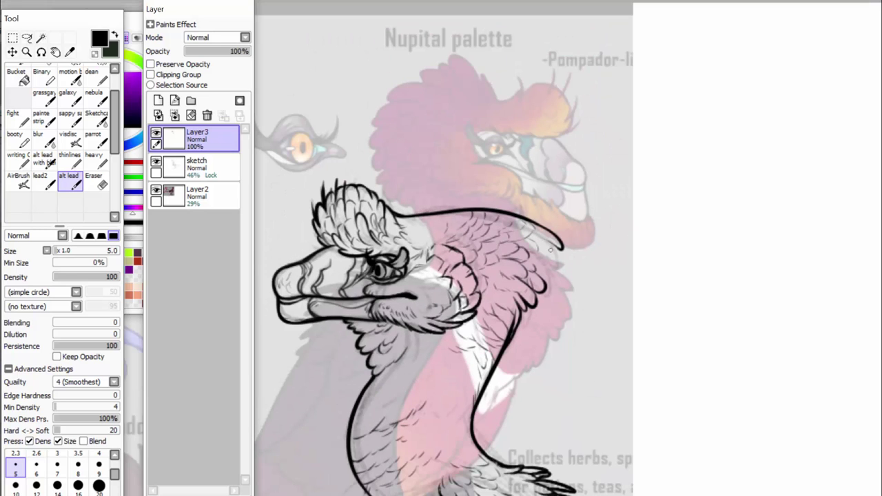
{"action": "left_click_drag", "start_coordinate": [543, 275], "coordinate": [548, 262]}
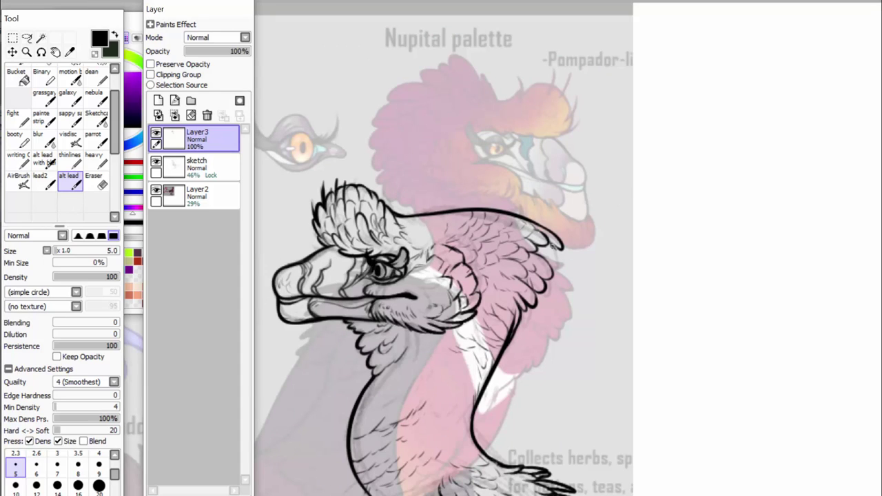
{"action": "left_click_drag", "start_coordinate": [558, 246], "coordinate": [542, 257]}
{"action": "left_click_drag", "start_coordinate": [389, 211], "coordinate": [429, 214]}
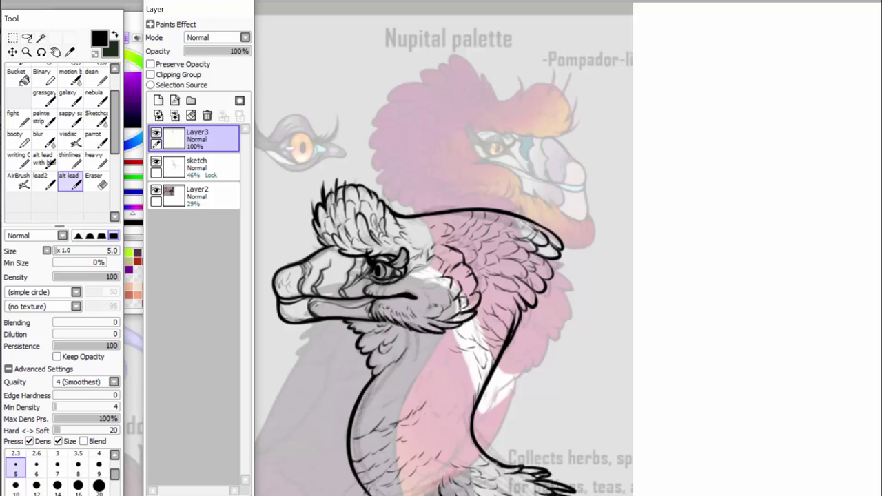
Lasso the rear half of the head feathers with their contour and delete those lines from Layer3.
{"action": "scroll", "coordinate": [444, 248], "scroll_direction": "down", "scroll_amount": 5}
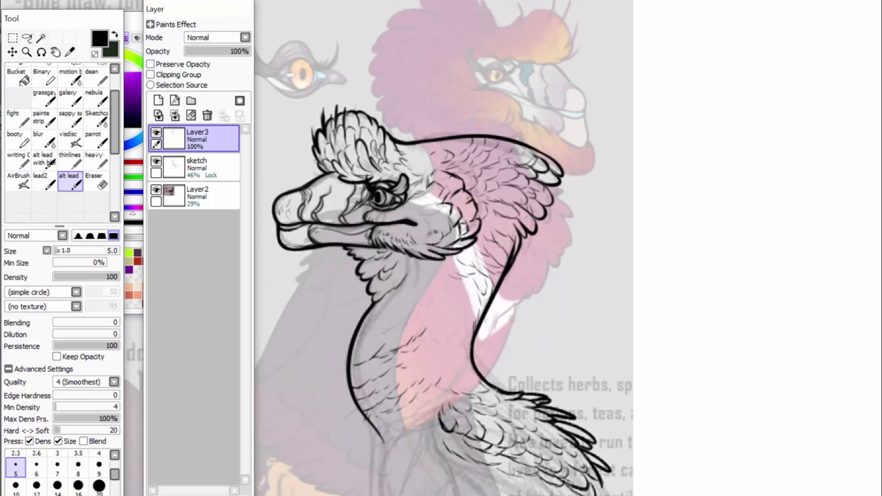
{"action": "scroll", "coordinate": [444, 248], "scroll_direction": "down", "scroll_amount": 3}
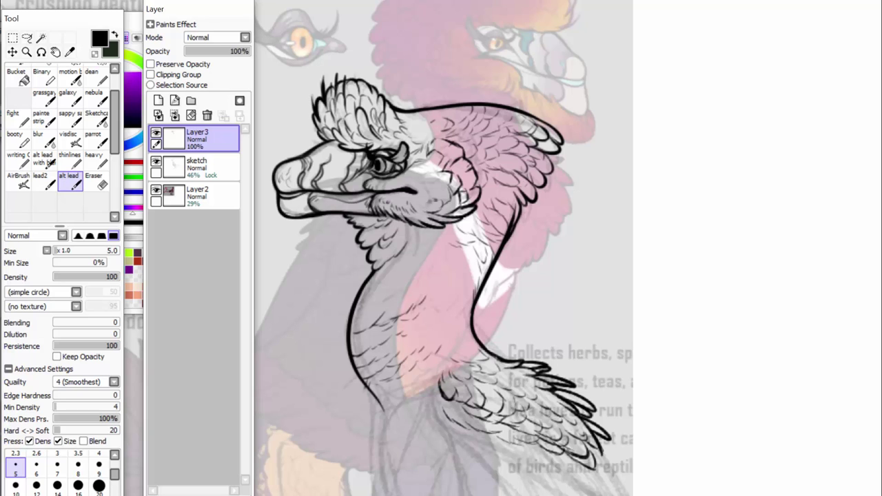
{"action": "scroll", "coordinate": [444, 248], "scroll_direction": "up", "scroll_amount": 1}
{"action": "scroll", "coordinate": [444, 248], "scroll_direction": "up", "scroll_amount": 3}
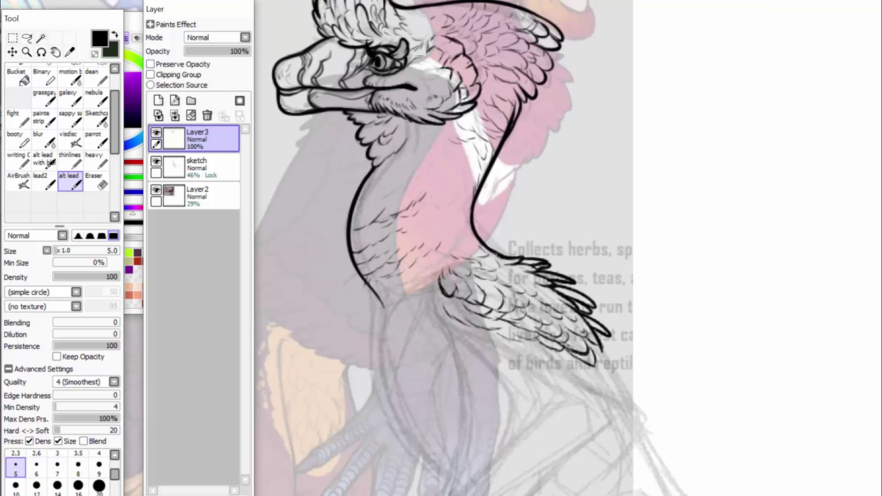
{"action": "left_click", "coordinate": [27, 38]}
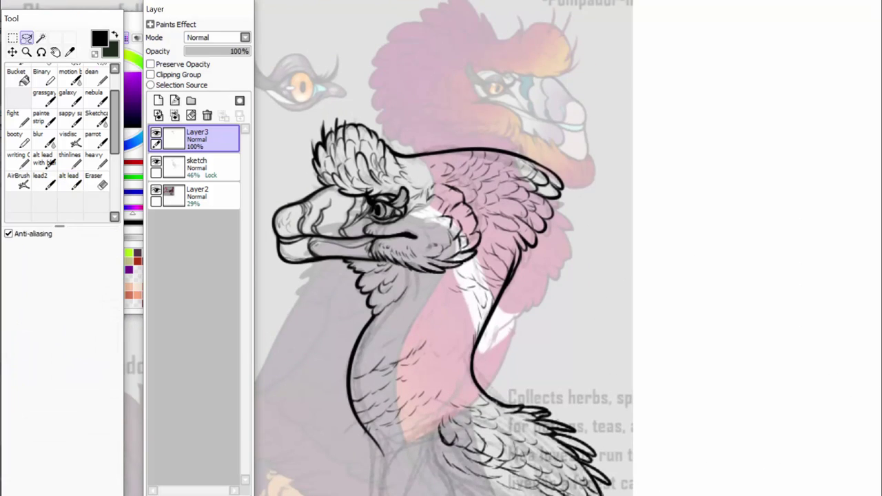
{"action": "left_click_drag", "start_coordinate": [524, 112], "coordinate": [505, 239]}
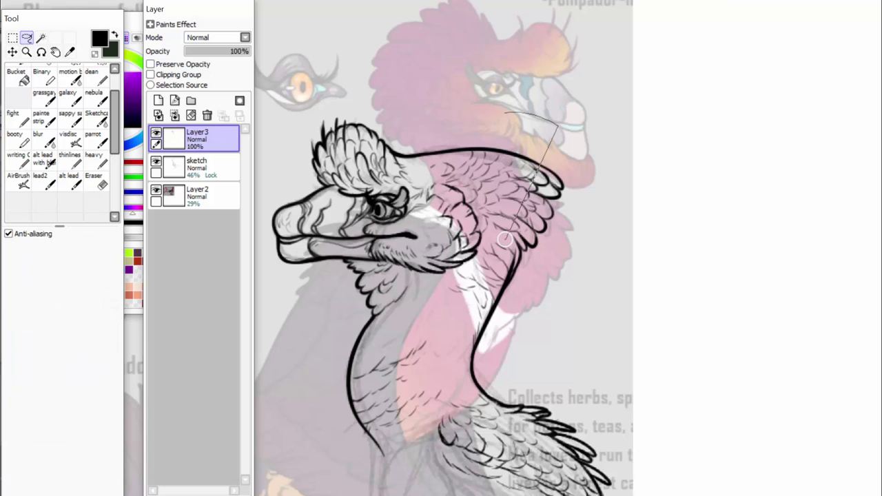
{"action": "key", "text": "ctrl+d"}
{"action": "mouse_move", "coordinate": [544, 265]}
{"action": "left_mouse_down"}
{"action": "mouse_move", "coordinate": [589, 189]}
{"action": "mouse_move", "coordinate": [492, 96]}
{"action": "left_mouse_up"}
{"action": "left_click_drag", "start_coordinate": [455, 135], "coordinate": [486, 210]}
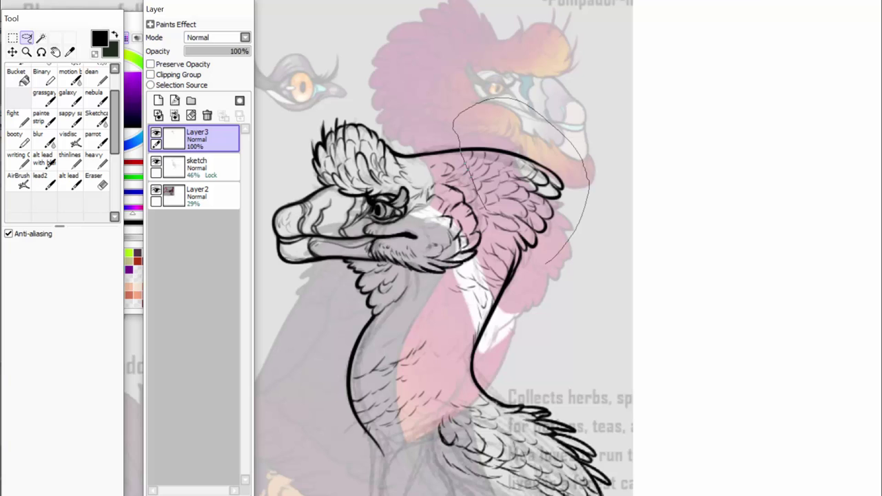
{"action": "left_click_drag", "start_coordinate": [536, 285], "coordinate": [546, 265]}
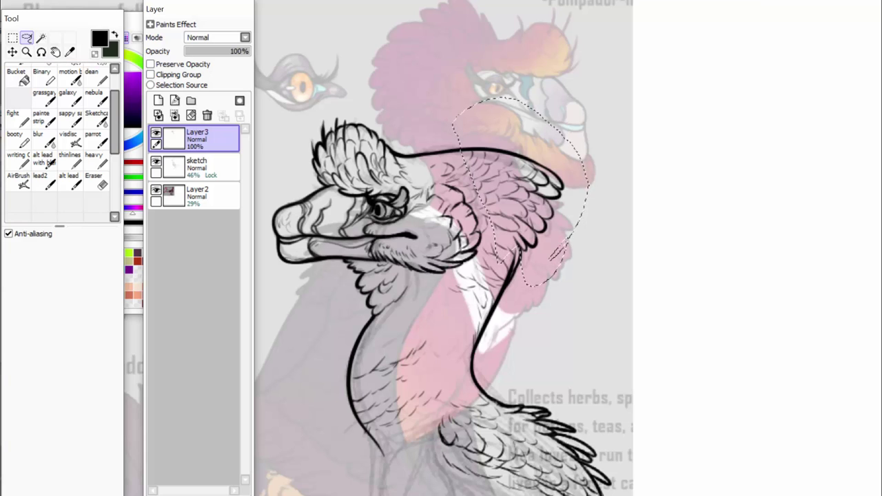
{"action": "left_click", "coordinate": [15, 0]}
{"action": "key", "text": "Return"}
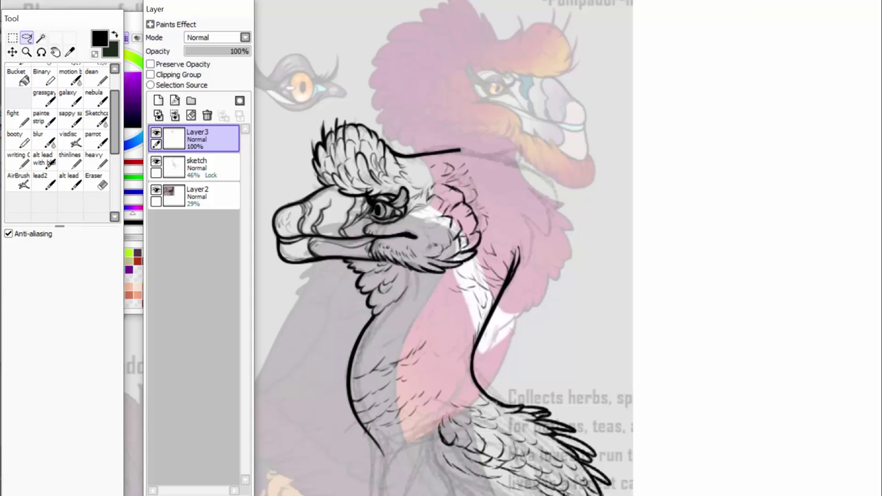
Switch to the visdisc brush, add feather strokes behind the cheek and extend the cut head contour upward in a short curve.
{"action": "left_click", "coordinate": [96, 118]}
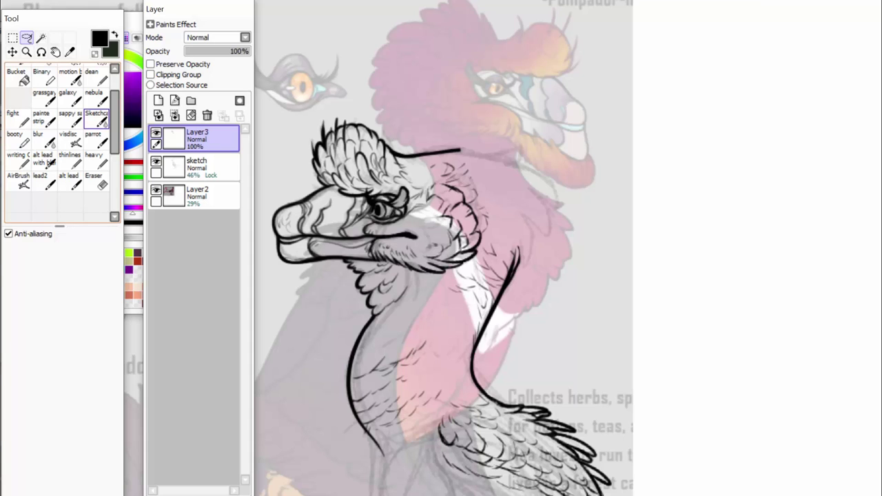
{"action": "left_click", "coordinate": [96, 139]}
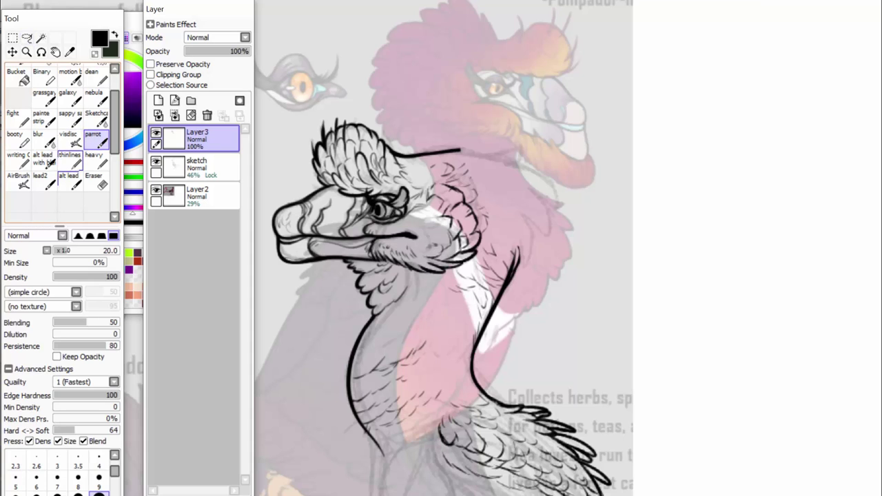
{"action": "left_click", "coordinate": [44, 181]}
{"action": "left_click", "coordinate": [70, 140]}
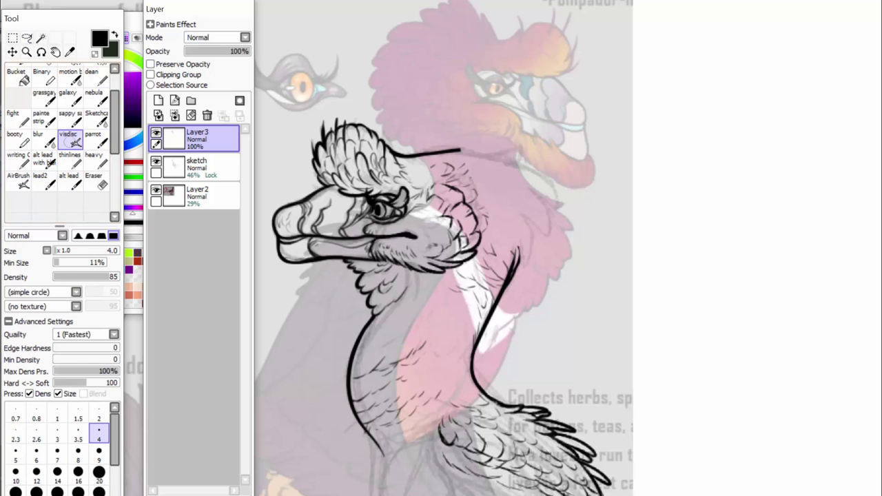
{"action": "scroll", "coordinate": [426, 244], "scroll_direction": "up", "scroll_amount": 3}
{"action": "scroll", "coordinate": [543, 277], "scroll_direction": "up", "scroll_amount": 5}
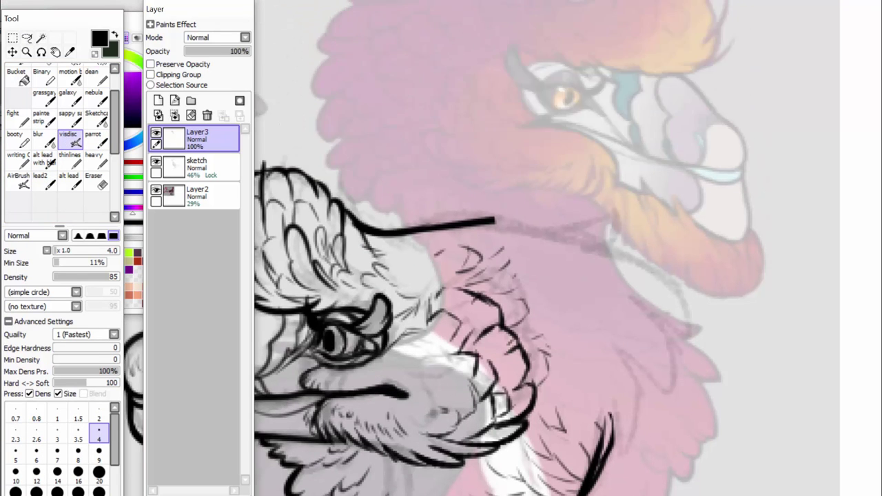
{"action": "scroll", "coordinate": [708, 143], "scroll_direction": "down", "scroll_amount": 4}
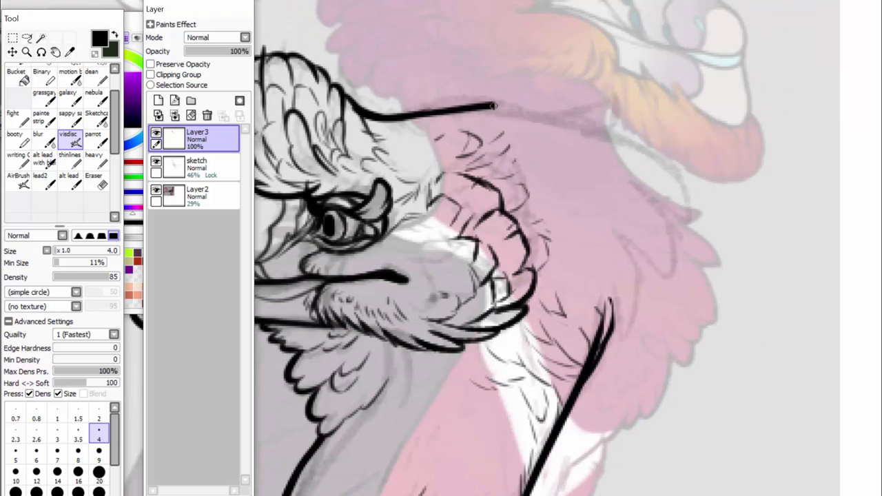
{"action": "mouse_move", "coordinate": [516, 119]}
{"action": "left_mouse_down"}
{"action": "mouse_move", "coordinate": [501, 158]}
{"action": "mouse_move", "coordinate": [512, 146]}
{"action": "left_mouse_up"}
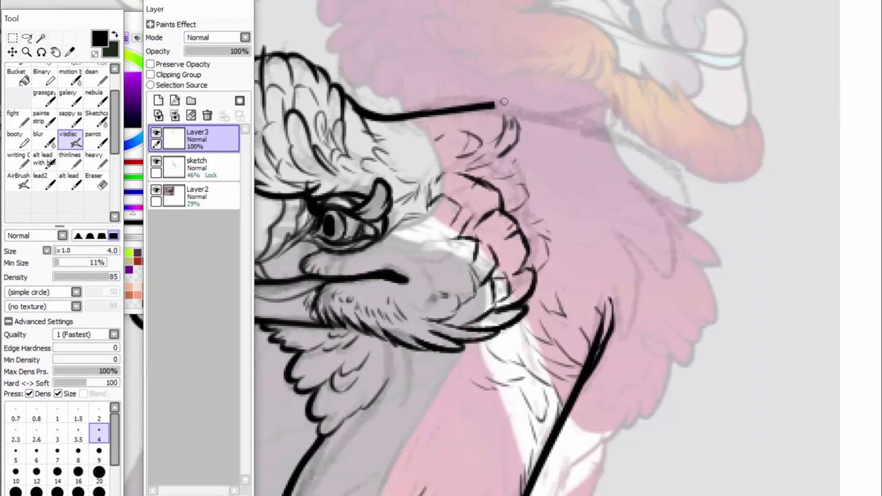
{"action": "left_click_drag", "start_coordinate": [486, 108], "coordinate": [545, 74]}
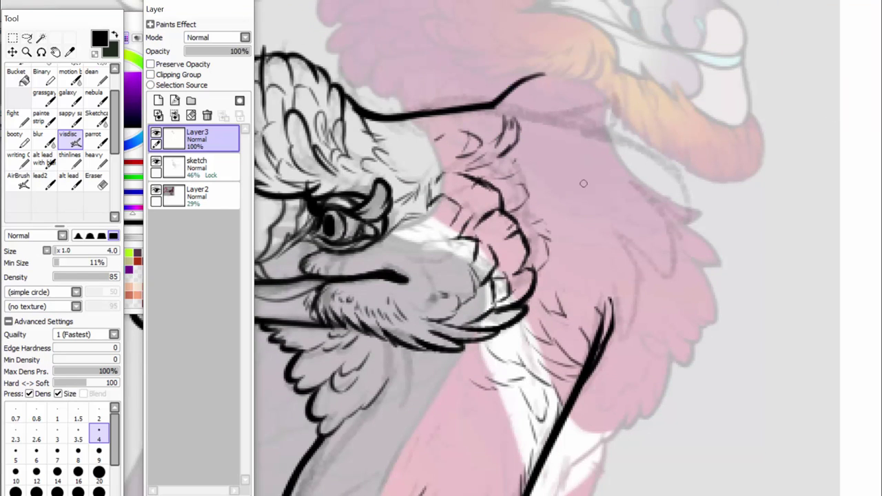
Ink a new cluster of rounded feathers rising from the top end of the back-of-neck contour.
{"action": "left_click_drag", "start_coordinate": [613, 316], "coordinate": [605, 284]}
{"action": "mouse_move", "coordinate": [609, 290]}
{"action": "left_mouse_down"}
{"action": "mouse_move", "coordinate": [626, 293]}
{"action": "mouse_move", "coordinate": [608, 257]}
{"action": "mouse_move", "coordinate": [626, 292]}
{"action": "left_mouse_up"}
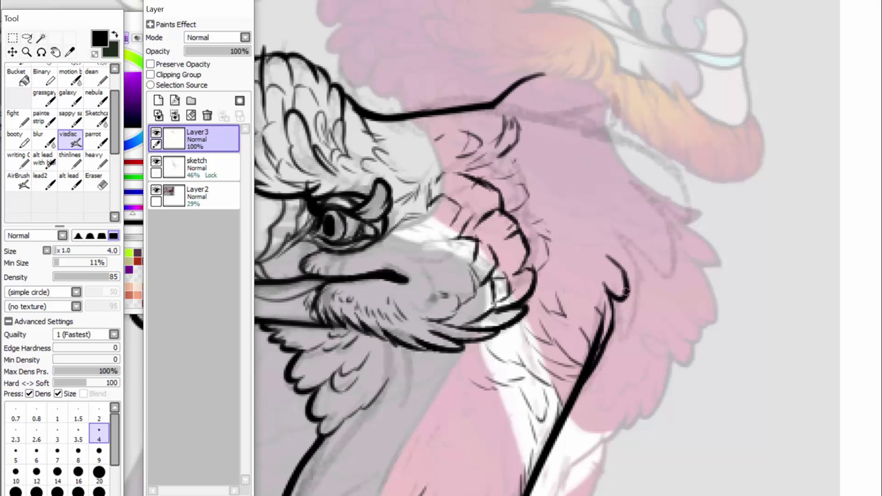
{"action": "mouse_move", "coordinate": [612, 326]}
{"action": "left_mouse_down"}
{"action": "mouse_move", "coordinate": [613, 305]}
{"action": "mouse_move", "coordinate": [575, 264]}
{"action": "left_mouse_up"}
{"action": "left_click_drag", "start_coordinate": [607, 255], "coordinate": [575, 244]}
{"action": "mouse_move", "coordinate": [576, 244]}
{"action": "left_mouse_down"}
{"action": "mouse_move", "coordinate": [615, 252]}
{"action": "mouse_move", "coordinate": [599, 220]}
{"action": "left_mouse_up"}
{"action": "mouse_move", "coordinate": [604, 255]}
{"action": "left_mouse_down"}
{"action": "mouse_move", "coordinate": [637, 265]}
{"action": "mouse_move", "coordinate": [578, 211]}
{"action": "mouse_move", "coordinate": [583, 200]}
{"action": "mouse_move", "coordinate": [597, 229]}
{"action": "mouse_move", "coordinate": [561, 246]}
{"action": "mouse_move", "coordinate": [549, 236]}
{"action": "left_mouse_up"}
{"action": "mouse_move", "coordinate": [576, 217]}
{"action": "left_mouse_down"}
{"action": "mouse_move", "coordinate": [557, 222]}
{"action": "mouse_move", "coordinate": [582, 215]}
{"action": "mouse_move", "coordinate": [576, 197]}
{"action": "mouse_move", "coordinate": [553, 189]}
{"action": "mouse_move", "coordinate": [582, 210]}
{"action": "mouse_move", "coordinate": [597, 205]}
{"action": "mouse_move", "coordinate": [585, 178]}
{"action": "mouse_move", "coordinate": [549, 181]}
{"action": "left_mouse_up"}
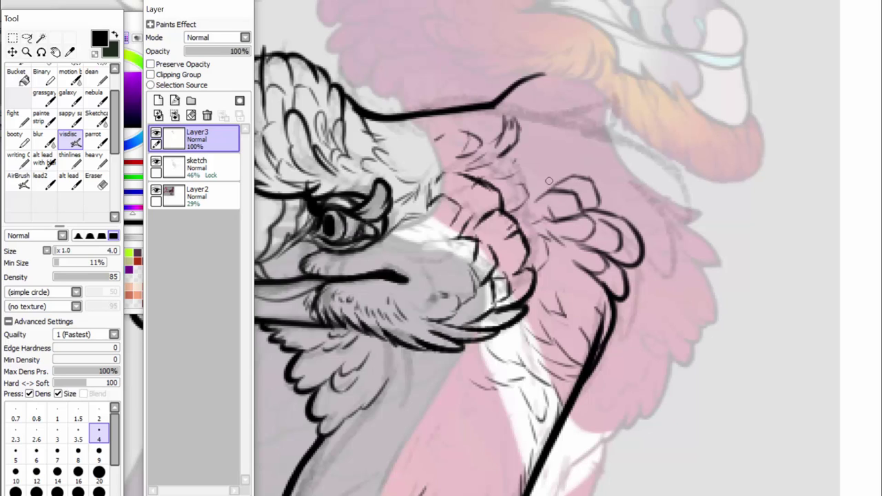
Add small feather strokes behind the cheek and more overlapping rounded feathers up the back of the head.
{"action": "mouse_move", "coordinate": [573, 266]}
{"action": "left_mouse_down"}
{"action": "mouse_move", "coordinate": [585, 279]}
{"action": "mouse_move", "coordinate": [566, 286]}
{"action": "mouse_move", "coordinate": [555, 269]}
{"action": "left_mouse_up"}
{"action": "left_click_drag", "start_coordinate": [575, 266], "coordinate": [556, 251]}
{"action": "mouse_move", "coordinate": [577, 255]}
{"action": "left_mouse_down"}
{"action": "mouse_move", "coordinate": [563, 239]}
{"action": "mouse_move", "coordinate": [597, 284]}
{"action": "mouse_move", "coordinate": [578, 307]}
{"action": "mouse_move", "coordinate": [551, 277]}
{"action": "left_mouse_up"}
{"action": "mouse_move", "coordinate": [598, 210]}
{"action": "left_mouse_down"}
{"action": "mouse_move", "coordinate": [610, 175]}
{"action": "mouse_move", "coordinate": [562, 176]}
{"action": "mouse_move", "coordinate": [570, 158]}
{"action": "mouse_move", "coordinate": [546, 165]}
{"action": "left_mouse_up"}
{"action": "mouse_move", "coordinate": [632, 232]}
{"action": "left_mouse_down"}
{"action": "mouse_move", "coordinate": [648, 226]}
{"action": "mouse_move", "coordinate": [636, 190]}
{"action": "mouse_move", "coordinate": [642, 163]}
{"action": "mouse_move", "coordinate": [608, 147]}
{"action": "mouse_move", "coordinate": [615, 179]}
{"action": "mouse_move", "coordinate": [576, 163]}
{"action": "mouse_move", "coordinate": [619, 167]}
{"action": "mouse_move", "coordinate": [610, 148]}
{"action": "left_mouse_up"}
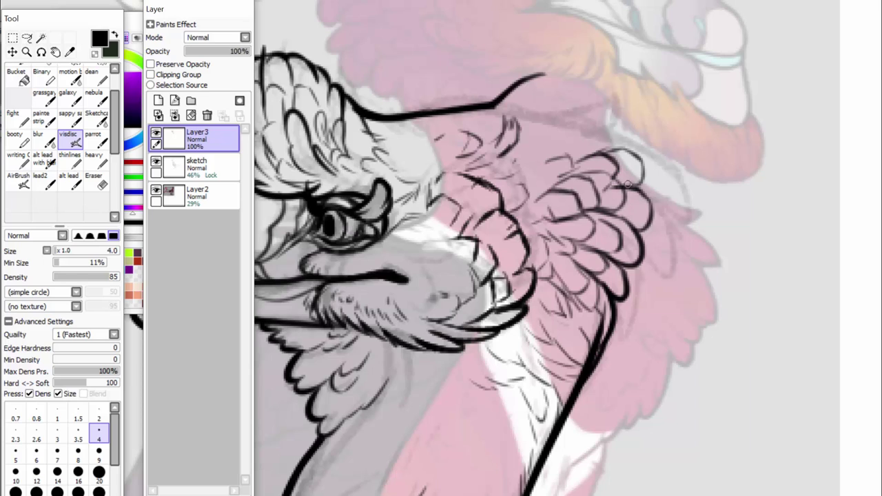
Try thickening the outline of the uppermost rounded feather tips at the back of the head, undoing the strokes.
{"action": "mouse_move", "coordinate": [628, 184]}
{"action": "left_mouse_down"}
{"action": "mouse_move", "coordinate": [645, 169]}
{"action": "mouse_move", "coordinate": [634, 176]}
{"action": "left_mouse_up"}
{"action": "mouse_move", "coordinate": [632, 228]}
{"action": "left_mouse_down"}
{"action": "mouse_move", "coordinate": [632, 188]}
{"action": "mouse_move", "coordinate": [648, 168]}
{"action": "left_mouse_up"}
{"action": "left_click_drag", "start_coordinate": [631, 164], "coordinate": [634, 159]}
{"action": "key", "text": "ctrl+z"}
{"action": "key", "text": "ctrl+z"}
{"action": "key", "text": "ctrl+z"}
{"action": "key", "text": "ctrl+z"}
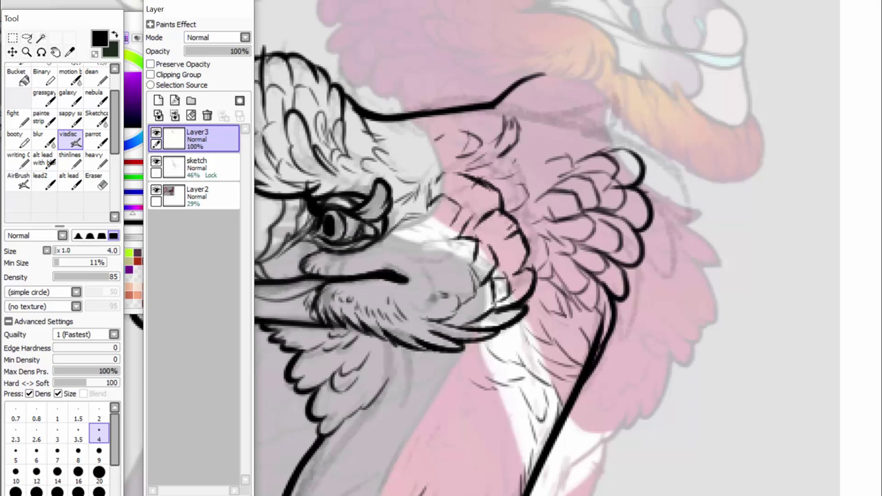
{"action": "left_click_drag", "start_coordinate": [617, 203], "coordinate": [639, 201]}
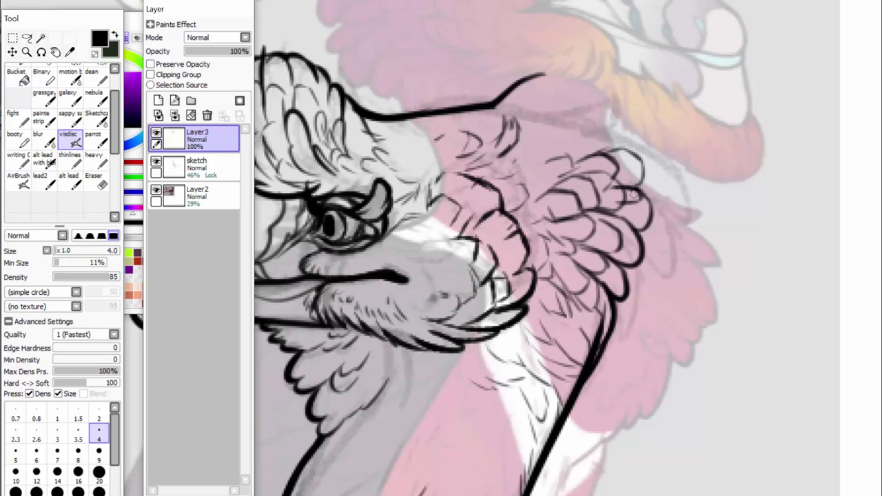
{"action": "key", "text": "ctrl+z"}
{"action": "key", "text": "ctrl+z"}
{"action": "key", "text": "ctrl+z"}
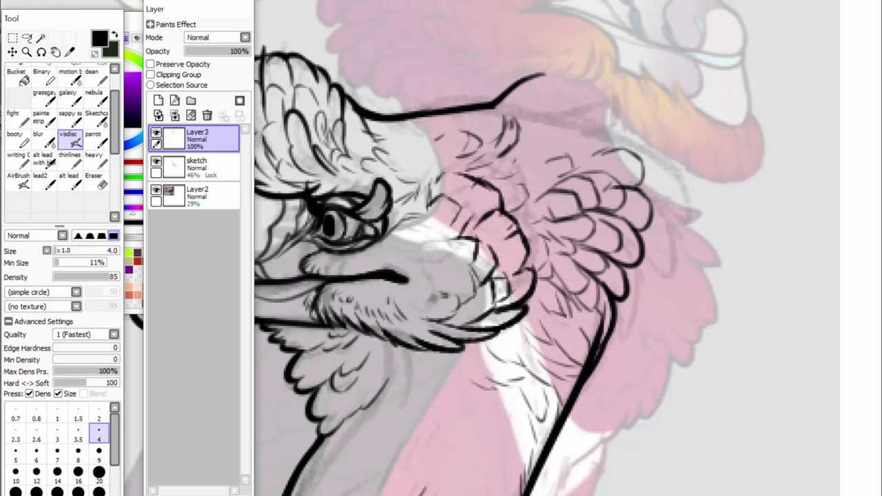
Redo the undone strokes and ink thick-edged feather tips at the upper end of the back-of-head contour.
{"action": "key", "text": "ctrl+y"}
{"action": "key", "text": "ctrl+y"}
{"action": "left_click_drag", "start_coordinate": [541, 74], "coordinate": [548, 74]}
{"action": "mouse_move", "coordinate": [549, 74]}
{"action": "left_mouse_down"}
{"action": "mouse_move", "coordinate": [516, 91]}
{"action": "mouse_move", "coordinate": [537, 87]}
{"action": "mouse_move", "coordinate": [526, 102]}
{"action": "mouse_move", "coordinate": [553, 72]}
{"action": "mouse_move", "coordinate": [569, 70]}
{"action": "mouse_move", "coordinate": [554, 107]}
{"action": "mouse_move", "coordinate": [524, 135]}
{"action": "mouse_move", "coordinate": [542, 139]}
{"action": "mouse_move", "coordinate": [536, 148]}
{"action": "mouse_move", "coordinate": [530, 143]}
{"action": "mouse_move", "coordinate": [544, 123]}
{"action": "mouse_move", "coordinate": [570, 136]}
{"action": "left_mouse_up"}
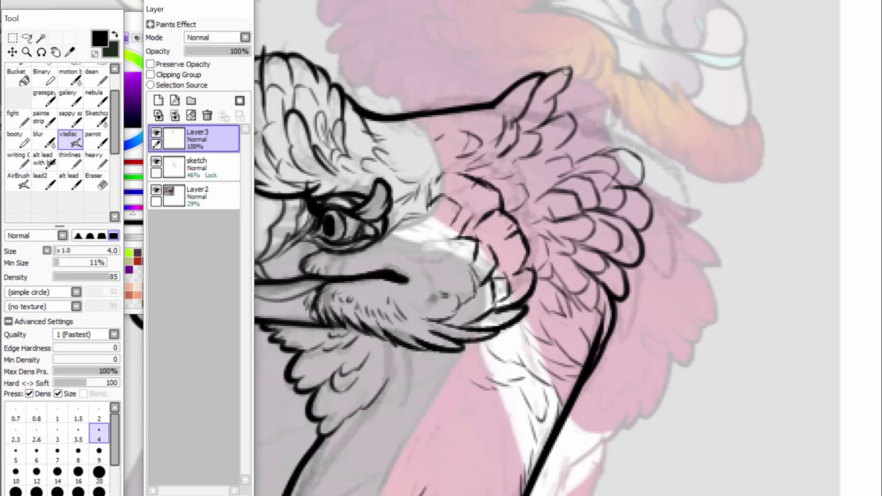
{"action": "mouse_move", "coordinate": [553, 71]}
{"action": "left_mouse_down"}
{"action": "mouse_move", "coordinate": [570, 67]}
{"action": "mouse_move", "coordinate": [562, 90]}
{"action": "mouse_move", "coordinate": [569, 68]}
{"action": "mouse_move", "coordinate": [583, 64]}
{"action": "mouse_move", "coordinate": [595, 76]}
{"action": "mouse_move", "coordinate": [579, 107]}
{"action": "left_mouse_up"}
Switch to the alt lead brush and ink more overlapping feathers along the rear crest edge, joining the upper tips to the lower cluster.
{"action": "left_click", "coordinate": [70, 181]}
{"action": "mouse_move", "coordinate": [596, 76]}
{"action": "left_mouse_down"}
{"action": "mouse_move", "coordinate": [620, 73]}
{"action": "mouse_move", "coordinate": [617, 100]}
{"action": "left_mouse_up"}
{"action": "mouse_move", "coordinate": [644, 164]}
{"action": "left_mouse_down"}
{"action": "mouse_move", "coordinate": [636, 187]}
{"action": "mouse_move", "coordinate": [634, 157]}
{"action": "mouse_move", "coordinate": [636, 190]}
{"action": "mouse_move", "coordinate": [648, 204]}
{"action": "mouse_move", "coordinate": [631, 273]}
{"action": "left_mouse_up"}
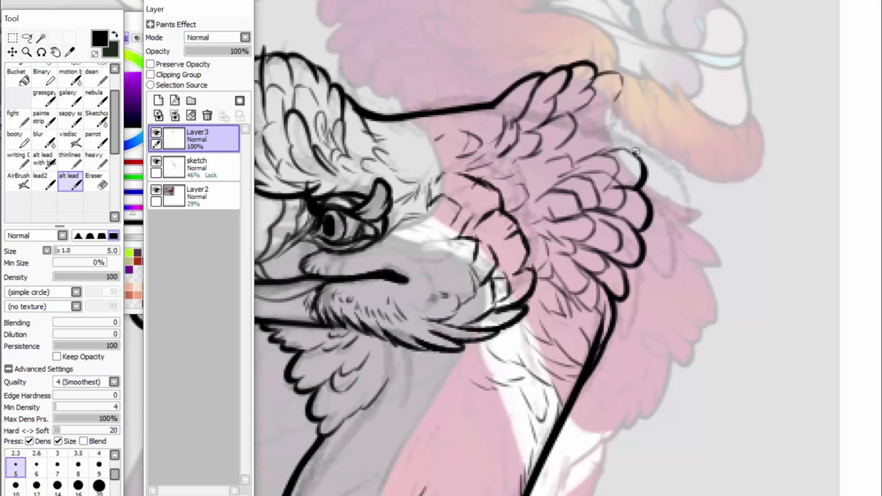
{"action": "mouse_move", "coordinate": [634, 152]}
{"action": "left_mouse_down"}
{"action": "mouse_move", "coordinate": [619, 115]}
{"action": "mouse_move", "coordinate": [593, 119]}
{"action": "mouse_move", "coordinate": [603, 122]}
{"action": "mouse_move", "coordinate": [583, 153]}
{"action": "left_mouse_up"}
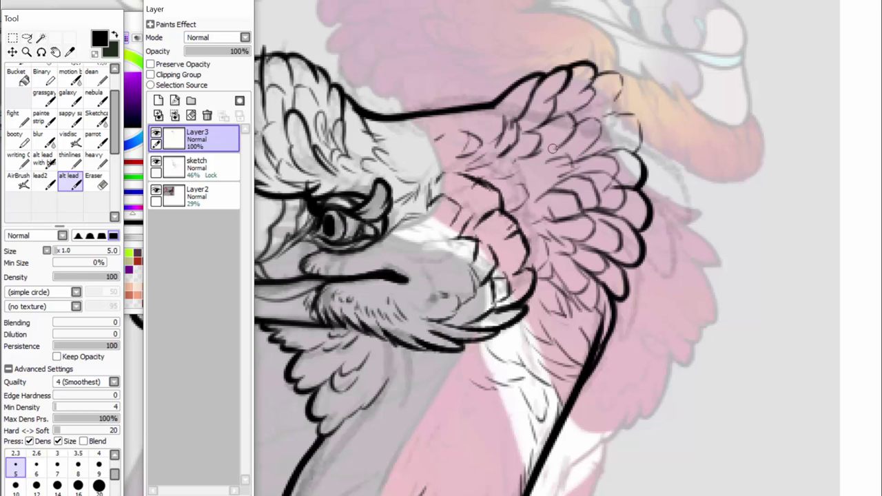
{"action": "mouse_move", "coordinate": [597, 81]}
{"action": "left_mouse_down"}
{"action": "mouse_move", "coordinate": [618, 92]}
{"action": "mouse_move", "coordinate": [633, 80]}
{"action": "mouse_move", "coordinate": [643, 97]}
{"action": "mouse_move", "coordinate": [599, 119]}
{"action": "mouse_move", "coordinate": [636, 94]}
{"action": "mouse_move", "coordinate": [599, 104]}
{"action": "mouse_move", "coordinate": [626, 111]}
{"action": "mouse_move", "coordinate": [614, 131]}
{"action": "mouse_move", "coordinate": [650, 85]}
{"action": "left_mouse_up"}
{"action": "mouse_move", "coordinate": [630, 115]}
{"action": "left_mouse_down"}
{"action": "mouse_move", "coordinate": [637, 113]}
{"action": "mouse_move", "coordinate": [631, 148]}
{"action": "mouse_move", "coordinate": [642, 136]}
{"action": "mouse_move", "coordinate": [621, 159]}
{"action": "mouse_move", "coordinate": [597, 141]}
{"action": "mouse_move", "coordinate": [564, 157]}
{"action": "left_mouse_up"}
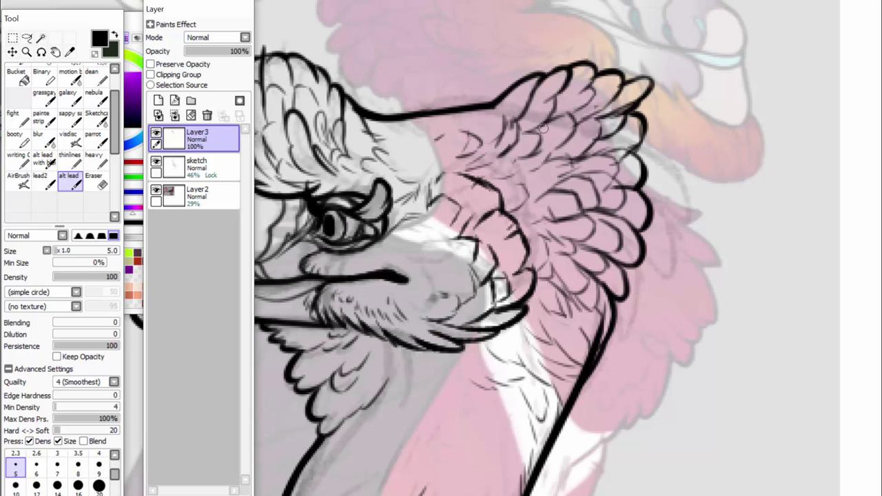
Fill the inner area of the back-of-head crest with small feather strokes behind the eye and cheek.
{"action": "mouse_move", "coordinate": [510, 103]}
{"action": "left_mouse_down"}
{"action": "mouse_move", "coordinate": [486, 116]}
{"action": "mouse_move", "coordinate": [460, 108]}
{"action": "mouse_move", "coordinate": [474, 129]}
{"action": "mouse_move", "coordinate": [479, 103]}
{"action": "mouse_move", "coordinate": [483, 124]}
{"action": "mouse_move", "coordinate": [492, 108]}
{"action": "mouse_move", "coordinate": [497, 123]}
{"action": "mouse_move", "coordinate": [483, 120]}
{"action": "mouse_move", "coordinate": [435, 144]}
{"action": "mouse_move", "coordinate": [439, 168]}
{"action": "left_mouse_up"}
{"action": "mouse_move", "coordinate": [516, 197]}
{"action": "left_mouse_down"}
{"action": "mouse_move", "coordinate": [507, 211]}
{"action": "mouse_move", "coordinate": [529, 237]}
{"action": "mouse_move", "coordinate": [577, 235]}
{"action": "mouse_move", "coordinate": [579, 226]}
{"action": "left_mouse_up"}
{"action": "left_click_drag", "start_coordinate": [553, 199], "coordinate": [523, 188]}
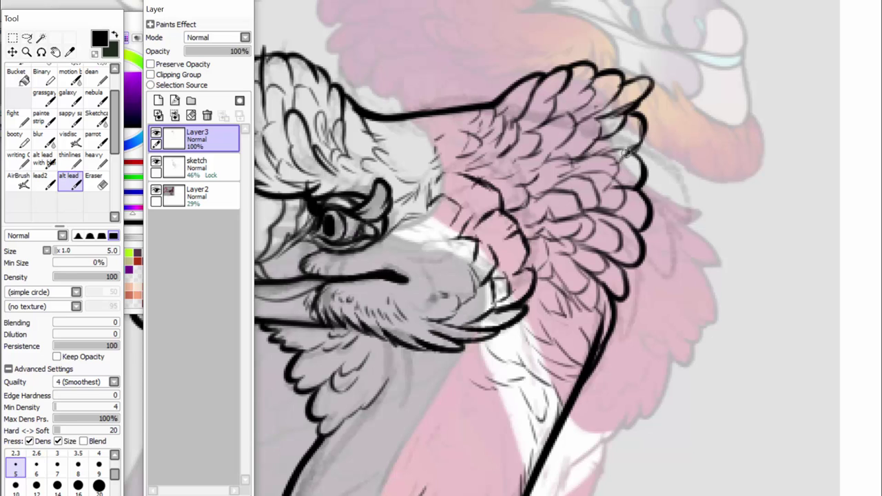
Thicken the outer outlines of the rounded feathers along the rear edge of the crest.
{"action": "mouse_move", "coordinate": [627, 153]}
{"action": "left_mouse_down"}
{"action": "mouse_move", "coordinate": [644, 127]}
{"action": "mouse_move", "coordinate": [641, 164]}
{"action": "left_mouse_up"}
{"action": "left_click_drag", "start_coordinate": [647, 222], "coordinate": [638, 243]}
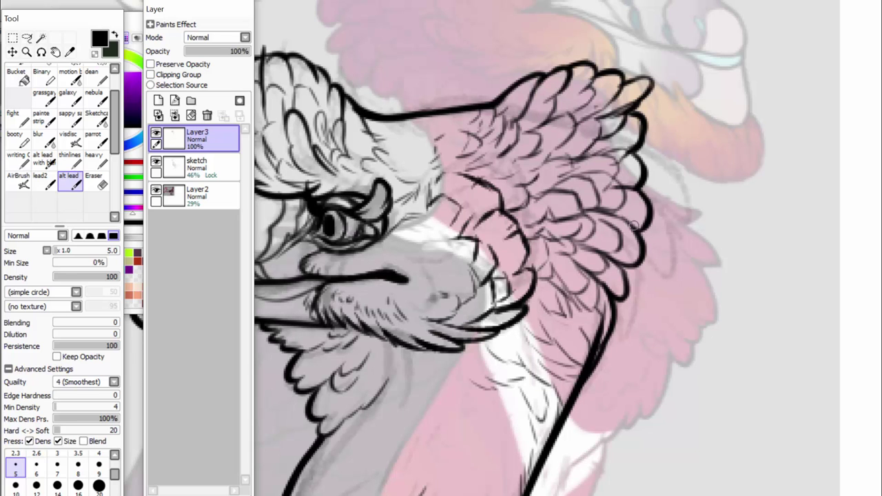
{"action": "left_click_drag", "start_coordinate": [652, 206], "coordinate": [633, 231]}
{"action": "left_click_drag", "start_coordinate": [620, 295], "coordinate": [604, 269]}
Erase the doubled inner line of the back-of-neck contour just below the head feathers with the Eraser.
{"action": "scroll", "coordinate": [606, 269], "scroll_direction": "down", "scroll_amount": 6}
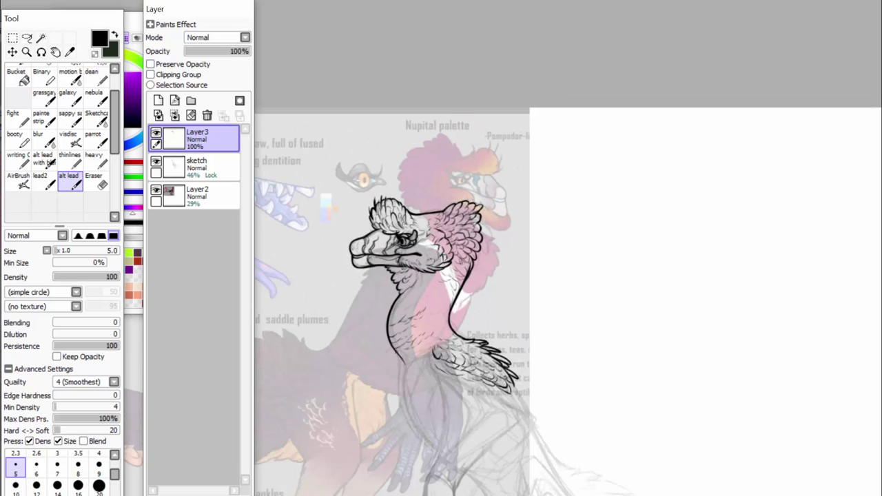
{"action": "scroll", "coordinate": [568, 302], "scroll_direction": "down", "scroll_amount": 3}
{"action": "scroll", "coordinate": [568, 254], "scroll_direction": "down", "scroll_amount": 2}
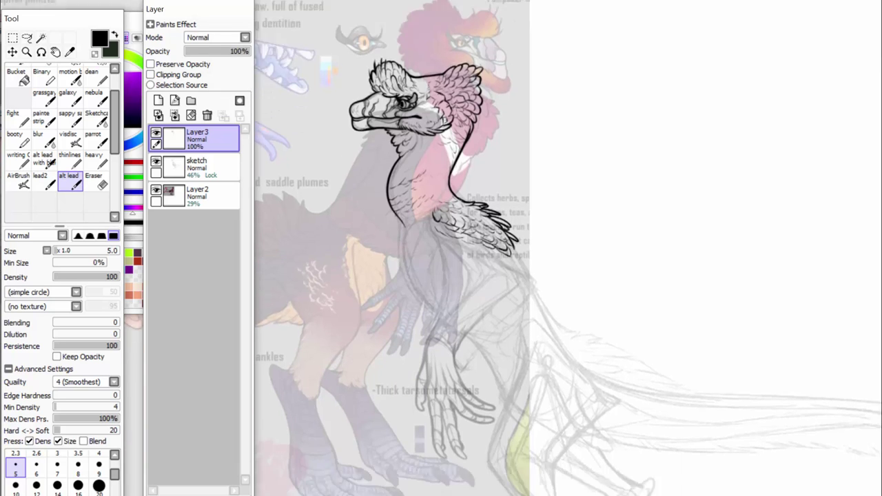
{"action": "scroll", "coordinate": [568, 253], "scroll_direction": "up", "scroll_amount": 3}
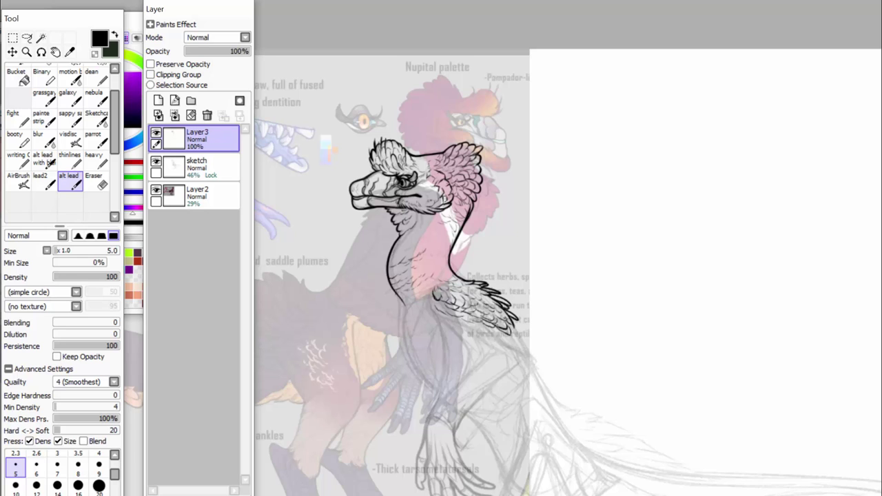
{"action": "scroll", "coordinate": [426, 244], "scroll_direction": "up", "scroll_amount": 2}
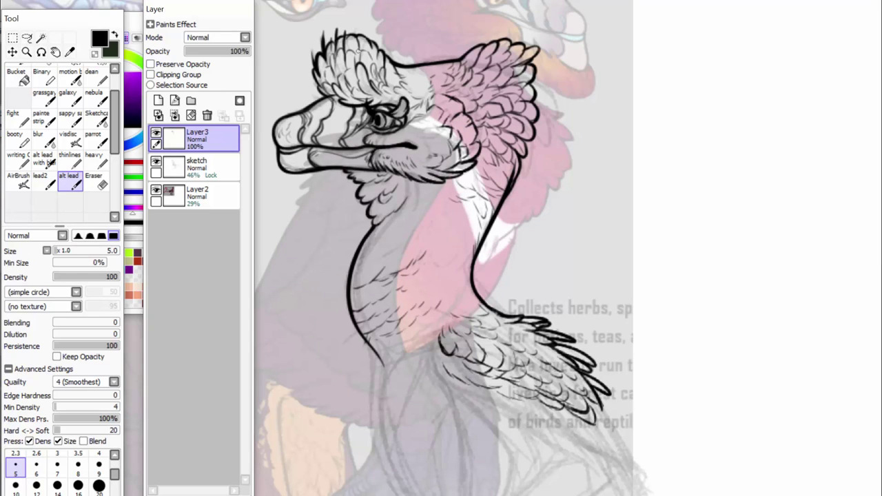
{"action": "scroll", "coordinate": [426, 248], "scroll_direction": "up", "scroll_amount": 3}
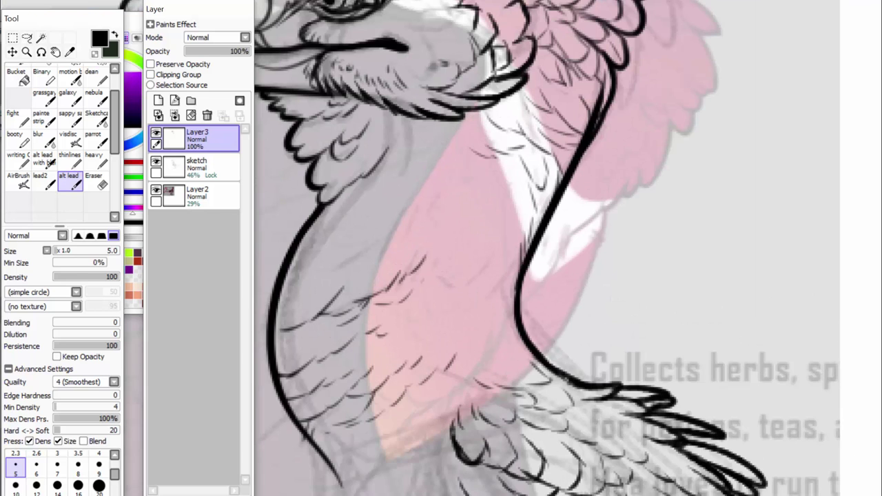
{"action": "scroll", "coordinate": [568, 248], "scroll_direction": "up", "scroll_amount": 3}
{"action": "scroll", "coordinate": [441, 491], "scroll_direction": "left", "scroll_amount": 3}
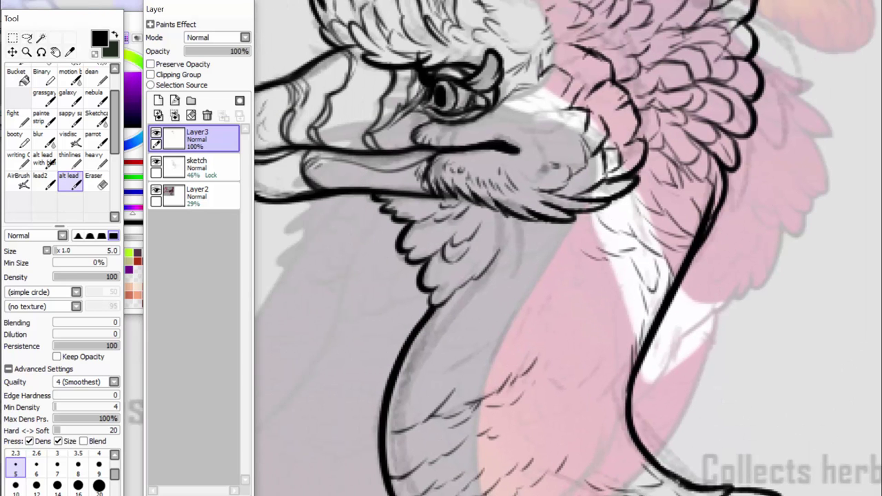
{"action": "double_click", "coordinate": [97, 181]}
{"action": "left_click", "coordinate": [601, 121]}
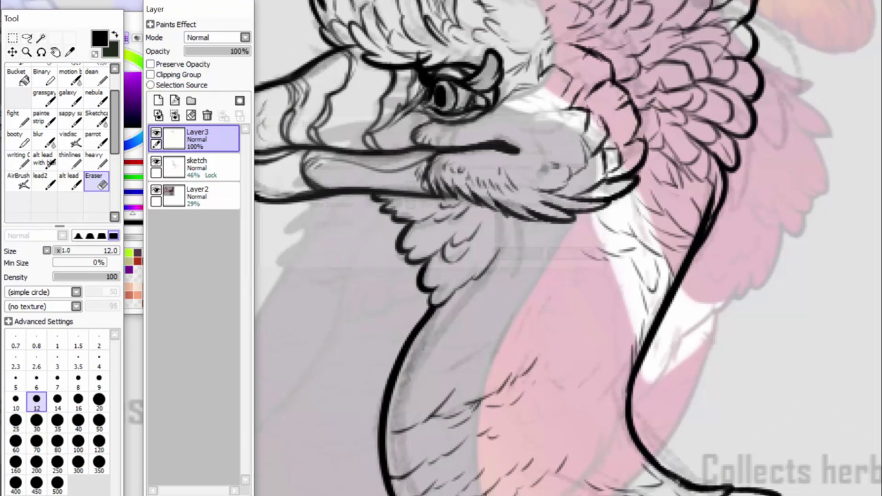
{"action": "mouse_move", "coordinate": [708, 201]}
{"action": "left_mouse_down"}
{"action": "mouse_move", "coordinate": [713, 178]}
{"action": "mouse_move", "coordinate": [714, 200]}
{"action": "mouse_move", "coordinate": [689, 257]}
{"action": "left_mouse_up"}
{"action": "left_click", "coordinate": [69, 138]}
{"action": "left_click", "coordinate": [42, 158]}
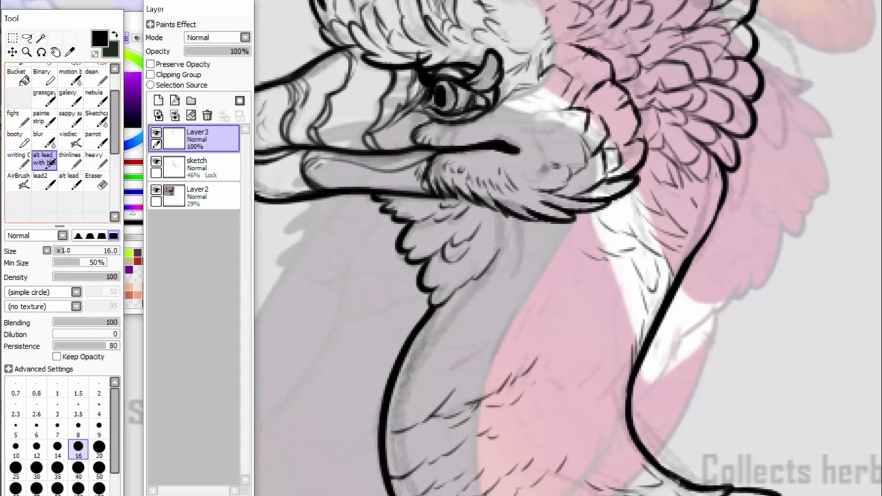
{"action": "left_click", "coordinate": [69, 138]}
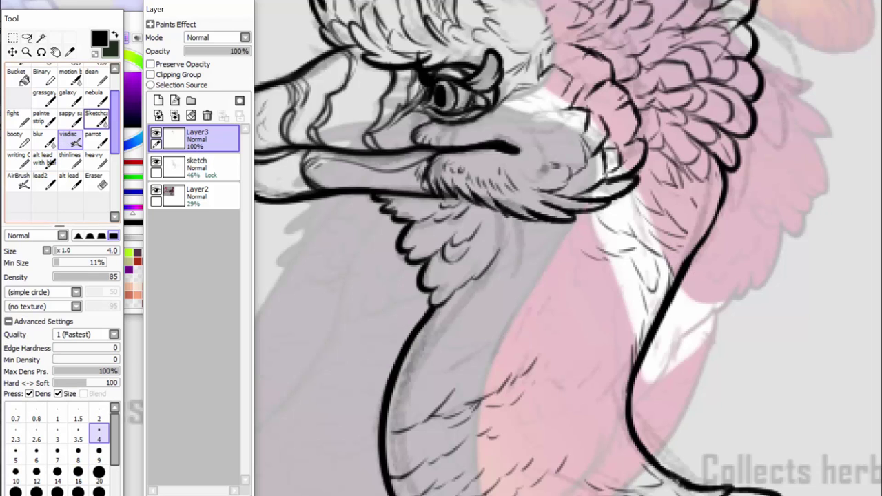
{"action": "left_click", "coordinate": [43, 158]}
{"action": "left_click", "coordinate": [41, 137]}
{"action": "left_click", "coordinate": [93, 138]}
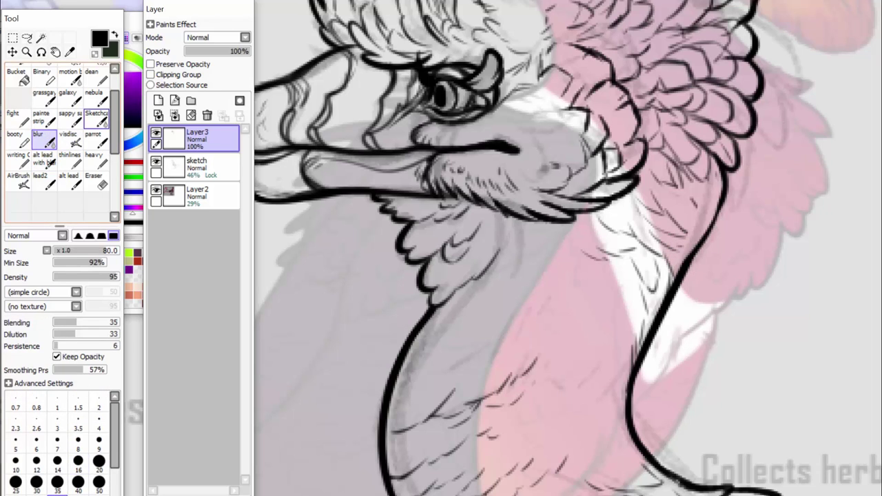
{"action": "left_click", "coordinate": [45, 181]}
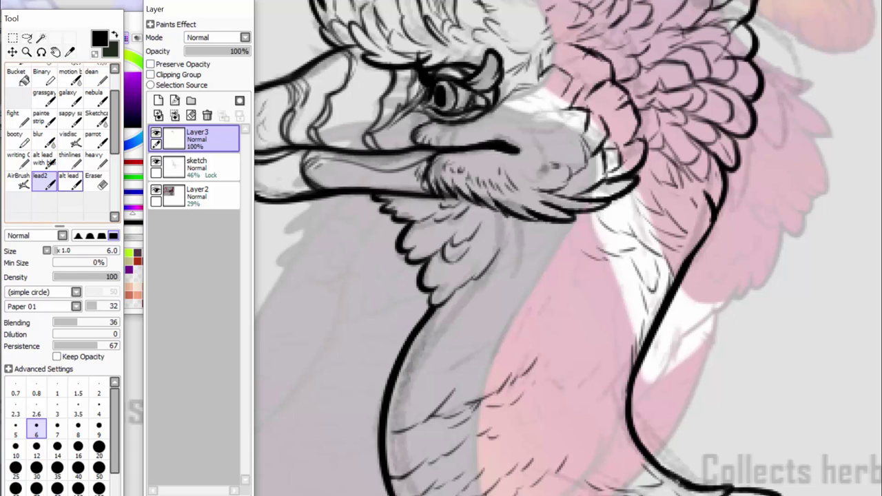
With the alt lead brush, ink overlapping feather strokes inside the upper back-of-neck contour, below the head crest.
{"action": "left_click", "coordinate": [69, 181]}
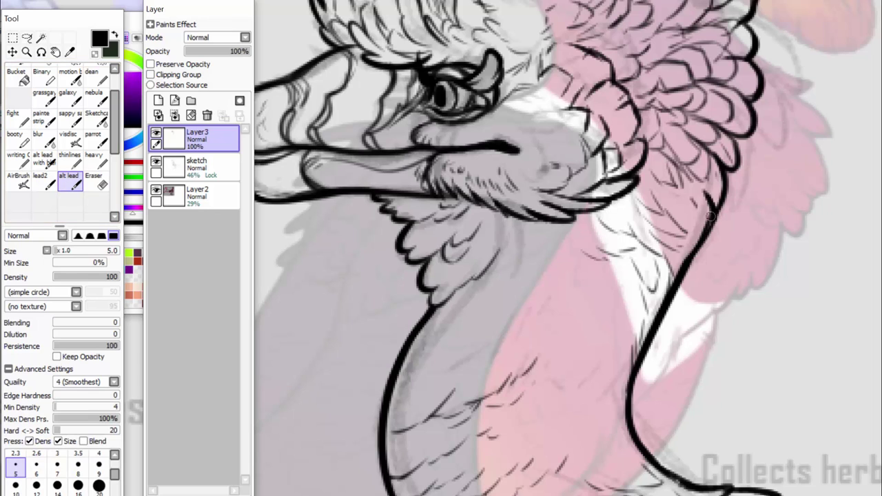
{"action": "mouse_move", "coordinate": [695, 245]}
{"action": "left_mouse_down"}
{"action": "mouse_move", "coordinate": [669, 213]}
{"action": "mouse_move", "coordinate": [700, 221]}
{"action": "mouse_move", "coordinate": [697, 199]}
{"action": "mouse_move", "coordinate": [680, 261]}
{"action": "left_mouse_up"}
{"action": "left_click_drag", "start_coordinate": [690, 228], "coordinate": [666, 262]}
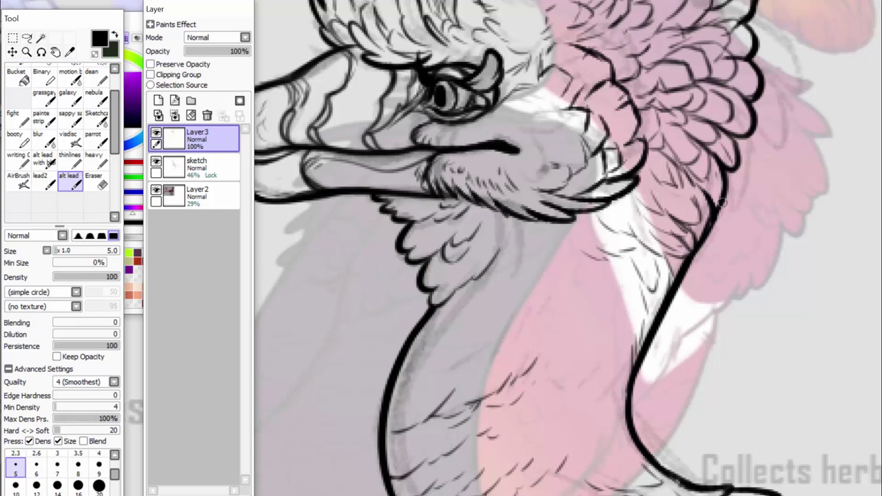
{"action": "mouse_move", "coordinate": [725, 181]}
{"action": "left_mouse_down"}
{"action": "mouse_move", "coordinate": [710, 202]}
{"action": "mouse_move", "coordinate": [690, 182]}
{"action": "left_mouse_up"}
{"action": "mouse_move", "coordinate": [688, 177]}
{"action": "left_mouse_down"}
{"action": "mouse_move", "coordinate": [684, 199]}
{"action": "mouse_move", "coordinate": [657, 195]}
{"action": "mouse_move", "coordinate": [709, 201]}
{"action": "mouse_move", "coordinate": [710, 220]}
{"action": "mouse_move", "coordinate": [684, 196]}
{"action": "mouse_move", "coordinate": [659, 214]}
{"action": "mouse_move", "coordinate": [635, 218]}
{"action": "left_mouse_up"}
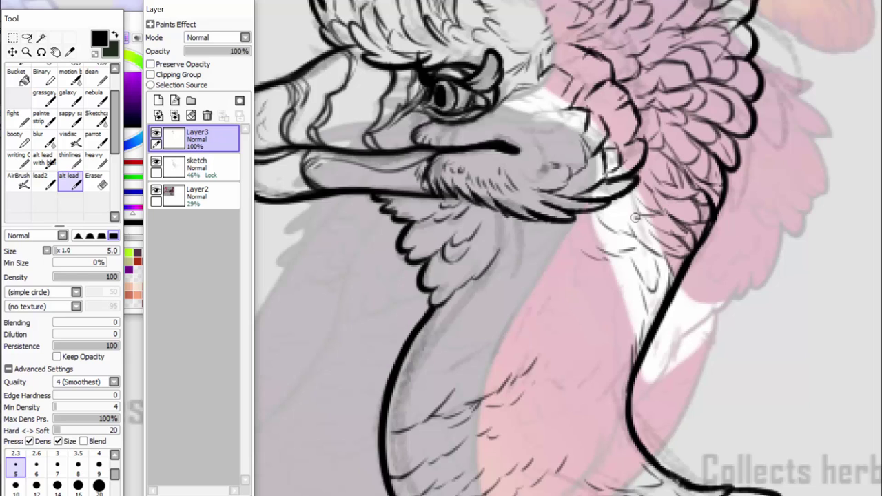
Add short feather strokes behind and below the cheek, across the white stripe and onto the pink part of the neck.
{"action": "mouse_move", "coordinate": [642, 250]}
{"action": "left_mouse_down"}
{"action": "mouse_move", "coordinate": [611, 225]}
{"action": "mouse_move", "coordinate": [649, 252]}
{"action": "mouse_move", "coordinate": [592, 295]}
{"action": "left_mouse_up"}
{"action": "mouse_move", "coordinate": [646, 283]}
{"action": "left_mouse_down"}
{"action": "mouse_move", "coordinate": [628, 298]}
{"action": "mouse_move", "coordinate": [608, 290]}
{"action": "left_mouse_up"}
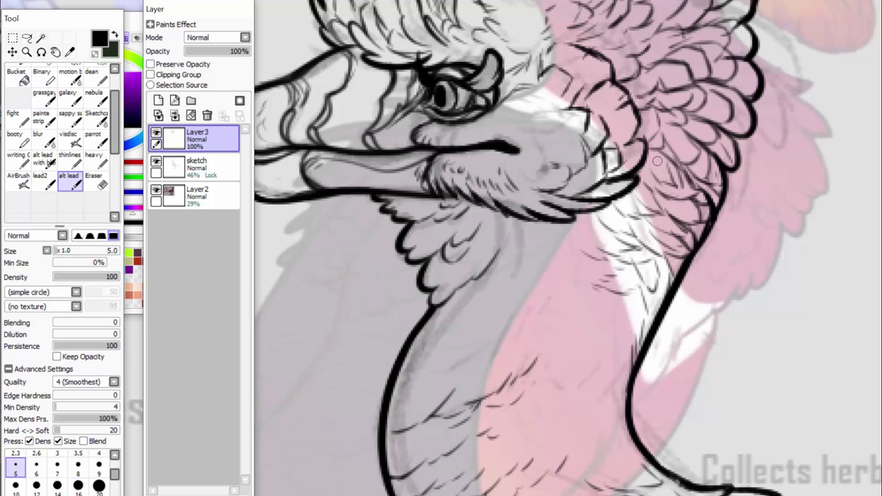
{"action": "mouse_move", "coordinate": [639, 170]}
{"action": "left_mouse_down"}
{"action": "mouse_move", "coordinate": [660, 178]}
{"action": "mouse_move", "coordinate": [625, 195]}
{"action": "mouse_move", "coordinate": [680, 208]}
{"action": "left_mouse_up"}
{"action": "left_click_drag", "start_coordinate": [611, 237], "coordinate": [576, 222]}
{"action": "left_click_drag", "start_coordinate": [586, 254], "coordinate": [555, 242]}
{"action": "left_click_drag", "start_coordinate": [587, 277], "coordinate": [556, 268]}
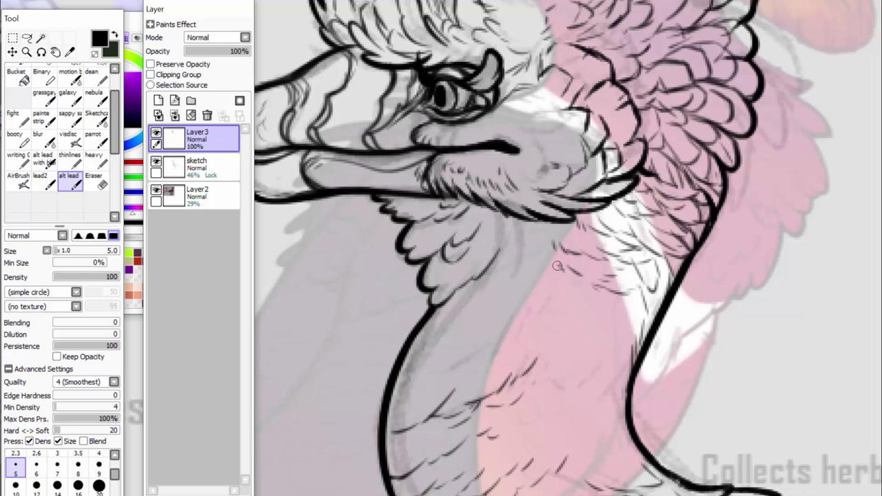
Continue the short feather strokes farther down the middle of the neck, beside the back contour.
{"action": "mouse_move", "coordinate": [651, 321]}
{"action": "left_mouse_down"}
{"action": "mouse_move", "coordinate": [622, 328]}
{"action": "mouse_move", "coordinate": [592, 310]}
{"action": "left_mouse_up"}
{"action": "left_click_drag", "start_coordinate": [644, 318], "coordinate": [635, 306]}
{"action": "left_click_drag", "start_coordinate": [642, 335], "coordinate": [611, 325]}
{"action": "mouse_move", "coordinate": [598, 327]}
{"action": "left_mouse_down"}
{"action": "mouse_move", "coordinate": [585, 320]}
{"action": "mouse_move", "coordinate": [597, 348]}
{"action": "left_mouse_up"}
{"action": "left_click_drag", "start_coordinate": [584, 337], "coordinate": [554, 298]}
Ink a darker feathered crease line down the middle of the neck with small strokes beside it.
{"action": "scroll", "coordinate": [560, 241], "scroll_direction": "down", "scroll_amount": 2}
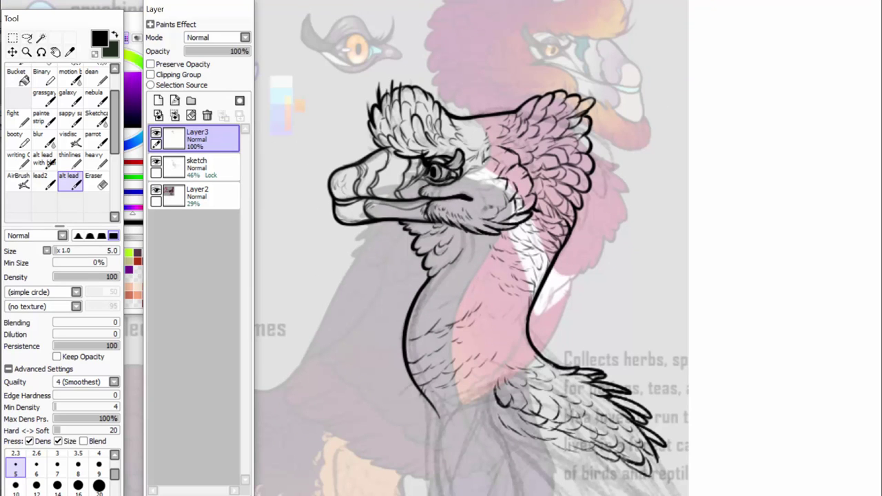
{"action": "scroll", "coordinate": [781, 100], "scroll_direction": "up", "scroll_amount": 3}
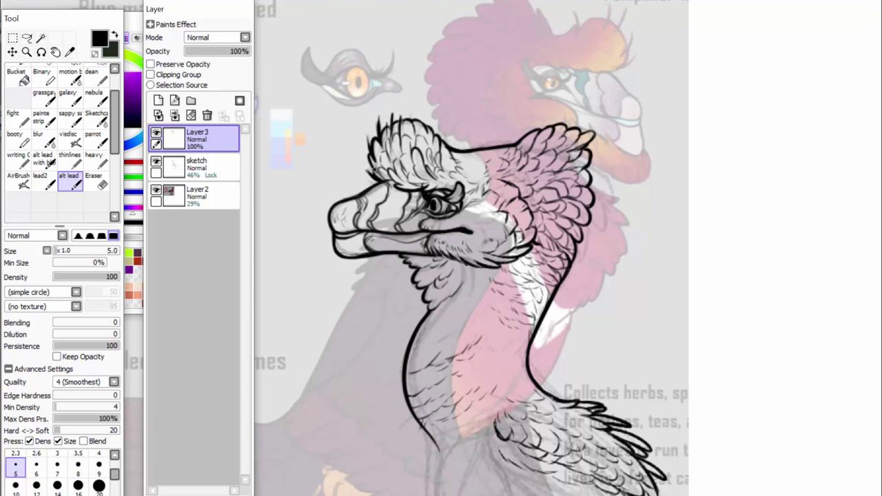
{"action": "scroll", "coordinate": [361, 139], "scroll_direction": "down", "scroll_amount": 5}
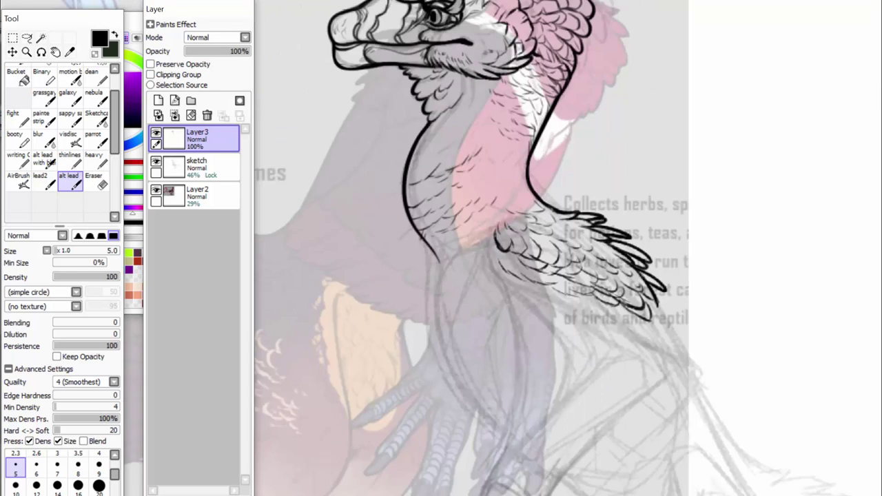
{"action": "scroll", "coordinate": [361, 139], "scroll_direction": "up", "scroll_amount": 4}
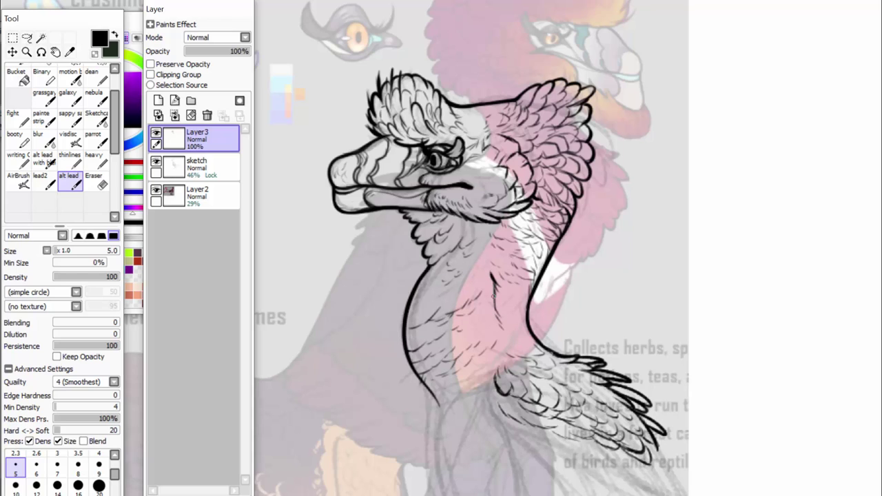
{"action": "left_click_drag", "start_coordinate": [492, 293], "coordinate": [502, 338]}
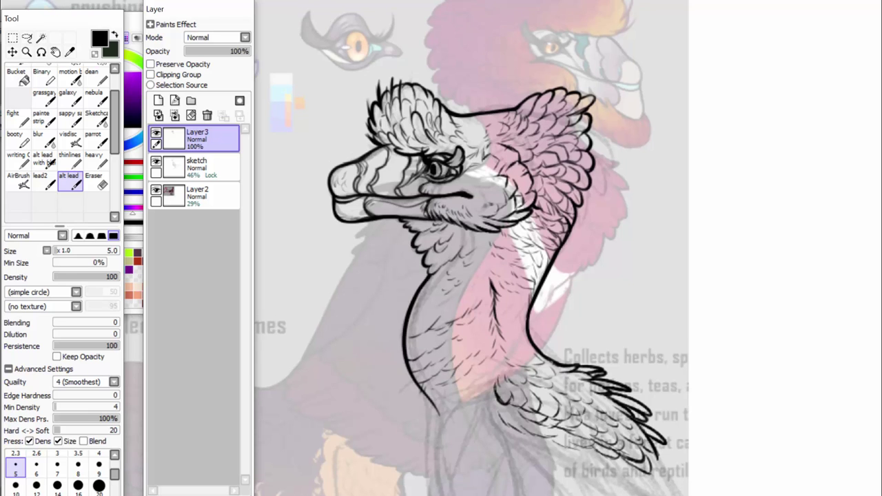
Ink a small cluster of hanging feathers at the front of the shoulder plumage, at the base of the neck.
{"action": "scroll", "coordinate": [568, 248], "scroll_direction": "down", "scroll_amount": 10}
{"action": "scroll", "coordinate": [568, 248], "scroll_direction": "up", "scroll_amount": 5}
{"action": "scroll", "coordinate": [500, 198], "scroll_direction": "up", "scroll_amount": 10}
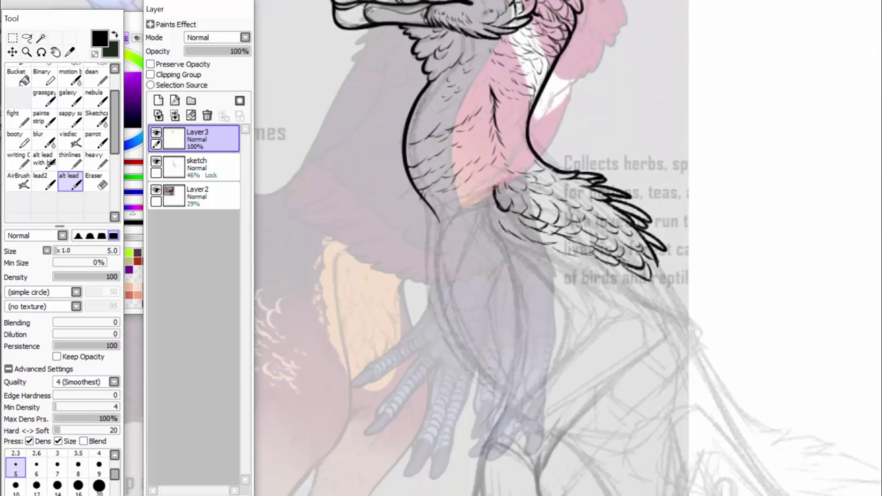
{"action": "left_click_drag", "start_coordinate": [492, 185], "coordinate": [482, 216]}
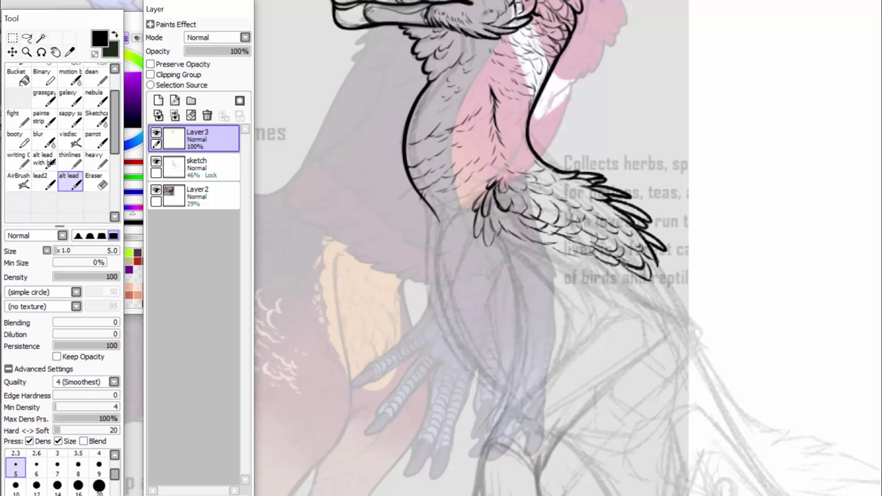
Ink the thick back contour from the tips of the shoulder feathers down to the base of the tail.
{"action": "left_click_drag", "start_coordinate": [638, 234], "coordinate": [665, 290]}
{"action": "left_click_drag", "start_coordinate": [655, 255], "coordinate": [689, 324]}
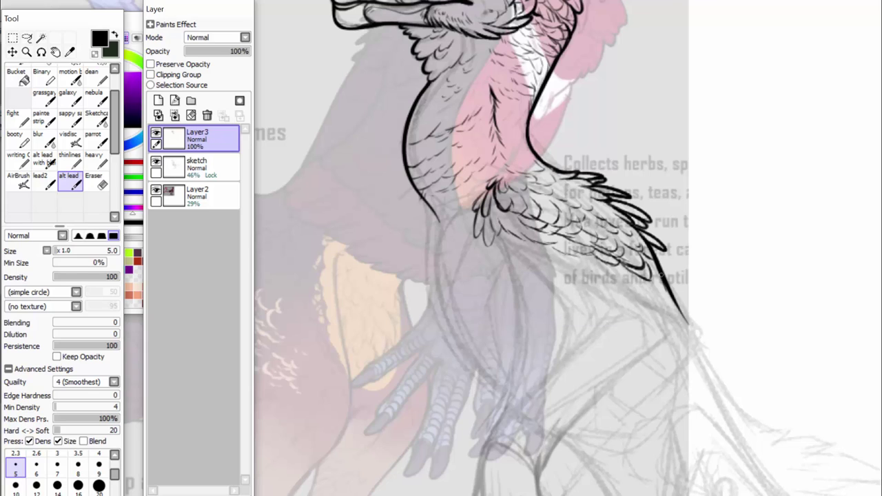
{"action": "left_click_drag", "start_coordinate": [662, 276], "coordinate": [709, 367]}
{"action": "left_click_drag", "start_coordinate": [675, 295], "coordinate": [725, 385]}
{"action": "left_click_drag", "start_coordinate": [682, 315], "coordinate": [770, 430]}
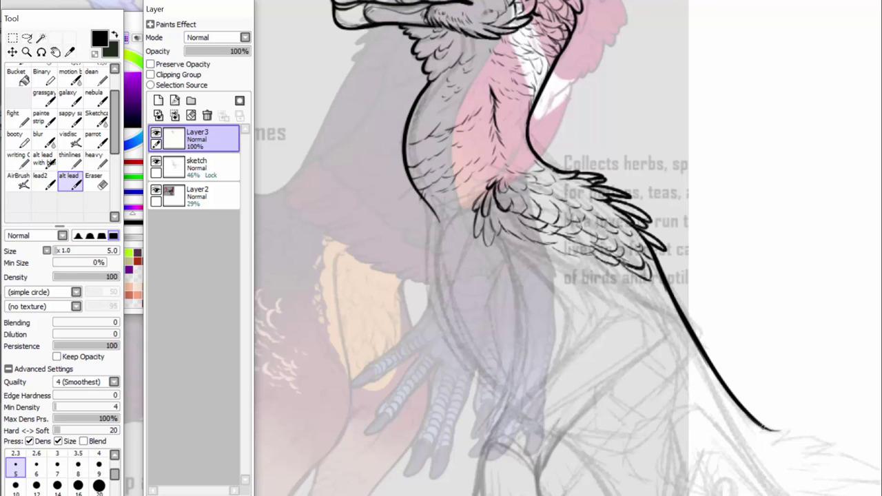
Ink the long chest and belly contour from the base of the neck down past the raised hand.
{"action": "scroll", "coordinate": [876, 217], "scroll_direction": "down", "scroll_amount": 5}
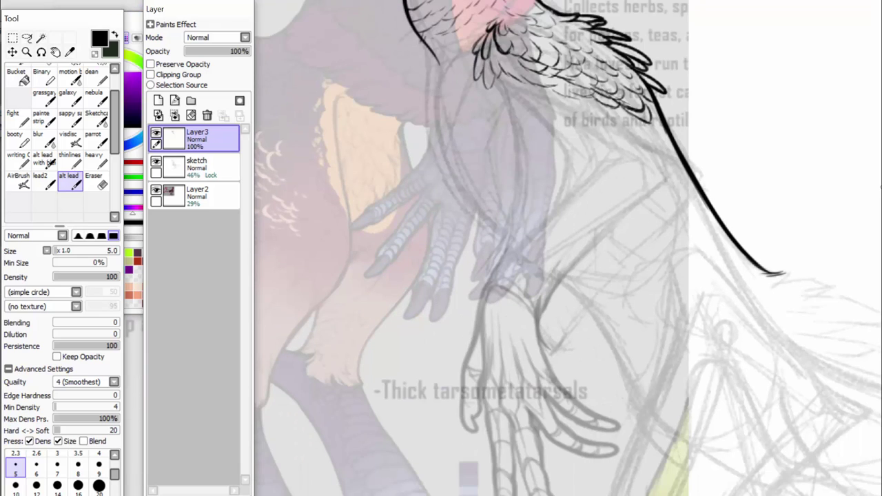
{"action": "left_click_drag", "start_coordinate": [424, 42], "coordinate": [436, 67]}
{"action": "mouse_move", "coordinate": [428, 36]}
{"action": "left_mouse_down"}
{"action": "mouse_move", "coordinate": [425, 99]}
{"action": "mouse_move", "coordinate": [586, 314]}
{"action": "mouse_move", "coordinate": [638, 396]}
{"action": "mouse_move", "coordinate": [658, 455]}
{"action": "left_mouse_up"}
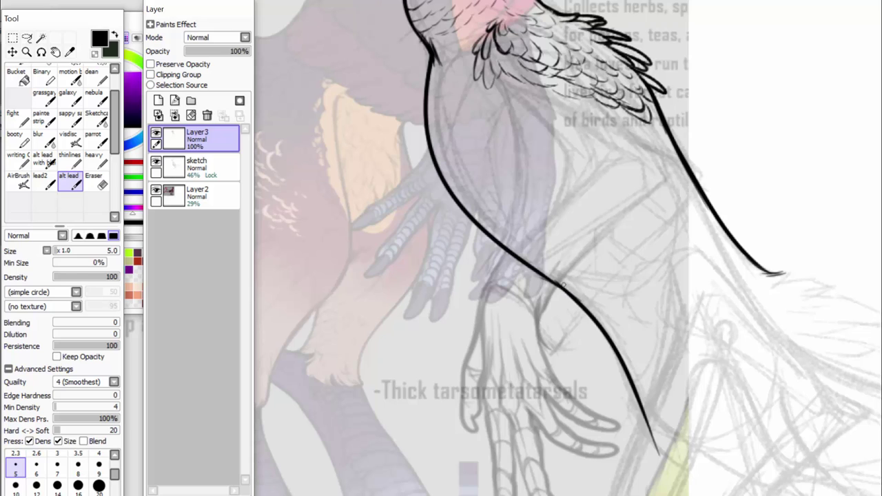
Add scattered short feather strokes across the lower torso, between the belly and back contours.
{"action": "mouse_move", "coordinate": [536, 268]}
{"action": "left_mouse_down"}
{"action": "mouse_move", "coordinate": [565, 283]}
{"action": "mouse_move", "coordinate": [623, 239]}
{"action": "left_mouse_up"}
{"action": "left_click_drag", "start_coordinate": [600, 298], "coordinate": [627, 297]}
{"action": "left_click_drag", "start_coordinate": [638, 286], "coordinate": [648, 282]}
{"action": "mouse_move", "coordinate": [655, 283]}
{"action": "left_mouse_down"}
{"action": "mouse_move", "coordinate": [661, 271]}
{"action": "mouse_move", "coordinate": [638, 270]}
{"action": "left_mouse_up"}
{"action": "left_click_drag", "start_coordinate": [639, 271], "coordinate": [666, 267]}
{"action": "left_click_drag", "start_coordinate": [662, 272], "coordinate": [675, 249]}
{"action": "left_click_drag", "start_coordinate": [636, 296], "coordinate": [659, 296]}
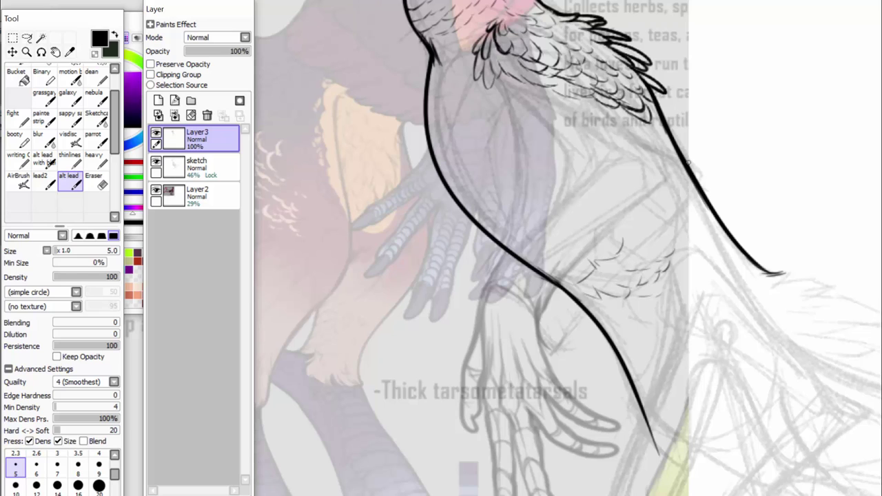
Add short feather strokes on the upper chest, just below the base of the neck.
{"action": "left_click_drag", "start_coordinate": [436, 61], "coordinate": [432, 80]}
{"action": "mouse_move", "coordinate": [441, 60]}
{"action": "left_mouse_down"}
{"action": "mouse_move", "coordinate": [437, 139]}
{"action": "mouse_move", "coordinate": [436, 121]}
{"action": "mouse_move", "coordinate": [458, 84]}
{"action": "left_mouse_up"}
{"action": "mouse_move", "coordinate": [451, 171]}
{"action": "left_mouse_down"}
{"action": "mouse_move", "coordinate": [468, 112]}
{"action": "mouse_move", "coordinate": [470, 88]}
{"action": "left_mouse_up"}
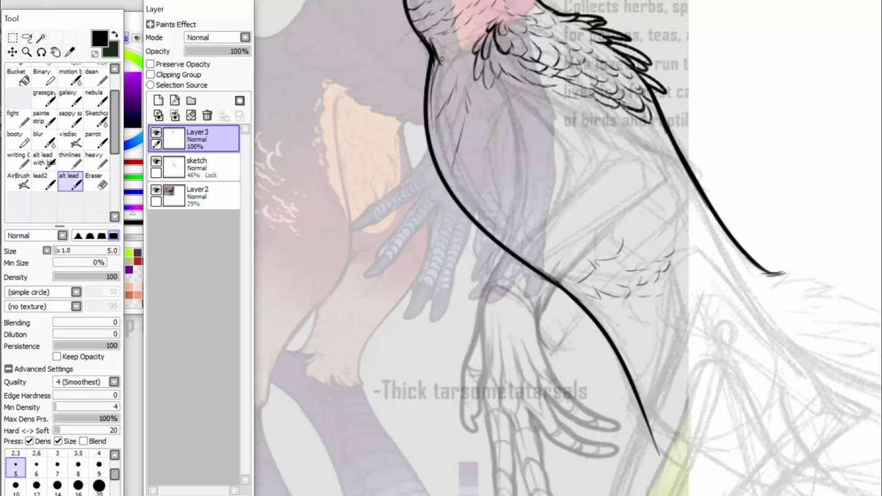
{"action": "left_click_drag", "start_coordinate": [442, 62], "coordinate": [464, 29]}
{"action": "left_click_drag", "start_coordinate": [460, 36], "coordinate": [491, 21]}
{"action": "mouse_move", "coordinate": [619, 107]}
{"action": "left_mouse_down"}
{"action": "mouse_move", "coordinate": [652, 123]}
{"action": "mouse_move", "coordinate": [593, 94]}
{"action": "left_mouse_up"}
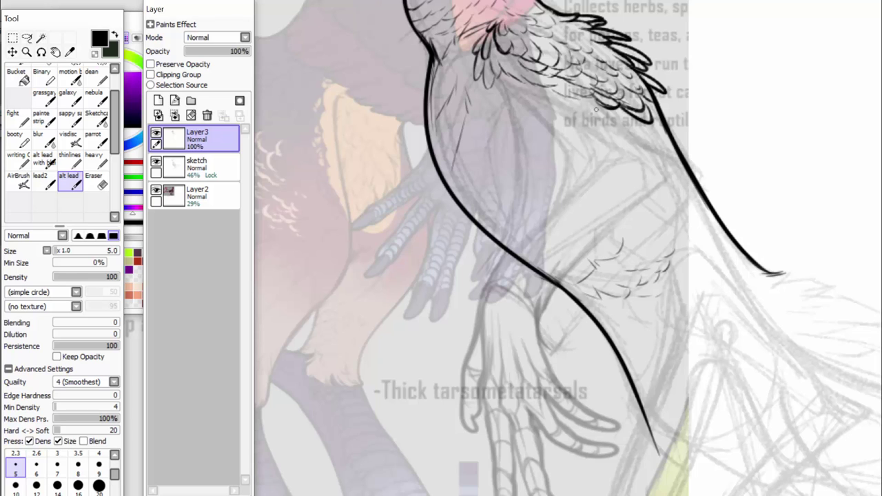
Erase the tuft of hanging feathers at the throat, below the jaw.
{"action": "scroll", "coordinate": [430, 246], "scroll_direction": "down", "scroll_amount": 2}
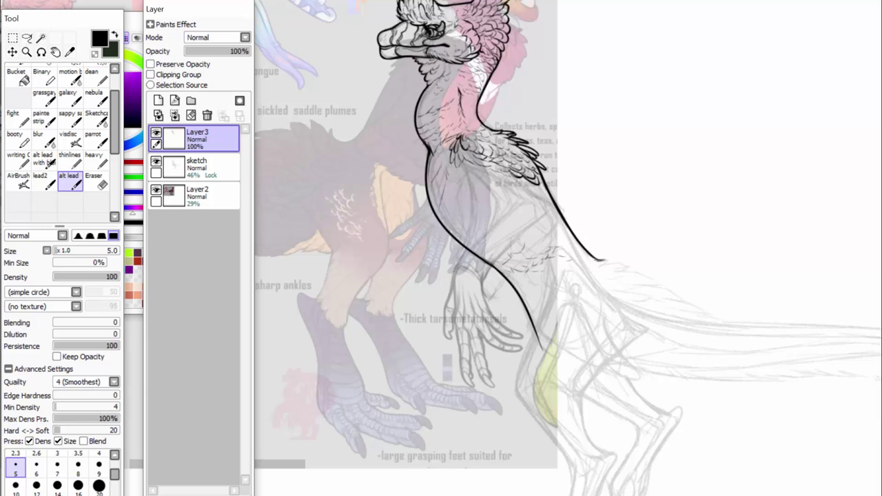
{"action": "scroll", "coordinate": [568, 248], "scroll_direction": "up", "scroll_amount": 3}
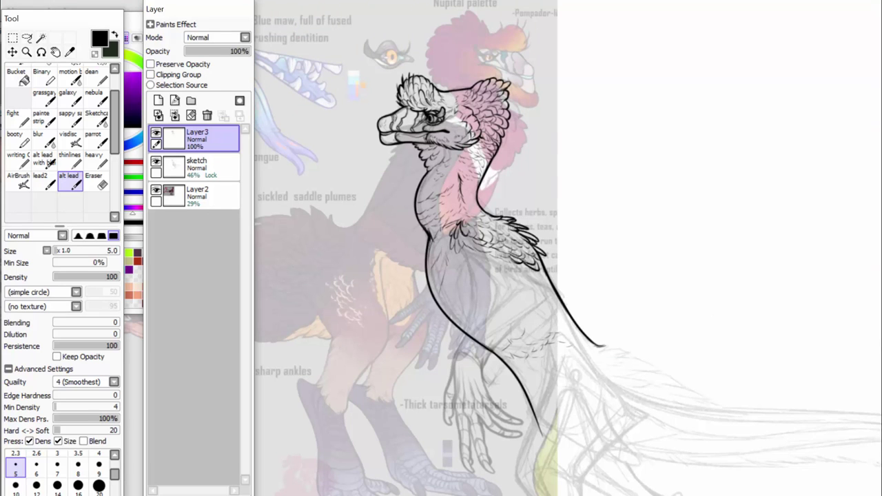
{"action": "scroll", "coordinate": [426, 247], "scroll_direction": "up", "scroll_amount": 2}
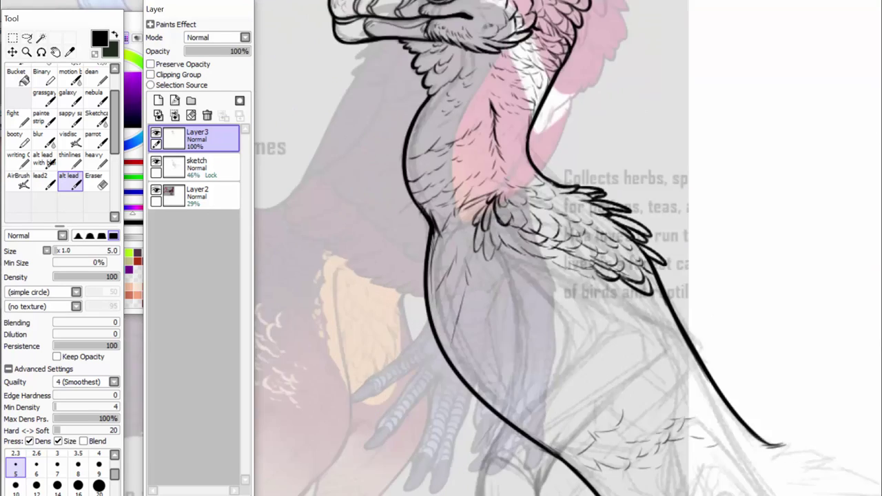
{"action": "mouse_move", "coordinate": [412, 40]}
{"action": "left_mouse_down"}
{"action": "mouse_move", "coordinate": [434, 46]}
{"action": "mouse_move", "coordinate": [448, 65]}
{"action": "mouse_move", "coordinate": [432, 93]}
{"action": "mouse_move", "coordinate": [445, 66]}
{"action": "left_mouse_up"}
{"action": "scroll", "coordinate": [475, 248], "scroll_direction": "up", "scroll_amount": 5}
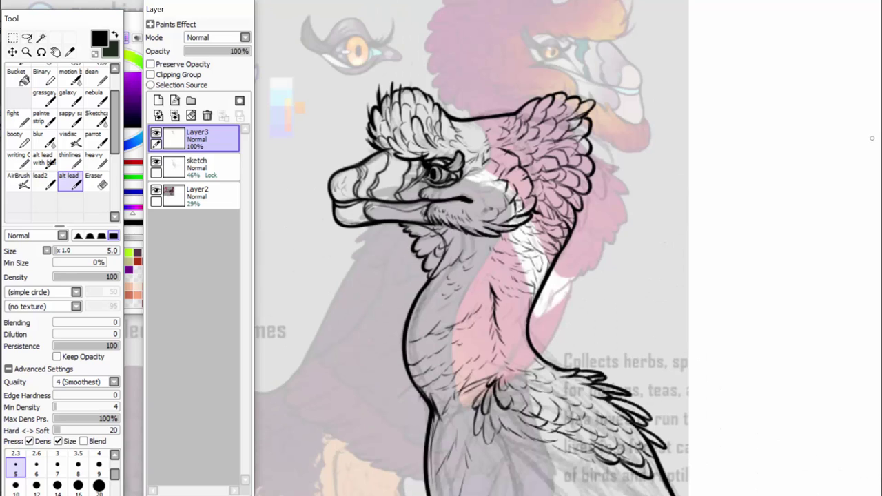
{"action": "key", "text": "e"}
{"action": "mouse_move", "coordinate": [407, 231]}
{"action": "left_mouse_down"}
{"action": "mouse_move", "coordinate": [429, 266]}
{"action": "mouse_move", "coordinate": [434, 239]}
{"action": "mouse_move", "coordinate": [417, 235]}
{"action": "mouse_move", "coordinate": [417, 251]}
{"action": "mouse_move", "coordinate": [400, 230]}
{"action": "mouse_move", "coordinate": [420, 239]}
{"action": "mouse_move", "coordinate": [396, 228]}
{"action": "mouse_move", "coordinate": [427, 246]}
{"action": "mouse_move", "coordinate": [422, 261]}
{"action": "mouse_move", "coordinate": [433, 241]}
{"action": "mouse_move", "coordinate": [420, 276]}
{"action": "left_mouse_up"}
Thicken the throat contour under the jaw with the alt lead brush and fill the upper neck with short feather strokes.
{"action": "left_click", "coordinate": [71, 140]}
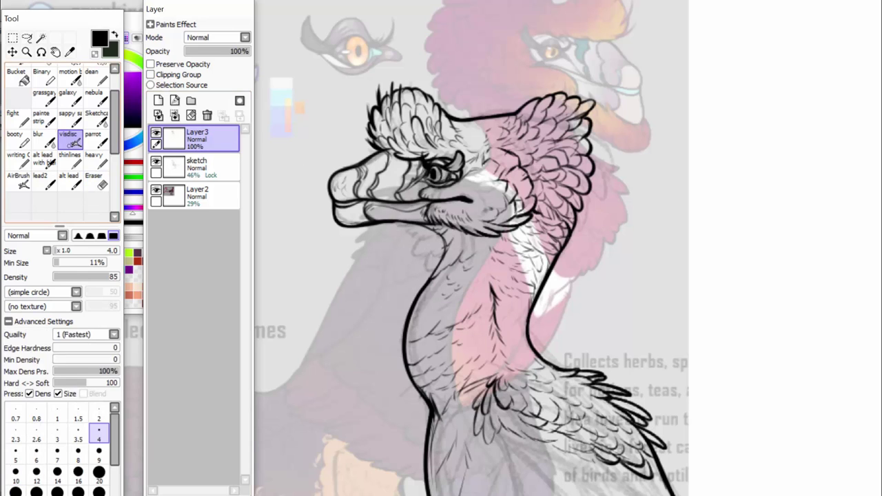
{"action": "left_click", "coordinate": [45, 159]}
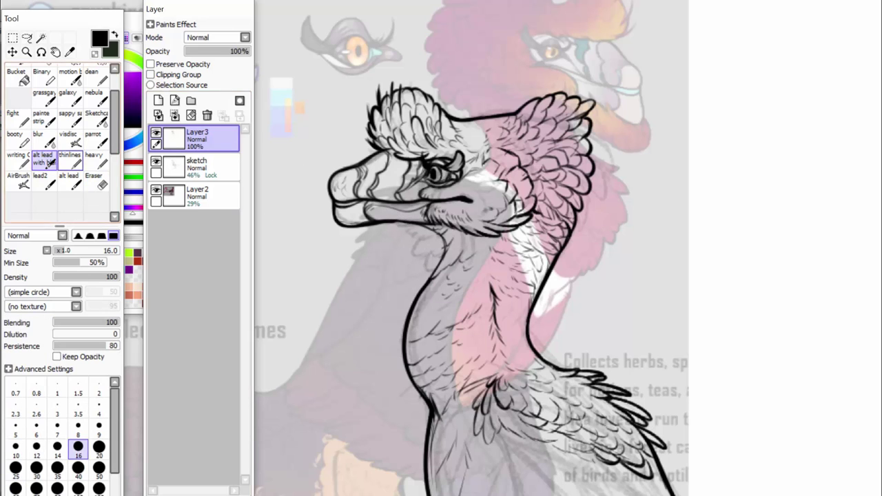
{"action": "left_click", "coordinate": [41, 181]}
{"action": "left_click", "coordinate": [69, 180]}
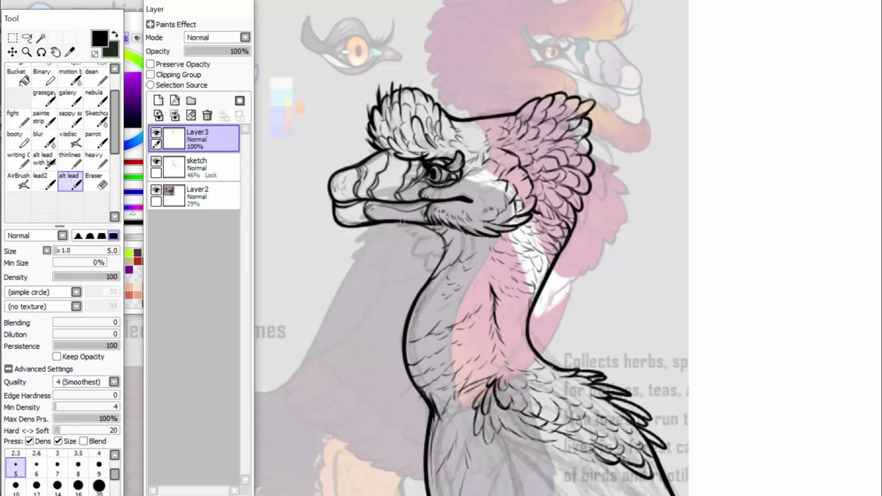
{"action": "mouse_move", "coordinate": [418, 223]}
{"action": "left_mouse_down"}
{"action": "mouse_move", "coordinate": [444, 242]}
{"action": "mouse_move", "coordinate": [432, 278]}
{"action": "left_mouse_up"}
{"action": "mouse_move", "coordinate": [444, 246]}
{"action": "left_mouse_down"}
{"action": "mouse_move", "coordinate": [459, 227]}
{"action": "mouse_move", "coordinate": [474, 245]}
{"action": "left_mouse_up"}
{"action": "mouse_move", "coordinate": [429, 279]}
{"action": "left_mouse_down"}
{"action": "mouse_move", "coordinate": [454, 271]}
{"action": "mouse_move", "coordinate": [445, 250]}
{"action": "mouse_move", "coordinate": [473, 256]}
{"action": "mouse_move", "coordinate": [477, 243]}
{"action": "mouse_move", "coordinate": [462, 281]}
{"action": "left_mouse_up"}
{"action": "left_click_drag", "start_coordinate": [466, 278], "coordinate": [481, 268]}
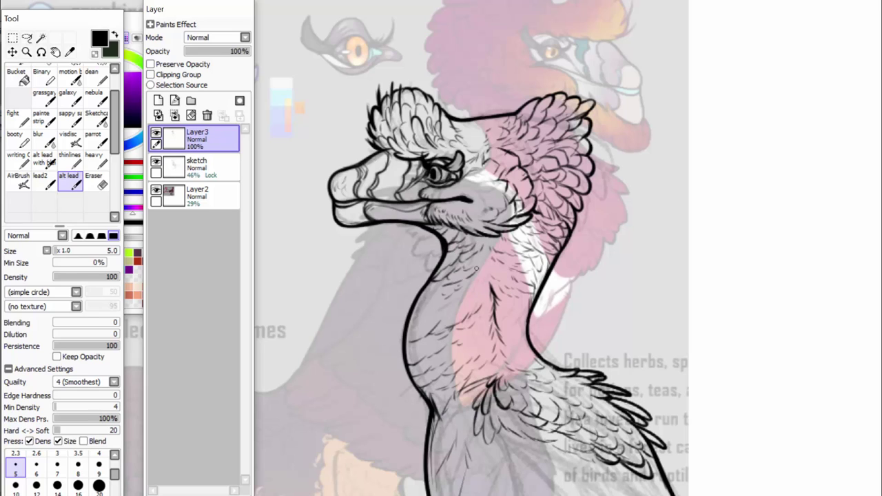
{"action": "left_click_drag", "start_coordinate": [425, 296], "coordinate": [444, 290]}
{"action": "mouse_move", "coordinate": [472, 258]}
{"action": "left_mouse_down"}
{"action": "mouse_move", "coordinate": [489, 246]}
{"action": "mouse_move", "coordinate": [490, 281]}
{"action": "left_mouse_up"}
Rework the mouth line below the eye, using the eraser and the size 5 alt lead brush.
{"action": "key", "text": "e"}
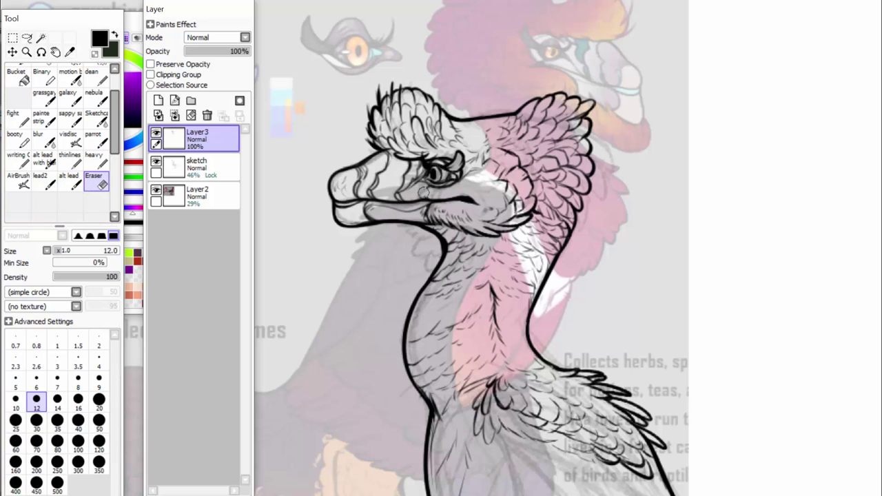
{"action": "left_click", "coordinate": [70, 160]}
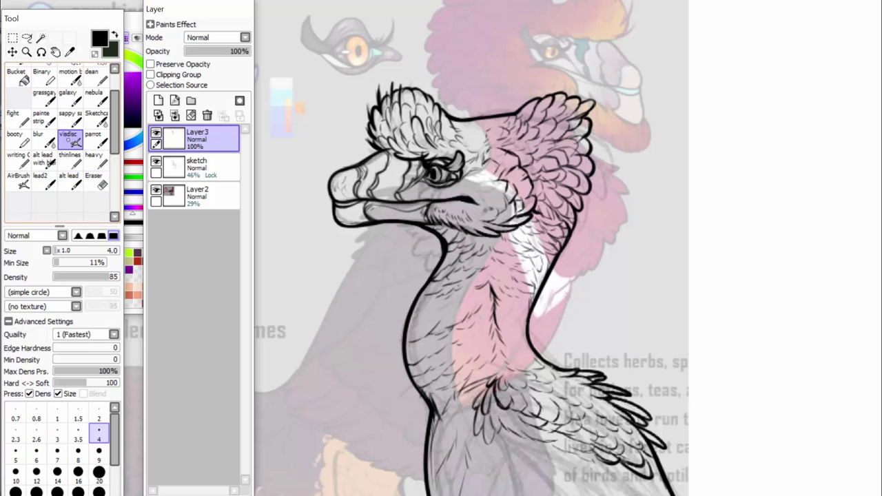
{"action": "left_click", "coordinate": [69, 181]}
{"action": "left_click", "coordinate": [43, 182]}
{"action": "left_click", "coordinate": [70, 181]}
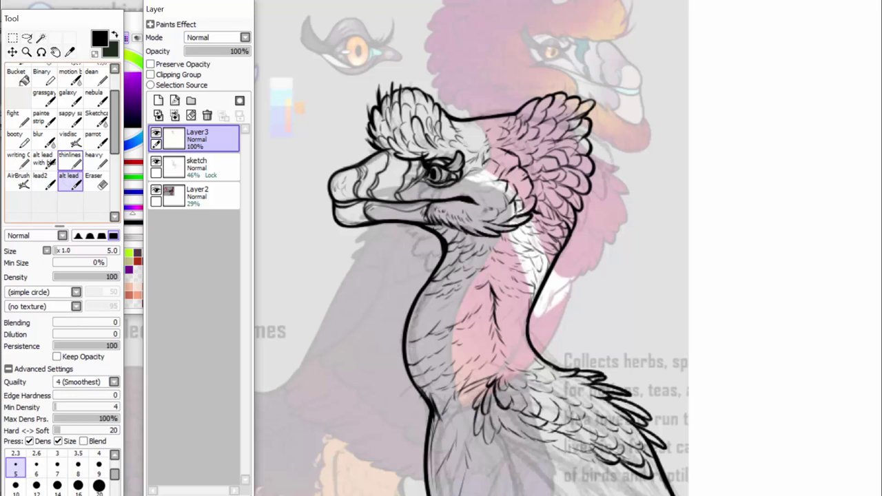
{"action": "mouse_move", "coordinate": [429, 199]}
{"action": "left_mouse_down"}
{"action": "mouse_move", "coordinate": [425, 192]}
{"action": "mouse_move", "coordinate": [453, 184]}
{"action": "left_mouse_up"}
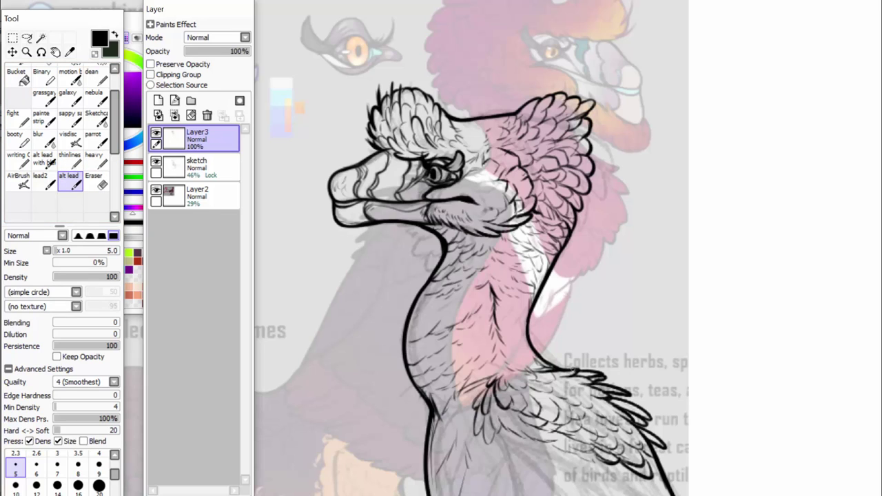
Ink the front contour of the arm from the shoulder feathers down across the belly line to the wrist.
{"action": "left_click_drag", "start_coordinate": [881, 90], "coordinate": [881, 199]}
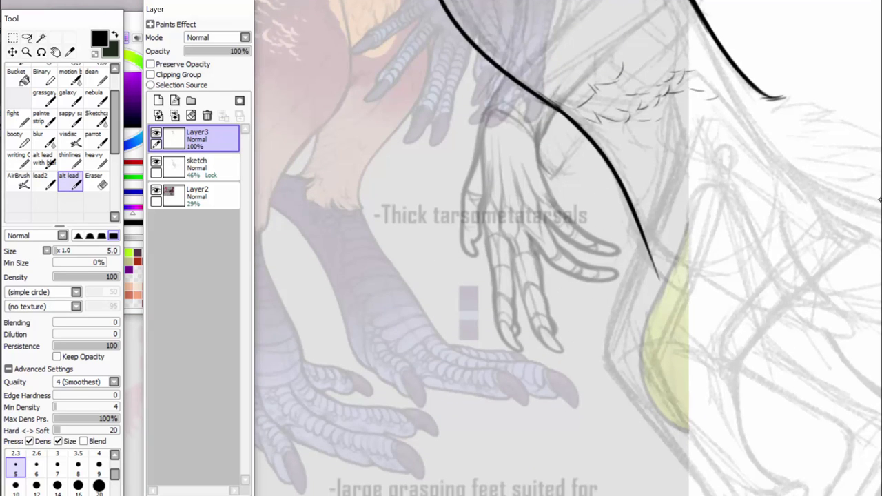
{"action": "scroll", "coordinate": [880, 200], "scroll_direction": "down", "scroll_amount": 1}
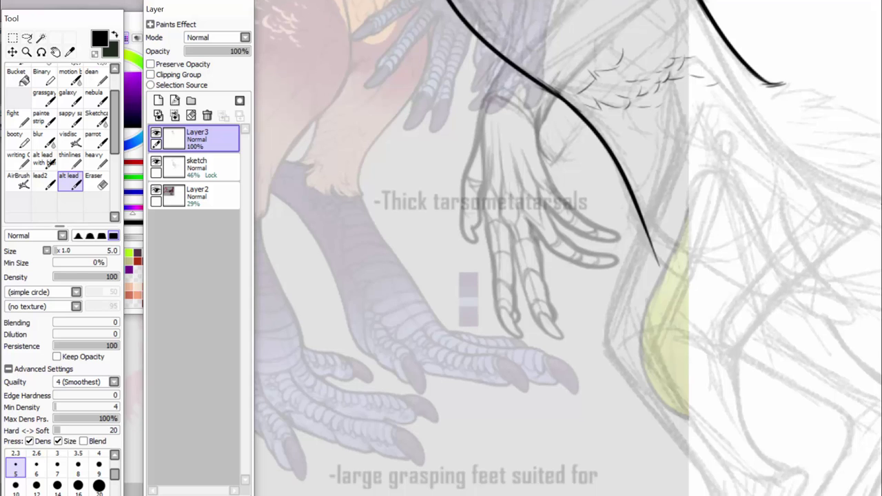
{"action": "scroll", "coordinate": [876, 179], "scroll_direction": "up", "scroll_amount": 5}
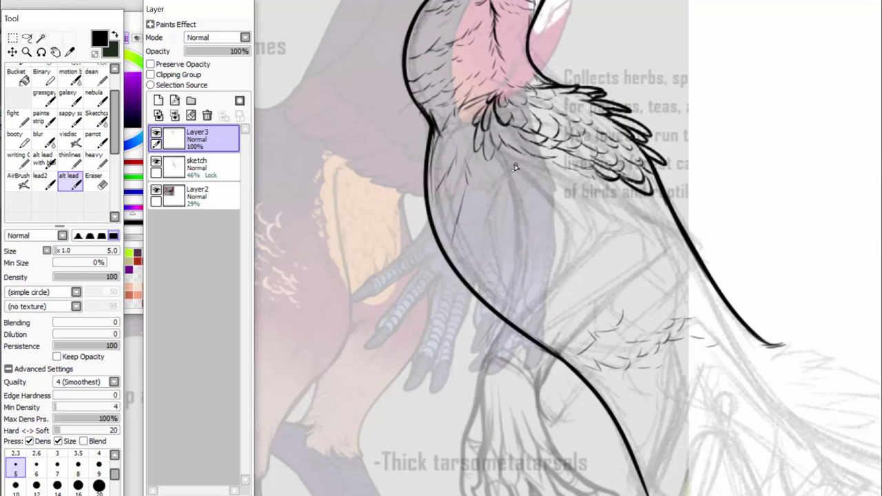
{"action": "mouse_move", "coordinate": [508, 178]}
{"action": "left_mouse_down"}
{"action": "mouse_move", "coordinate": [519, 205]}
{"action": "mouse_move", "coordinate": [517, 264]}
{"action": "left_mouse_up"}
{"action": "mouse_move", "coordinate": [516, 196]}
{"action": "left_mouse_down"}
{"action": "mouse_move", "coordinate": [517, 277]}
{"action": "mouse_move", "coordinate": [477, 390]}
{"action": "left_mouse_up"}
{"action": "left_click_drag", "start_coordinate": [515, 310], "coordinate": [488, 353]}
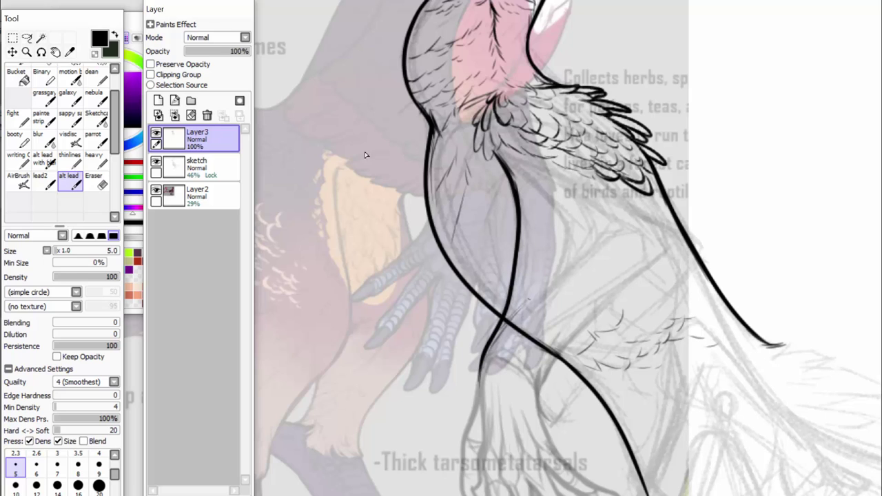
Ink short feather strokes along the rear edge of the arm up to the shoulder, and touch up the shoulder plumage's lower tip.
{"action": "mouse_move", "coordinate": [571, 259]}
{"action": "left_mouse_down"}
{"action": "mouse_move", "coordinate": [570, 229]}
{"action": "mouse_move", "coordinate": [549, 200]}
{"action": "mouse_move", "coordinate": [551, 253]}
{"action": "mouse_move", "coordinate": [544, 201]}
{"action": "left_mouse_up"}
{"action": "mouse_move", "coordinate": [540, 279]}
{"action": "left_mouse_down"}
{"action": "mouse_move", "coordinate": [524, 304]}
{"action": "mouse_move", "coordinate": [551, 276]}
{"action": "mouse_move", "coordinate": [546, 196]}
{"action": "mouse_move", "coordinate": [533, 190]}
{"action": "left_mouse_up"}
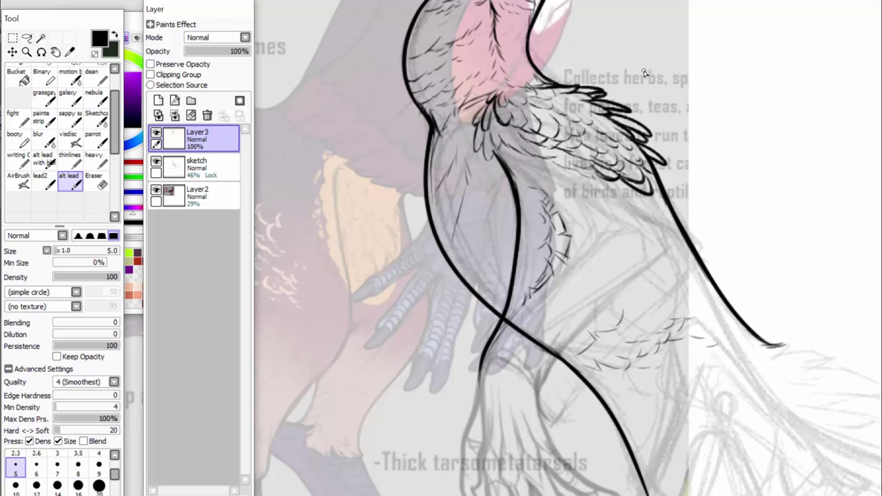
{"action": "left_click_drag", "start_coordinate": [542, 191], "coordinate": [495, 129]}
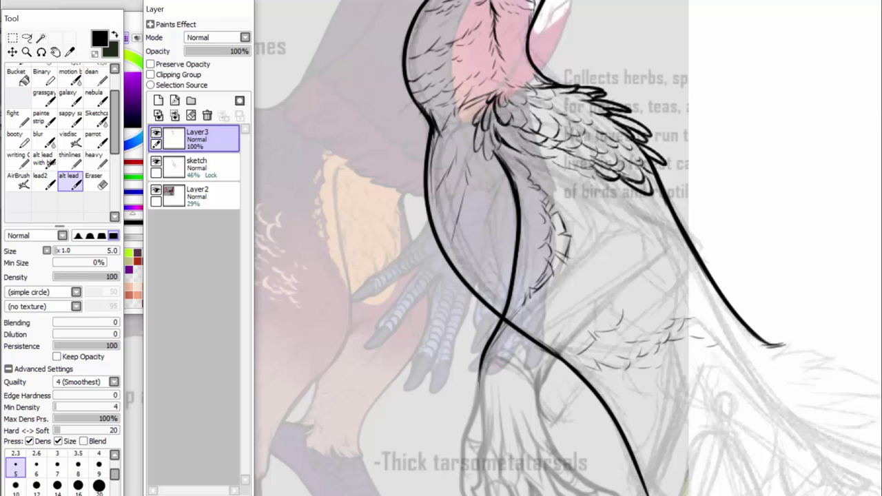
{"action": "mouse_move", "coordinate": [650, 185]}
{"action": "left_mouse_down"}
{"action": "mouse_move", "coordinate": [658, 196]}
{"action": "mouse_move", "coordinate": [646, 196]}
{"action": "left_mouse_up"}
Erase the section of belly contour that crosses over the forearm.
{"action": "scroll", "coordinate": [568, 248], "scroll_direction": "down", "scroll_amount": 3}
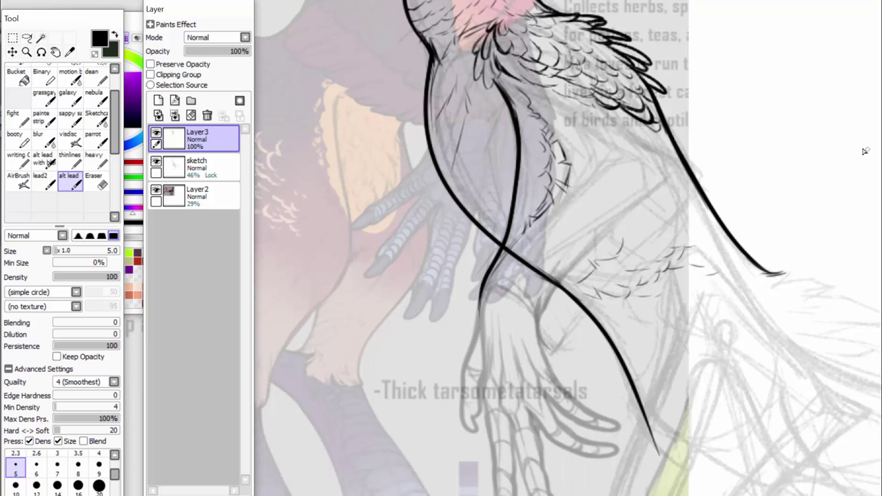
{"action": "left_click", "coordinate": [96, 181]}
{"action": "mouse_move", "coordinate": [531, 268]}
{"action": "left_mouse_down"}
{"action": "mouse_move", "coordinate": [552, 251]}
{"action": "mouse_move", "coordinate": [549, 276]}
{"action": "mouse_move", "coordinate": [563, 260]}
{"action": "mouse_move", "coordinate": [562, 253]}
{"action": "mouse_move", "coordinate": [539, 277]}
{"action": "mouse_move", "coordinate": [548, 285]}
{"action": "mouse_move", "coordinate": [556, 266]}
{"action": "mouse_move", "coordinate": [529, 265]}
{"action": "mouse_move", "coordinate": [522, 243]}
{"action": "mouse_move", "coordinate": [501, 262]}
{"action": "left_mouse_up"}
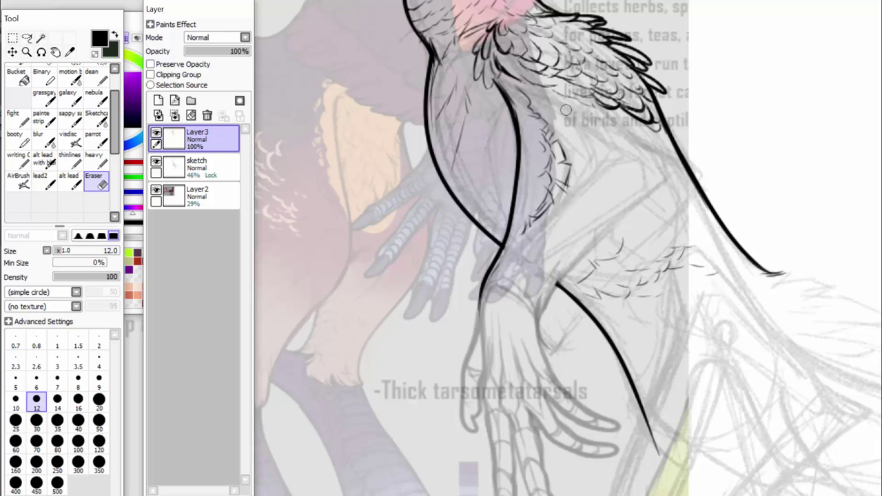
{"action": "left_click", "coordinate": [43, 159]}
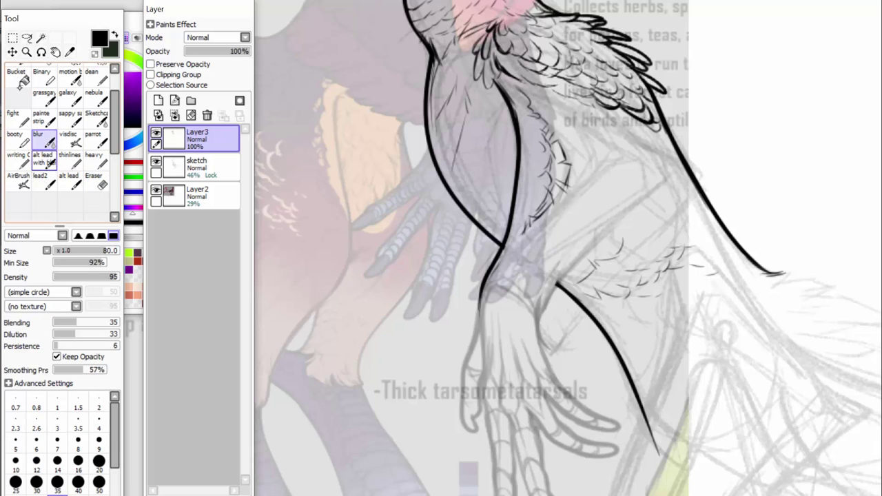
{"action": "left_click_drag", "start_coordinate": [509, 230], "coordinate": [498, 257]}
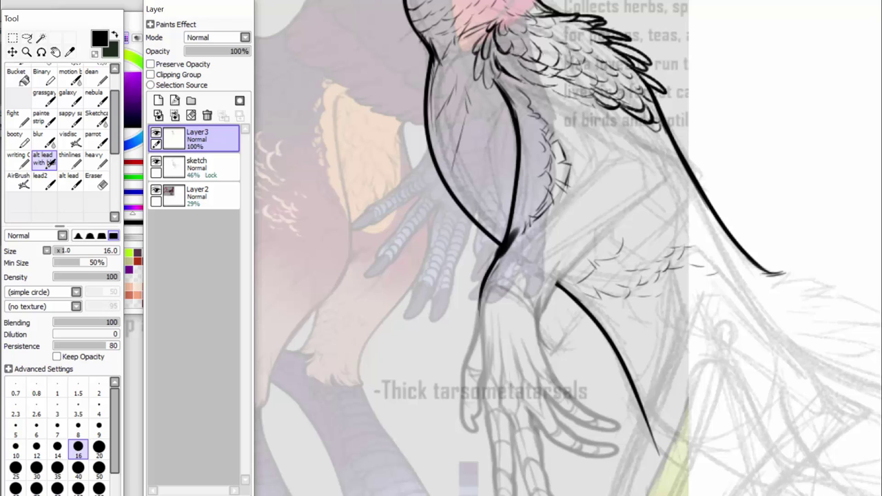
{"action": "key", "text": "ctrl+z"}
Ink the forearm's junction with the belly contour and its rear feather edge, using the size 5 alt lead brush.
{"action": "left_click", "coordinate": [71, 140]}
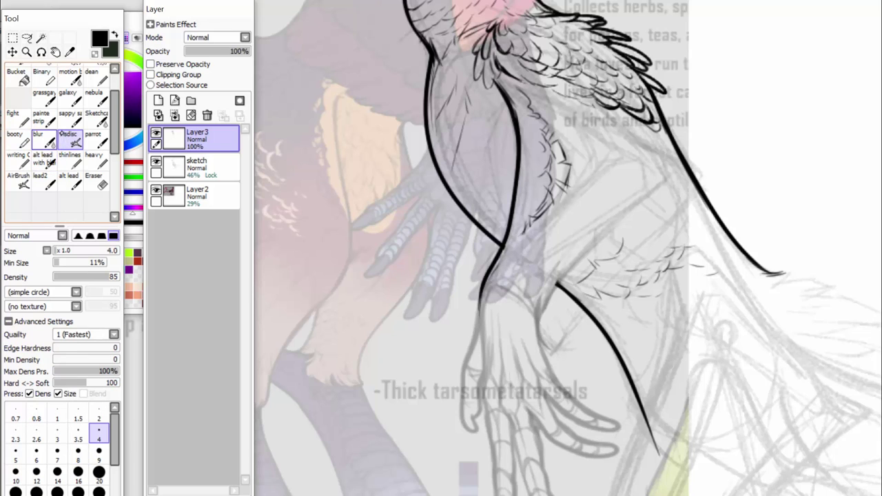
{"action": "left_click", "coordinate": [44, 159]}
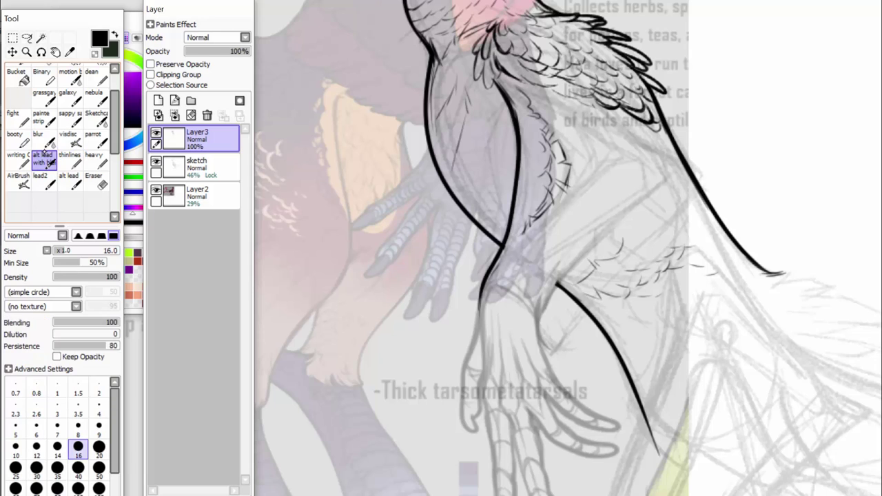
{"action": "left_click", "coordinate": [69, 181]}
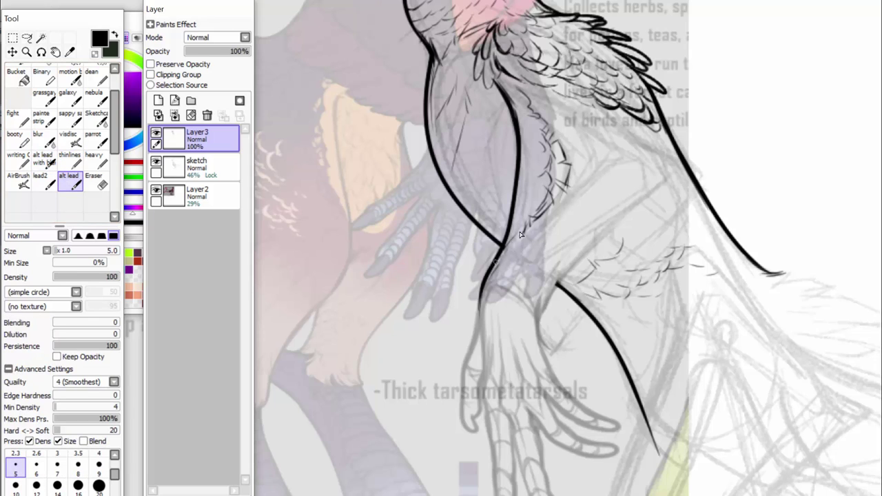
{"action": "left_click_drag", "start_coordinate": [496, 260], "coordinate": [506, 246]}
{"action": "mouse_move", "coordinate": [507, 244]}
{"action": "left_mouse_down"}
{"action": "mouse_move", "coordinate": [514, 229]}
{"action": "mouse_move", "coordinate": [531, 227]}
{"action": "mouse_move", "coordinate": [535, 184]}
{"action": "left_mouse_up"}
Redraw the top-of-head contour between the front crest and rear head feathers as a deeper curve, erasing the old line.
{"action": "scroll", "coordinate": [877, 105], "scroll_direction": "up", "scroll_amount": 10}
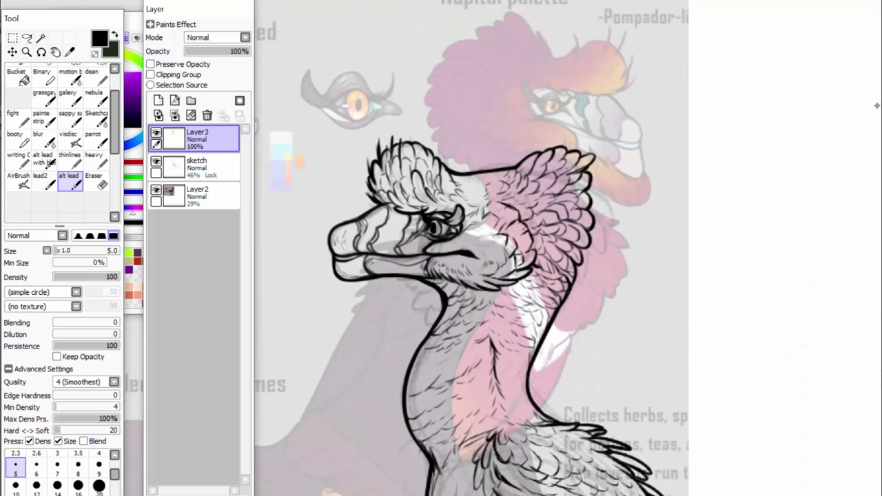
{"action": "scroll", "coordinate": [877, 106], "scroll_direction": "down", "scroll_amount": 1}
{"action": "mouse_move", "coordinate": [448, 152]}
{"action": "left_mouse_down"}
{"action": "mouse_move", "coordinate": [497, 164]}
{"action": "mouse_move", "coordinate": [513, 158]}
{"action": "mouse_move", "coordinate": [528, 137]}
{"action": "left_mouse_up"}
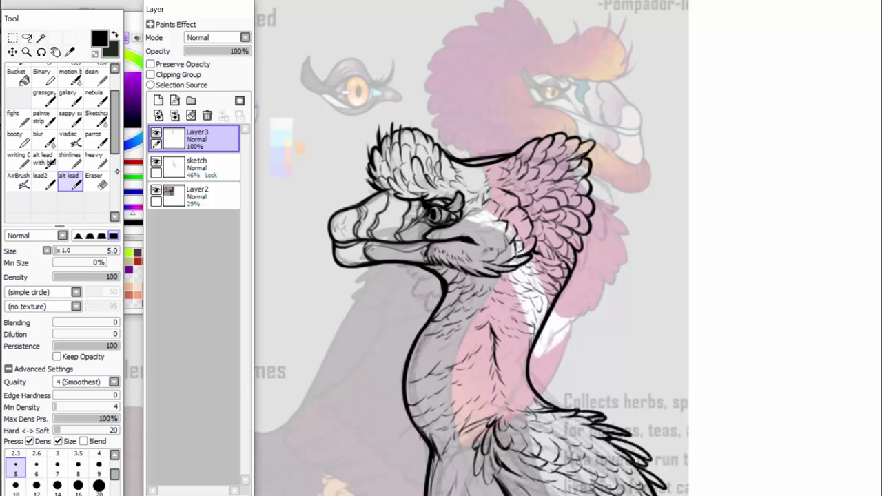
{"action": "left_click", "coordinate": [99, 181]}
{"action": "mouse_move", "coordinate": [469, 156]}
{"action": "left_mouse_down"}
{"action": "mouse_move", "coordinate": [454, 155]}
{"action": "mouse_move", "coordinate": [522, 143]}
{"action": "left_mouse_up"}
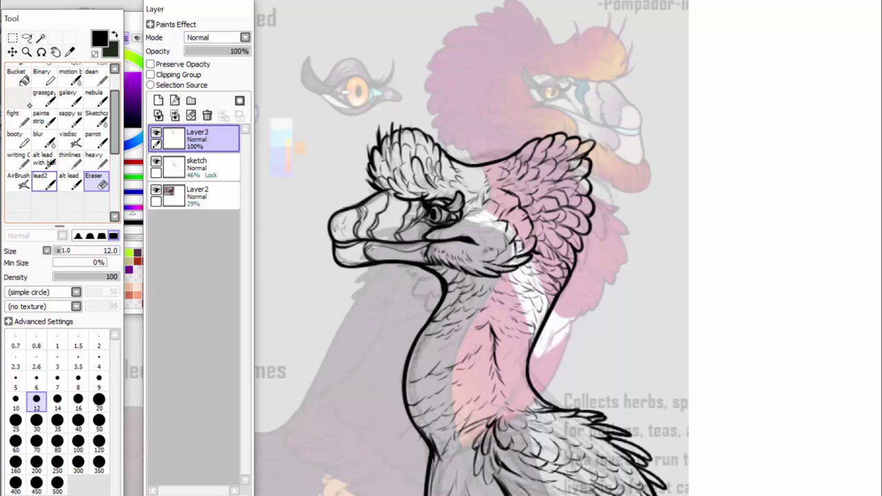
{"action": "left_click", "coordinate": [69, 181]}
{"action": "mouse_move", "coordinate": [462, 167]}
{"action": "left_mouse_down"}
{"action": "mouse_move", "coordinate": [511, 158]}
{"action": "mouse_move", "coordinate": [530, 138]}
{"action": "left_mouse_up"}
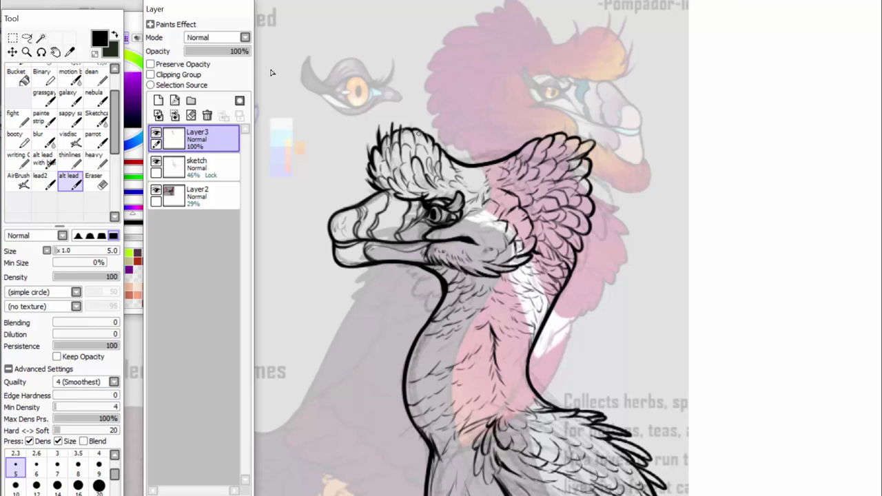
{"action": "scroll", "coordinate": [472, 262], "scroll_direction": "up", "scroll_amount": 1}
{"action": "scroll", "coordinate": [472, 262], "scroll_direction": "down", "scroll_amount": 2}
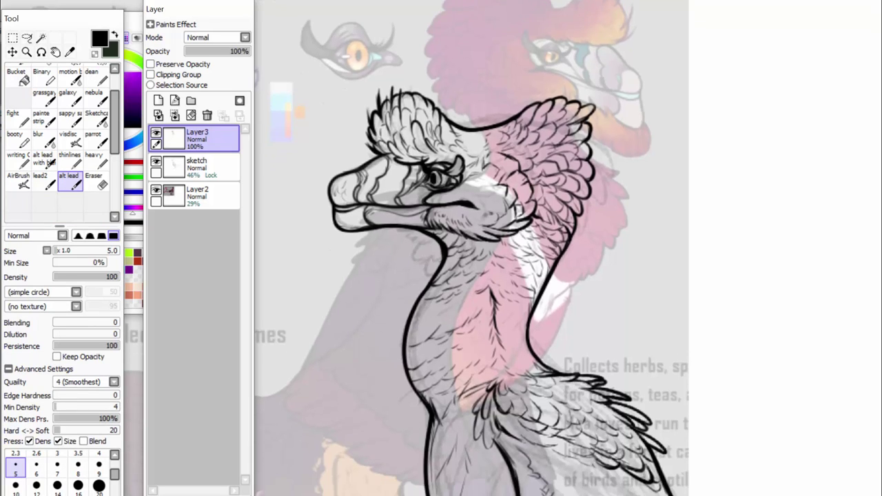
{"action": "scroll", "coordinate": [472, 262], "scroll_direction": "up", "scroll_amount": 1}
{"action": "scroll", "coordinate": [473, 262], "scroll_direction": "down", "scroll_amount": 8}
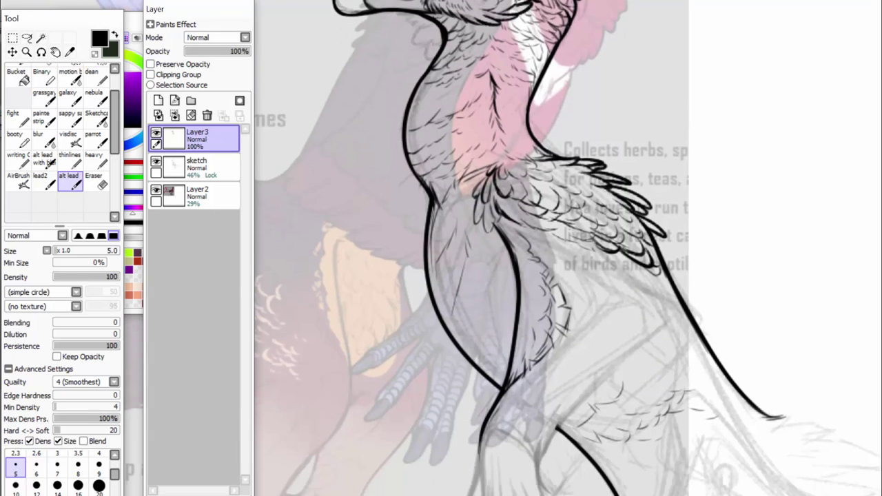
{"action": "scroll", "coordinate": [473, 262], "scroll_direction": "up", "scroll_amount": 4}
{"action": "scroll", "coordinate": [523, 210], "scroll_direction": "down", "scroll_amount": 2}
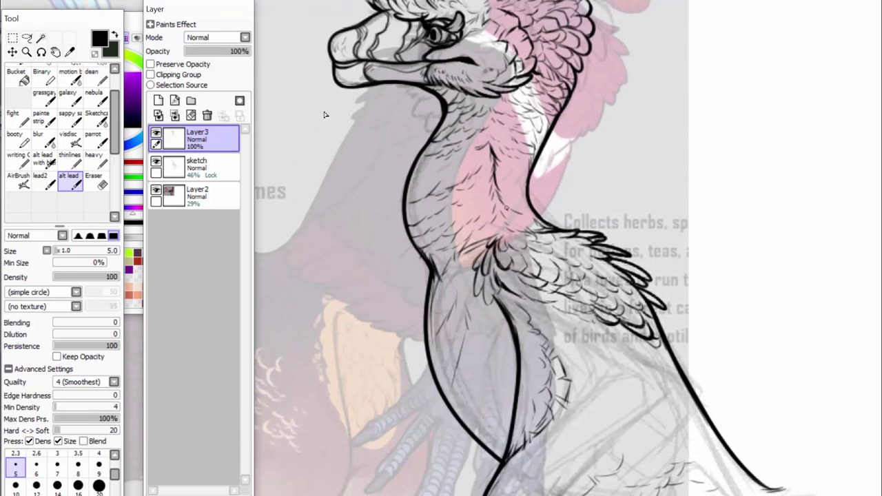
{"action": "scroll", "coordinate": [472, 248], "scroll_direction": "down", "scroll_amount": 10}
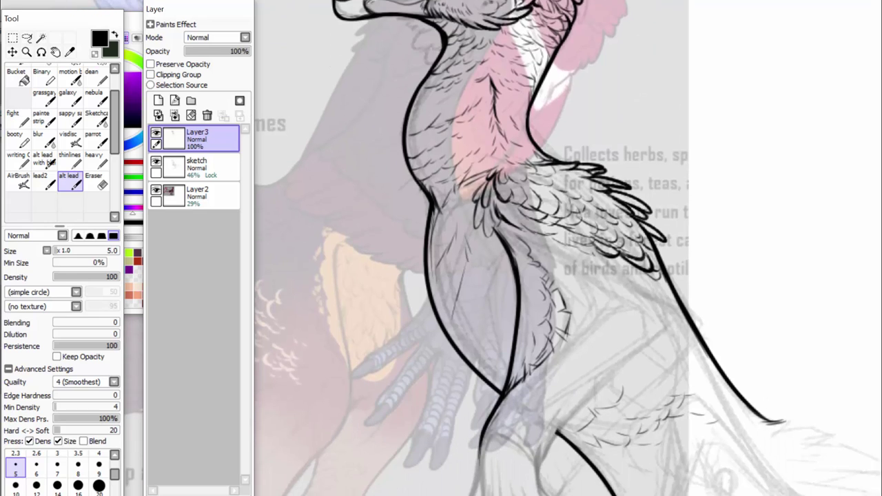
Ink the thigh's front edge up from the lower belly contour, add feather strokes across the hip, and erase the belly line's overshoot.
{"action": "scroll", "coordinate": [473, 248], "scroll_direction": "down", "scroll_amount": 8}
{"action": "scroll", "coordinate": [472, 248], "scroll_direction": "up", "scroll_amount": 1}
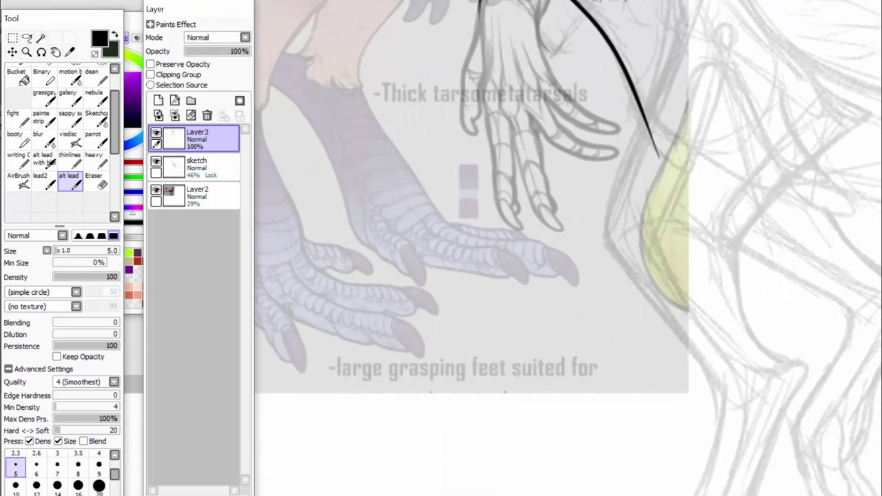
{"action": "scroll", "coordinate": [473, 248], "scroll_direction": "down", "scroll_amount": 2}
{"action": "scroll", "coordinate": [472, 248], "scroll_direction": "up", "scroll_amount": 8}
{"action": "scroll", "coordinate": [472, 249], "scroll_direction": "down", "scroll_amount": 5}
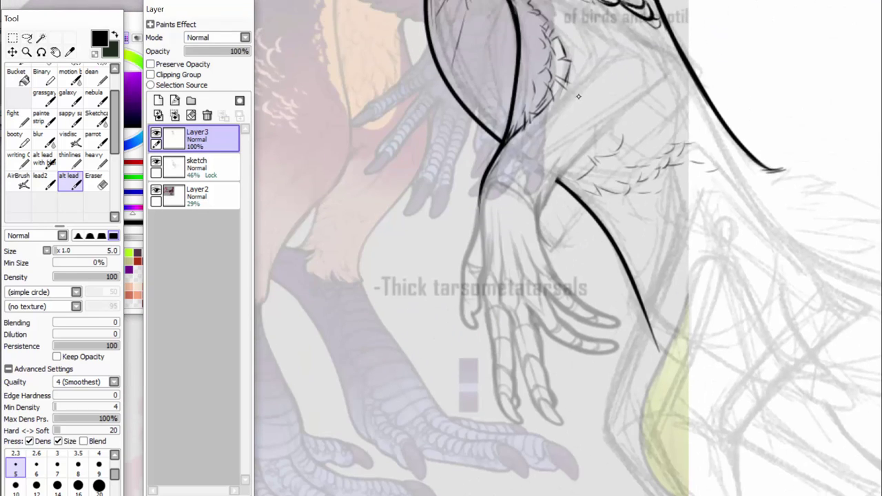
{"action": "scroll", "coordinate": [472, 248], "scroll_direction": "up", "scroll_amount": 3}
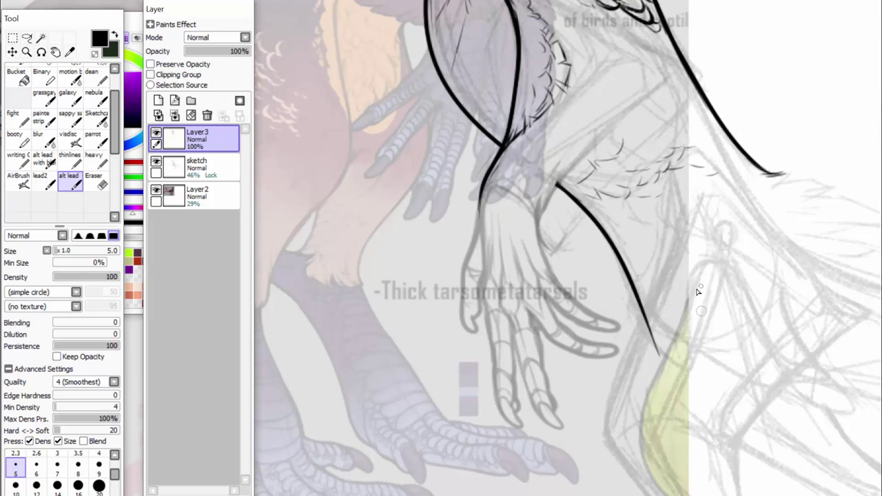
{"action": "left_click_drag", "start_coordinate": [645, 324], "coordinate": [664, 278]}
{"action": "mouse_move", "coordinate": [639, 340]}
{"action": "left_mouse_down"}
{"action": "mouse_move", "coordinate": [688, 226]}
{"action": "mouse_move", "coordinate": [677, 236]}
{"action": "mouse_move", "coordinate": [685, 226]}
{"action": "mouse_move", "coordinate": [679, 203]}
{"action": "mouse_move", "coordinate": [669, 270]}
{"action": "mouse_move", "coordinate": [687, 233]}
{"action": "mouse_move", "coordinate": [679, 210]}
{"action": "mouse_move", "coordinate": [671, 266]}
{"action": "mouse_move", "coordinate": [677, 225]}
{"action": "mouse_move", "coordinate": [719, 208]}
{"action": "mouse_move", "coordinate": [749, 214]}
{"action": "mouse_move", "coordinate": [704, 221]}
{"action": "mouse_move", "coordinate": [753, 230]}
{"action": "mouse_move", "coordinate": [782, 205]}
{"action": "left_mouse_up"}
{"action": "key", "text": "e"}
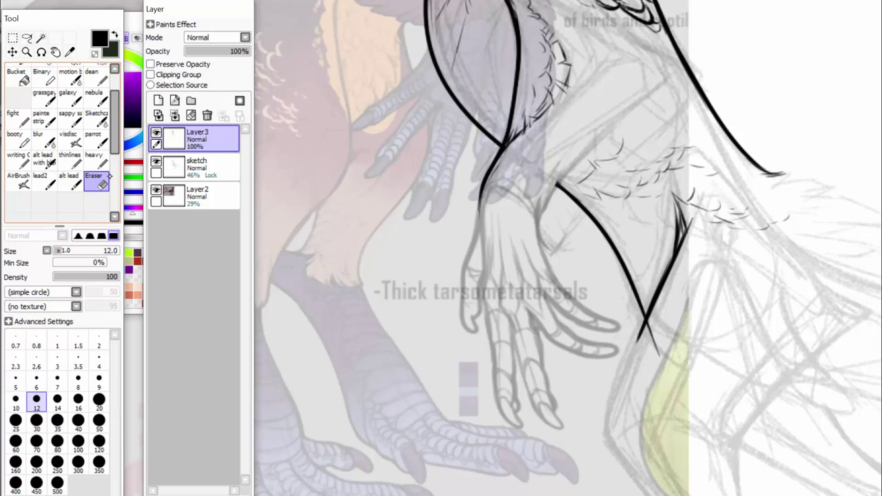
{"action": "left_click_drag", "start_coordinate": [651, 331], "coordinate": [656, 362]}
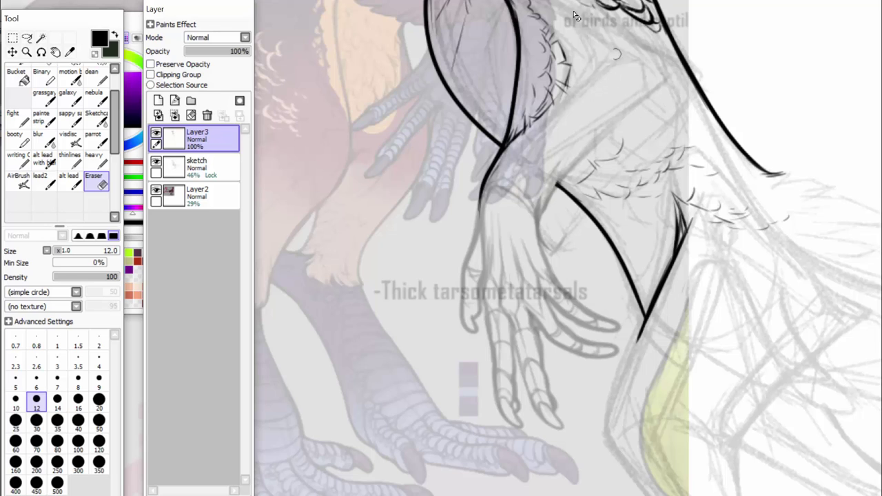
Ink the near leg's front contour down and around the knee with the size 5 alt lead brush, adding a thin line inside the knee.
{"action": "left_click", "coordinate": [69, 181]}
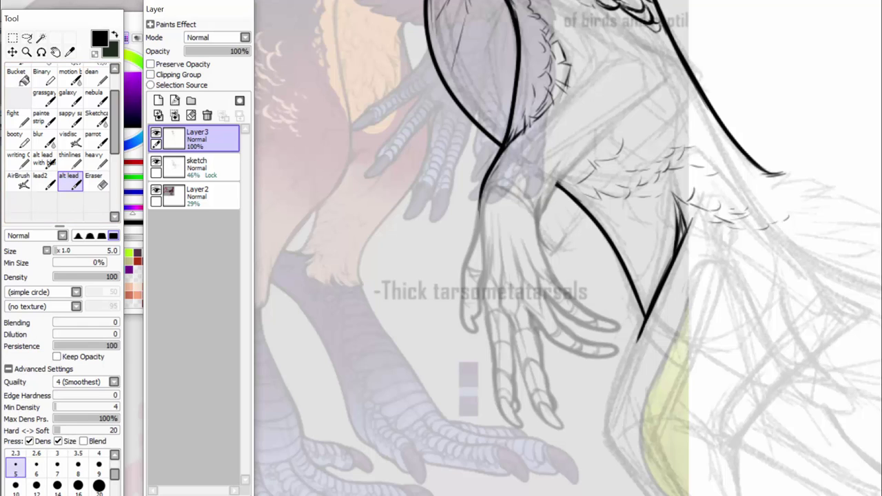
{"action": "scroll", "coordinate": [568, 248], "scroll_direction": "down", "scroll_amount": 3}
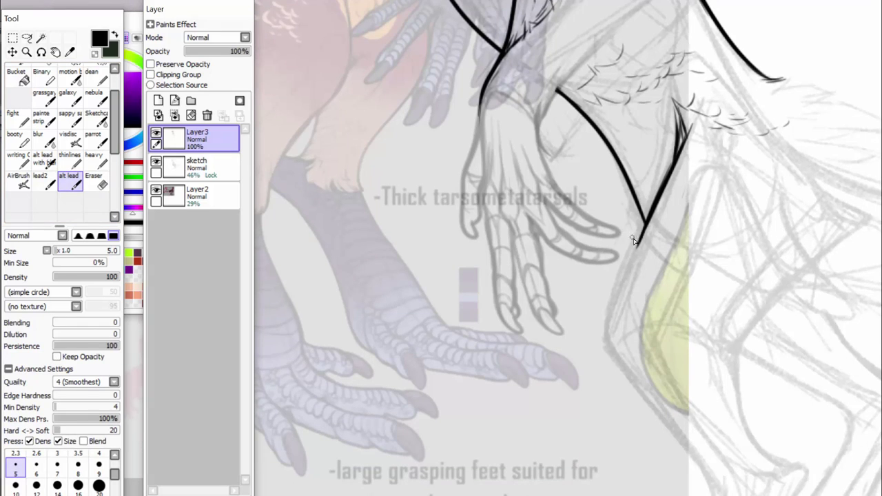
{"action": "left_click_drag", "start_coordinate": [647, 222], "coordinate": [611, 343]}
{"action": "left_click_drag", "start_coordinate": [613, 305], "coordinate": [613, 347]}
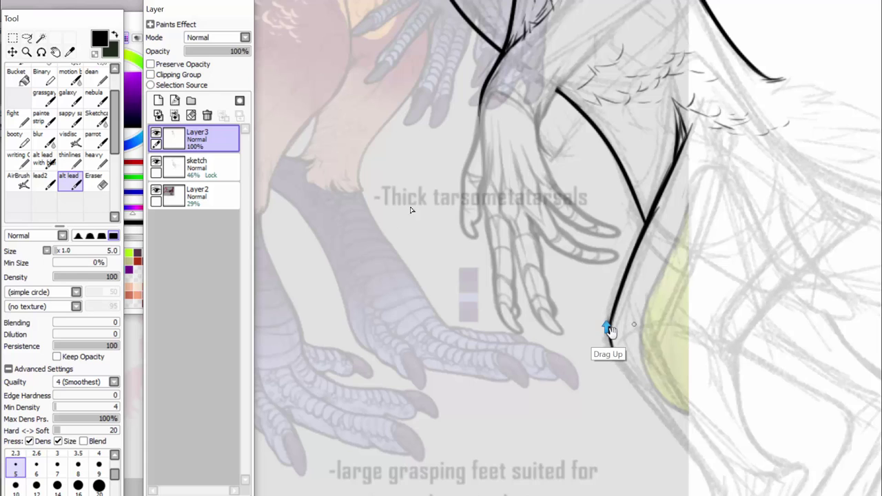
{"action": "left_click_drag", "start_coordinate": [638, 315], "coordinate": [646, 375]}
{"action": "left_click_drag", "start_coordinate": [611, 341], "coordinate": [647, 387]}
{"action": "left_click_drag", "start_coordinate": [646, 378], "coordinate": [668, 410]}
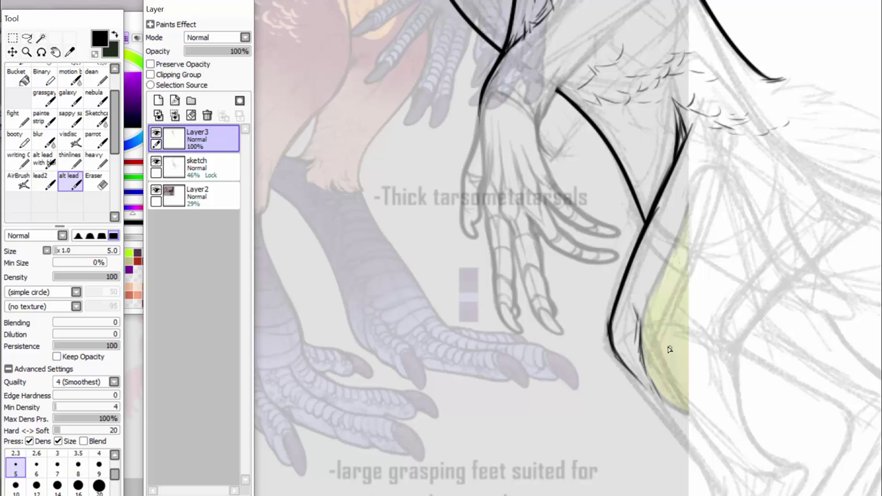
Thicken the crease where the thigh meets the belly and add thin contour lines running from the thigh down to the knee.
{"action": "left_click_drag", "start_coordinate": [679, 107], "coordinate": [689, 134]}
{"action": "left_click_drag", "start_coordinate": [646, 227], "coordinate": [690, 138]}
{"action": "mouse_move", "coordinate": [653, 218]}
{"action": "left_mouse_down"}
{"action": "mouse_move", "coordinate": [693, 136]}
{"action": "mouse_move", "coordinate": [721, 135]}
{"action": "mouse_move", "coordinate": [726, 159]}
{"action": "mouse_move", "coordinate": [643, 275]}
{"action": "left_mouse_up"}
{"action": "mouse_move", "coordinate": [686, 216]}
{"action": "left_mouse_down"}
{"action": "mouse_move", "coordinate": [632, 307]}
{"action": "mouse_move", "coordinate": [651, 268]}
{"action": "mouse_move", "coordinate": [640, 284]}
{"action": "mouse_move", "coordinate": [639, 318]}
{"action": "mouse_move", "coordinate": [643, 265]}
{"action": "mouse_move", "coordinate": [622, 297]}
{"action": "left_mouse_up"}
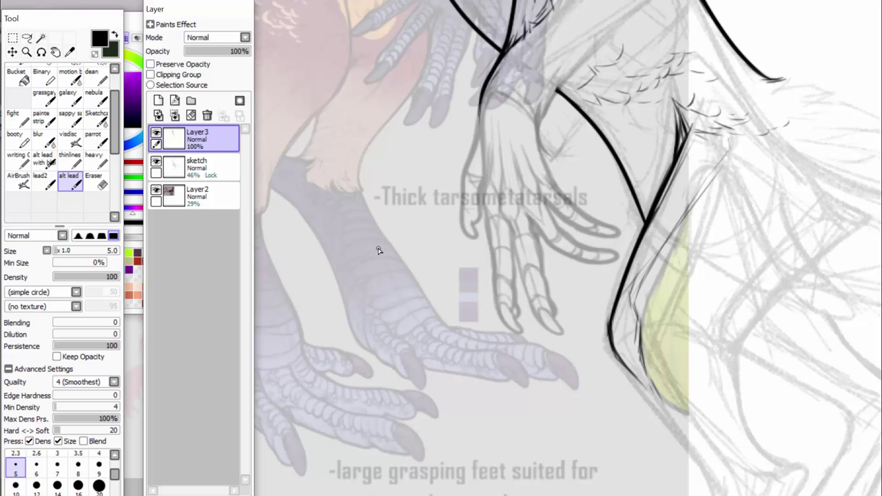
Ink overlapping feather tufts along the thigh's rear edge, ending in a pointed tuft that projects backward below the tail.
{"action": "scroll", "coordinate": [580, 111], "scroll_direction": "up", "scroll_amount": 3}
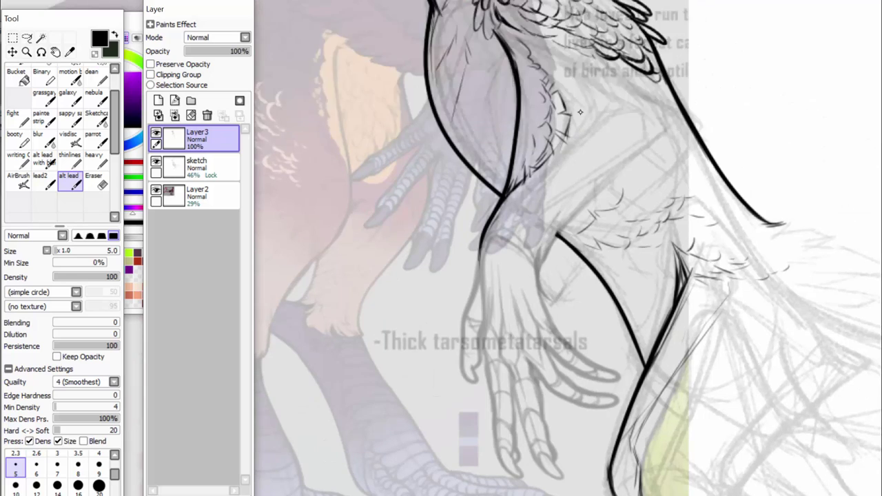
{"action": "scroll", "coordinate": [568, 248], "scroll_direction": "left", "scroll_amount": 3}
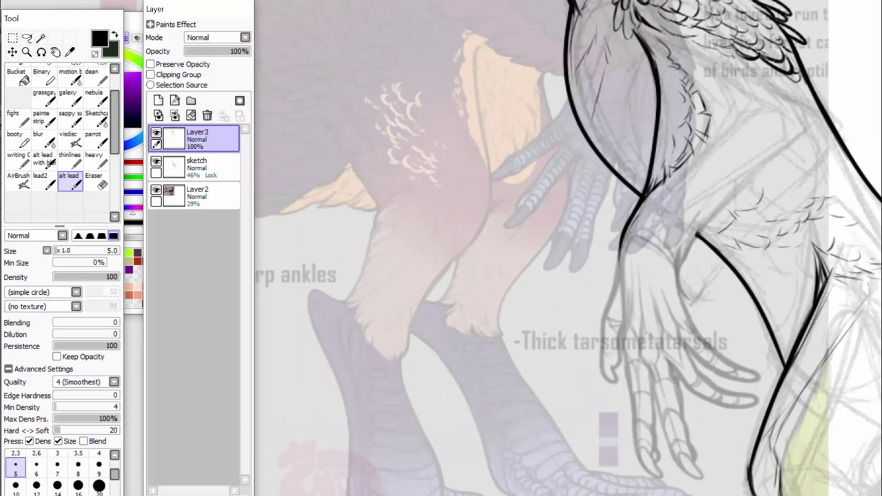
{"action": "scroll", "coordinate": [569, 248], "scroll_direction": "right", "scroll_amount": 6}
{"action": "scroll", "coordinate": [568, 249], "scroll_direction": "left", "scroll_amount": 1}
{"action": "scroll", "coordinate": [875, 172], "scroll_direction": "down", "scroll_amount": 2}
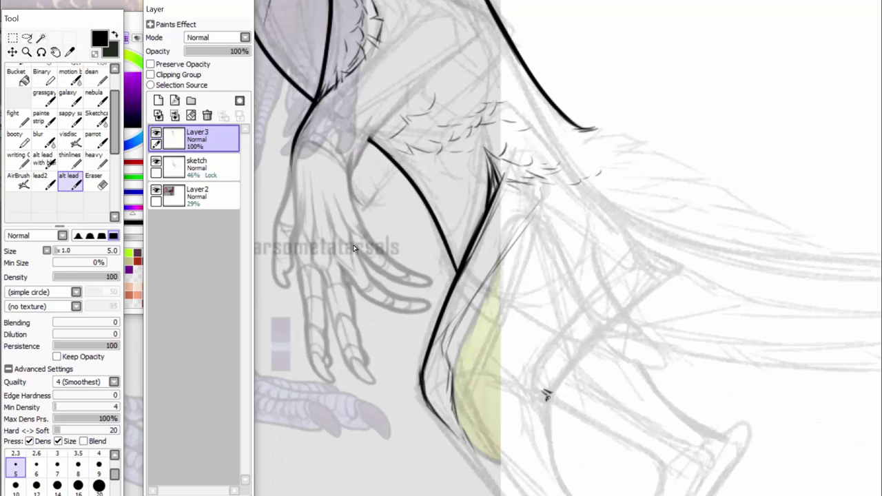
{"action": "mouse_move", "coordinate": [546, 395]}
{"action": "left_mouse_down"}
{"action": "mouse_move", "coordinate": [607, 343]}
{"action": "mouse_move", "coordinate": [596, 337]}
{"action": "mouse_move", "coordinate": [641, 321]}
{"action": "mouse_move", "coordinate": [629, 305]}
{"action": "mouse_move", "coordinate": [649, 309]}
{"action": "mouse_move", "coordinate": [665, 290]}
{"action": "mouse_move", "coordinate": [635, 264]}
{"action": "left_mouse_up"}
{"action": "mouse_move", "coordinate": [550, 351]}
{"action": "left_mouse_down"}
{"action": "mouse_move", "coordinate": [576, 336]}
{"action": "mouse_move", "coordinate": [575, 319]}
{"action": "mouse_move", "coordinate": [637, 296]}
{"action": "mouse_move", "coordinate": [617, 286]}
{"action": "mouse_move", "coordinate": [636, 283]}
{"action": "mouse_move", "coordinate": [627, 265]}
{"action": "mouse_move", "coordinate": [670, 292]}
{"action": "mouse_move", "coordinate": [631, 301]}
{"action": "left_mouse_up"}
{"action": "left_click_drag", "start_coordinate": [612, 264], "coordinate": [623, 263]}
{"action": "left_click_drag", "start_coordinate": [628, 261], "coordinate": [623, 251]}
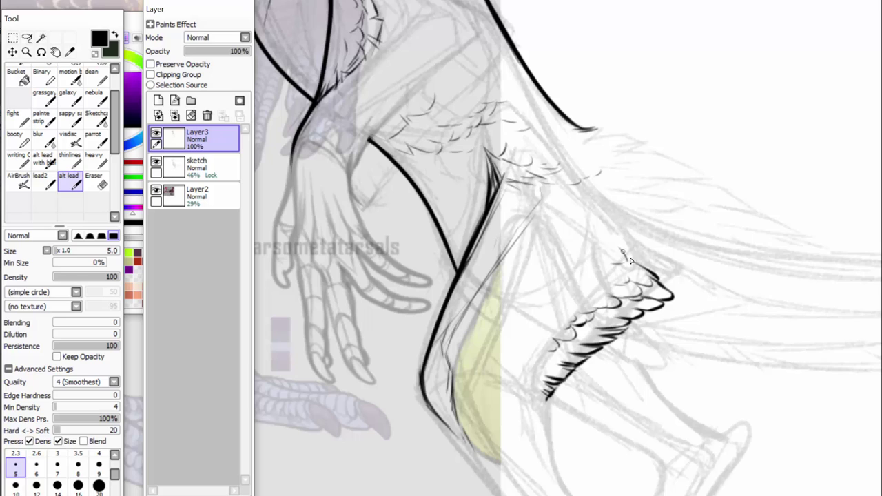
{"action": "mouse_move", "coordinate": [658, 277]}
{"action": "left_mouse_down"}
{"action": "mouse_move", "coordinate": [619, 231]}
{"action": "mouse_move", "coordinate": [656, 274]}
{"action": "mouse_move", "coordinate": [677, 280]}
{"action": "mouse_move", "coordinate": [648, 260]}
{"action": "mouse_move", "coordinate": [670, 265]}
{"action": "mouse_move", "coordinate": [658, 261]}
{"action": "mouse_move", "coordinate": [685, 298]}
{"action": "mouse_move", "coordinate": [685, 282]}
{"action": "mouse_move", "coordinate": [690, 298]}
{"action": "mouse_move", "coordinate": [727, 295]}
{"action": "left_mouse_up"}
{"action": "left_click_drag", "start_coordinate": [697, 269], "coordinate": [710, 281]}
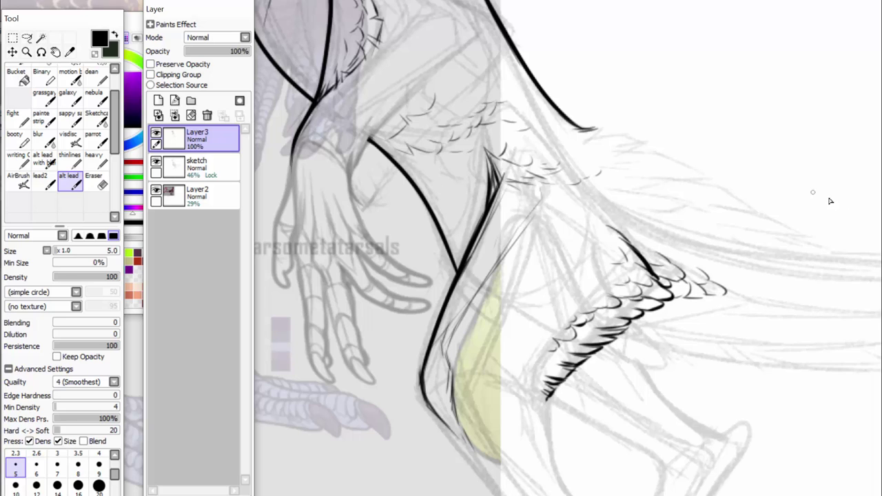
Add thin diagonal lines across the thigh toward the top of its rear feathers, and touch up the feather edge's lower tip.
{"action": "scroll", "coordinate": [830, 201], "scroll_direction": "down", "scroll_amount": 3}
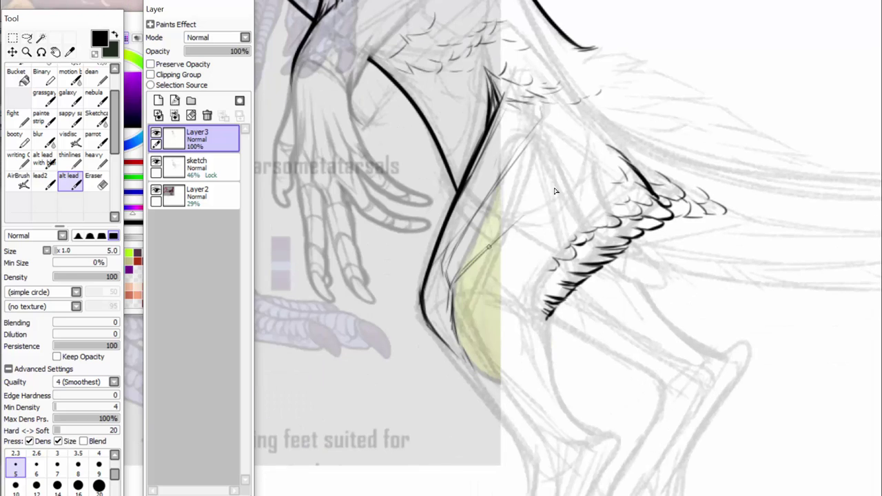
{"action": "left_click_drag", "start_coordinate": [557, 191], "coordinate": [590, 147]}
{"action": "mouse_move", "coordinate": [590, 163]}
{"action": "left_mouse_down"}
{"action": "mouse_move", "coordinate": [585, 120]}
{"action": "mouse_move", "coordinate": [592, 149]}
{"action": "left_mouse_up"}
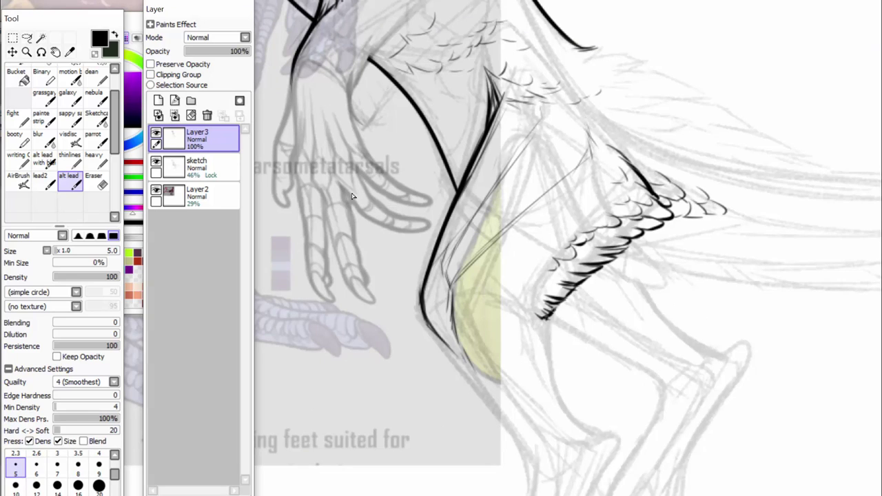
{"action": "left_click_drag", "start_coordinate": [544, 304], "coordinate": [553, 308]}
Ink the shin's front contour from the knee to the ankle and the calf's rear contour below the thigh feathers.
{"action": "scroll", "coordinate": [778, 186], "scroll_direction": "down", "scroll_amount": 2}
{"action": "left_click_drag", "start_coordinate": [427, 271], "coordinate": [492, 356]}
{"action": "left_click_drag", "start_coordinate": [442, 286], "coordinate": [538, 406]}
{"action": "mouse_move", "coordinate": [515, 378]}
{"action": "left_mouse_down"}
{"action": "mouse_move", "coordinate": [534, 428]}
{"action": "mouse_move", "coordinate": [534, 410]}
{"action": "left_mouse_up"}
{"action": "mouse_move", "coordinate": [581, 374]}
{"action": "left_mouse_down"}
{"action": "mouse_move", "coordinate": [555, 338]}
{"action": "mouse_move", "coordinate": [541, 263]}
{"action": "mouse_move", "coordinate": [550, 311]}
{"action": "left_mouse_up"}
{"action": "left_click_drag", "start_coordinate": [543, 264], "coordinate": [554, 327]}
{"action": "key", "text": "ctrl+z"}
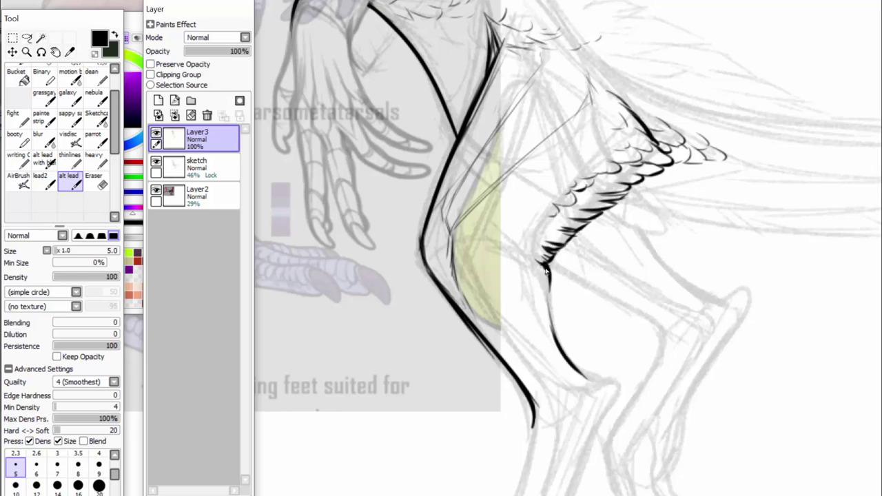
{"action": "left_click_drag", "start_coordinate": [545, 265], "coordinate": [562, 353]}
Add thin muscle and tendon lines inside the lower leg and around the knee.
{"action": "mouse_move", "coordinate": [524, 281]}
{"action": "left_mouse_down"}
{"action": "mouse_move", "coordinate": [523, 252]}
{"action": "mouse_move", "coordinate": [544, 332]}
{"action": "mouse_move", "coordinate": [529, 341]}
{"action": "mouse_move", "coordinate": [563, 388]}
{"action": "left_mouse_up"}
{"action": "mouse_move", "coordinate": [523, 333]}
{"action": "left_mouse_down"}
{"action": "mouse_move", "coordinate": [566, 394]}
{"action": "mouse_move", "coordinate": [471, 272]}
{"action": "mouse_move", "coordinate": [469, 241]}
{"action": "mouse_move", "coordinate": [486, 237]}
{"action": "mouse_move", "coordinate": [466, 244]}
{"action": "mouse_move", "coordinate": [472, 284]}
{"action": "left_mouse_up"}
{"action": "left_click_drag", "start_coordinate": [462, 249], "coordinate": [487, 303]}
{"action": "left_click_drag", "start_coordinate": [531, 364], "coordinate": [554, 404]}
{"action": "left_click_drag", "start_coordinate": [515, 347], "coordinate": [550, 386]}
{"action": "mouse_move", "coordinate": [497, 321]}
{"action": "left_mouse_down"}
{"action": "mouse_move", "coordinate": [550, 386]}
{"action": "mouse_move", "coordinate": [484, 314]}
{"action": "mouse_move", "coordinate": [541, 404]}
{"action": "mouse_move", "coordinate": [546, 394]}
{"action": "mouse_move", "coordinate": [499, 339]}
{"action": "left_mouse_up"}
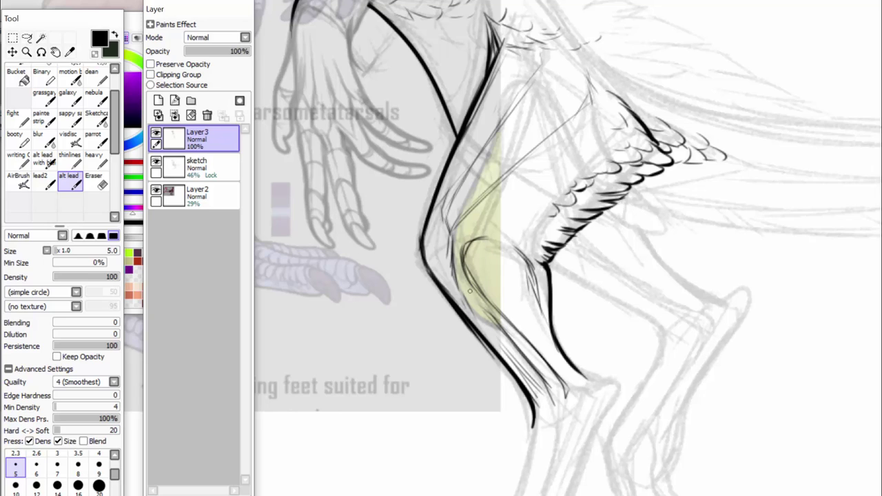
{"action": "mouse_move", "coordinate": [477, 238]}
{"action": "left_mouse_down"}
{"action": "mouse_move", "coordinate": [499, 236]}
{"action": "mouse_move", "coordinate": [494, 215]}
{"action": "mouse_move", "coordinate": [505, 197]}
{"action": "mouse_move", "coordinate": [534, 199]}
{"action": "left_mouse_up"}
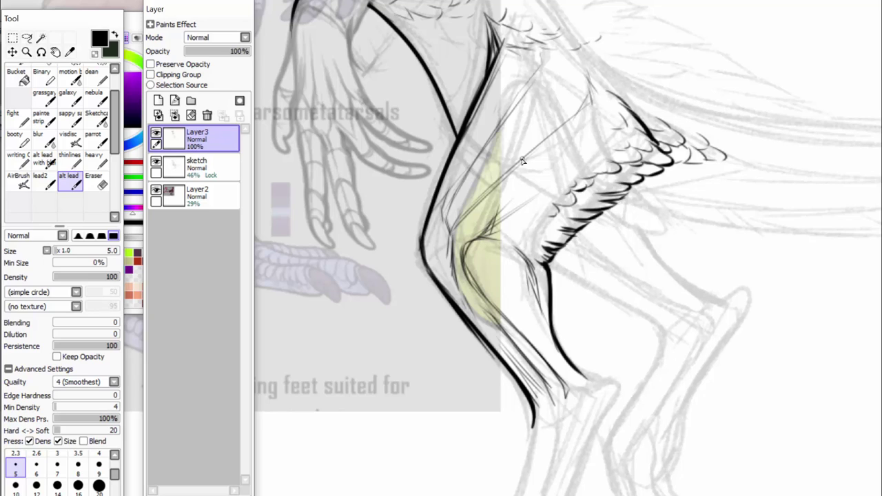
Fill the rear of the thigh with rows of small scalloped feather strokes up to its upper rear edge.
{"action": "mouse_move", "coordinate": [519, 163]}
{"action": "left_mouse_down"}
{"action": "mouse_move", "coordinate": [538, 151]}
{"action": "mouse_move", "coordinate": [528, 146]}
{"action": "mouse_move", "coordinate": [564, 151]}
{"action": "mouse_move", "coordinate": [576, 138]}
{"action": "mouse_move", "coordinate": [600, 141]}
{"action": "mouse_move", "coordinate": [588, 129]}
{"action": "mouse_move", "coordinate": [602, 124]}
{"action": "mouse_move", "coordinate": [590, 119]}
{"action": "mouse_move", "coordinate": [614, 92]}
{"action": "left_mouse_up"}
{"action": "left_click_drag", "start_coordinate": [589, 75], "coordinate": [600, 80]}
{"action": "mouse_move", "coordinate": [569, 166]}
{"action": "left_mouse_down"}
{"action": "mouse_move", "coordinate": [535, 183]}
{"action": "mouse_move", "coordinate": [597, 153]}
{"action": "left_mouse_up"}
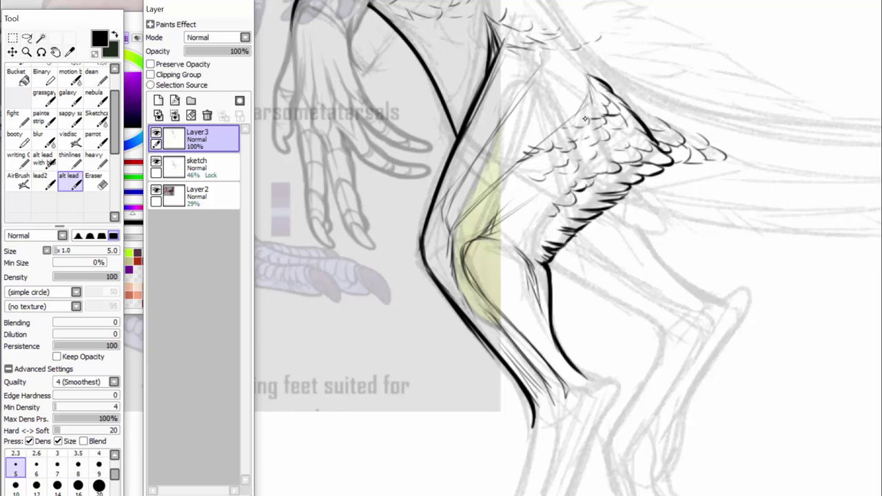
Extend the short feather strokes across the hip toward the tail and down the lower belly beside the thigh crease.
{"action": "scroll", "coordinate": [585, 119], "scroll_direction": "up", "scroll_amount": 3}
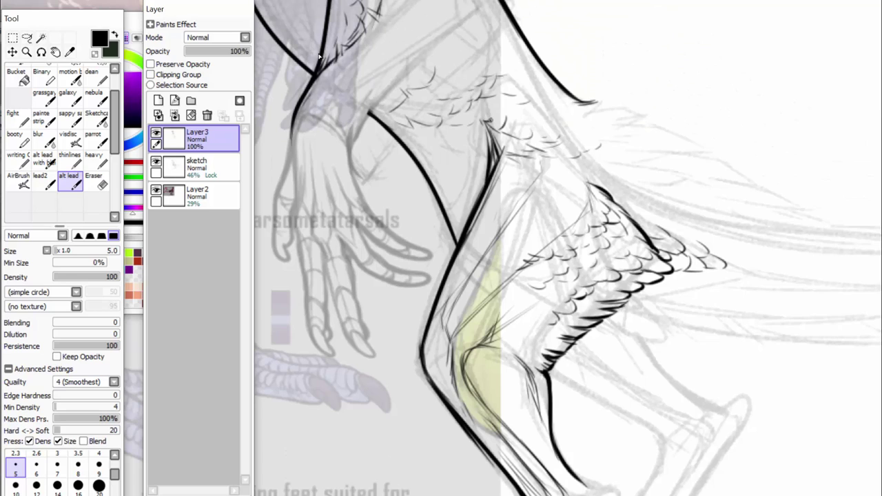
{"action": "mouse_move", "coordinate": [550, 129]}
{"action": "left_mouse_down"}
{"action": "mouse_move", "coordinate": [602, 151]}
{"action": "mouse_move", "coordinate": [615, 146]}
{"action": "mouse_move", "coordinate": [591, 131]}
{"action": "left_mouse_up"}
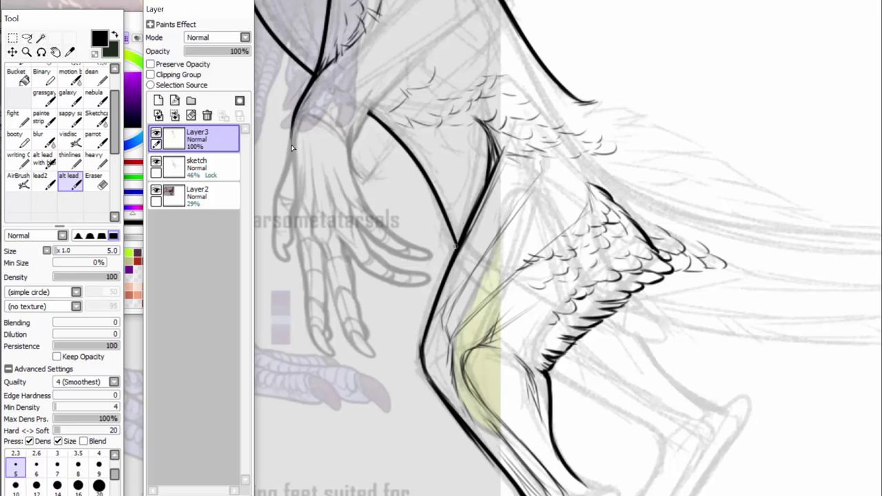
{"action": "mouse_move", "coordinate": [459, 208]}
{"action": "left_mouse_down"}
{"action": "mouse_move", "coordinate": [474, 163]}
{"action": "mouse_move", "coordinate": [462, 144]}
{"action": "left_mouse_up"}
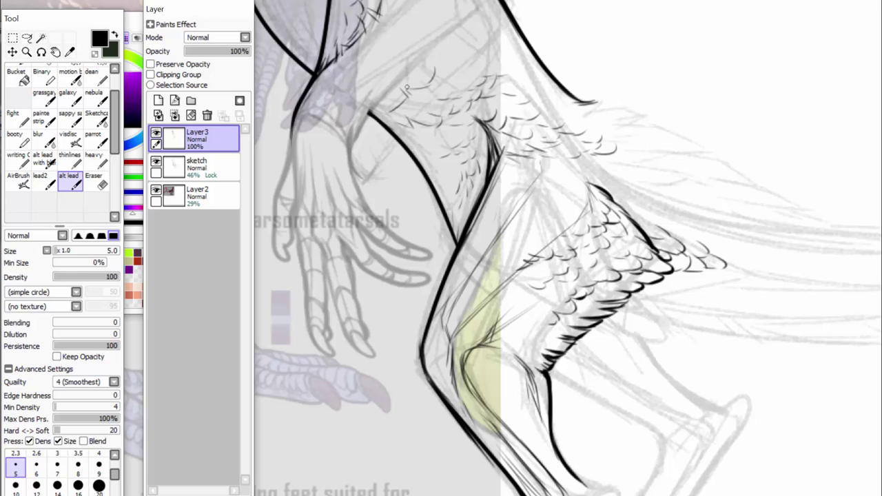
{"action": "left_click_drag", "start_coordinate": [577, 96], "coordinate": [588, 101]}
Ink a cuff of small overlapping feathers around the wrist and add short feather strokes on the body behind the forearm.
{"action": "scroll", "coordinate": [622, 66], "scroll_direction": "up", "scroll_amount": 5}
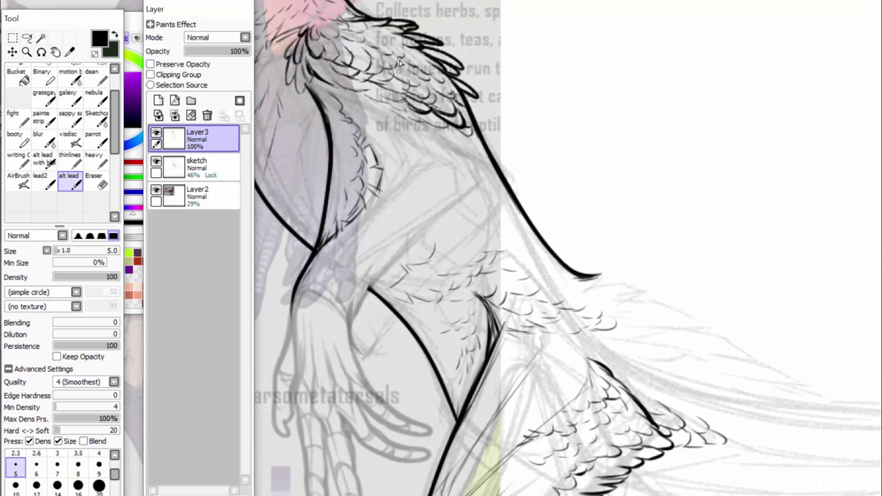
{"action": "scroll", "coordinate": [581, 96], "scroll_direction": "down", "scroll_amount": 2}
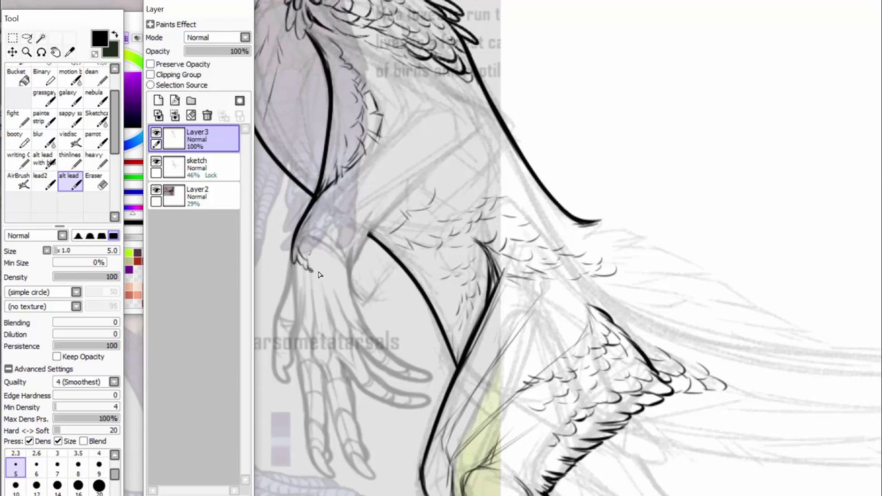
{"action": "mouse_move", "coordinate": [293, 251]}
{"action": "left_mouse_down"}
{"action": "mouse_move", "coordinate": [292, 266]}
{"action": "mouse_move", "coordinate": [329, 282]}
{"action": "mouse_move", "coordinate": [350, 250]}
{"action": "left_mouse_up"}
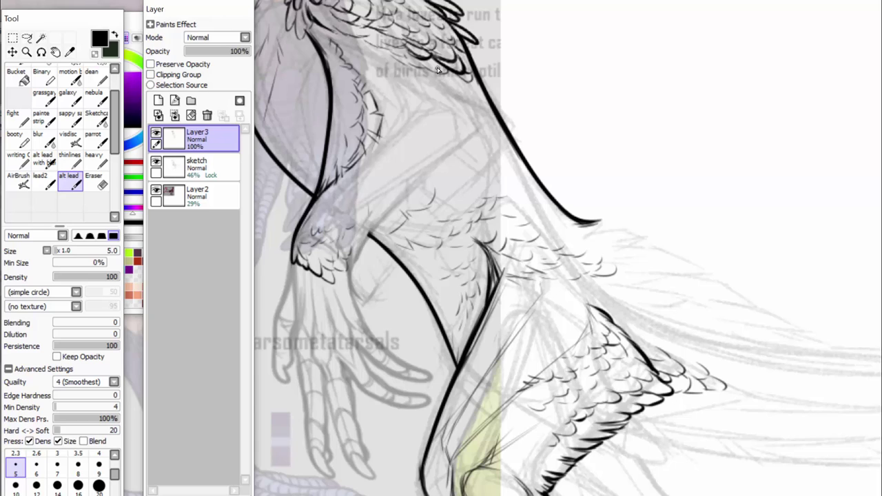
{"action": "mouse_move", "coordinate": [398, 110]}
{"action": "left_mouse_down"}
{"action": "mouse_move", "coordinate": [395, 125]}
{"action": "mouse_move", "coordinate": [398, 112]}
{"action": "left_mouse_up"}
Add small feather strokes on the calf inside its rear contour.
{"action": "scroll", "coordinate": [584, 101], "scroll_direction": "down", "scroll_amount": 10}
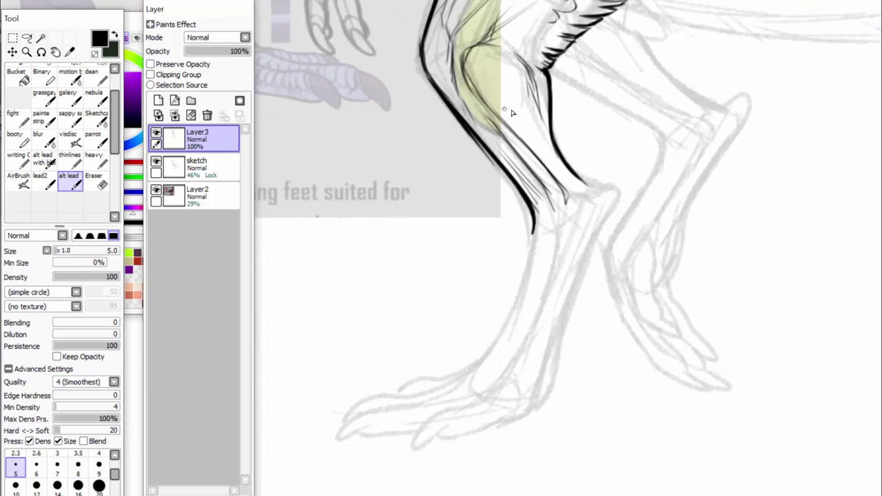
{"action": "left_click_drag", "start_coordinate": [524, 123], "coordinate": [534, 129]}
{"action": "left_click_drag", "start_coordinate": [529, 133], "coordinate": [539, 138]}
{"action": "left_click_drag", "start_coordinate": [519, 95], "coordinate": [526, 100]}
Ink a pointed tuft of scalloped feathers behind the thigh along the underside of the tail.
{"action": "scroll", "coordinate": [541, 64], "scroll_direction": "up", "scroll_amount": 8}
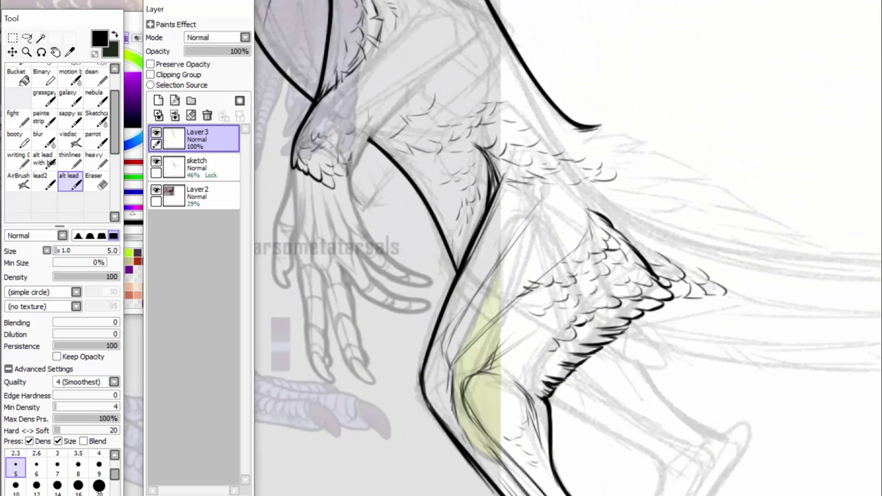
{"action": "mouse_move", "coordinate": [604, 344]}
{"action": "left_mouse_down"}
{"action": "mouse_move", "coordinate": [664, 357]}
{"action": "mouse_move", "coordinate": [637, 342]}
{"action": "mouse_move", "coordinate": [679, 338]}
{"action": "left_mouse_up"}
{"action": "mouse_move", "coordinate": [681, 343]}
{"action": "left_mouse_down"}
{"action": "mouse_move", "coordinate": [692, 345]}
{"action": "mouse_move", "coordinate": [683, 356]}
{"action": "left_mouse_up"}
{"action": "left_click_drag", "start_coordinate": [677, 355], "coordinate": [688, 352]}
{"action": "mouse_move", "coordinate": [685, 354]}
{"action": "left_mouse_down"}
{"action": "mouse_move", "coordinate": [715, 355]}
{"action": "mouse_move", "coordinate": [705, 359]}
{"action": "left_mouse_up"}
Ink longer pointed feathers at the tail base above the thigh, and short feather strokes up the flank to the back contour.
{"action": "scroll", "coordinate": [581, 97], "scroll_direction": "up", "scroll_amount": 3}
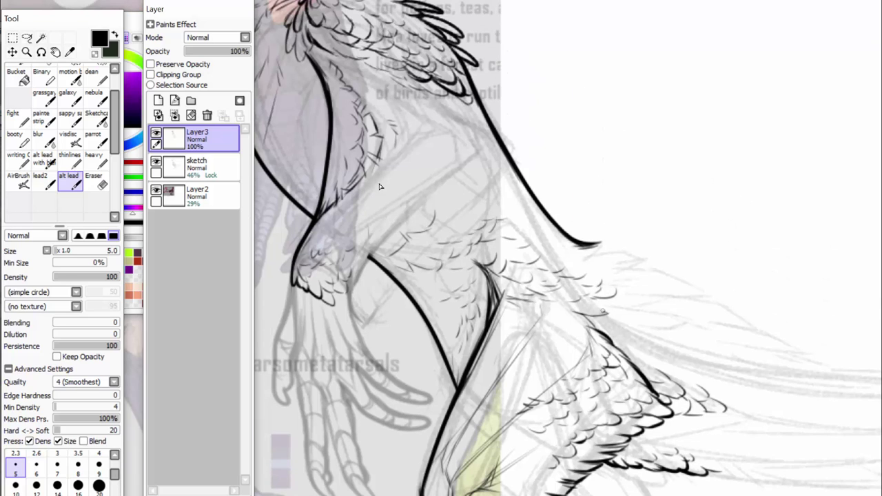
{"action": "mouse_move", "coordinate": [580, 303]}
{"action": "left_mouse_down"}
{"action": "mouse_move", "coordinate": [638, 314]}
{"action": "mouse_move", "coordinate": [672, 308]}
{"action": "mouse_move", "coordinate": [595, 327]}
{"action": "mouse_move", "coordinate": [635, 331]}
{"action": "mouse_move", "coordinate": [625, 342]}
{"action": "mouse_move", "coordinate": [644, 341]}
{"action": "mouse_move", "coordinate": [668, 362]}
{"action": "mouse_move", "coordinate": [614, 343]}
{"action": "mouse_move", "coordinate": [688, 345]}
{"action": "mouse_move", "coordinate": [641, 336]}
{"action": "mouse_move", "coordinate": [675, 332]}
{"action": "left_mouse_up"}
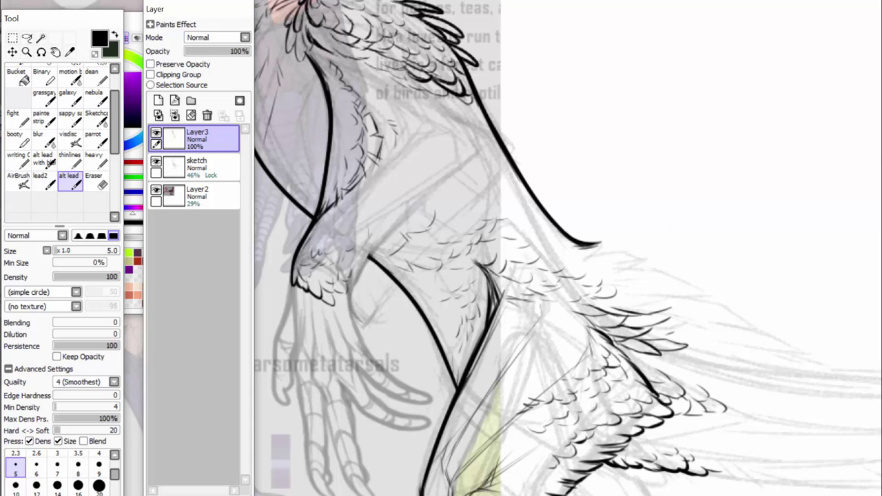
{"action": "scroll", "coordinate": [666, 229], "scroll_direction": "down", "scroll_amount": 5}
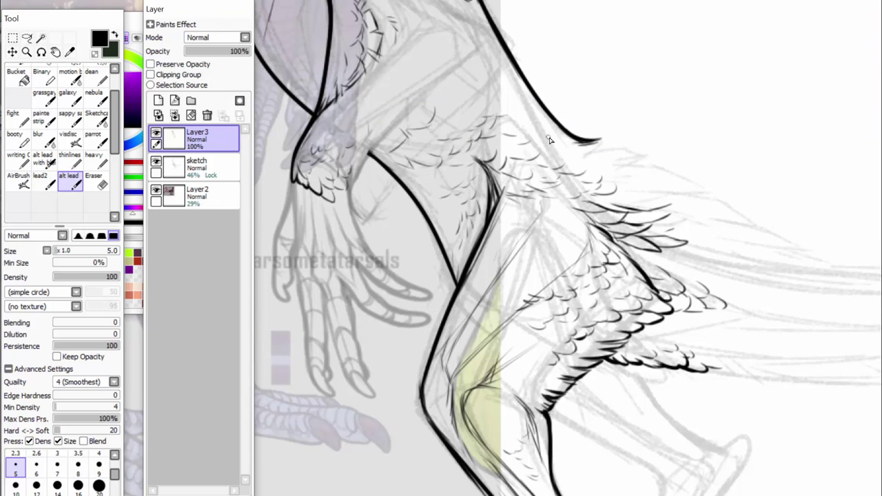
{"action": "mouse_move", "coordinate": [560, 149]}
{"action": "left_mouse_down"}
{"action": "mouse_move", "coordinate": [536, 129]}
{"action": "mouse_move", "coordinate": [549, 133]}
{"action": "mouse_move", "coordinate": [539, 121]}
{"action": "mouse_move", "coordinate": [553, 124]}
{"action": "mouse_move", "coordinate": [518, 94]}
{"action": "left_mouse_up"}
{"action": "scroll", "coordinate": [582, 106], "scroll_direction": "down", "scroll_amount": 2}
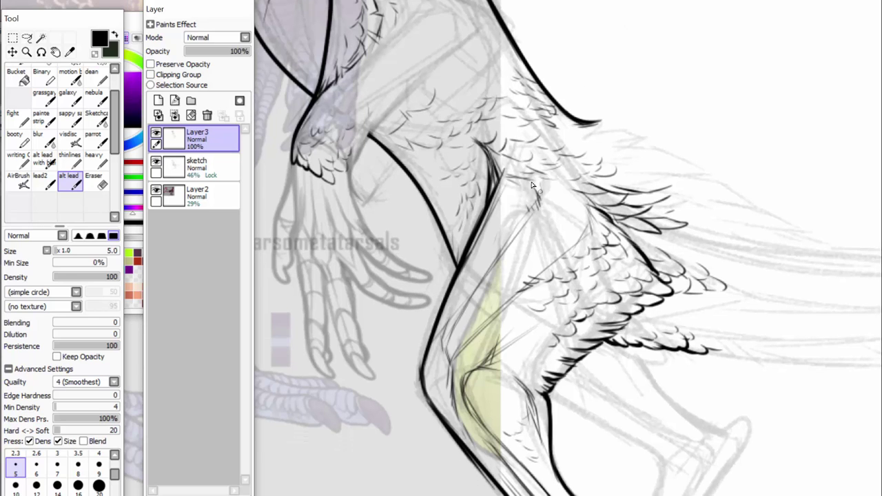
Extend the tail-base plumage with another layer of long rounded feathers reaching farther along the tail.
{"action": "left_click_drag", "start_coordinate": [667, 445], "coordinate": [480, 444]}
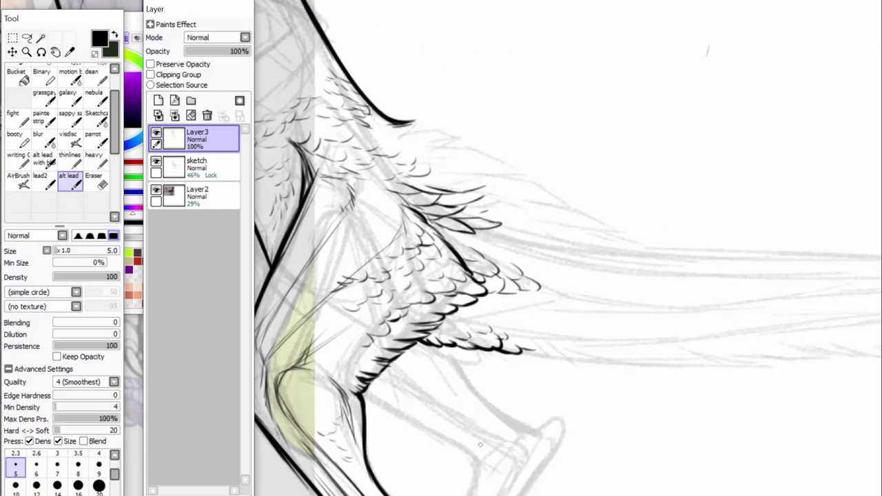
{"action": "mouse_move", "coordinate": [496, 222]}
{"action": "left_mouse_down"}
{"action": "mouse_move", "coordinate": [525, 215]}
{"action": "mouse_move", "coordinate": [480, 218]}
{"action": "mouse_move", "coordinate": [498, 208]}
{"action": "mouse_move", "coordinate": [492, 202]}
{"action": "mouse_move", "coordinate": [472, 209]}
{"action": "left_mouse_up"}
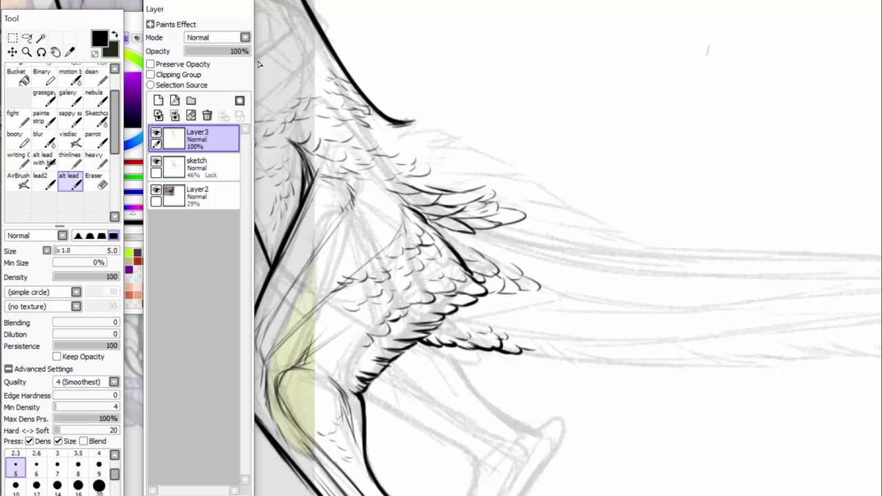
Ink overlapping pointed feathers along the upper edge of the tail base down to a tip, and fill rows of feathers beneath them.
{"action": "mouse_move", "coordinate": [406, 122]}
{"action": "left_mouse_down"}
{"action": "mouse_move", "coordinate": [408, 133]}
{"action": "mouse_move", "coordinate": [388, 137]}
{"action": "mouse_move", "coordinate": [404, 147]}
{"action": "mouse_move", "coordinate": [388, 143]}
{"action": "mouse_move", "coordinate": [416, 122]}
{"action": "mouse_move", "coordinate": [465, 136]}
{"action": "mouse_move", "coordinate": [415, 158]}
{"action": "mouse_move", "coordinate": [408, 147]}
{"action": "mouse_move", "coordinate": [487, 153]}
{"action": "mouse_move", "coordinate": [470, 148]}
{"action": "mouse_move", "coordinate": [522, 171]}
{"action": "mouse_move", "coordinate": [481, 175]}
{"action": "mouse_move", "coordinate": [469, 188]}
{"action": "mouse_move", "coordinate": [421, 180]}
{"action": "mouse_move", "coordinate": [438, 166]}
{"action": "mouse_move", "coordinate": [484, 159]}
{"action": "mouse_move", "coordinate": [454, 160]}
{"action": "left_mouse_up"}
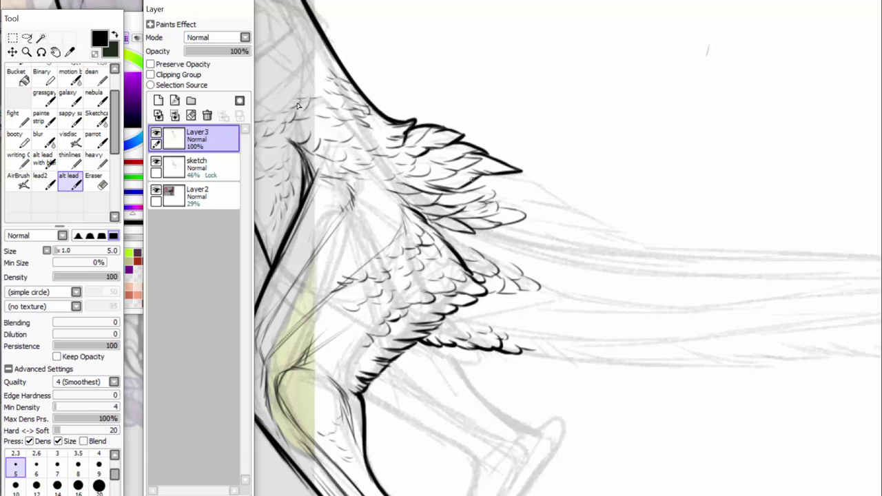
{"action": "left_click_drag", "start_coordinate": [507, 172], "coordinate": [539, 183]}
{"action": "mouse_move", "coordinate": [493, 208]}
{"action": "left_mouse_down"}
{"action": "mouse_move", "coordinate": [532, 205]}
{"action": "mouse_move", "coordinate": [547, 186]}
{"action": "mouse_move", "coordinate": [511, 211]}
{"action": "mouse_move", "coordinate": [558, 216]}
{"action": "mouse_move", "coordinate": [510, 234]}
{"action": "mouse_move", "coordinate": [547, 256]}
{"action": "mouse_move", "coordinate": [460, 233]}
{"action": "left_mouse_up"}
{"action": "left_click_drag", "start_coordinate": [522, 214], "coordinate": [579, 211]}
{"action": "mouse_move", "coordinate": [537, 181]}
{"action": "left_mouse_down"}
{"action": "mouse_move", "coordinate": [511, 186]}
{"action": "mouse_move", "coordinate": [555, 187]}
{"action": "left_mouse_up"}
{"action": "mouse_move", "coordinate": [554, 187]}
{"action": "left_mouse_down"}
{"action": "mouse_move", "coordinate": [538, 191]}
{"action": "mouse_move", "coordinate": [562, 193]}
{"action": "mouse_move", "coordinate": [529, 184]}
{"action": "left_mouse_up"}
{"action": "mouse_move", "coordinate": [581, 202]}
{"action": "left_mouse_down"}
{"action": "mouse_move", "coordinate": [589, 205]}
{"action": "mouse_move", "coordinate": [565, 204]}
{"action": "mouse_move", "coordinate": [618, 228]}
{"action": "mouse_move", "coordinate": [563, 199]}
{"action": "left_mouse_up"}
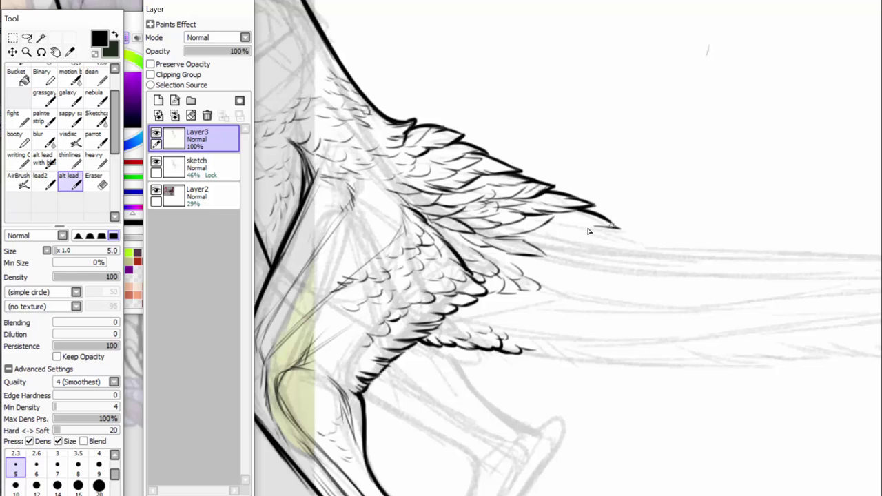
{"action": "mouse_move", "coordinate": [589, 232]}
{"action": "left_mouse_down"}
{"action": "mouse_move", "coordinate": [531, 235]}
{"action": "mouse_move", "coordinate": [626, 233]}
{"action": "mouse_move", "coordinate": [592, 216]}
{"action": "mouse_move", "coordinate": [639, 241]}
{"action": "mouse_move", "coordinate": [566, 254]}
{"action": "mouse_move", "coordinate": [545, 247]}
{"action": "mouse_move", "coordinate": [576, 264]}
{"action": "mouse_move", "coordinate": [588, 250]}
{"action": "mouse_move", "coordinate": [577, 252]}
{"action": "mouse_move", "coordinate": [629, 250]}
{"action": "mouse_move", "coordinate": [611, 261]}
{"action": "mouse_move", "coordinate": [654, 257]}
{"action": "mouse_move", "coordinate": [589, 248]}
{"action": "mouse_move", "coordinate": [641, 244]}
{"action": "mouse_move", "coordinate": [644, 255]}
{"action": "mouse_move", "coordinate": [629, 274]}
{"action": "mouse_move", "coordinate": [565, 283]}
{"action": "mouse_move", "coordinate": [537, 284]}
{"action": "mouse_move", "coordinate": [545, 274]}
{"action": "mouse_move", "coordinate": [514, 269]}
{"action": "mouse_move", "coordinate": [544, 266]}
{"action": "mouse_move", "coordinate": [568, 293]}
{"action": "mouse_move", "coordinate": [534, 301]}
{"action": "mouse_move", "coordinate": [580, 293]}
{"action": "left_mouse_up"}
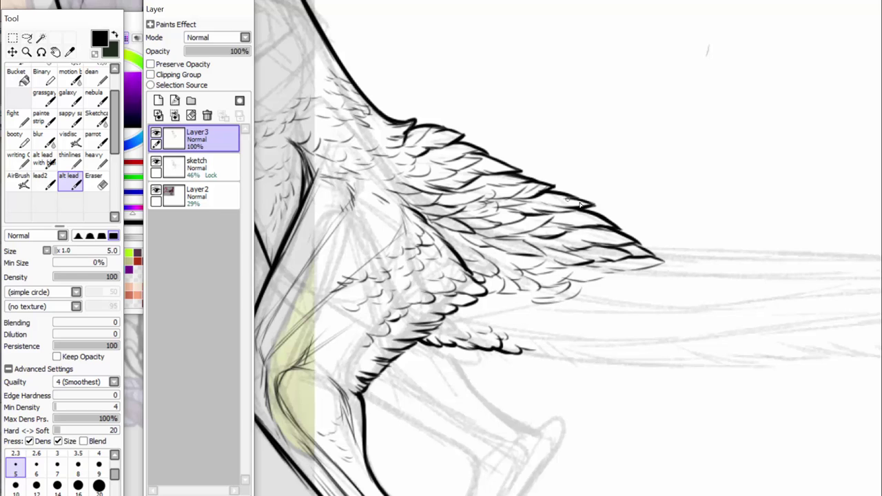
{"action": "mouse_move", "coordinate": [579, 205]}
{"action": "left_mouse_down"}
{"action": "mouse_move", "coordinate": [598, 207]}
{"action": "mouse_move", "coordinate": [449, 144]}
{"action": "left_mouse_up"}
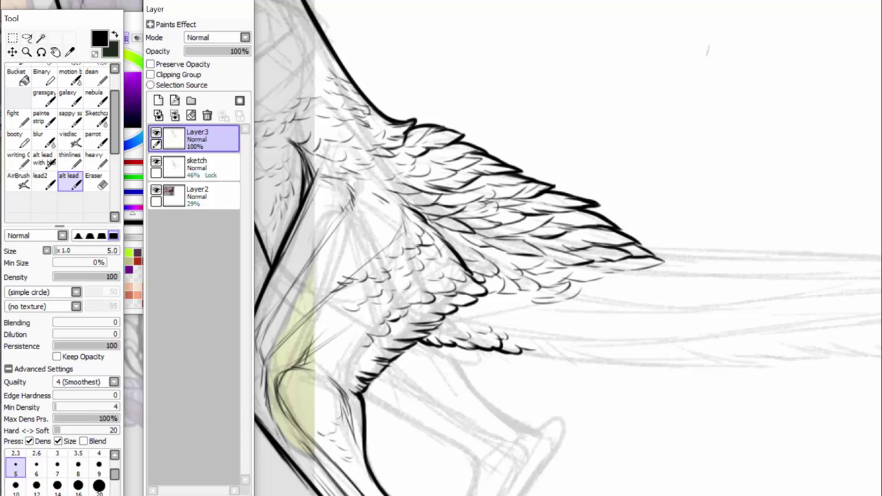
Ink a feathered edge along the forearm's underside, the rear line of the upper arm, and short strokes beneath the shoulder feathers.
{"action": "scroll", "coordinate": [568, 248], "scroll_direction": "up", "scroll_amount": 4}
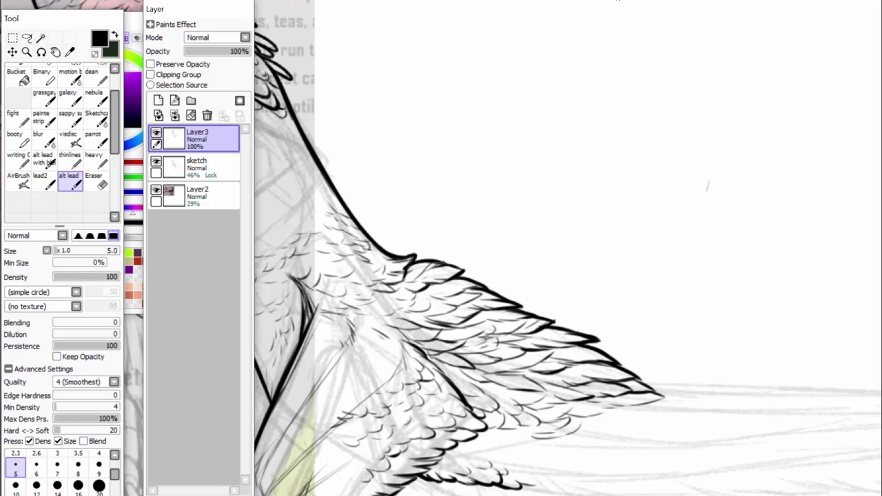
{"action": "scroll", "coordinate": [568, 248], "scroll_direction": "up", "scroll_amount": 3}
{"action": "scroll", "coordinate": [568, 248], "scroll_direction": "left", "scroll_amount": 4}
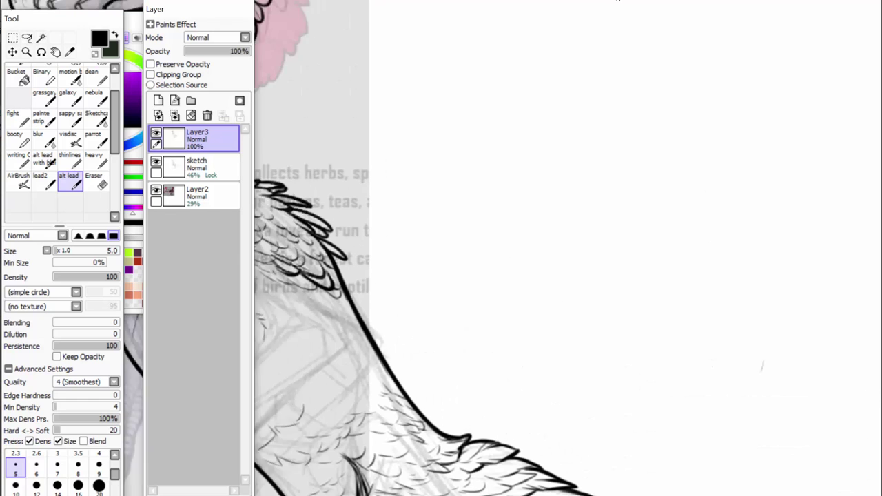
{"action": "scroll", "coordinate": [568, 248], "scroll_direction": "down", "scroll_amount": 6}
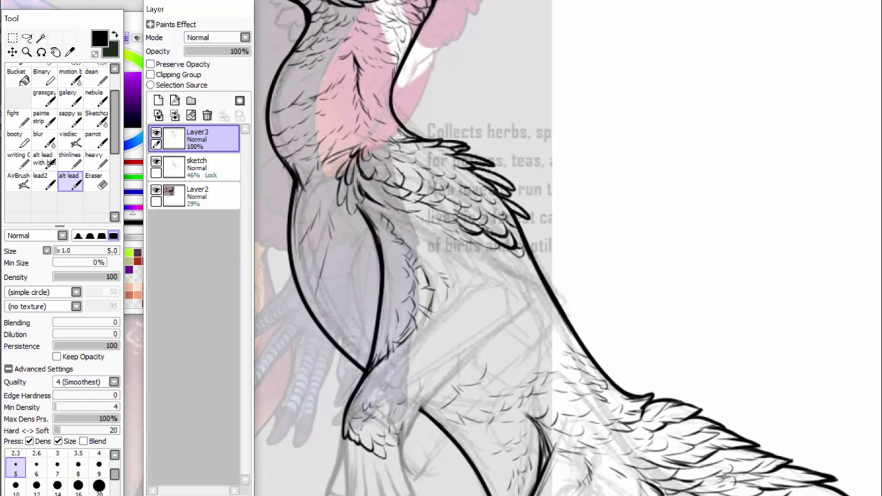
{"action": "scroll", "coordinate": [568, 248], "scroll_direction": "up", "scroll_amount": 4}
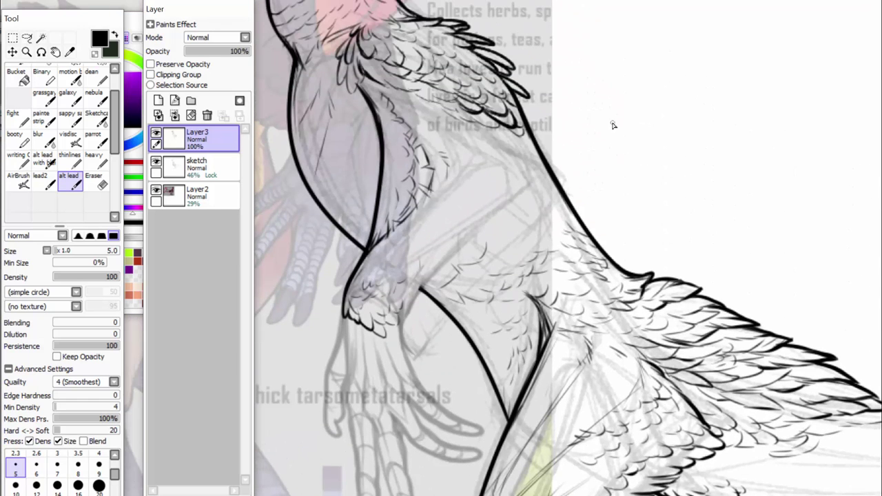
{"action": "mouse_move", "coordinate": [418, 253]}
{"action": "left_mouse_down"}
{"action": "mouse_move", "coordinate": [447, 262]}
{"action": "mouse_move", "coordinate": [453, 249]}
{"action": "mouse_move", "coordinate": [475, 247]}
{"action": "mouse_move", "coordinate": [479, 228]}
{"action": "mouse_move", "coordinate": [503, 226]}
{"action": "mouse_move", "coordinate": [514, 193]}
{"action": "mouse_move", "coordinate": [521, 207]}
{"action": "mouse_move", "coordinate": [533, 178]}
{"action": "mouse_move", "coordinate": [528, 196]}
{"action": "mouse_move", "coordinate": [545, 186]}
{"action": "mouse_move", "coordinate": [533, 157]}
{"action": "left_mouse_up"}
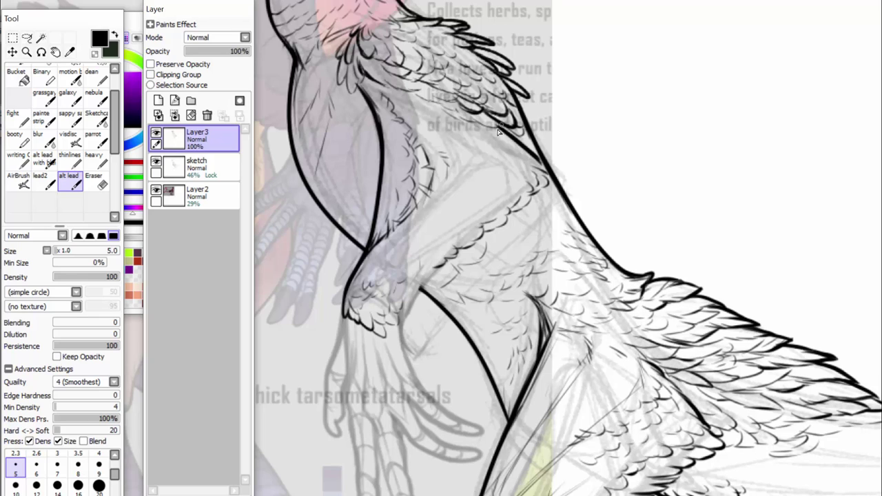
{"action": "left_click_drag", "start_coordinate": [499, 132], "coordinate": [466, 110]}
{"action": "mouse_move", "coordinate": [526, 151]}
{"action": "left_mouse_down"}
{"action": "mouse_move", "coordinate": [559, 179]}
{"action": "mouse_move", "coordinate": [509, 145]}
{"action": "left_mouse_up"}
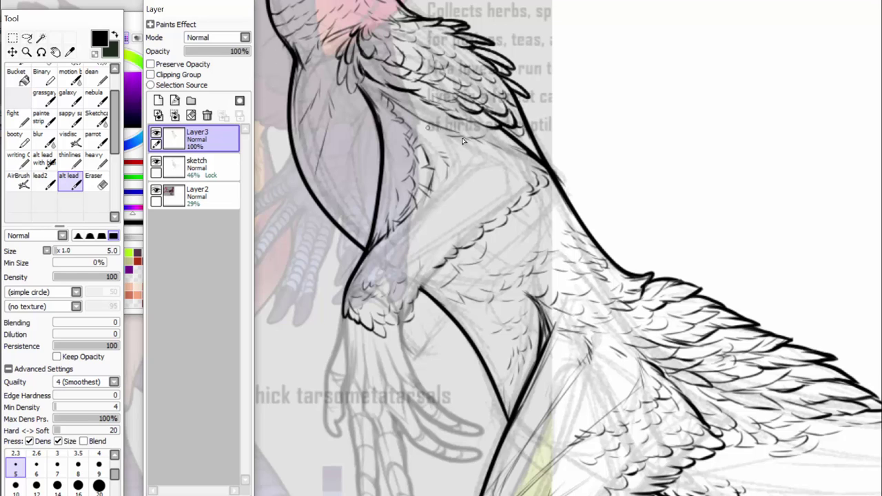
Add short curved feather strokes on the chest and thicken the upper part of the line between the chest and arm.
{"action": "mouse_move", "coordinate": [358, 81]}
{"action": "left_mouse_down"}
{"action": "mouse_move", "coordinate": [366, 105]}
{"action": "mouse_move", "coordinate": [356, 129]}
{"action": "left_mouse_up"}
{"action": "mouse_move", "coordinate": [361, 126]}
{"action": "left_mouse_down"}
{"action": "mouse_move", "coordinate": [343, 130]}
{"action": "mouse_move", "coordinate": [350, 141]}
{"action": "left_mouse_up"}
{"action": "left_click_drag", "start_coordinate": [339, 154], "coordinate": [349, 162]}
{"action": "left_click_drag", "start_coordinate": [369, 155], "coordinate": [360, 170]}
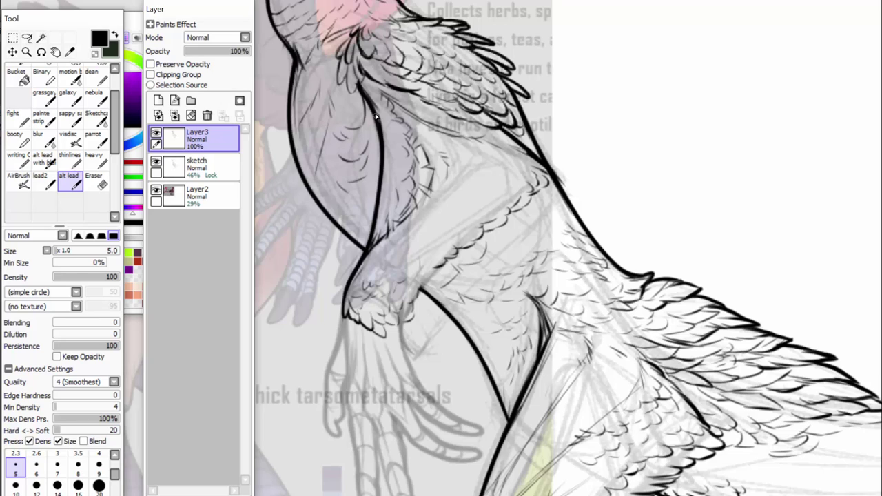
{"action": "left_click_drag", "start_coordinate": [362, 92], "coordinate": [374, 131]}
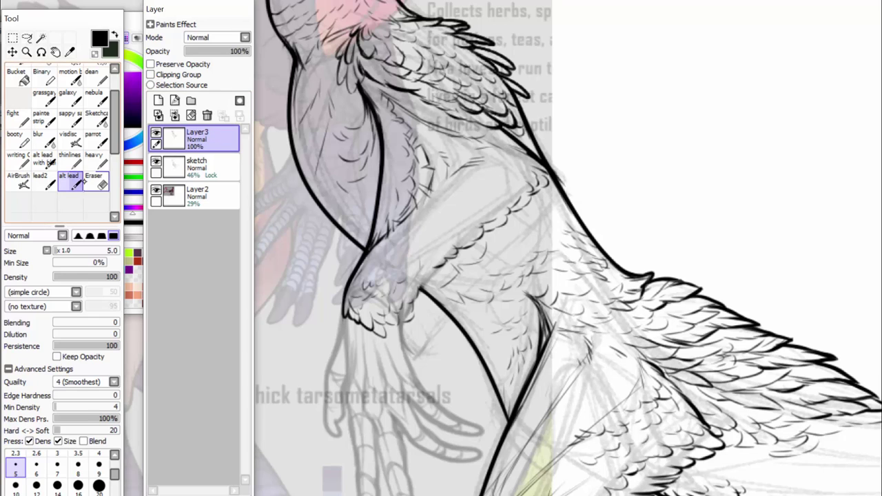
Erase the back contour behind the elbow and ink a bold scalloped feather fringe around the elbow and along the forearm's underside.
{"action": "left_click", "coordinate": [95, 180]}
{"action": "mouse_move", "coordinate": [556, 182]}
{"action": "left_mouse_down"}
{"action": "mouse_move", "coordinate": [575, 203]}
{"action": "mouse_move", "coordinate": [555, 184]}
{"action": "left_mouse_up"}
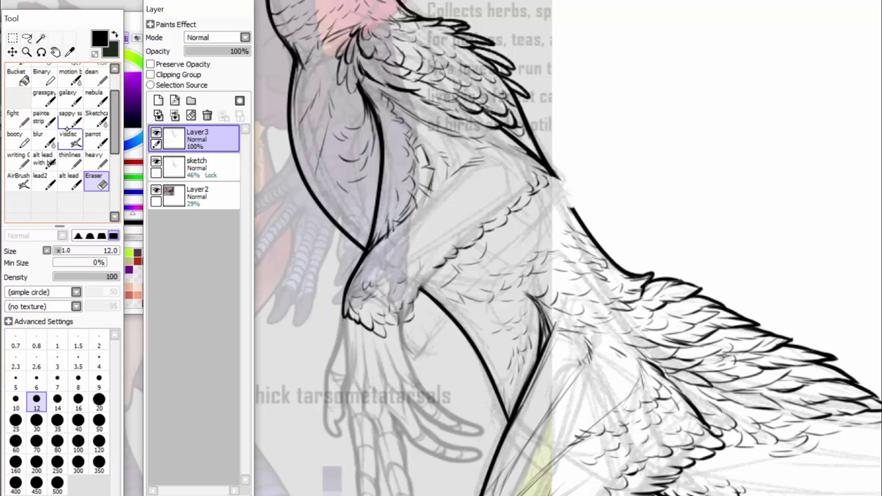
{"action": "left_click", "coordinate": [44, 178]}
{"action": "left_click", "coordinate": [69, 180]}
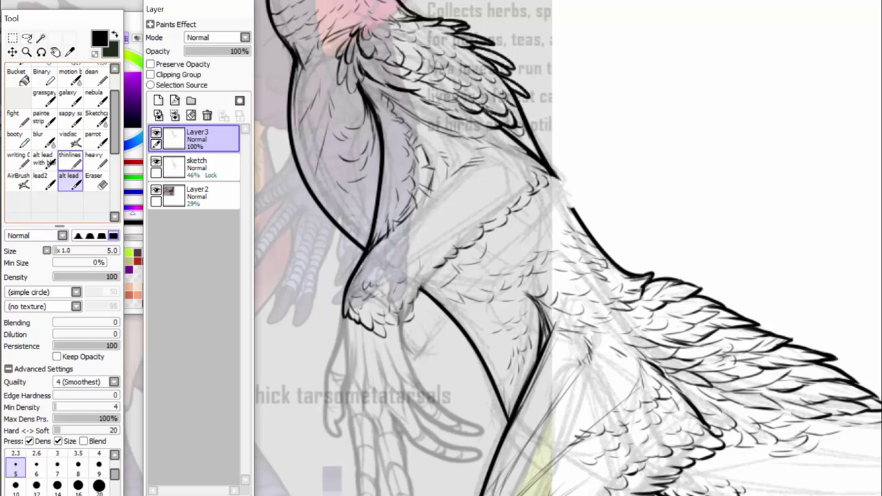
{"action": "mouse_move", "coordinate": [552, 174]}
{"action": "left_mouse_down"}
{"action": "mouse_move", "coordinate": [573, 196]}
{"action": "mouse_move", "coordinate": [552, 222]}
{"action": "mouse_move", "coordinate": [530, 220]}
{"action": "left_mouse_up"}
{"action": "mouse_move", "coordinate": [534, 215]}
{"action": "left_mouse_down"}
{"action": "mouse_move", "coordinate": [506, 222]}
{"action": "mouse_move", "coordinate": [518, 250]}
{"action": "mouse_move", "coordinate": [488, 249]}
{"action": "mouse_move", "coordinate": [477, 269]}
{"action": "mouse_move", "coordinate": [451, 277]}
{"action": "mouse_move", "coordinate": [461, 286]}
{"action": "mouse_move", "coordinate": [434, 277]}
{"action": "left_mouse_up"}
{"action": "mouse_move", "coordinate": [461, 262]}
{"action": "left_mouse_down"}
{"action": "mouse_move", "coordinate": [446, 274]}
{"action": "mouse_move", "coordinate": [458, 254]}
{"action": "left_mouse_up"}
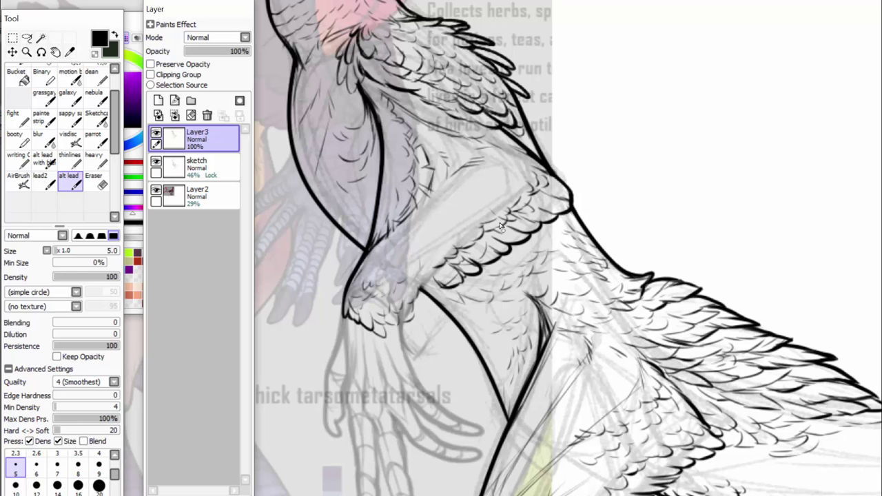
Add light feather strokes inside the forearm and extend the scalloped fringe down to the wrist.
{"action": "mouse_move", "coordinate": [494, 173]}
{"action": "left_mouse_down"}
{"action": "mouse_move", "coordinate": [435, 204]}
{"action": "mouse_move", "coordinate": [378, 266]}
{"action": "left_mouse_up"}
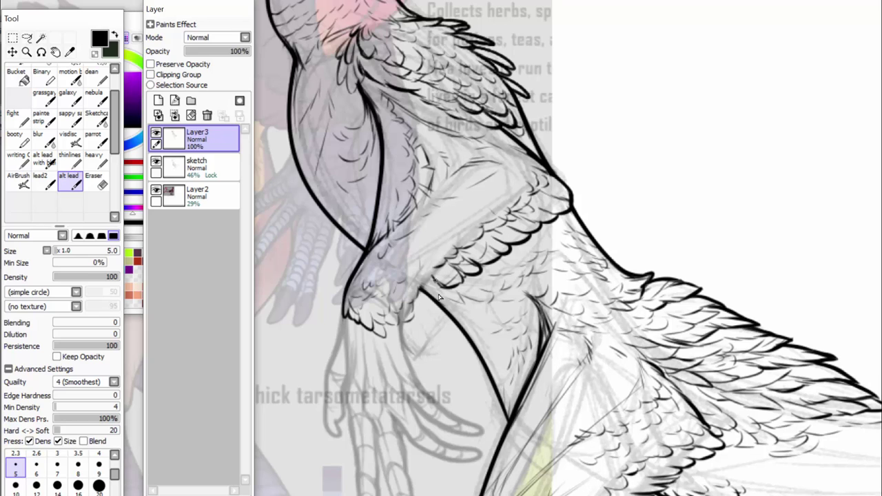
{"action": "left_click_drag", "start_coordinate": [439, 296], "coordinate": [429, 281]}
{"action": "mouse_move", "coordinate": [409, 323]}
{"action": "left_mouse_down"}
{"action": "mouse_move", "coordinate": [401, 330]}
{"action": "mouse_move", "coordinate": [440, 302]}
{"action": "mouse_move", "coordinate": [456, 310]}
{"action": "mouse_move", "coordinate": [481, 279]}
{"action": "mouse_move", "coordinate": [438, 299]}
{"action": "left_mouse_up"}
{"action": "left_click_drag", "start_coordinate": [434, 305], "coordinate": [423, 311]}
Clean up the belly line where it meets the forearm fringe, and darken the gaps between the fringe feathers with the lead2 brush.
{"action": "key", "text": "e"}
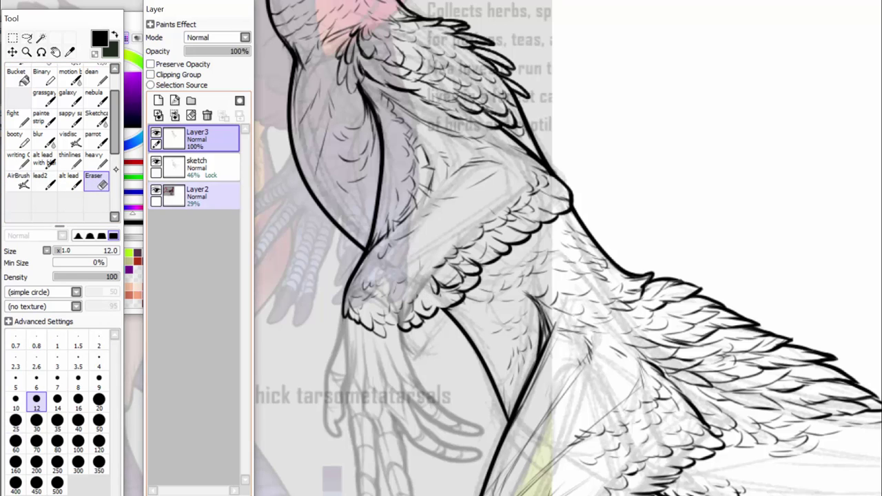
{"action": "left_click", "coordinate": [71, 162]}
{"action": "left_click", "coordinate": [45, 180]}
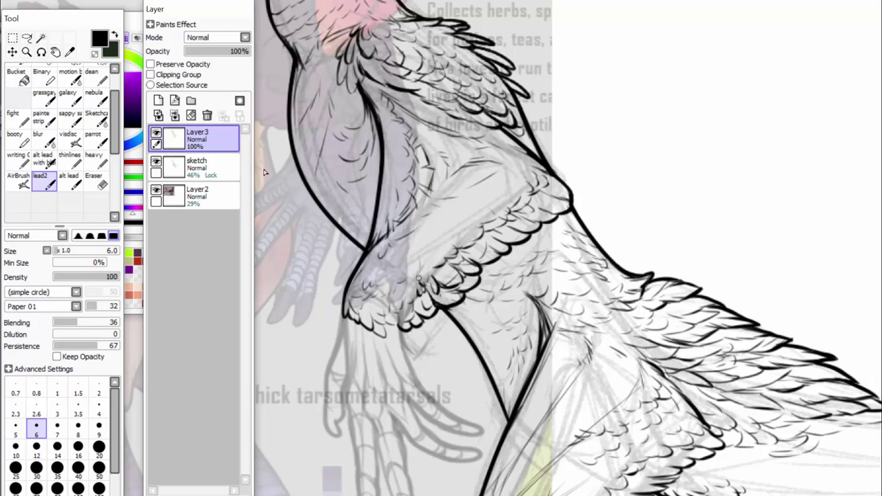
{"action": "left_click_drag", "start_coordinate": [415, 284], "coordinate": [408, 302]}
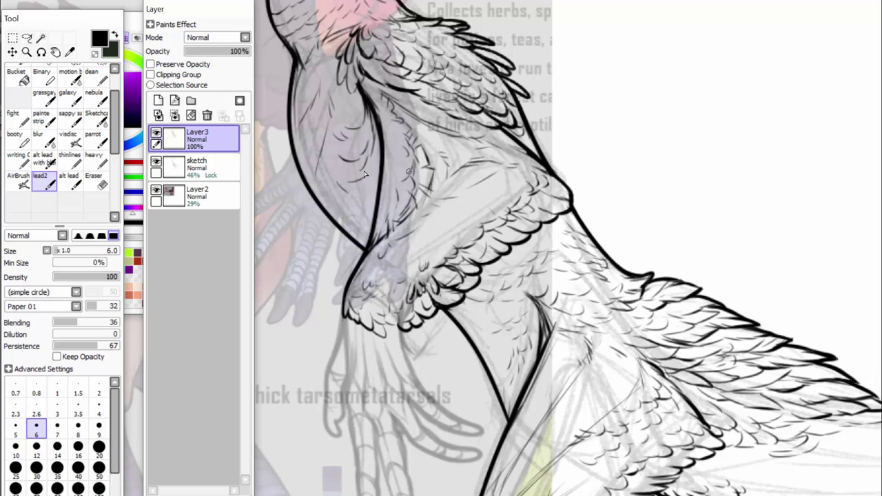
Ink fine feather strokes at the bend of the arm and on the upper arm with the visdisc brush at size 4.
{"action": "key", "text": "e"}
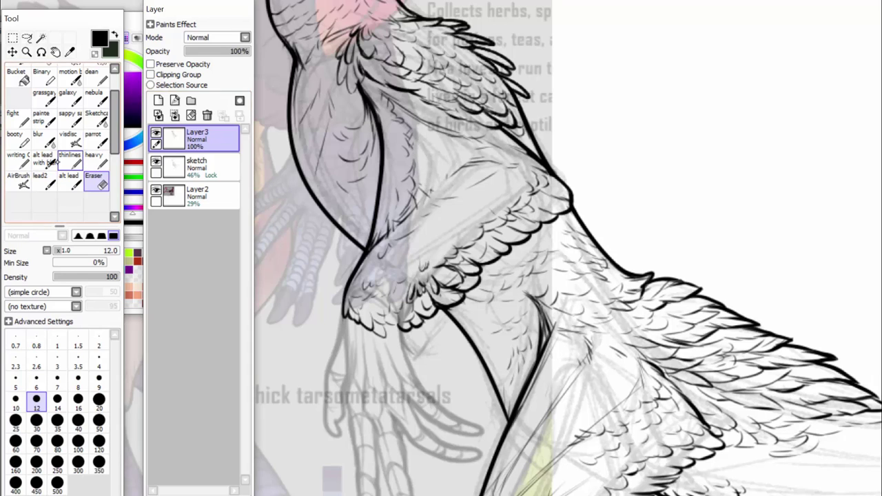
{"action": "left_click", "coordinate": [71, 138]}
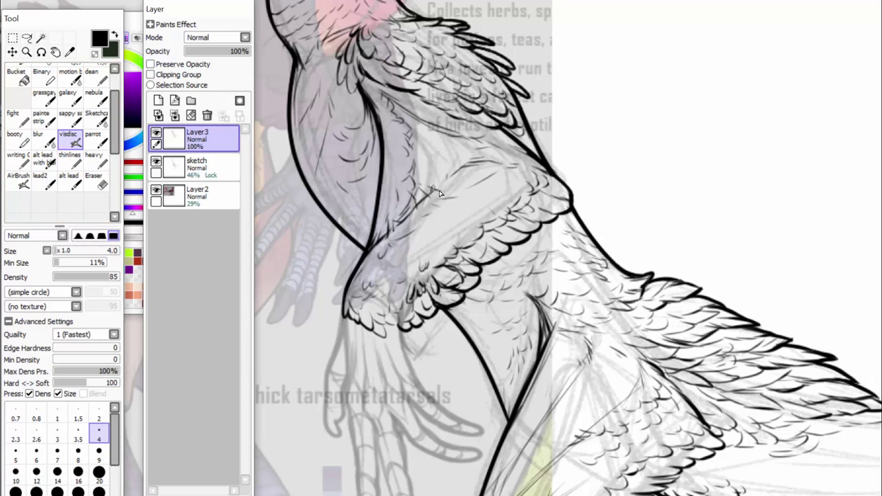
{"action": "left_click_drag", "start_coordinate": [448, 180], "coordinate": [464, 163]}
{"action": "left_click_drag", "start_coordinate": [465, 155], "coordinate": [458, 147]}
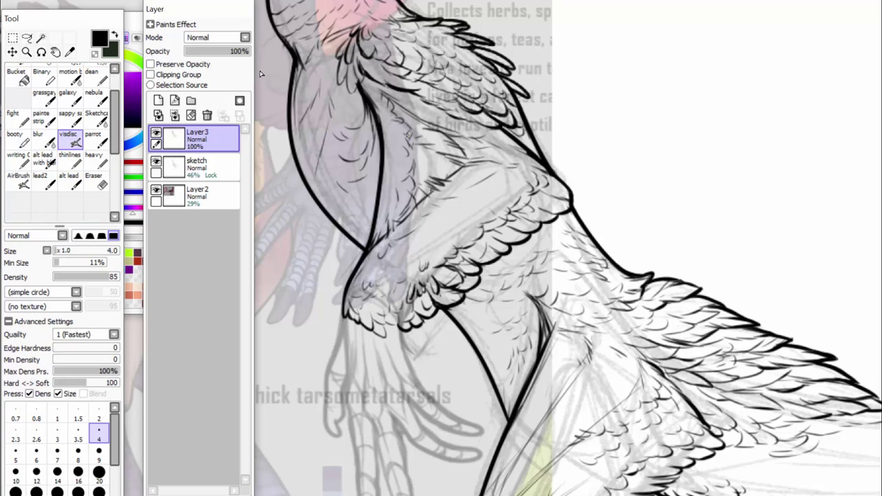
{"action": "left_click_drag", "start_coordinate": [409, 134], "coordinate": [424, 131]}
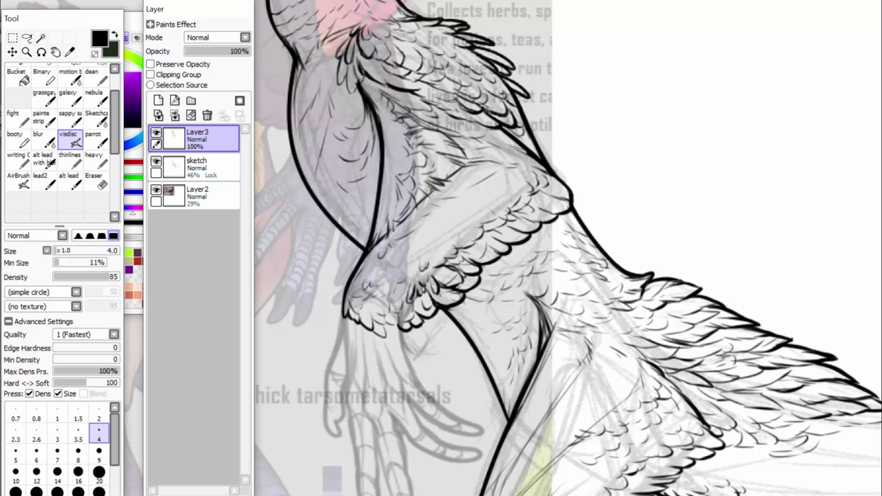
Add short feather strokes on the belly below the forearm and start the hand's outer line beneath the wrist feathers.
{"action": "scroll", "coordinate": [583, 95], "scroll_direction": "down", "scroll_amount": 3}
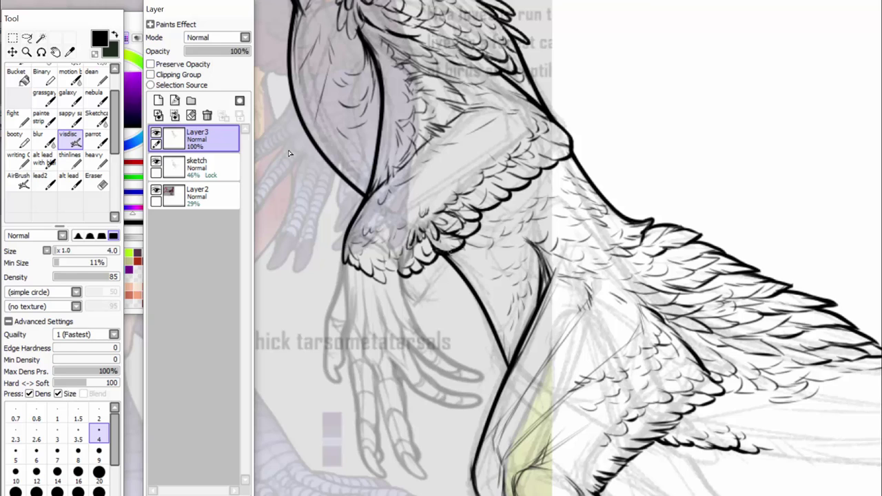
{"action": "left_click_drag", "start_coordinate": [448, 251], "coordinate": [478, 293]}
{"action": "left_click", "coordinate": [410, 484]}
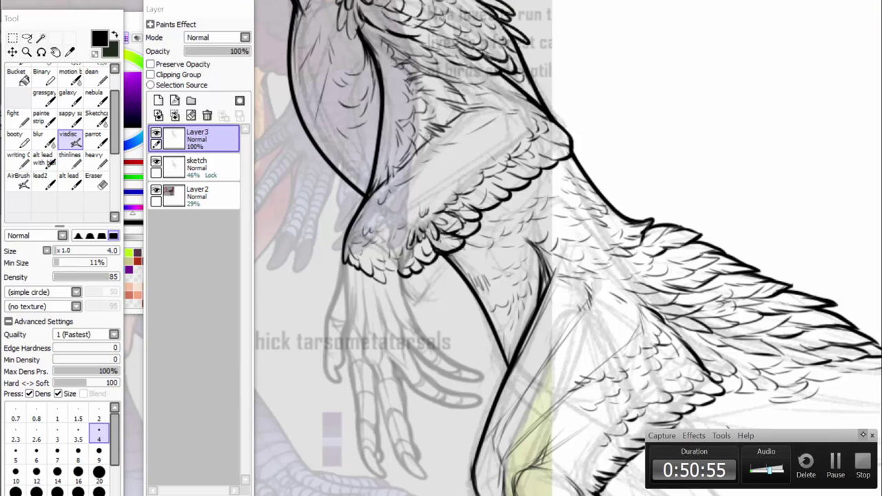
{"action": "left_click", "coordinate": [861, 435]}
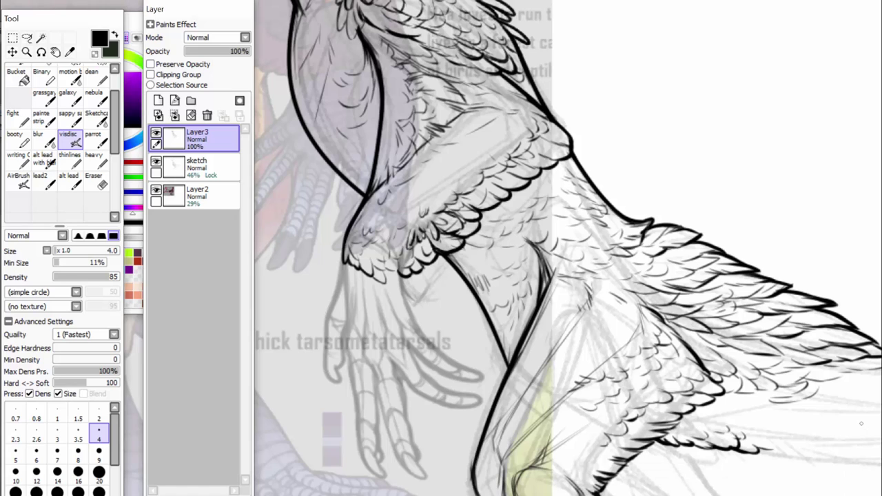
{"action": "scroll", "coordinate": [585, 111], "scroll_direction": "down", "scroll_amount": 2}
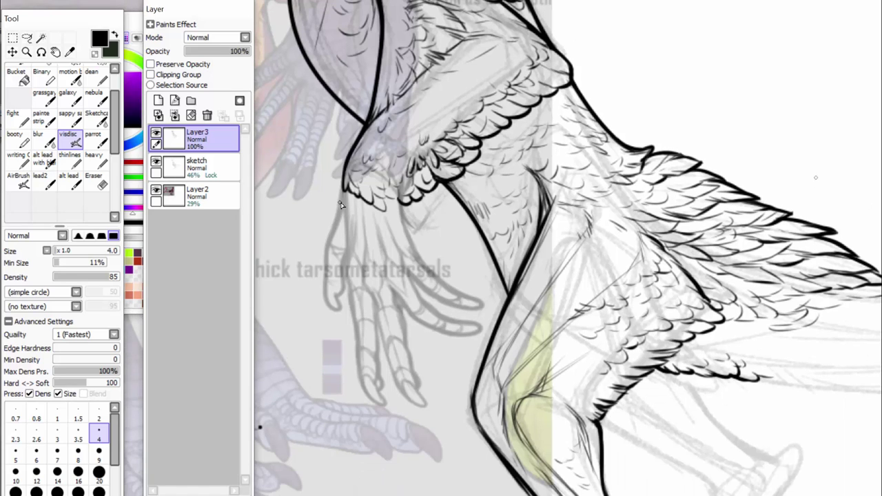
{"action": "left_click_drag", "start_coordinate": [345, 193], "coordinate": [347, 224]}
Ink a row of four oval knuckles at the base of the fingers and a thin line running up the back of the hand.
{"action": "scroll", "coordinate": [367, 49], "scroll_direction": "down", "scroll_amount": 8}
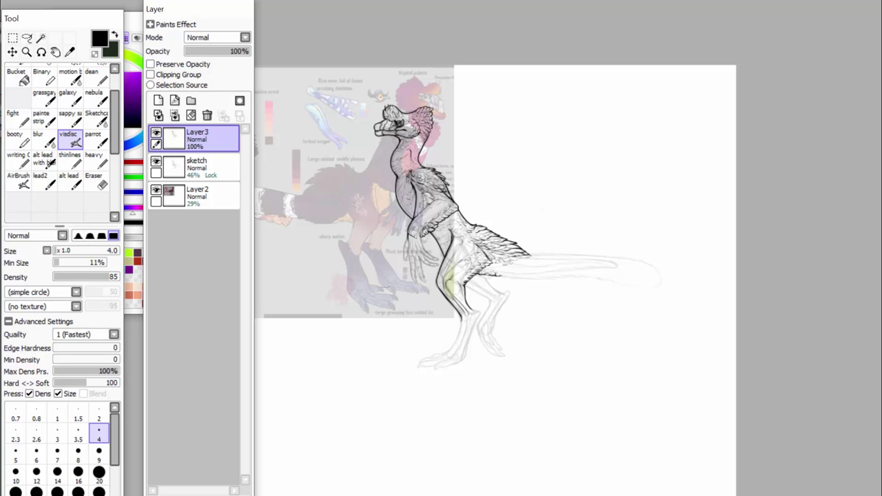
{"action": "scroll", "coordinate": [426, 247], "scroll_direction": "up", "scroll_amount": 5}
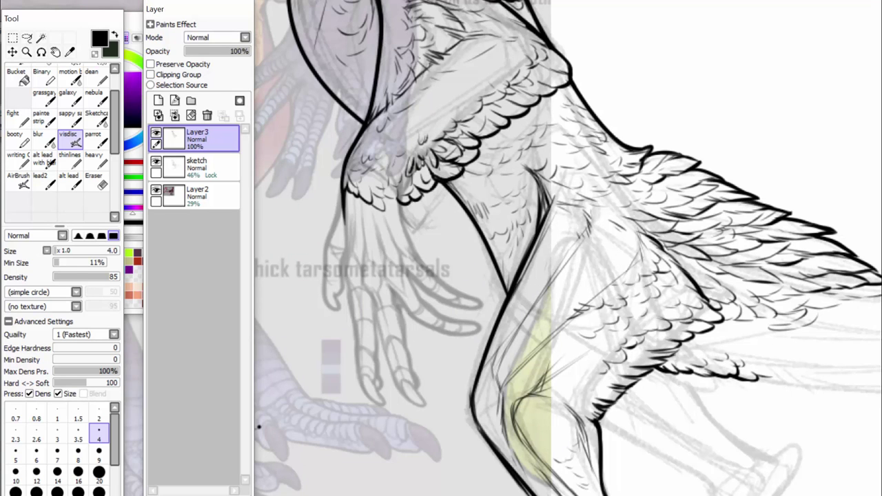
{"action": "scroll", "coordinate": [577, 97], "scroll_direction": "up", "scroll_amount": 5}
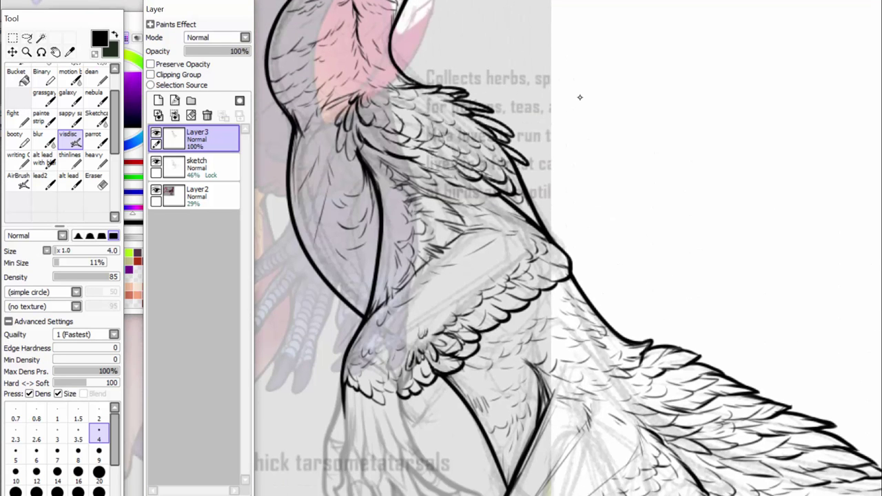
{"action": "scroll", "coordinate": [580, 98], "scroll_direction": "down", "scroll_amount": 1}
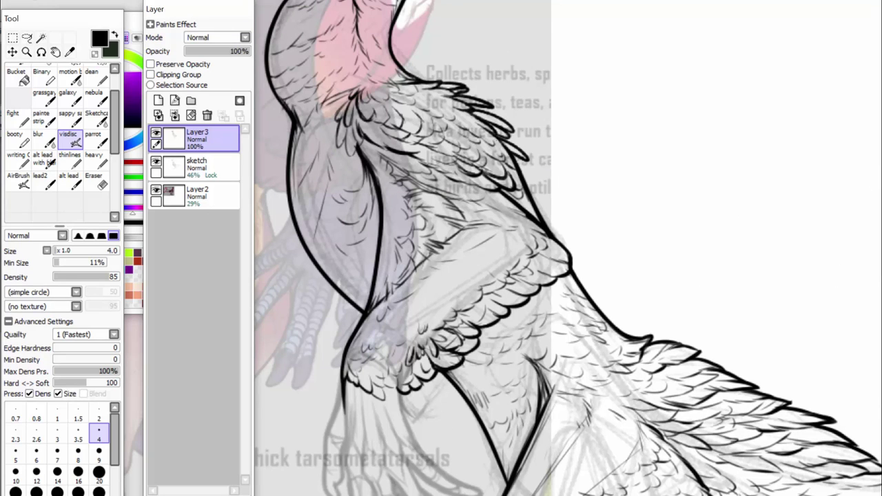
{"action": "scroll", "coordinate": [422, 248], "scroll_direction": "down", "scroll_amount": 2}
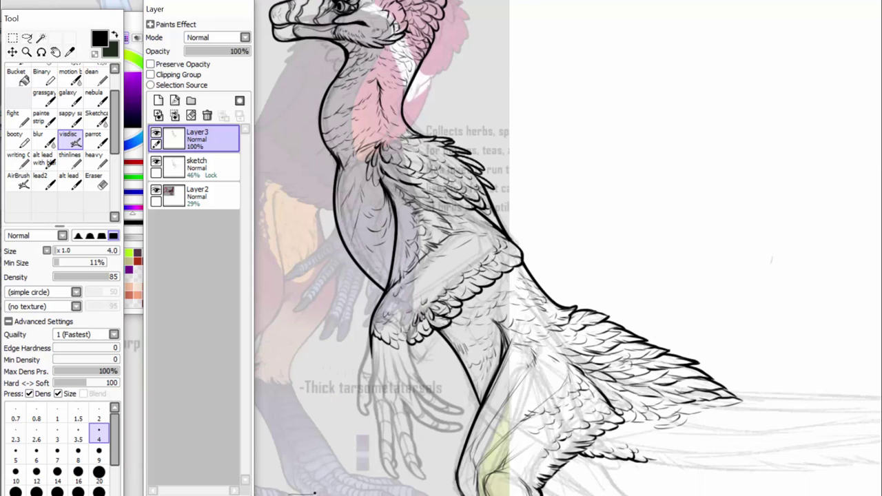
{"action": "scroll", "coordinate": [582, 99], "scroll_direction": "down", "scroll_amount": 4}
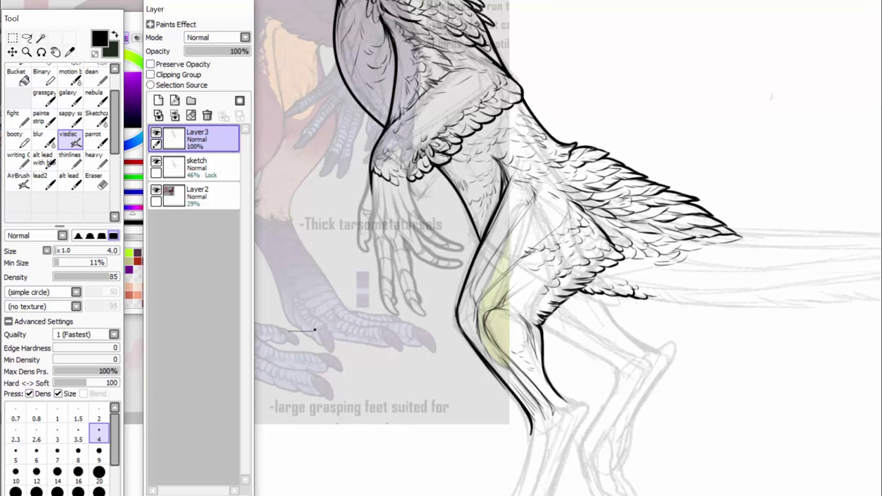
{"action": "scroll", "coordinate": [425, 246], "scroll_direction": "up", "scroll_amount": 3}
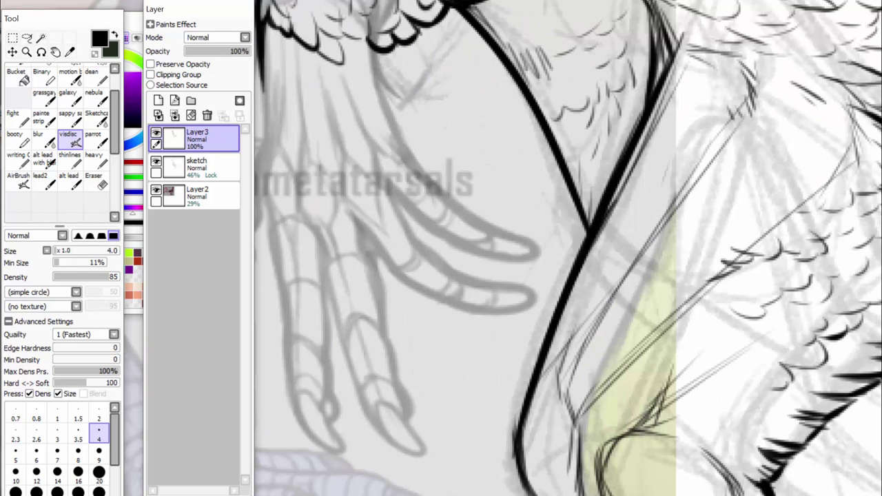
{"action": "left_click_drag", "start_coordinate": [376, 165], "coordinate": [411, 208]}
{"action": "mouse_move", "coordinate": [372, 146]}
{"action": "left_mouse_down"}
{"action": "mouse_move", "coordinate": [394, 181]}
{"action": "mouse_move", "coordinate": [407, 180]}
{"action": "left_mouse_up"}
{"action": "mouse_move", "coordinate": [371, 146]}
{"action": "left_mouse_down"}
{"action": "mouse_move", "coordinate": [381, 170]}
{"action": "mouse_move", "coordinate": [348, 206]}
{"action": "mouse_move", "coordinate": [373, 165]}
{"action": "left_mouse_up"}
{"action": "mouse_move", "coordinate": [304, 172]}
{"action": "left_mouse_down"}
{"action": "mouse_move", "coordinate": [304, 212]}
{"action": "mouse_move", "coordinate": [286, 182]}
{"action": "mouse_move", "coordinate": [300, 211]}
{"action": "mouse_move", "coordinate": [278, 121]}
{"action": "mouse_move", "coordinate": [285, 69]}
{"action": "left_mouse_up"}
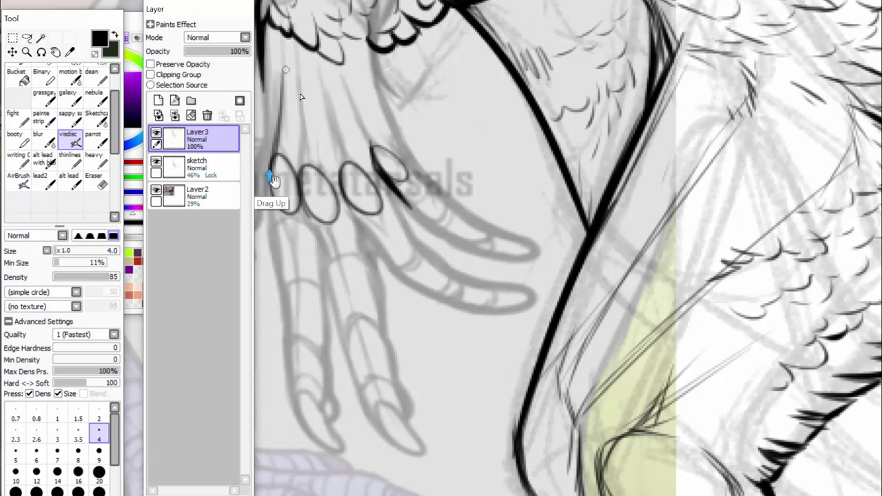
Ink the two outstretched fingers with thick tapering outlines and rows of curved scales, and darken the hand's edge up to the wrist feathers.
{"action": "mouse_move", "coordinate": [385, 185]}
{"action": "left_mouse_down"}
{"action": "mouse_move", "coordinate": [418, 217]}
{"action": "mouse_move", "coordinate": [494, 255]}
{"action": "mouse_move", "coordinate": [539, 238]}
{"action": "mouse_move", "coordinate": [487, 224]}
{"action": "mouse_move", "coordinate": [482, 246]}
{"action": "mouse_move", "coordinate": [504, 253]}
{"action": "mouse_move", "coordinate": [491, 228]}
{"action": "mouse_move", "coordinate": [477, 242]}
{"action": "mouse_move", "coordinate": [442, 207]}
{"action": "mouse_move", "coordinate": [430, 216]}
{"action": "mouse_move", "coordinate": [426, 182]}
{"action": "mouse_move", "coordinate": [416, 197]}
{"action": "mouse_move", "coordinate": [408, 179]}
{"action": "left_mouse_up"}
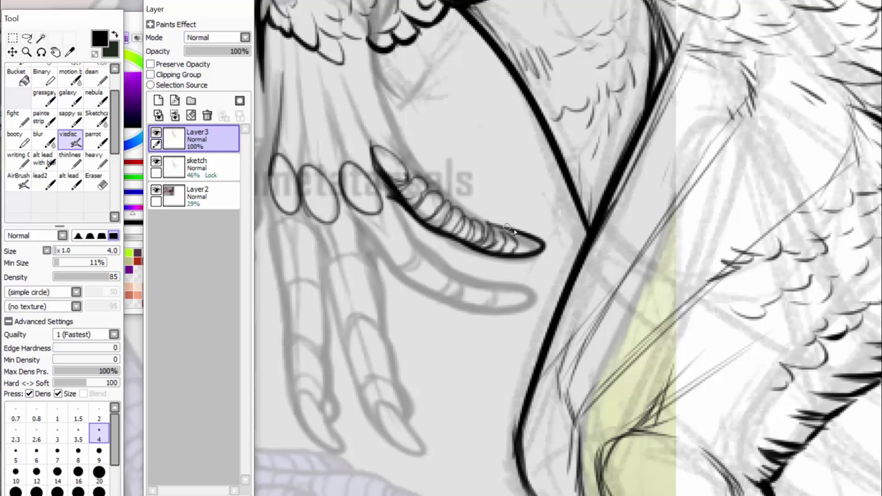
{"action": "mouse_move", "coordinate": [514, 232]}
{"action": "left_mouse_down"}
{"action": "mouse_move", "coordinate": [430, 182]}
{"action": "mouse_move", "coordinate": [379, 84]}
{"action": "mouse_move", "coordinate": [368, 41]}
{"action": "mouse_move", "coordinate": [381, 85]}
{"action": "left_mouse_up"}
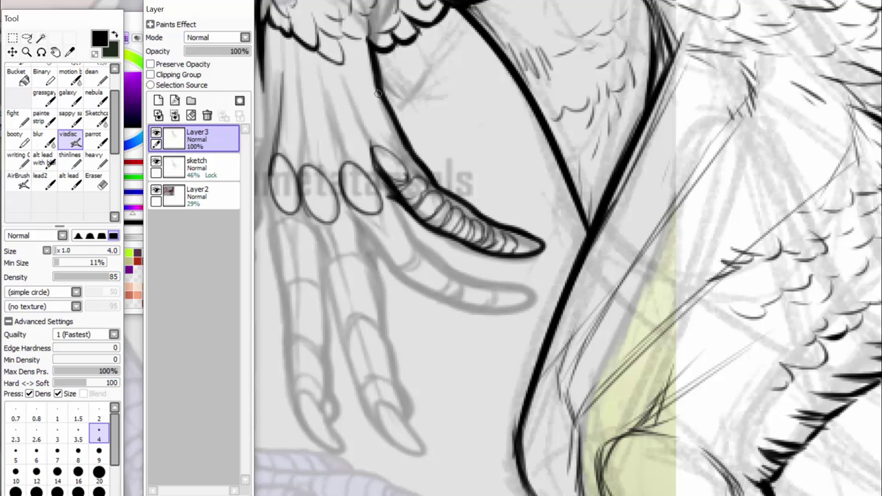
{"action": "mouse_move", "coordinate": [406, 214]}
{"action": "left_mouse_down"}
{"action": "mouse_move", "coordinate": [422, 245]}
{"action": "mouse_move", "coordinate": [413, 234]}
{"action": "mouse_move", "coordinate": [451, 269]}
{"action": "mouse_move", "coordinate": [503, 284]}
{"action": "mouse_move", "coordinate": [526, 301]}
{"action": "mouse_move", "coordinate": [451, 301]}
{"action": "mouse_move", "coordinate": [499, 305]}
{"action": "mouse_move", "coordinate": [474, 307]}
{"action": "mouse_move", "coordinate": [426, 292]}
{"action": "mouse_move", "coordinate": [457, 306]}
{"action": "mouse_move", "coordinate": [437, 302]}
{"action": "mouse_move", "coordinate": [396, 273]}
{"action": "mouse_move", "coordinate": [350, 198]}
{"action": "left_mouse_up"}
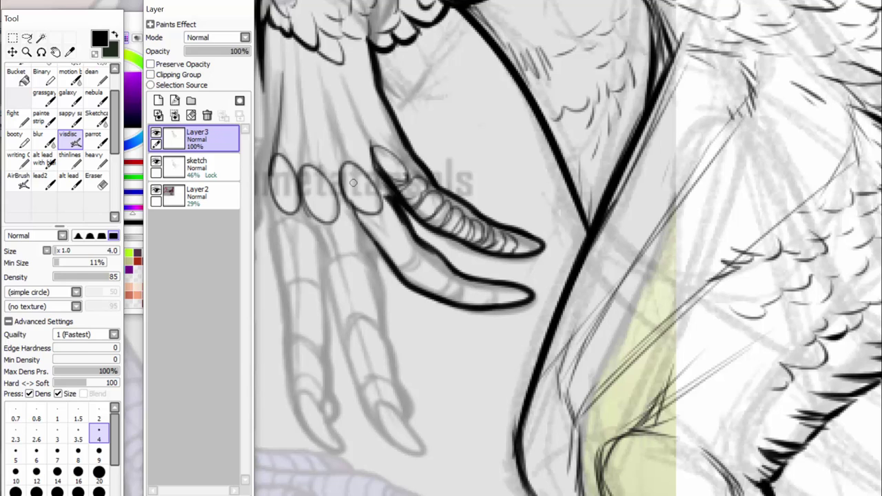
{"action": "mouse_move", "coordinate": [362, 220]}
{"action": "left_mouse_down"}
{"action": "mouse_move", "coordinate": [388, 206]}
{"action": "mouse_move", "coordinate": [395, 218]}
{"action": "mouse_move", "coordinate": [388, 235]}
{"action": "mouse_move", "coordinate": [367, 233]}
{"action": "mouse_move", "coordinate": [381, 241]}
{"action": "mouse_move", "coordinate": [397, 228]}
{"action": "mouse_move", "coordinate": [404, 236]}
{"action": "mouse_move", "coordinate": [391, 250]}
{"action": "mouse_move", "coordinate": [412, 264]}
{"action": "mouse_move", "coordinate": [392, 266]}
{"action": "mouse_move", "coordinate": [421, 259]}
{"action": "mouse_move", "coordinate": [400, 278]}
{"action": "mouse_move", "coordinate": [435, 270]}
{"action": "mouse_move", "coordinate": [418, 289]}
{"action": "mouse_move", "coordinate": [436, 273]}
{"action": "mouse_move", "coordinate": [435, 299]}
{"action": "mouse_move", "coordinate": [451, 284]}
{"action": "mouse_move", "coordinate": [464, 301]}
{"action": "mouse_move", "coordinate": [451, 302]}
{"action": "mouse_move", "coordinate": [468, 283]}
{"action": "mouse_move", "coordinate": [476, 306]}
{"action": "mouse_move", "coordinate": [483, 285]}
{"action": "mouse_move", "coordinate": [497, 306]}
{"action": "mouse_move", "coordinate": [501, 287]}
{"action": "mouse_move", "coordinate": [511, 305]}
{"action": "mouse_move", "coordinate": [411, 231]}
{"action": "mouse_move", "coordinate": [418, 248]}
{"action": "mouse_move", "coordinate": [455, 284]}
{"action": "left_mouse_up"}
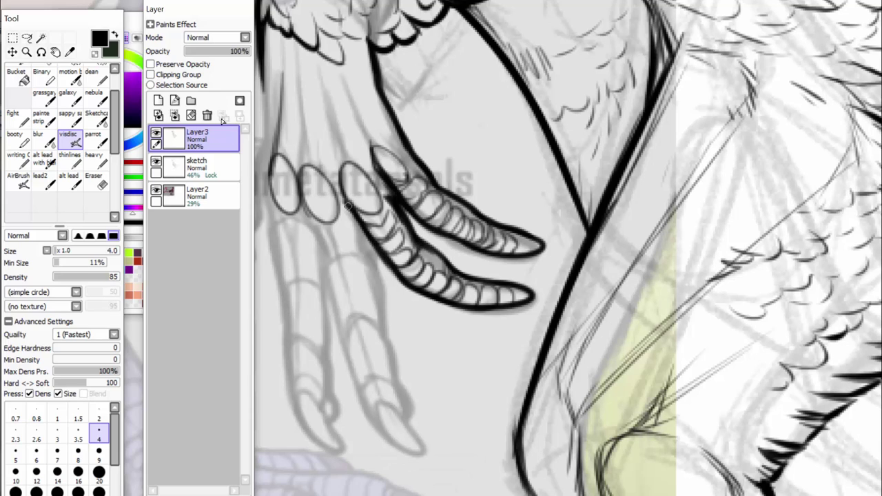
Ink thin tendon lines from the middle knuckles up the back of the hand to the wrist feathers.
{"action": "left_click_drag", "start_coordinate": [349, 206], "coordinate": [322, 105]}
{"action": "left_click_drag", "start_coordinate": [390, 189], "coordinate": [344, 85]}
{"action": "left_click_drag", "start_coordinate": [335, 142], "coordinate": [317, 66]}
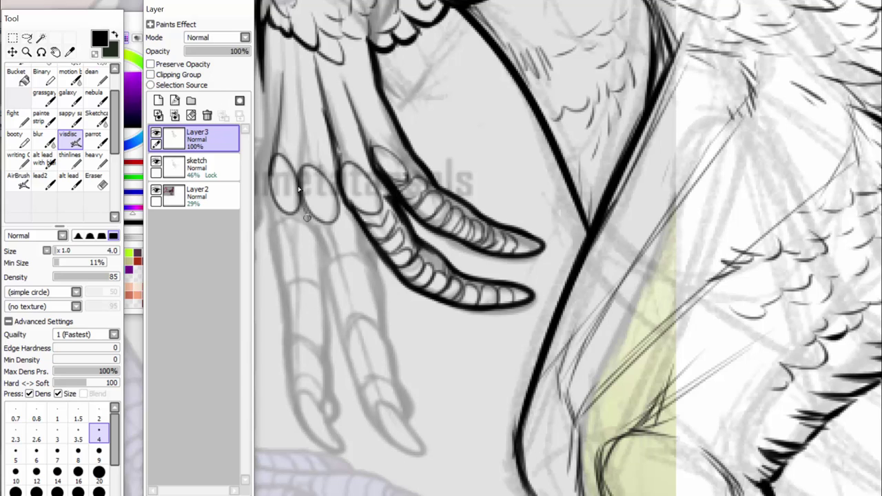
{"action": "left_click_drag", "start_coordinate": [309, 221], "coordinate": [297, 91]}
{"action": "left_click_drag", "start_coordinate": [308, 146], "coordinate": [299, 51]}
Ink the third finger with thick outlines on both sides, a pointed claw and stacked curved scales, darkening the scales at its joints.
{"action": "mouse_move", "coordinate": [303, 196]}
{"action": "left_mouse_down"}
{"action": "mouse_move", "coordinate": [339, 339]}
{"action": "mouse_move", "coordinate": [387, 435]}
{"action": "mouse_move", "coordinate": [402, 412]}
{"action": "mouse_move", "coordinate": [421, 456]}
{"action": "mouse_move", "coordinate": [389, 407]}
{"action": "mouse_move", "coordinate": [411, 444]}
{"action": "left_mouse_up"}
{"action": "mouse_move", "coordinate": [372, 414]}
{"action": "left_mouse_down"}
{"action": "mouse_move", "coordinate": [369, 380]}
{"action": "mouse_move", "coordinate": [385, 386]}
{"action": "mouse_move", "coordinate": [373, 407]}
{"action": "mouse_move", "coordinate": [390, 395]}
{"action": "mouse_move", "coordinate": [369, 396]}
{"action": "mouse_move", "coordinate": [386, 383]}
{"action": "mouse_move", "coordinate": [373, 378]}
{"action": "mouse_move", "coordinate": [380, 371]}
{"action": "mouse_move", "coordinate": [354, 380]}
{"action": "mouse_move", "coordinate": [371, 345]}
{"action": "mouse_move", "coordinate": [353, 368]}
{"action": "mouse_move", "coordinate": [369, 340]}
{"action": "mouse_move", "coordinate": [362, 327]}
{"action": "mouse_move", "coordinate": [348, 341]}
{"action": "mouse_move", "coordinate": [373, 324]}
{"action": "mouse_move", "coordinate": [342, 326]}
{"action": "mouse_move", "coordinate": [367, 301]}
{"action": "mouse_move", "coordinate": [340, 321]}
{"action": "mouse_move", "coordinate": [336, 310]}
{"action": "mouse_move", "coordinate": [344, 295]}
{"action": "mouse_move", "coordinate": [364, 291]}
{"action": "mouse_move", "coordinate": [359, 279]}
{"action": "mouse_move", "coordinate": [340, 276]}
{"action": "mouse_move", "coordinate": [333, 254]}
{"action": "mouse_move", "coordinate": [337, 280]}
{"action": "mouse_move", "coordinate": [345, 270]}
{"action": "mouse_move", "coordinate": [333, 258]}
{"action": "mouse_move", "coordinate": [357, 243]}
{"action": "mouse_move", "coordinate": [321, 250]}
{"action": "mouse_move", "coordinate": [350, 211]}
{"action": "left_mouse_up"}
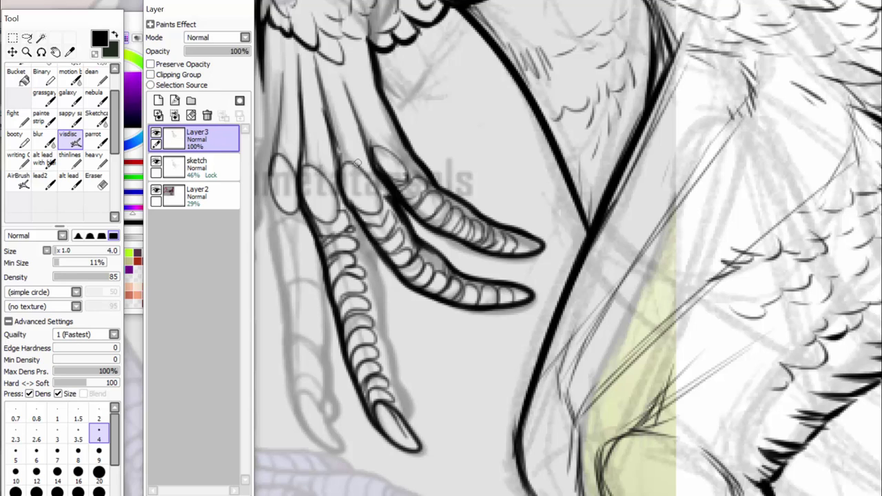
{"action": "left_click", "coordinate": [448, 495]}
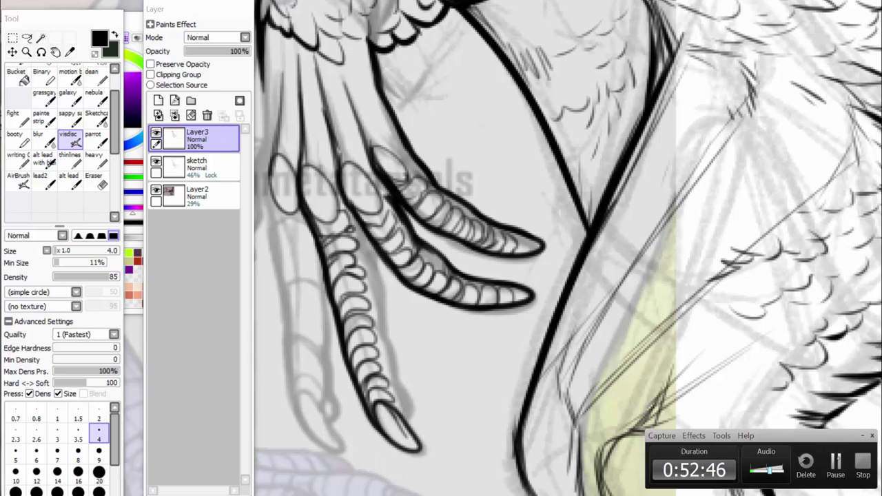
{"action": "left_click", "coordinate": [836, 463]}
{"action": "left_click_drag", "start_coordinate": [405, 421], "coordinate": [368, 240]}
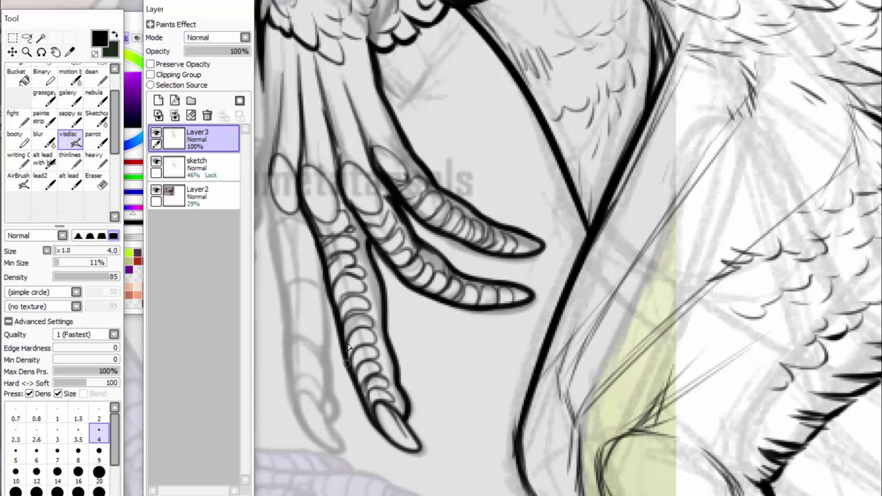
{"action": "mouse_move", "coordinate": [344, 346]}
{"action": "left_mouse_down"}
{"action": "mouse_move", "coordinate": [358, 327]}
{"action": "mouse_move", "coordinate": [385, 342]}
{"action": "left_mouse_up"}
{"action": "mouse_move", "coordinate": [365, 394]}
{"action": "left_mouse_down"}
{"action": "mouse_move", "coordinate": [370, 379]}
{"action": "mouse_move", "coordinate": [402, 393]}
{"action": "left_mouse_up"}
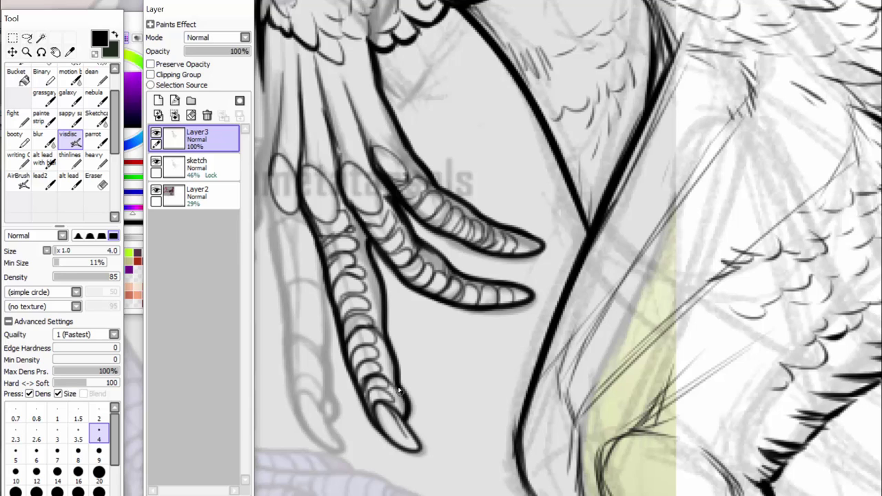
{"action": "mouse_move", "coordinate": [335, 282]}
{"action": "left_mouse_down"}
{"action": "mouse_move", "coordinate": [378, 277]}
{"action": "mouse_move", "coordinate": [348, 262]}
{"action": "mouse_move", "coordinate": [374, 270]}
{"action": "left_mouse_up"}
{"action": "left_click_drag", "start_coordinate": [283, 318], "coordinate": [420, 318]}
{"action": "mouse_move", "coordinate": [469, 278]}
{"action": "left_mouse_down"}
{"action": "mouse_move", "coordinate": [474, 268]}
{"action": "mouse_move", "coordinate": [474, 290]}
{"action": "mouse_move", "coordinate": [497, 288]}
{"action": "mouse_move", "coordinate": [496, 271]}
{"action": "left_mouse_up"}
Outline the fourth, downward-pointing finger with joint creases and a pointed claw, using thick lines along both sides.
{"action": "mouse_move", "coordinate": [423, 300]}
{"action": "left_mouse_down"}
{"action": "mouse_move", "coordinate": [426, 264]}
{"action": "mouse_move", "coordinate": [419, 282]}
{"action": "left_mouse_up"}
{"action": "mouse_move", "coordinate": [429, 302]}
{"action": "left_mouse_down"}
{"action": "mouse_move", "coordinate": [444, 285]}
{"action": "mouse_move", "coordinate": [440, 273]}
{"action": "left_mouse_up"}
{"action": "left_click_drag", "start_coordinate": [420, 276], "coordinate": [420, 289]}
{"action": "mouse_move", "coordinate": [426, 324]}
{"action": "left_mouse_down"}
{"action": "mouse_move", "coordinate": [424, 300]}
{"action": "mouse_move", "coordinate": [438, 400]}
{"action": "mouse_move", "coordinate": [455, 404]}
{"action": "mouse_move", "coordinate": [434, 409]}
{"action": "mouse_move", "coordinate": [467, 428]}
{"action": "mouse_move", "coordinate": [444, 394]}
{"action": "mouse_move", "coordinate": [469, 441]}
{"action": "left_mouse_up"}
{"action": "left_click_drag", "start_coordinate": [431, 397], "coordinate": [402, 183]}
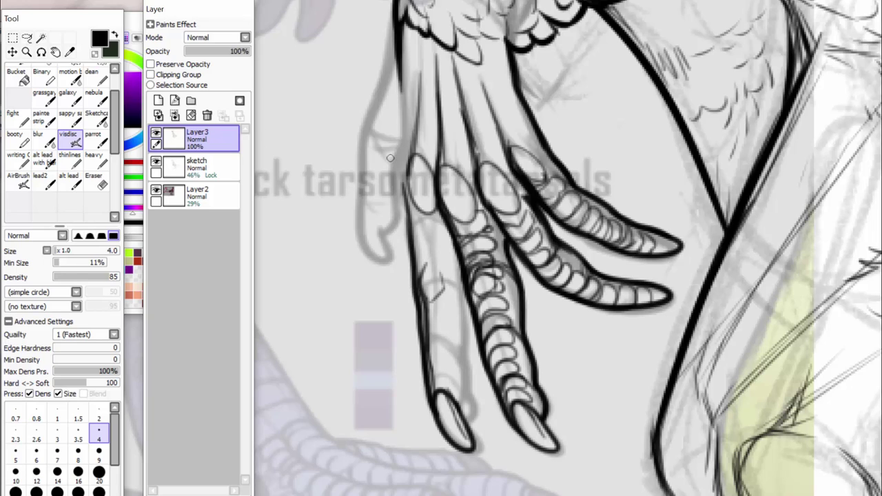
{"action": "mouse_move", "coordinate": [465, 423]}
{"action": "left_mouse_down"}
{"action": "mouse_move", "coordinate": [471, 402]}
{"action": "mouse_move", "coordinate": [459, 347]}
{"action": "mouse_move", "coordinate": [465, 374]}
{"action": "mouse_move", "coordinate": [457, 348]}
{"action": "mouse_move", "coordinate": [430, 344]}
{"action": "left_mouse_up"}
{"action": "mouse_move", "coordinate": [431, 341]}
{"action": "left_mouse_down"}
{"action": "mouse_move", "coordinate": [462, 357]}
{"action": "mouse_move", "coordinate": [460, 316]}
{"action": "left_mouse_up"}
{"action": "left_click_drag", "start_coordinate": [468, 372], "coordinate": [458, 281]}
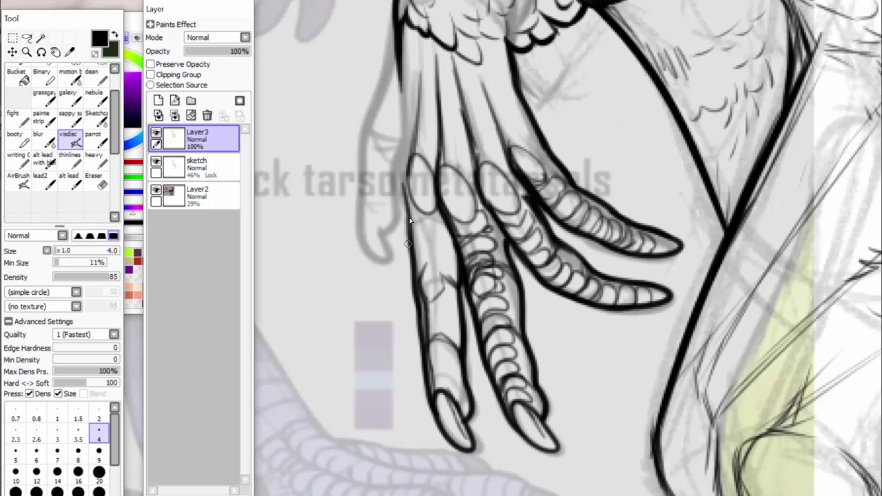
Thicken the hand's edge from the fourth finger up to the wrist, and fill that finger with rows of curved scales.
{"action": "mouse_move", "coordinate": [410, 245]}
{"action": "left_mouse_down"}
{"action": "mouse_move", "coordinate": [404, 179]}
{"action": "mouse_move", "coordinate": [414, 110]}
{"action": "left_mouse_up"}
{"action": "left_click_drag", "start_coordinate": [412, 141], "coordinate": [414, 62]}
{"action": "left_click_drag", "start_coordinate": [411, 124], "coordinate": [402, 43]}
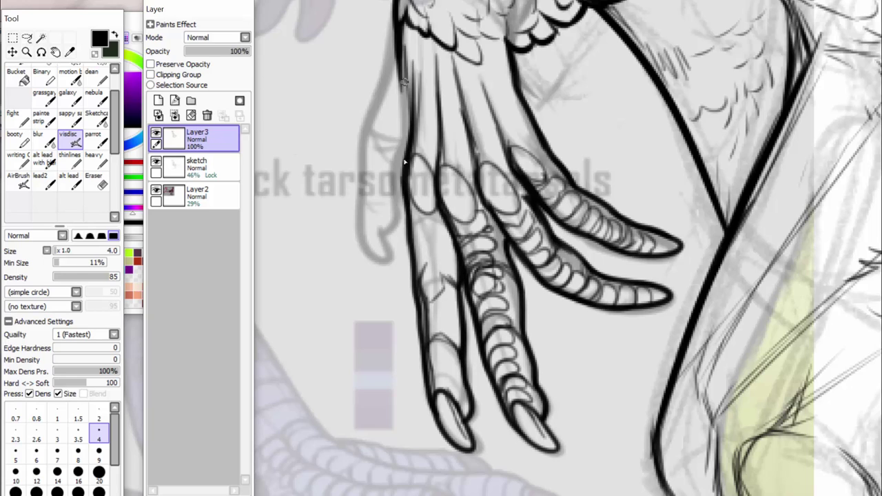
{"action": "left_click_drag", "start_coordinate": [405, 162], "coordinate": [411, 63]}
{"action": "mouse_move", "coordinate": [438, 390]}
{"action": "left_mouse_down"}
{"action": "mouse_move", "coordinate": [469, 402]}
{"action": "mouse_move", "coordinate": [465, 383]}
{"action": "mouse_move", "coordinate": [427, 369]}
{"action": "mouse_move", "coordinate": [427, 335]}
{"action": "mouse_move", "coordinate": [455, 320]}
{"action": "mouse_move", "coordinate": [439, 269]}
{"action": "mouse_move", "coordinate": [442, 247]}
{"action": "mouse_move", "coordinate": [415, 257]}
{"action": "mouse_move", "coordinate": [447, 228]}
{"action": "mouse_move", "coordinate": [415, 241]}
{"action": "left_mouse_up"}
{"action": "mouse_move", "coordinate": [422, 227]}
{"action": "left_mouse_down"}
{"action": "mouse_move", "coordinate": [442, 230]}
{"action": "mouse_move", "coordinate": [431, 215]}
{"action": "left_mouse_up"}
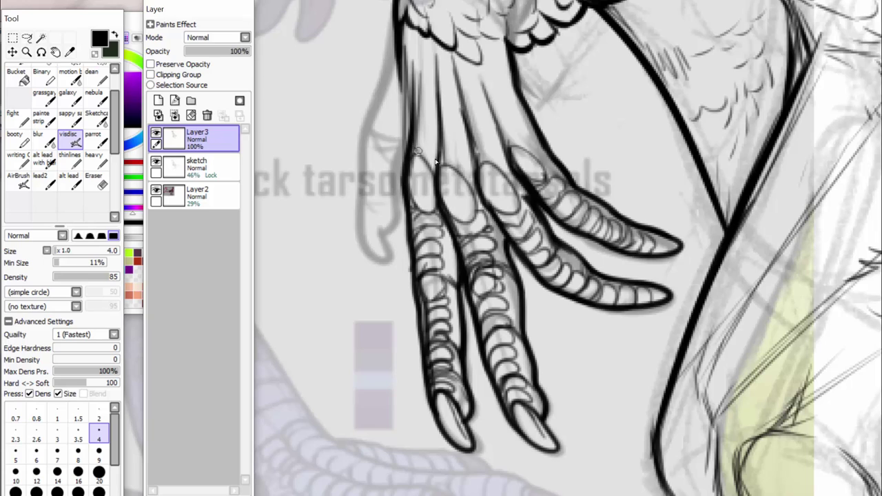
Draw crosswise scale bands over the back of the hand, and ink the short clawed digit behind it with an outline and scales.
{"action": "mouse_move", "coordinate": [415, 149]}
{"action": "left_mouse_down"}
{"action": "mouse_move", "coordinate": [475, 159]}
{"action": "mouse_move", "coordinate": [504, 140]}
{"action": "mouse_move", "coordinate": [505, 108]}
{"action": "mouse_move", "coordinate": [413, 135]}
{"action": "mouse_move", "coordinate": [500, 108]}
{"action": "left_mouse_up"}
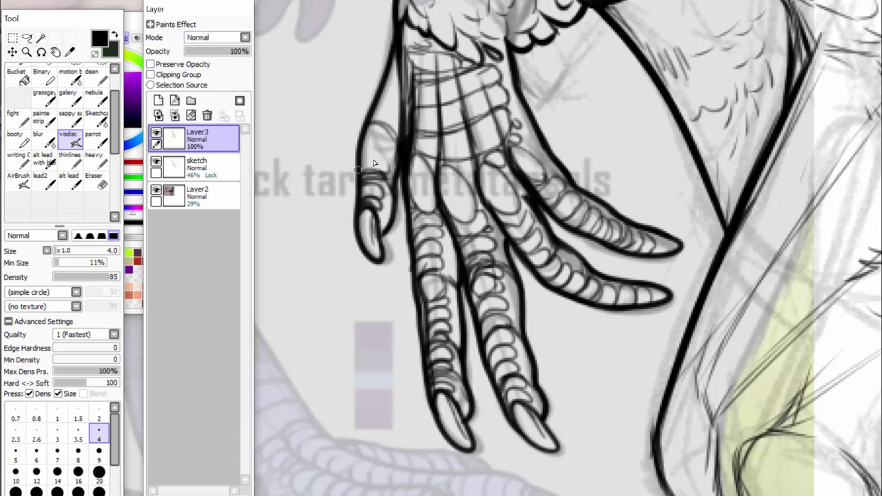
{"action": "mouse_move", "coordinate": [386, 171]}
{"action": "left_mouse_down"}
{"action": "mouse_move", "coordinate": [365, 157]}
{"action": "mouse_move", "coordinate": [389, 147]}
{"action": "mouse_move", "coordinate": [366, 142]}
{"action": "mouse_move", "coordinate": [388, 147]}
{"action": "mouse_move", "coordinate": [365, 130]}
{"action": "mouse_move", "coordinate": [392, 111]}
{"action": "mouse_move", "coordinate": [370, 111]}
{"action": "mouse_move", "coordinate": [400, 114]}
{"action": "mouse_move", "coordinate": [393, 103]}
{"action": "mouse_move", "coordinate": [365, 125]}
{"action": "mouse_move", "coordinate": [389, 129]}
{"action": "mouse_move", "coordinate": [389, 93]}
{"action": "mouse_move", "coordinate": [402, 94]}
{"action": "mouse_move", "coordinate": [391, 76]}
{"action": "mouse_move", "coordinate": [398, 81]}
{"action": "mouse_move", "coordinate": [385, 95]}
{"action": "mouse_move", "coordinate": [388, 70]}
{"action": "left_mouse_up"}
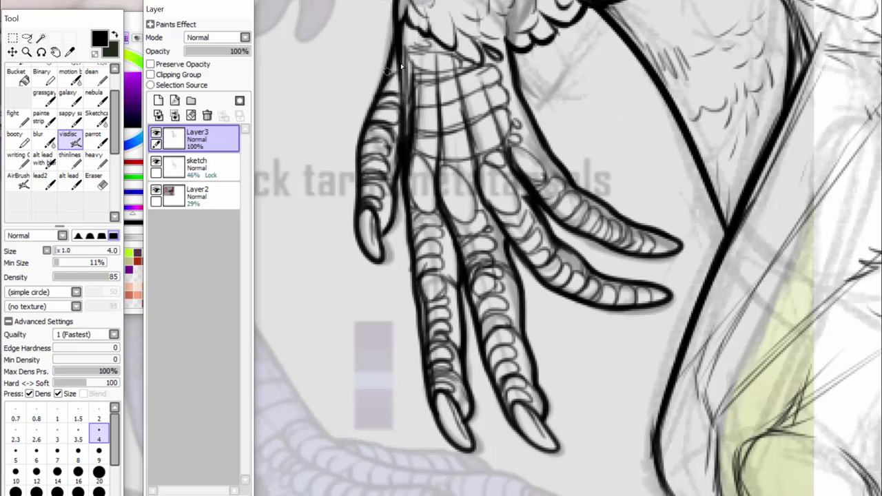
{"action": "mouse_move", "coordinate": [511, 69]}
{"action": "left_mouse_down"}
{"action": "mouse_move", "coordinate": [500, 40]}
{"action": "mouse_move", "coordinate": [482, 32]}
{"action": "mouse_move", "coordinate": [498, 33]}
{"action": "mouse_move", "coordinate": [466, 36]}
{"action": "left_mouse_up"}
Review the inked hand, head and body and the remaining leg and tail sketch at different magnifications.
{"action": "scroll", "coordinate": [429, 247], "scroll_direction": "up", "scroll_amount": 3}
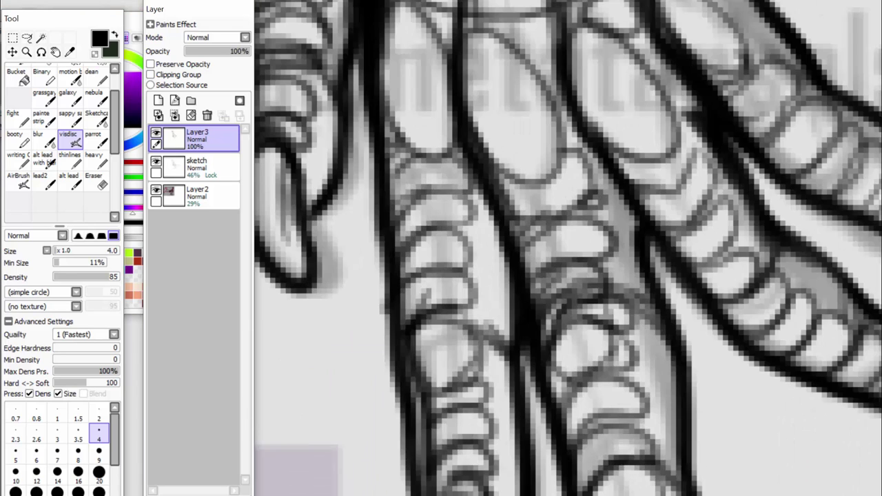
{"action": "scroll", "coordinate": [568, 248], "scroll_direction": "down", "scroll_amount": 6}
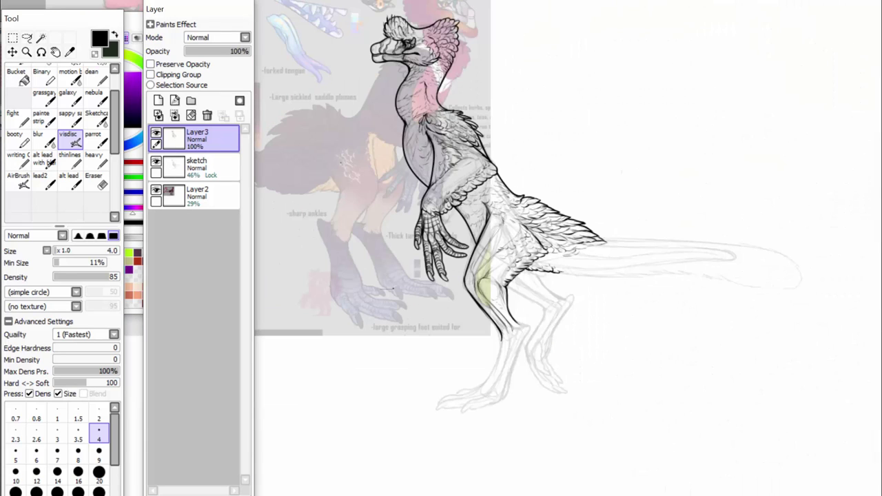
{"action": "left_click", "coordinate": [131, 14]}
{"action": "scroll", "coordinate": [434, 248], "scroll_direction": "up", "scroll_amount": 2}
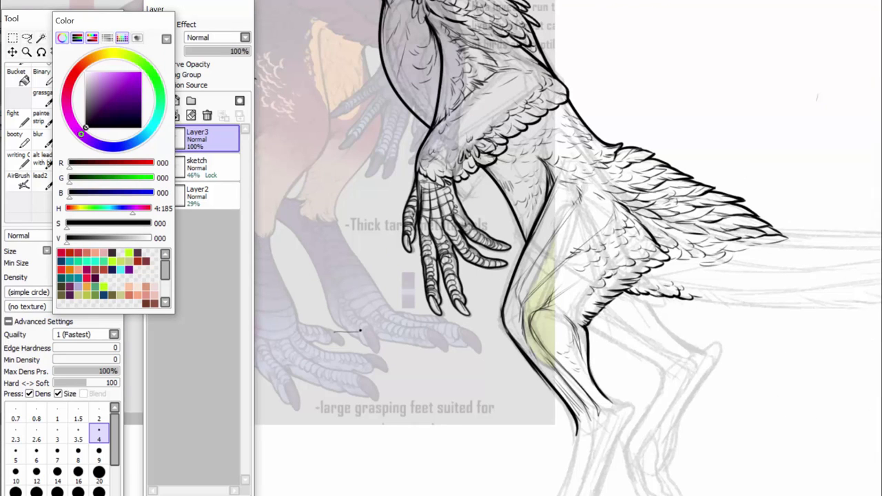
{"action": "scroll", "coordinate": [568, 248], "scroll_direction": "up", "scroll_amount": 8}
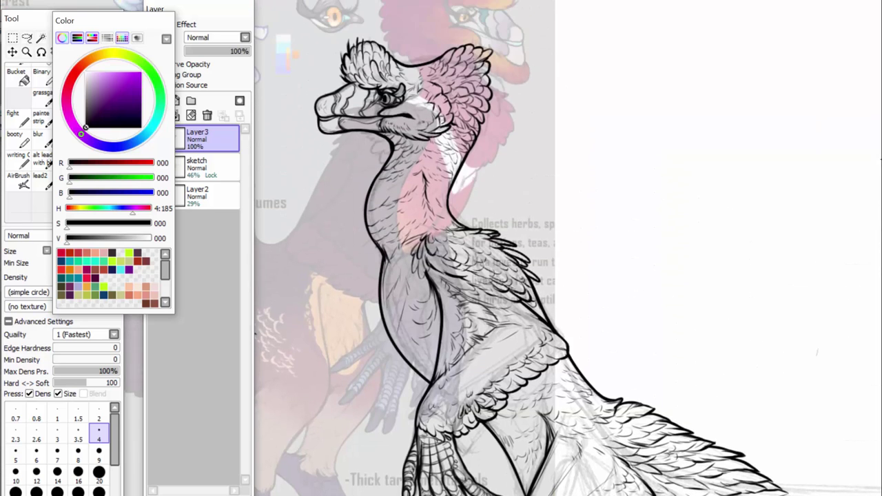
{"action": "scroll", "coordinate": [568, 249], "scroll_direction": "down", "scroll_amount": 6}
{"action": "scroll", "coordinate": [568, 248], "scroll_direction": "down", "scroll_amount": 4}
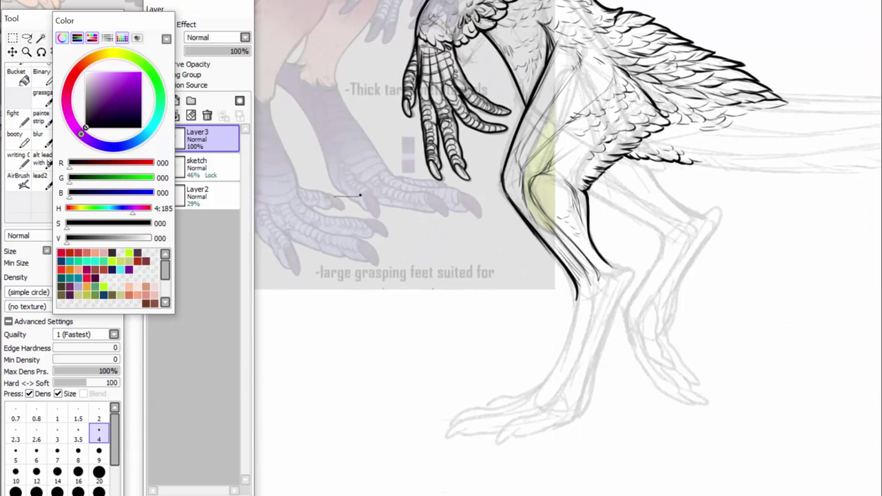
{"action": "scroll", "coordinate": [568, 249], "scroll_direction": "up", "scroll_amount": 2}
{"action": "scroll", "coordinate": [360, 285], "scroll_direction": "right", "scroll_amount": 9}
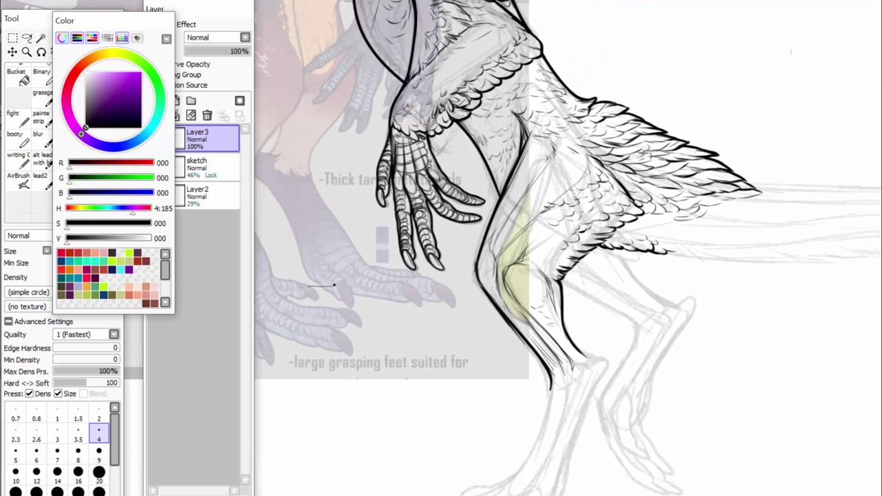
Add a new layer above the line art and ink the tail's outline along its underside, around the rounded tip and back to the base feathers.
{"action": "scroll", "coordinate": [360, 284], "scroll_direction": "left", "scroll_amount": 2}
{"action": "left_click_drag", "start_coordinate": [212, 12], "coordinate": [214, 8]}
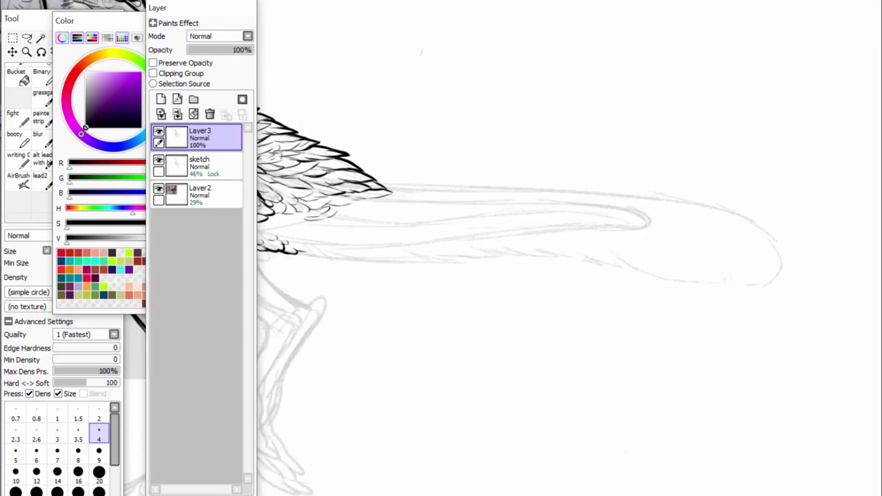
{"action": "left_click", "coordinate": [161, 99]}
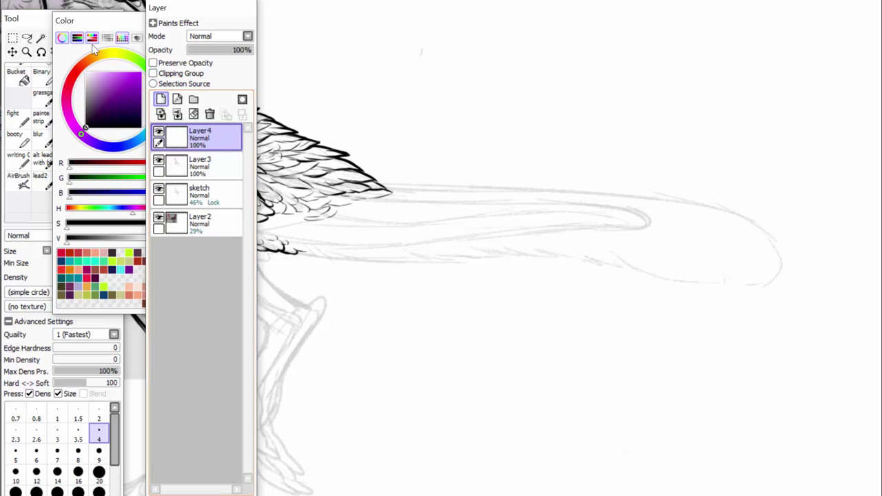
{"action": "mouse_move", "coordinate": [293, 252]}
{"action": "left_mouse_down"}
{"action": "mouse_move", "coordinate": [690, 285]}
{"action": "mouse_move", "coordinate": [743, 285]}
{"action": "mouse_move", "coordinate": [779, 248]}
{"action": "mouse_move", "coordinate": [731, 220]}
{"action": "mouse_move", "coordinate": [614, 200]}
{"action": "mouse_move", "coordinate": [393, 192]}
{"action": "left_mouse_up"}
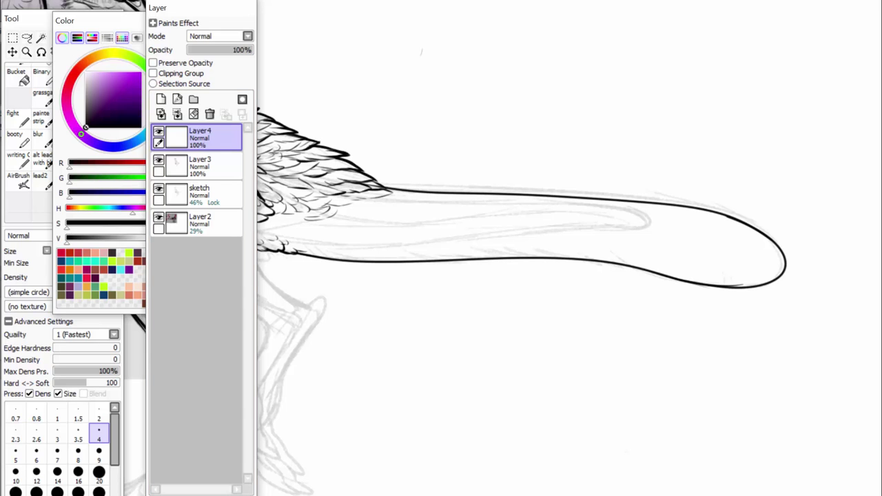
Undo the tail's upper edge and redraw it higher, following the sketch from near the tip to the tail-base feathers.
{"action": "key", "text": "ctrl+z"}
{"action": "left_click_drag", "start_coordinate": [731, 220], "coordinate": [389, 191]}
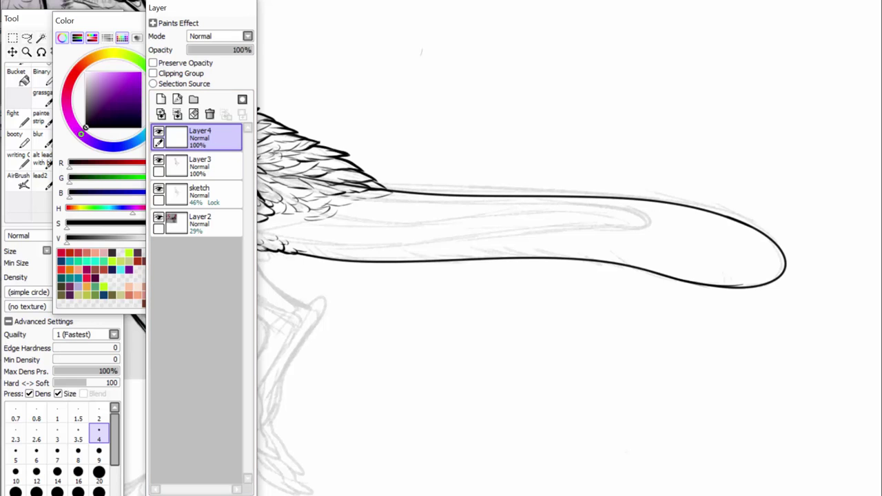
{"action": "mouse_move", "coordinate": [596, 494]}
{"action": "left_mouse_down"}
{"action": "mouse_move", "coordinate": [532, 494]}
{"action": "mouse_move", "coordinate": [610, 492]}
{"action": "left_mouse_up"}
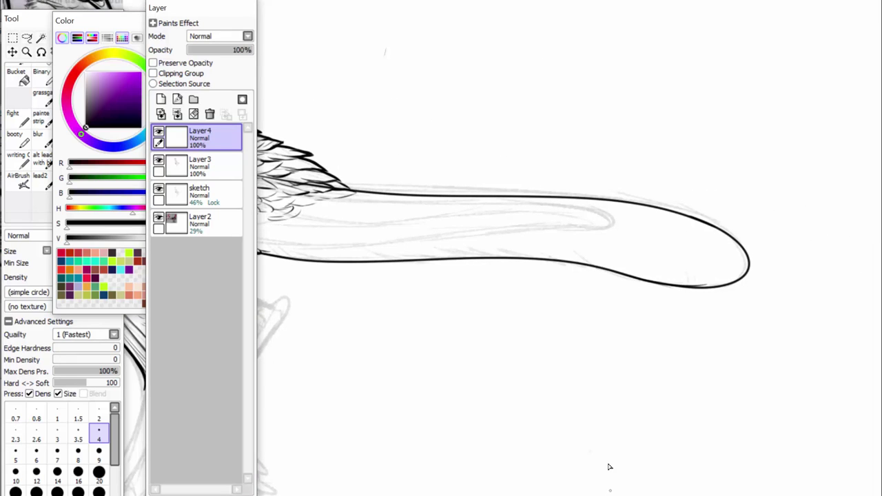
{"action": "key", "text": "ctrl+z"}
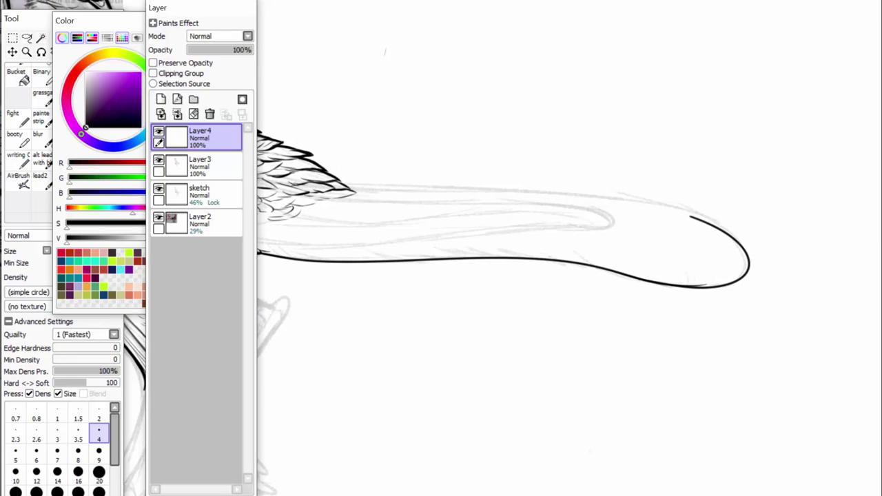
{"action": "left_click_drag", "start_coordinate": [689, 216], "coordinate": [352, 186]}
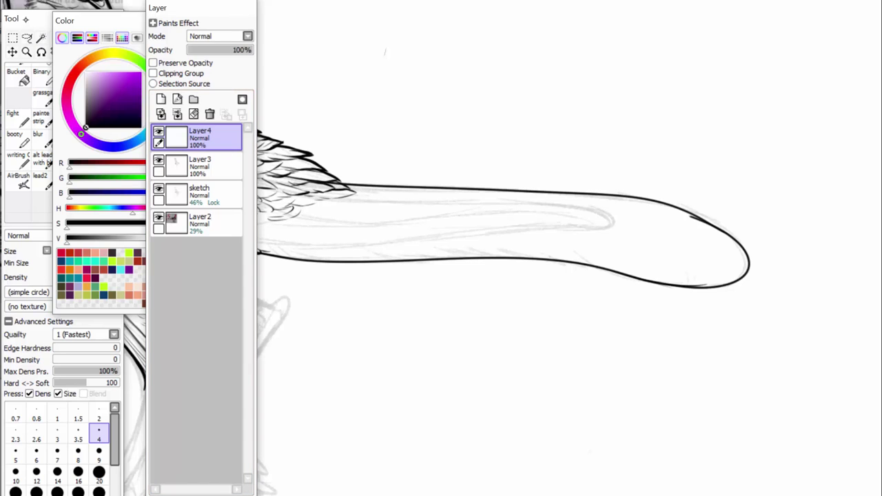
Adjust the tail outline with Free Deform, shifting its tip end very slightly upward, and apply the transformation.
{"action": "left_click", "coordinate": [28, 19]}
{"action": "left_click", "coordinate": [12, 37]}
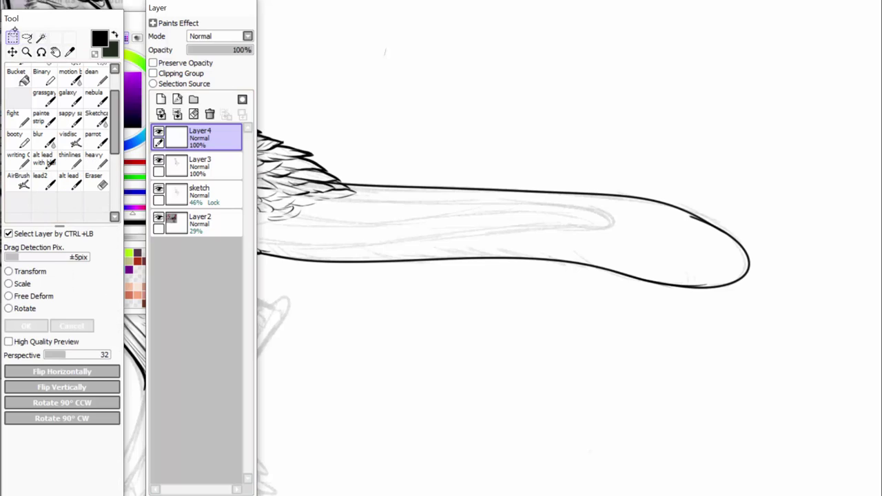
{"action": "left_click", "coordinate": [9, 295]}
{"action": "left_click_drag", "start_coordinate": [501, 169], "coordinate": [501, 169]}
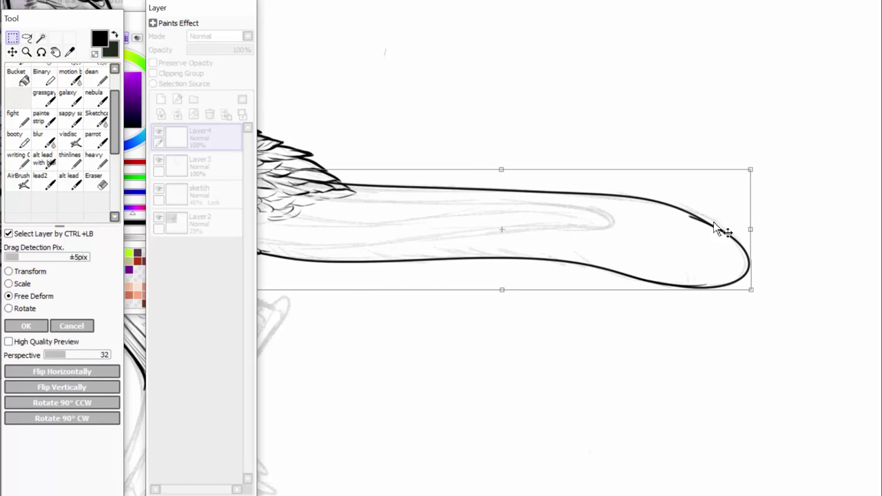
{"action": "left_click_drag", "start_coordinate": [751, 230], "coordinate": [752, 228]}
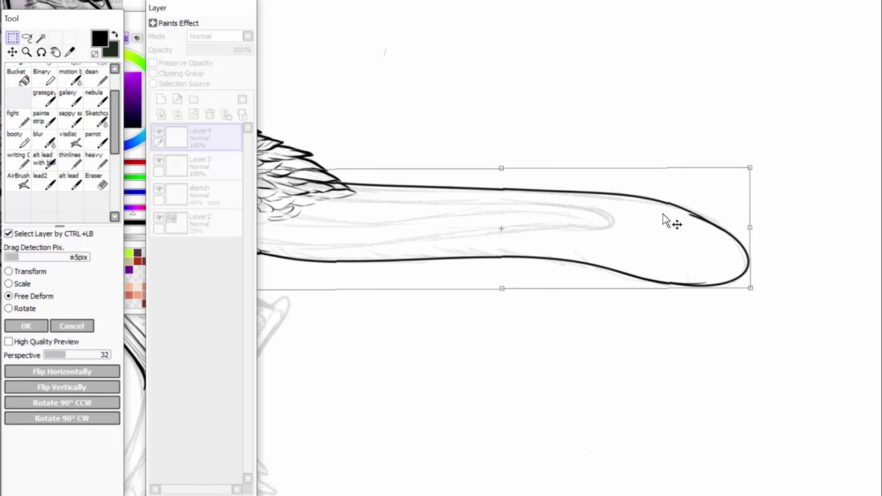
{"action": "key", "text": "Return"}
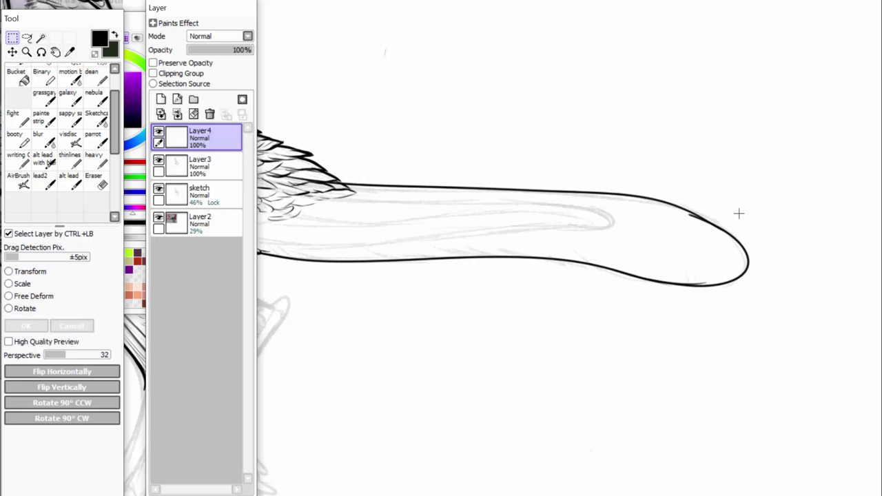
Select the alt lead brush and ink small curved feather marks across the tail base, from the lower outline up beneath the overlapping hip feathers.
{"action": "left_click_drag", "start_coordinate": [613, 490], "coordinate": [648, 485]}
{"action": "left_click", "coordinate": [70, 160]}
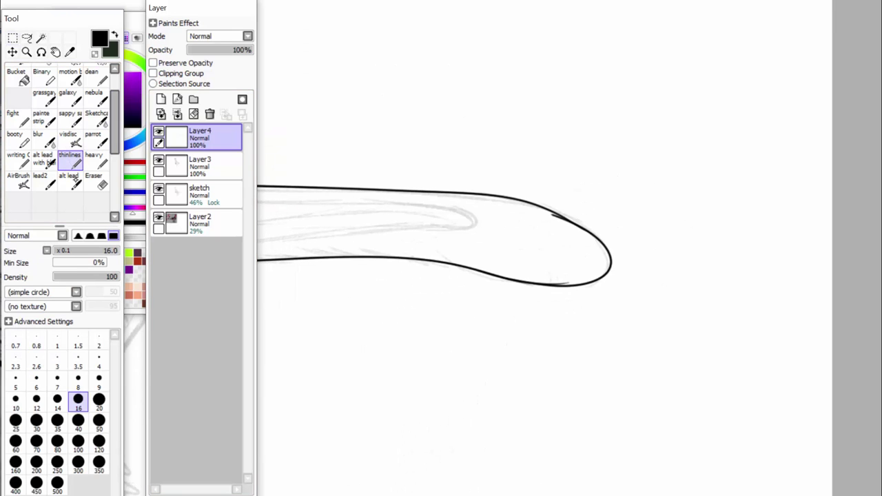
{"action": "left_click", "coordinate": [76, 180]}
{"action": "scroll", "coordinate": [428, 248], "scroll_direction": "up", "scroll_amount": 2}
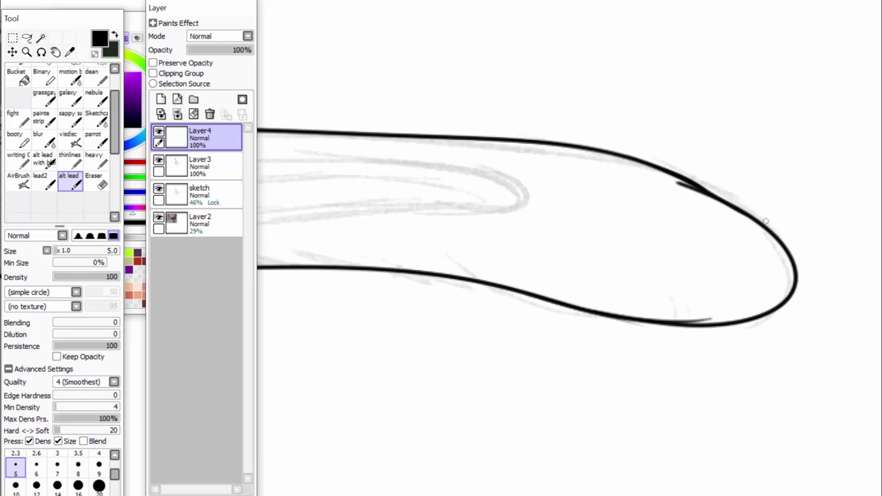
{"action": "key", "text": "Left"}
{"action": "key", "text": "Left"}
{"action": "key", "text": "Left"}
{"action": "key", "text": "Left"}
{"action": "key", "text": "Left"}
{"action": "key", "text": "Left"}
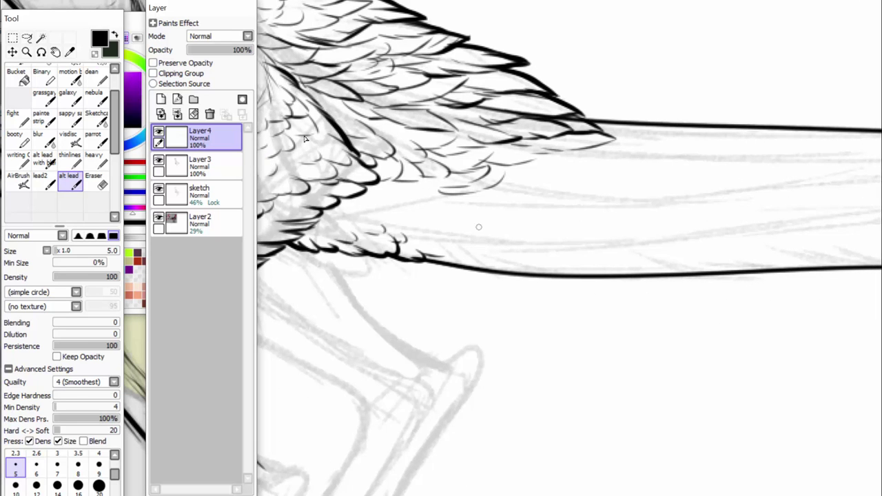
{"action": "left_click_drag", "start_coordinate": [480, 241], "coordinate": [509, 235]}
{"action": "mouse_move", "coordinate": [517, 222]}
{"action": "left_mouse_down"}
{"action": "mouse_move", "coordinate": [512, 232]}
{"action": "mouse_move", "coordinate": [515, 222]}
{"action": "left_mouse_up"}
{"action": "mouse_move", "coordinate": [497, 240]}
{"action": "left_mouse_down"}
{"action": "mouse_move", "coordinate": [476, 243]}
{"action": "mouse_move", "coordinate": [434, 238]}
{"action": "left_mouse_up"}
{"action": "left_click_drag", "start_coordinate": [435, 239], "coordinate": [476, 250]}
{"action": "mouse_move", "coordinate": [505, 257]}
{"action": "left_mouse_down"}
{"action": "mouse_move", "coordinate": [576, 246]}
{"action": "mouse_move", "coordinate": [571, 233]}
{"action": "mouse_move", "coordinate": [590, 255]}
{"action": "mouse_move", "coordinate": [607, 241]}
{"action": "mouse_move", "coordinate": [603, 229]}
{"action": "left_mouse_up"}
{"action": "left_click_drag", "start_coordinate": [575, 215], "coordinate": [640, 210]}
{"action": "left_click_drag", "start_coordinate": [649, 182], "coordinate": [662, 206]}
{"action": "mouse_move", "coordinate": [501, 215]}
{"action": "left_mouse_down"}
{"action": "mouse_move", "coordinate": [457, 220]}
{"action": "mouse_move", "coordinate": [431, 206]}
{"action": "left_mouse_up"}
{"action": "left_click_drag", "start_coordinate": [437, 213], "coordinate": [390, 199]}
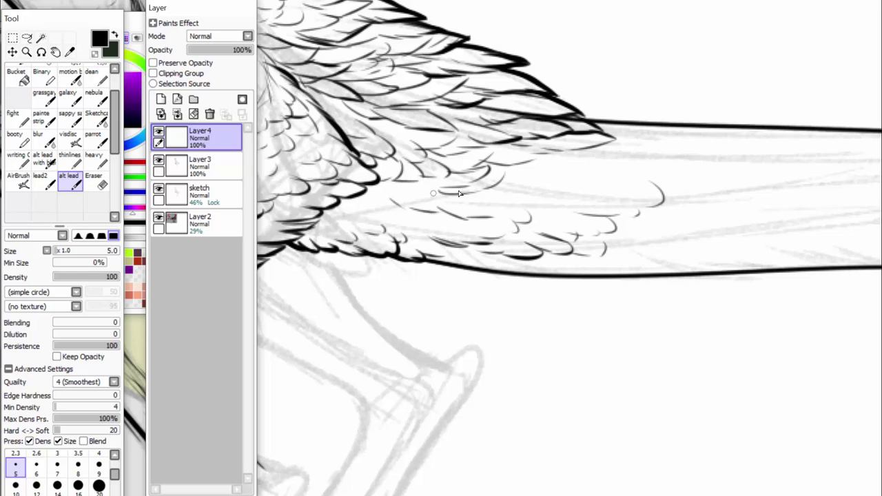
Ink pointed, overlapping feather strokes along the underside of the tail base, thickening the lower outline where they meet it.
{"action": "left_click_drag", "start_coordinate": [532, 200], "coordinate": [597, 196]}
{"action": "left_click_drag", "start_coordinate": [608, 255], "coordinate": [670, 243]}
{"action": "mouse_move", "coordinate": [675, 243]}
{"action": "left_mouse_down"}
{"action": "mouse_move", "coordinate": [685, 232]}
{"action": "mouse_move", "coordinate": [624, 265]}
{"action": "left_mouse_up"}
{"action": "mouse_move", "coordinate": [630, 262]}
{"action": "left_mouse_down"}
{"action": "mouse_move", "coordinate": [609, 270]}
{"action": "mouse_move", "coordinate": [623, 279]}
{"action": "mouse_move", "coordinate": [587, 266]}
{"action": "mouse_move", "coordinate": [601, 273]}
{"action": "mouse_move", "coordinate": [554, 271]}
{"action": "mouse_move", "coordinate": [517, 253]}
{"action": "mouse_move", "coordinate": [560, 278]}
{"action": "mouse_move", "coordinate": [477, 256]}
{"action": "left_mouse_up"}
{"action": "mouse_move", "coordinate": [492, 269]}
{"action": "left_mouse_down"}
{"action": "mouse_move", "coordinate": [464, 249]}
{"action": "mouse_move", "coordinate": [462, 262]}
{"action": "left_mouse_up"}
{"action": "left_click_drag", "start_coordinate": [471, 273], "coordinate": [429, 249]}
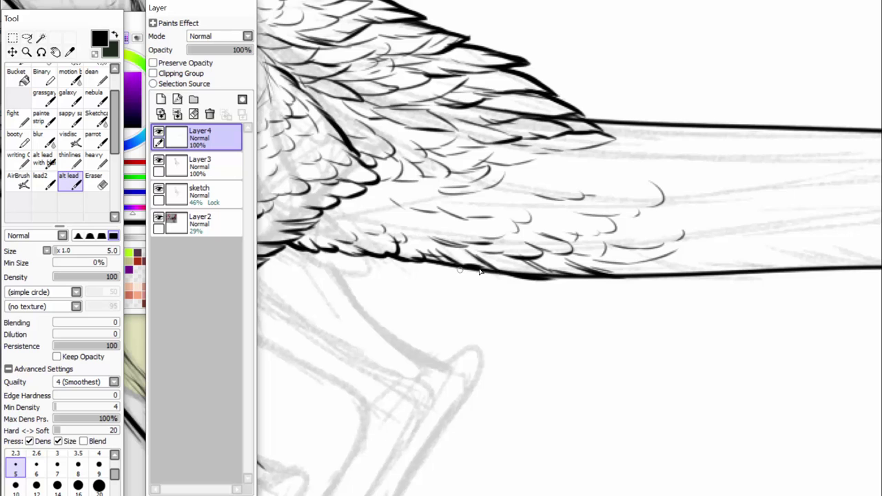
{"action": "left_click_drag", "start_coordinate": [492, 272], "coordinate": [464, 257]}
Lower the tail outline layer's opacity to 52% and add a new layer above it.
{"action": "scroll", "coordinate": [422, 241], "scroll_direction": "down", "scroll_amount": 3}
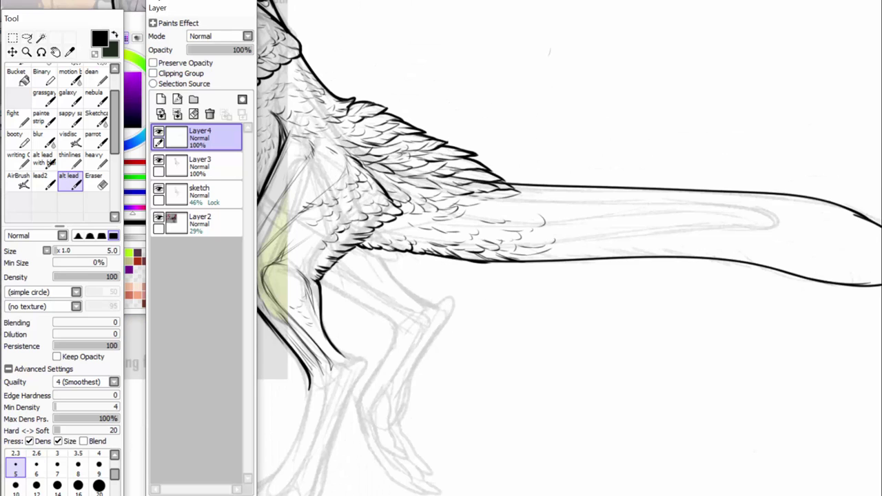
{"action": "scroll", "coordinate": [569, 248], "scroll_direction": "left", "scroll_amount": 10}
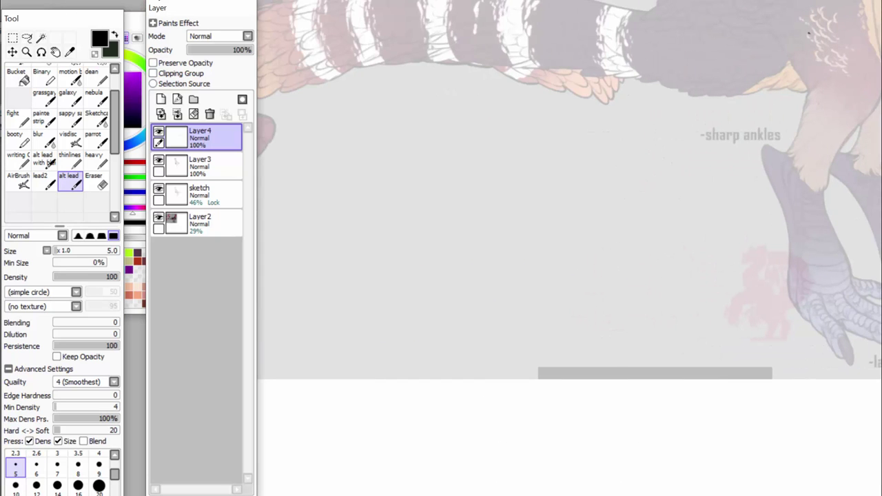
{"action": "scroll", "coordinate": [569, 248], "scroll_direction": "right", "scroll_amount": 10}
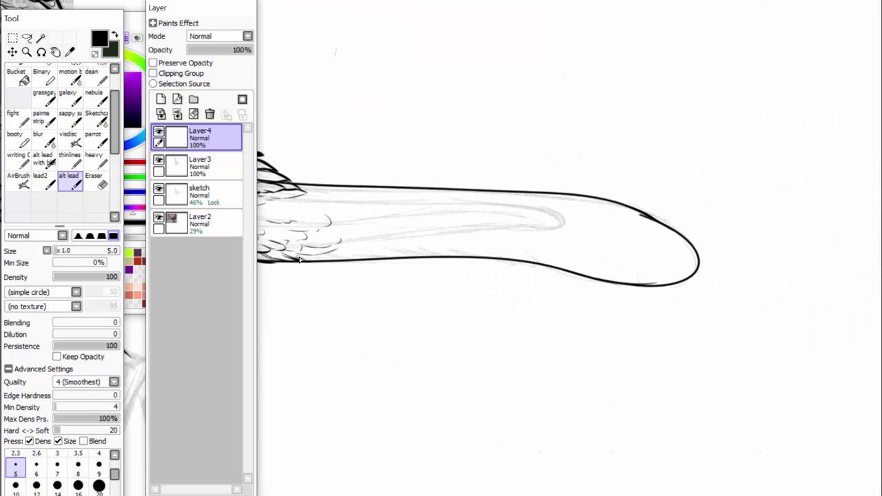
{"action": "left_click_drag", "start_coordinate": [242, 50], "coordinate": [216, 49]}
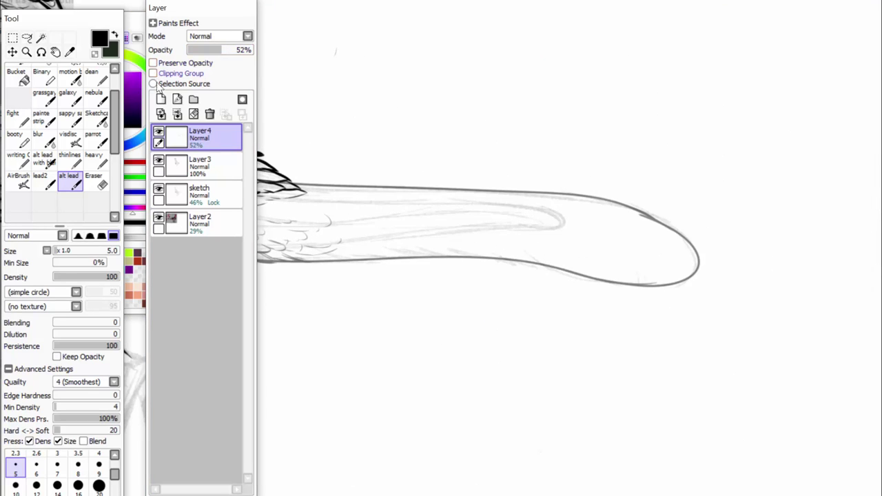
{"action": "left_click", "coordinate": [161, 98]}
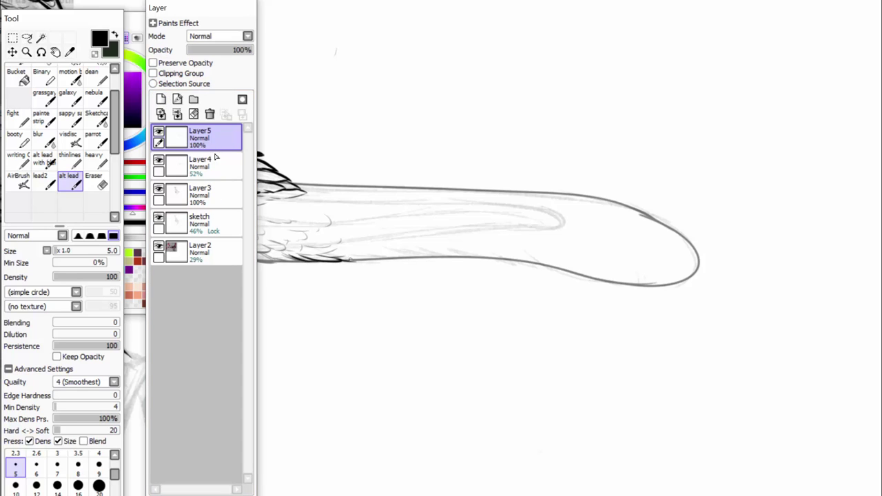
On the new layer, ink heavy scalloped feather edges along the tail's underside to mid-tail, with lighter curved feathers just above them.
{"action": "left_click_drag", "start_coordinate": [348, 260], "coordinate": [392, 259]}
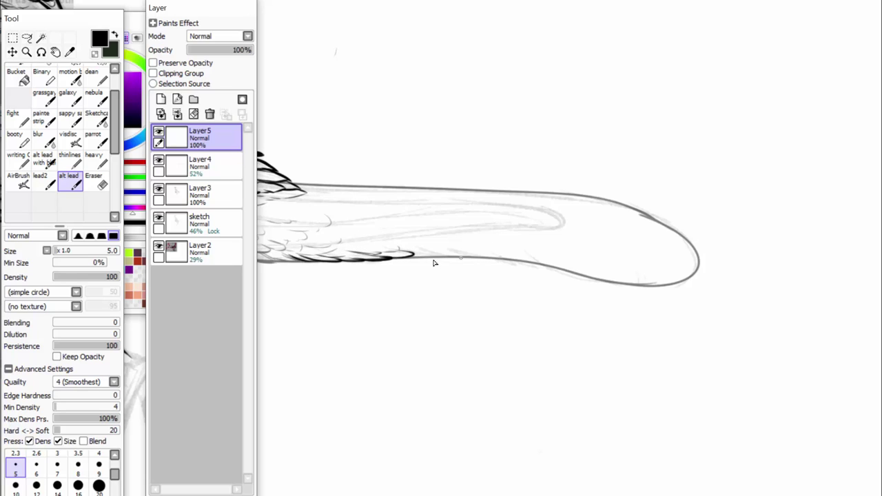
{"action": "left_click_drag", "start_coordinate": [439, 258], "coordinate": [443, 257]}
{"action": "scroll", "coordinate": [429, 248], "scroll_direction": "up", "scroll_amount": 2}
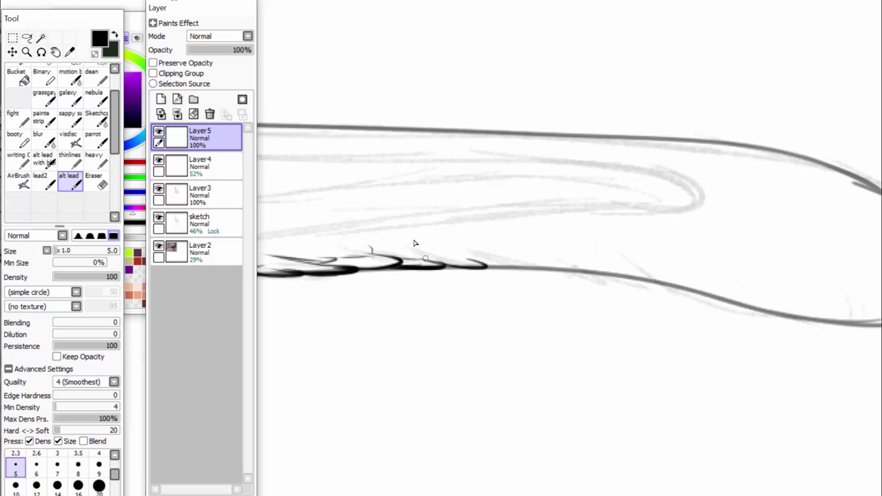
{"action": "left_click_drag", "start_coordinate": [417, 243], "coordinate": [429, 258]}
{"action": "mouse_move", "coordinate": [428, 246]}
{"action": "left_mouse_down"}
{"action": "mouse_move", "coordinate": [458, 246]}
{"action": "mouse_move", "coordinate": [464, 229]}
{"action": "left_mouse_up"}
{"action": "mouse_move", "coordinate": [454, 211]}
{"action": "left_mouse_down"}
{"action": "mouse_move", "coordinate": [430, 216]}
{"action": "mouse_move", "coordinate": [476, 222]}
{"action": "left_mouse_up"}
{"action": "mouse_move", "coordinate": [483, 229]}
{"action": "left_mouse_down"}
{"action": "mouse_move", "coordinate": [514, 230]}
{"action": "mouse_move", "coordinate": [508, 239]}
{"action": "left_mouse_up"}
{"action": "left_click_drag", "start_coordinate": [482, 241], "coordinate": [507, 242]}
{"action": "left_click_drag", "start_coordinate": [454, 268], "coordinate": [548, 265]}
{"action": "left_click_drag", "start_coordinate": [487, 250], "coordinate": [604, 257]}
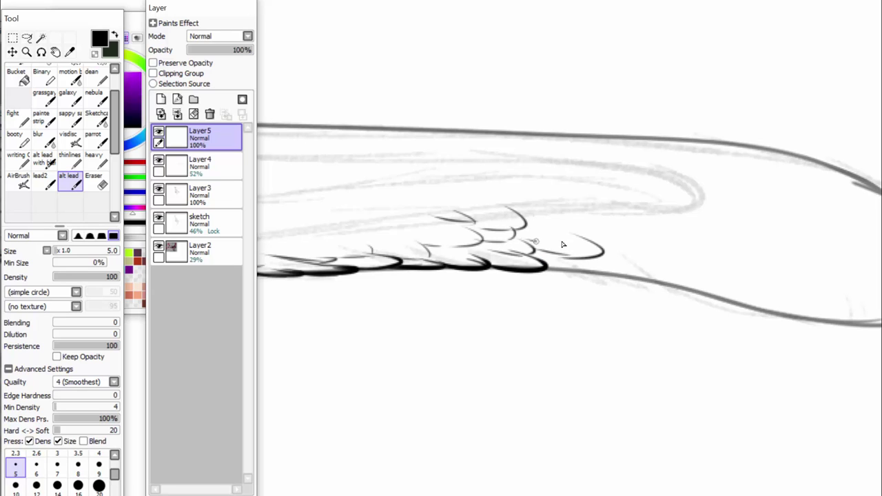
Continue the overlapping rows of curved feather edges from mid-tail toward the tip, across and past the end of the sketched inner shape.
{"action": "left_click_drag", "start_coordinate": [535, 238], "coordinate": [568, 247]}
{"action": "mouse_move", "coordinate": [571, 228]}
{"action": "left_mouse_down"}
{"action": "mouse_move", "coordinate": [638, 249]}
{"action": "mouse_move", "coordinate": [662, 224]}
{"action": "mouse_move", "coordinate": [606, 224]}
{"action": "left_mouse_up"}
{"action": "left_click_drag", "start_coordinate": [620, 195], "coordinate": [665, 229]}
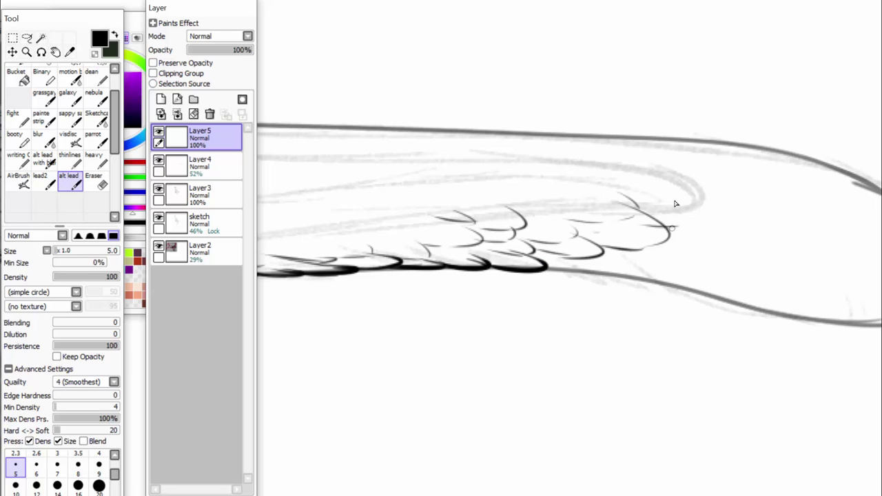
{"action": "left_click_drag", "start_coordinate": [661, 196], "coordinate": [697, 227]}
{"action": "left_click_drag", "start_coordinate": [655, 250], "coordinate": [716, 255]}
{"action": "left_click_drag", "start_coordinate": [711, 223], "coordinate": [719, 256]}
{"action": "left_click_drag", "start_coordinate": [697, 229], "coordinate": [729, 234]}
{"action": "left_click_drag", "start_coordinate": [715, 203], "coordinate": [728, 224]}
{"action": "left_click_drag", "start_coordinate": [710, 201], "coordinate": [763, 210]}
{"action": "left_click_drag", "start_coordinate": [727, 232], "coordinate": [819, 220]}
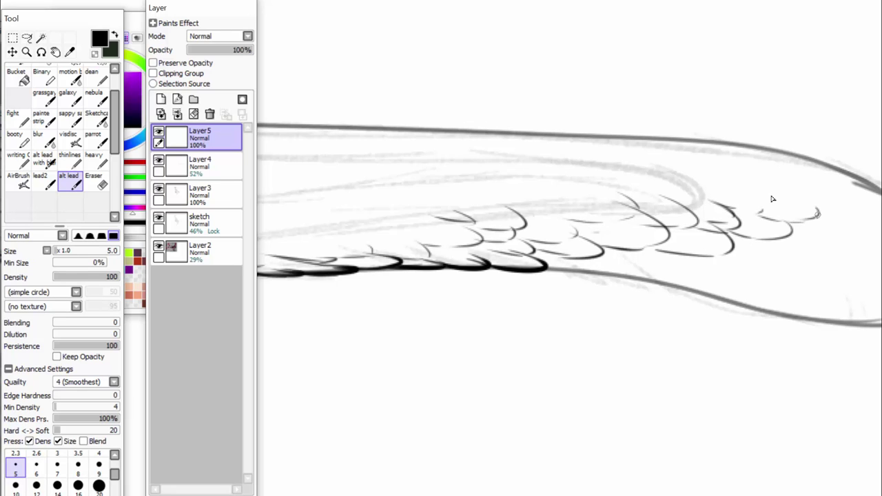
Add lower curved feather edges near the tail tip and thicken the large feather edges just beyond mid-tail.
{"action": "mouse_move", "coordinate": [764, 220]}
{"action": "left_mouse_down"}
{"action": "mouse_move", "coordinate": [826, 255]}
{"action": "mouse_move", "coordinate": [739, 262]}
{"action": "left_mouse_up"}
{"action": "left_click_drag", "start_coordinate": [760, 259], "coordinate": [707, 272]}
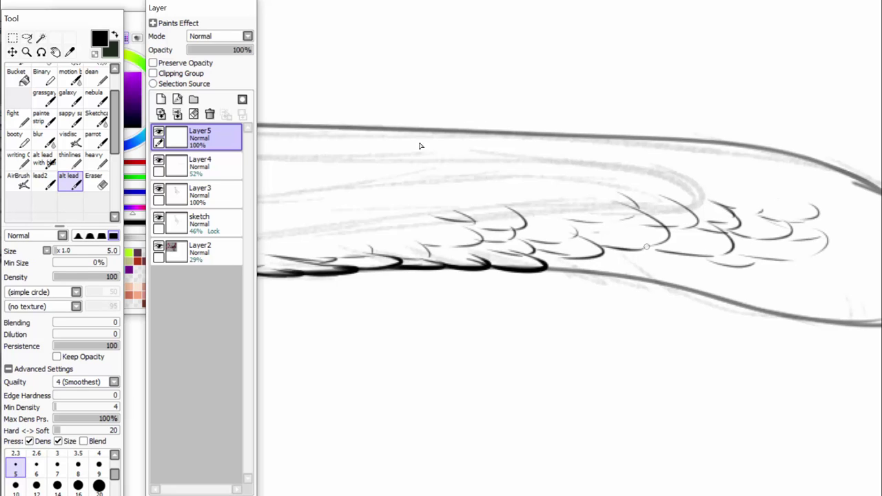
{"action": "mouse_move", "coordinate": [658, 251]}
{"action": "left_mouse_down"}
{"action": "mouse_move", "coordinate": [699, 230]}
{"action": "mouse_move", "coordinate": [636, 245]}
{"action": "left_mouse_up"}
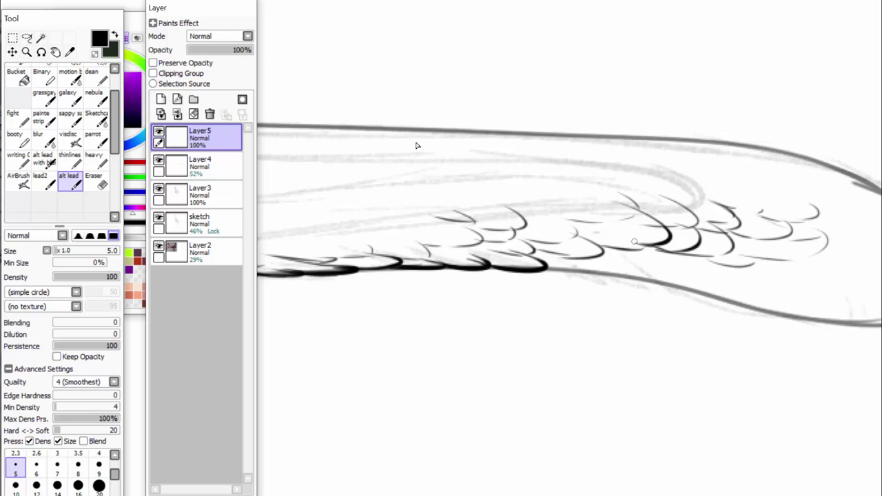
Extend the bold curved feather line in the middle of the tail and add thin feather arcs beside it.
{"action": "left_click_drag", "start_coordinate": [629, 206], "coordinate": [671, 241]}
{"action": "mouse_move", "coordinate": [626, 206]}
{"action": "left_mouse_down"}
{"action": "mouse_move", "coordinate": [593, 199]}
{"action": "mouse_move", "coordinate": [636, 187]}
{"action": "mouse_move", "coordinate": [681, 197]}
{"action": "mouse_move", "coordinate": [675, 185]}
{"action": "left_mouse_up"}
{"action": "left_click_drag", "start_coordinate": [678, 202], "coordinate": [739, 212]}
{"action": "left_click_drag", "start_coordinate": [736, 176], "coordinate": [751, 205]}
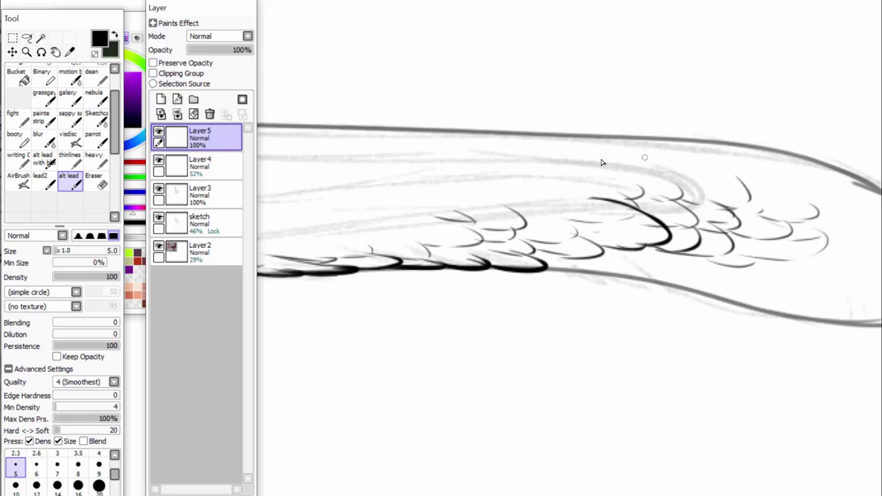
Draw thin overlapping feather arcs from the bold curved line back along the tail's upper middle toward the body.
{"action": "left_click_drag", "start_coordinate": [607, 196], "coordinate": [510, 203]}
{"action": "mouse_move", "coordinate": [603, 199]}
{"action": "left_mouse_down"}
{"action": "mouse_move", "coordinate": [565, 180]}
{"action": "mouse_move", "coordinate": [636, 197]}
{"action": "left_mouse_up"}
{"action": "mouse_move", "coordinate": [507, 199]}
{"action": "left_mouse_down"}
{"action": "mouse_move", "coordinate": [469, 203]}
{"action": "mouse_move", "coordinate": [498, 179]}
{"action": "left_mouse_up"}
{"action": "mouse_move", "coordinate": [527, 191]}
{"action": "left_mouse_down"}
{"action": "mouse_move", "coordinate": [538, 182]}
{"action": "mouse_move", "coordinate": [527, 177]}
{"action": "left_mouse_up"}
{"action": "mouse_move", "coordinate": [433, 206]}
{"action": "left_mouse_down"}
{"action": "mouse_move", "coordinate": [450, 207]}
{"action": "mouse_move", "coordinate": [438, 200]}
{"action": "mouse_move", "coordinate": [447, 190]}
{"action": "mouse_move", "coordinate": [469, 190]}
{"action": "left_mouse_up"}
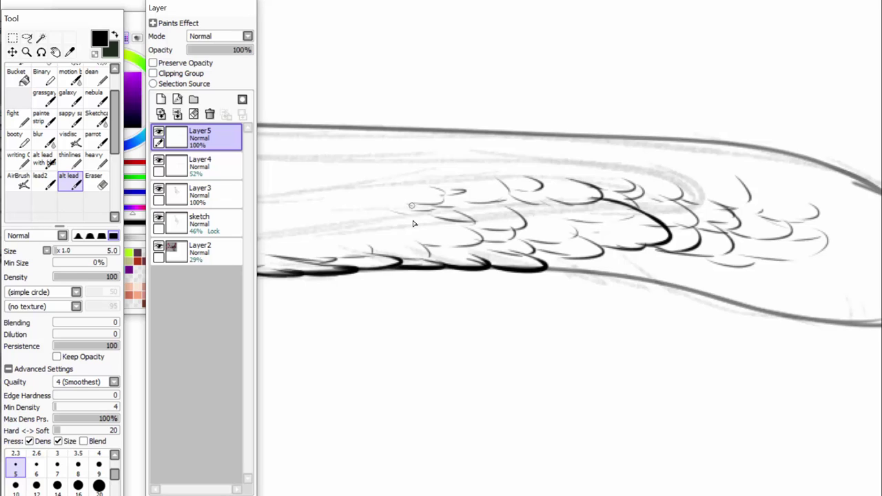
{"action": "mouse_move", "coordinate": [411, 206]}
{"action": "left_mouse_down"}
{"action": "mouse_move", "coordinate": [368, 215]}
{"action": "mouse_move", "coordinate": [338, 209]}
{"action": "mouse_move", "coordinate": [397, 199]}
{"action": "mouse_move", "coordinate": [435, 169]}
{"action": "mouse_move", "coordinate": [463, 182]}
{"action": "mouse_move", "coordinate": [496, 167]}
{"action": "mouse_move", "coordinate": [498, 177]}
{"action": "mouse_move", "coordinate": [510, 162]}
{"action": "mouse_move", "coordinate": [572, 182]}
{"action": "left_mouse_up"}
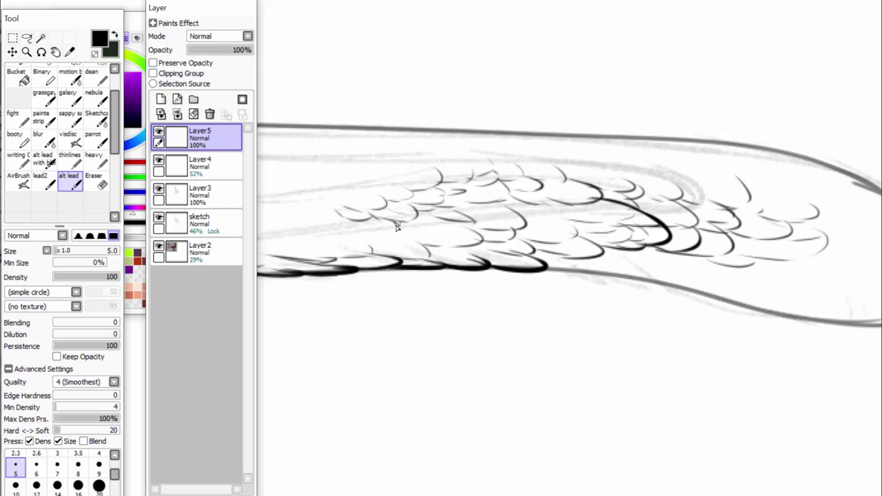
{"action": "mouse_move", "coordinate": [399, 222]}
{"action": "left_mouse_down"}
{"action": "mouse_move", "coordinate": [370, 239]}
{"action": "mouse_move", "coordinate": [320, 236]}
{"action": "left_mouse_up"}
{"action": "left_click_drag", "start_coordinate": [337, 207], "coordinate": [321, 215]}
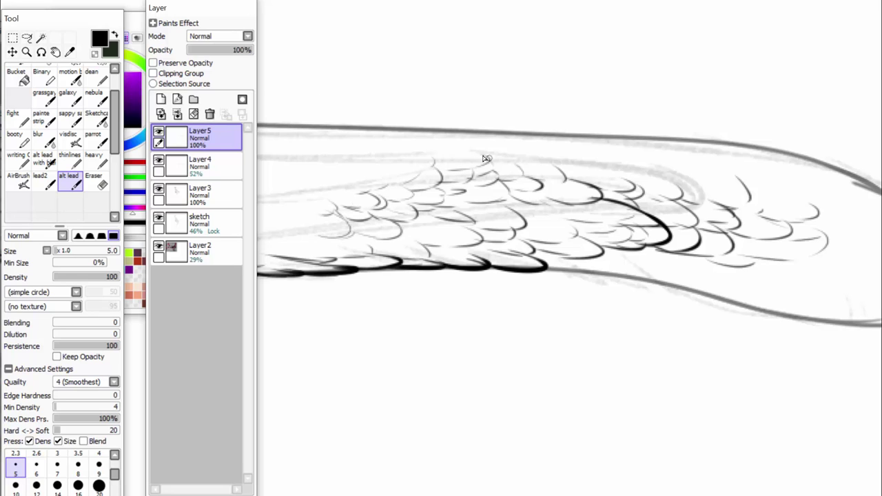
{"action": "left_click_drag", "start_coordinate": [515, 160], "coordinate": [476, 153]}
Ink bold overlapping feathers along the tail's lower edge where it widens, with thinner feather arcs just above them.
{"action": "mouse_move", "coordinate": [548, 255]}
{"action": "left_mouse_down"}
{"action": "mouse_move", "coordinate": [580, 274]}
{"action": "mouse_move", "coordinate": [615, 279]}
{"action": "mouse_move", "coordinate": [642, 255]}
{"action": "mouse_move", "coordinate": [679, 258]}
{"action": "mouse_move", "coordinate": [665, 251]}
{"action": "left_mouse_up"}
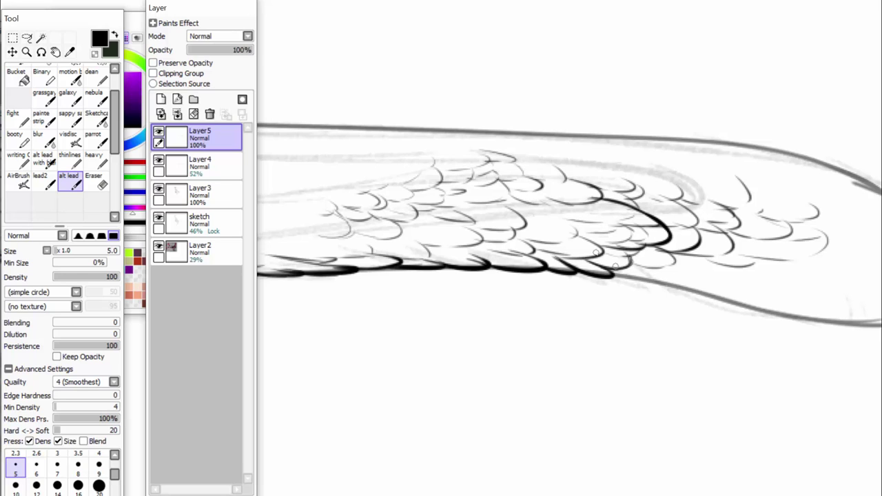
{"action": "left_click_drag", "start_coordinate": [612, 276], "coordinate": [655, 283]}
{"action": "mouse_move", "coordinate": [637, 264]}
{"action": "left_mouse_down"}
{"action": "mouse_move", "coordinate": [655, 279]}
{"action": "mouse_move", "coordinate": [700, 289]}
{"action": "left_mouse_up"}
{"action": "mouse_move", "coordinate": [703, 288]}
{"action": "left_mouse_down"}
{"action": "mouse_move", "coordinate": [718, 271]}
{"action": "mouse_move", "coordinate": [701, 256]}
{"action": "mouse_move", "coordinate": [757, 272]}
{"action": "mouse_move", "coordinate": [752, 265]}
{"action": "left_mouse_up"}
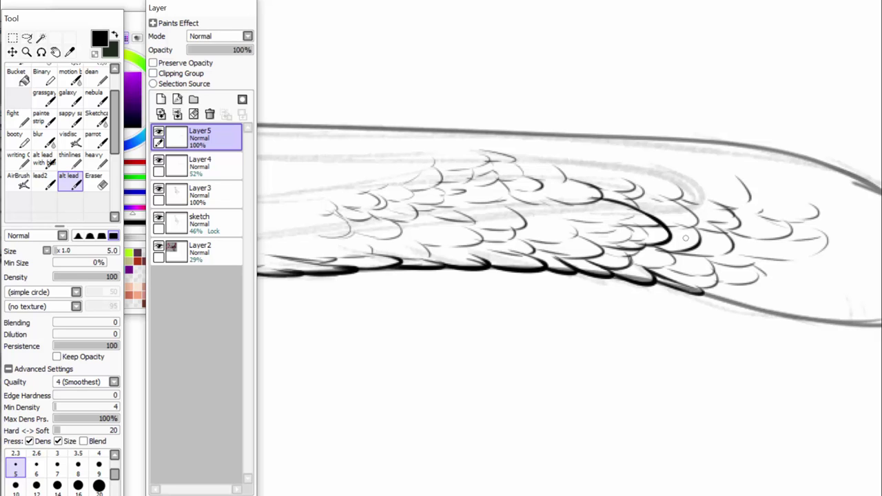
{"action": "left_click_drag", "start_coordinate": [686, 239], "coordinate": [734, 238]}
{"action": "left_click_drag", "start_coordinate": [560, 495], "coordinate": [507, 495]}
{"action": "left_click_drag", "start_coordinate": [678, 267], "coordinate": [717, 264]}
{"action": "mouse_move", "coordinate": [610, 239]}
{"action": "left_mouse_down"}
{"action": "mouse_move", "coordinate": [647, 233]}
{"action": "mouse_move", "coordinate": [654, 206]}
{"action": "left_mouse_up"}
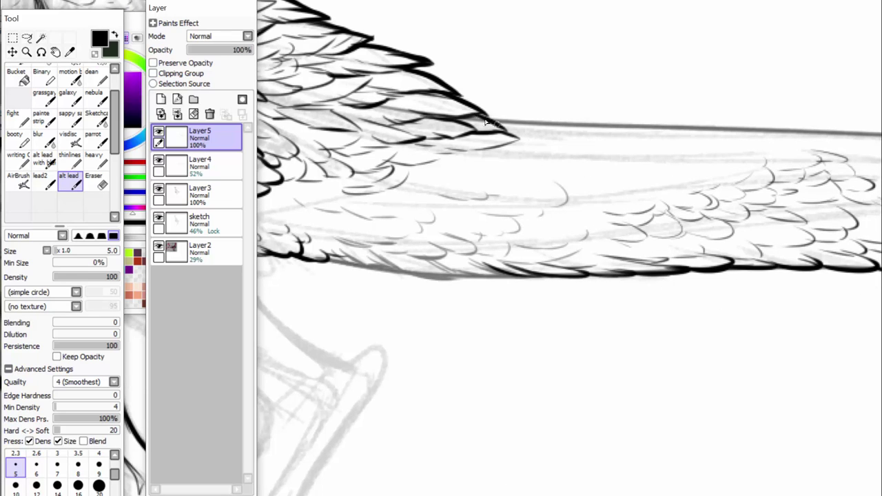
Continue the bold overlapping feathers along the tail's lower edge toward the rounded tip.
{"action": "mouse_move", "coordinate": [490, 120]}
{"action": "left_mouse_down"}
{"action": "mouse_move", "coordinate": [545, 127]}
{"action": "mouse_move", "coordinate": [526, 124]}
{"action": "left_mouse_up"}
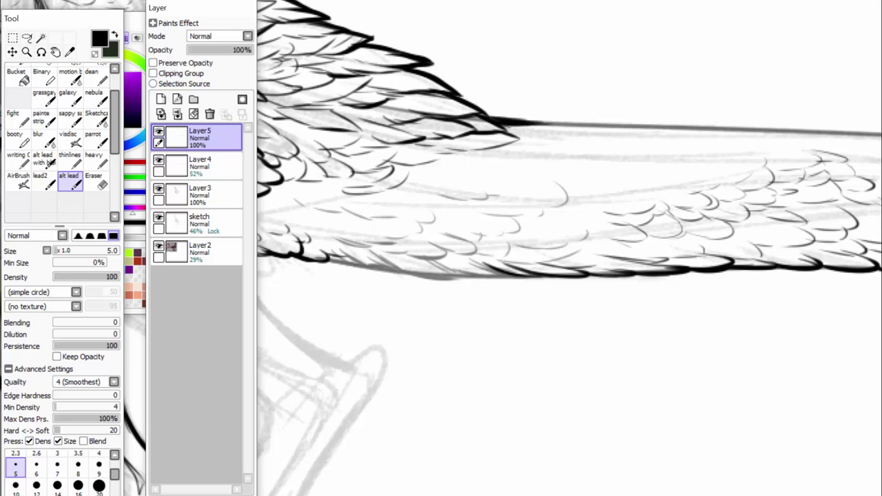
{"action": "key", "text": "ctrl+z"}
{"action": "left_click_drag", "start_coordinate": [492, 192], "coordinate": [550, 183]}
{"action": "left_click_drag", "start_coordinate": [619, 493], "coordinate": [659, 490]}
{"action": "mouse_move", "coordinate": [296, 293]}
{"action": "left_mouse_down"}
{"action": "mouse_move", "coordinate": [377, 311]}
{"action": "mouse_move", "coordinate": [325, 288]}
{"action": "mouse_move", "coordinate": [384, 296]}
{"action": "mouse_move", "coordinate": [355, 279]}
{"action": "mouse_move", "coordinate": [364, 283]}
{"action": "mouse_move", "coordinate": [367, 266]}
{"action": "mouse_move", "coordinate": [372, 289]}
{"action": "mouse_move", "coordinate": [408, 304]}
{"action": "left_mouse_up"}
{"action": "left_click_drag", "start_coordinate": [379, 273], "coordinate": [421, 295]}
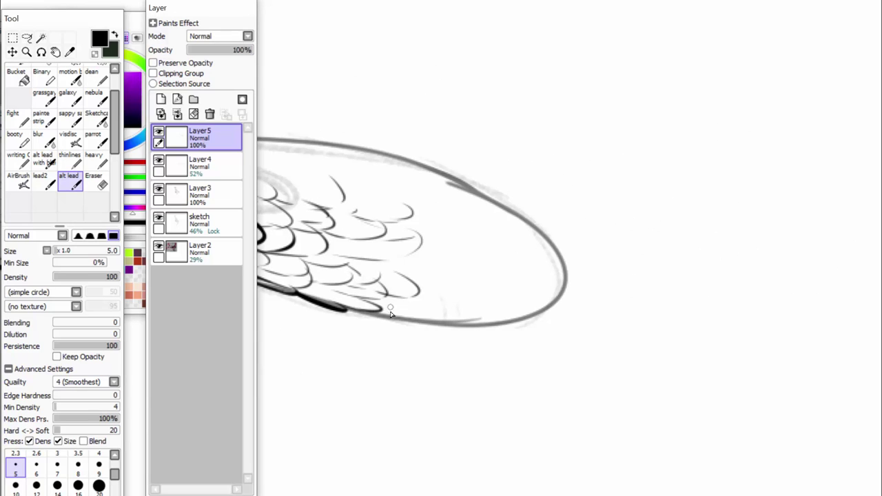
{"action": "mouse_move", "coordinate": [343, 308]}
{"action": "left_mouse_down"}
{"action": "mouse_move", "coordinate": [373, 310]}
{"action": "mouse_move", "coordinate": [353, 295]}
{"action": "mouse_move", "coordinate": [362, 310]}
{"action": "mouse_move", "coordinate": [346, 310]}
{"action": "mouse_move", "coordinate": [409, 331]}
{"action": "mouse_move", "coordinate": [404, 316]}
{"action": "mouse_move", "coordinate": [430, 319]}
{"action": "left_mouse_up"}
{"action": "mouse_move", "coordinate": [384, 300]}
{"action": "left_mouse_down"}
{"action": "mouse_move", "coordinate": [425, 312]}
{"action": "mouse_move", "coordinate": [439, 338]}
{"action": "mouse_move", "coordinate": [456, 338]}
{"action": "mouse_move", "coordinate": [458, 323]}
{"action": "left_mouse_up"}
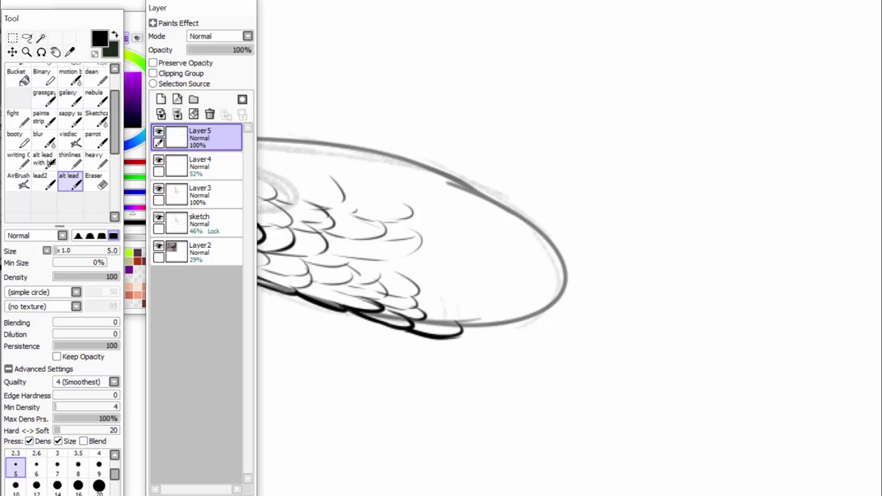
Switch to File Explorer and open the Maniraptora cladogram from the basic bird anatomy folder inside arks.
{"action": "key", "text": "super"}
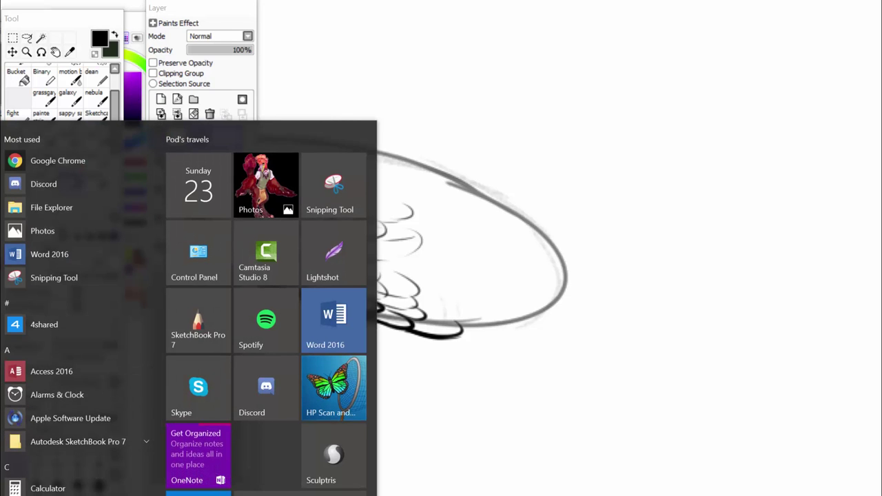
{"action": "key", "text": "super"}
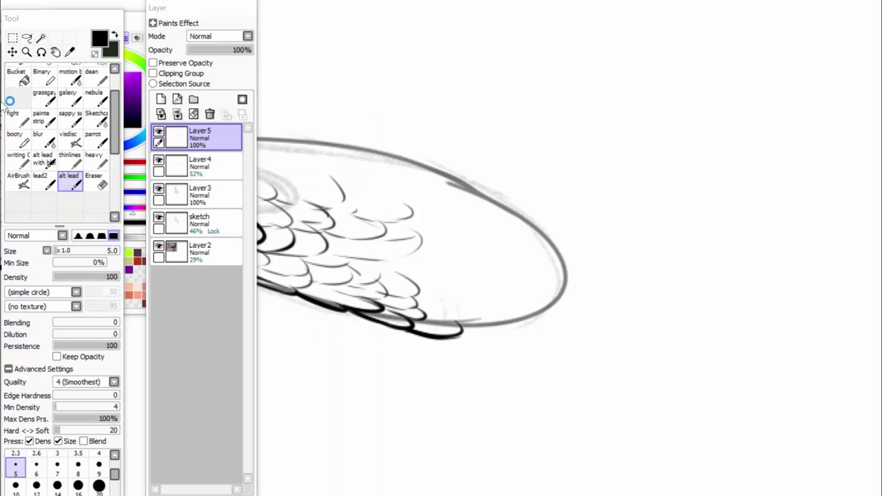
{"action": "key", "text": "super+e"}
{"action": "left_click", "coordinate": [15, 210]}
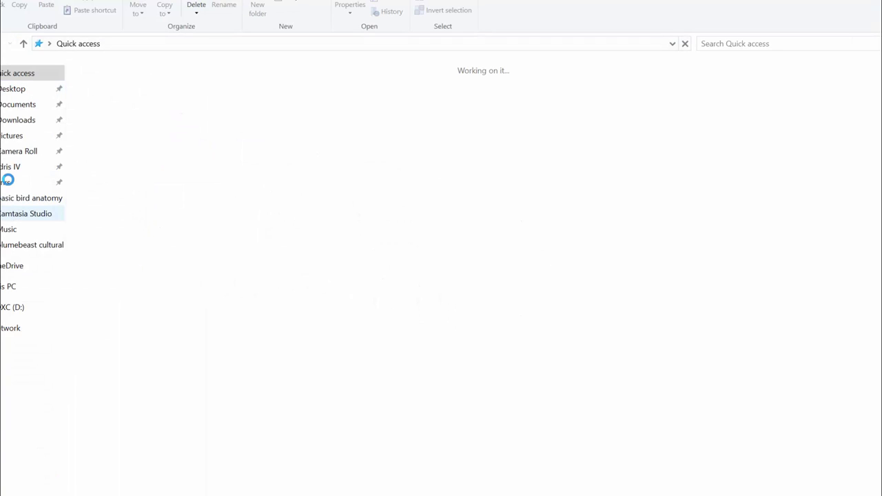
{"action": "left_click", "coordinate": [7, 182]}
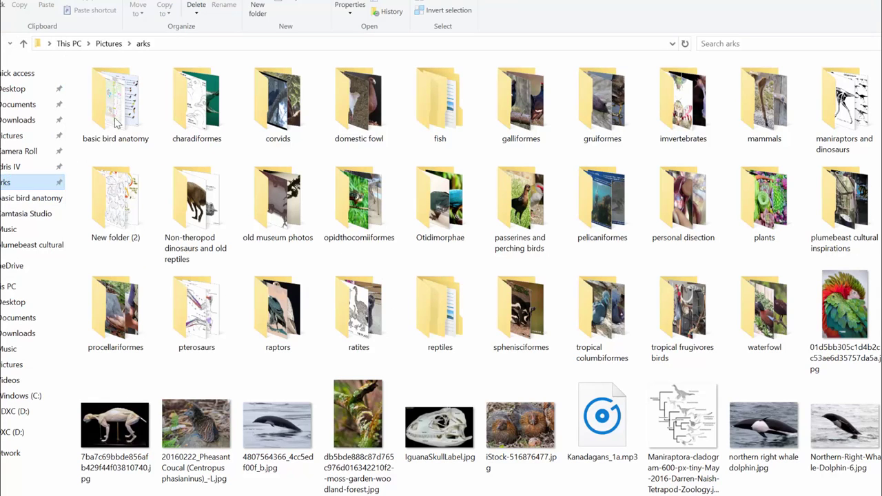
{"action": "double_click", "coordinate": [119, 122]}
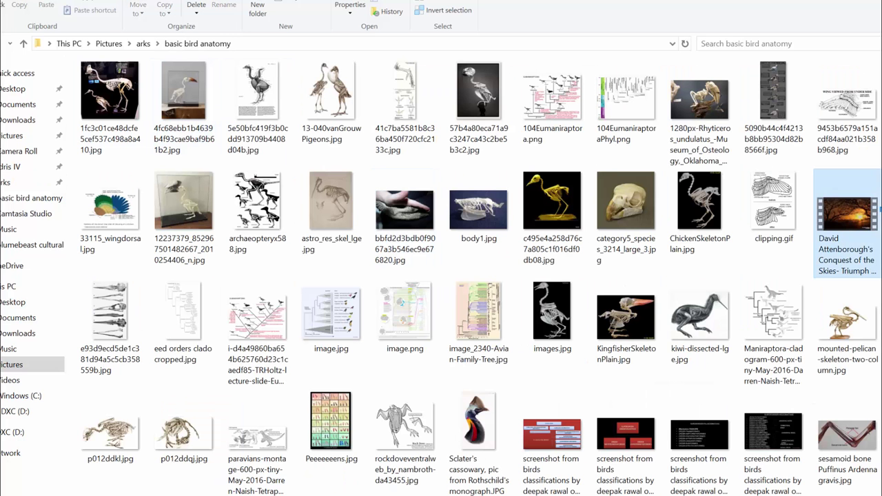
{"action": "double_click", "coordinate": [848, 218]}
{"action": "scroll", "coordinate": [441, 276], "scroll_direction": "down", "scroll_amount": 2}
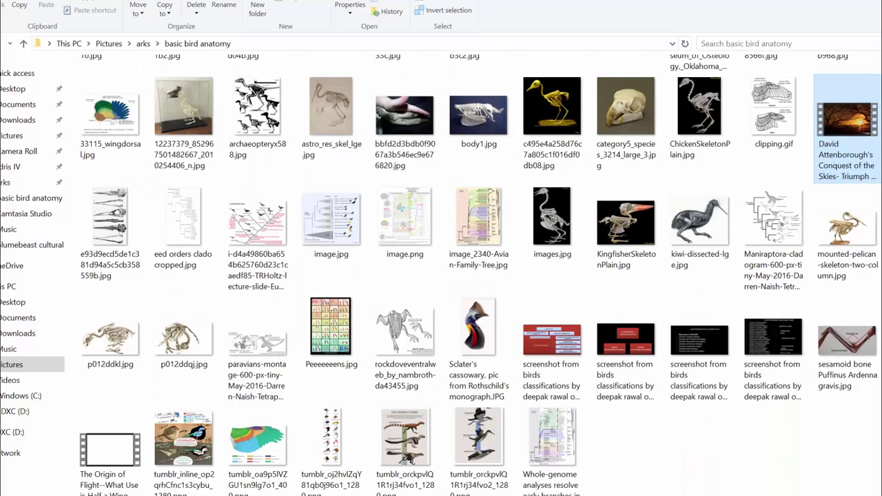
{"action": "double_click", "coordinate": [782, 224]}
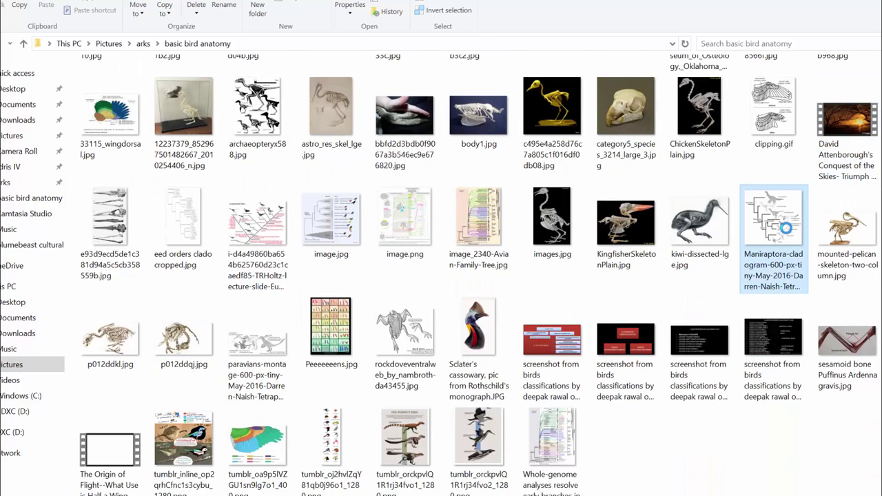
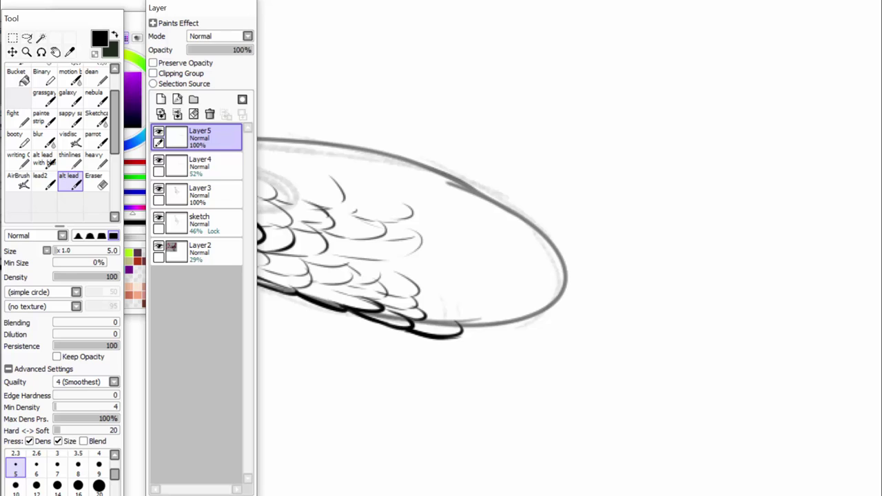
Draw overlapping feathers at the lower part of the tail tip with the visdisc brush at size 4.
{"action": "left_click", "coordinate": [69, 138]}
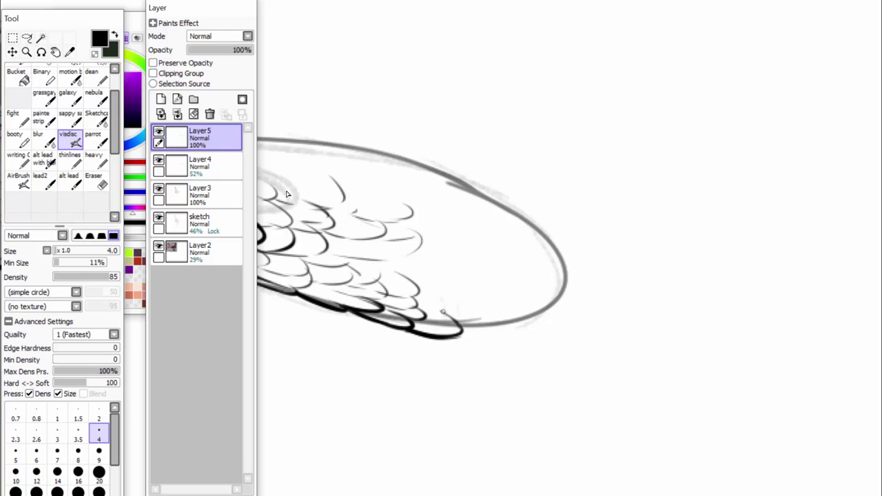
{"action": "mouse_move", "coordinate": [438, 310]}
{"action": "left_mouse_down"}
{"action": "mouse_move", "coordinate": [467, 318]}
{"action": "mouse_move", "coordinate": [475, 302]}
{"action": "mouse_move", "coordinate": [458, 320]}
{"action": "left_mouse_up"}
{"action": "mouse_move", "coordinate": [443, 305]}
{"action": "left_mouse_down"}
{"action": "mouse_move", "coordinate": [469, 309]}
{"action": "mouse_move", "coordinate": [456, 328]}
{"action": "mouse_move", "coordinate": [489, 334]}
{"action": "left_mouse_up"}
{"action": "left_click_drag", "start_coordinate": [460, 324], "coordinate": [513, 330]}
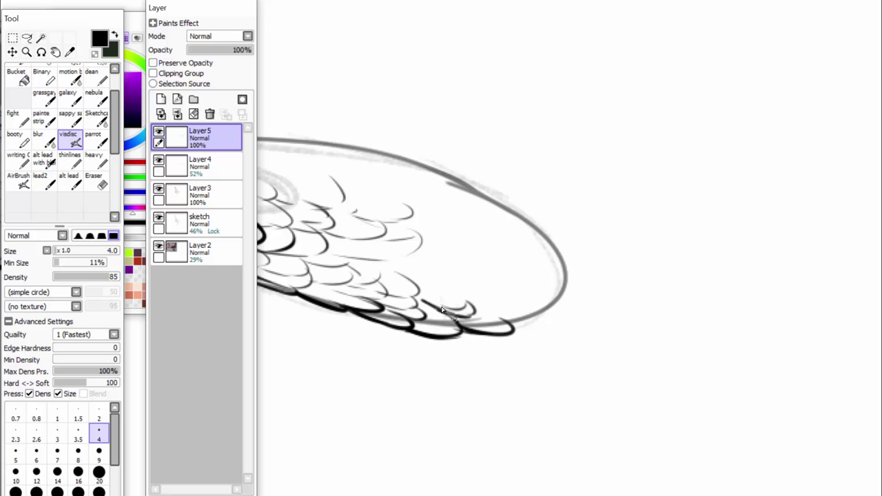
{"action": "mouse_move", "coordinate": [415, 297]}
{"action": "left_mouse_down"}
{"action": "mouse_move", "coordinate": [450, 297]}
{"action": "mouse_move", "coordinate": [466, 283]}
{"action": "left_mouse_up"}
{"action": "left_click_drag", "start_coordinate": [475, 317], "coordinate": [511, 319]}
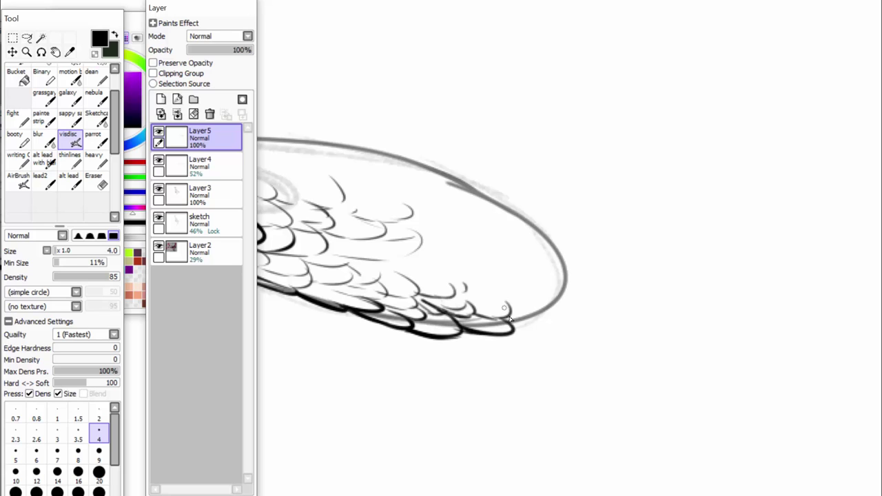
Outline the outer feathers around the tail tip with the alt lead brush at size 5.
{"action": "left_click", "coordinate": [70, 182]}
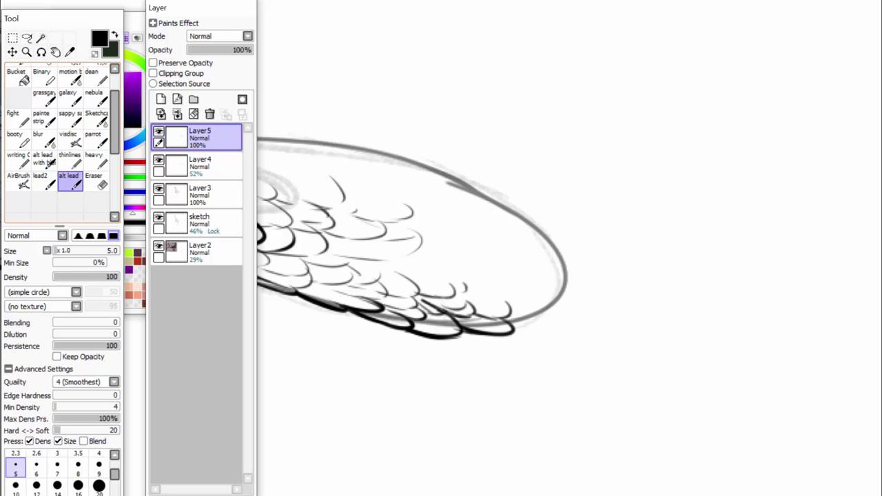
{"action": "mouse_move", "coordinate": [458, 333]}
{"action": "left_mouse_down"}
{"action": "mouse_move", "coordinate": [501, 344]}
{"action": "mouse_move", "coordinate": [489, 346]}
{"action": "mouse_move", "coordinate": [494, 338]}
{"action": "mouse_move", "coordinate": [557, 344]}
{"action": "mouse_move", "coordinate": [549, 331]}
{"action": "mouse_move", "coordinate": [573, 328]}
{"action": "mouse_move", "coordinate": [519, 293]}
{"action": "mouse_move", "coordinate": [548, 313]}
{"action": "left_mouse_up"}
{"action": "mouse_move", "coordinate": [560, 335]}
{"action": "left_mouse_down"}
{"action": "mouse_move", "coordinate": [583, 327]}
{"action": "mouse_move", "coordinate": [549, 299]}
{"action": "left_mouse_up"}
{"action": "left_click_drag", "start_coordinate": [540, 297], "coordinate": [571, 317]}
{"action": "left_click_drag", "start_coordinate": [509, 291], "coordinate": [533, 295]}
{"action": "mouse_move", "coordinate": [539, 281]}
{"action": "left_mouse_down"}
{"action": "mouse_move", "coordinate": [581, 316]}
{"action": "mouse_move", "coordinate": [593, 306]}
{"action": "mouse_move", "coordinate": [573, 306]}
{"action": "mouse_move", "coordinate": [585, 307]}
{"action": "mouse_move", "coordinate": [556, 282]}
{"action": "left_mouse_up"}
{"action": "left_click_drag", "start_coordinate": [536, 276], "coordinate": [550, 270]}
Fill the inside of the tail tip with thin curved feather strokes.
{"action": "mouse_move", "coordinate": [465, 275]}
{"action": "left_mouse_down"}
{"action": "mouse_move", "coordinate": [489, 275]}
{"action": "mouse_move", "coordinate": [517, 256]}
{"action": "left_mouse_up"}
{"action": "left_click_drag", "start_coordinate": [439, 256], "coordinate": [477, 251]}
{"action": "left_click_drag", "start_coordinate": [417, 290], "coordinate": [451, 287]}
{"action": "mouse_move", "coordinate": [449, 272]}
{"action": "left_mouse_down"}
{"action": "mouse_move", "coordinate": [441, 280]}
{"action": "mouse_move", "coordinate": [422, 268]}
{"action": "left_mouse_up"}
{"action": "left_click_drag", "start_coordinate": [419, 268], "coordinate": [448, 259]}
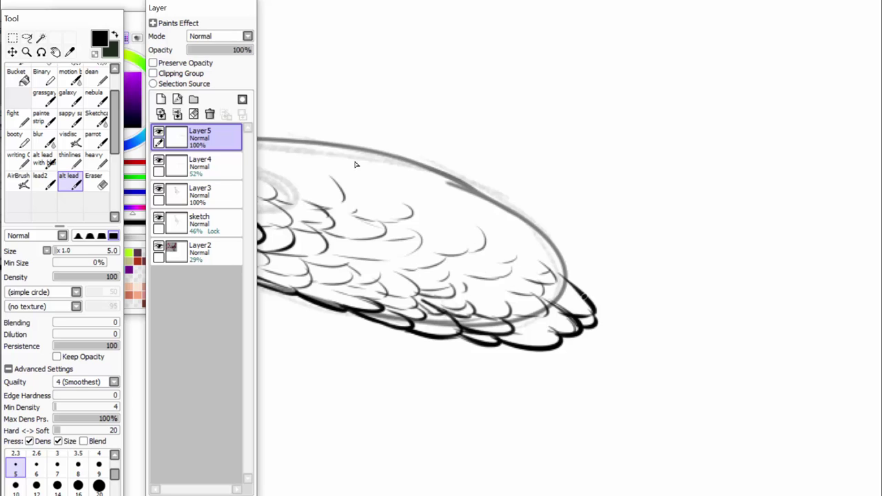
Ink bold pointed feathers stacked up the far end of the tail tip.
{"action": "left_click_drag", "start_coordinate": [555, 273], "coordinate": [597, 295]}
{"action": "left_click_drag", "start_coordinate": [550, 255], "coordinate": [587, 283]}
{"action": "left_click_drag", "start_coordinate": [540, 244], "coordinate": [577, 271]}
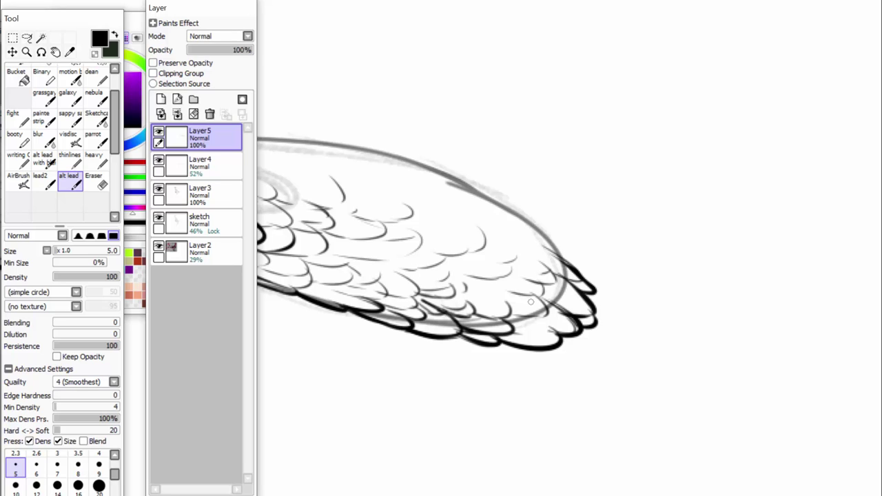
Add thin feather arcs across the upper inside of the tail's rounded end.
{"action": "mouse_move", "coordinate": [641, 494]}
{"action": "left_mouse_down"}
{"action": "mouse_move", "coordinate": [581, 494]}
{"action": "mouse_move", "coordinate": [605, 495]}
{"action": "left_mouse_up"}
{"action": "mouse_move", "coordinate": [549, 191]}
{"action": "left_mouse_down"}
{"action": "mouse_move", "coordinate": [572, 196]}
{"action": "mouse_move", "coordinate": [599, 166]}
{"action": "left_mouse_up"}
{"action": "mouse_move", "coordinate": [581, 206]}
{"action": "left_mouse_down"}
{"action": "mouse_move", "coordinate": [602, 205]}
{"action": "mouse_move", "coordinate": [624, 186]}
{"action": "mouse_move", "coordinate": [667, 196]}
{"action": "left_mouse_up"}
{"action": "left_click_drag", "start_coordinate": [615, 216], "coordinate": [686, 203]}
{"action": "left_click_drag", "start_coordinate": [658, 242], "coordinate": [691, 213]}
{"action": "left_click_drag", "start_coordinate": [777, 259], "coordinate": [798, 278]}
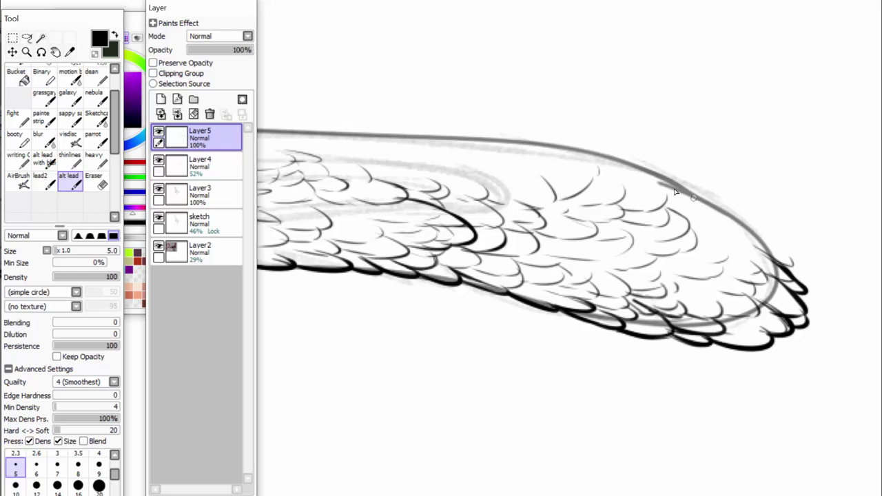
Ink a long bold feather along the tip's upper edge and connect it to the end feathers with smaller arcs.
{"action": "left_click_drag", "start_coordinate": [659, 182], "coordinate": [768, 236]}
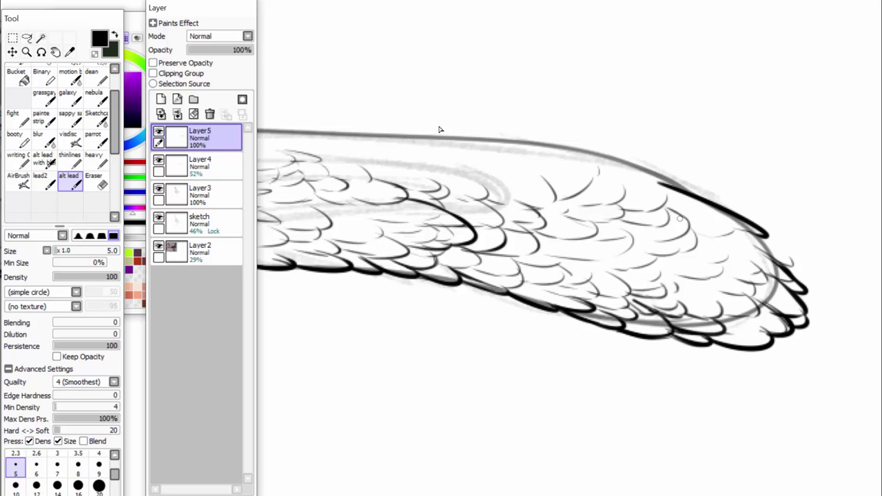
{"action": "left_click_drag", "start_coordinate": [685, 257], "coordinate": [758, 246]}
{"action": "mouse_move", "coordinate": [762, 236]}
{"action": "left_mouse_down"}
{"action": "mouse_move", "coordinate": [795, 264]}
{"action": "mouse_move", "coordinate": [774, 258]}
{"action": "left_mouse_up"}
{"action": "mouse_move", "coordinate": [757, 251]}
{"action": "left_mouse_down"}
{"action": "mouse_move", "coordinate": [764, 264]}
{"action": "mouse_move", "coordinate": [744, 272]}
{"action": "left_mouse_up"}
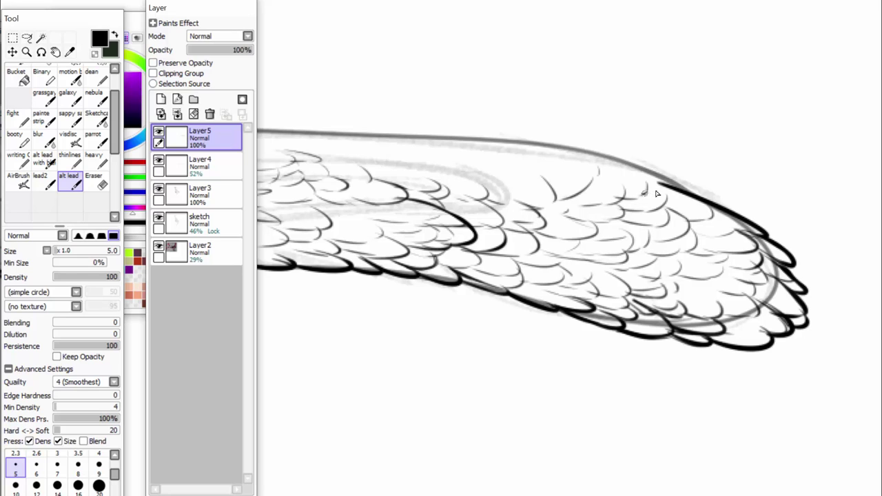
{"action": "left_click_drag", "start_coordinate": [644, 170], "coordinate": [668, 177]}
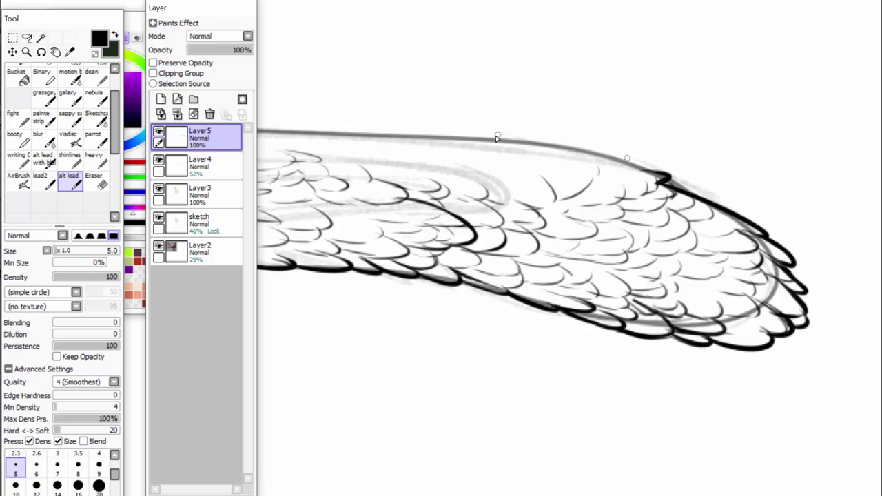
{"action": "left_click_drag", "start_coordinate": [665, 183], "coordinate": [648, 187]}
{"action": "key", "text": "ctrl+z"}
{"action": "key", "text": "ctrl+z"}
Darken the tail's sloping upper edge before the long feather and add a small feather arc beneath it.
{"action": "left_click_drag", "start_coordinate": [685, 191], "coordinate": [606, 159]}
{"action": "left_click_drag", "start_coordinate": [651, 182], "coordinate": [625, 182]}
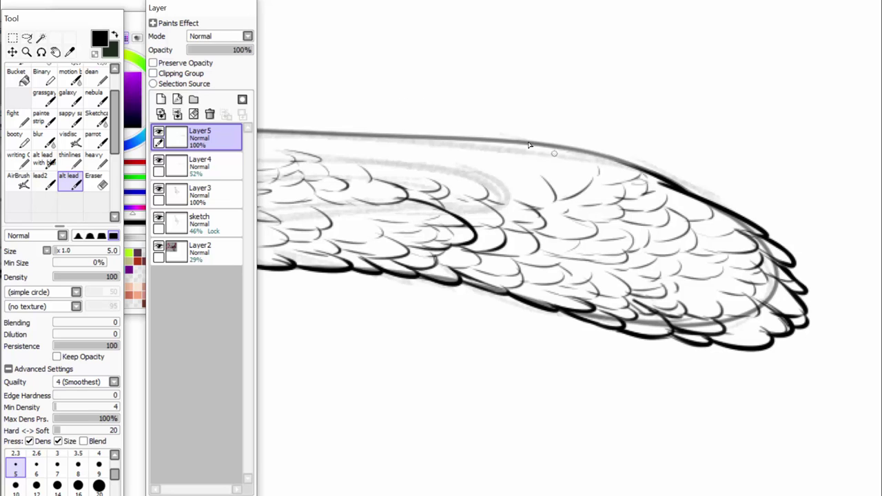
Lasso the old rough outline around the tail's lower edge and tip on Layer4 and clear it.
{"action": "scroll", "coordinate": [441, 248], "scroll_direction": "down", "scroll_amount": 3}
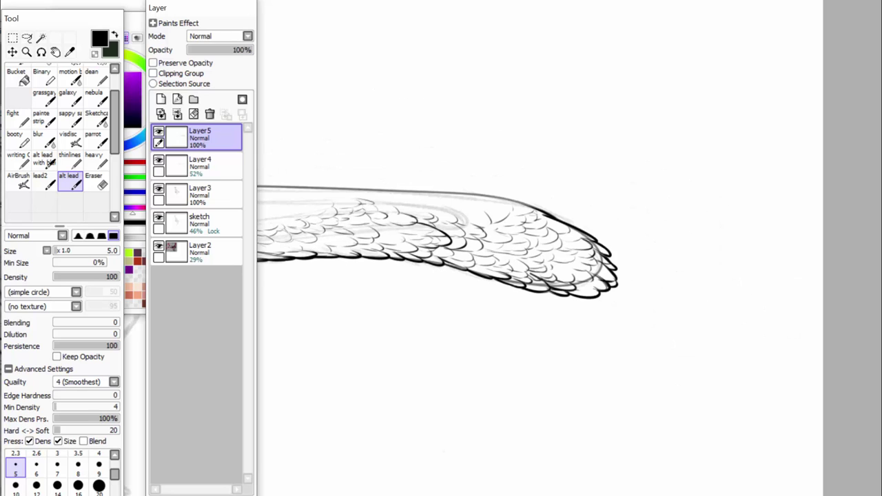
{"action": "left_click", "coordinate": [27, 38]}
{"action": "left_click", "coordinate": [207, 167]}
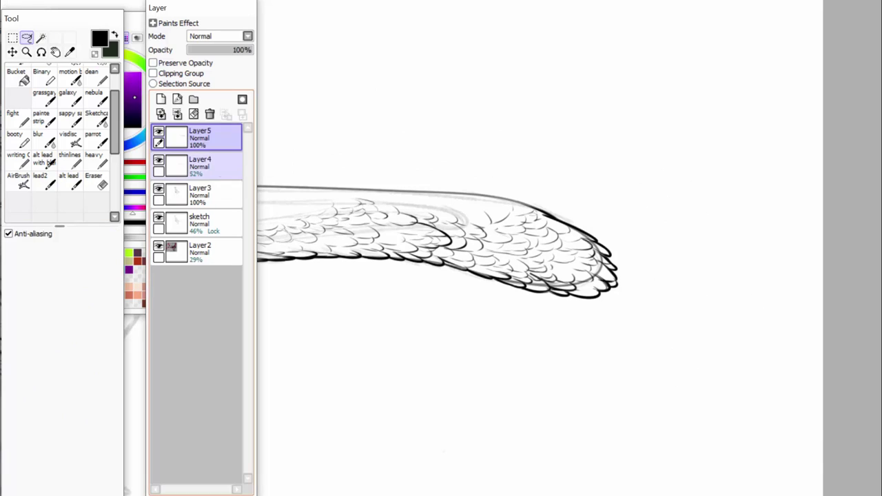
{"action": "mouse_move", "coordinate": [557, 355]}
{"action": "left_mouse_down"}
{"action": "mouse_move", "coordinate": [615, 360]}
{"action": "mouse_move", "coordinate": [575, 220]}
{"action": "mouse_move", "coordinate": [445, 205]}
{"action": "mouse_move", "coordinate": [391, 209]}
{"action": "left_mouse_up"}
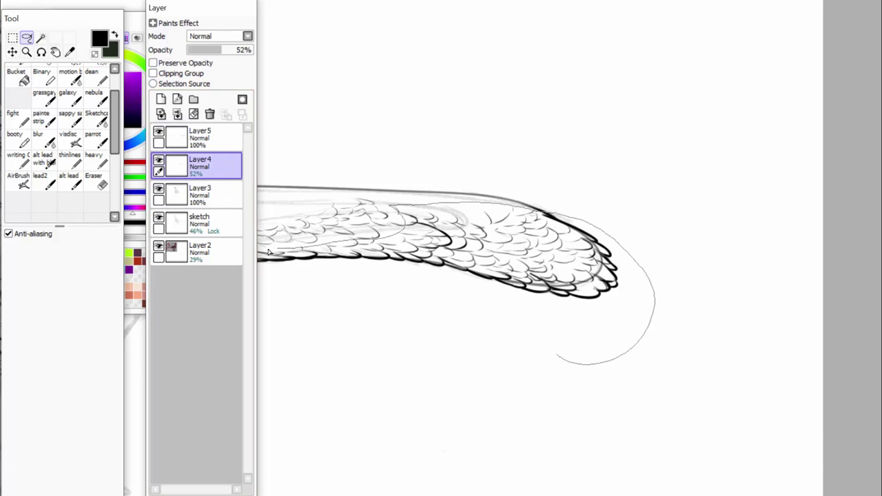
{"action": "mouse_move", "coordinate": [269, 252]}
{"action": "left_mouse_down"}
{"action": "mouse_move", "coordinate": [416, 337]}
{"action": "mouse_move", "coordinate": [491, 355]}
{"action": "left_mouse_up"}
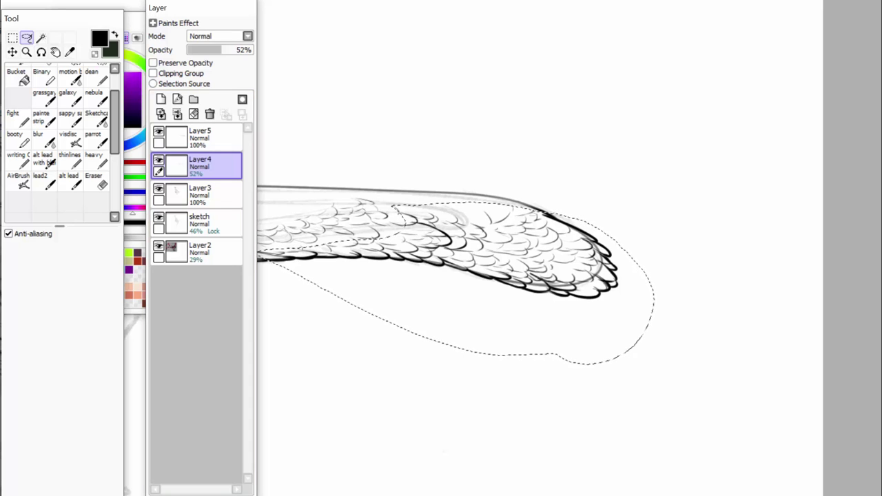
{"action": "left_click", "coordinate": [19, 1]}
{"action": "left_click", "coordinate": [27, 16]}
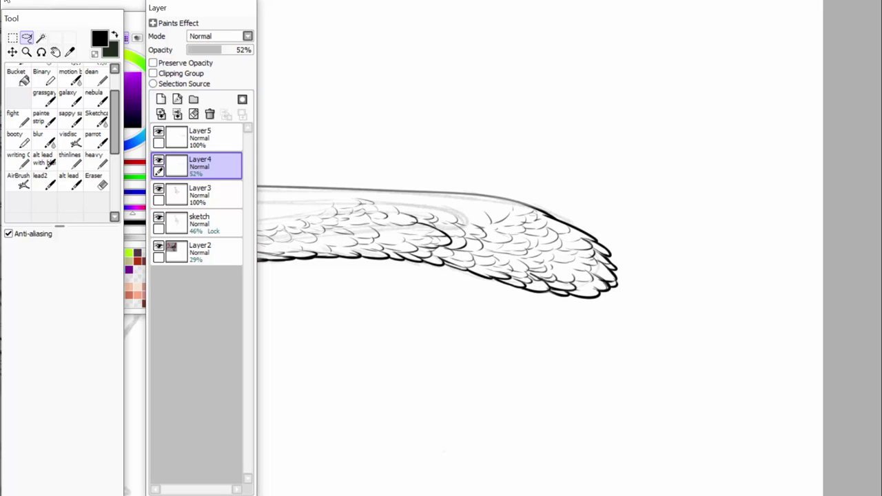
{"action": "left_click_drag", "start_coordinate": [488, 494], "coordinate": [461, 455]}
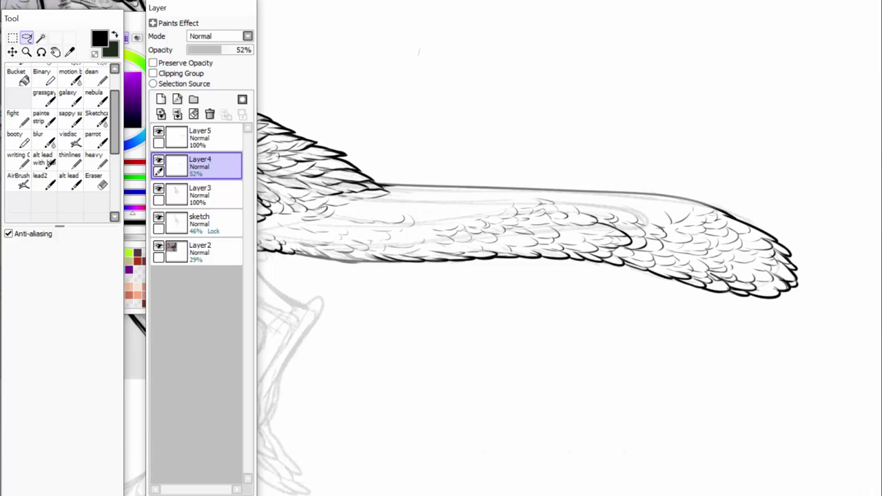
Lasso the leftover rough outline along the middle of the tail's lower edge on Layer4 and cut it away.
{"action": "scroll", "coordinate": [354, 184], "scroll_direction": "up", "scroll_amount": 2}
{"action": "mouse_move", "coordinate": [548, 299]}
{"action": "left_mouse_down"}
{"action": "mouse_move", "coordinate": [398, 264]}
{"action": "mouse_move", "coordinate": [414, 286]}
{"action": "left_mouse_up"}
{"action": "left_click", "coordinate": [13, 1]}
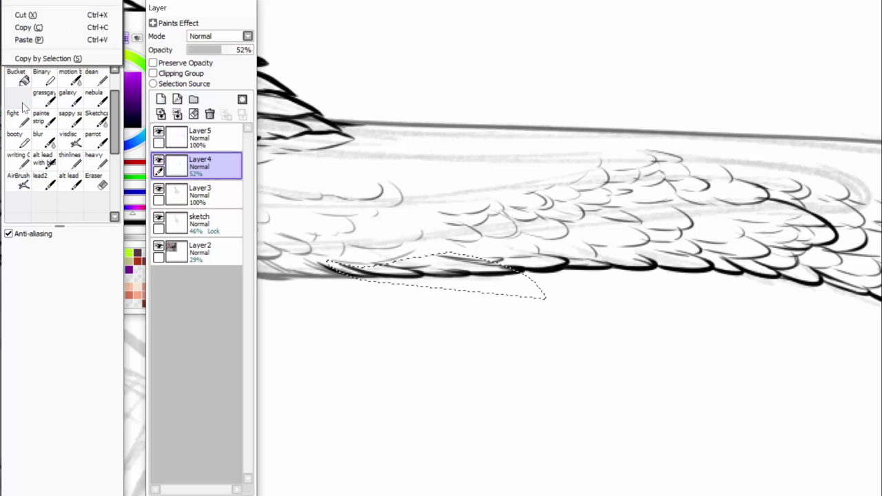
{"action": "left_click", "coordinate": [25, 14]}
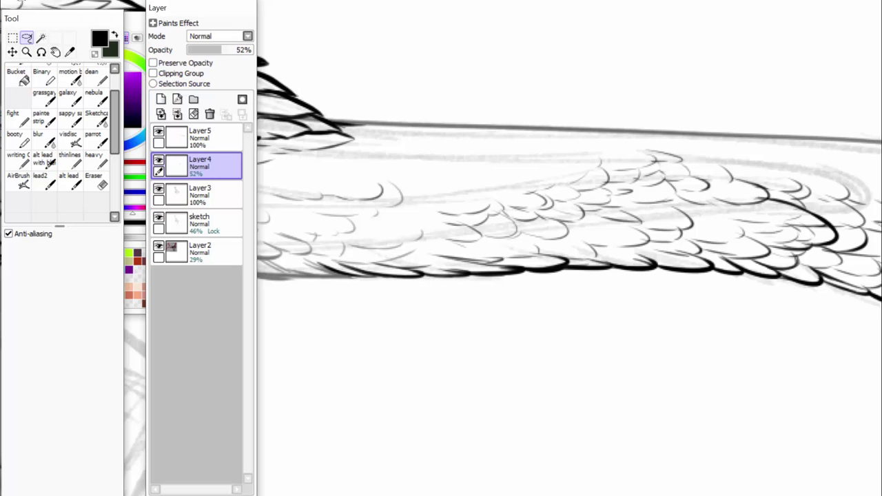
On Layer5, thicken the feathers along the tail's lower edge with the alt lead brush and extend them toward the body.
{"action": "left_click", "coordinate": [191, 140]}
{"action": "left_click", "coordinate": [193, 164]}
{"action": "left_click", "coordinate": [191, 140]}
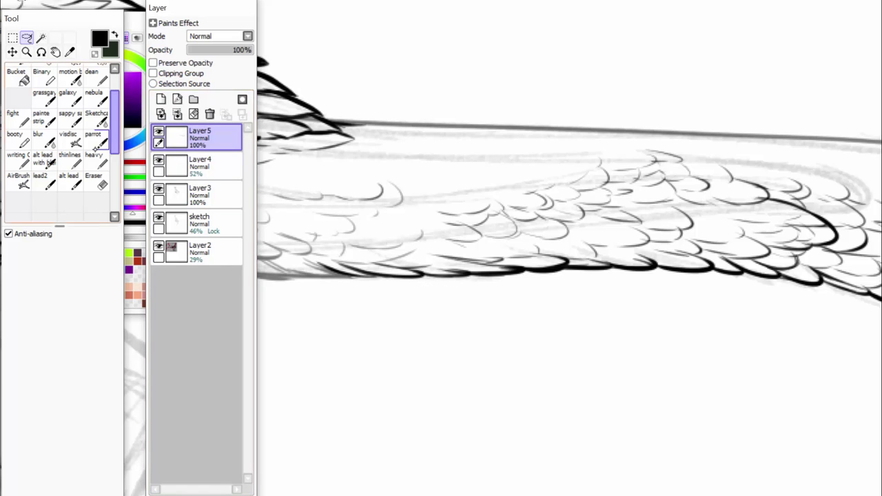
{"action": "left_click", "coordinate": [69, 181]}
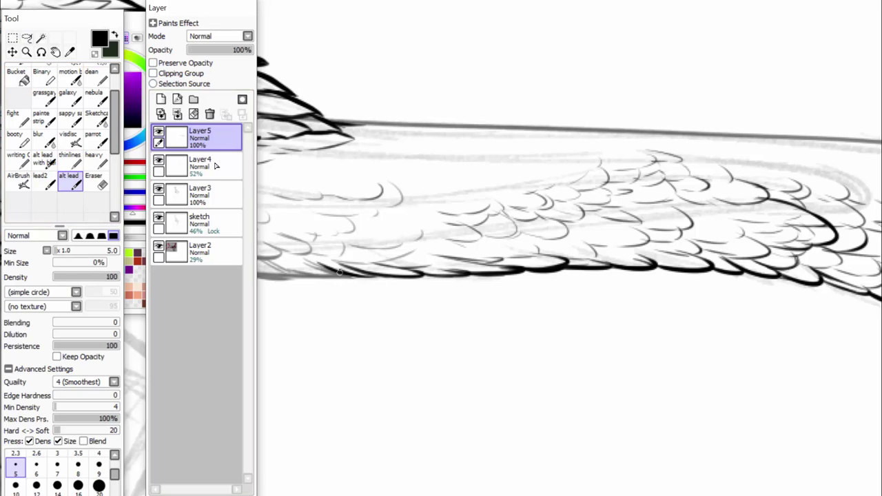
{"action": "mouse_move", "coordinate": [337, 273]}
{"action": "left_mouse_down"}
{"action": "mouse_move", "coordinate": [396, 279]}
{"action": "mouse_move", "coordinate": [543, 265]}
{"action": "left_mouse_up"}
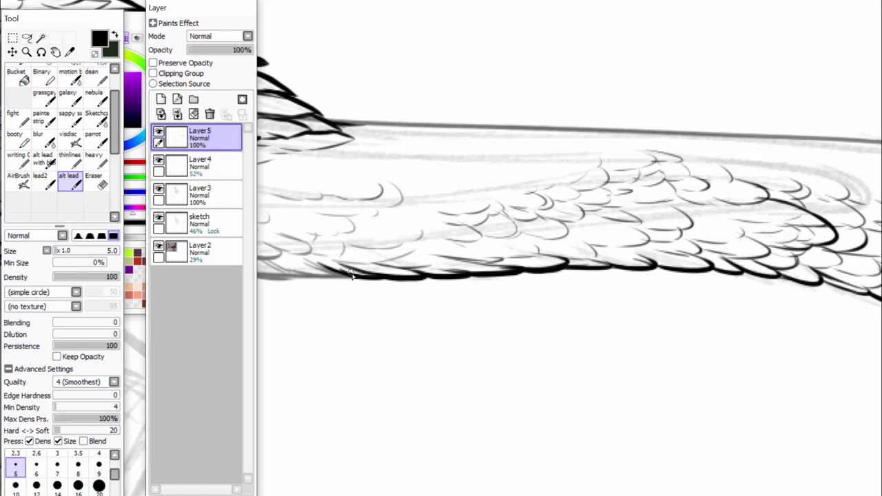
{"action": "mouse_move", "coordinate": [351, 278]}
{"action": "left_mouse_down"}
{"action": "mouse_move", "coordinate": [287, 262]}
{"action": "mouse_move", "coordinate": [320, 266]}
{"action": "left_mouse_up"}
{"action": "left_click_drag", "start_coordinate": [345, 261], "coordinate": [315, 256]}
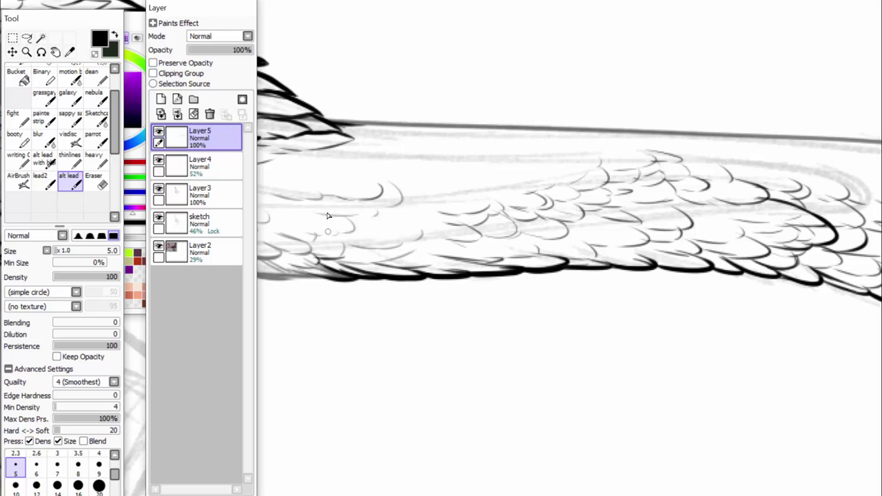
Add thin feather arcs inside the tail's middle and base, and ink bold feathers along the lower edge near the body.
{"action": "mouse_move", "coordinate": [422, 187]}
{"action": "left_mouse_down"}
{"action": "mouse_move", "coordinate": [512, 164]}
{"action": "mouse_move", "coordinate": [445, 195]}
{"action": "left_mouse_up"}
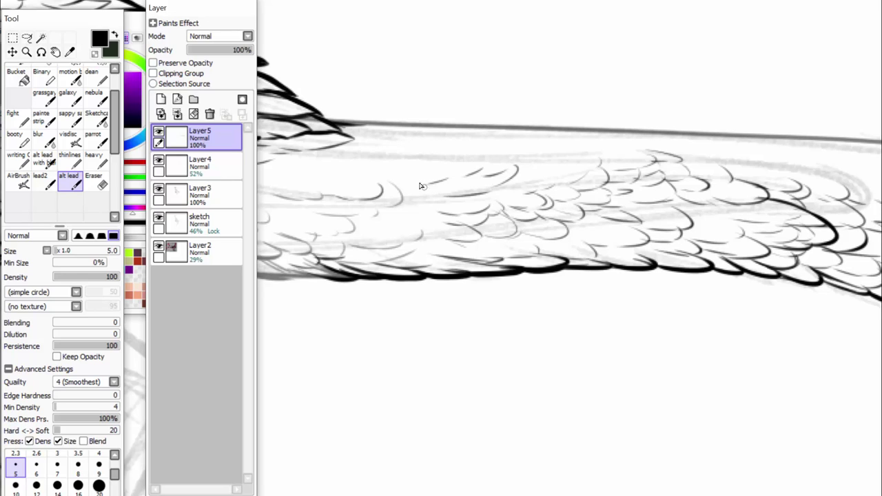
{"action": "mouse_move", "coordinate": [327, 317]}
{"action": "left_mouse_down"}
{"action": "mouse_move", "coordinate": [575, 278]}
{"action": "mouse_move", "coordinate": [511, 265]}
{"action": "mouse_move", "coordinate": [533, 268]}
{"action": "mouse_move", "coordinate": [520, 267]}
{"action": "mouse_move", "coordinate": [536, 278]}
{"action": "mouse_move", "coordinate": [508, 278]}
{"action": "mouse_move", "coordinate": [420, 253]}
{"action": "mouse_move", "coordinate": [409, 260]}
{"action": "mouse_move", "coordinate": [494, 271]}
{"action": "left_mouse_up"}
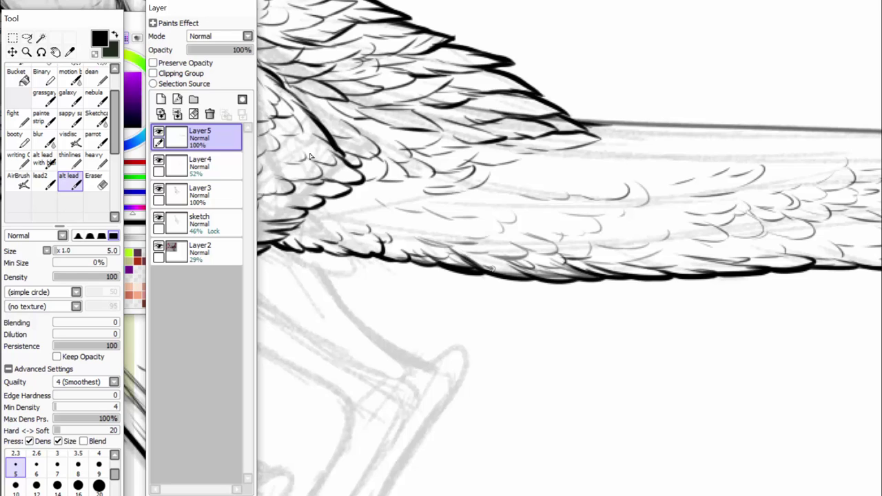
{"action": "left_click_drag", "start_coordinate": [385, 231], "coordinate": [424, 238]}
{"action": "left_click_drag", "start_coordinate": [364, 222], "coordinate": [466, 229]}
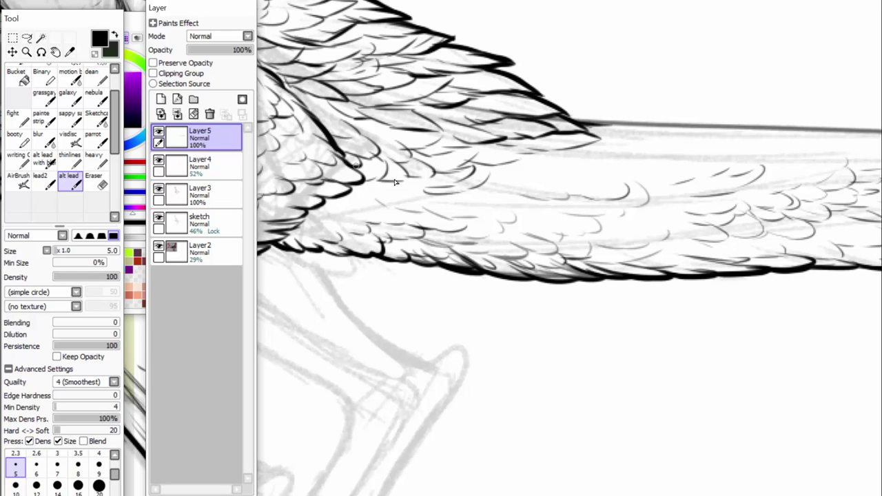
Lasso the old rough outline under the tail base's lower edge on Layer4 and cut it away.
{"action": "left_click", "coordinate": [198, 166]}
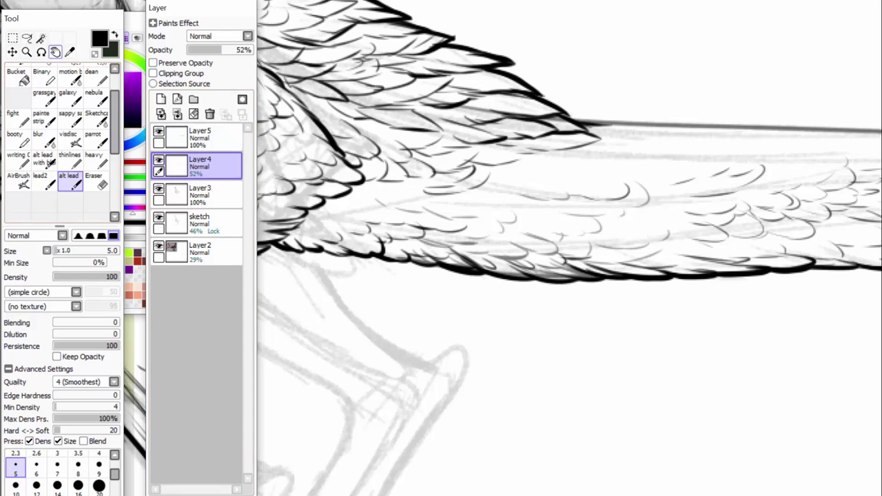
{"action": "left_click", "coordinate": [26, 38]}
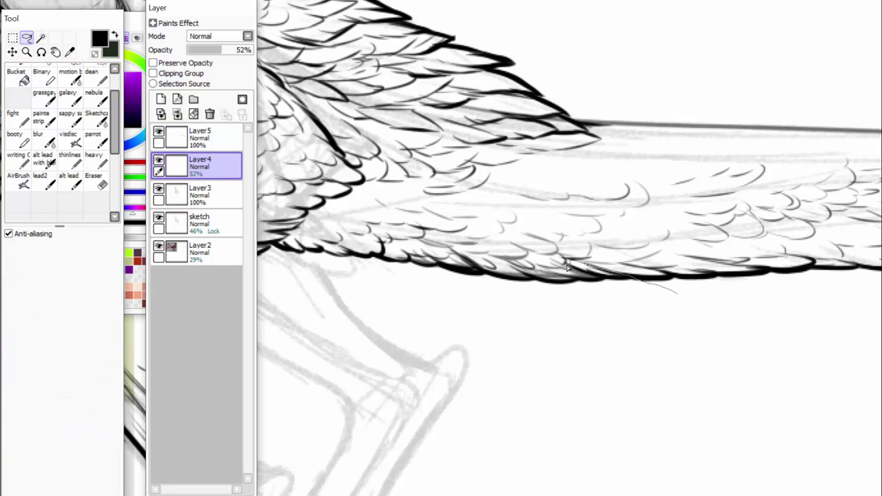
{"action": "mouse_move", "coordinate": [447, 255]}
{"action": "left_mouse_down"}
{"action": "mouse_move", "coordinate": [369, 297]}
{"action": "mouse_move", "coordinate": [646, 339]}
{"action": "left_mouse_up"}
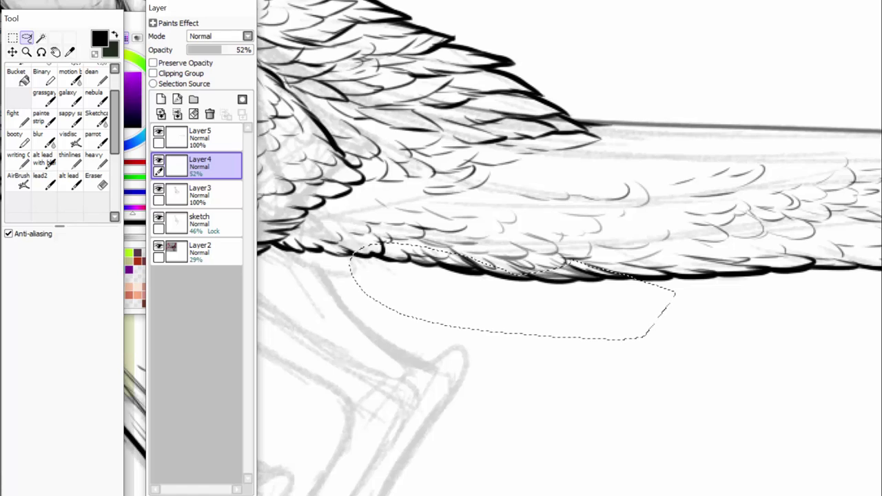
{"action": "left_click", "coordinate": [11, 0]}
{"action": "left_click", "coordinate": [25, 14]}
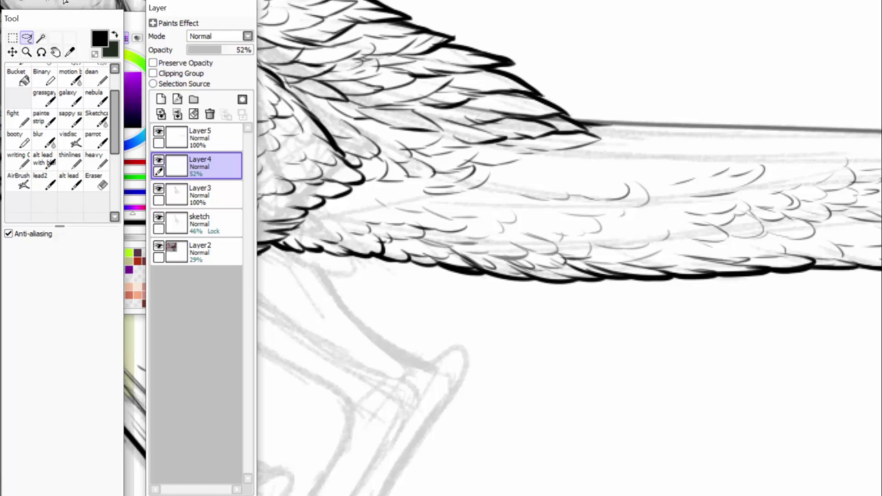
Raise Layer4's opacity to 100%, then lasso the area inside the rump feathers, clear it and deselect.
{"action": "left_click_drag", "start_coordinate": [221, 50], "coordinate": [353, 71]}
{"action": "left_click_drag", "start_coordinate": [229, 47], "coordinate": [352, 86]}
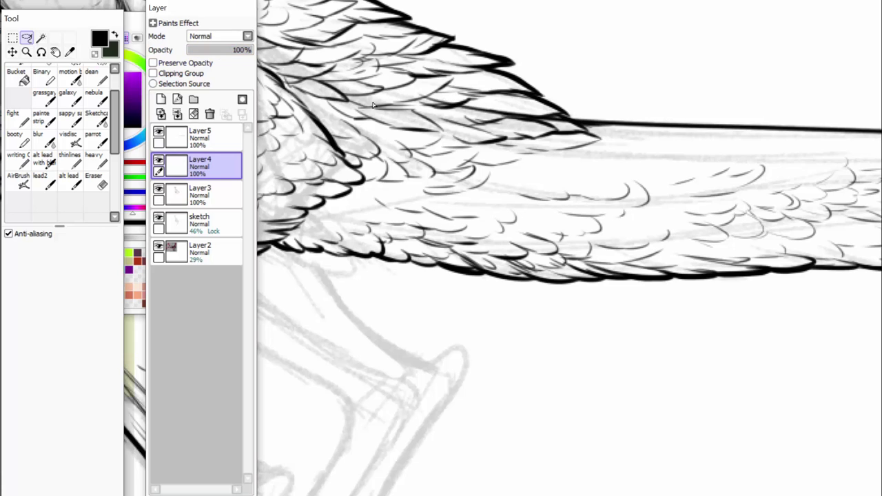
{"action": "mouse_move", "coordinate": [583, 136]}
{"action": "left_mouse_down"}
{"action": "mouse_move", "coordinate": [530, 96]}
{"action": "mouse_move", "coordinate": [355, 66]}
{"action": "mouse_move", "coordinate": [441, 176]}
{"action": "mouse_move", "coordinate": [583, 137]}
{"action": "left_mouse_up"}
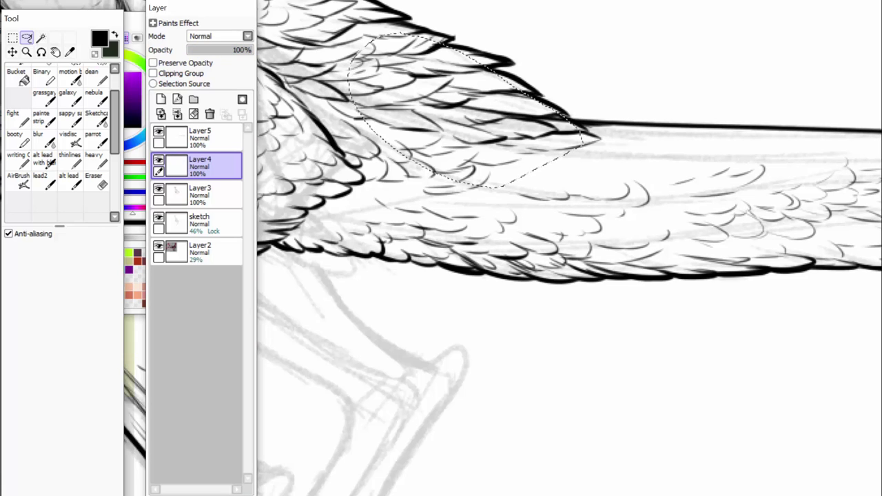
{"action": "key", "text": "alt+e"}
{"action": "left_click", "coordinate": [51, 15]}
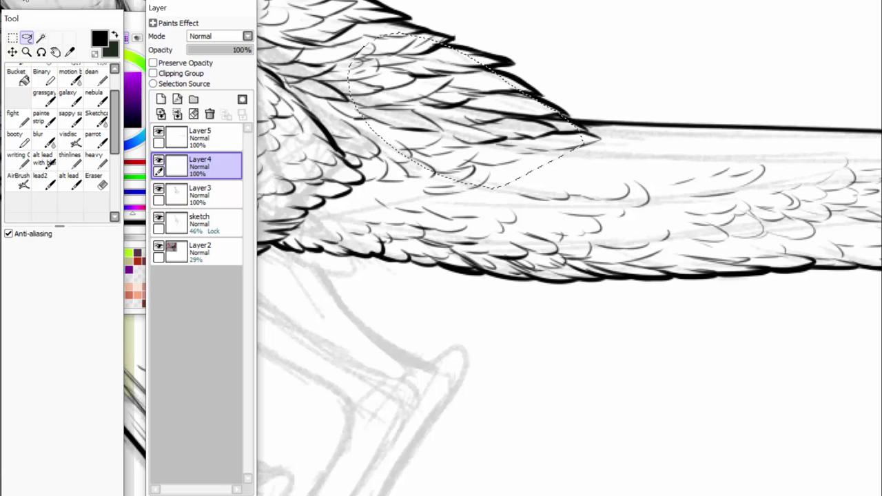
{"action": "key", "text": "ctrl+d"}
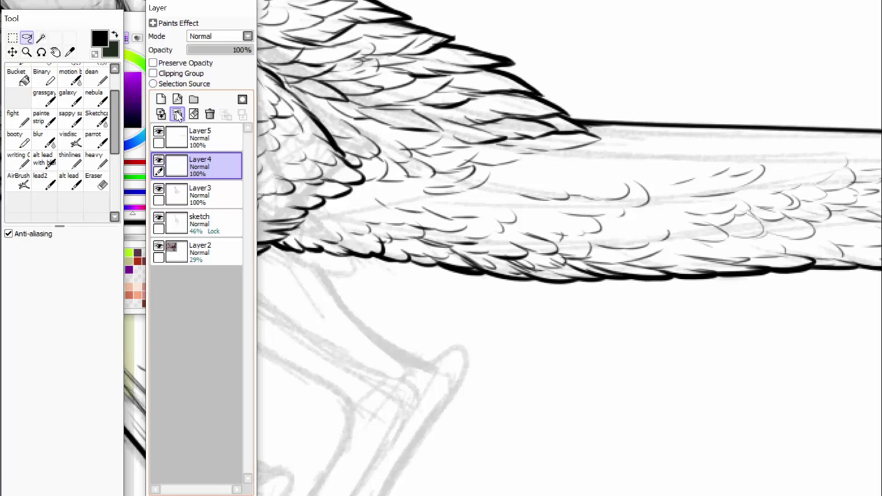
Merge Layer4 and Layer5 down into Layer3.
{"action": "left_click", "coordinate": [177, 113]}
{"action": "left_click", "coordinate": [206, 142]}
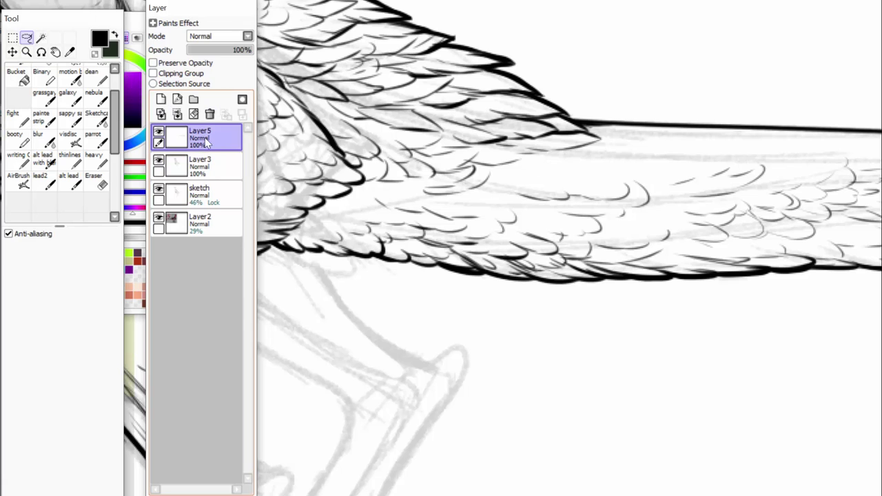
{"action": "left_click", "coordinate": [177, 114]}
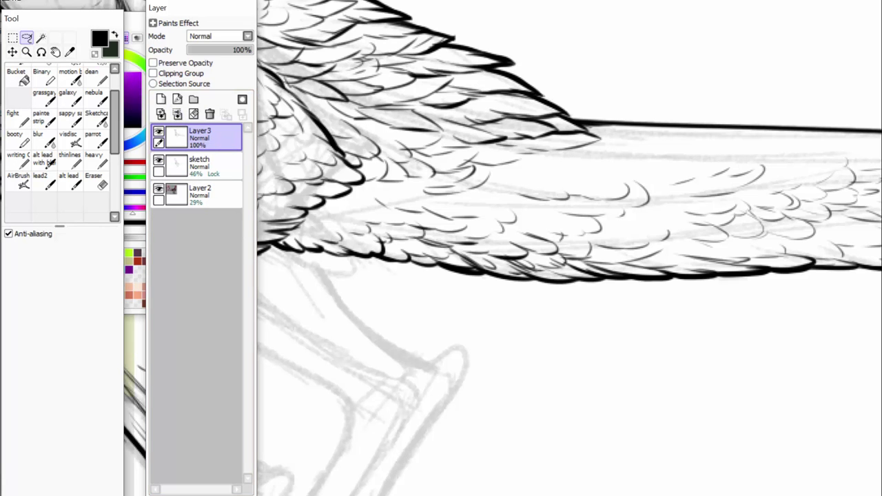
Lasso the stray speck in the blank area below the tail and remove it from Layer3.
{"action": "scroll", "coordinate": [428, 246], "scroll_direction": "down", "scroll_amount": 4}
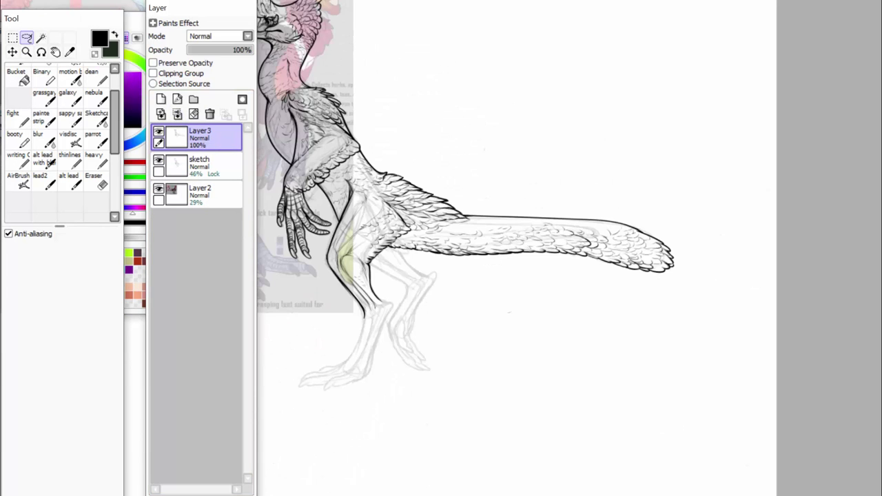
{"action": "left_click_drag", "start_coordinate": [493, 310], "coordinate": [514, 295]}
{"action": "left_click", "coordinate": [35, 0]}
{"action": "left_click", "coordinate": [42, 16]}
On a new layer, ink the far leg's bold rear contour and thin inner lines down to the ankle with the alt lead brush.
{"action": "left_click", "coordinate": [162, 99]}
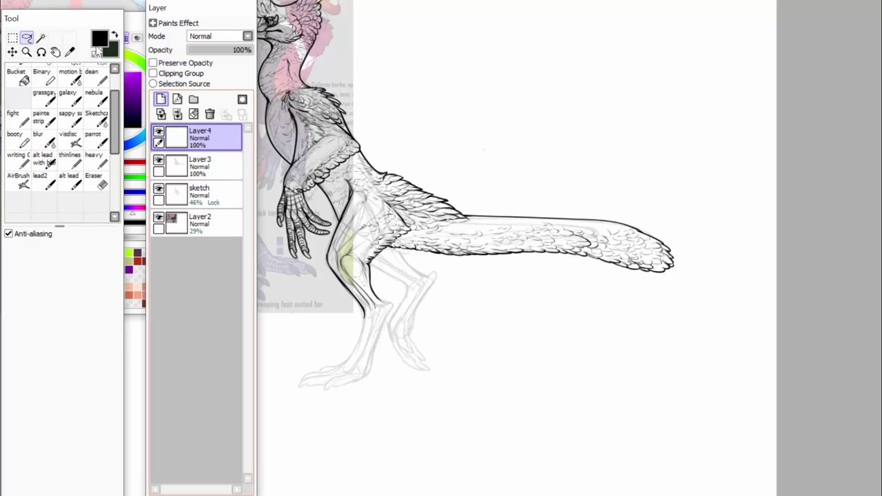
{"action": "left_click", "coordinate": [43, 159]}
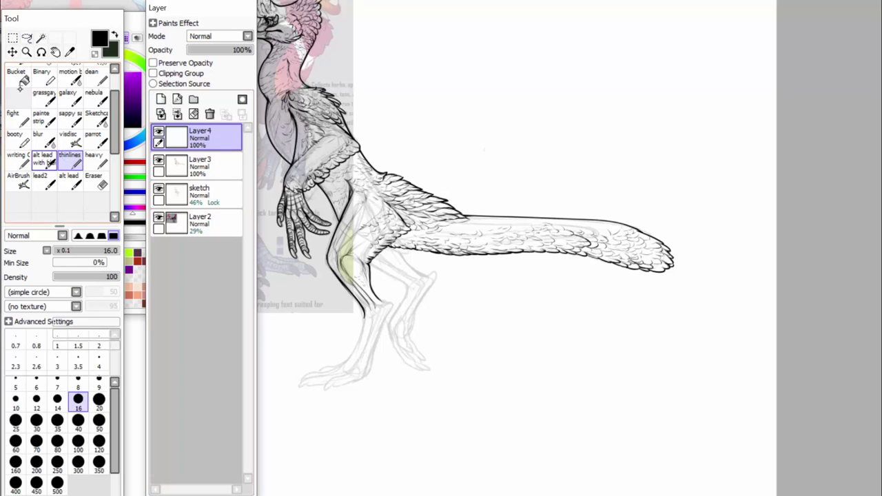
{"action": "left_click", "coordinate": [70, 180]}
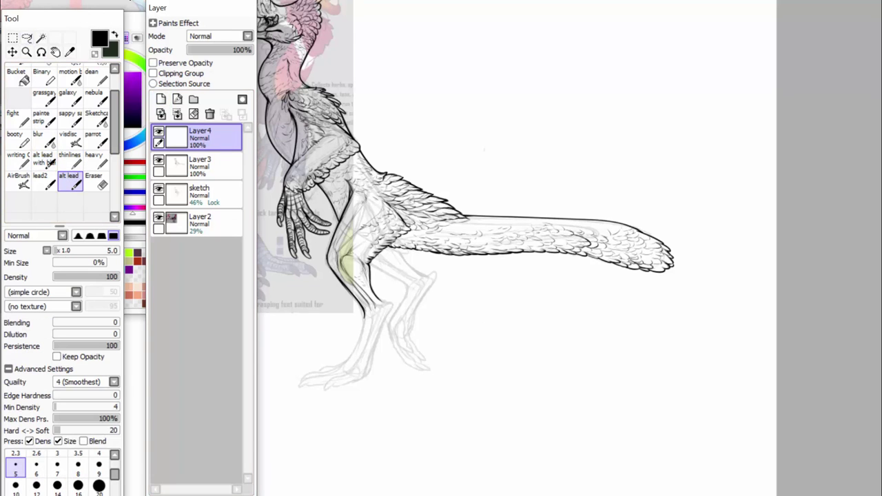
{"action": "scroll", "coordinate": [423, 248], "scroll_direction": "up", "scroll_amount": 5}
{"action": "mouse_move", "coordinate": [392, 360]}
{"action": "left_mouse_down"}
{"action": "mouse_move", "coordinate": [550, 359]}
{"action": "mouse_move", "coordinate": [544, 342]}
{"action": "mouse_move", "coordinate": [458, 248]}
{"action": "mouse_move", "coordinate": [514, 325]}
{"action": "left_mouse_up"}
{"action": "mouse_move", "coordinate": [390, 275]}
{"action": "left_mouse_down"}
{"action": "mouse_move", "coordinate": [403, 296]}
{"action": "mouse_move", "coordinate": [464, 332]}
{"action": "left_mouse_up"}
{"action": "mouse_move", "coordinate": [422, 307]}
{"action": "left_mouse_down"}
{"action": "mouse_move", "coordinate": [554, 380]}
{"action": "mouse_move", "coordinate": [567, 408]}
{"action": "left_mouse_up"}
{"action": "left_click_drag", "start_coordinate": [572, 375], "coordinate": [563, 401]}
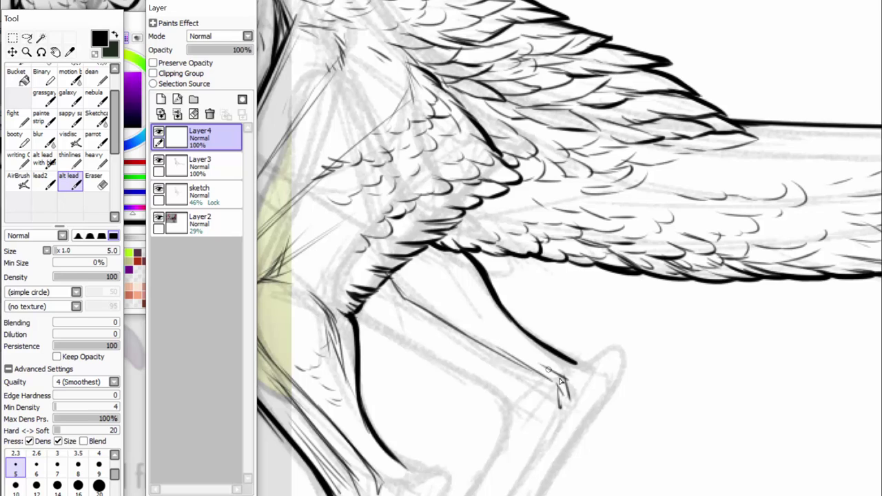
Ink short tendon strokes at the far leg's ankle and thicken the curved line leading into them.
{"action": "mouse_move", "coordinate": [541, 364]}
{"action": "left_mouse_down"}
{"action": "mouse_move", "coordinate": [558, 415]}
{"action": "mouse_move", "coordinate": [545, 420]}
{"action": "left_mouse_up"}
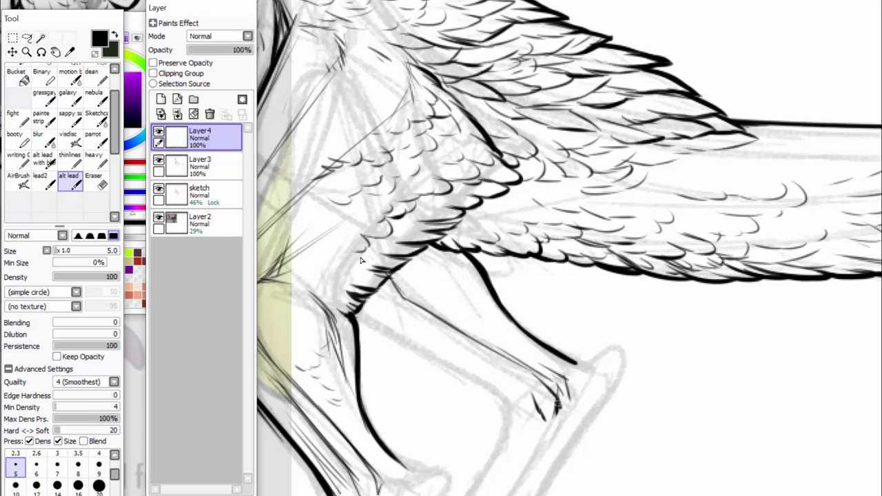
{"action": "mouse_move", "coordinate": [557, 386]}
{"action": "left_mouse_down"}
{"action": "mouse_move", "coordinate": [561, 412]}
{"action": "mouse_move", "coordinate": [526, 369]}
{"action": "left_mouse_up"}
{"action": "left_click_drag", "start_coordinate": [541, 414], "coordinate": [527, 388]}
{"action": "mouse_move", "coordinate": [490, 366]}
{"action": "left_mouse_down"}
{"action": "mouse_move", "coordinate": [530, 387]}
{"action": "mouse_move", "coordinate": [554, 384]}
{"action": "left_mouse_up"}
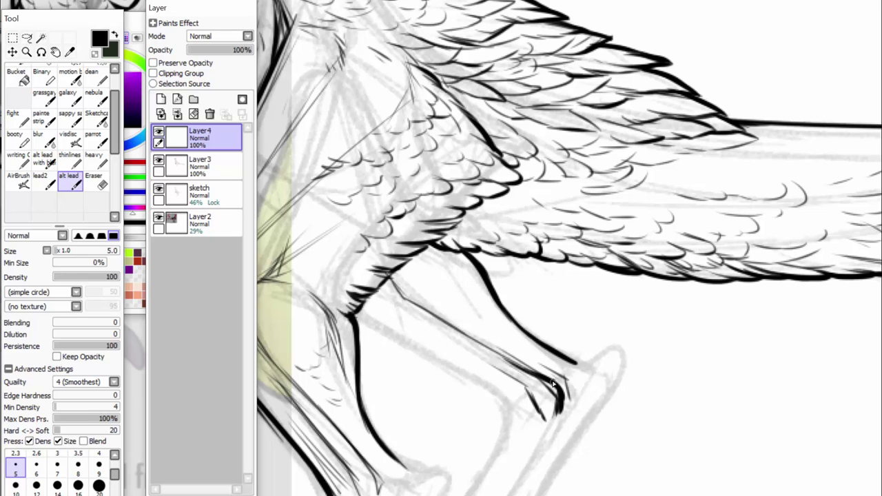
{"action": "left_click_drag", "start_coordinate": [501, 314], "coordinate": [566, 367]}
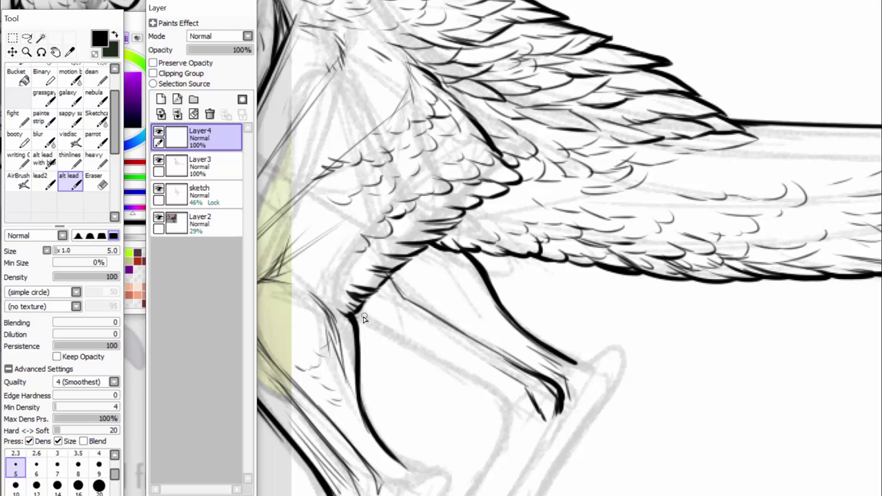
Ink the far leg's bold front contour from behind the near leg down to the bend at the ankle.
{"action": "left_click_drag", "start_coordinate": [356, 316], "coordinate": [400, 335]}
{"action": "left_click_drag", "start_coordinate": [354, 316], "coordinate": [433, 353]}
{"action": "left_click_drag", "start_coordinate": [385, 329], "coordinate": [484, 383]}
{"action": "left_click_drag", "start_coordinate": [480, 382], "coordinate": [508, 412]}
{"action": "left_click_drag", "start_coordinate": [486, 384], "coordinate": [509, 412]}
{"action": "left_click_drag", "start_coordinate": [507, 407], "coordinate": [509, 432]}
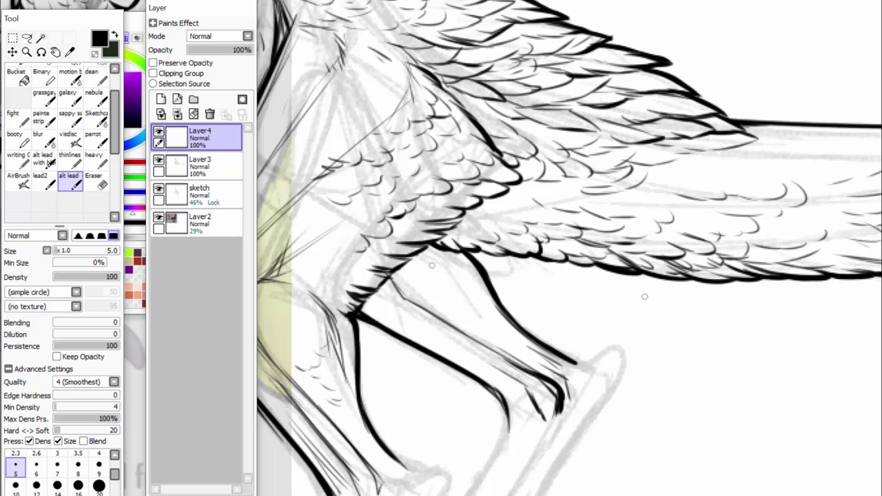
Add thin detail lines to the top of the far leg beneath the tail base and tidy them with the Eraser.
{"action": "left_click_drag", "start_coordinate": [435, 247], "coordinate": [487, 317]}
{"action": "mouse_move", "coordinate": [434, 250]}
{"action": "left_mouse_down"}
{"action": "mouse_move", "coordinate": [462, 270]}
{"action": "mouse_move", "coordinate": [499, 320]}
{"action": "left_mouse_up"}
{"action": "left_click", "coordinate": [99, 180]}
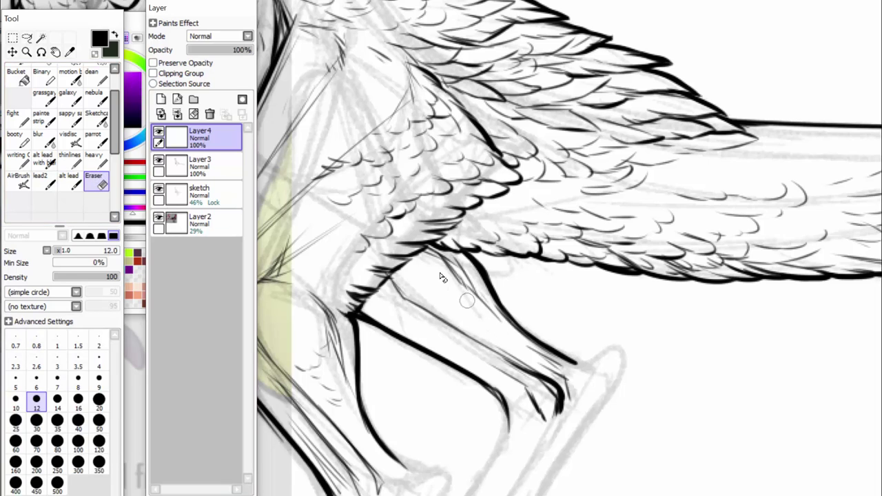
{"action": "left_click", "coordinate": [70, 181]}
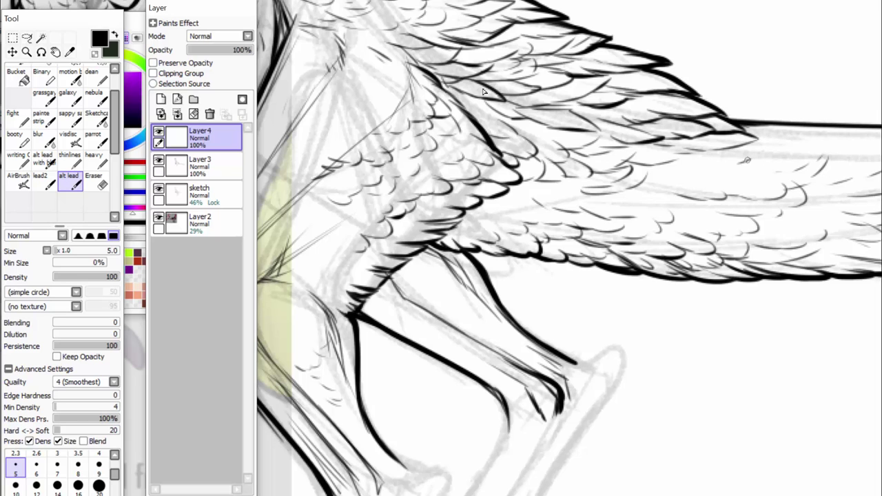
Ink the far foot's front contour, its inner toe with claw, and the line running up from the toe.
{"action": "scroll", "coordinate": [874, 186], "scroll_direction": "down", "scroll_amount": 2}
{"action": "scroll", "coordinate": [860, 233], "scroll_direction": "down", "scroll_amount": 10}
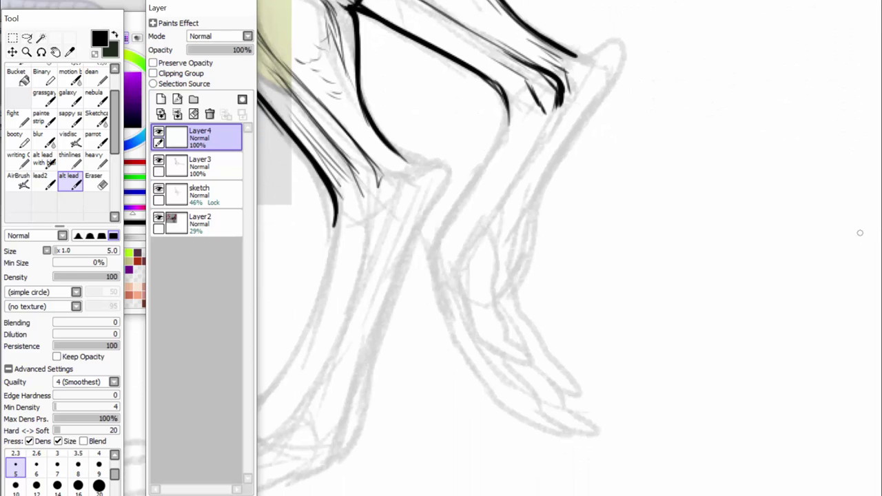
{"action": "mouse_move", "coordinate": [493, 82]}
{"action": "left_mouse_down"}
{"action": "mouse_move", "coordinate": [504, 131]}
{"action": "mouse_move", "coordinate": [437, 272]}
{"action": "mouse_move", "coordinate": [443, 318]}
{"action": "mouse_move", "coordinate": [524, 357]}
{"action": "mouse_move", "coordinate": [481, 233]}
{"action": "left_mouse_up"}
{"action": "mouse_move", "coordinate": [486, 339]}
{"action": "left_mouse_down"}
{"action": "mouse_move", "coordinate": [458, 257]}
{"action": "mouse_move", "coordinate": [471, 236]}
{"action": "left_mouse_up"}
{"action": "mouse_move", "coordinate": [495, 290]}
{"action": "left_mouse_down"}
{"action": "mouse_move", "coordinate": [494, 239]}
{"action": "mouse_move", "coordinate": [531, 159]}
{"action": "left_mouse_up"}
{"action": "left_click_drag", "start_coordinate": [508, 198], "coordinate": [533, 146]}
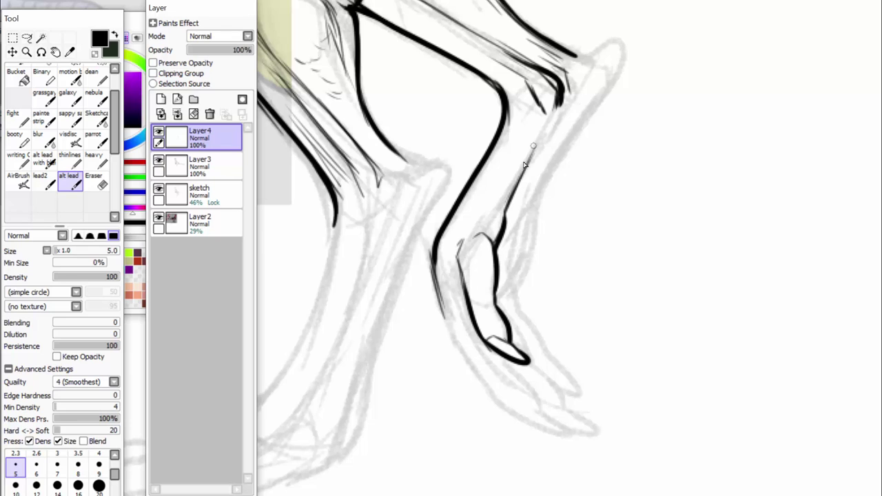
Ink the far foot's bold rear contour from above the toes up around the rounded heel.
{"action": "left_click_drag", "start_coordinate": [516, 289], "coordinate": [545, 182]}
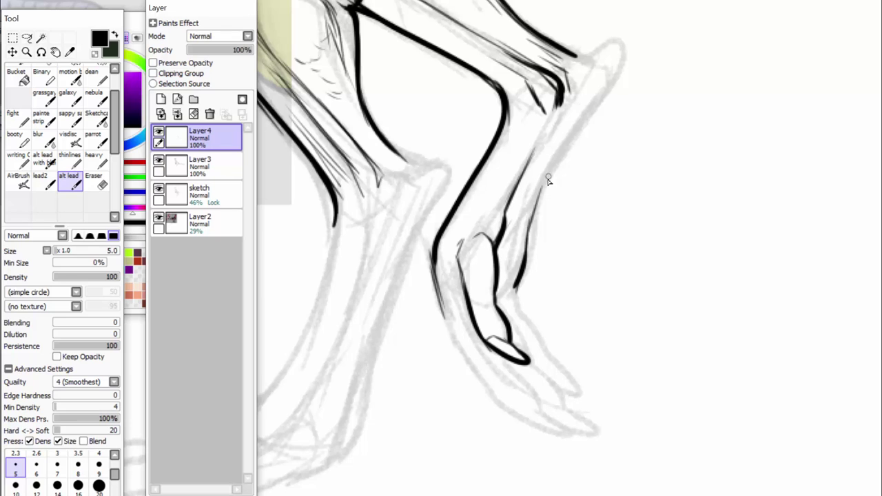
{"action": "left_click_drag", "start_coordinate": [527, 249], "coordinate": [557, 167]}
{"action": "left_click_drag", "start_coordinate": [531, 222], "coordinate": [589, 119]}
{"action": "left_click_drag", "start_coordinate": [551, 180], "coordinate": [611, 91]}
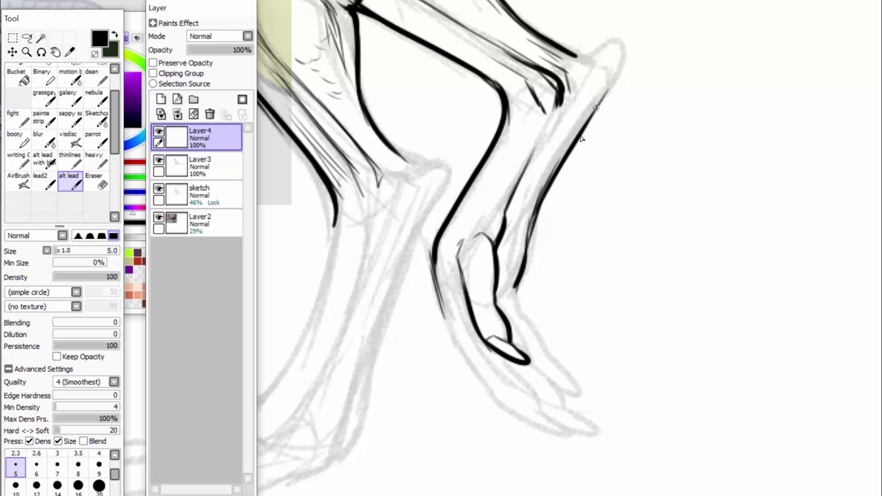
{"action": "mouse_move", "coordinate": [569, 154]}
{"action": "left_mouse_down"}
{"action": "mouse_move", "coordinate": [620, 48]}
{"action": "mouse_move", "coordinate": [565, 51]}
{"action": "mouse_move", "coordinate": [583, 107]}
{"action": "mouse_move", "coordinate": [607, 95]}
{"action": "mouse_move", "coordinate": [599, 102]}
{"action": "left_mouse_up"}
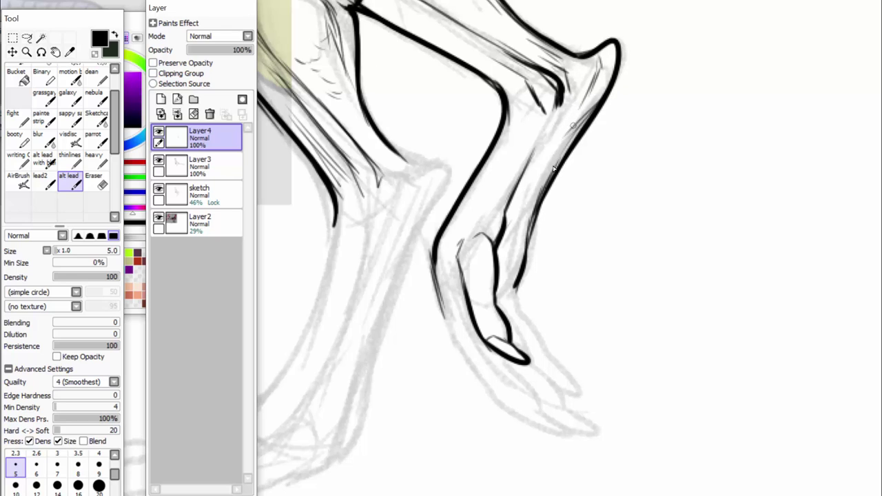
Add thin wrinkle and tendon lines around the far leg's ankle and across the near leg's ankle.
{"action": "left_click_drag", "start_coordinate": [546, 181], "coordinate": [568, 138]}
{"action": "left_click_drag", "start_coordinate": [545, 159], "coordinate": [562, 108]}
{"action": "mouse_move", "coordinate": [351, 208]}
{"action": "left_mouse_down"}
{"action": "mouse_move", "coordinate": [363, 187]}
{"action": "mouse_move", "coordinate": [373, 196]}
{"action": "mouse_move", "coordinate": [389, 181]}
{"action": "mouse_move", "coordinate": [383, 166]}
{"action": "mouse_move", "coordinate": [407, 176]}
{"action": "mouse_move", "coordinate": [414, 155]}
{"action": "left_mouse_up"}
{"action": "mouse_move", "coordinate": [511, 118]}
{"action": "left_mouse_down"}
{"action": "mouse_move", "coordinate": [520, 80]}
{"action": "mouse_move", "coordinate": [501, 126]}
{"action": "mouse_move", "coordinate": [533, 116]}
{"action": "left_mouse_up"}
{"action": "mouse_move", "coordinate": [527, 122]}
{"action": "left_mouse_down"}
{"action": "mouse_move", "coordinate": [557, 80]}
{"action": "mouse_move", "coordinate": [555, 67]}
{"action": "left_mouse_up"}
{"action": "mouse_move", "coordinate": [550, 75]}
{"action": "left_mouse_down"}
{"action": "mouse_move", "coordinate": [576, 60]}
{"action": "mouse_move", "coordinate": [566, 67]}
{"action": "mouse_move", "coordinate": [570, 82]}
{"action": "left_mouse_up"}
{"action": "left_click_drag", "start_coordinate": [563, 69], "coordinate": [576, 61]}
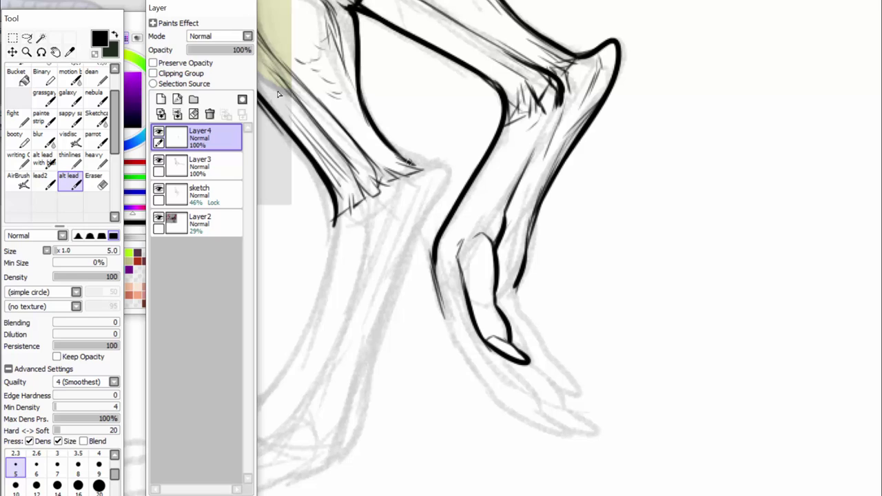
Ink the near leg's bold rear contour around the pointed heel down to the foot, with detail lines inside the heel.
{"action": "left_click_drag", "start_coordinate": [407, 162], "coordinate": [434, 166]}
{"action": "mouse_move", "coordinate": [397, 151]}
{"action": "left_mouse_down"}
{"action": "mouse_move", "coordinate": [407, 163]}
{"action": "mouse_move", "coordinate": [463, 172]}
{"action": "mouse_move", "coordinate": [413, 262]}
{"action": "mouse_move", "coordinate": [342, 449]}
{"action": "mouse_move", "coordinate": [305, 455]}
{"action": "left_mouse_up"}
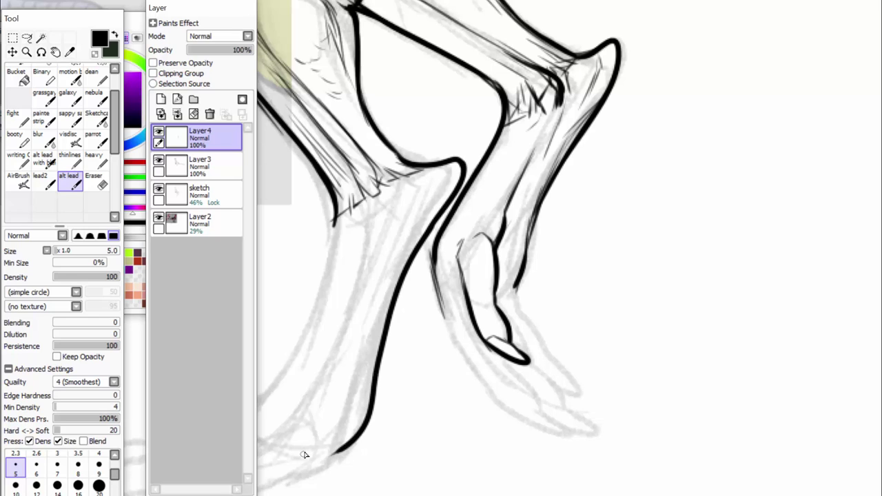
{"action": "left_click_drag", "start_coordinate": [376, 126], "coordinate": [420, 166]}
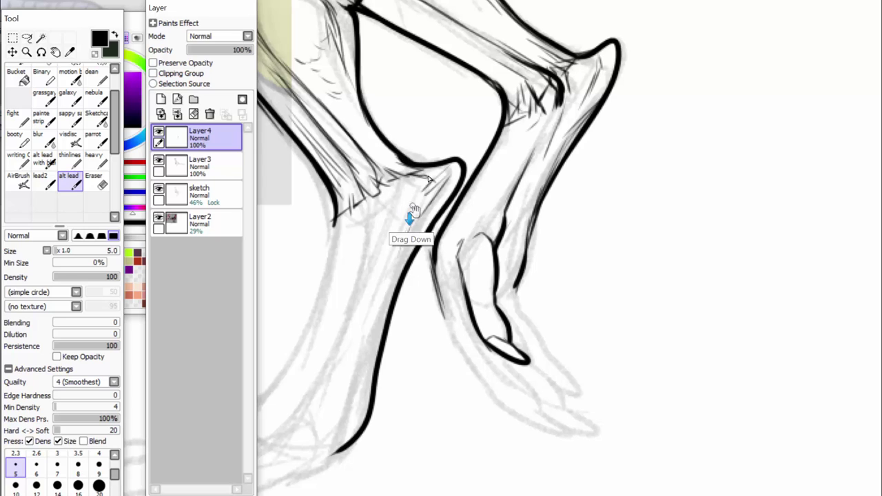
{"action": "mouse_move", "coordinate": [359, 147]}
{"action": "left_mouse_down"}
{"action": "mouse_move", "coordinate": [417, 194]}
{"action": "mouse_move", "coordinate": [410, 211]}
{"action": "left_mouse_up"}
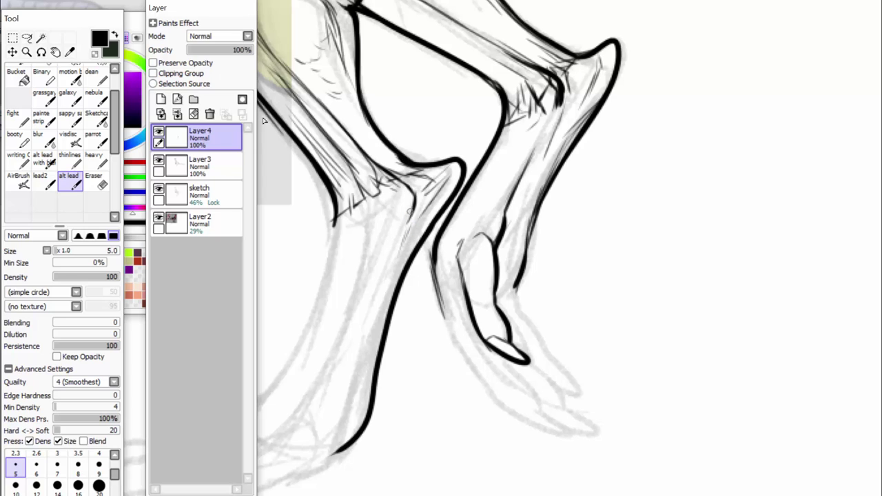
Ink the inner tendon line down the near leg's lower section to the foot and add thin detail lines below both ankles.
{"action": "mouse_move", "coordinate": [386, 175]}
{"action": "left_mouse_down"}
{"action": "mouse_move", "coordinate": [415, 209]}
{"action": "mouse_move", "coordinate": [366, 314]}
{"action": "left_mouse_up"}
{"action": "left_click_drag", "start_coordinate": [386, 256], "coordinate": [356, 384]}
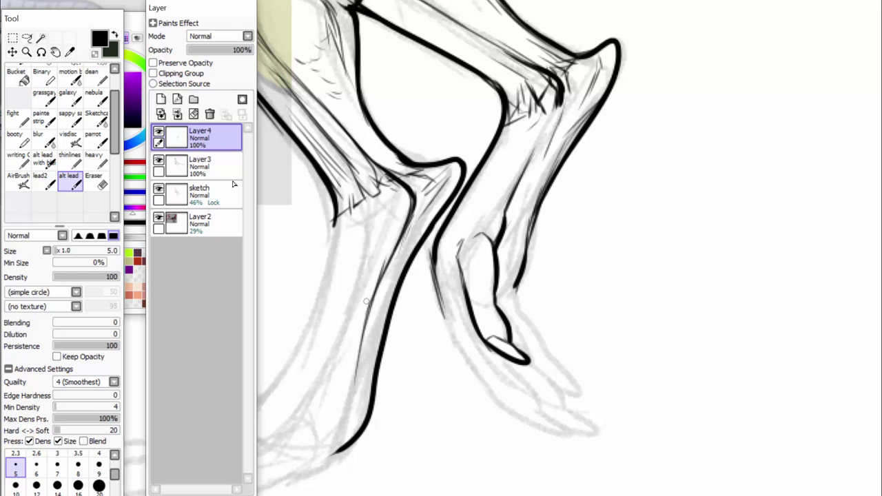
{"action": "mouse_move", "coordinate": [367, 301]}
{"action": "left_mouse_down"}
{"action": "mouse_move", "coordinate": [348, 415]}
{"action": "mouse_move", "coordinate": [324, 466]}
{"action": "mouse_move", "coordinate": [351, 384]}
{"action": "left_mouse_up"}
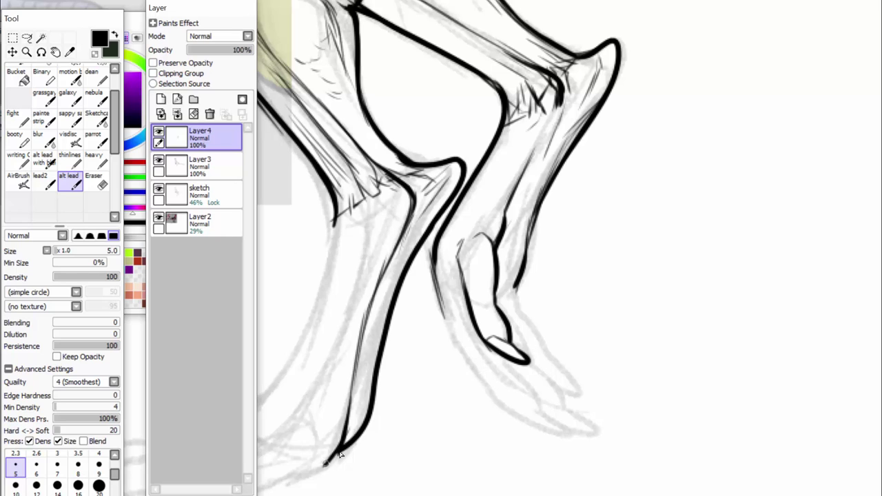
{"action": "left_click_drag", "start_coordinate": [325, 466], "coordinate": [356, 362]}
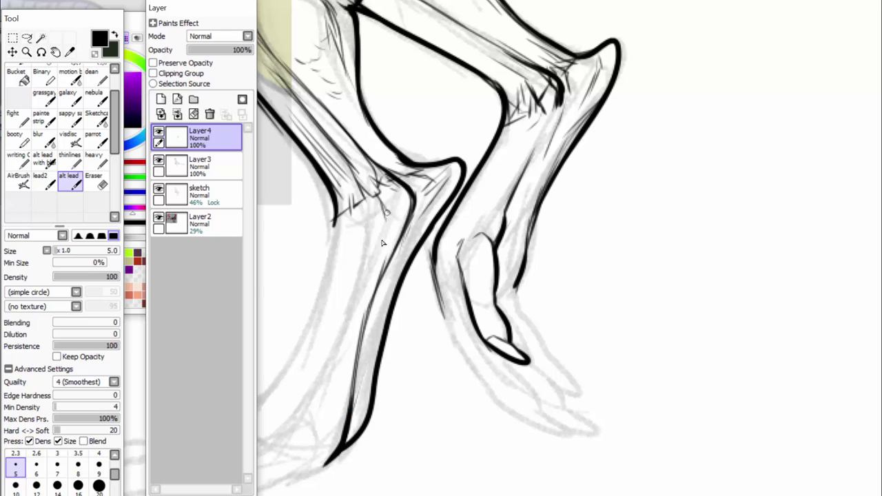
{"action": "left_click_drag", "start_coordinate": [545, 120], "coordinate": [543, 147]}
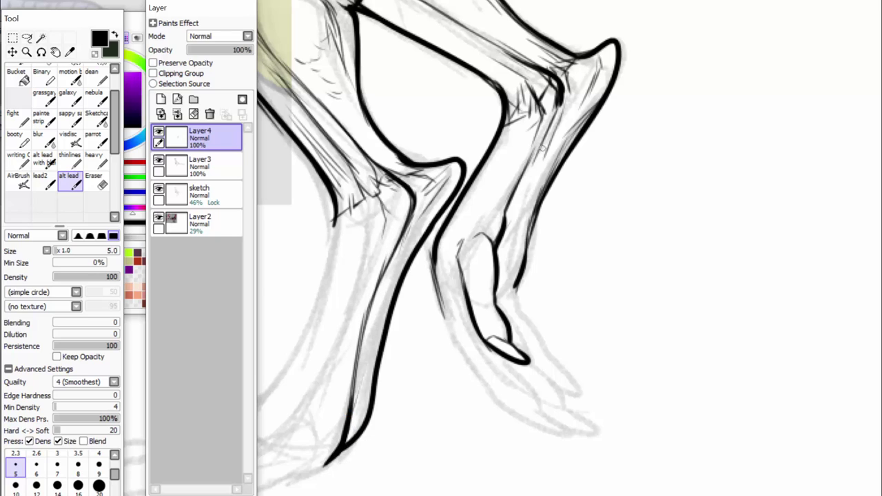
Ink the far foot's bold front contour and front toe with claw, and add thin lines around the rear pad.
{"action": "scroll", "coordinate": [463, 173], "scroll_direction": "down", "scroll_amount": 3}
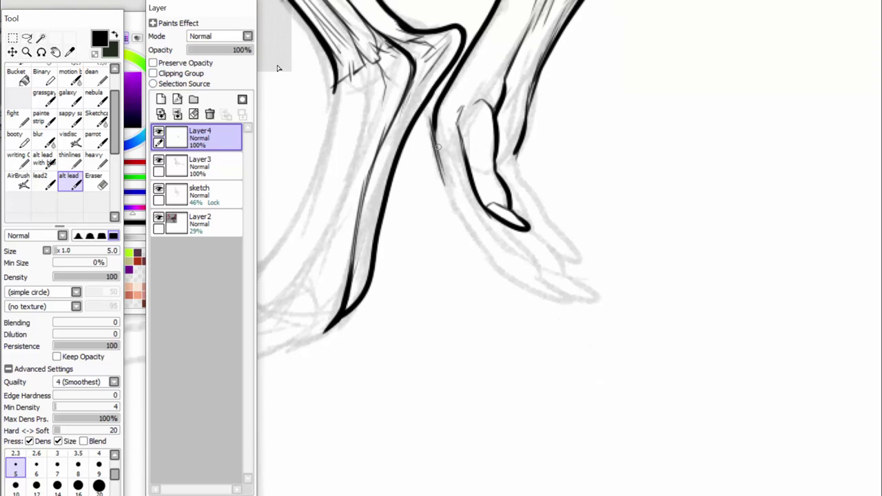
{"action": "mouse_move", "coordinate": [434, 131]}
{"action": "left_mouse_down"}
{"action": "mouse_move", "coordinate": [460, 220]}
{"action": "mouse_move", "coordinate": [486, 252]}
{"action": "mouse_move", "coordinate": [539, 297]}
{"action": "mouse_move", "coordinate": [560, 292]}
{"action": "mouse_move", "coordinate": [540, 282]}
{"action": "mouse_move", "coordinate": [507, 223]}
{"action": "left_mouse_up"}
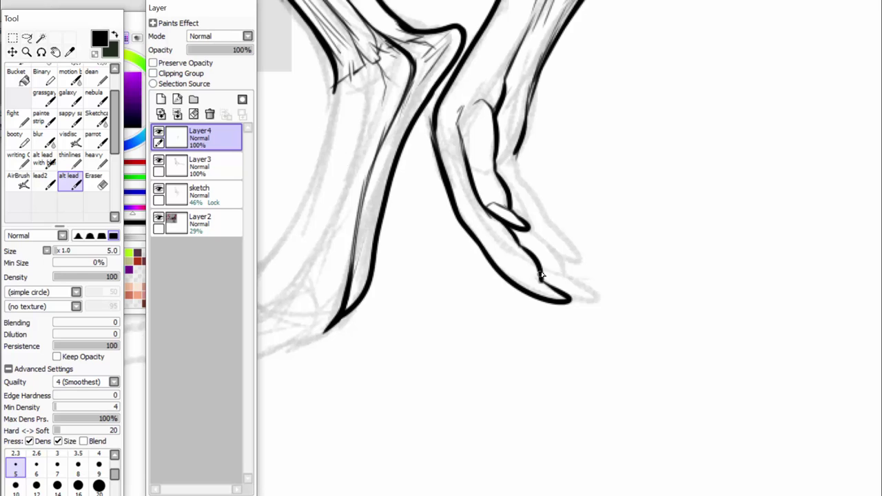
{"action": "left_click_drag", "start_coordinate": [522, 288], "coordinate": [546, 281]}
{"action": "left_click_drag", "start_coordinate": [497, 169], "coordinate": [518, 144]}
{"action": "mouse_move", "coordinate": [521, 84]}
{"action": "left_mouse_down"}
{"action": "mouse_move", "coordinate": [507, 88]}
{"action": "mouse_move", "coordinate": [520, 63]}
{"action": "left_mouse_up"}
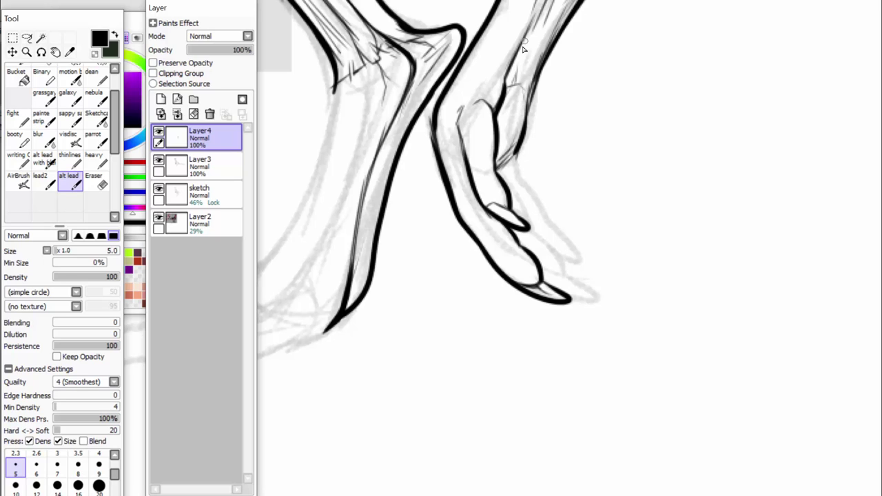
Add thin shading lines along the far foot's front and draw a row of scales down its inner toe.
{"action": "mouse_move", "coordinate": [465, 144]}
{"action": "left_mouse_down"}
{"action": "mouse_move", "coordinate": [458, 108]}
{"action": "mouse_move", "coordinate": [479, 61]}
{"action": "left_mouse_up"}
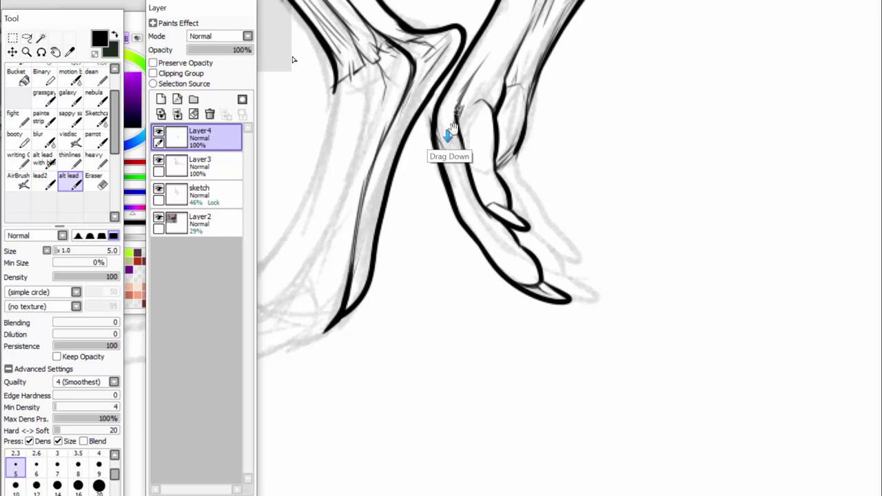
{"action": "mouse_move", "coordinate": [455, 109]}
{"action": "left_mouse_down"}
{"action": "mouse_move", "coordinate": [484, 200]}
{"action": "mouse_move", "coordinate": [472, 123]}
{"action": "left_mouse_up"}
{"action": "mouse_move", "coordinate": [484, 205]}
{"action": "left_mouse_down"}
{"action": "mouse_move", "coordinate": [484, 181]}
{"action": "mouse_move", "coordinate": [489, 196]}
{"action": "mouse_move", "coordinate": [471, 184]}
{"action": "mouse_move", "coordinate": [480, 169]}
{"action": "mouse_move", "coordinate": [487, 188]}
{"action": "mouse_move", "coordinate": [470, 161]}
{"action": "mouse_move", "coordinate": [481, 155]}
{"action": "mouse_move", "coordinate": [488, 178]}
{"action": "left_mouse_up"}
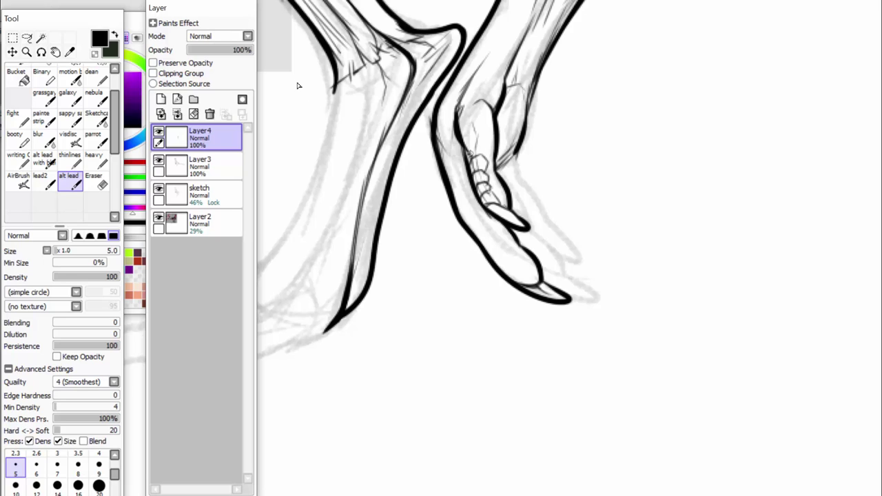
{"action": "mouse_move", "coordinate": [475, 144]}
{"action": "left_mouse_down"}
{"action": "mouse_move", "coordinate": [486, 155]}
{"action": "mouse_move", "coordinate": [478, 159]}
{"action": "mouse_move", "coordinate": [481, 131]}
{"action": "mouse_move", "coordinate": [457, 128]}
{"action": "left_mouse_up"}
{"action": "left_click_drag", "start_coordinate": [480, 101], "coordinate": [461, 110]}
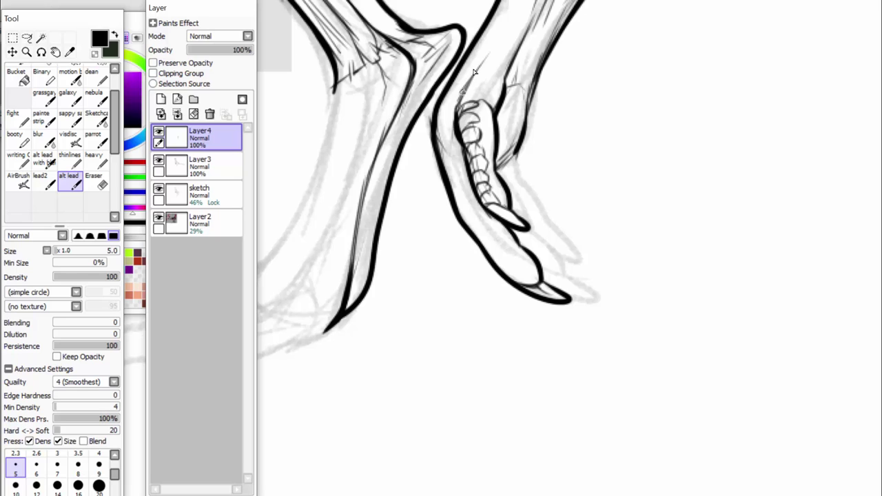
Ink the far foot's second toe and claw behind the front toe, and add short crease lines across the toes.
{"action": "mouse_move", "coordinate": [601, 297]}
{"action": "left_mouse_down"}
{"action": "mouse_move", "coordinate": [571, 282]}
{"action": "mouse_move", "coordinate": [573, 266]}
{"action": "mouse_move", "coordinate": [529, 228]}
{"action": "left_mouse_up"}
{"action": "mouse_move", "coordinate": [569, 286]}
{"action": "left_mouse_down"}
{"action": "mouse_move", "coordinate": [560, 282]}
{"action": "mouse_move", "coordinate": [570, 293]}
{"action": "mouse_move", "coordinate": [593, 290]}
{"action": "mouse_move", "coordinate": [579, 256]}
{"action": "left_mouse_up"}
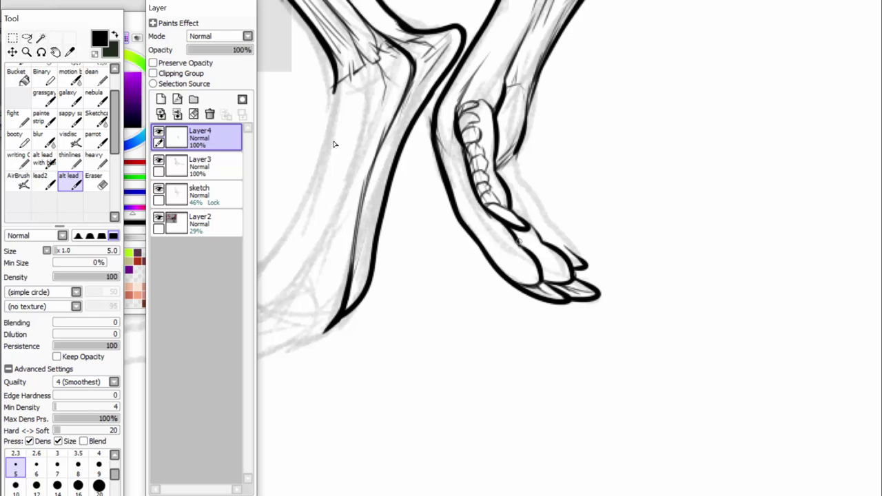
{"action": "mouse_move", "coordinate": [519, 242]}
{"action": "left_mouse_down"}
{"action": "mouse_move", "coordinate": [508, 228]}
{"action": "mouse_move", "coordinate": [517, 250]}
{"action": "mouse_move", "coordinate": [507, 253]}
{"action": "mouse_move", "coordinate": [485, 215]}
{"action": "mouse_move", "coordinate": [477, 226]}
{"action": "left_mouse_up"}
{"action": "mouse_move", "coordinate": [563, 259]}
{"action": "left_mouse_down"}
{"action": "mouse_move", "coordinate": [531, 243]}
{"action": "mouse_move", "coordinate": [525, 250]}
{"action": "left_mouse_up"}
{"action": "left_click_drag", "start_coordinate": [545, 242], "coordinate": [532, 228]}
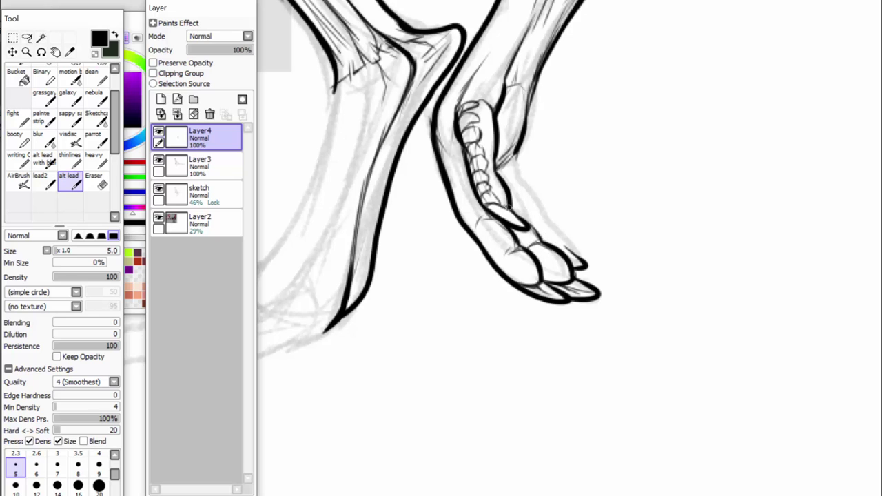
Reshape the far foot's front claw into a broader form, cleaning it with the Eraser and shading it with the alt lead brush.
{"action": "scroll", "coordinate": [427, 246], "scroll_direction": "down", "scroll_amount": 3}
{"action": "scroll", "coordinate": [582, 146], "scroll_direction": "up", "scroll_amount": 2}
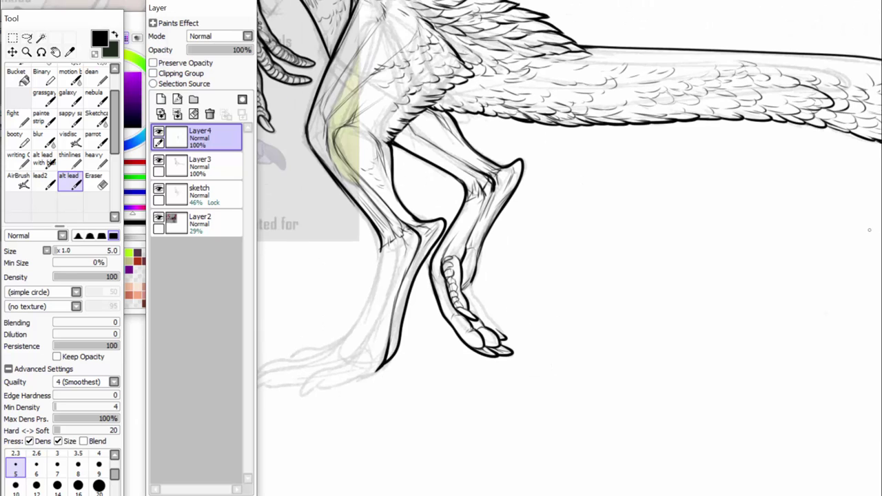
{"action": "scroll", "coordinate": [355, 148], "scroll_direction": "left", "scroll_amount": 5}
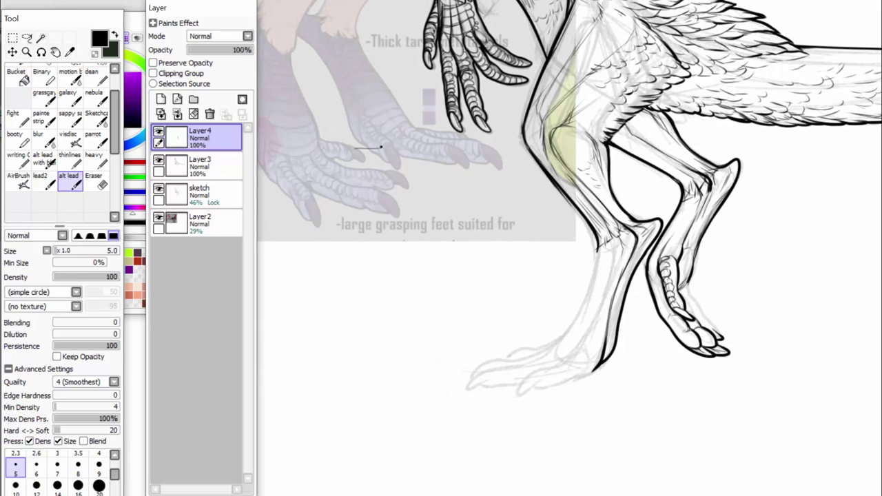
{"action": "scroll", "coordinate": [295, 319], "scroll_direction": "right", "scroll_amount": 1}
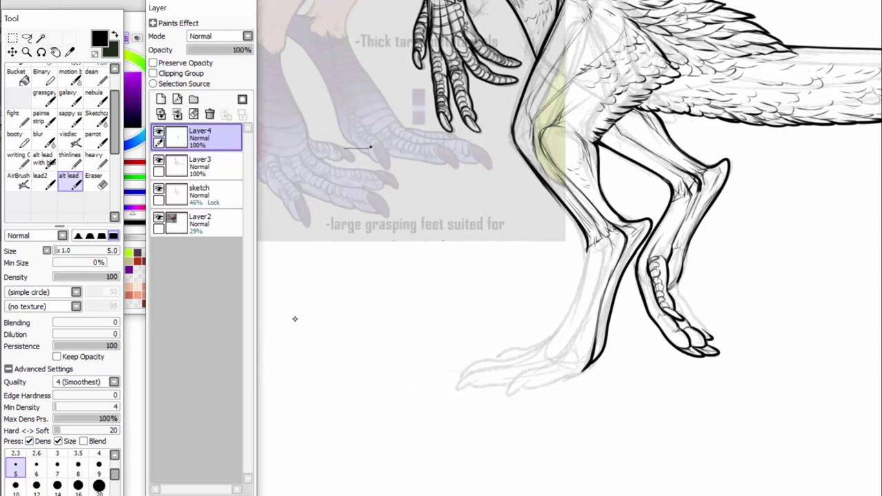
{"action": "scroll", "coordinate": [370, 146], "scroll_direction": "up", "scroll_amount": 1}
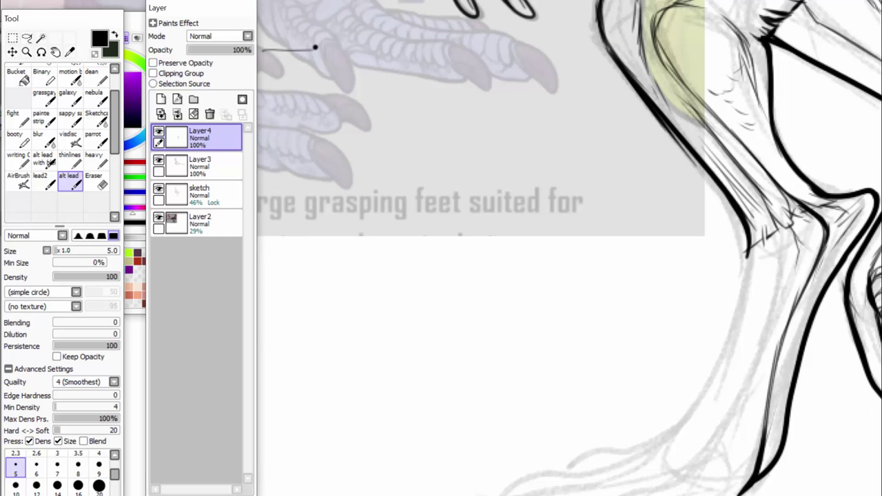
{"action": "scroll", "coordinate": [280, 319], "scroll_direction": "right", "scroll_amount": 11}
{"action": "scroll", "coordinate": [870, 236], "scroll_direction": "down", "scroll_amount": 3}
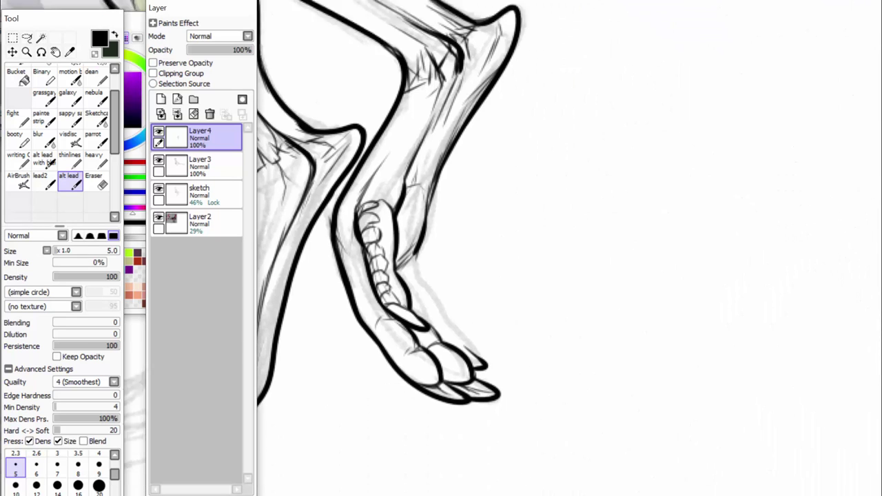
{"action": "mouse_move", "coordinate": [427, 320]}
{"action": "left_mouse_down"}
{"action": "mouse_move", "coordinate": [448, 339]}
{"action": "mouse_move", "coordinate": [471, 339]}
{"action": "mouse_move", "coordinate": [409, 293]}
{"action": "left_mouse_up"}
{"action": "left_click", "coordinate": [95, 181]}
{"action": "left_click_drag", "start_coordinate": [428, 323], "coordinate": [462, 332]}
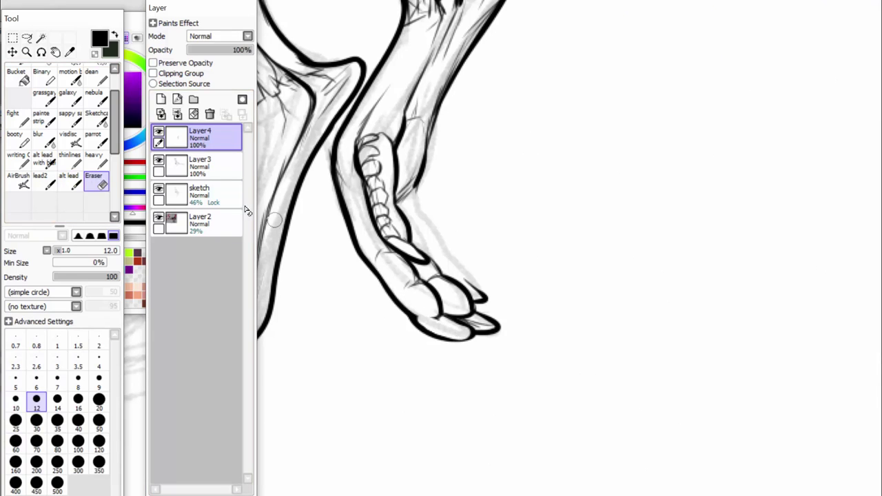
{"action": "left_click", "coordinate": [69, 180]}
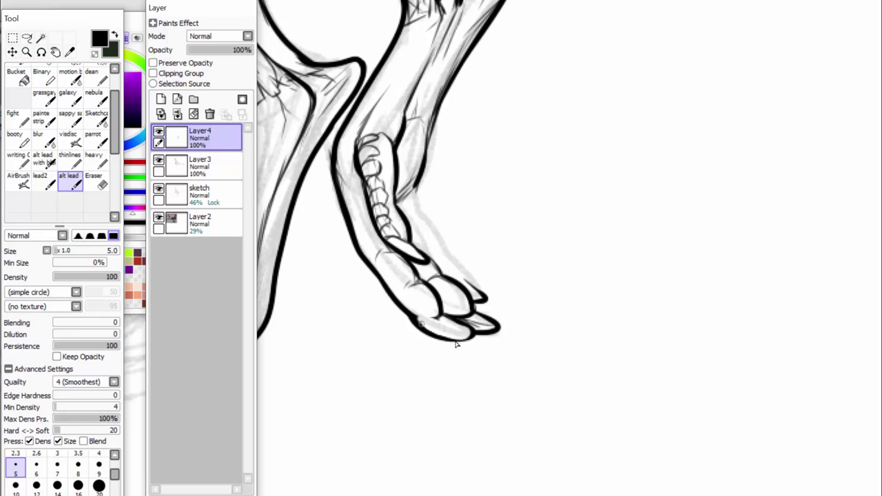
{"action": "mouse_move", "coordinate": [422, 324]}
{"action": "left_mouse_down"}
{"action": "mouse_move", "coordinate": [473, 336]}
{"action": "mouse_move", "coordinate": [441, 316]}
{"action": "mouse_move", "coordinate": [437, 331]}
{"action": "mouse_move", "coordinate": [447, 331]}
{"action": "mouse_move", "coordinate": [433, 324]}
{"action": "left_mouse_up"}
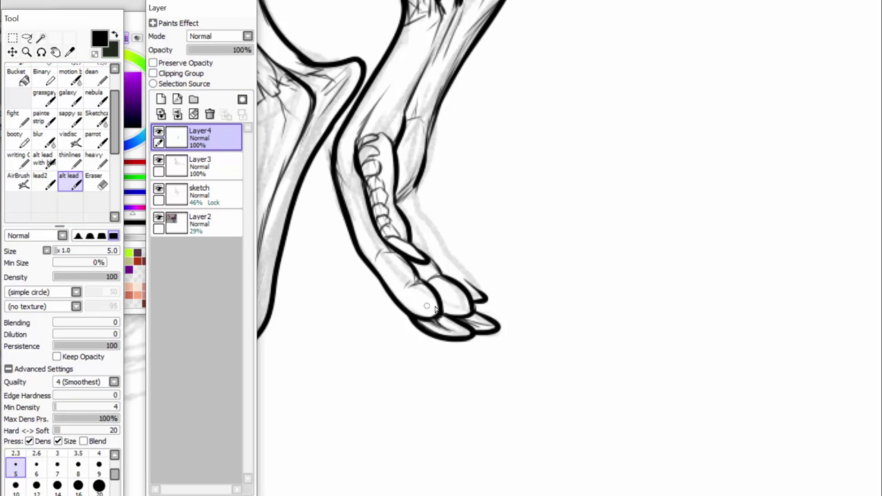
Ink the claw of the far foot's rearmost toe and clean up its base with the Eraser at size 9.
{"action": "mouse_move", "coordinate": [474, 304]}
{"action": "left_mouse_down"}
{"action": "mouse_move", "coordinate": [491, 312]}
{"action": "mouse_move", "coordinate": [508, 304]}
{"action": "mouse_move", "coordinate": [476, 293]}
{"action": "left_mouse_up"}
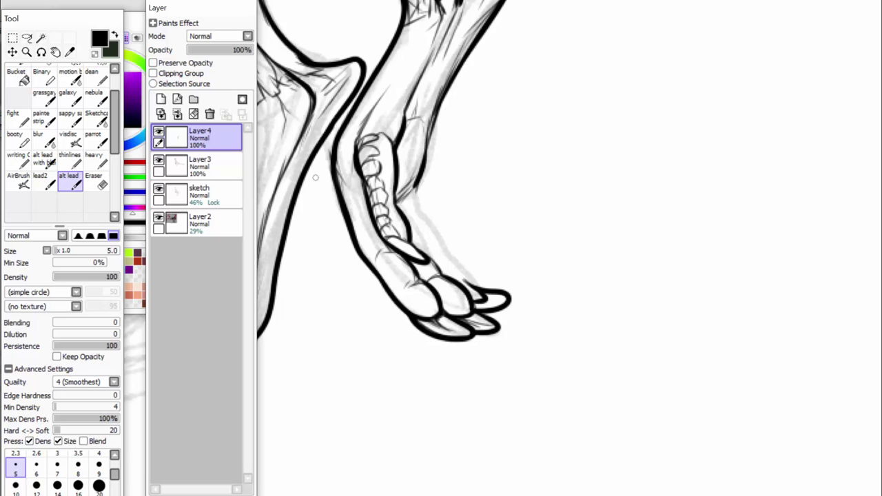
{"action": "left_click", "coordinate": [97, 180]}
{"action": "left_click", "coordinate": [98, 378]}
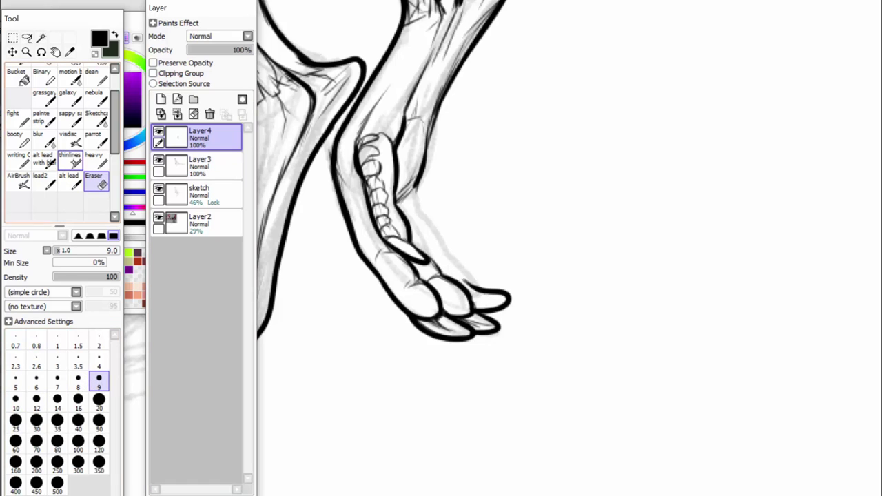
{"action": "left_click", "coordinate": [43, 180]}
{"action": "left_click", "coordinate": [69, 181]}
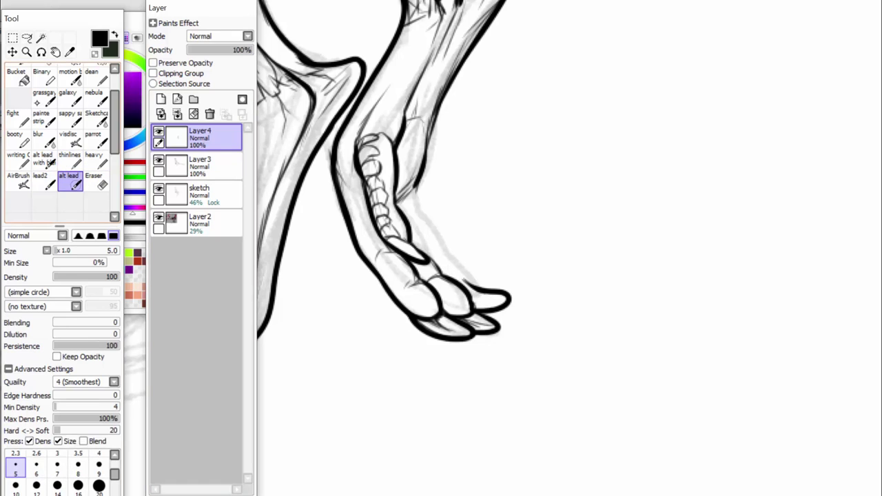
Ink the rearmost toe's back contour from its claw up to the rear pad, add creases, and erase stray marks near the claw.
{"action": "mouse_move", "coordinate": [471, 276]}
{"action": "left_mouse_down"}
{"action": "mouse_move", "coordinate": [475, 293]}
{"action": "mouse_move", "coordinate": [495, 301]}
{"action": "mouse_move", "coordinate": [449, 260]}
{"action": "mouse_move", "coordinate": [432, 228]}
{"action": "mouse_move", "coordinate": [419, 200]}
{"action": "mouse_move", "coordinate": [421, 163]}
{"action": "left_mouse_up"}
{"action": "key", "text": "ctrl+z"}
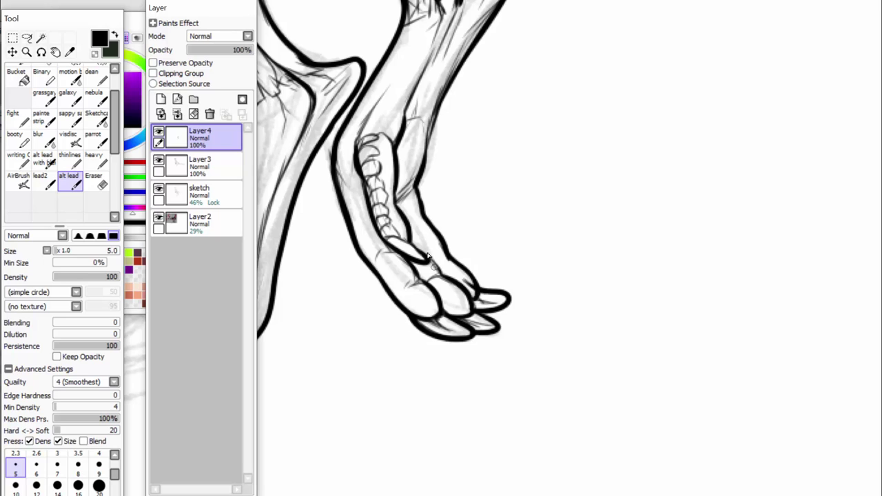
{"action": "left_click_drag", "start_coordinate": [438, 274], "coordinate": [411, 213]}
{"action": "key", "text": "e"}
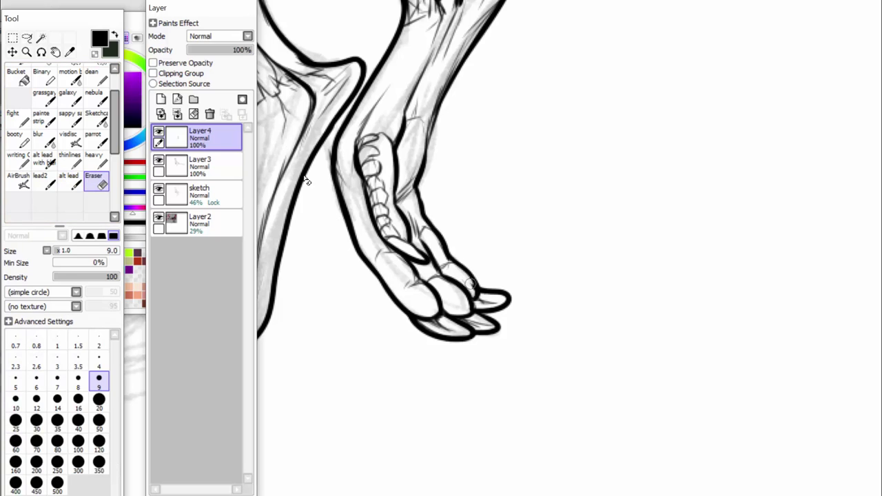
{"action": "left_click_drag", "start_coordinate": [472, 285], "coordinate": [443, 245]}
{"action": "left_click", "coordinate": [69, 181]}
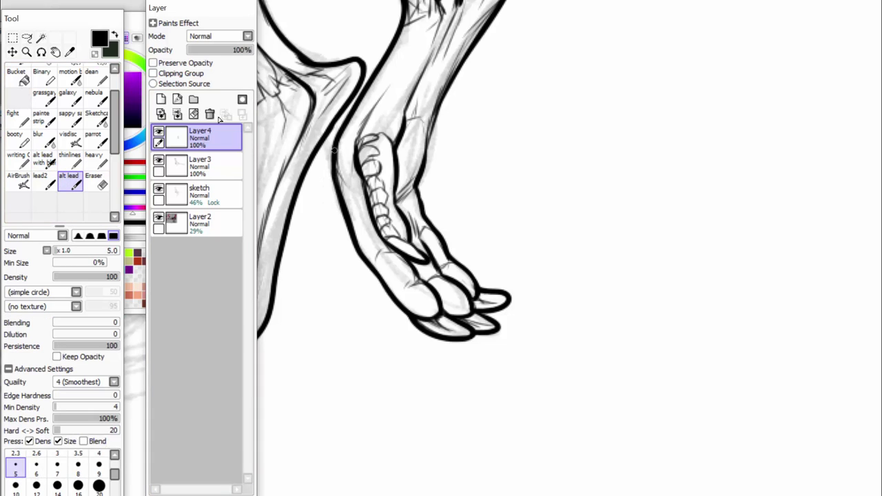
Draw scales along the far foot's front edge from the front toe up toward the ankle, using the visdisc brush.
{"action": "mouse_move", "coordinate": [418, 315]}
{"action": "left_mouse_down"}
{"action": "mouse_move", "coordinate": [392, 296]}
{"action": "mouse_move", "coordinate": [404, 287]}
{"action": "mouse_move", "coordinate": [394, 271]}
{"action": "mouse_move", "coordinate": [381, 276]}
{"action": "mouse_move", "coordinate": [388, 262]}
{"action": "mouse_move", "coordinate": [375, 271]}
{"action": "mouse_move", "coordinate": [382, 254]}
{"action": "mouse_move", "coordinate": [369, 257]}
{"action": "mouse_move", "coordinate": [373, 238]}
{"action": "mouse_move", "coordinate": [358, 211]}
{"action": "mouse_move", "coordinate": [349, 225]}
{"action": "mouse_move", "coordinate": [355, 190]}
{"action": "mouse_move", "coordinate": [342, 199]}
{"action": "mouse_move", "coordinate": [354, 165]}
{"action": "mouse_move", "coordinate": [337, 170]}
{"action": "mouse_move", "coordinate": [352, 153]}
{"action": "mouse_move", "coordinate": [334, 151]}
{"action": "mouse_move", "coordinate": [357, 140]}
{"action": "mouse_move", "coordinate": [339, 129]}
{"action": "mouse_move", "coordinate": [353, 127]}
{"action": "mouse_move", "coordinate": [334, 149]}
{"action": "mouse_move", "coordinate": [392, 86]}
{"action": "mouse_move", "coordinate": [413, 41]}
{"action": "mouse_move", "coordinate": [424, 42]}
{"action": "mouse_move", "coordinate": [415, 22]}
{"action": "left_mouse_up"}
{"action": "left_click", "coordinate": [71, 140]}
{"action": "left_click_drag", "start_coordinate": [412, 59], "coordinate": [415, 48]}
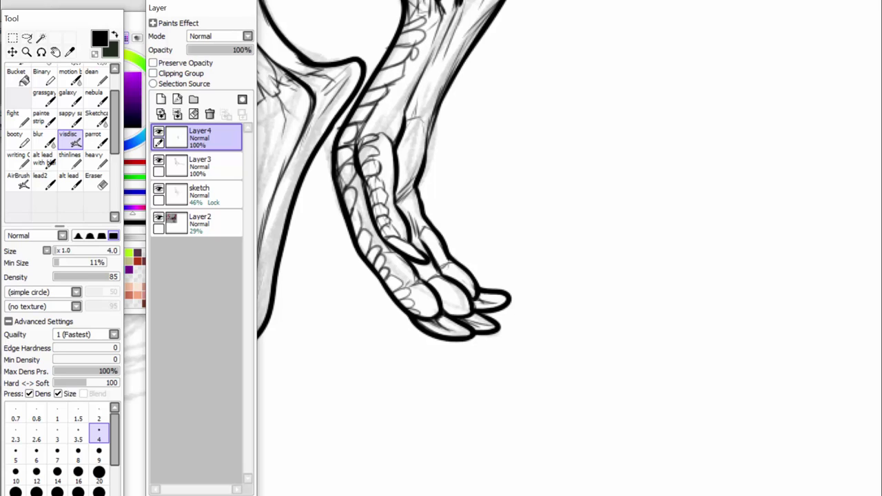
Undo the uppermost scales and redraw smaller ones along the far foot's front edge, from above the inner toe toward the ankle.
{"action": "key", "text": "ctrl+z"}
{"action": "key", "text": "ctrl+z"}
{"action": "key", "text": "ctrl+z"}
{"action": "key", "text": "ctrl+z"}
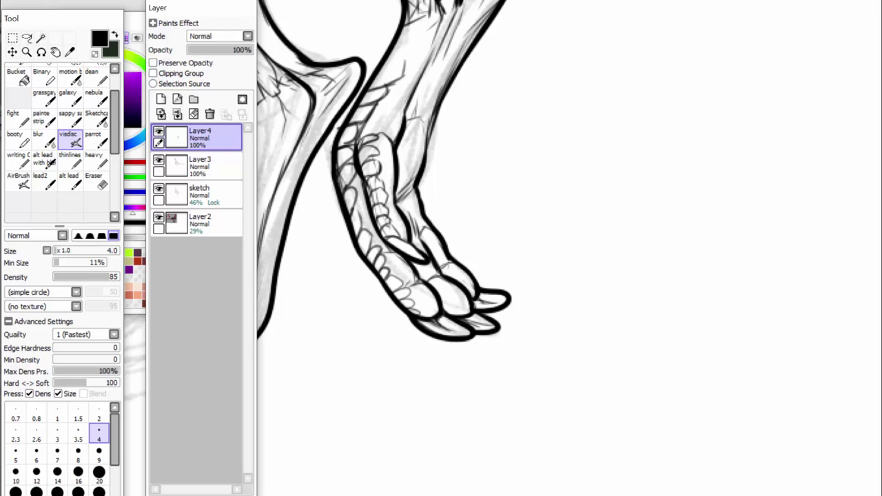
{"action": "key", "text": "ctrl+z"}
{"action": "left_click_drag", "start_coordinate": [388, 82], "coordinate": [420, 29]}
{"action": "left_click_drag", "start_coordinate": [395, 83], "coordinate": [407, 65]}
{"action": "mouse_move", "coordinate": [381, 97]}
{"action": "left_mouse_down"}
{"action": "mouse_move", "coordinate": [386, 91]}
{"action": "mouse_move", "coordinate": [382, 100]}
{"action": "left_mouse_up"}
{"action": "left_click_drag", "start_coordinate": [366, 131], "coordinate": [380, 113]}
{"action": "mouse_move", "coordinate": [354, 145]}
{"action": "left_mouse_down"}
{"action": "mouse_move", "coordinate": [390, 99]}
{"action": "mouse_move", "coordinate": [393, 111]}
{"action": "left_mouse_up"}
{"action": "left_click_drag", "start_coordinate": [383, 102], "coordinate": [393, 90]}
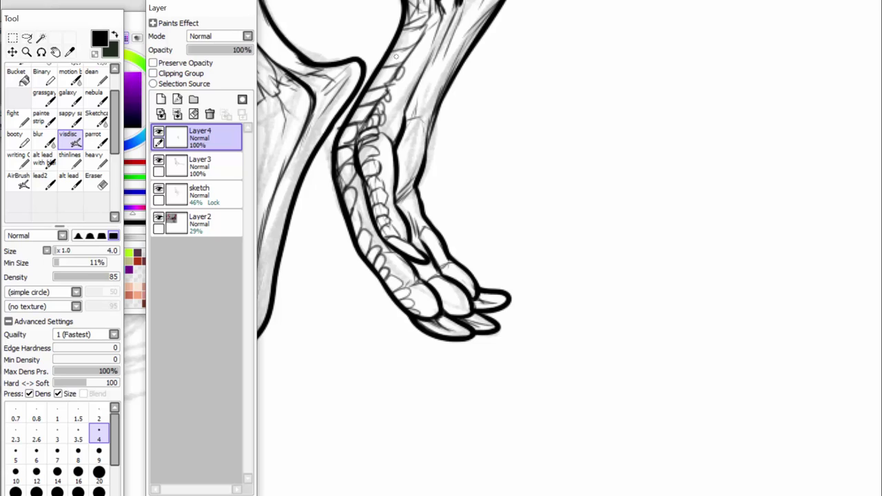
Add small scale marks to the far foot's rear pad and the area above the inner toe.
{"action": "left_click_drag", "start_coordinate": [414, 140], "coordinate": [431, 93]}
{"action": "left_click_drag", "start_coordinate": [403, 200], "coordinate": [416, 178]}
{"action": "mouse_move", "coordinate": [400, 195]}
{"action": "left_mouse_down"}
{"action": "mouse_move", "coordinate": [418, 169]}
{"action": "mouse_move", "coordinate": [416, 151]}
{"action": "left_mouse_up"}
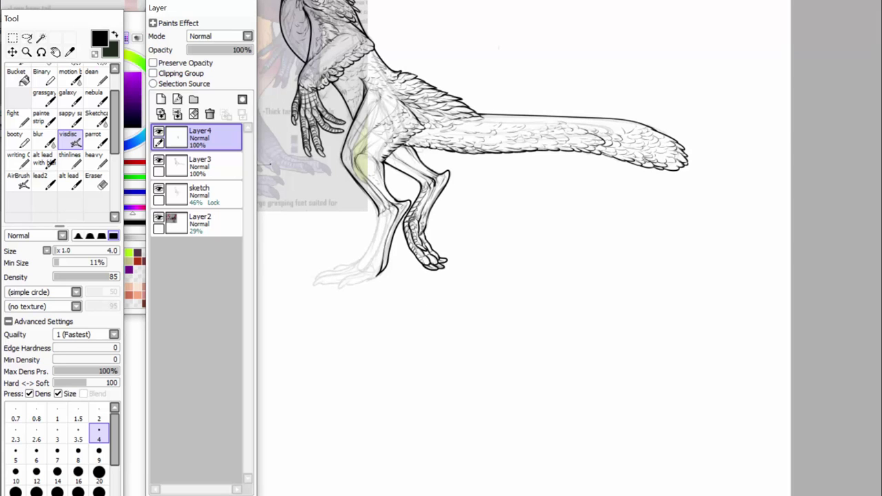
{"action": "scroll", "coordinate": [427, 247], "scroll_direction": "up", "scroll_amount": 4}
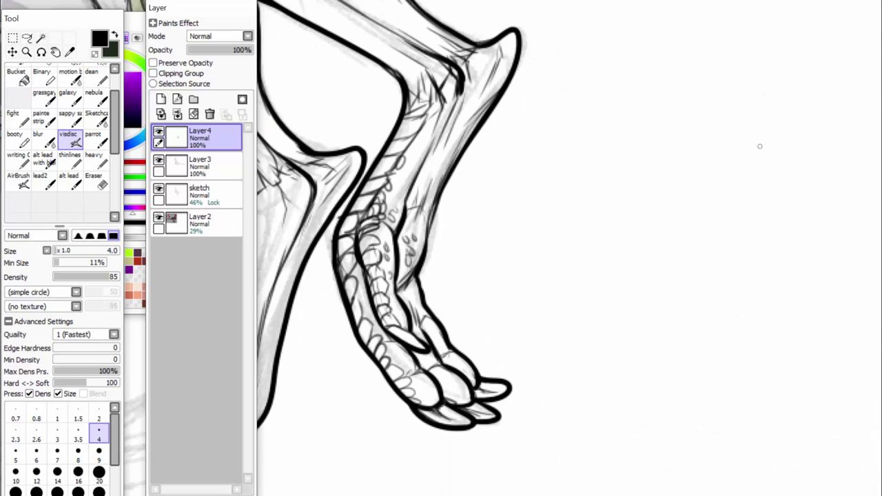
Add small scale marks across the far leg's upper section, between the body feathers and the ankle.
{"action": "scroll", "coordinate": [760, 146], "scroll_direction": "up", "scroll_amount": 3}
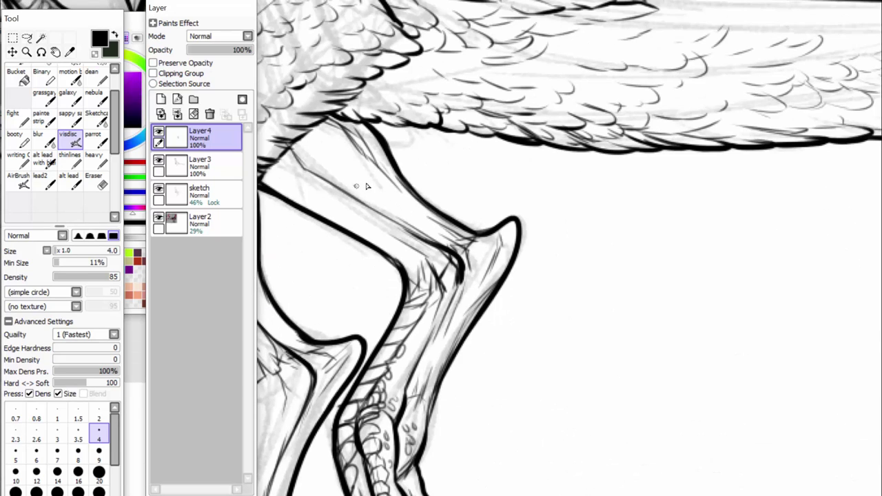
{"action": "left_click_drag", "start_coordinate": [355, 183], "coordinate": [370, 184]}
{"action": "mouse_move", "coordinate": [368, 184]}
{"action": "left_mouse_down"}
{"action": "mouse_move", "coordinate": [384, 182]}
{"action": "mouse_move", "coordinate": [359, 188]}
{"action": "mouse_move", "coordinate": [358, 170]}
{"action": "left_mouse_up"}
{"action": "left_click_drag", "start_coordinate": [341, 212], "coordinate": [379, 234]}
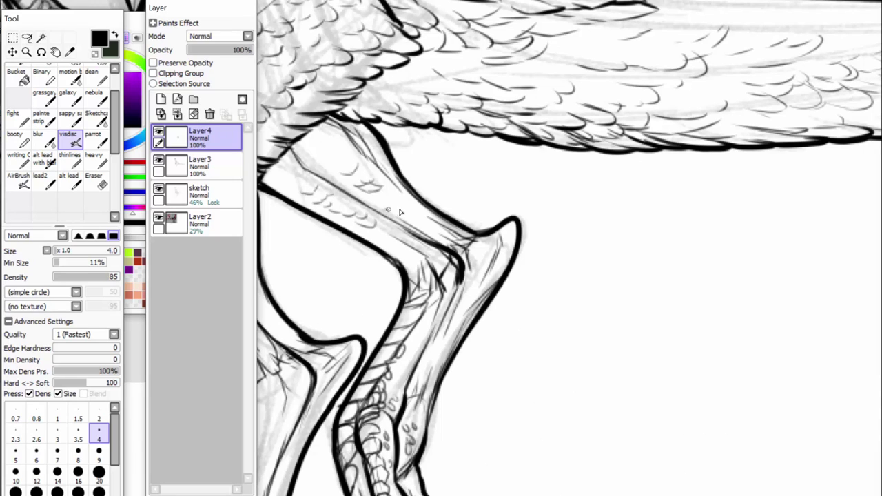
{"action": "left_click_drag", "start_coordinate": [321, 162], "coordinate": [335, 157]}
{"action": "mouse_move", "coordinate": [334, 162]}
{"action": "left_mouse_down"}
{"action": "mouse_move", "coordinate": [348, 161]}
{"action": "mouse_move", "coordinate": [336, 144]}
{"action": "left_mouse_up"}
{"action": "left_click_drag", "start_coordinate": [412, 219], "coordinate": [419, 221]}
{"action": "left_click_drag", "start_coordinate": [413, 275], "coordinate": [422, 291]}
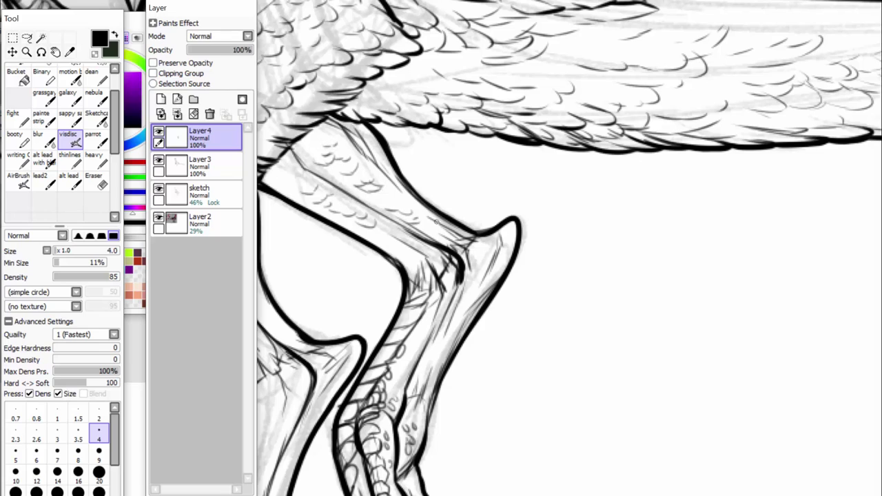
Reinforce the far leg's ankle and back contour with short ink strokes, from the pointed heel down to the rear pad.
{"action": "mouse_move", "coordinate": [476, 238]}
{"action": "left_mouse_down"}
{"action": "mouse_move", "coordinate": [490, 255]}
{"action": "mouse_move", "coordinate": [473, 254]}
{"action": "mouse_move", "coordinate": [478, 273]}
{"action": "mouse_move", "coordinate": [459, 312]}
{"action": "left_mouse_up"}
{"action": "mouse_move", "coordinate": [491, 262]}
{"action": "left_mouse_down"}
{"action": "mouse_move", "coordinate": [461, 306]}
{"action": "mouse_move", "coordinate": [458, 331]}
{"action": "left_mouse_up"}
{"action": "scroll", "coordinate": [865, 211], "scroll_direction": "down", "scroll_amount": 4}
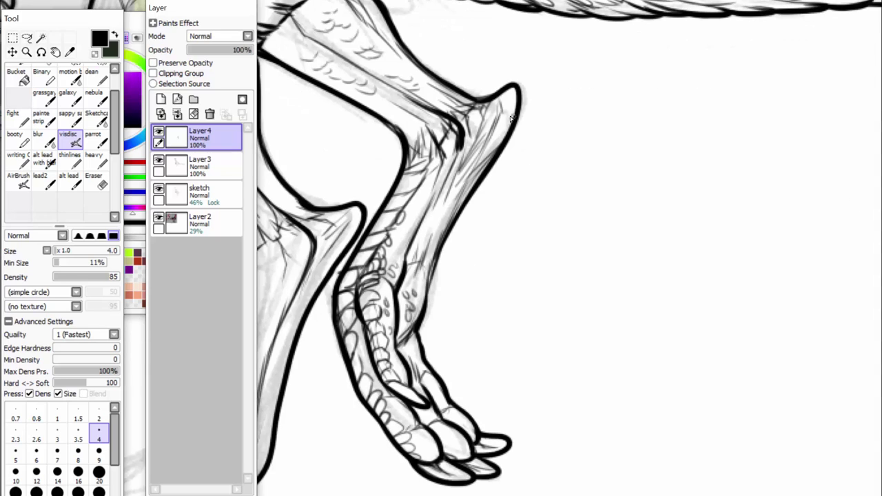
{"action": "left_click_drag", "start_coordinate": [510, 118], "coordinate": [503, 109]}
{"action": "left_click_drag", "start_coordinate": [511, 108], "coordinate": [508, 99]}
{"action": "scroll", "coordinate": [569, 248], "scroll_direction": "down", "scroll_amount": 5}
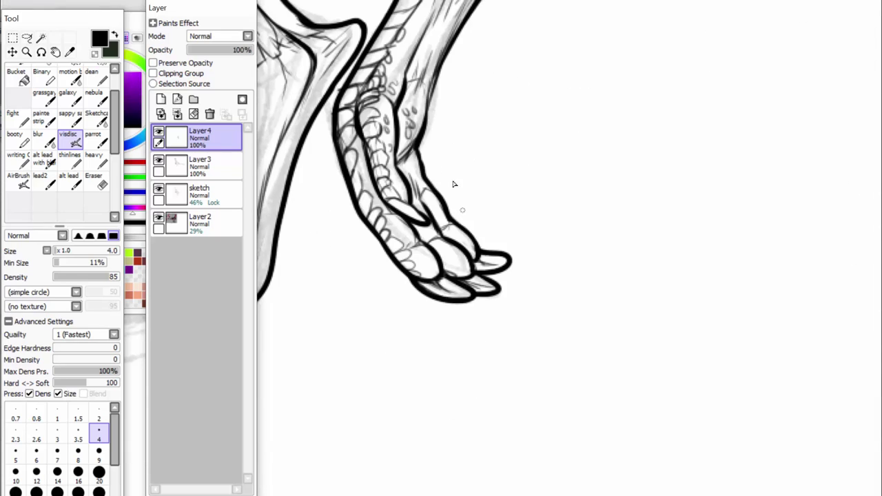
{"action": "left_click_drag", "start_coordinate": [417, 150], "coordinate": [439, 65]}
{"action": "left_click_drag", "start_coordinate": [430, 98], "coordinate": [448, 48]}
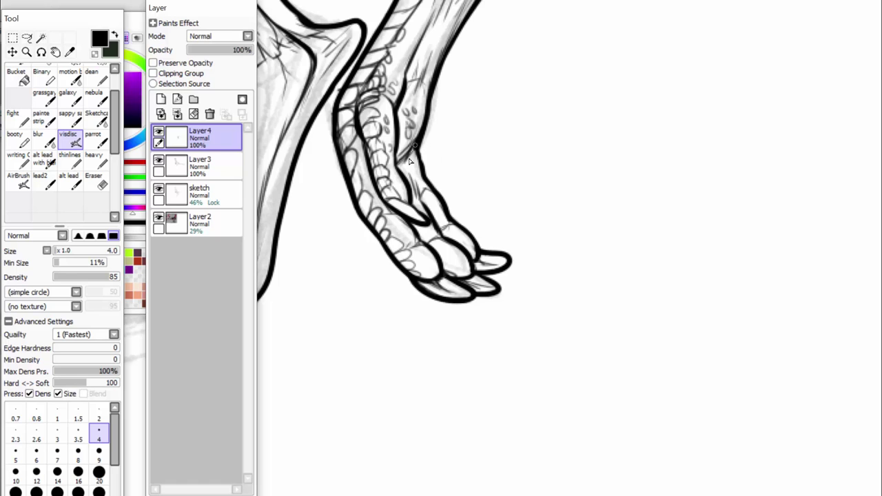
Ink the near foot's two front claws and the toe's lower edge, undo the toe's top line, and add creases inside the claws.
{"action": "scroll", "coordinate": [570, 248], "scroll_direction": "left", "scroll_amount": 5}
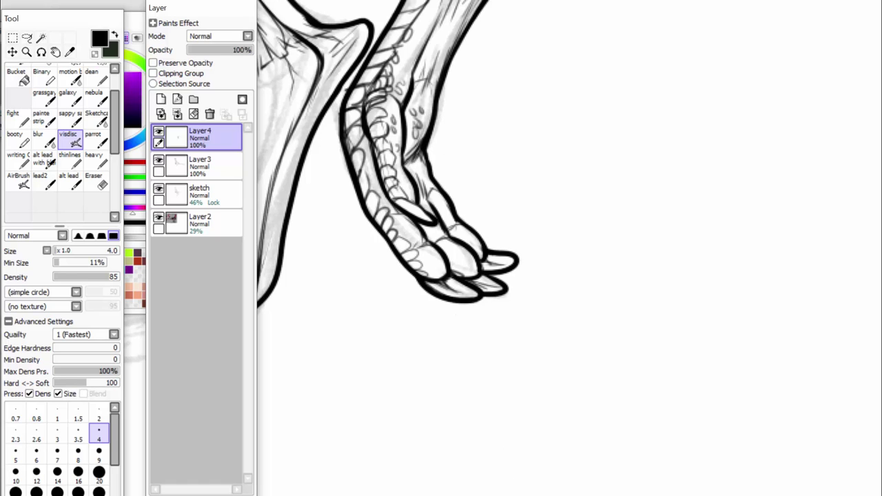
{"action": "mouse_move", "coordinate": [453, 359]}
{"action": "left_mouse_down"}
{"action": "mouse_move", "coordinate": [458, 324]}
{"action": "mouse_move", "coordinate": [426, 348]}
{"action": "mouse_move", "coordinate": [438, 367]}
{"action": "mouse_move", "coordinate": [471, 332]}
{"action": "left_mouse_up"}
{"action": "mouse_move", "coordinate": [359, 349]}
{"action": "left_mouse_down"}
{"action": "mouse_move", "coordinate": [321, 346]}
{"action": "mouse_move", "coordinate": [317, 358]}
{"action": "mouse_move", "coordinate": [352, 351]}
{"action": "mouse_move", "coordinate": [427, 345]}
{"action": "left_mouse_up"}
{"action": "mouse_move", "coordinate": [349, 330]}
{"action": "left_mouse_down"}
{"action": "mouse_move", "coordinate": [415, 325]}
{"action": "mouse_move", "coordinate": [463, 308]}
{"action": "left_mouse_up"}
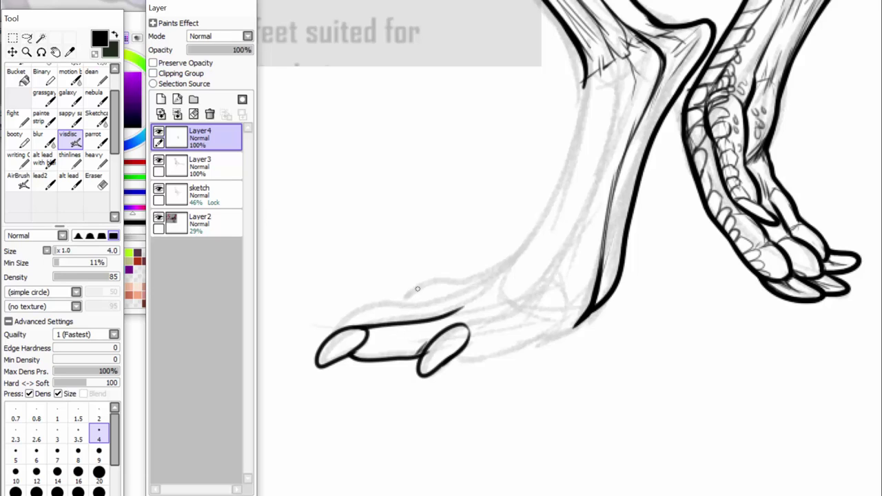
{"action": "key", "text": "ctrl+z"}
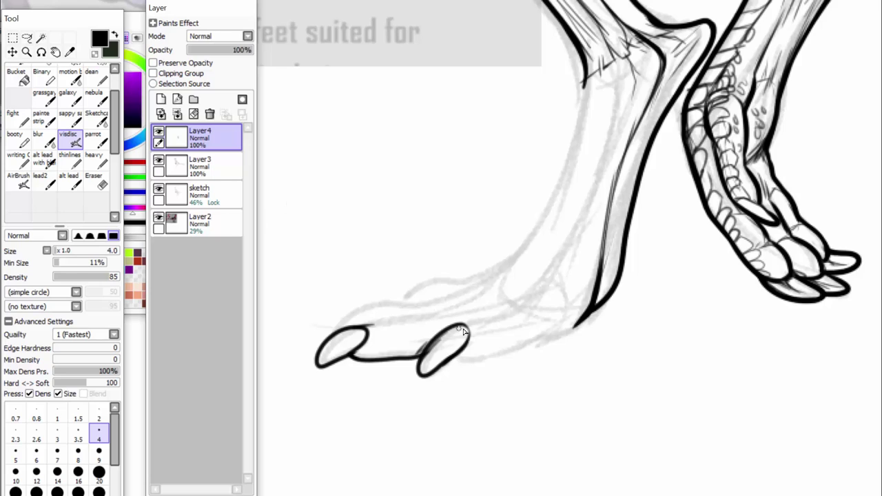
{"action": "left_click_drag", "start_coordinate": [461, 339], "coordinate": [430, 372]}
{"action": "left_click_drag", "start_coordinate": [358, 341], "coordinate": [326, 363]}
Ink the two front toes' top lines toward the shin, and the nearest toe's scales and underside back to the heel.
{"action": "mouse_move", "coordinate": [361, 325]}
{"action": "left_mouse_down"}
{"action": "mouse_move", "coordinate": [449, 313]}
{"action": "mouse_move", "coordinate": [508, 279]}
{"action": "mouse_move", "coordinate": [555, 223]}
{"action": "left_mouse_up"}
{"action": "mouse_move", "coordinate": [466, 323]}
{"action": "left_mouse_down"}
{"action": "mouse_move", "coordinate": [460, 355]}
{"action": "mouse_move", "coordinate": [482, 311]}
{"action": "mouse_move", "coordinate": [487, 321]}
{"action": "mouse_move", "coordinate": [528, 302]}
{"action": "mouse_move", "coordinate": [473, 320]}
{"action": "mouse_move", "coordinate": [504, 311]}
{"action": "mouse_move", "coordinate": [523, 293]}
{"action": "mouse_move", "coordinate": [515, 303]}
{"action": "mouse_move", "coordinate": [542, 269]}
{"action": "mouse_move", "coordinate": [554, 233]}
{"action": "left_mouse_up"}
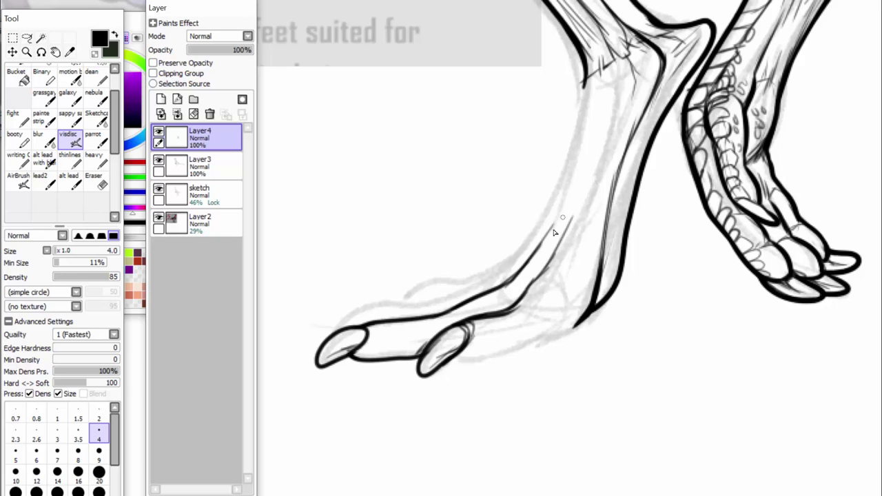
{"action": "mouse_move", "coordinate": [450, 362]}
{"action": "left_mouse_down"}
{"action": "mouse_move", "coordinate": [514, 350]}
{"action": "mouse_move", "coordinate": [538, 332]}
{"action": "mouse_move", "coordinate": [553, 338]}
{"action": "mouse_move", "coordinate": [582, 317]}
{"action": "mouse_move", "coordinate": [505, 353]}
{"action": "mouse_move", "coordinate": [498, 330]}
{"action": "mouse_move", "coordinate": [472, 327]}
{"action": "mouse_move", "coordinate": [471, 338]}
{"action": "mouse_move", "coordinate": [480, 321]}
{"action": "mouse_move", "coordinate": [492, 337]}
{"action": "mouse_move", "coordinate": [486, 321]}
{"action": "mouse_move", "coordinate": [500, 338]}
{"action": "mouse_move", "coordinate": [493, 318]}
{"action": "mouse_move", "coordinate": [507, 336]}
{"action": "mouse_move", "coordinate": [503, 318]}
{"action": "mouse_move", "coordinate": [519, 333]}
{"action": "mouse_move", "coordinate": [524, 318]}
{"action": "mouse_move", "coordinate": [529, 324]}
{"action": "mouse_move", "coordinate": [546, 308]}
{"action": "mouse_move", "coordinate": [550, 285]}
{"action": "mouse_move", "coordinate": [541, 280]}
{"action": "mouse_move", "coordinate": [554, 286]}
{"action": "mouse_move", "coordinate": [531, 284]}
{"action": "mouse_move", "coordinate": [533, 306]}
{"action": "mouse_move", "coordinate": [513, 297]}
{"action": "mouse_move", "coordinate": [535, 281]}
{"action": "mouse_move", "coordinate": [555, 291]}
{"action": "mouse_move", "coordinate": [539, 277]}
{"action": "left_mouse_up"}
{"action": "mouse_move", "coordinate": [536, 320]}
{"action": "left_mouse_down"}
{"action": "mouse_move", "coordinate": [542, 314]}
{"action": "mouse_move", "coordinate": [527, 330]}
{"action": "mouse_move", "coordinate": [518, 324]}
{"action": "mouse_move", "coordinate": [473, 344]}
{"action": "left_mouse_up"}
{"action": "mouse_move", "coordinate": [533, 324]}
{"action": "left_mouse_down"}
{"action": "mouse_move", "coordinate": [557, 309]}
{"action": "mouse_move", "coordinate": [571, 320]}
{"action": "mouse_move", "coordinate": [583, 303]}
{"action": "left_mouse_up"}
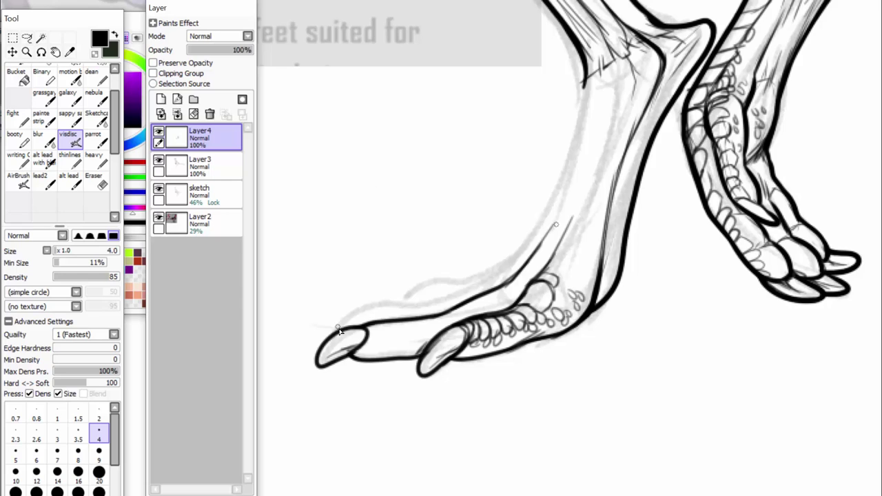
Fill the near foot's second toe with crosswise scales along its top and small round scales along its underside.
{"action": "mouse_move", "coordinate": [357, 349]}
{"action": "left_mouse_down"}
{"action": "mouse_move", "coordinate": [380, 336]}
{"action": "mouse_move", "coordinate": [371, 340]}
{"action": "mouse_move", "coordinate": [406, 346]}
{"action": "mouse_move", "coordinate": [384, 357]}
{"action": "mouse_move", "coordinate": [394, 357]}
{"action": "left_mouse_up"}
{"action": "left_click_drag", "start_coordinate": [404, 324], "coordinate": [412, 345]}
{"action": "left_click_drag", "start_coordinate": [414, 323], "coordinate": [426, 345]}
{"action": "mouse_move", "coordinate": [426, 321]}
{"action": "left_mouse_down"}
{"action": "mouse_move", "coordinate": [440, 345]}
{"action": "mouse_move", "coordinate": [446, 326]}
{"action": "mouse_move", "coordinate": [529, 277]}
{"action": "left_mouse_up"}
Ink the near foot's two farther toes with claws, top contours and crosswise scales, running back toward the shin.
{"action": "mouse_move", "coordinate": [376, 313]}
{"action": "left_mouse_down"}
{"action": "mouse_move", "coordinate": [349, 308]}
{"action": "mouse_move", "coordinate": [337, 329]}
{"action": "left_mouse_up"}
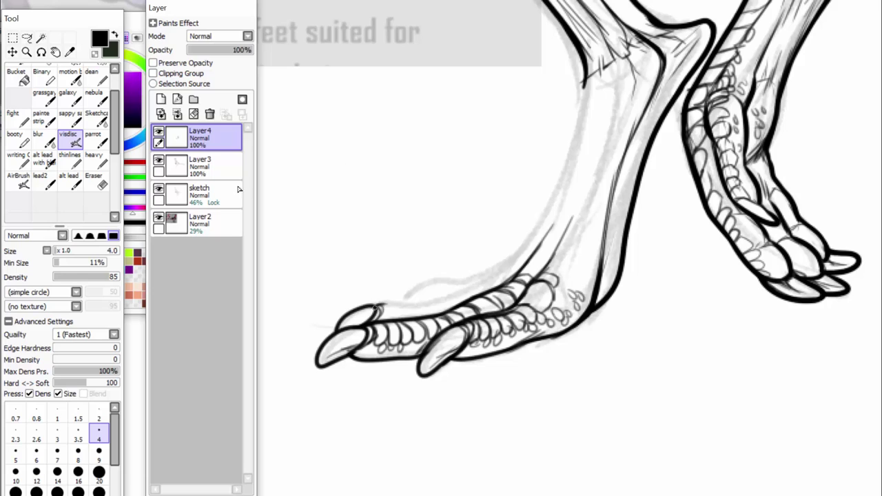
{"action": "mouse_move", "coordinate": [377, 306]}
{"action": "left_mouse_down"}
{"action": "mouse_move", "coordinate": [468, 288]}
{"action": "mouse_move", "coordinate": [529, 250]}
{"action": "left_mouse_up"}
{"action": "left_click_drag", "start_coordinate": [493, 274], "coordinate": [550, 215]}
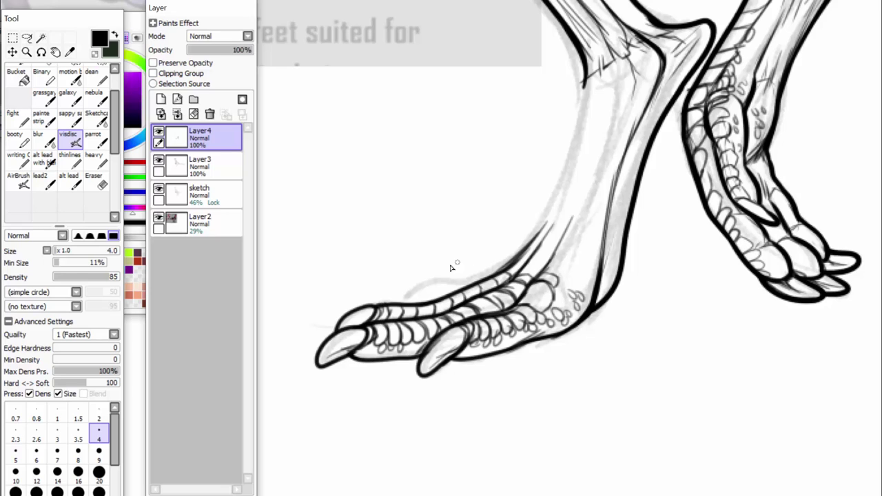
{"action": "mouse_move", "coordinate": [402, 303]}
{"action": "left_mouse_down"}
{"action": "mouse_move", "coordinate": [417, 290]}
{"action": "mouse_move", "coordinate": [445, 289]}
{"action": "mouse_move", "coordinate": [437, 294]}
{"action": "mouse_move", "coordinate": [436, 286]}
{"action": "mouse_move", "coordinate": [449, 288]}
{"action": "mouse_move", "coordinate": [437, 283]}
{"action": "mouse_move", "coordinate": [455, 280]}
{"action": "mouse_move", "coordinate": [453, 288]}
{"action": "mouse_move", "coordinate": [458, 279]}
{"action": "mouse_move", "coordinate": [468, 288]}
{"action": "mouse_move", "coordinate": [449, 280]}
{"action": "mouse_move", "coordinate": [487, 274]}
{"action": "mouse_move", "coordinate": [472, 276]}
{"action": "mouse_move", "coordinate": [527, 241]}
{"action": "left_mouse_up"}
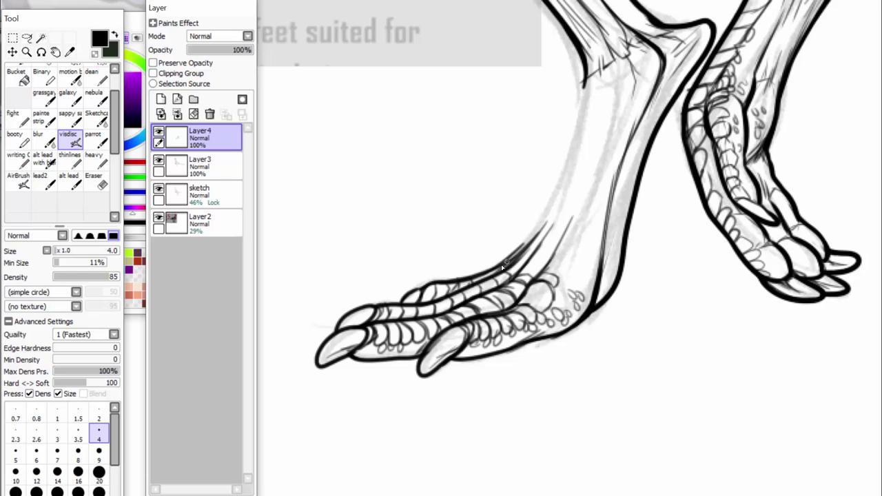
{"action": "left_click_drag", "start_coordinate": [497, 268], "coordinate": [554, 216]}
{"action": "mouse_move", "coordinate": [511, 253]}
{"action": "left_mouse_down"}
{"action": "mouse_move", "coordinate": [557, 199]}
{"action": "mouse_move", "coordinate": [561, 179]}
{"action": "left_mouse_up"}
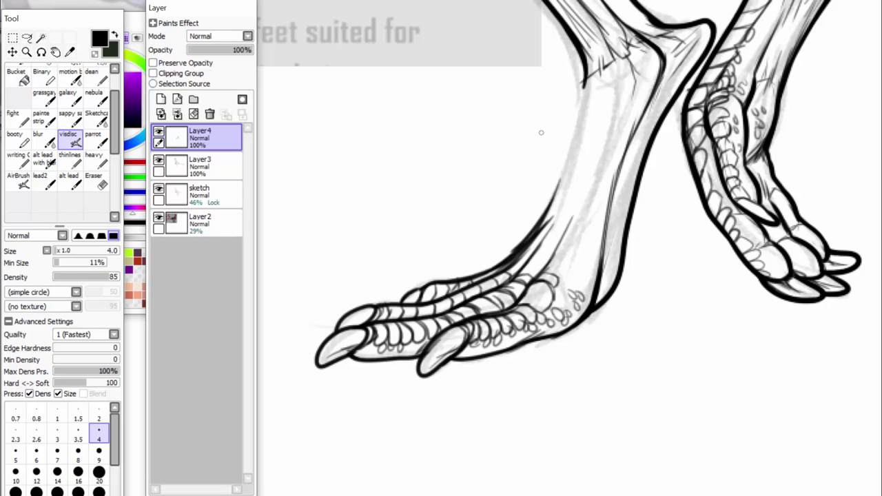
{"action": "key", "text": "ctrl+z"}
{"action": "key", "text": "ctrl+z"}
{"action": "key", "text": "ctrl+z"}
{"action": "key", "text": "ctrl+z"}
Ink the near leg's front contour in smooth strokes from the top of the foot up past the ankle.
{"action": "mouse_move", "coordinate": [507, 266]}
{"action": "left_mouse_down"}
{"action": "mouse_move", "coordinate": [537, 229]}
{"action": "mouse_move", "coordinate": [572, 150]}
{"action": "left_mouse_up"}
{"action": "left_click_drag", "start_coordinate": [550, 198], "coordinate": [585, 95]}
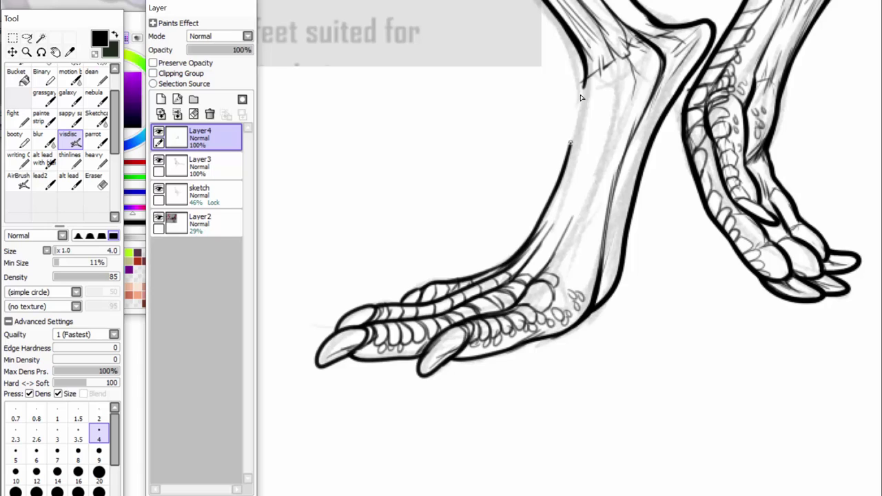
{"action": "mouse_move", "coordinate": [569, 144]}
{"action": "left_mouse_down"}
{"action": "mouse_move", "coordinate": [586, 72]}
{"action": "mouse_move", "coordinate": [577, 117]}
{"action": "left_mouse_up"}
{"action": "left_click_drag", "start_coordinate": [584, 72], "coordinate": [567, 157]}
{"action": "left_click_drag", "start_coordinate": [579, 113], "coordinate": [560, 183]}
{"action": "mouse_move", "coordinate": [583, 90]}
{"action": "left_mouse_down"}
{"action": "mouse_move", "coordinate": [581, 56]}
{"action": "mouse_move", "coordinate": [580, 69]}
{"action": "mouse_move", "coordinate": [555, 11]}
{"action": "left_mouse_up"}
Add tendon lines, small scales beside the toe joint, and wide scale bands across the near foot's lower shin.
{"action": "left_click_drag", "start_coordinate": [573, 220], "coordinate": [587, 181]}
{"action": "left_click_drag", "start_coordinate": [548, 230], "coordinate": [564, 204]}
{"action": "mouse_move", "coordinate": [558, 280]}
{"action": "left_mouse_down"}
{"action": "mouse_move", "coordinate": [580, 269]}
{"action": "mouse_move", "coordinate": [573, 256]}
{"action": "mouse_move", "coordinate": [545, 247]}
{"action": "mouse_move", "coordinate": [504, 252]}
{"action": "mouse_move", "coordinate": [564, 274]}
{"action": "mouse_move", "coordinate": [573, 297]}
{"action": "left_mouse_up"}
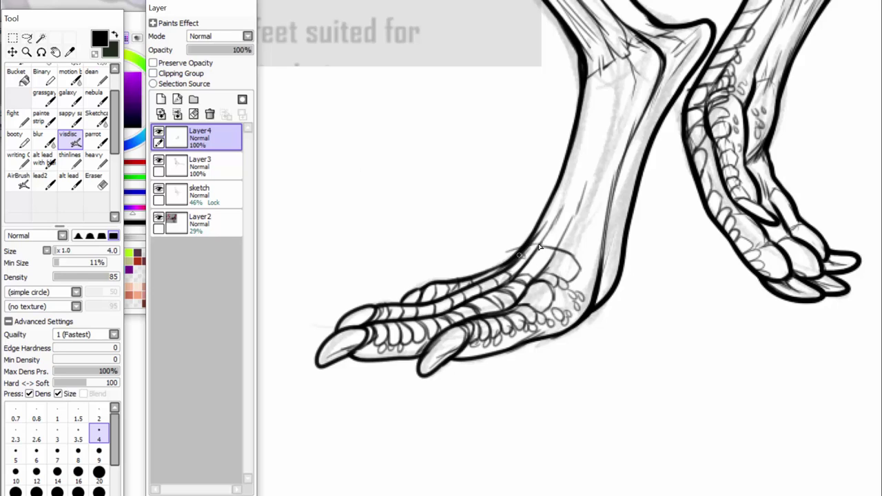
{"action": "mouse_move", "coordinate": [526, 250]}
{"action": "left_mouse_down"}
{"action": "mouse_move", "coordinate": [580, 259]}
{"action": "mouse_move", "coordinate": [589, 238]}
{"action": "mouse_move", "coordinate": [567, 222]}
{"action": "left_mouse_up"}
{"action": "mouse_move", "coordinate": [559, 224]}
{"action": "left_mouse_down"}
{"action": "mouse_move", "coordinate": [539, 226]}
{"action": "mouse_move", "coordinate": [594, 228]}
{"action": "mouse_move", "coordinate": [578, 205]}
{"action": "mouse_move", "coordinate": [542, 209]}
{"action": "mouse_move", "coordinate": [594, 217]}
{"action": "mouse_move", "coordinate": [598, 191]}
{"action": "mouse_move", "coordinate": [597, 208]}
{"action": "mouse_move", "coordinate": [562, 187]}
{"action": "mouse_move", "coordinate": [604, 168]}
{"action": "left_mouse_up"}
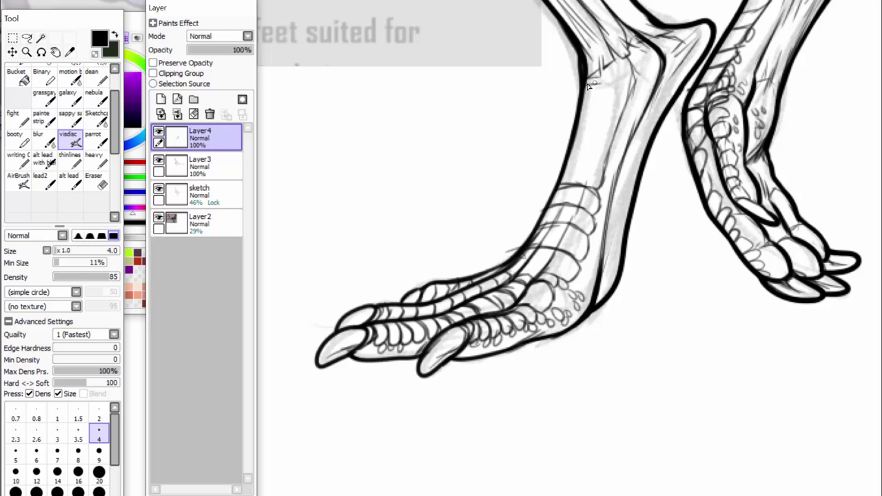
Undo the stray ankle stroke and continue the wide scale bands up the near shin to just below the ankle.
{"action": "mouse_move", "coordinate": [588, 86]}
{"action": "left_mouse_down"}
{"action": "mouse_move", "coordinate": [617, 80]}
{"action": "mouse_move", "coordinate": [632, 64]}
{"action": "left_mouse_up"}
{"action": "key", "text": "ctrl+z"}
{"action": "mouse_move", "coordinate": [564, 168]}
{"action": "left_mouse_down"}
{"action": "mouse_move", "coordinate": [596, 164]}
{"action": "mouse_move", "coordinate": [621, 110]}
{"action": "left_mouse_up"}
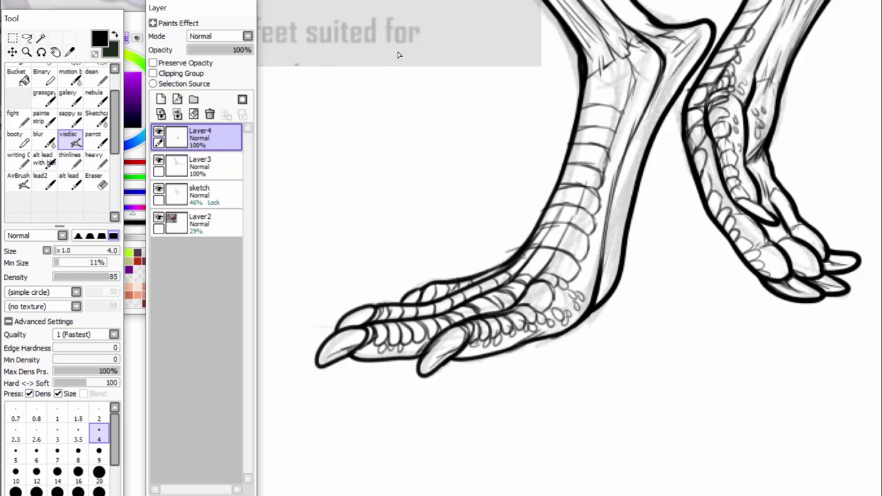
{"action": "left_click_drag", "start_coordinate": [586, 88], "coordinate": [629, 95]}
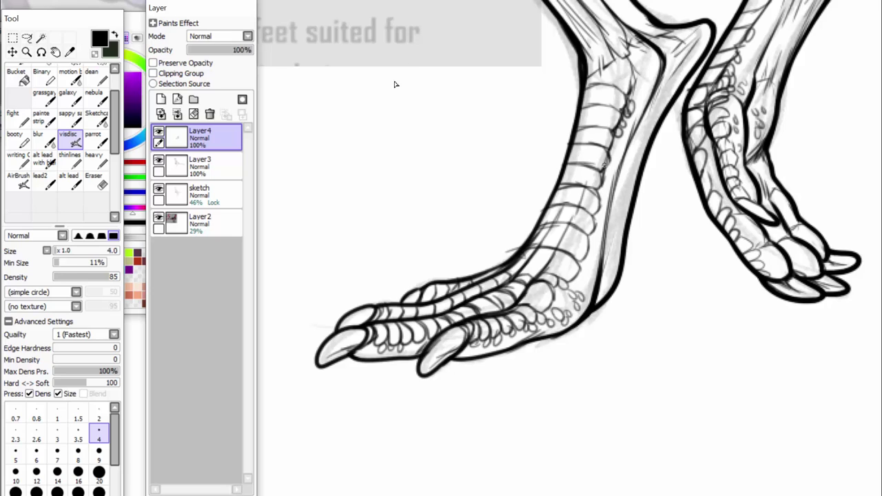
Draw small round scales along the back edge of the shin bands and above the near foot's heel.
{"action": "mouse_move", "coordinate": [600, 199]}
{"action": "left_mouse_down"}
{"action": "mouse_move", "coordinate": [603, 192]}
{"action": "mouse_move", "coordinate": [593, 216]}
{"action": "mouse_move", "coordinate": [597, 245]}
{"action": "mouse_move", "coordinate": [592, 237]}
{"action": "left_mouse_up"}
{"action": "left_click_drag", "start_coordinate": [596, 232], "coordinate": [598, 231]}
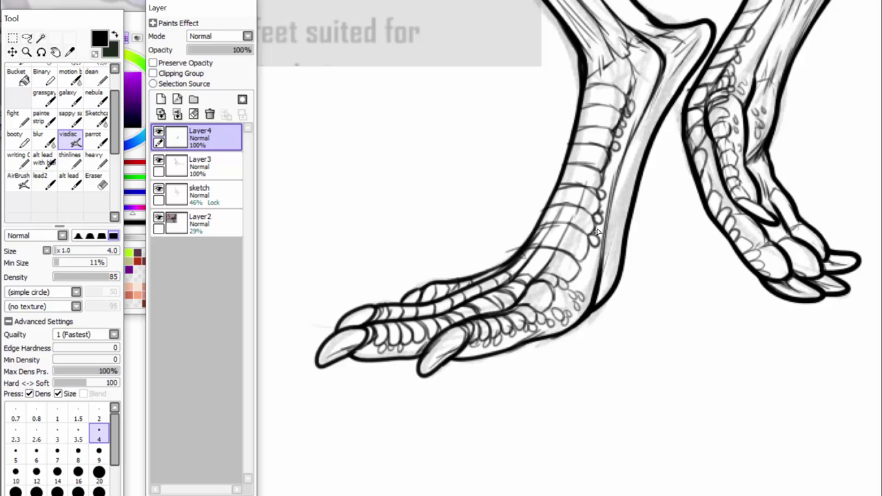
{"action": "mouse_move", "coordinate": [589, 262]}
{"action": "left_mouse_down"}
{"action": "mouse_move", "coordinate": [593, 269]}
{"action": "mouse_move", "coordinate": [609, 247]}
{"action": "mouse_move", "coordinate": [607, 270]}
{"action": "mouse_move", "coordinate": [613, 234]}
{"action": "left_mouse_up"}
{"action": "mouse_move", "coordinate": [526, 287]}
{"action": "left_mouse_down"}
{"action": "mouse_move", "coordinate": [556, 252]}
{"action": "mouse_move", "coordinate": [567, 215]}
{"action": "mouse_move", "coordinate": [556, 215]}
{"action": "left_mouse_up"}
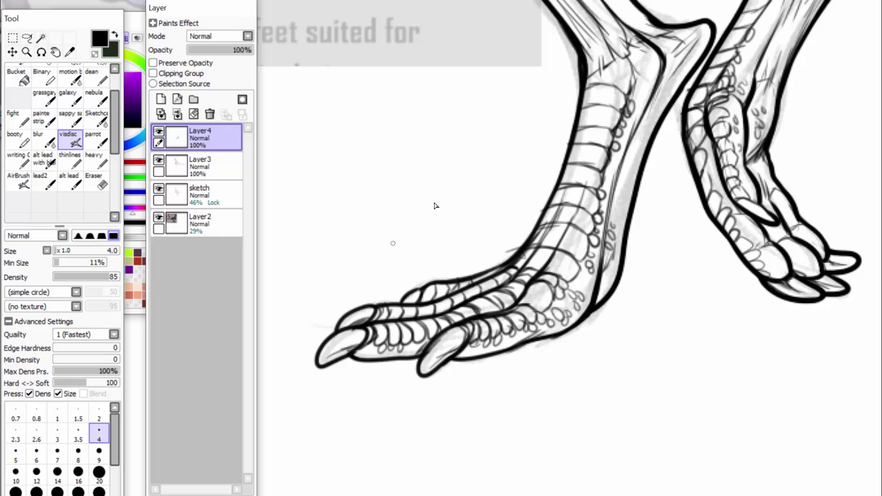
Thicken the near leg's front contour from the top of the foot up the shin, using the visdisc brush.
{"action": "key", "text": "e"}
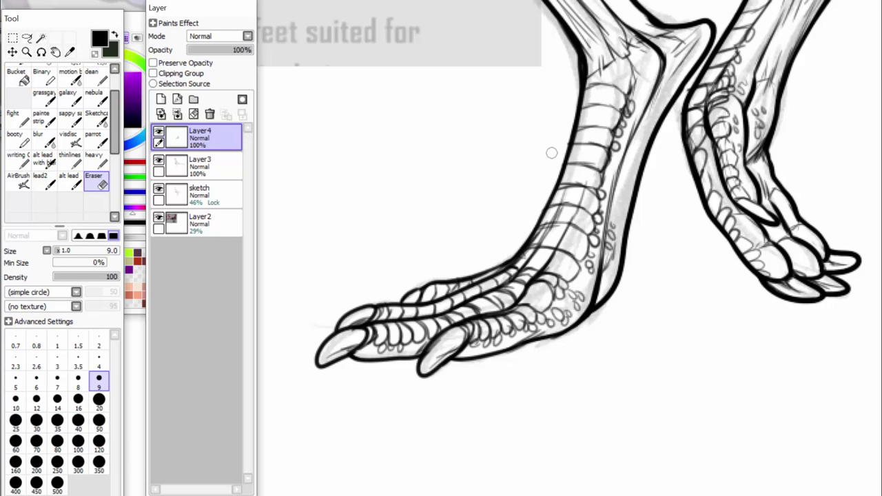
{"action": "left_click", "coordinate": [70, 140]}
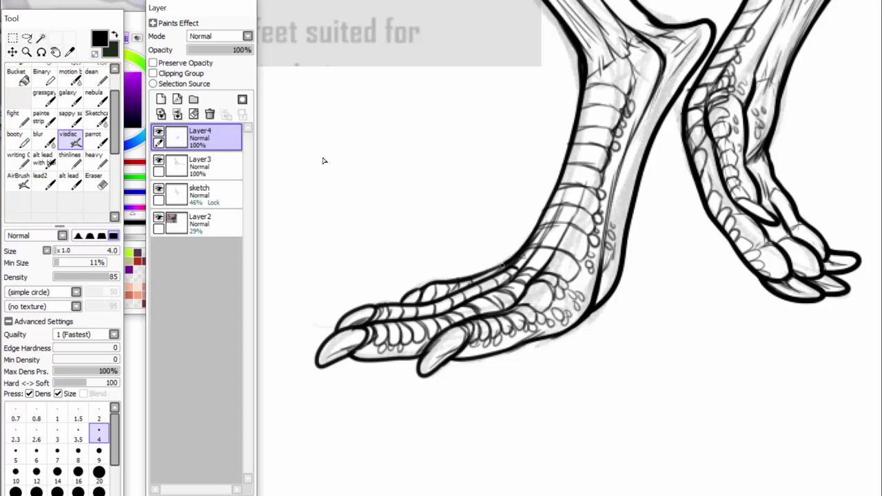
{"action": "left_click_drag", "start_coordinate": [503, 266], "coordinate": [552, 208]}
{"action": "left_click_drag", "start_coordinate": [528, 236], "coordinate": [566, 157]}
{"action": "left_click_drag", "start_coordinate": [546, 207], "coordinate": [575, 120]}
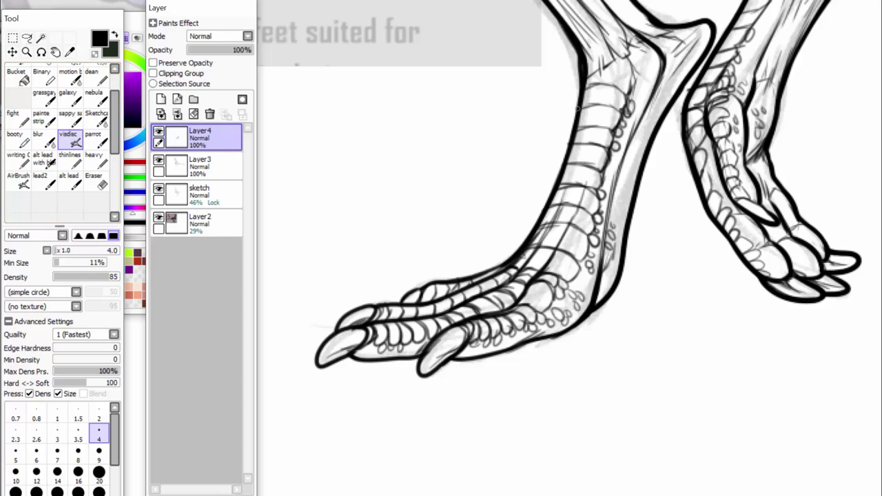
Add small scales inside the near ankle and strengthen the line along the back tendon.
{"action": "mouse_move", "coordinate": [627, 85]}
{"action": "left_mouse_down"}
{"action": "mouse_move", "coordinate": [614, 95]}
{"action": "mouse_move", "coordinate": [623, 95]}
{"action": "mouse_move", "coordinate": [634, 63]}
{"action": "mouse_move", "coordinate": [656, 73]}
{"action": "left_mouse_up"}
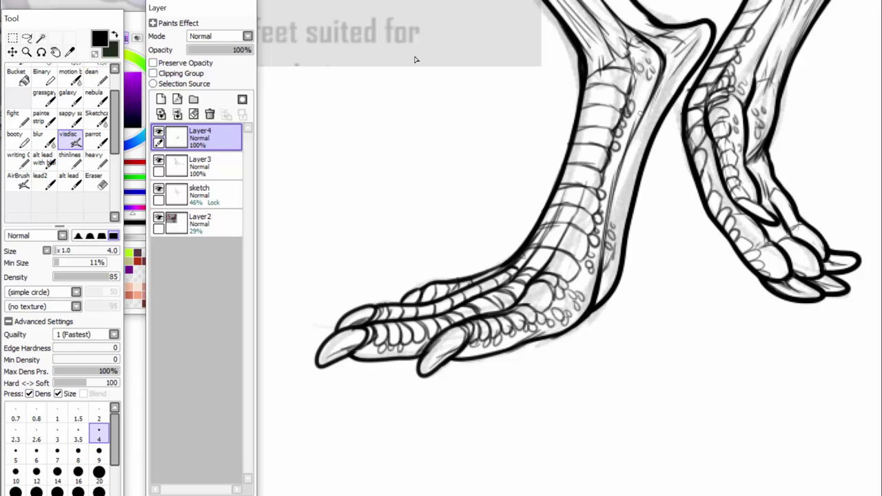
{"action": "left_click_drag", "start_coordinate": [645, 105], "coordinate": [632, 158]}
{"action": "left_click_drag", "start_coordinate": [639, 122], "coordinate": [626, 189]}
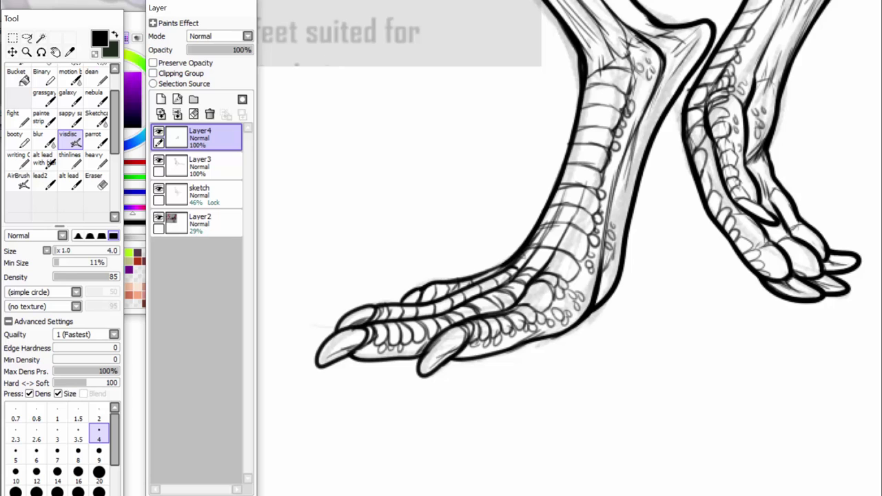
Merge Layer4 down into Layer3 and create a new layer above it.
{"action": "scroll", "coordinate": [431, 240], "scroll_direction": "down", "scroll_amount": 4}
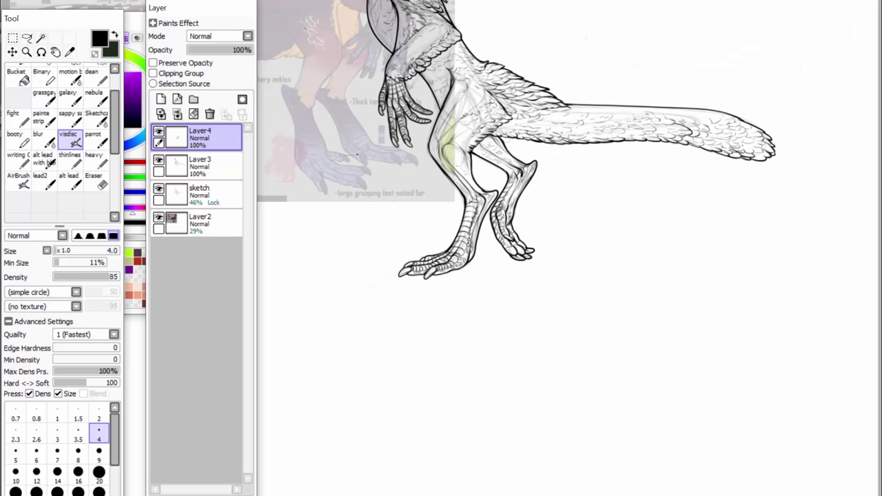
{"action": "scroll", "coordinate": [516, 189], "scroll_direction": "up", "scroll_amount": 5}
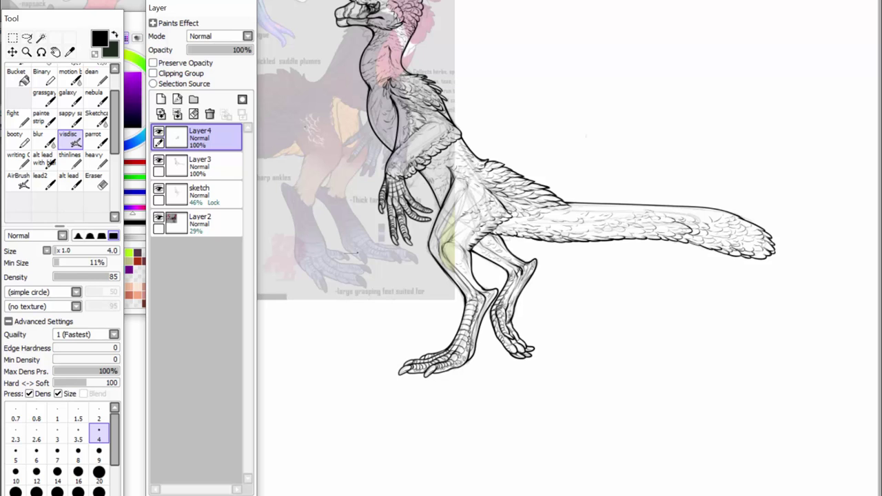
{"action": "scroll", "coordinate": [357, 254], "scroll_direction": "up", "scroll_amount": 3}
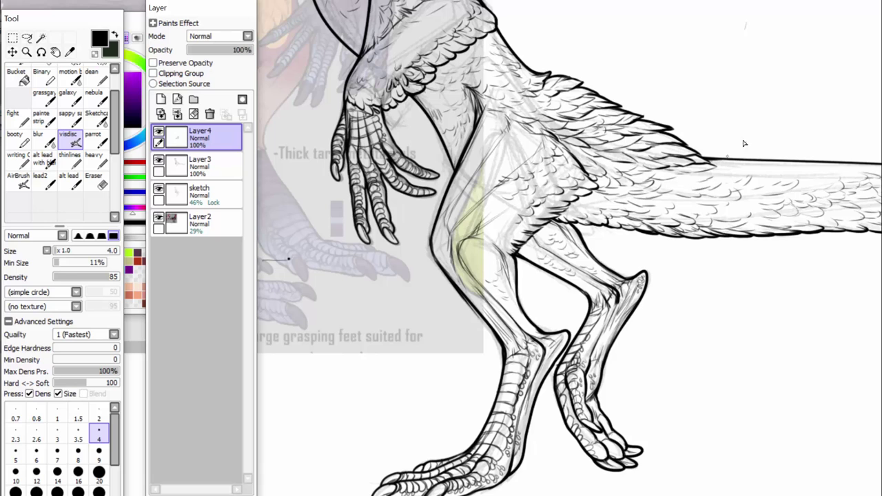
{"action": "scroll", "coordinate": [879, 205], "scroll_direction": "up", "scroll_amount": 5}
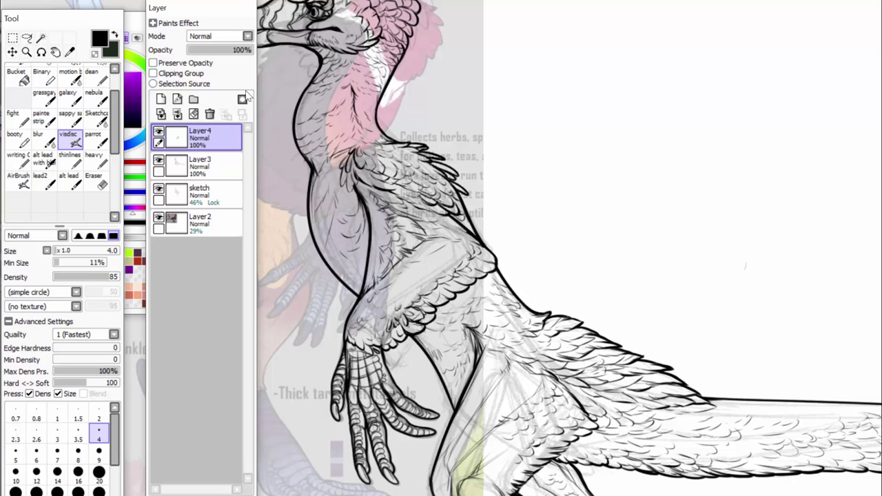
{"action": "left_click", "coordinate": [178, 114]}
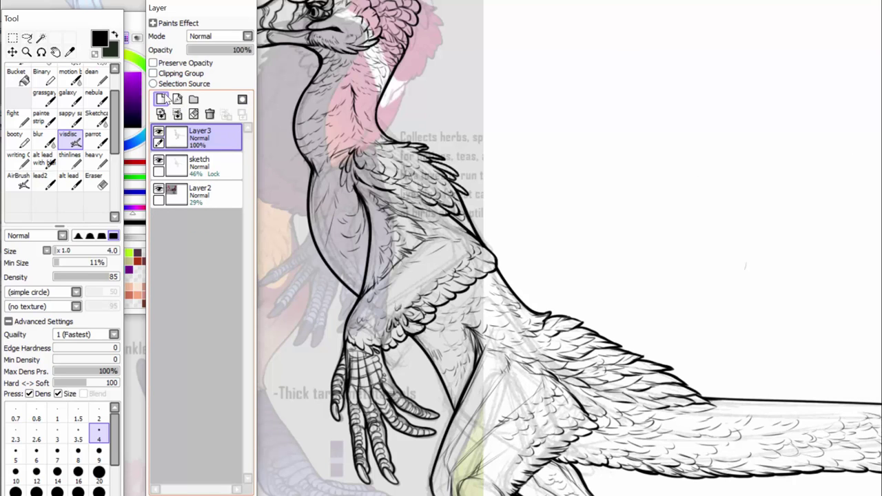
{"action": "left_click", "coordinate": [161, 99]}
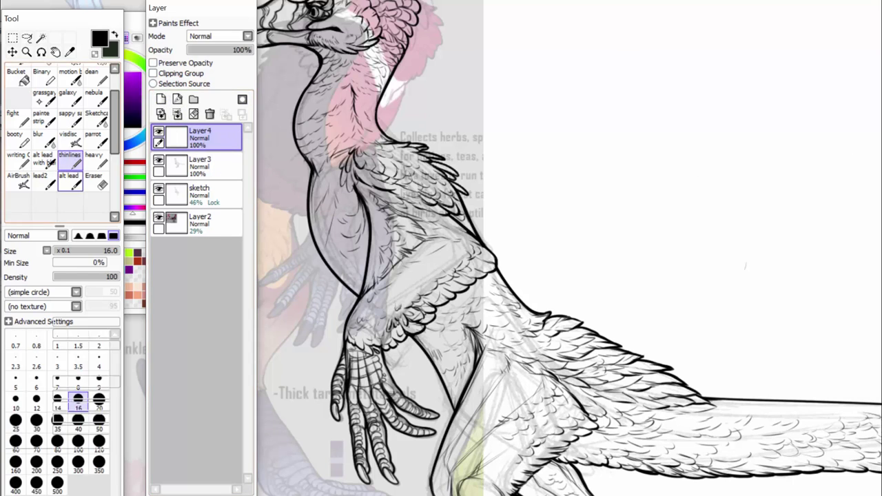
Redraw the chest contour on Layer4 with the alt lead brush, and erase its overlap across the forearm and the old contour on Layer3.
{"action": "left_click", "coordinate": [69, 181]}
{"action": "mouse_move", "coordinate": [313, 180]}
{"action": "left_mouse_down"}
{"action": "mouse_move", "coordinate": [350, 274]}
{"action": "mouse_move", "coordinate": [424, 343]}
{"action": "left_mouse_up"}
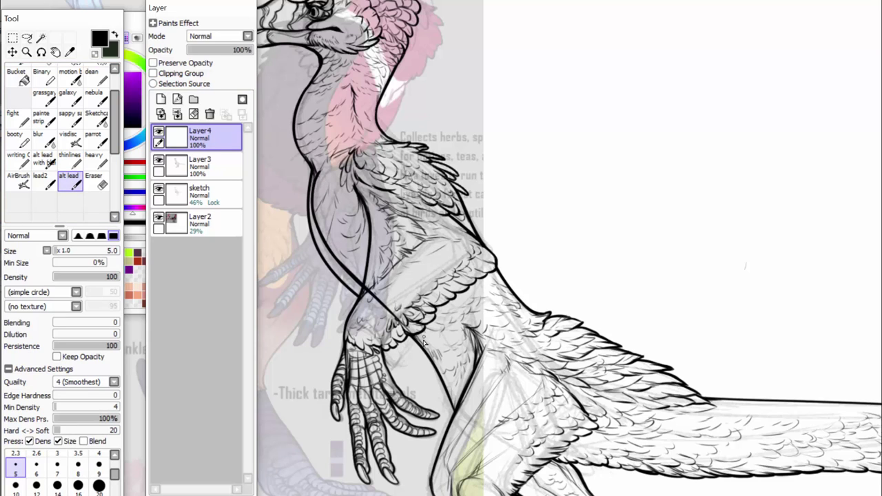
{"action": "left_click", "coordinate": [96, 181]}
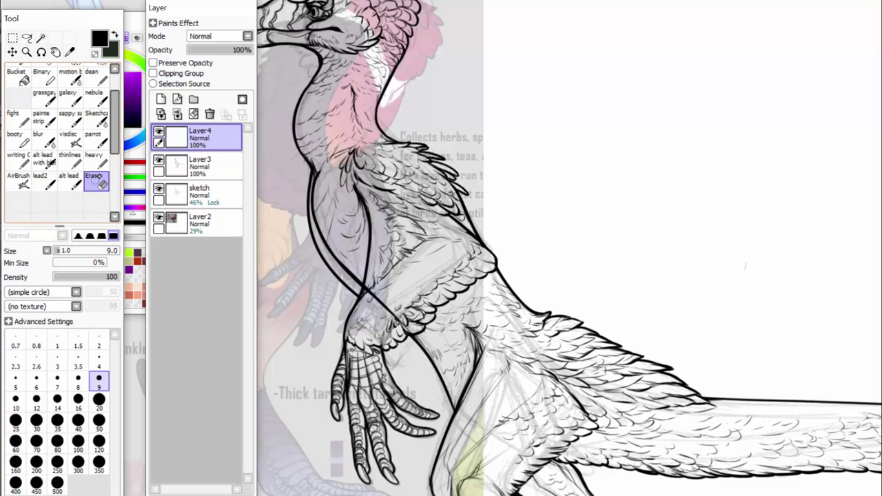
{"action": "left_click_drag", "start_coordinate": [415, 331], "coordinate": [368, 291]}
{"action": "left_click", "coordinate": [200, 193]}
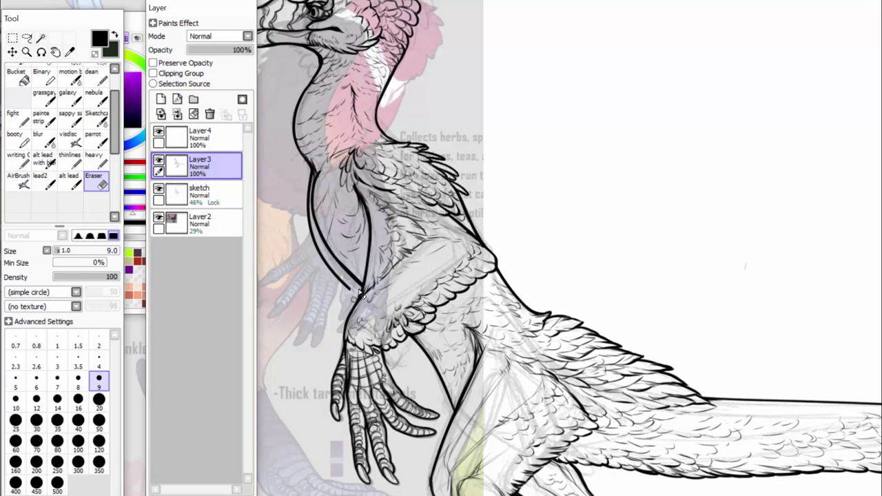
{"action": "mouse_move", "coordinate": [353, 297]}
{"action": "left_mouse_down"}
{"action": "mouse_move", "coordinate": [326, 263]}
{"action": "mouse_move", "coordinate": [311, 215]}
{"action": "mouse_move", "coordinate": [316, 185]}
{"action": "mouse_move", "coordinate": [303, 176]}
{"action": "left_mouse_up"}
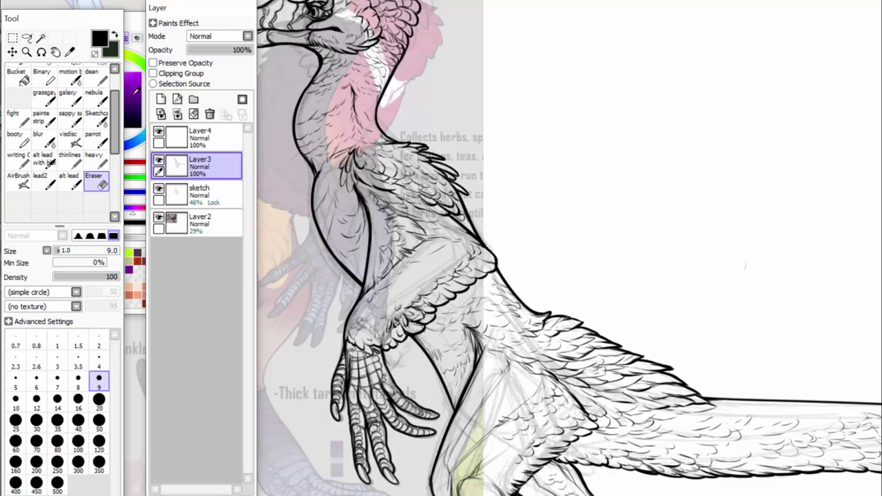
Fill the chest between the front contour and the arm with short curved feather strokes, using the alt lead brush on Layer3.
{"action": "left_click", "coordinate": [71, 181]}
{"action": "scroll", "coordinate": [427, 247], "scroll_direction": "up", "scroll_amount": 2}
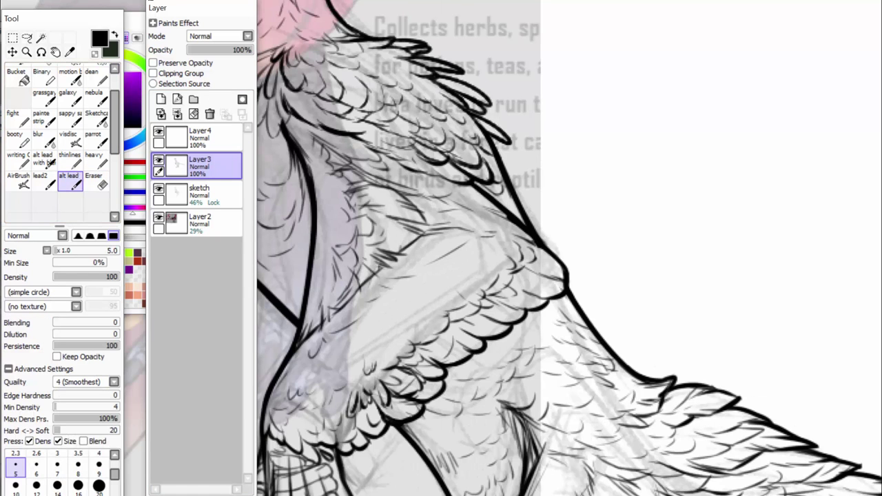
{"action": "left_click_drag", "start_coordinate": [455, 495], "coordinate": [406, 495]}
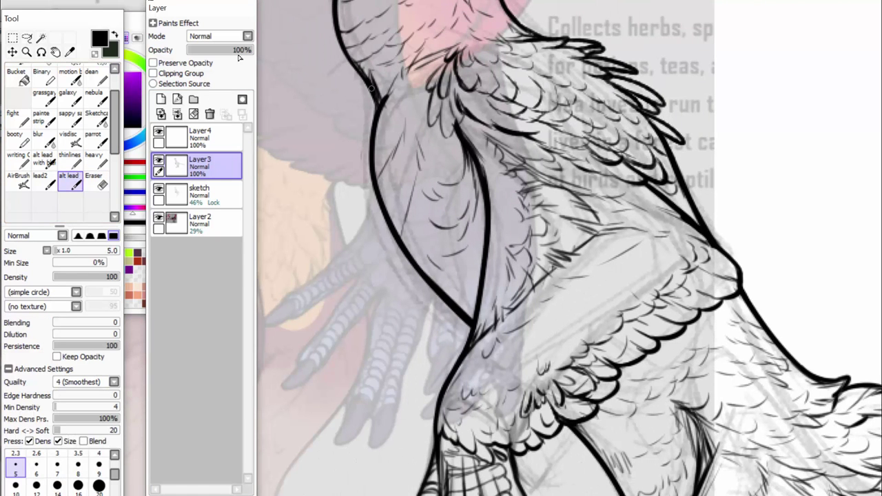
{"action": "mouse_move", "coordinate": [382, 105]}
{"action": "left_mouse_down"}
{"action": "mouse_move", "coordinate": [399, 83]}
{"action": "mouse_move", "coordinate": [407, 92]}
{"action": "left_mouse_up"}
{"action": "left_click_drag", "start_coordinate": [393, 126], "coordinate": [406, 115]}
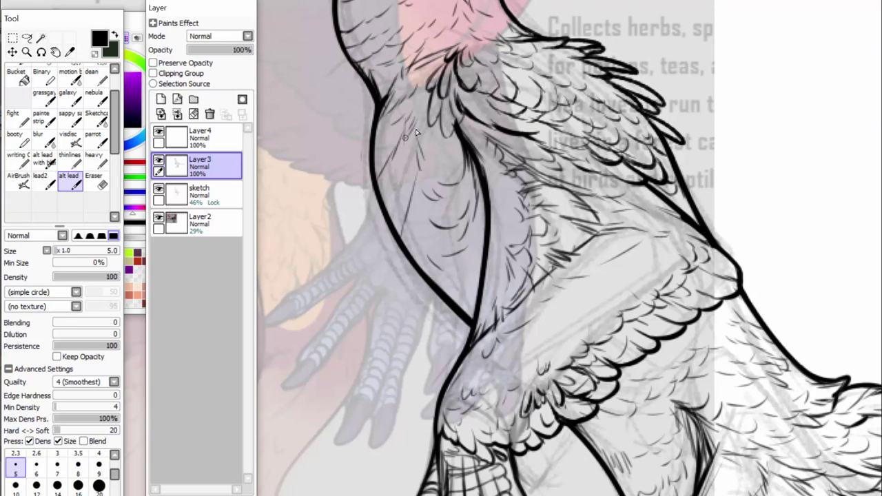
{"action": "mouse_move", "coordinate": [453, 261]}
{"action": "left_mouse_down"}
{"action": "mouse_move", "coordinate": [479, 252]}
{"action": "mouse_move", "coordinate": [459, 265]}
{"action": "left_mouse_up"}
{"action": "left_click_drag", "start_coordinate": [429, 235], "coordinate": [446, 240]}
{"action": "left_click_drag", "start_coordinate": [461, 246], "coordinate": [468, 236]}
{"action": "left_click_drag", "start_coordinate": [403, 207], "coordinate": [409, 195]}
{"action": "left_click_drag", "start_coordinate": [413, 200], "coordinate": [418, 182]}
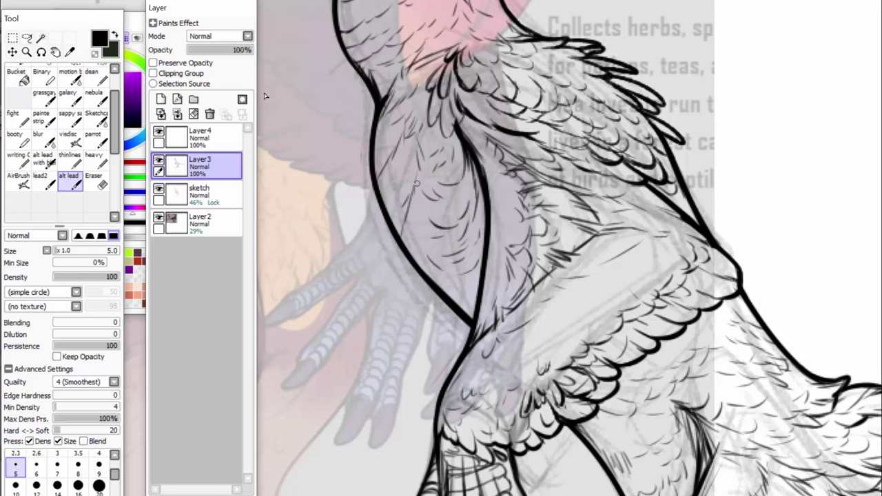
{"action": "mouse_move", "coordinate": [401, 235]}
{"action": "left_mouse_down"}
{"action": "mouse_move", "coordinate": [416, 217]}
{"action": "mouse_move", "coordinate": [414, 197]}
{"action": "left_mouse_up"}
{"action": "left_click_drag", "start_coordinate": [410, 231], "coordinate": [426, 202]}
{"action": "mouse_move", "coordinate": [380, 178]}
{"action": "left_mouse_down"}
{"action": "mouse_move", "coordinate": [396, 144]}
{"action": "mouse_move", "coordinate": [397, 164]}
{"action": "left_mouse_up"}
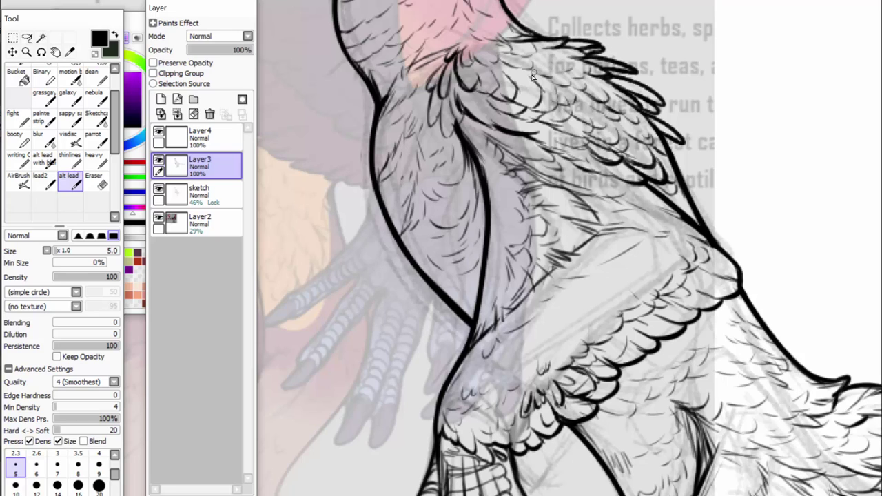
Darken the feather strokes at the shoulder where the upper arm meets the base of the neck.
{"action": "mouse_move", "coordinate": [532, 114]}
{"action": "left_mouse_down"}
{"action": "mouse_move", "coordinate": [504, 112]}
{"action": "mouse_move", "coordinate": [483, 109]}
{"action": "mouse_move", "coordinate": [470, 91]}
{"action": "left_mouse_up"}
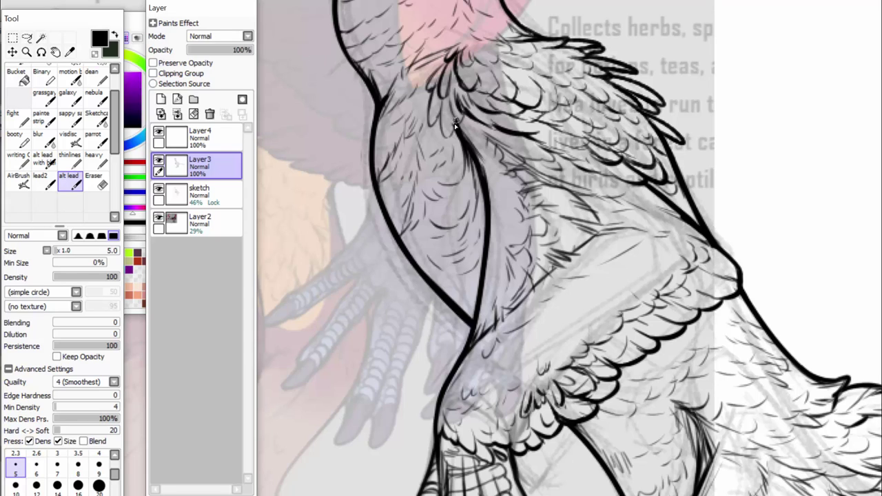
{"action": "mouse_move", "coordinate": [455, 124]}
{"action": "left_mouse_down"}
{"action": "mouse_move", "coordinate": [450, 139]}
{"action": "mouse_move", "coordinate": [445, 106]}
{"action": "left_mouse_up"}
{"action": "left_click_drag", "start_coordinate": [437, 149], "coordinate": [416, 73]}
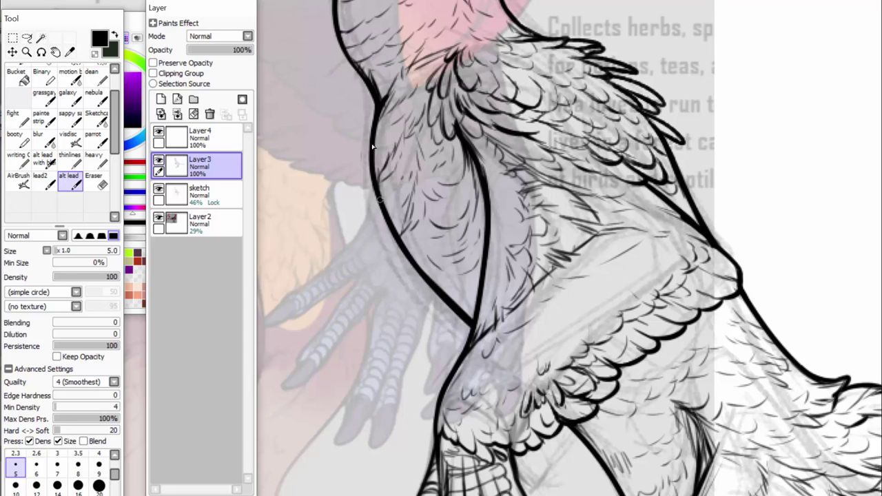
Smooth and thicken the front contour around the near knee with the visdisc brush, and trim the shin line's outer edge with the eraser.
{"action": "key", "text": "e"}
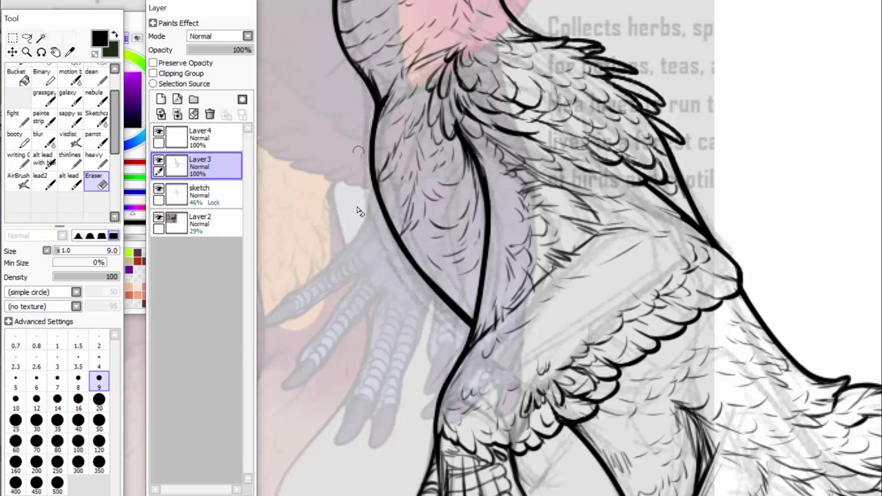
{"action": "scroll", "coordinate": [338, 230], "scroll_direction": "up", "scroll_amount": 1}
{"action": "scroll", "coordinate": [338, 230], "scroll_direction": "down", "scroll_amount": 6}
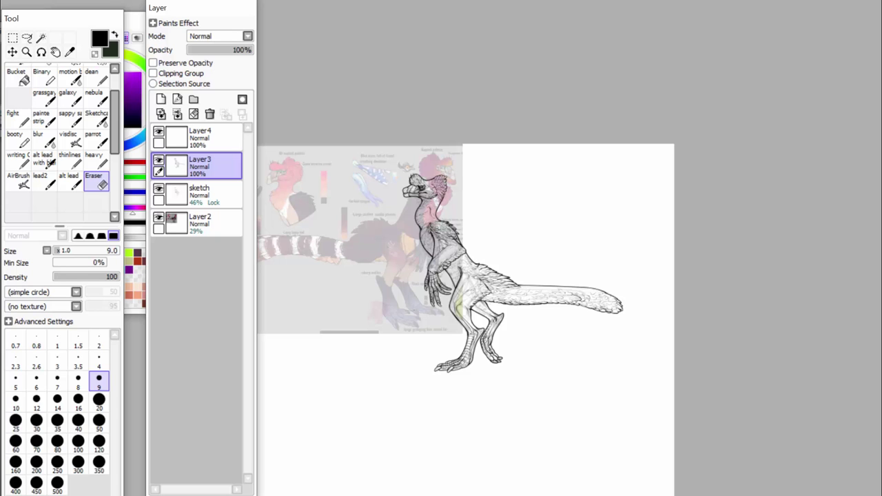
{"action": "scroll", "coordinate": [426, 249], "scroll_direction": "up", "scroll_amount": 6}
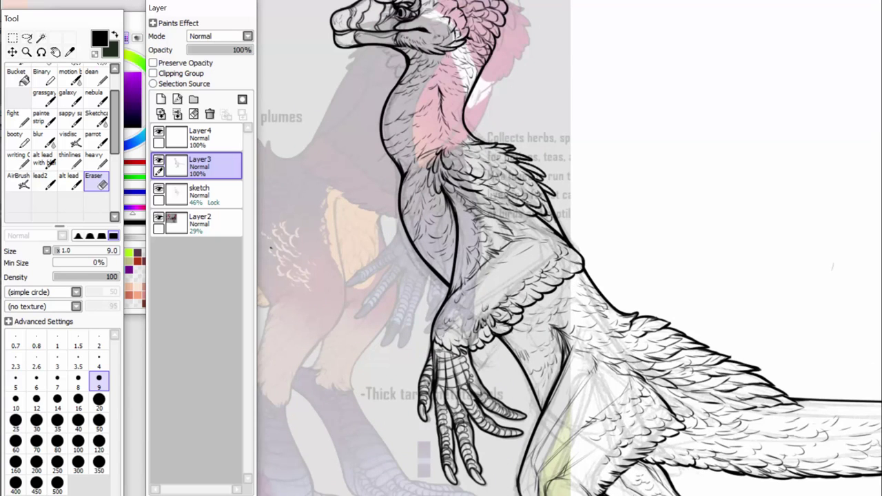
{"action": "scroll", "coordinate": [505, 247], "scroll_direction": "down", "scroll_amount": 5}
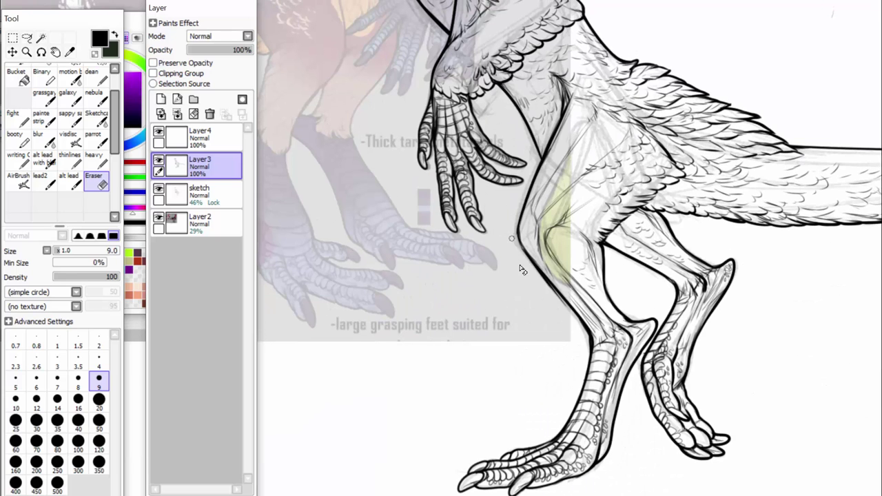
{"action": "left_click", "coordinate": [67, 140]}
{"action": "scroll", "coordinate": [498, 70], "scroll_direction": "up", "scroll_amount": 3}
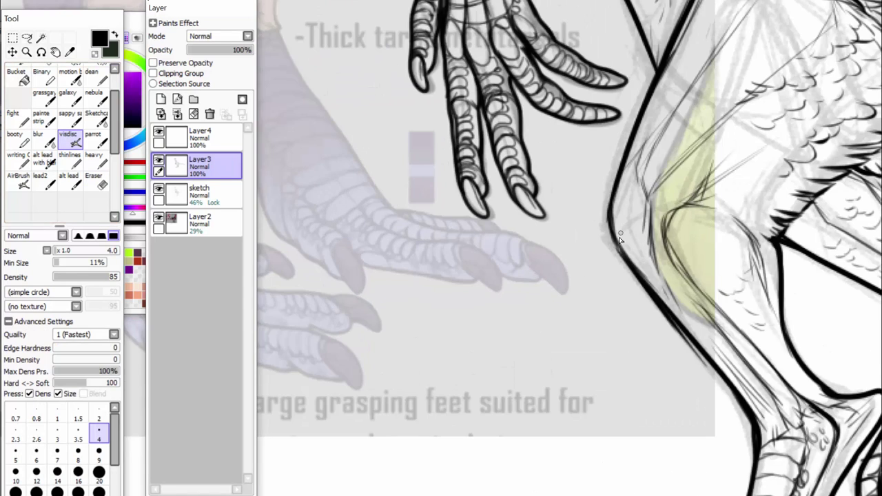
{"action": "mouse_move", "coordinate": [626, 260]}
{"action": "left_mouse_down"}
{"action": "mouse_move", "coordinate": [608, 210]}
{"action": "mouse_move", "coordinate": [611, 191]}
{"action": "left_mouse_up"}
{"action": "left_click_drag", "start_coordinate": [620, 253], "coordinate": [659, 301]}
{"action": "key", "text": "e"}
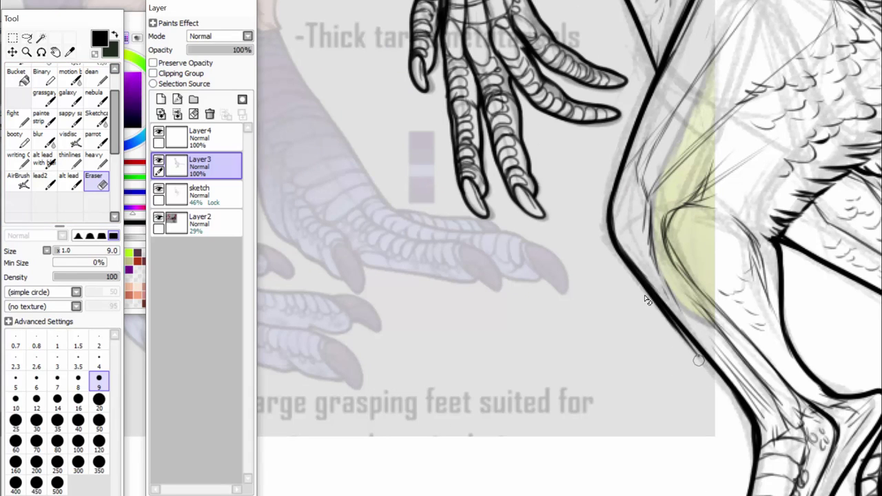
{"action": "left_click_drag", "start_coordinate": [699, 359], "coordinate": [651, 304]}
Erase the feather tips along the forearm's lower edge above the wrist and redraw them with the visdisc and alt lead brushes.
{"action": "scroll", "coordinate": [572, 201], "scroll_direction": "down", "scroll_amount": 5}
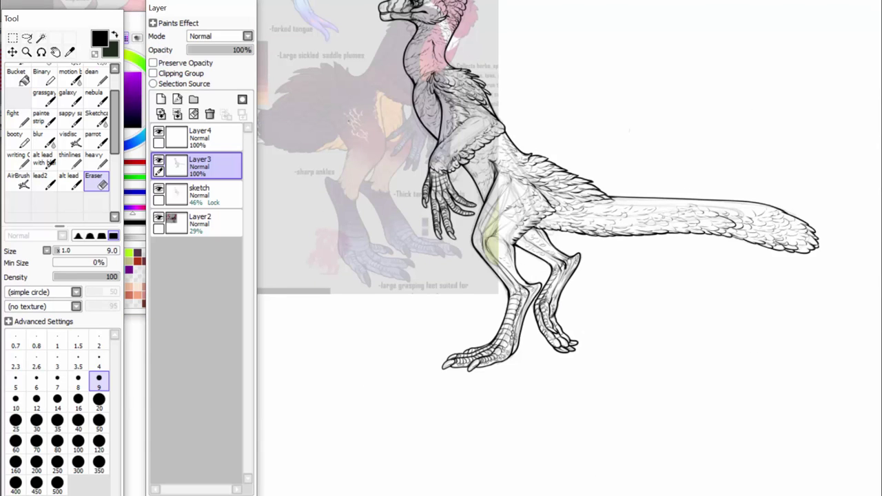
{"action": "scroll", "coordinate": [429, 250], "scroll_direction": "up", "scroll_amount": 5}
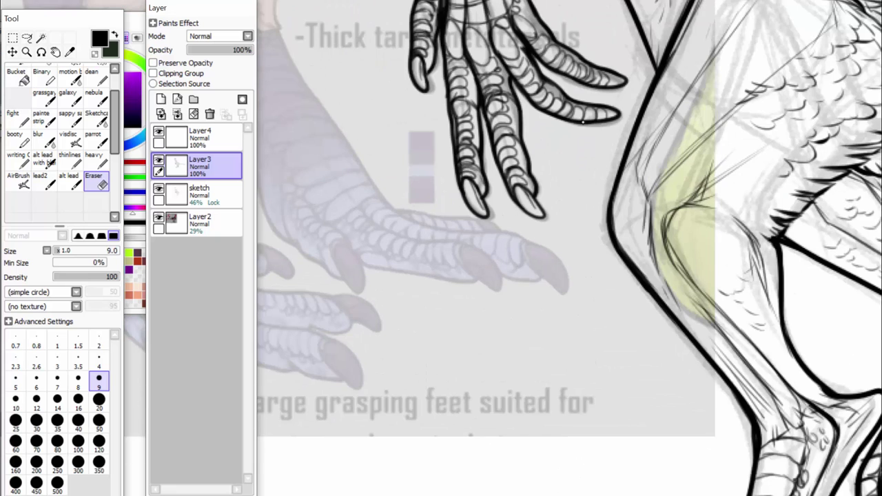
{"action": "scroll", "coordinate": [584, 122], "scroll_direction": "up", "scroll_amount": 6}
{"action": "scroll", "coordinate": [545, 319], "scroll_direction": "down", "scroll_amount": 1}
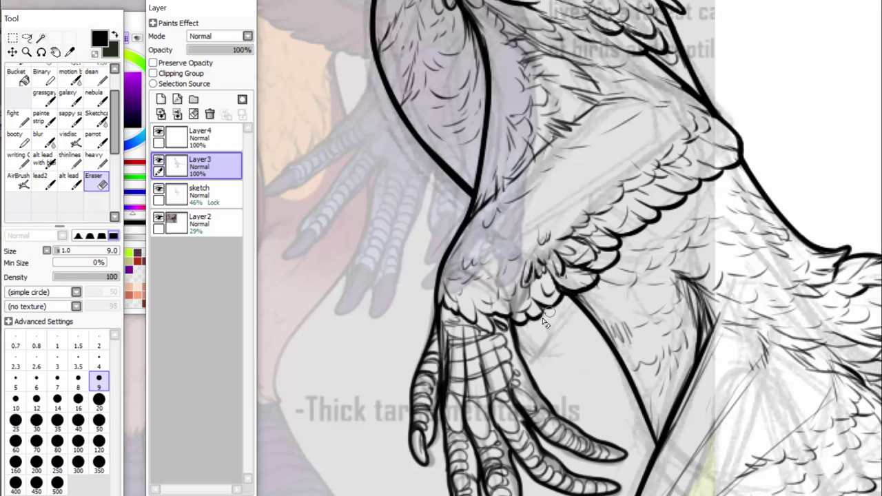
{"action": "mouse_move", "coordinate": [549, 313]}
{"action": "left_mouse_down"}
{"action": "mouse_move", "coordinate": [546, 297]}
{"action": "mouse_move", "coordinate": [564, 284]}
{"action": "mouse_move", "coordinate": [551, 290]}
{"action": "left_mouse_up"}
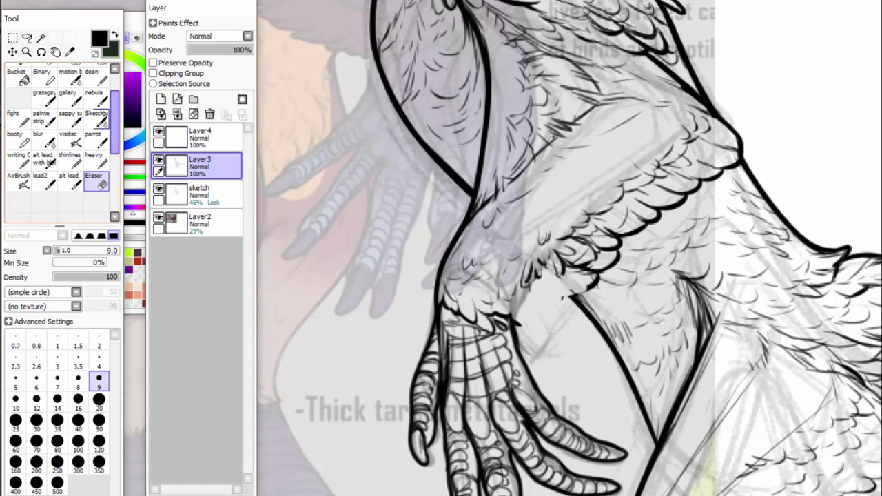
{"action": "left_click", "coordinate": [71, 140]}
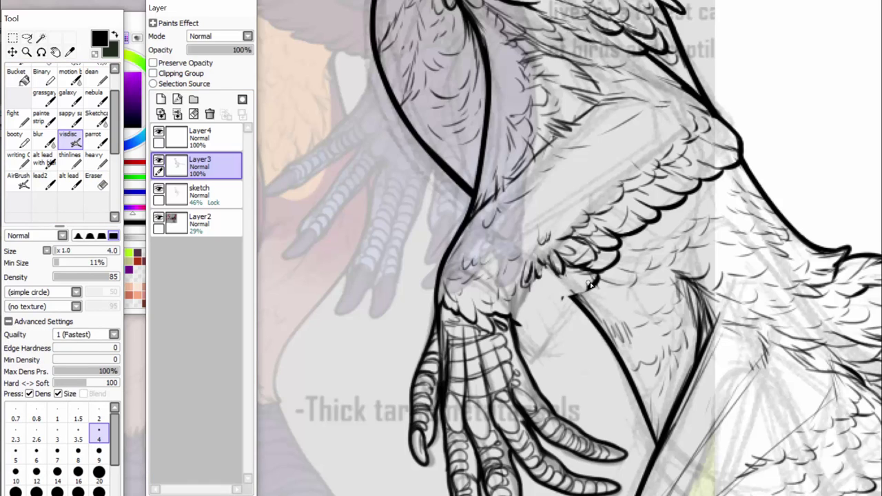
{"action": "left_click_drag", "start_coordinate": [590, 284], "coordinate": [559, 294]}
{"action": "left_click", "coordinate": [69, 181]}
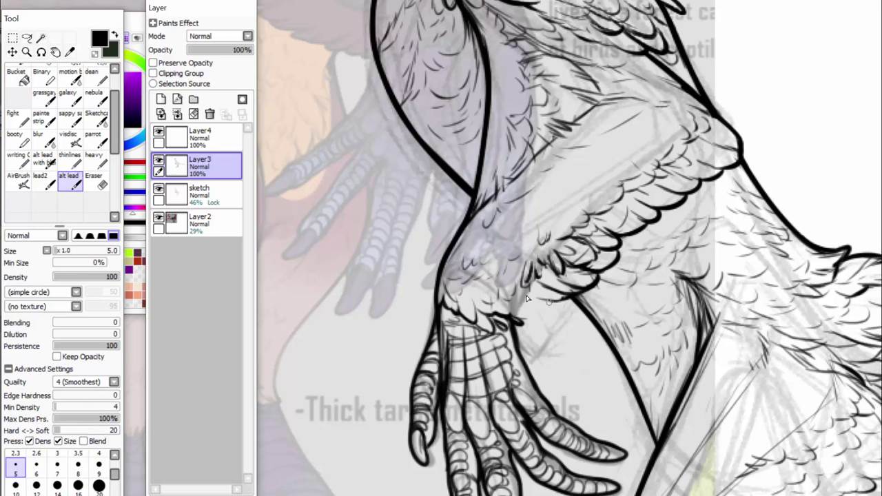
{"action": "mouse_move", "coordinate": [569, 298]}
{"action": "left_mouse_down"}
{"action": "mouse_move", "coordinate": [528, 297]}
{"action": "mouse_move", "coordinate": [545, 302]}
{"action": "mouse_move", "coordinate": [512, 316]}
{"action": "mouse_move", "coordinate": [521, 314]}
{"action": "left_mouse_up"}
Add short feather strokes along the front of the forearm from the chest contour down to the wrist.
{"action": "left_click_drag", "start_coordinate": [469, 238], "coordinate": [439, 285]}
{"action": "left_click_drag", "start_coordinate": [488, 219], "coordinate": [464, 242]}
{"action": "left_click_drag", "start_coordinate": [510, 204], "coordinate": [486, 222]}
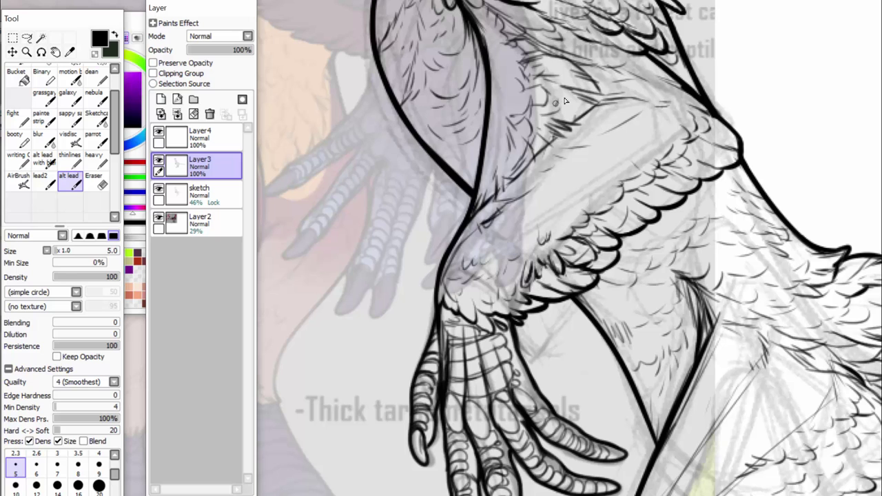
Draw a thick new front contour for the upper arm, curving further back from the shoulder and meeting the forearm at the chest tip.
{"action": "left_click_drag", "start_coordinate": [881, 159], "coordinate": [881, 82]}
{"action": "scroll", "coordinate": [848, 160], "scroll_direction": "down", "scroll_amount": 5}
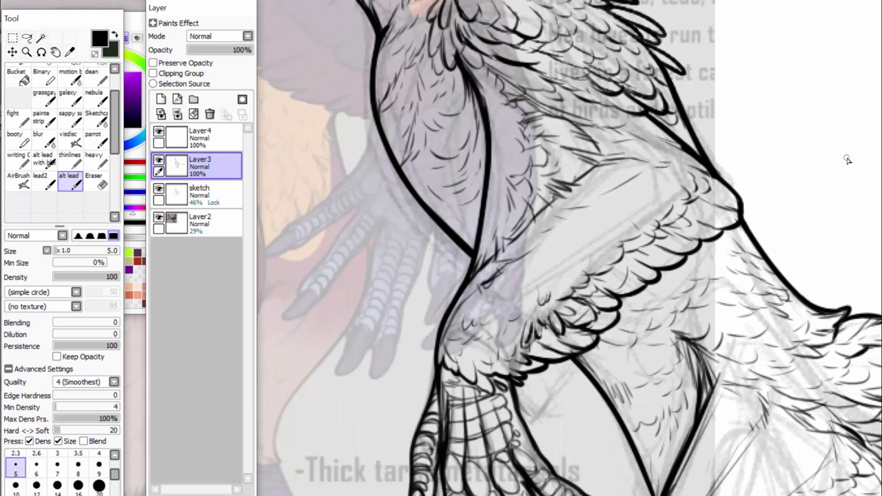
{"action": "left_click_drag", "start_coordinate": [463, 65], "coordinate": [500, 117]}
{"action": "left_click_drag", "start_coordinate": [466, 67], "coordinate": [520, 150]}
{"action": "left_click_drag", "start_coordinate": [493, 105], "coordinate": [521, 159]}
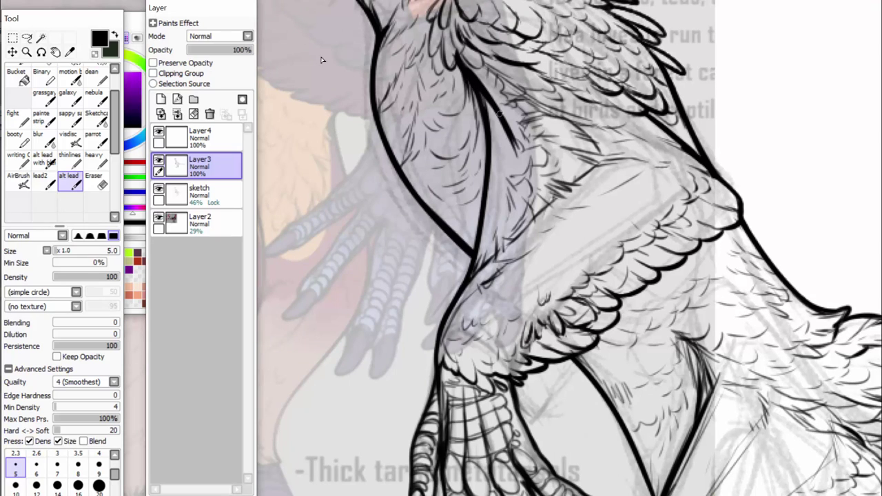
{"action": "mouse_move", "coordinate": [509, 128]}
{"action": "left_mouse_down"}
{"action": "mouse_move", "coordinate": [511, 191]}
{"action": "mouse_move", "coordinate": [501, 118]}
{"action": "mouse_move", "coordinate": [513, 180]}
{"action": "mouse_move", "coordinate": [481, 261]}
{"action": "left_mouse_up"}
{"action": "left_click_drag", "start_coordinate": [510, 204], "coordinate": [465, 285]}
{"action": "left_click_drag", "start_coordinate": [496, 224], "coordinate": [451, 314]}
{"action": "mouse_move", "coordinate": [519, 182]}
{"action": "left_mouse_down"}
{"action": "mouse_move", "coordinate": [504, 232]}
{"action": "mouse_move", "coordinate": [512, 211]}
{"action": "mouse_move", "coordinate": [479, 244]}
{"action": "mouse_move", "coordinate": [482, 123]}
{"action": "mouse_move", "coordinate": [471, 77]}
{"action": "left_mouse_up"}
{"action": "double_click", "coordinate": [95, 182]}
{"action": "left_click", "coordinate": [575, 255]}
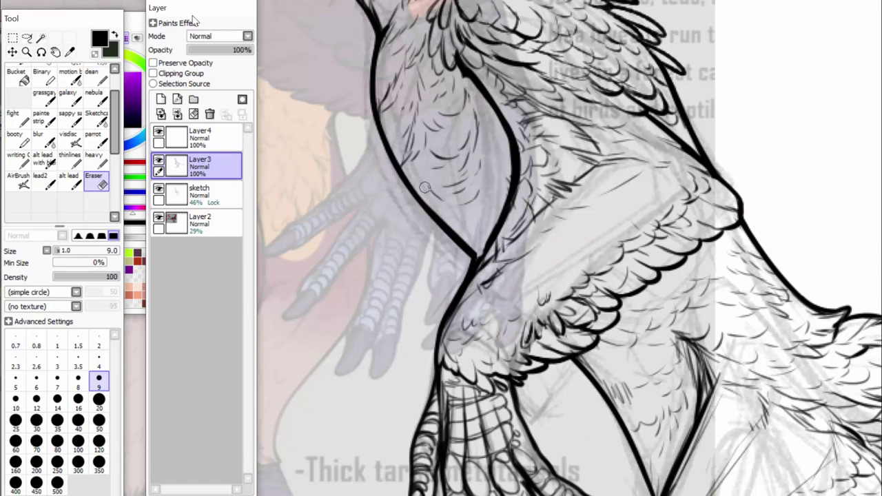
{"action": "key", "text": "ctrl+z"}
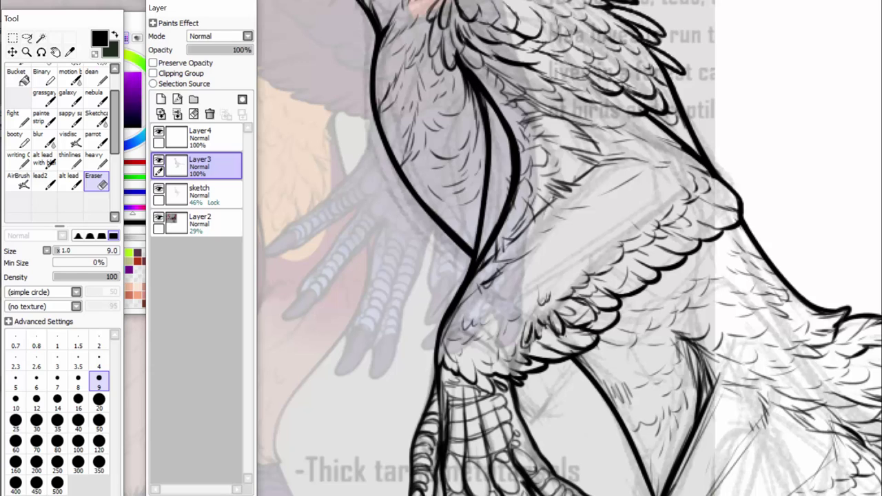
Merge Layer4 down into Layer3 and, with a size 8 eraser, clean away the old upper arm line and the new contour's rough edges.
{"action": "left_click", "coordinate": [196, 137]}
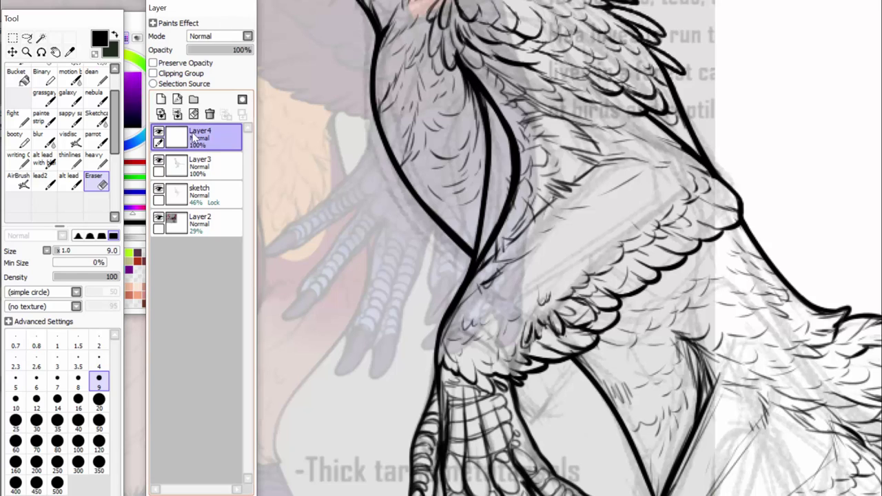
{"action": "left_click", "coordinate": [177, 113]}
{"action": "key", "text": "bracketleft"}
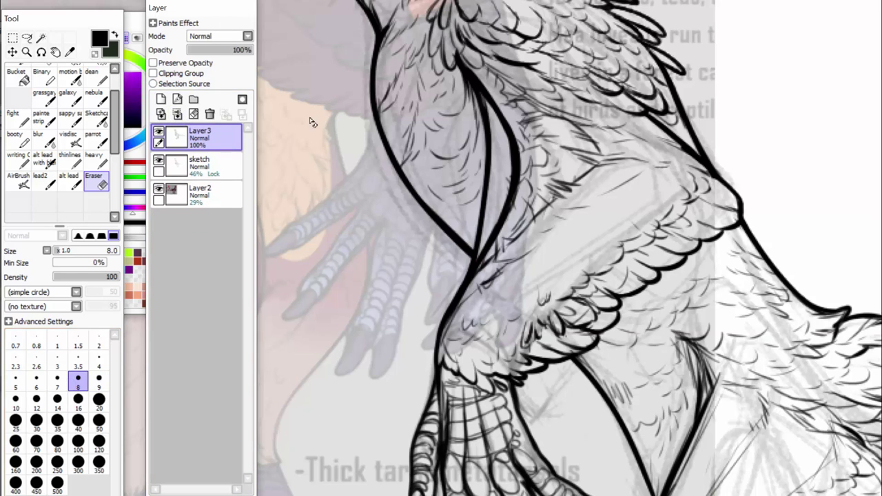
{"action": "mouse_move", "coordinate": [484, 178]}
{"action": "left_mouse_down"}
{"action": "mouse_move", "coordinate": [479, 247]}
{"action": "mouse_move", "coordinate": [487, 138]}
{"action": "mouse_move", "coordinate": [488, 177]}
{"action": "mouse_move", "coordinate": [476, 87]}
{"action": "mouse_move", "coordinate": [475, 103]}
{"action": "left_mouse_up"}
{"action": "mouse_move", "coordinate": [449, 300]}
{"action": "left_mouse_down"}
{"action": "mouse_move", "coordinate": [489, 208]}
{"action": "mouse_move", "coordinate": [448, 301]}
{"action": "left_mouse_up"}
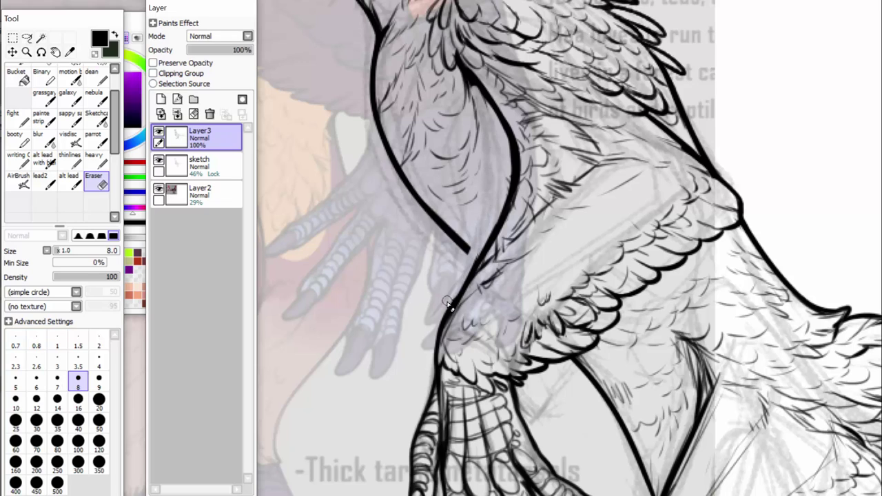
{"action": "mouse_move", "coordinate": [433, 331]}
{"action": "left_mouse_down"}
{"action": "mouse_move", "coordinate": [490, 229]}
{"action": "mouse_move", "coordinate": [507, 144]}
{"action": "mouse_move", "coordinate": [496, 211]}
{"action": "left_mouse_up"}
{"action": "left_click_drag", "start_coordinate": [505, 154], "coordinate": [497, 204]}
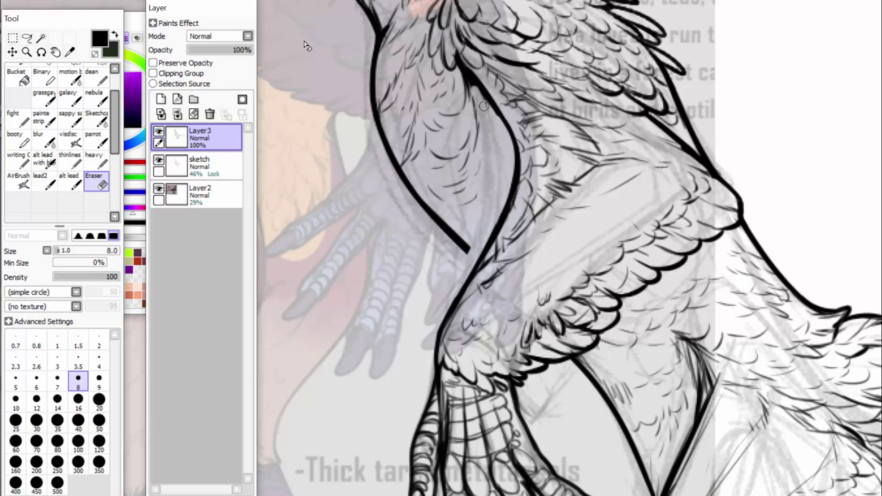
Reconnect the chest contour to the arm line with the alt lead brush and fill the lower chest with feather strokes.
{"action": "left_click", "coordinate": [69, 180]}
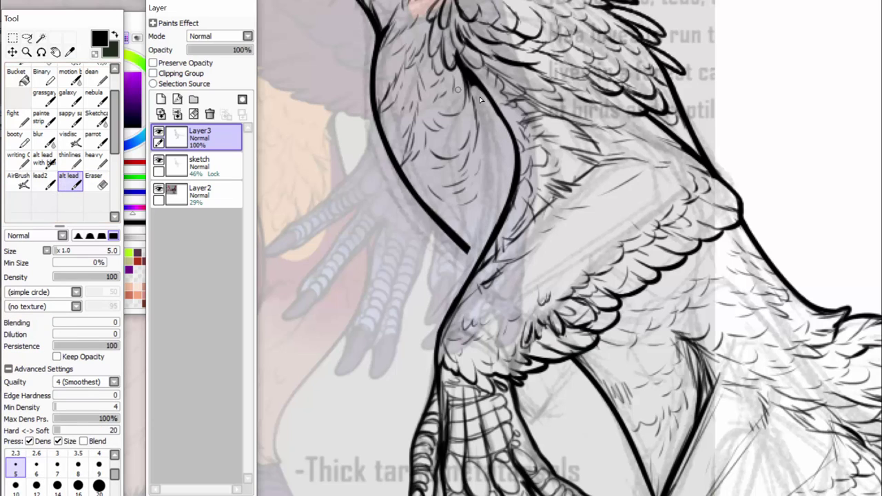
{"action": "mouse_move", "coordinate": [481, 88]}
{"action": "left_mouse_down"}
{"action": "mouse_move", "coordinate": [511, 133]}
{"action": "mouse_move", "coordinate": [511, 169]}
{"action": "left_mouse_up"}
{"action": "mouse_move", "coordinate": [466, 246]}
{"action": "left_mouse_down"}
{"action": "mouse_move", "coordinate": [481, 260]}
{"action": "mouse_move", "coordinate": [490, 234]}
{"action": "mouse_move", "coordinate": [474, 239]}
{"action": "left_mouse_up"}
{"action": "left_click_drag", "start_coordinate": [445, 221], "coordinate": [479, 221]}
{"action": "mouse_move", "coordinate": [495, 206]}
{"action": "left_mouse_down"}
{"action": "mouse_move", "coordinate": [475, 215]}
{"action": "mouse_move", "coordinate": [491, 211]}
{"action": "left_mouse_up"}
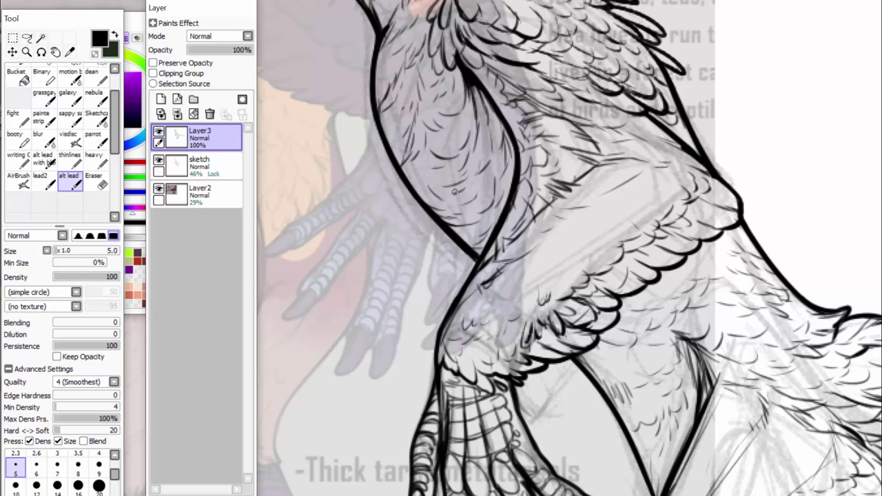
Strengthen the front line above the wrist and add small feather strokes inside the forearm.
{"action": "left_click_drag", "start_coordinate": [437, 370], "coordinate": [440, 331]}
{"action": "left_click_drag", "start_coordinate": [556, 268], "coordinate": [574, 261]}
{"action": "left_click_drag", "start_coordinate": [574, 257], "coordinate": [595, 244]}
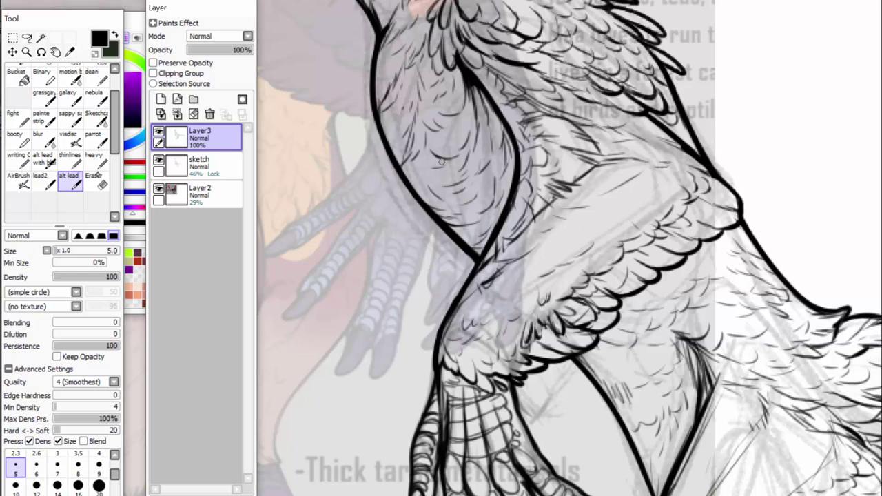
Erase stray marks beside the upper arm contour and add short feather strokes across the upper forearm with the alt lead brush.
{"action": "key", "text": "e"}
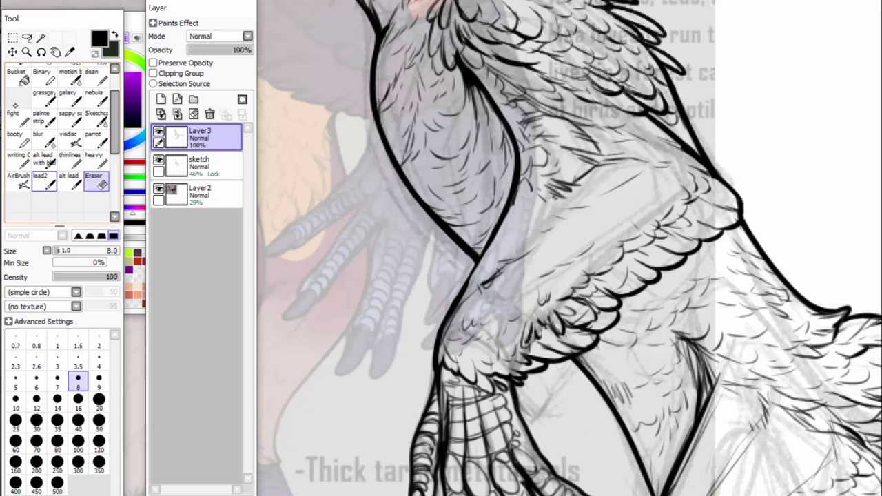
{"action": "left_click", "coordinate": [43, 181]}
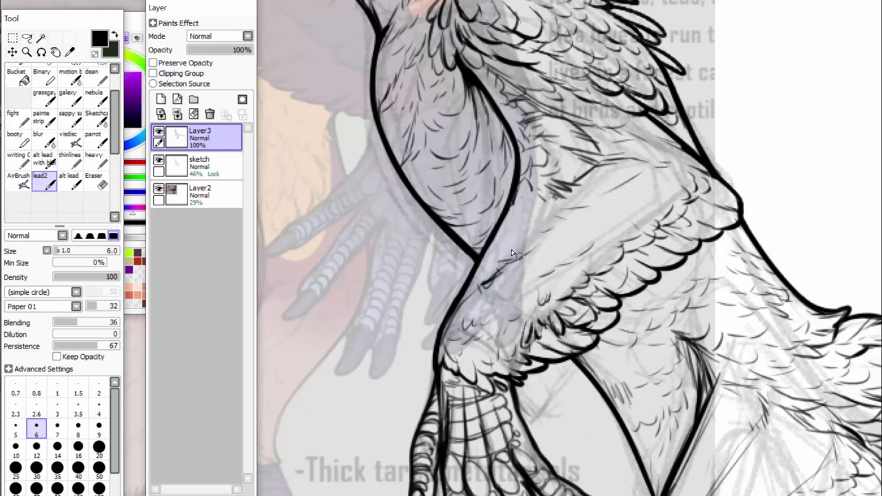
{"action": "left_click", "coordinate": [70, 182]}
{"action": "mouse_move", "coordinate": [523, 251]}
{"action": "left_mouse_down"}
{"action": "mouse_move", "coordinate": [555, 222]}
{"action": "mouse_move", "coordinate": [544, 218]}
{"action": "left_mouse_up"}
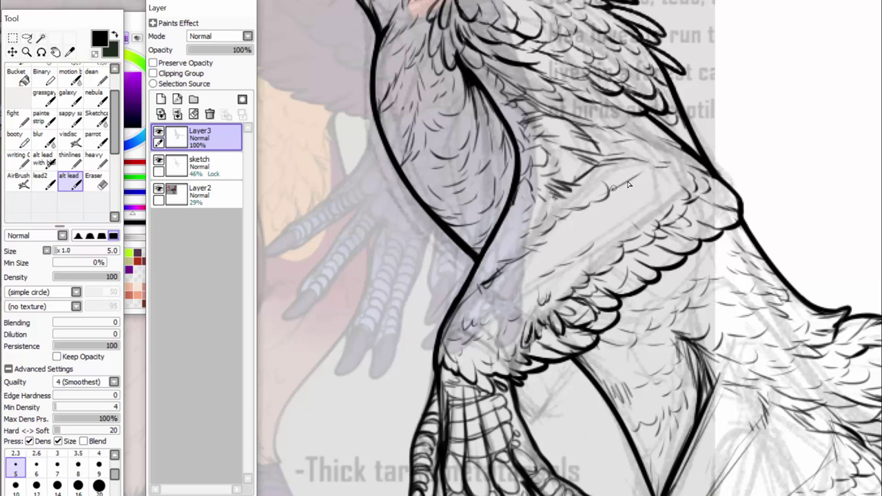
{"action": "scroll", "coordinate": [428, 248], "scroll_direction": "down", "scroll_amount": 5}
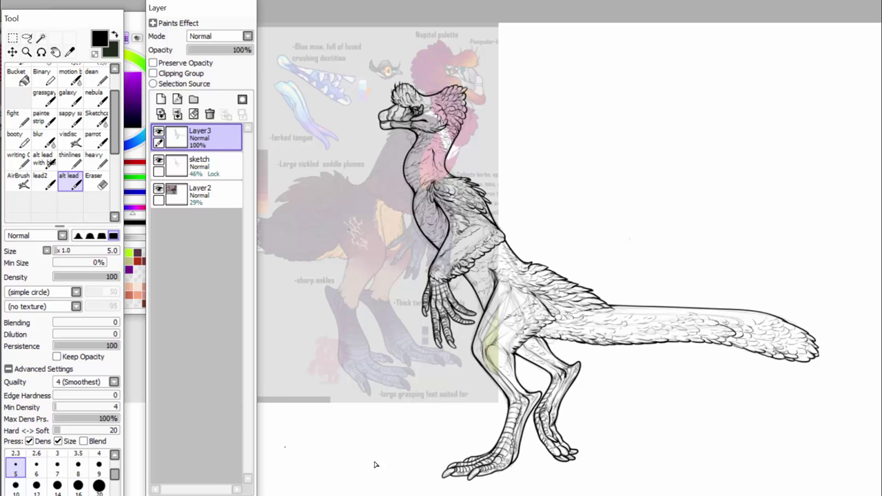
{"action": "mouse_move", "coordinate": [408, 495]}
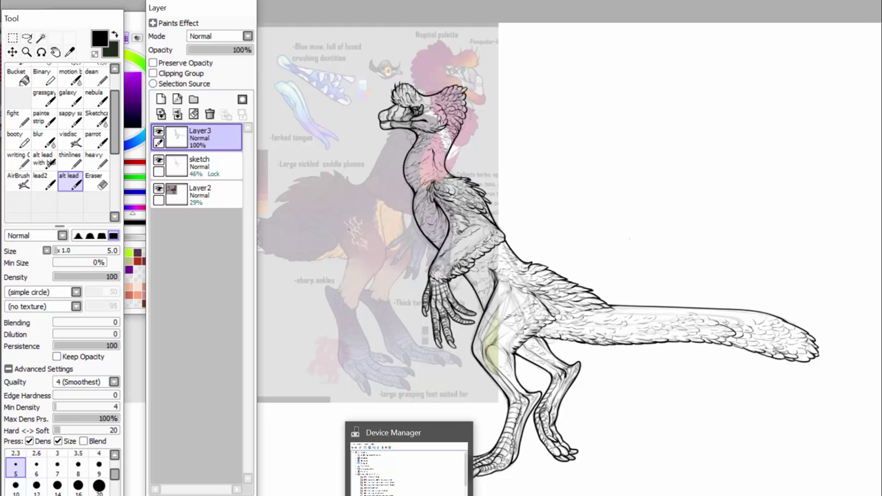
{"action": "scroll", "coordinate": [630, 238], "scroll_direction": "up", "scroll_amount": 4}
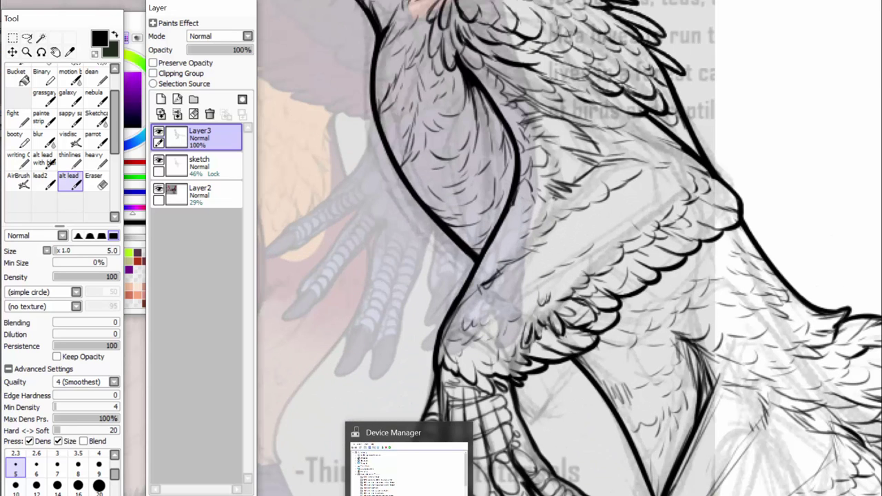
{"action": "left_click_drag", "start_coordinate": [510, 225], "coordinate": [518, 200]}
Add short feather strokes beneath the tail's upper contour, from the tail base to the middle of the tail.
{"action": "left_click_drag", "start_coordinate": [690, 222], "coordinate": [400, 219]}
{"action": "left_click_drag", "start_coordinate": [854, 220], "coordinate": [394, 217]}
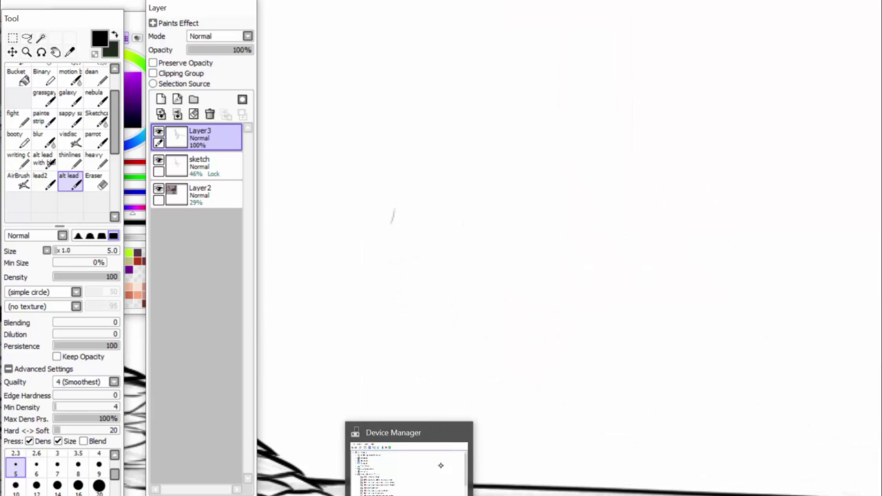
{"action": "scroll", "coordinate": [412, 222], "scroll_direction": "down", "scroll_amount": 2}
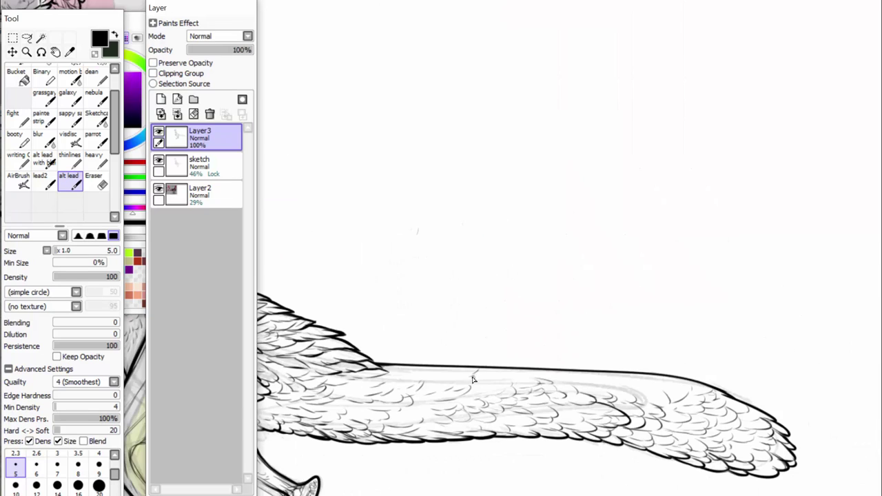
{"action": "scroll", "coordinate": [414, 224], "scroll_direction": "up", "scroll_amount": 2}
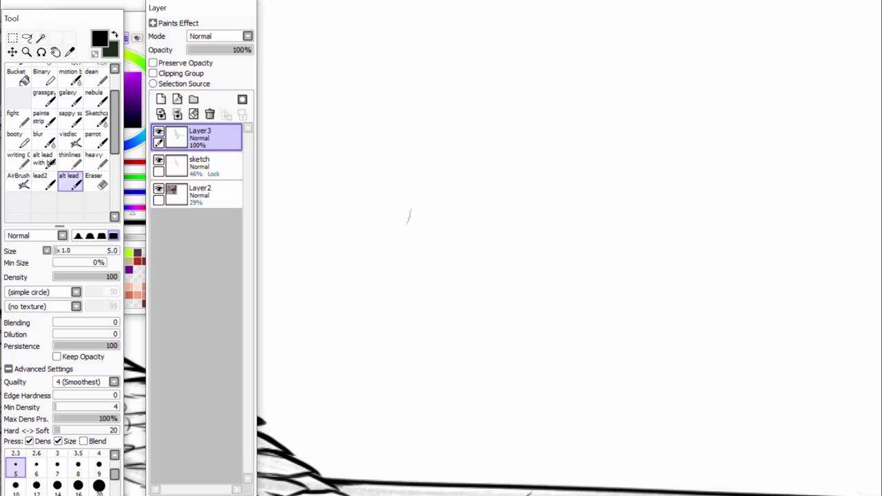
{"action": "scroll", "coordinate": [584, 88], "scroll_direction": "down", "scroll_amount": 5}
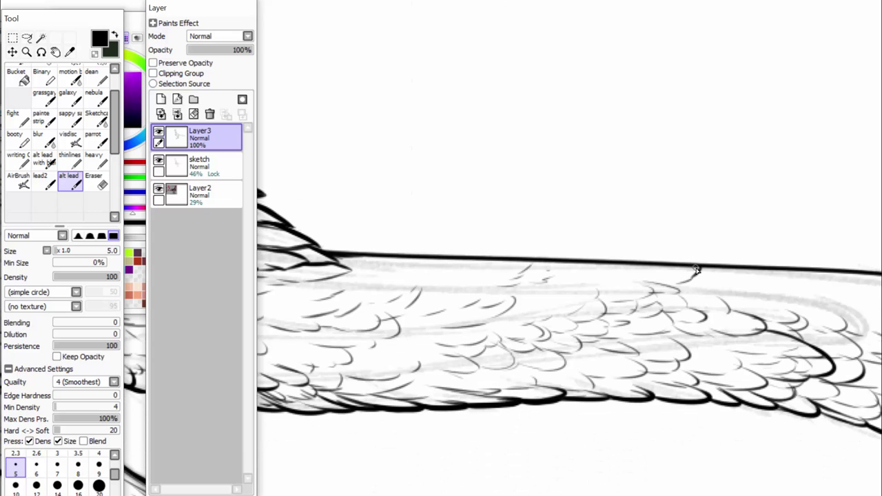
{"action": "left_click_drag", "start_coordinate": [700, 270], "coordinate": [634, 265]}
{"action": "mouse_move", "coordinate": [723, 269]}
{"action": "left_mouse_down"}
{"action": "mouse_move", "coordinate": [715, 285]}
{"action": "mouse_move", "coordinate": [739, 289]}
{"action": "mouse_move", "coordinate": [728, 302]}
{"action": "left_mouse_up"}
{"action": "mouse_move", "coordinate": [324, 249]}
{"action": "left_mouse_down"}
{"action": "mouse_move", "coordinate": [371, 272]}
{"action": "mouse_move", "coordinate": [372, 284]}
{"action": "left_mouse_up"}
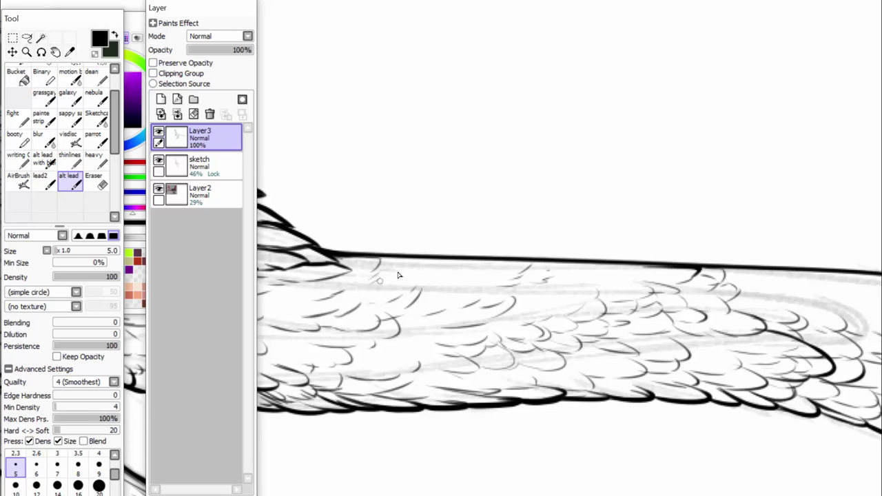
{"action": "mouse_move", "coordinate": [421, 262]}
{"action": "left_mouse_down"}
{"action": "mouse_move", "coordinate": [401, 277]}
{"action": "mouse_move", "coordinate": [412, 288]}
{"action": "left_mouse_up"}
{"action": "mouse_move", "coordinate": [437, 287]}
{"action": "left_mouse_down"}
{"action": "mouse_move", "coordinate": [421, 295]}
{"action": "mouse_move", "coordinate": [445, 301]}
{"action": "left_mouse_up"}
Continue the small feather strokes under the upper contour toward the rear half of the tail.
{"action": "left_click_drag", "start_coordinate": [866, 339], "coordinate": [628, 338]}
{"action": "left_click_drag", "start_coordinate": [674, 287], "coordinate": [591, 317]}
{"action": "left_click_drag", "start_coordinate": [716, 287], "coordinate": [691, 299]}
{"action": "mouse_move", "coordinate": [630, 275]}
{"action": "left_mouse_down"}
{"action": "mouse_move", "coordinate": [605, 293]}
{"action": "mouse_move", "coordinate": [534, 305]}
{"action": "left_mouse_up"}
{"action": "left_click_drag", "start_coordinate": [552, 289], "coordinate": [570, 287]}
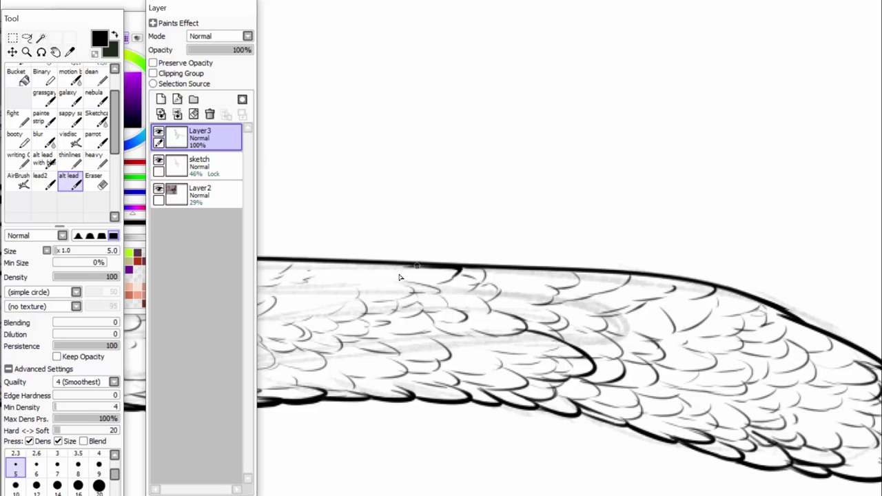
{"action": "left_click_drag", "start_coordinate": [417, 267], "coordinate": [389, 279]}
Save the drawing in SAI format as "female plumebeast ptilosis bestia gigas moa".
{"action": "scroll", "coordinate": [321, 291], "scroll_direction": "down", "scroll_amount": 5}
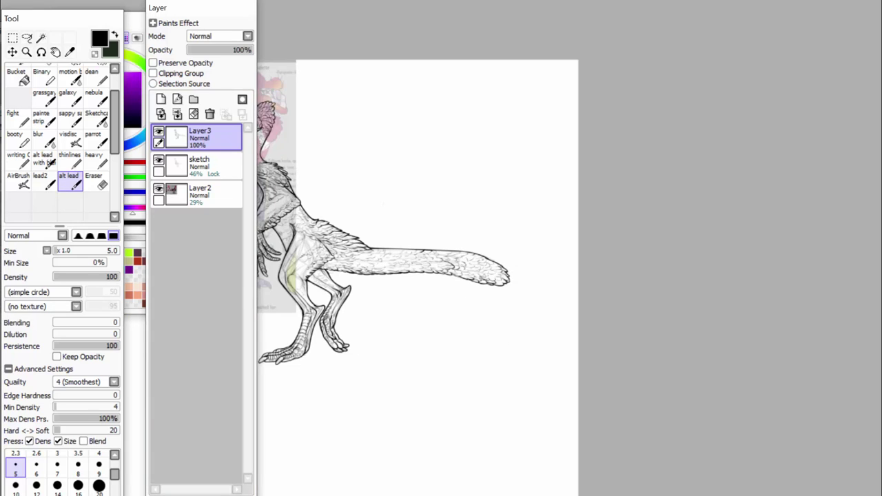
{"action": "key", "text": "Left"}
{"action": "key", "text": "Left"}
{"action": "key", "text": "Left"}
{"action": "key", "text": "Left"}
{"action": "key", "text": "Left"}
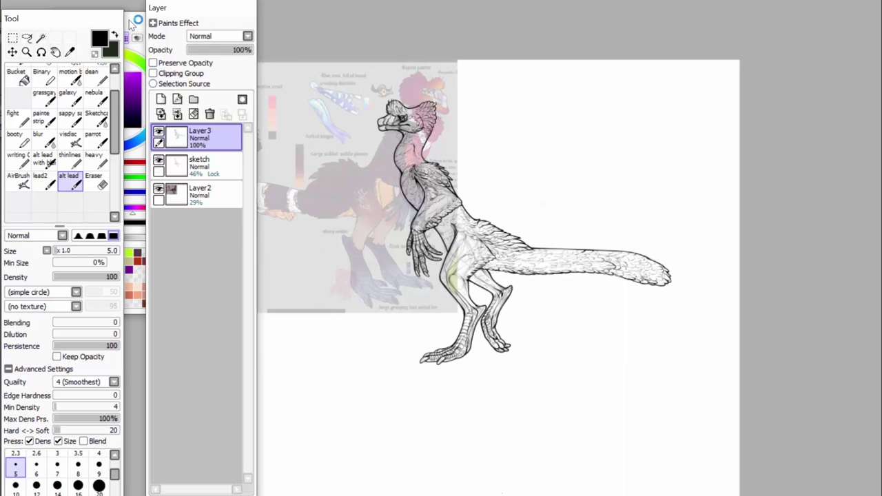
{"action": "left_click", "coordinate": [1, 2]}
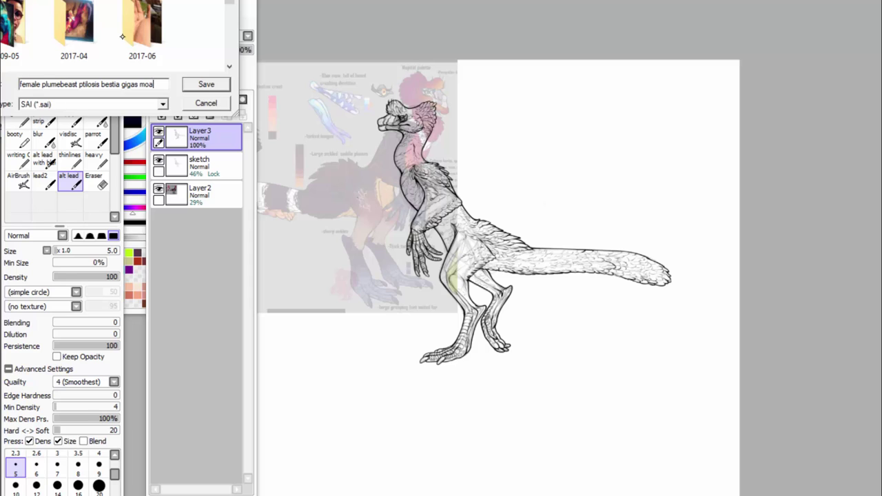
{"action": "key", "text": "Return"}
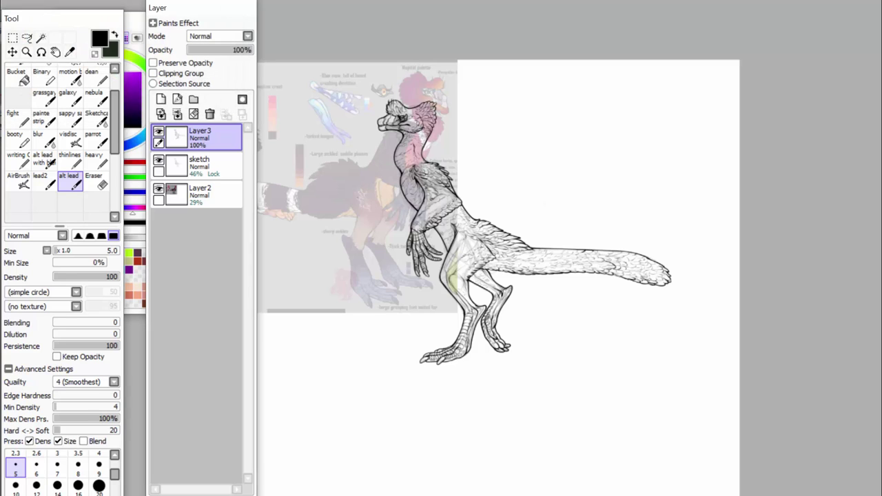
{"action": "key", "text": "F10"}
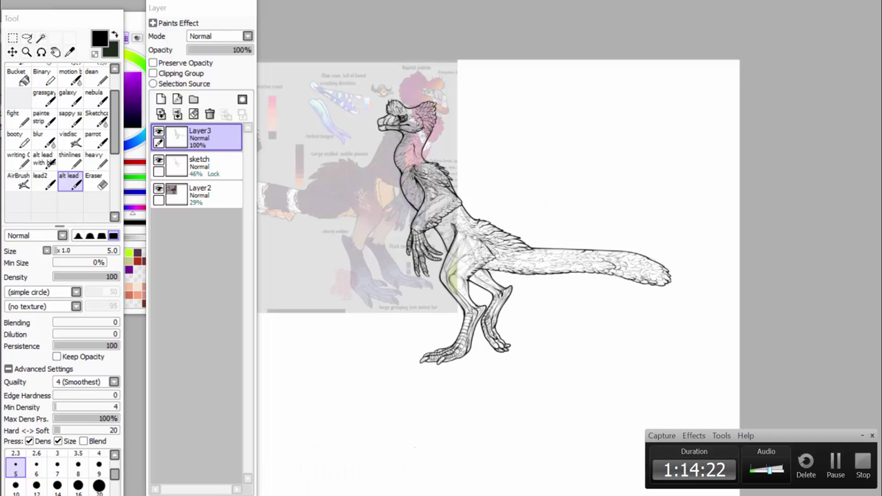
{"action": "left_click", "coordinate": [859, 469]}
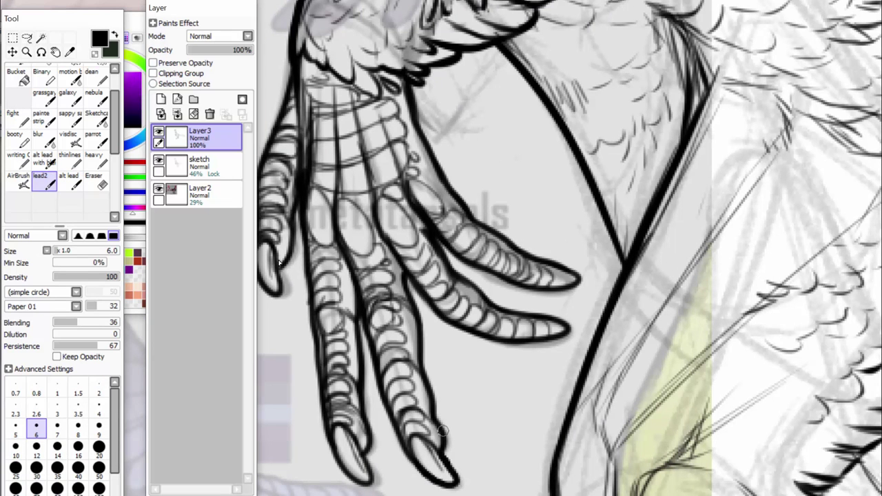
Thicken the outline of the longest finger's claw with the alt lead brush and hide the sketch layer.
{"action": "left_click", "coordinate": [71, 181]}
{"action": "left_click_drag", "start_coordinate": [457, 484], "coordinate": [444, 452]}
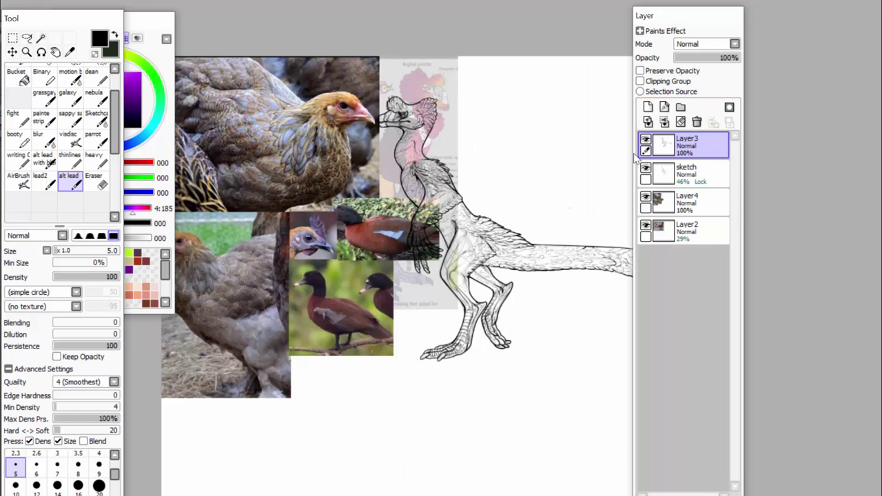
{"action": "left_click", "coordinate": [645, 168]}
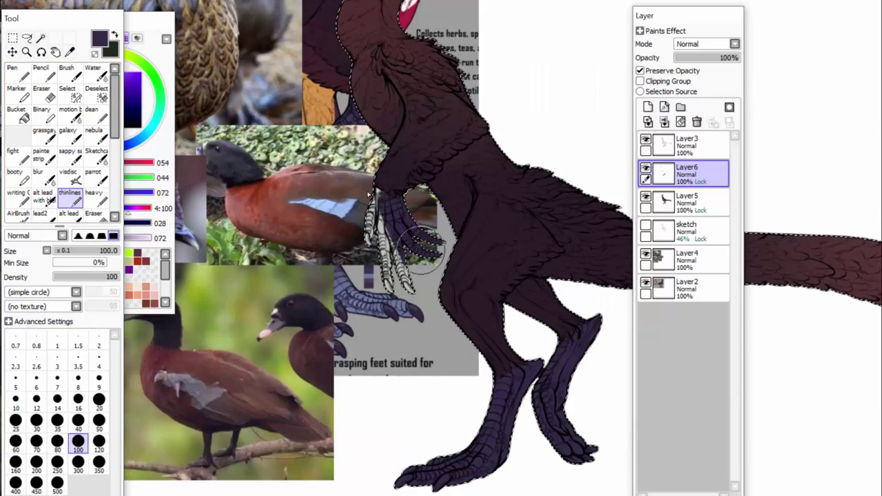
Paint the hand dark purple on Layer6, then lighten the fingers and feet with muted blue using the blur brush.
{"action": "left_click_drag", "start_coordinate": [369, 195], "coordinate": [407, 286]}
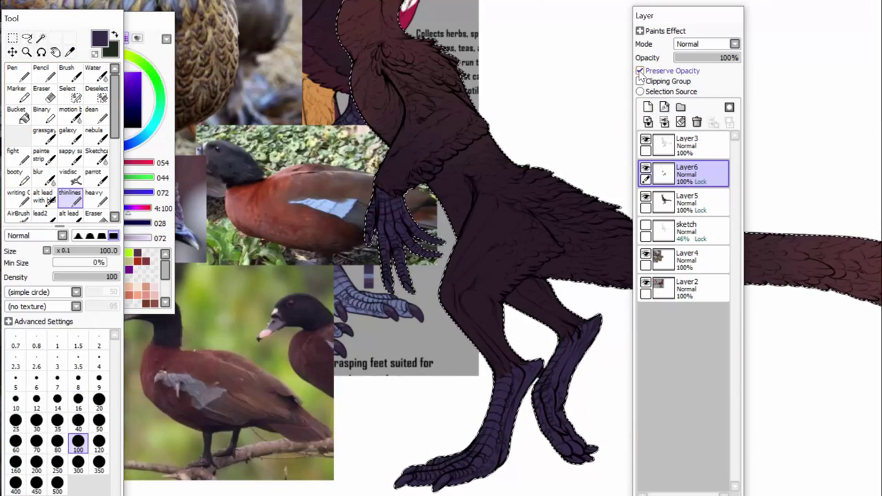
{"action": "left_click", "coordinate": [44, 178]}
{"action": "left_click_drag", "start_coordinate": [372, 214], "coordinate": [389, 273]}
{"action": "mouse_move", "coordinate": [481, 469]}
{"action": "left_mouse_down"}
{"action": "mouse_move", "coordinate": [510, 406]}
{"action": "mouse_move", "coordinate": [607, 456]}
{"action": "left_mouse_up"}
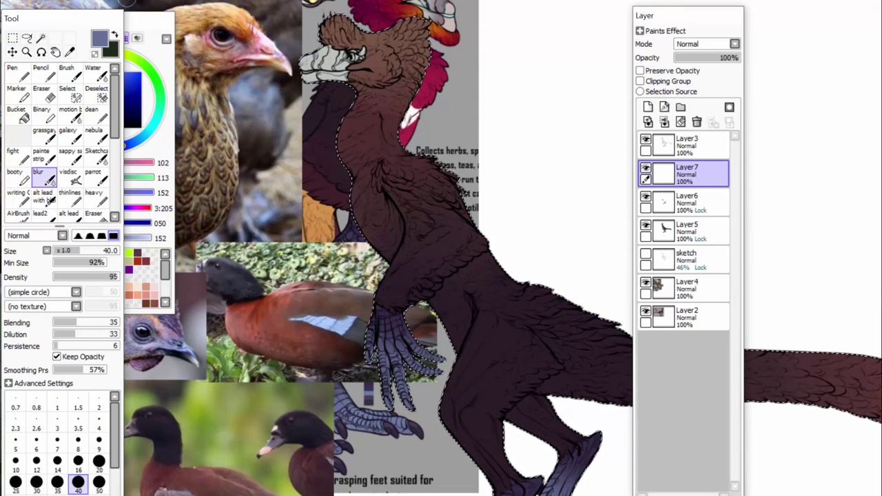
Tint the beak muted blue on Layer7, make the layer a clipping group and lower its opacity.
{"action": "scroll", "coordinate": [426, 24], "scroll_direction": "up", "scroll_amount": 3}
{"action": "mouse_move", "coordinate": [244, 86]}
{"action": "left_mouse_down"}
{"action": "mouse_move", "coordinate": [224, 137]}
{"action": "mouse_move", "coordinate": [259, 83]}
{"action": "left_mouse_up"}
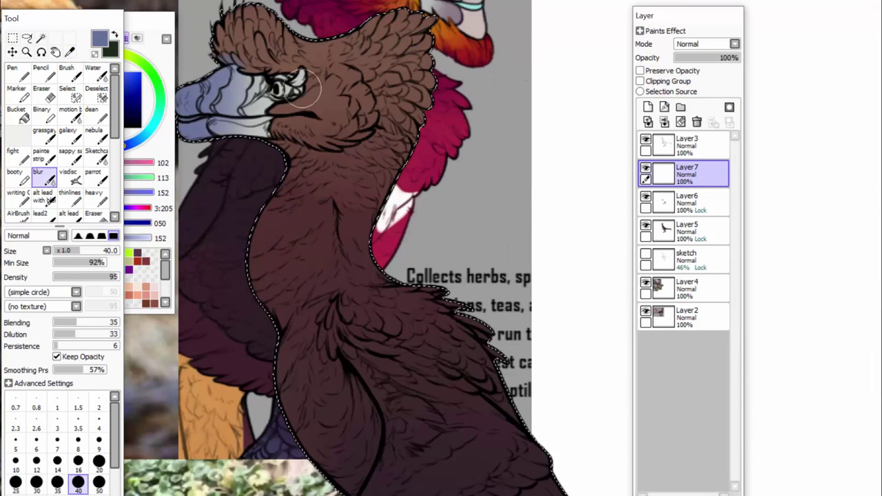
{"action": "left_click", "coordinate": [640, 81]}
{"action": "left_click", "coordinate": [706, 58]}
{"action": "scroll", "coordinate": [355, 249], "scroll_direction": "up", "scroll_amount": 3}
Shift the beak tint's hue to +82, reduce its saturation and luminescence, and merge Layer7 into Layer6.
{"action": "key", "text": "ctrl+u"}
{"action": "left_click_drag", "start_coordinate": [662, 76], "coordinate": [663, 76]}
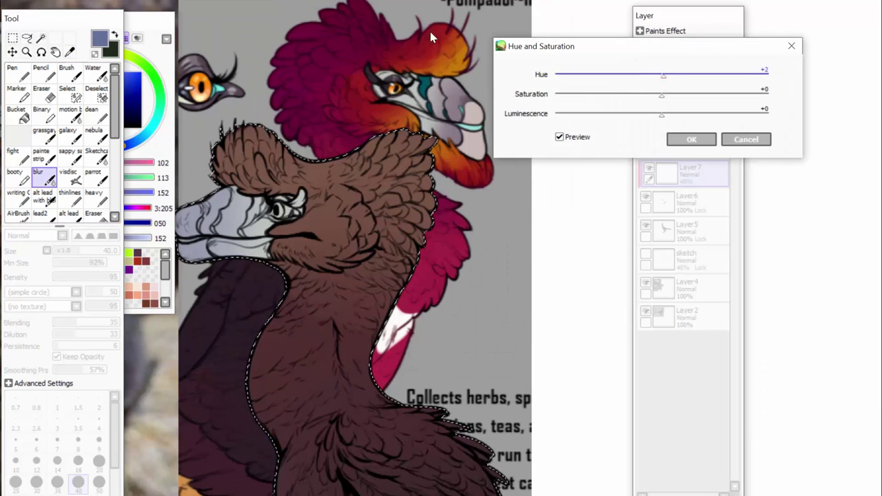
{"action": "left_click_drag", "start_coordinate": [754, 79], "coordinate": [750, 79]}
{"action": "mouse_move", "coordinate": [662, 115]}
{"action": "left_mouse_down"}
{"action": "mouse_move", "coordinate": [577, 117]}
{"action": "mouse_move", "coordinate": [660, 120]}
{"action": "left_mouse_up"}
{"action": "left_click_drag", "start_coordinate": [662, 97], "coordinate": [565, 111]}
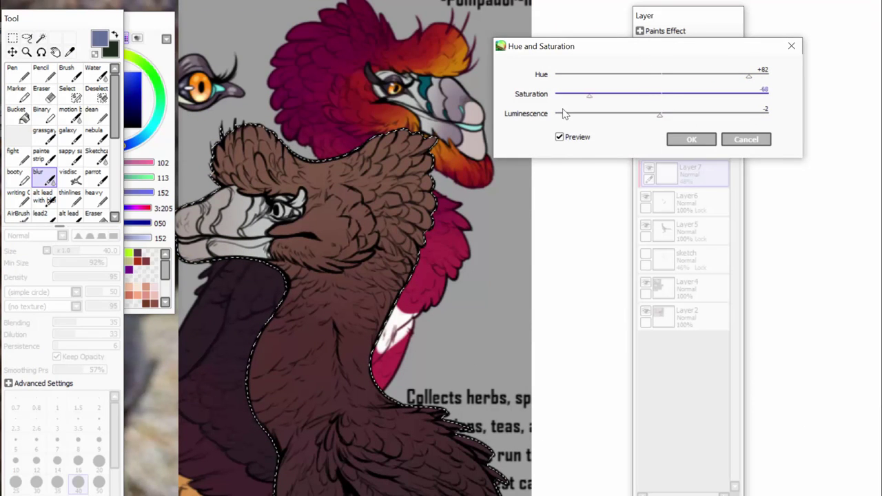
{"action": "left_click_drag", "start_coordinate": [646, 120], "coordinate": [637, 121]}
{"action": "left_click", "coordinate": [692, 139]}
{"action": "left_click_drag", "start_coordinate": [706, 59], "coordinate": [698, 59]}
{"action": "left_click", "coordinate": [697, 122]}
{"action": "scroll", "coordinate": [426, 245], "scroll_direction": "down", "scroll_amount": 2}
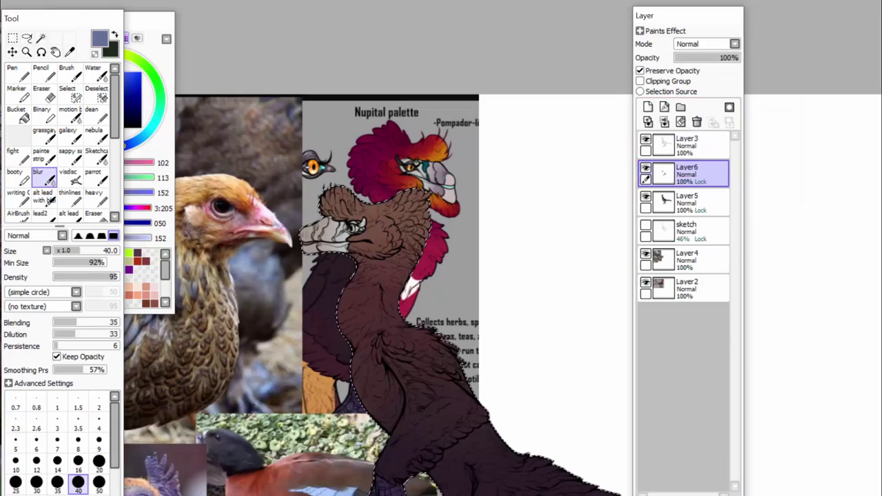
Add a new empty layer directly above Layer5.
{"action": "left_click", "coordinate": [690, 202]}
{"action": "left_click", "coordinate": [648, 108]}
{"action": "left_click", "coordinate": [69, 52]}
{"action": "scroll", "coordinate": [372, 386], "scroll_direction": "down", "scroll_amount": 2}
{"action": "scroll", "coordinate": [372, 331], "scroll_direction": "up", "scroll_amount": 3}
Darken and extend the line at the corner of the mouth on Layer3 with the size 5 alt lead brush.
{"action": "left_click", "coordinate": [689, 145]}
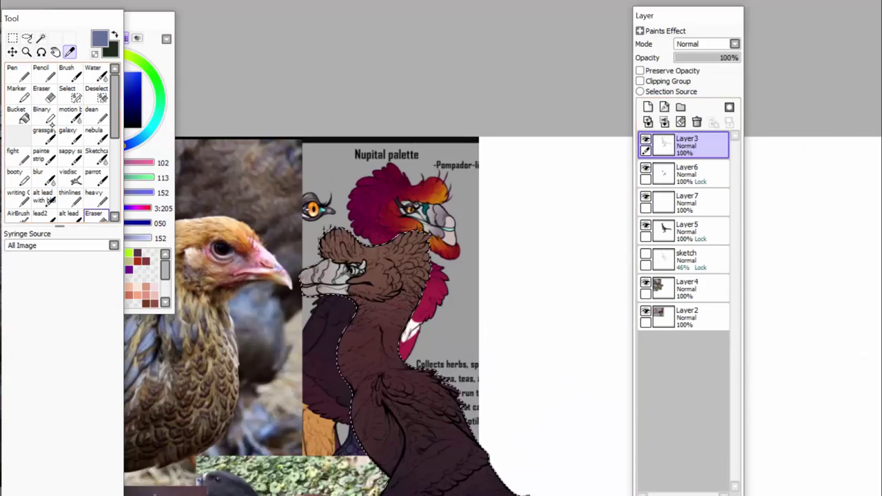
{"action": "left_click", "coordinate": [94, 216]}
{"action": "scroll", "coordinate": [441, 276], "scroll_direction": "up", "scroll_amount": 5}
{"action": "right_click", "coordinate": [418, 396]}
{"action": "left_click_drag", "start_coordinate": [62, 18], "coordinate": [65, 15]}
{"action": "left_click", "coordinate": [71, 215]}
{"action": "left_click_drag", "start_coordinate": [420, 396], "coordinate": [460, 398]}
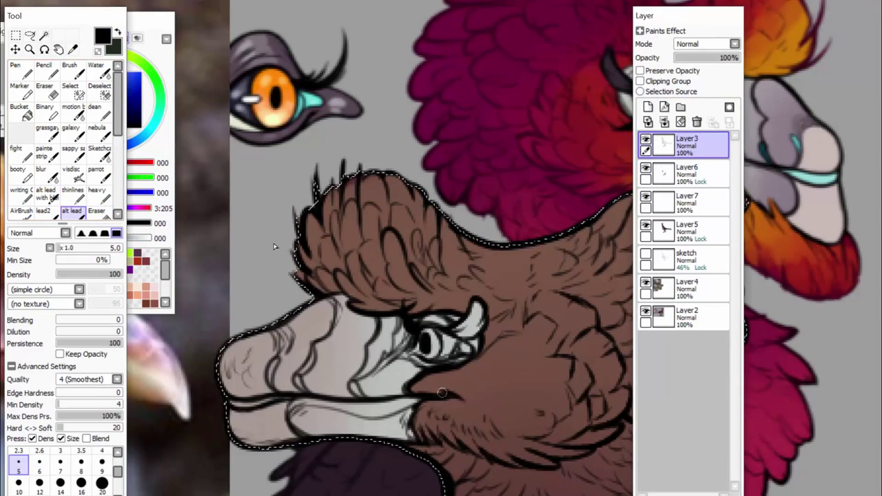
Turn on Preserve Opacity for the line art on Layer3.
{"action": "scroll", "coordinate": [352, 398], "scroll_direction": "down", "scroll_amount": 5}
{"action": "scroll", "coordinate": [413, 276], "scroll_direction": "down", "scroll_amount": 3}
{"action": "left_click", "coordinate": [641, 71]}
{"action": "left_click", "coordinate": [689, 175]}
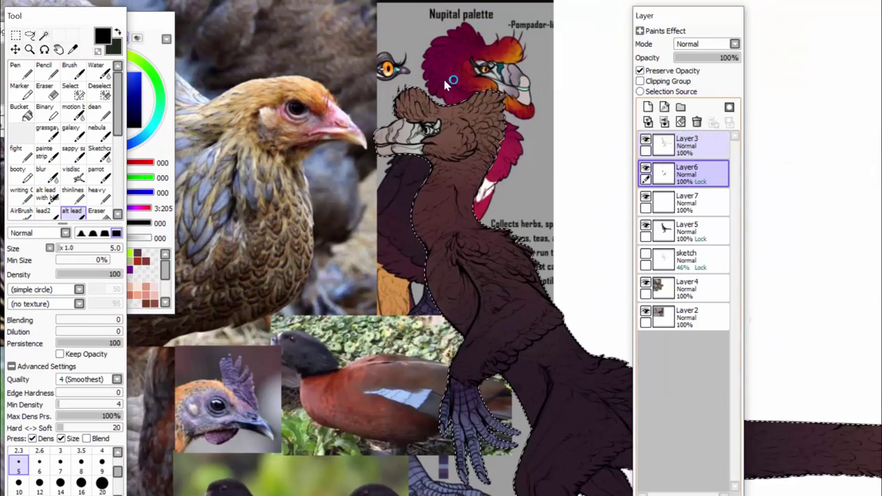
{"action": "left_click", "coordinate": [689, 145]}
Sample a grey-brown from the reference photos and paint the front ankle on Layer7 with the size 40 blur brush.
{"action": "left_click", "coordinate": [689, 203]}
{"action": "scroll", "coordinate": [413, 275], "scroll_direction": "down", "scroll_amount": 5}
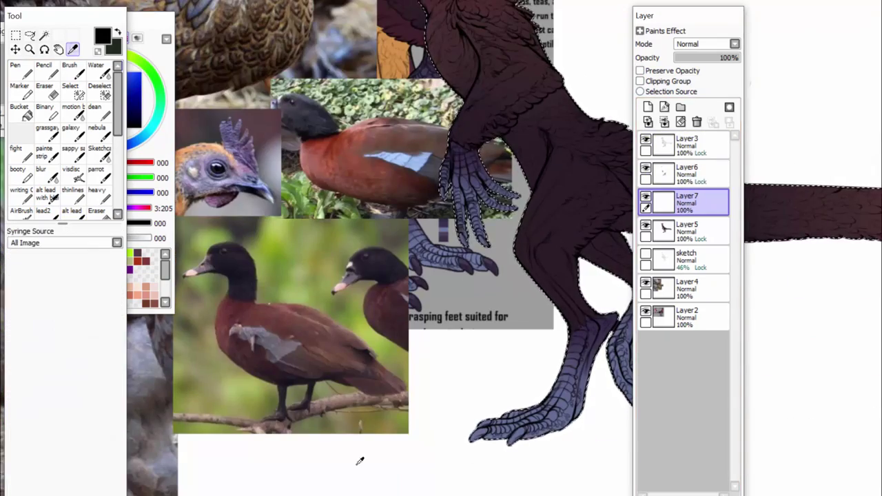
{"action": "scroll", "coordinate": [358, 462], "scroll_direction": "left", "scroll_amount": 5}
{"action": "left_click", "coordinate": [359, 461], "text": "alt"}
{"action": "left_click", "coordinate": [47, 174]}
{"action": "left_click", "coordinate": [296, 228], "text": "alt"}
{"action": "scroll", "coordinate": [413, 276], "scroll_direction": "right", "scroll_amount": 5}
{"action": "left_click_drag", "start_coordinate": [482, 279], "coordinate": [513, 321]}
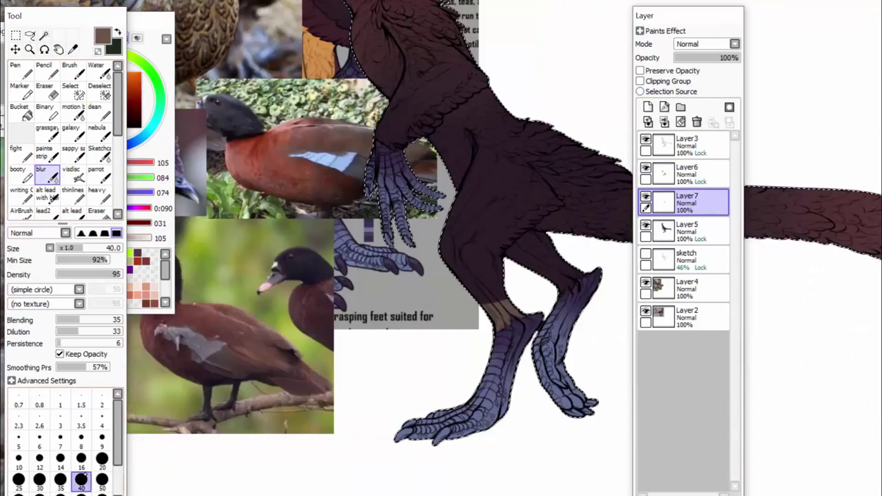
Enlarge the blur brush to size 70 and paint the lower legs and knees grey-brown, fading into the thigh.
{"action": "key", "text": "bracketright"}
{"action": "key", "text": "bracketright"}
{"action": "key", "text": "bracketright"}
{"action": "left_click_drag", "start_coordinate": [469, 249], "coordinate": [480, 292]}
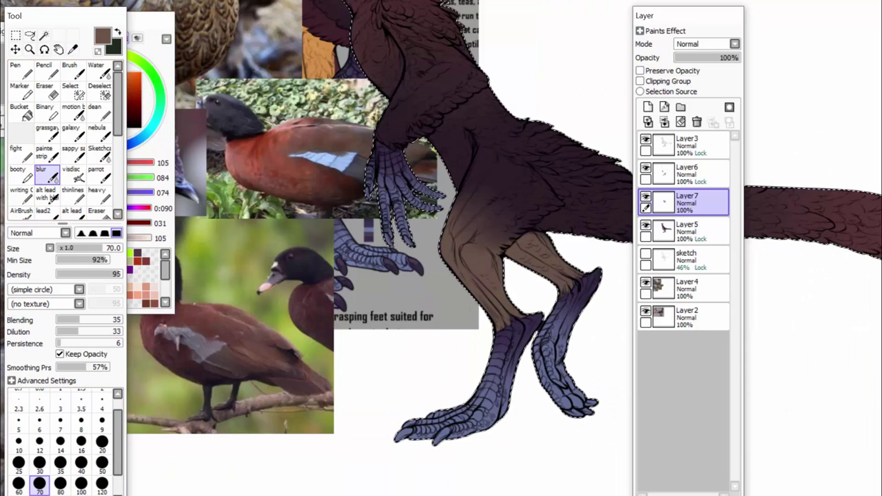
Paint the chest grey-brown on a new layer and erase the overspill on the arm with a size 14 eraser.
{"action": "scroll", "coordinate": [482, 249], "scroll_direction": "up", "scroll_amount": 3}
{"action": "key", "text": "ctrl+shift+n"}
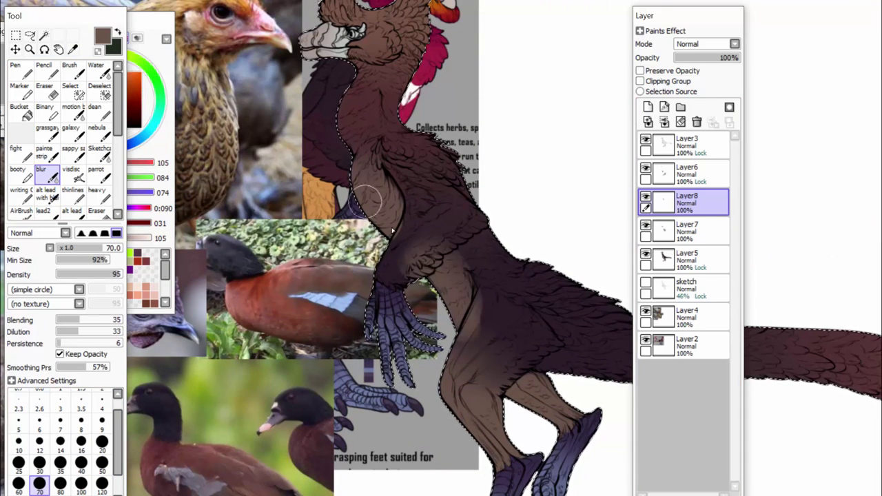
{"action": "key", "text": "e"}
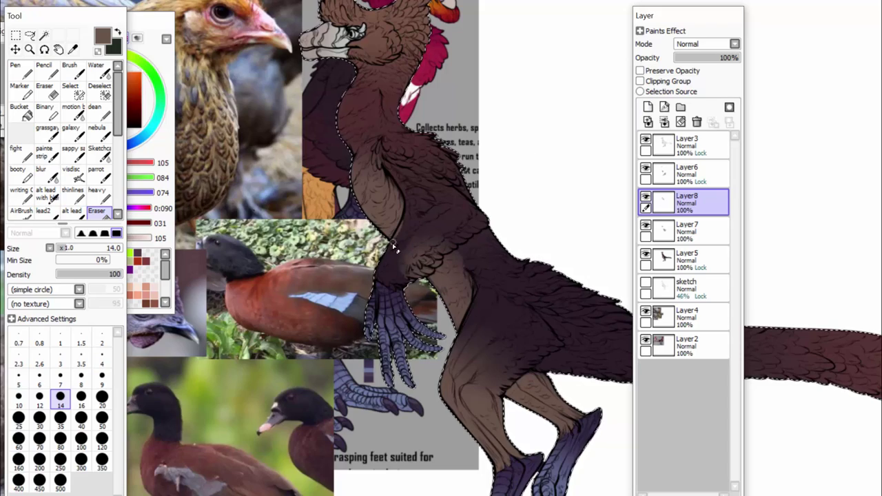
{"action": "scroll", "coordinate": [458, 242], "scroll_direction": "up", "scroll_amount": 2}
{"action": "left_click_drag", "start_coordinate": [413, 301], "coordinate": [445, 285]}
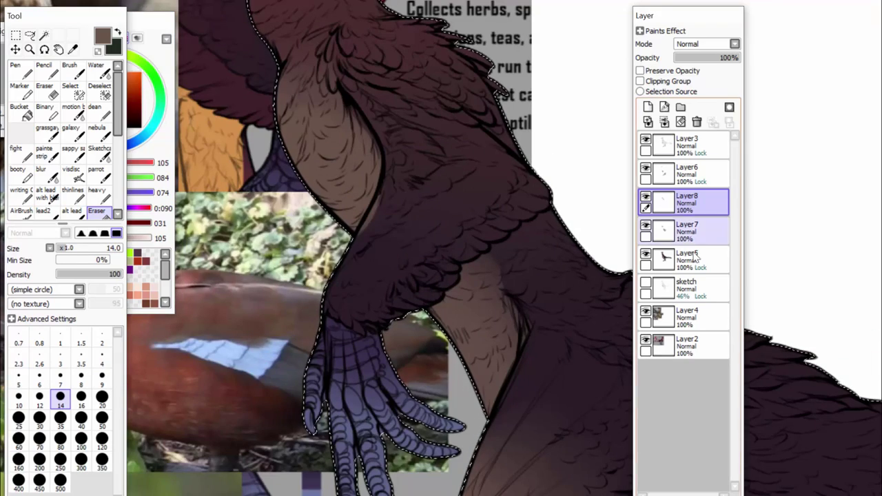
{"action": "left_click", "coordinate": [691, 231]}
{"action": "left_click", "coordinate": [692, 203]}
{"action": "left_click", "coordinate": [47, 173]}
{"action": "left_click", "coordinate": [99, 195]}
{"action": "left_click_drag", "start_coordinate": [397, 206], "coordinate": [419, 163]}
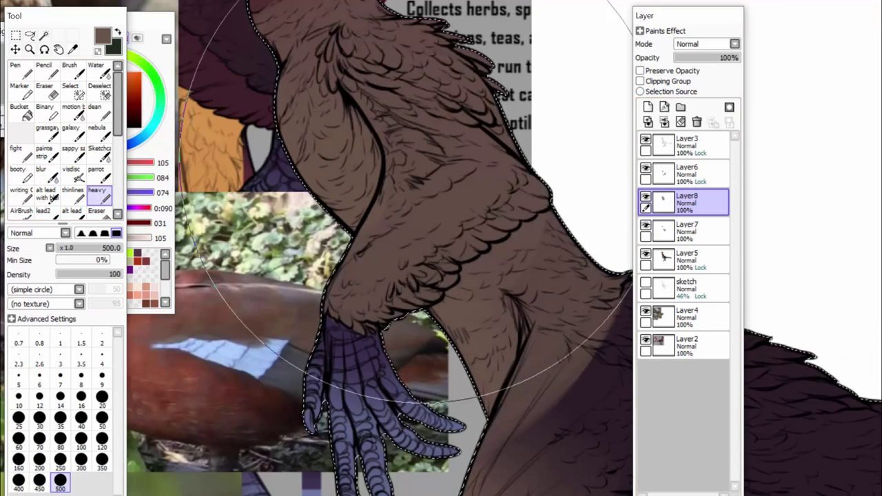
{"action": "key", "text": "ctrl+z"}
Merge the chest colour on Layer8 down into Layer7.
{"action": "scroll", "coordinate": [99, 172], "scroll_direction": "down", "scroll_amount": 1}
{"action": "left_click", "coordinate": [99, 164]}
{"action": "scroll", "coordinate": [818, 93], "scroll_direction": "down", "scroll_amount": 5}
{"action": "left_click", "coordinate": [664, 121]}
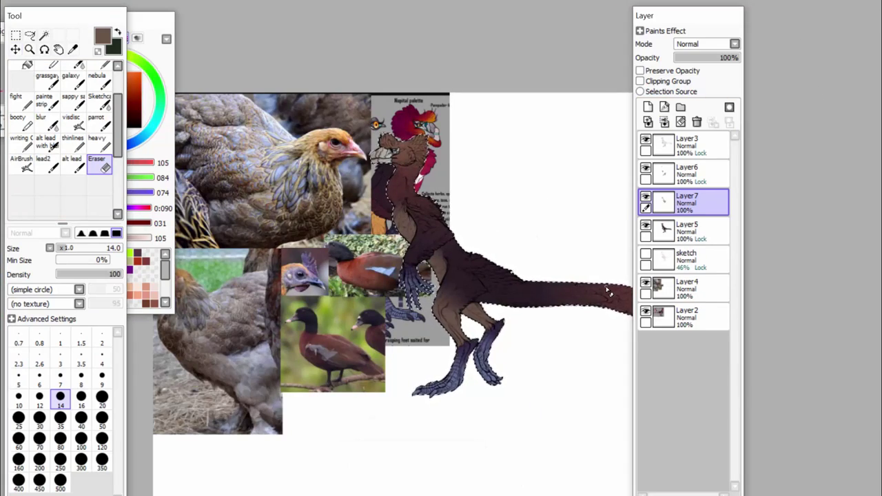
On a new layer, paint a pale grey collar around the neck base with the size 16 visdisc brush, sampling the grey from the reference photos.
{"action": "left_click", "coordinate": [648, 107]}
{"action": "scroll", "coordinate": [407, 207], "scroll_direction": "up", "scroll_amount": 5}
{"action": "left_click", "coordinate": [72, 49]}
{"action": "left_click_drag", "start_coordinate": [207, 103], "coordinate": [583, 438]}
{"action": "left_click", "coordinate": [241, 297]}
{"action": "left_click", "coordinate": [73, 122]}
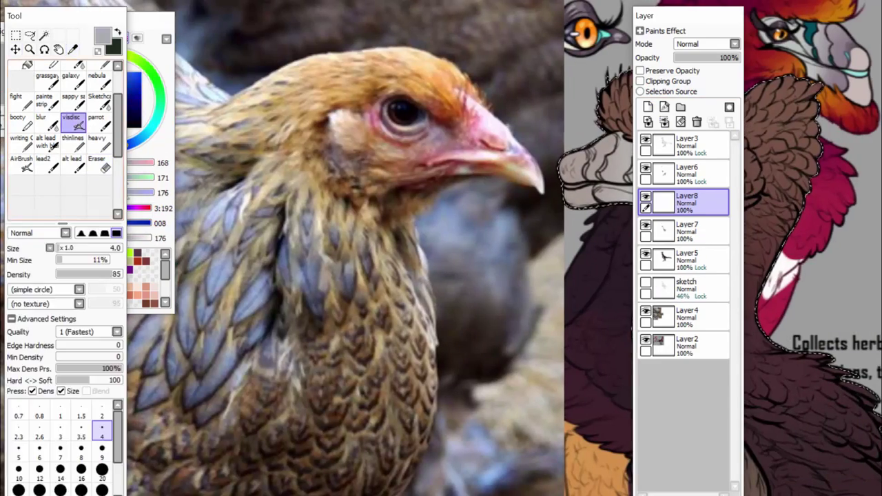
{"action": "left_click_drag", "start_coordinate": [586, 373], "coordinate": [289, 217]}
{"action": "left_click_drag", "start_coordinate": [363, 241], "coordinate": [381, 218]}
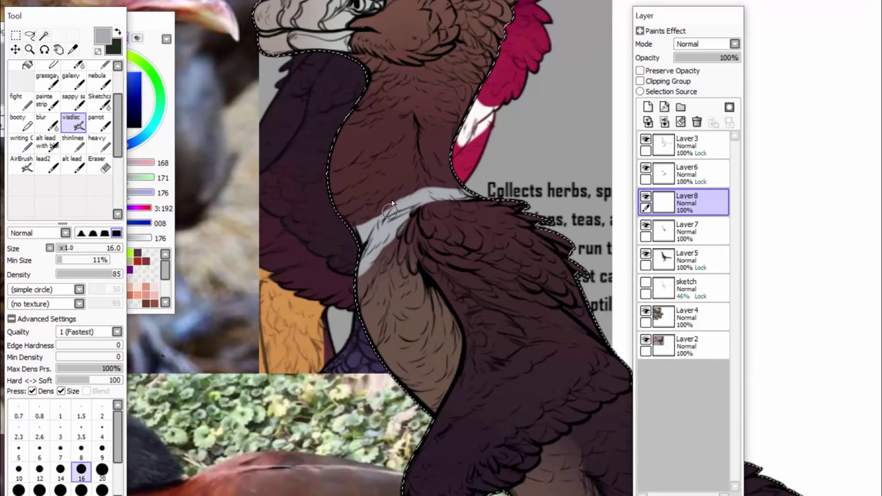
Build up the grey collar on two more layers above Layer8 and merge the upper one down into Layer9.
{"action": "left_click", "coordinate": [648, 107]}
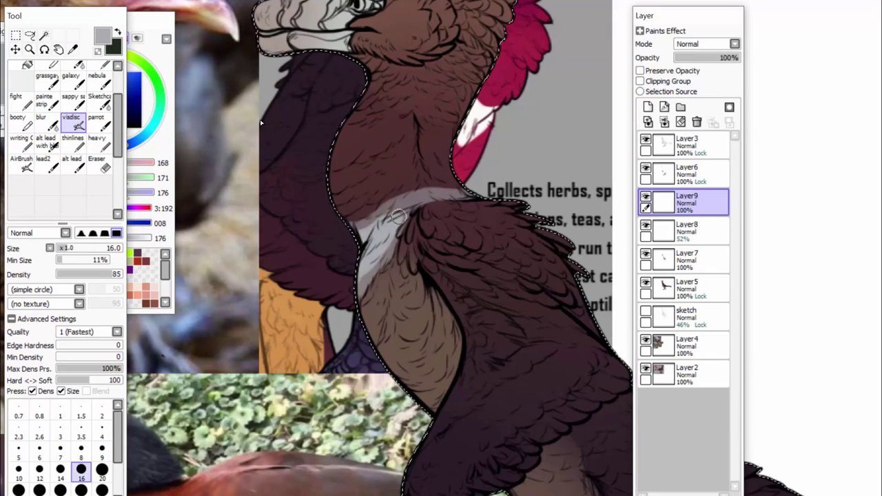
{"action": "left_click", "coordinate": [649, 107]}
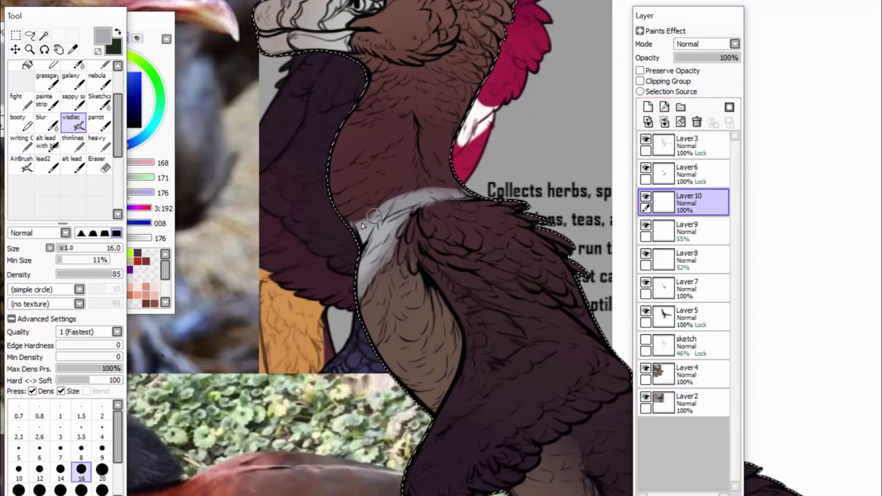
{"action": "left_click", "coordinate": [665, 122]}
Paint the foot claws dark purple on Layer10 with the size 9 thinlines brush.
{"action": "scroll", "coordinate": [427, 245], "scroll_direction": "down", "scroll_amount": 5}
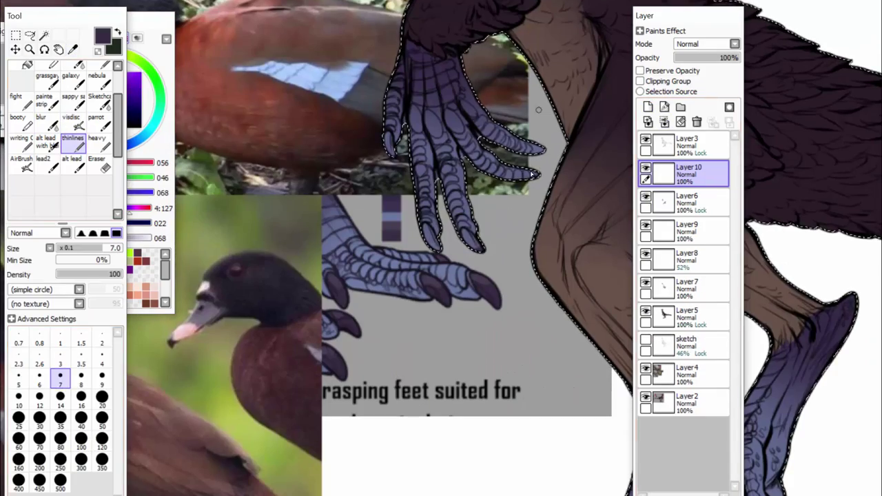
{"action": "left_click", "coordinate": [102, 378]}
{"action": "scroll", "coordinate": [460, 302], "scroll_direction": "down", "scroll_amount": 5}
{"action": "left_click_drag", "start_coordinate": [550, 298], "coordinate": [526, 324]}
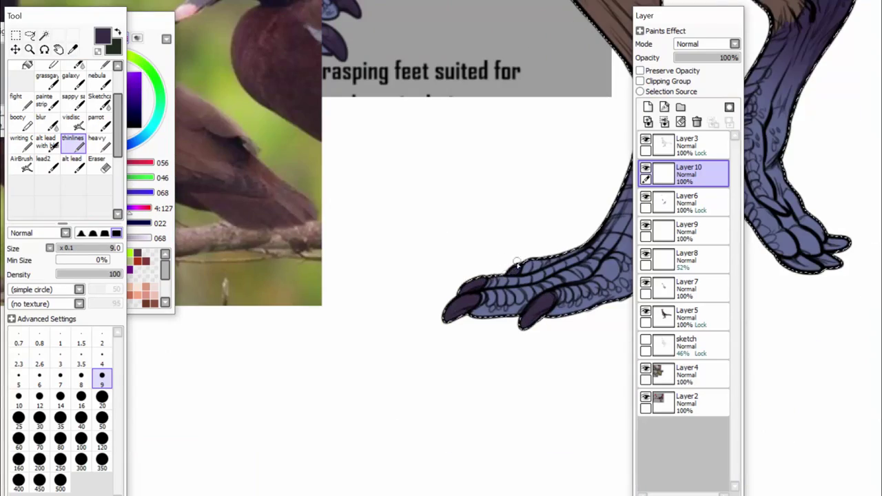
{"action": "scroll", "coordinate": [516, 262], "scroll_direction": "right", "scroll_amount": 5}
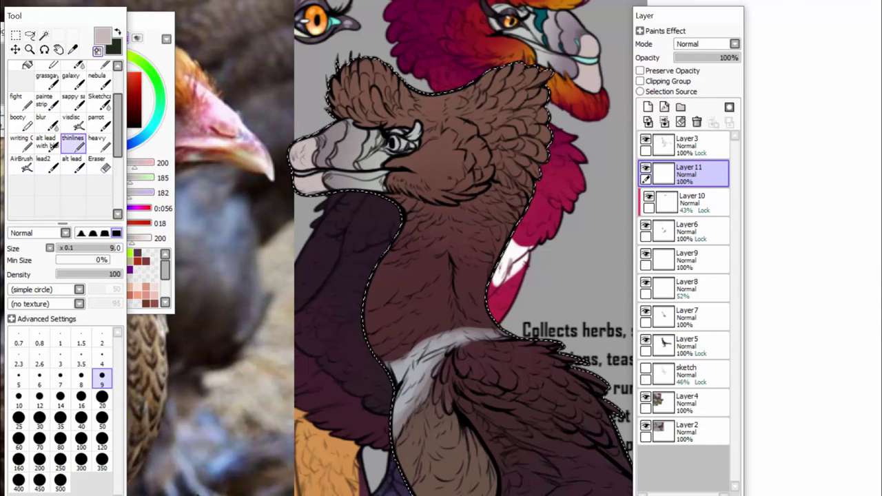
Paint the mouth line light turquoise and the beak stripes dark teal, sampling the reference head, and merge the stripes into Layer11.
{"action": "left_click", "coordinate": [588, 61], "text": "alt"}
{"action": "left_click_drag", "start_coordinate": [295, 173], "coordinate": [325, 173]}
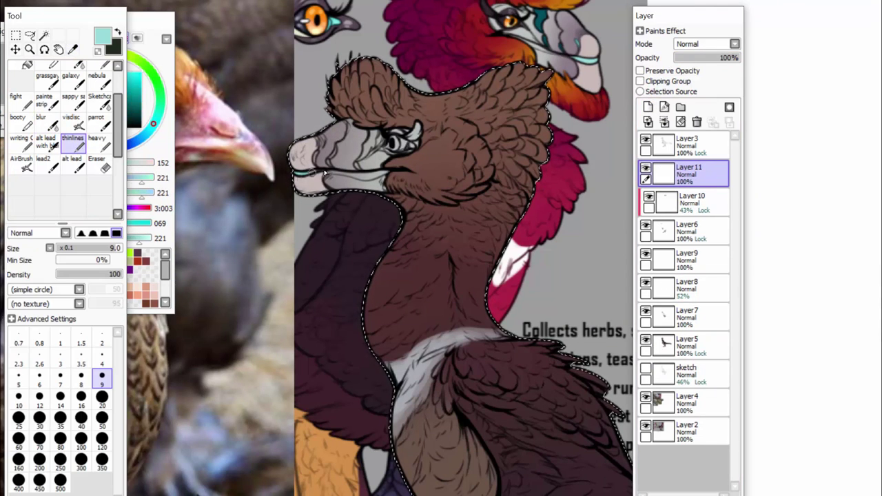
{"action": "left_click", "coordinate": [541, 20], "text": "alt"}
{"action": "left_click", "coordinate": [648, 106]}
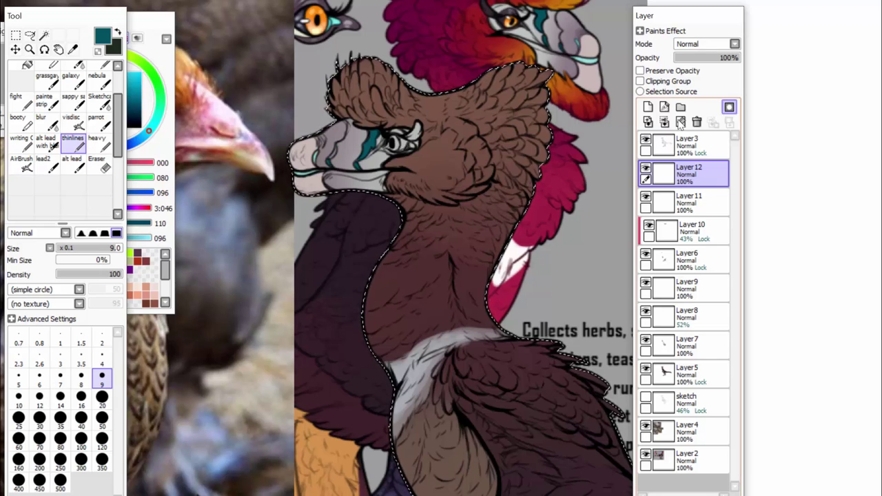
{"action": "left_click", "coordinate": [697, 122]}
Add a new layer with Preserve Opacity for the eye area and sample a purple-grey from the reference eye.
{"action": "left_click", "coordinate": [648, 107]}
{"action": "left_click", "coordinate": [342, 24], "text": "alt"}
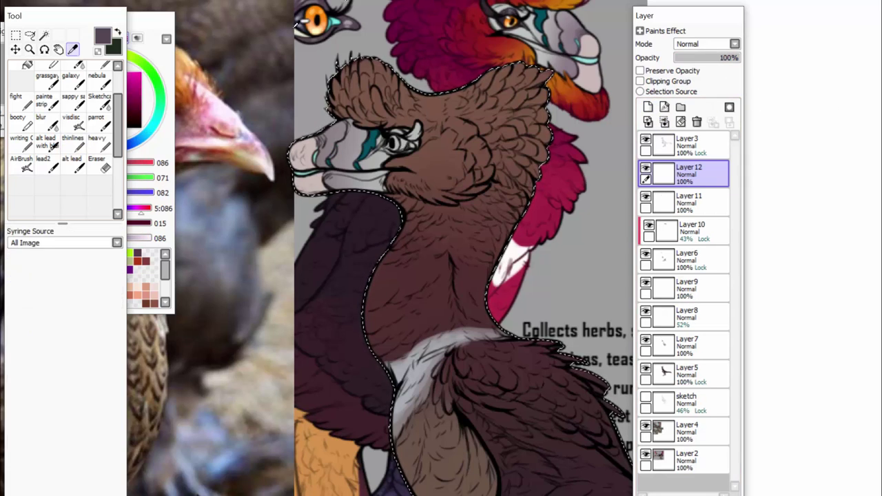
{"action": "scroll", "coordinate": [428, 246], "scroll_direction": "down", "scroll_amount": 4}
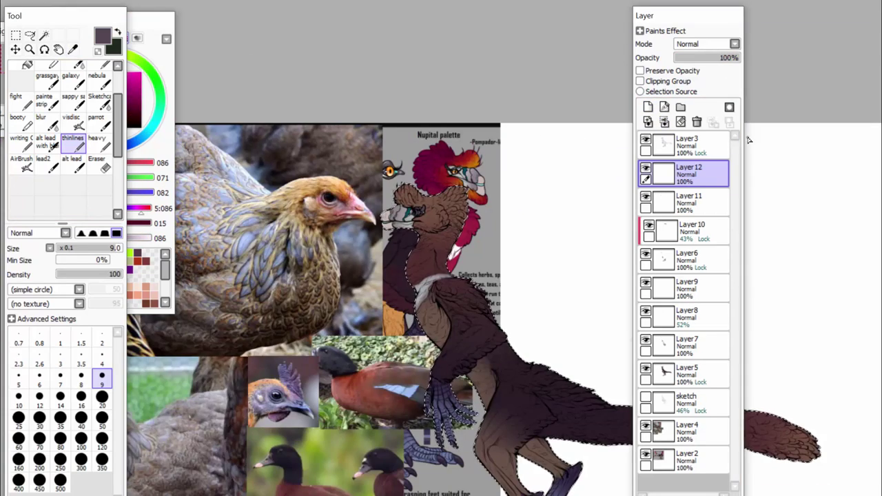
{"action": "key", "text": "alt+Tab"}
{"action": "key", "text": "alt+Tab"}
{"action": "left_click", "coordinate": [641, 71]}
Switch to the Photos app and browse the July 2017 pictures for the creature's full reference sheet.
{"action": "key", "text": "super"}
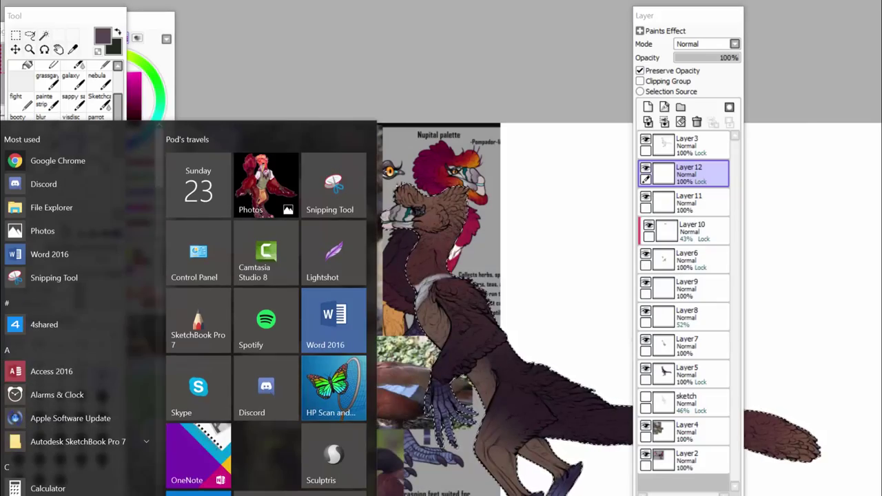
{"action": "left_click", "coordinate": [289, 192]}
{"action": "scroll", "coordinate": [288, 192], "scroll_direction": "down", "scroll_amount": 10}
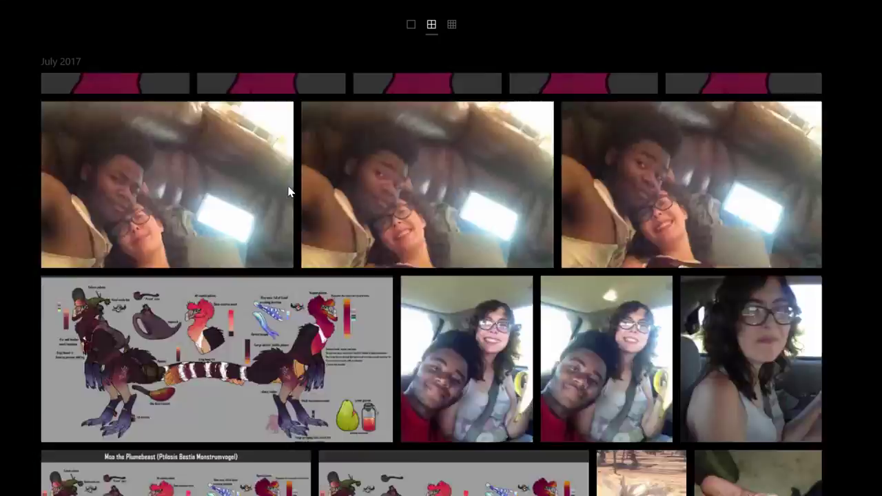
{"action": "left_click", "coordinate": [287, 191]}
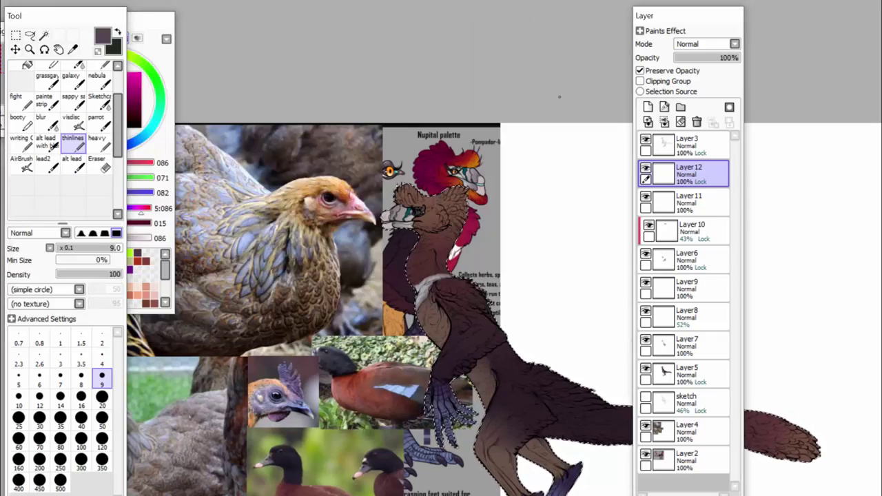
{"action": "key", "text": "super"}
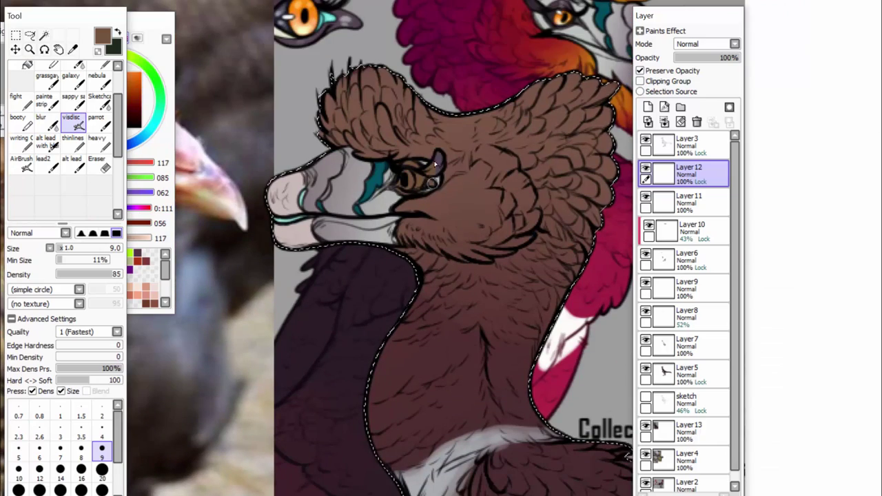
Paint the eye surround brown on Layer12 with the size 9 visdisc brush and lower the luminescence with Hue and Saturation.
{"action": "left_click_drag", "start_coordinate": [435, 164], "coordinate": [440, 156]}
{"action": "left_click_drag", "start_coordinate": [431, 185], "coordinate": [436, 180]}
{"action": "left_click", "coordinate": [142, 1]}
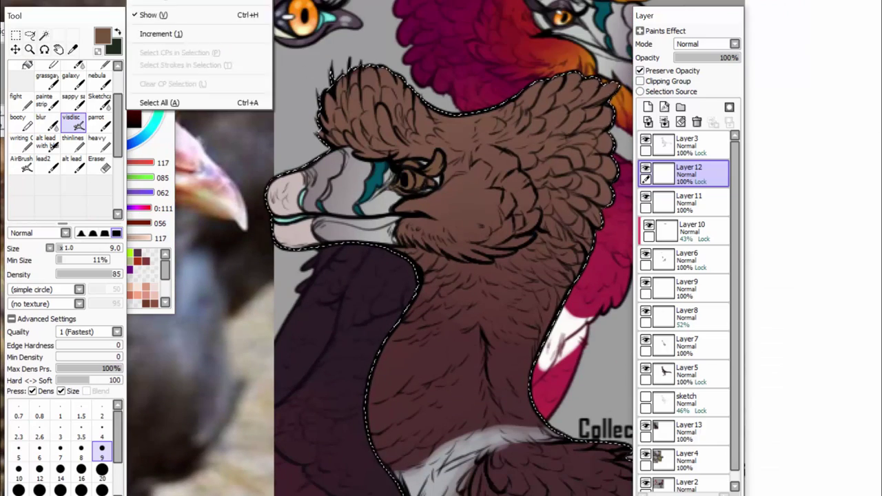
{"action": "left_click", "coordinate": [187, 2]}
{"action": "left_click_drag", "start_coordinate": [662, 113], "coordinate": [648, 109]}
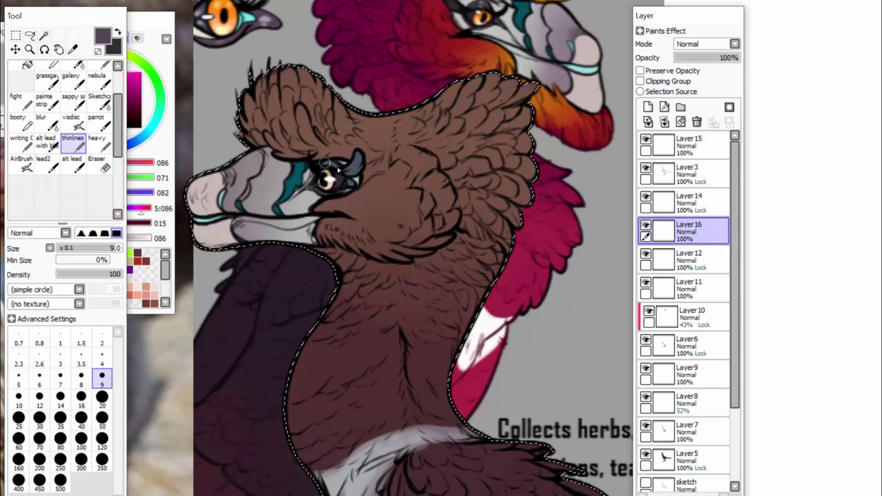
Merge Layer16 down into Layer12 and adjust the eye colours with Hue and Saturation.
{"action": "left_click", "coordinate": [664, 122]}
{"action": "left_click", "coordinate": [188, 0]}
{"action": "left_click", "coordinate": [228, 1]}
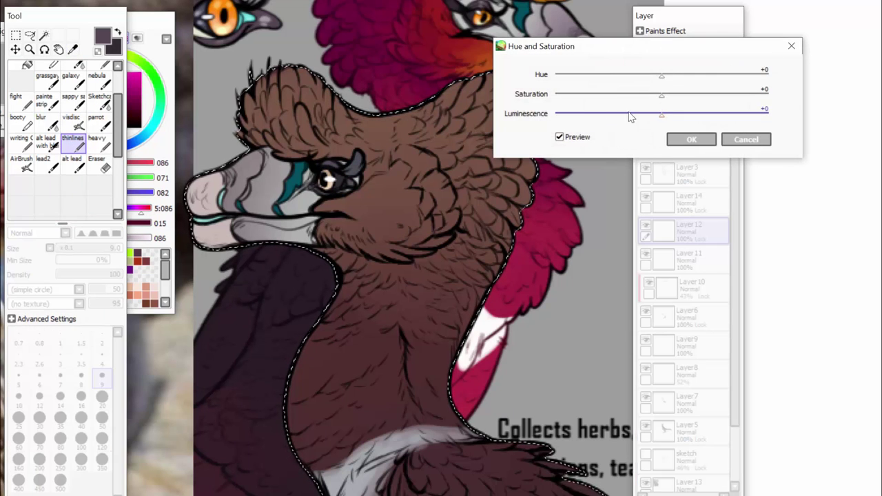
{"action": "key", "text": "Return"}
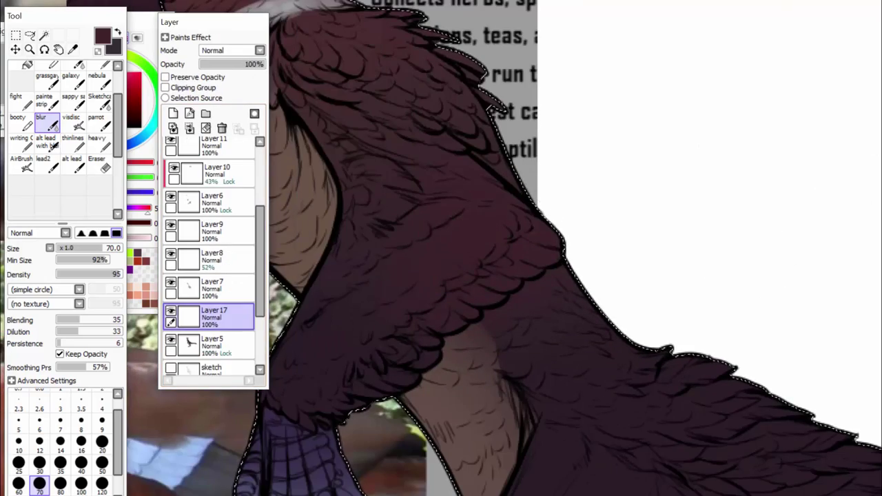
Set the opacity of Layer18, the red forearm feather edging, to 55%.
{"action": "scroll", "coordinate": [428, 251], "scroll_direction": "down", "scroll_amount": 3}
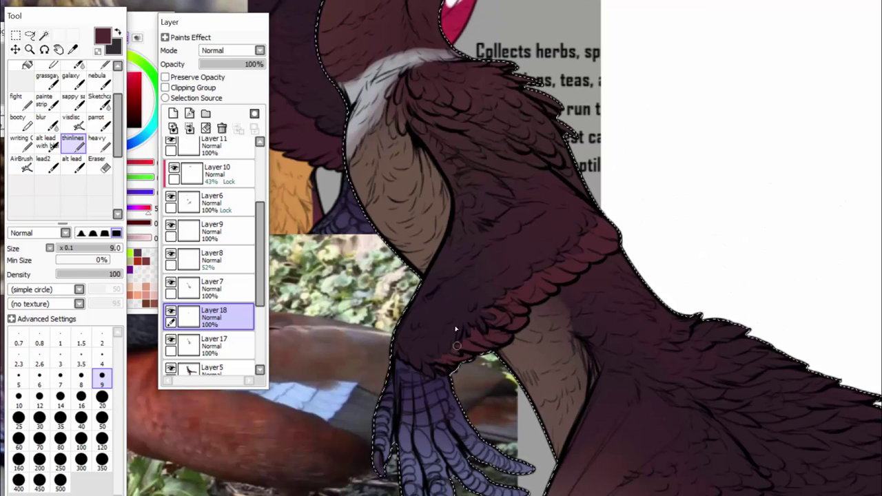
{"action": "key", "text": "e"}
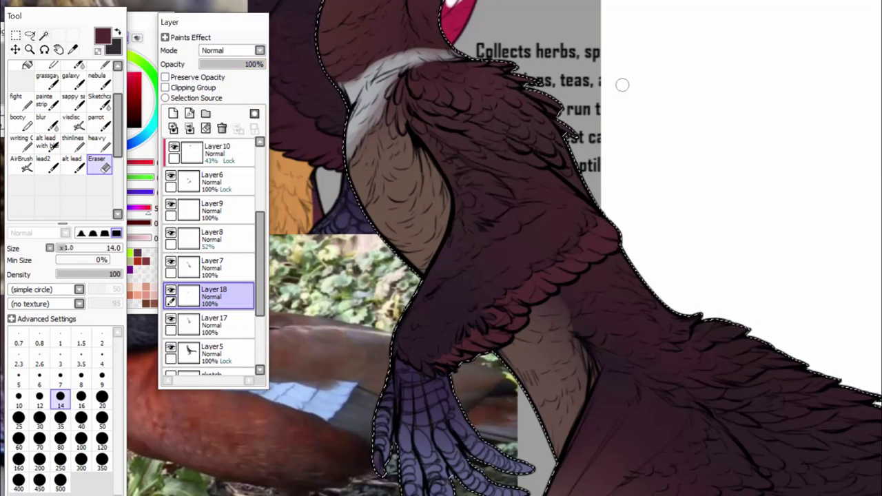
{"action": "left_click", "coordinate": [235, 64]}
{"action": "scroll", "coordinate": [497, 166], "scroll_direction": "down", "scroll_amount": 1}
{"action": "key", "text": "n"}
{"action": "scroll", "coordinate": [496, 166], "scroll_direction": "up", "scroll_amount": 3}
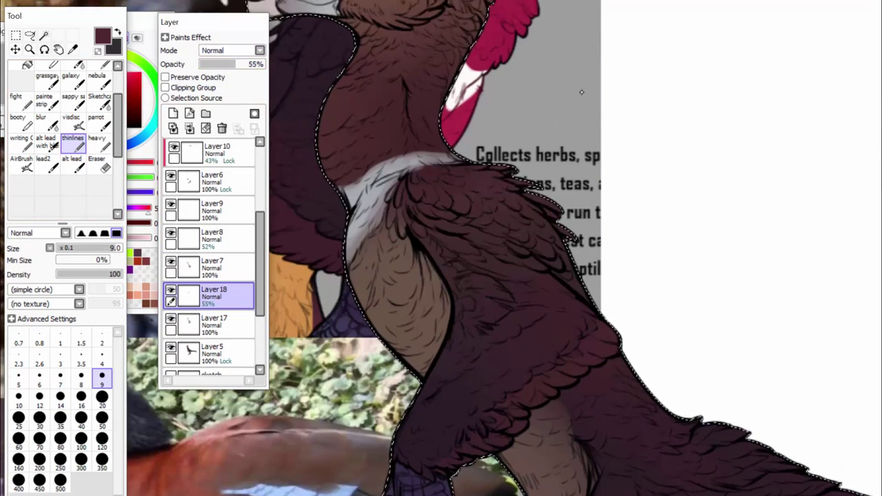
On a new layer above Layer7, paint the head crest and cheek orange with the size 70 blur brush.
{"action": "scroll", "coordinate": [496, 164], "scroll_direction": "down", "scroll_amount": 6}
{"action": "scroll", "coordinate": [497, 164], "scroll_direction": "up", "scroll_amount": 1}
{"action": "left_click", "coordinate": [226, 262]}
{"action": "left_click", "coordinate": [173, 113]}
{"action": "key", "text": "i"}
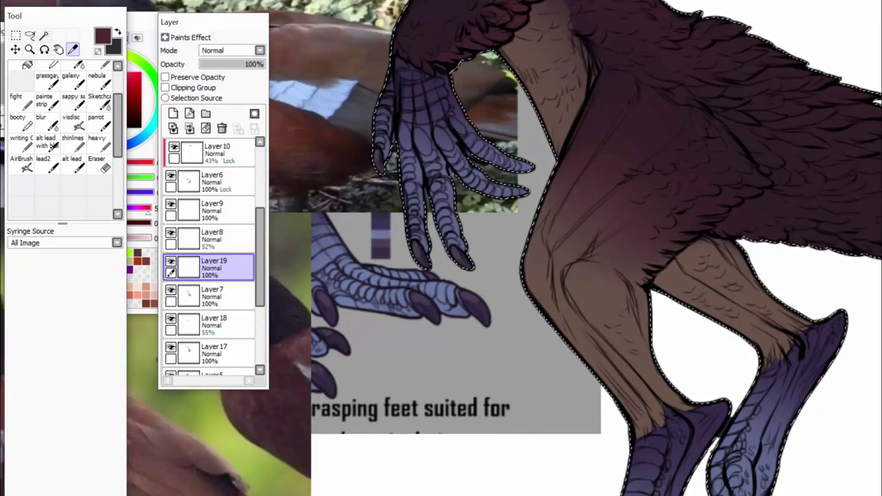
{"action": "left_click_drag", "start_coordinate": [881, 268], "coordinate": [880, 117]}
{"action": "scroll", "coordinate": [504, 248], "scroll_direction": "left", "scroll_amount": 4}
{"action": "left_click", "coordinate": [47, 123]}
{"action": "left_click_drag", "start_coordinate": [631, 224], "coordinate": [679, 201]}
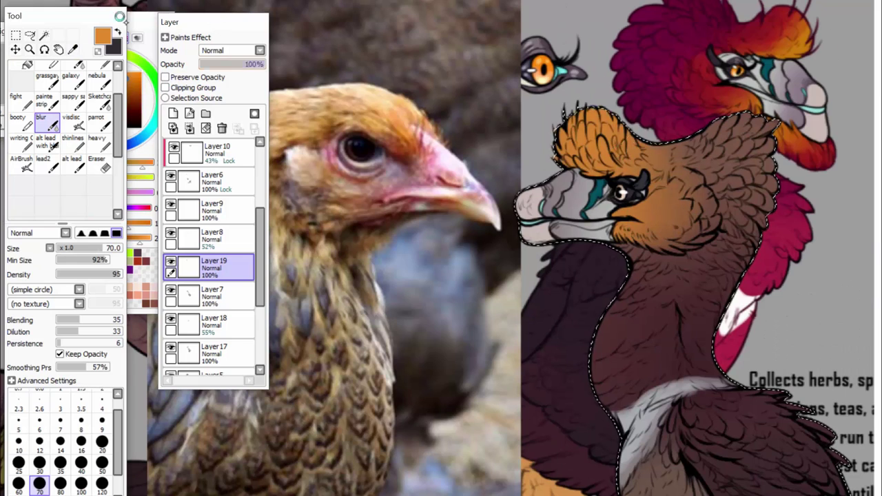
Try a hue shift of +72 on the orange head colour of Layer19 with Hue and Saturation.
{"action": "left_click_drag", "start_coordinate": [248, 64], "coordinate": [224, 63]}
{"action": "key", "text": "ctrl+u"}
{"action": "left_click_drag", "start_coordinate": [662, 74], "coordinate": [285, 19]}
{"action": "left_click_drag", "start_coordinate": [295, 47], "coordinate": [339, 37]}
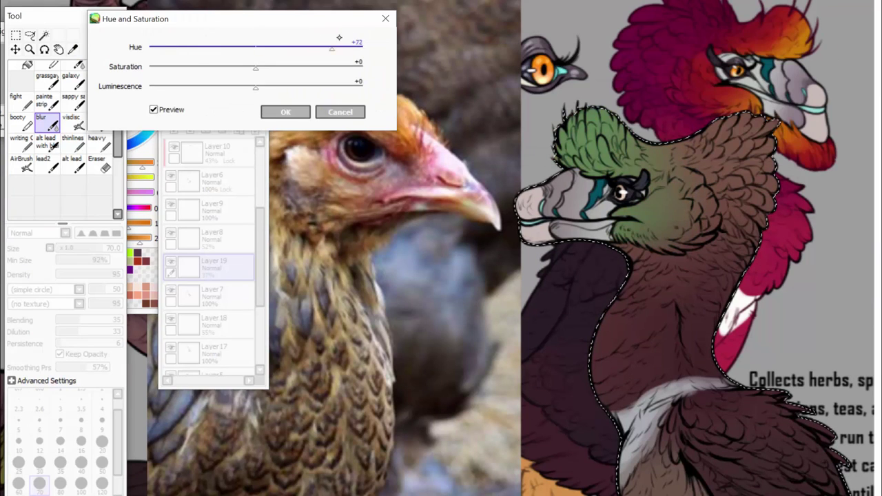
{"action": "left_click", "coordinate": [340, 111]}
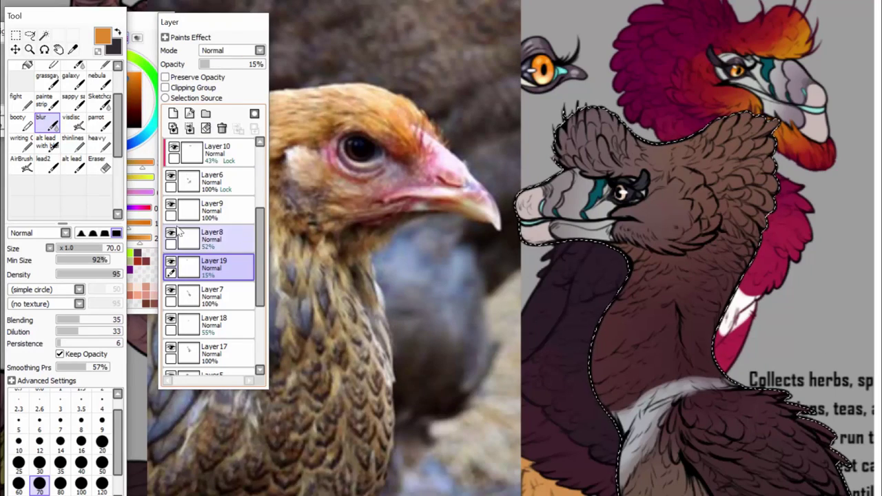
Merge the collar's Layer9 down into Layer8 and make Layer7 the active layer.
{"action": "left_click", "coordinate": [214, 210]}
{"action": "left_click", "coordinate": [189, 128]}
{"action": "left_click", "coordinate": [214, 268]}
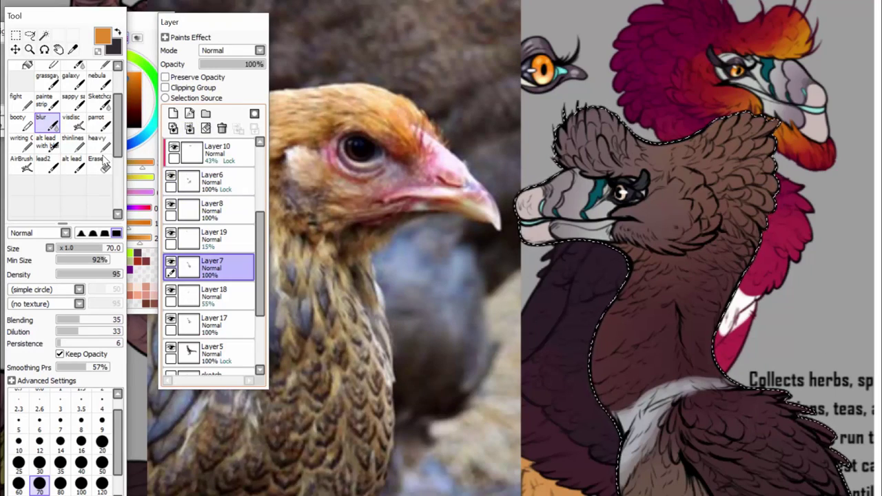
Hide Layer7 and merge Layer18 and Layer17 down into the base colour on Layer5.
{"action": "scroll", "coordinate": [426, 246], "scroll_direction": "down", "scroll_amount": 6}
{"action": "left_click", "coordinate": [171, 261]}
{"action": "left_click", "coordinate": [224, 296]}
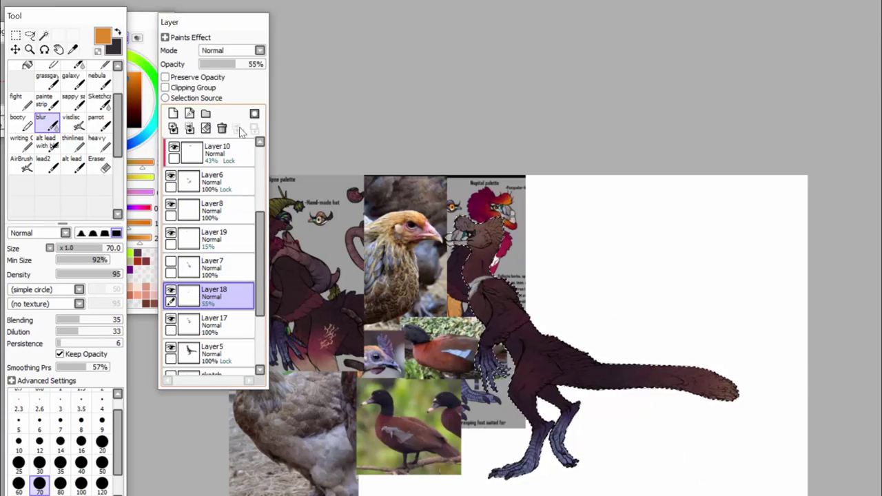
{"action": "left_click", "coordinate": [189, 128]}
{"action": "left_click", "coordinate": [171, 290]}
{"action": "left_click", "coordinate": [190, 128]}
Show Layer7 again and turn on Preserve Opacity for it.
{"action": "left_click", "coordinate": [170, 262]}
{"action": "left_click", "coordinate": [214, 268]}
{"action": "left_click", "coordinate": [165, 77]}
Sample a lighter brown from the reference images and repaint the underbelly and lower legs on Layer7 with the size 70 blur brush.
{"action": "left_click", "coordinate": [73, 49]}
{"action": "scroll", "coordinate": [427, 246], "scroll_direction": "up", "scroll_amount": 4}
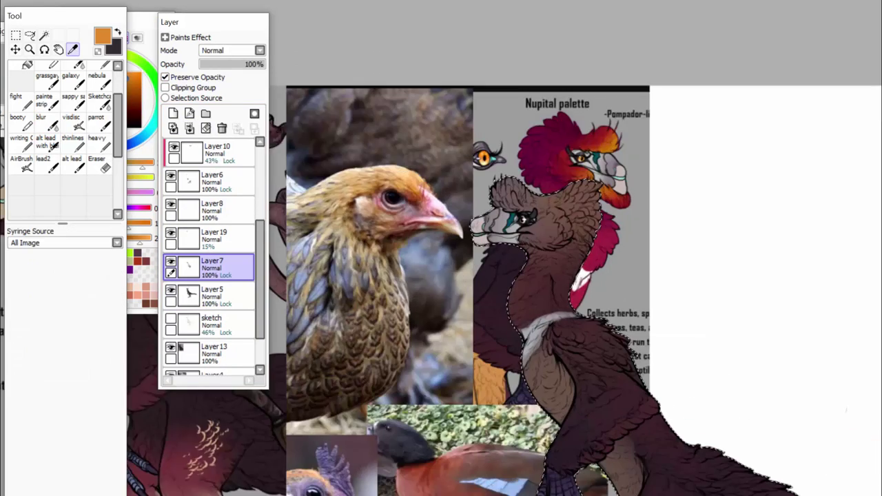
{"action": "left_click_drag", "start_coordinate": [331, 434], "coordinate": [589, 262]}
{"action": "left_click", "coordinate": [486, 335], "text": "alt"}
{"action": "left_click_drag", "start_coordinate": [772, 386], "coordinate": [317, 220]}
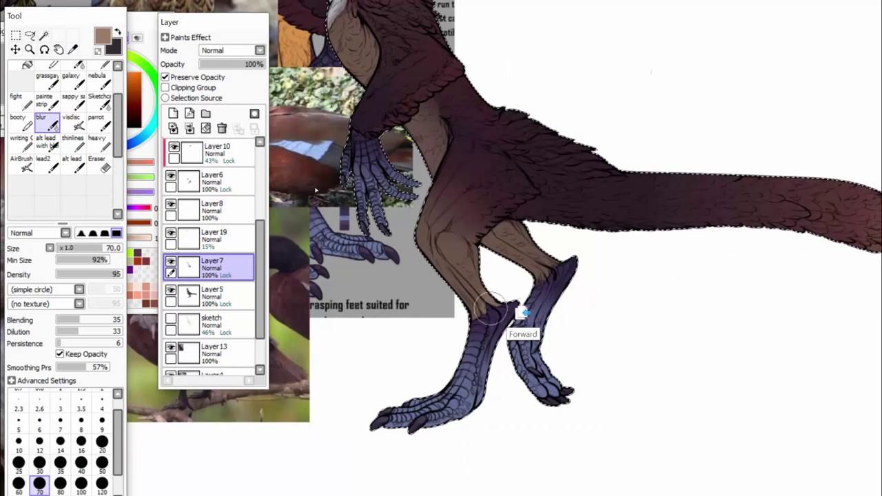
{"action": "scroll", "coordinate": [351, 36], "scroll_direction": "up", "scroll_amount": 3}
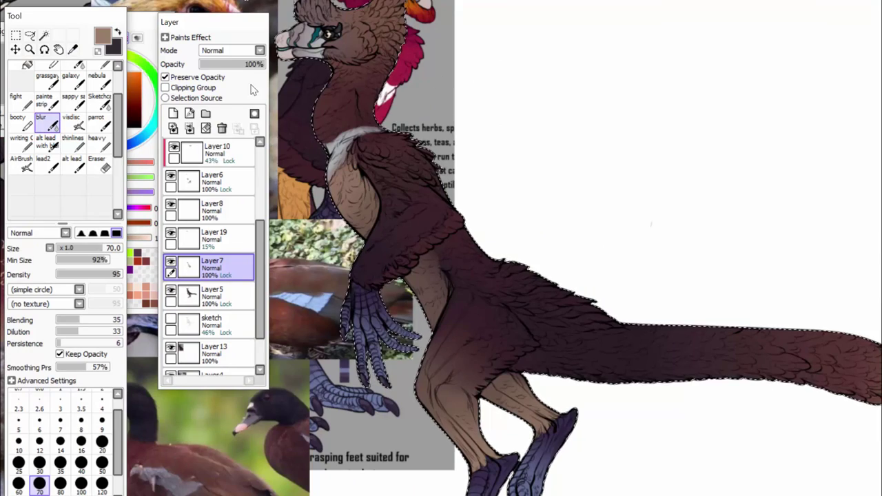
On a new layer above Layer7, paint dark maroon shoulder feathers over the chest edge with the size 9 thinlines brush.
{"action": "left_click", "coordinate": [173, 113]}
{"action": "left_click", "coordinate": [73, 50]}
{"action": "scroll", "coordinate": [330, 245], "scroll_direction": "up", "scroll_amount": 4}
{"action": "left_click", "coordinate": [441, 152]}
{"action": "left_click", "coordinate": [73, 143]}
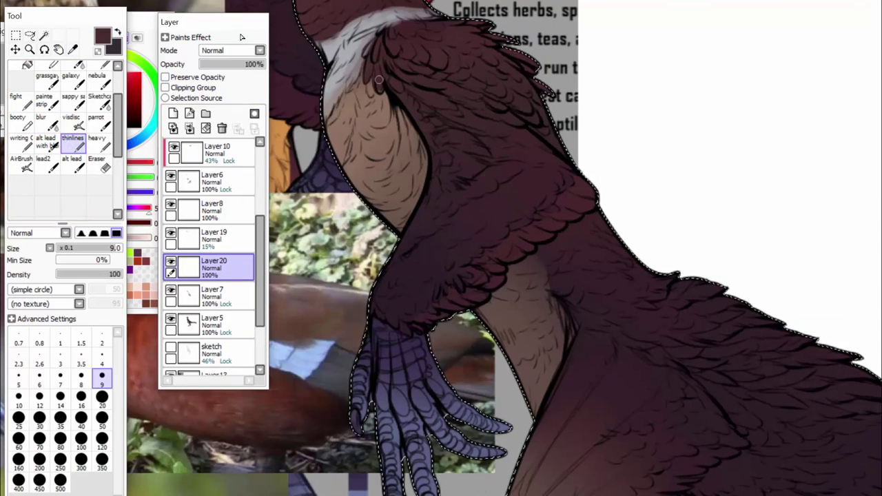
Merge Layer20 down into Layer7 and switch back to the size 70 blur brush.
{"action": "left_click", "coordinate": [190, 129]}
{"action": "left_click", "coordinate": [2, 1]}
{"action": "left_click", "coordinate": [69, 44]}
{"action": "left_click", "coordinate": [47, 124]}
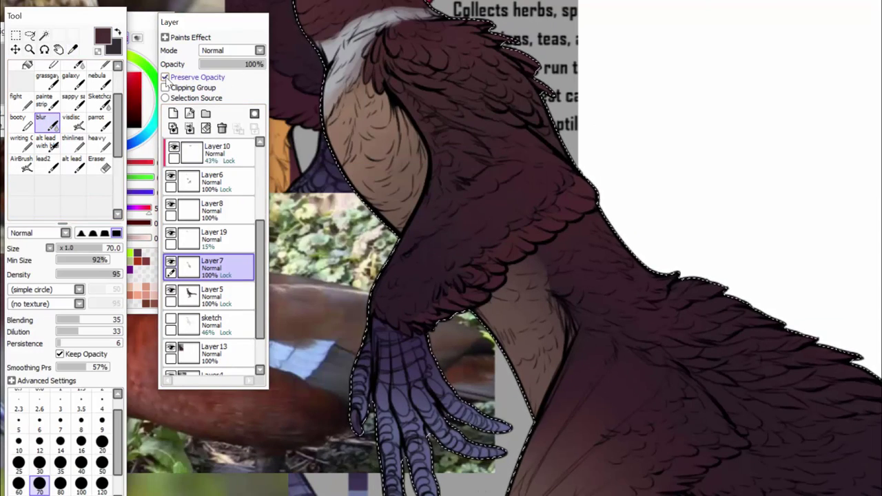
Touch up the underbelly and thigh edge on Layer7 with the size 35 blur brush, leaving Preserve Opacity on.
{"action": "left_click", "coordinate": [165, 78]}
{"action": "left_click", "coordinate": [60, 464]}
{"action": "left_click_drag", "start_coordinate": [551, 249], "coordinate": [563, 260]}
{"action": "left_click", "coordinate": [165, 78]}
{"action": "left_click", "coordinate": [2, 1]}
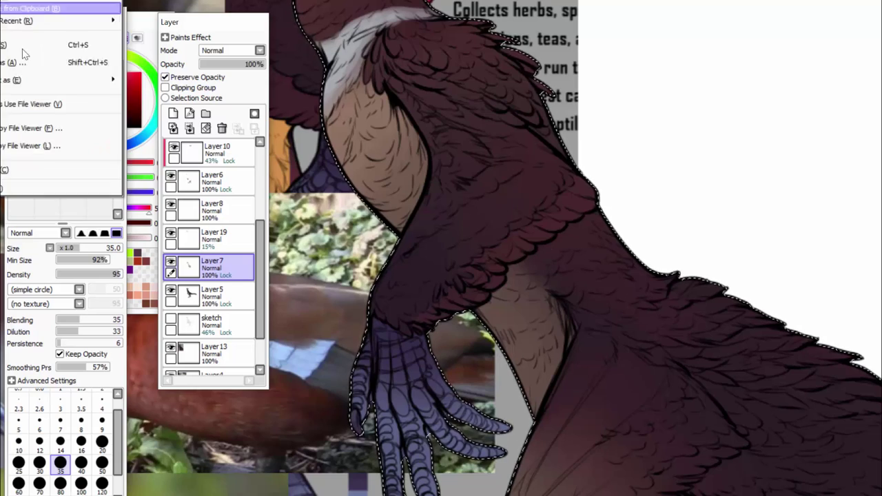
{"action": "key", "text": "Escape"}
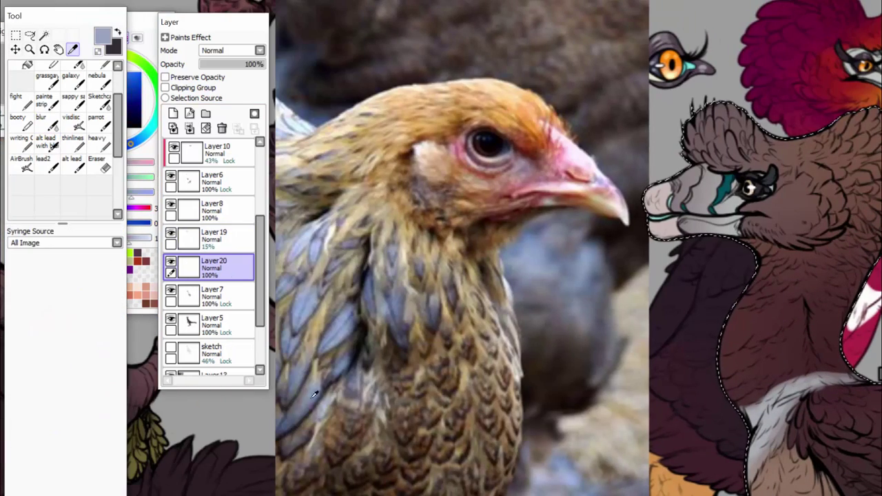
On Layer20, paint slate-blue feather flecks down the front and side of the neck with the size 6 visdisc brush.
{"action": "left_click", "coordinate": [71, 123]}
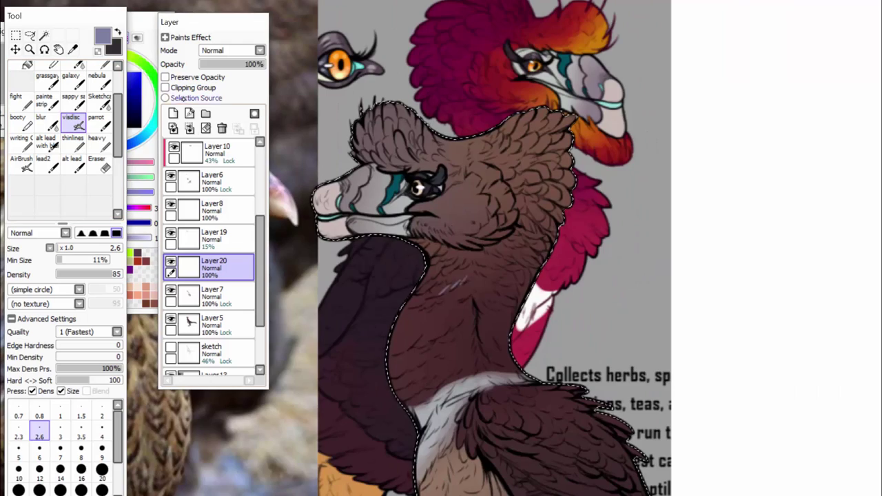
{"action": "left_click", "coordinate": [40, 452]}
{"action": "key", "text": "ctrl+z"}
{"action": "scroll", "coordinate": [429, 274], "scroll_direction": "up", "scroll_amount": 3}
{"action": "left_click_drag", "start_coordinate": [475, 324], "coordinate": [473, 208]}
{"action": "left_click_drag", "start_coordinate": [508, 200], "coordinate": [476, 219]}
{"action": "left_click_drag", "start_coordinate": [522, 181], "coordinate": [500, 193]}
{"action": "mouse_move", "coordinate": [483, 225]}
{"action": "left_mouse_down"}
{"action": "mouse_move", "coordinate": [444, 248]}
{"action": "mouse_move", "coordinate": [428, 294]}
{"action": "left_mouse_up"}
{"action": "left_click_drag", "start_coordinate": [507, 231], "coordinate": [474, 271]}
{"action": "left_click_drag", "start_coordinate": [414, 233], "coordinate": [361, 280]}
{"action": "left_click_drag", "start_coordinate": [441, 204], "coordinate": [376, 242]}
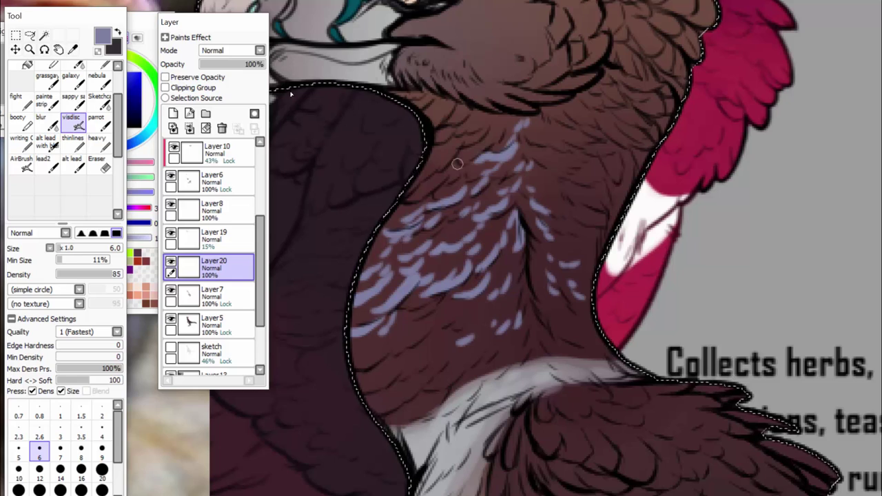
{"action": "left_click_drag", "start_coordinate": [412, 333], "coordinate": [378, 362]}
{"action": "left_click_drag", "start_coordinate": [426, 326], "coordinate": [391, 353]}
{"action": "scroll", "coordinate": [358, 262], "scroll_direction": "down", "scroll_amount": 3}
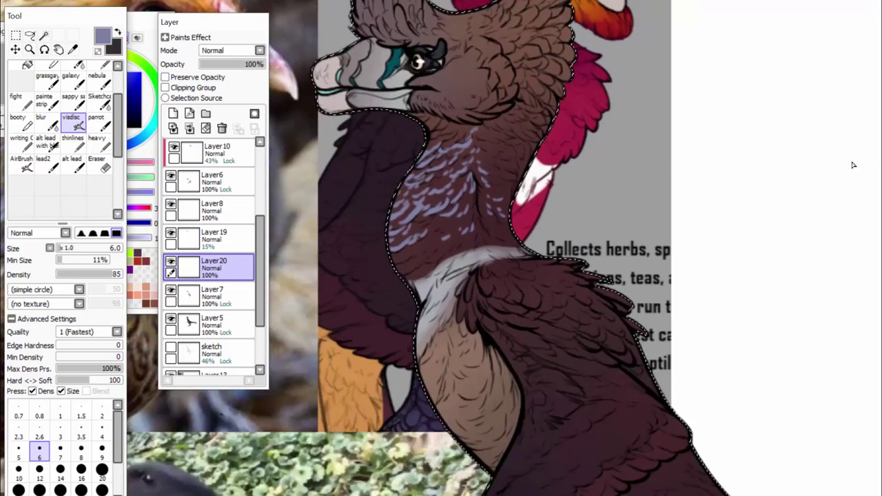
Add slate-blue flecks to the shoulder and arm feathers on Layer20 and recolour the flecks with a blue sampled from the chicken photo.
{"action": "scroll", "coordinate": [447, 278], "scroll_direction": "up", "scroll_amount": 2}
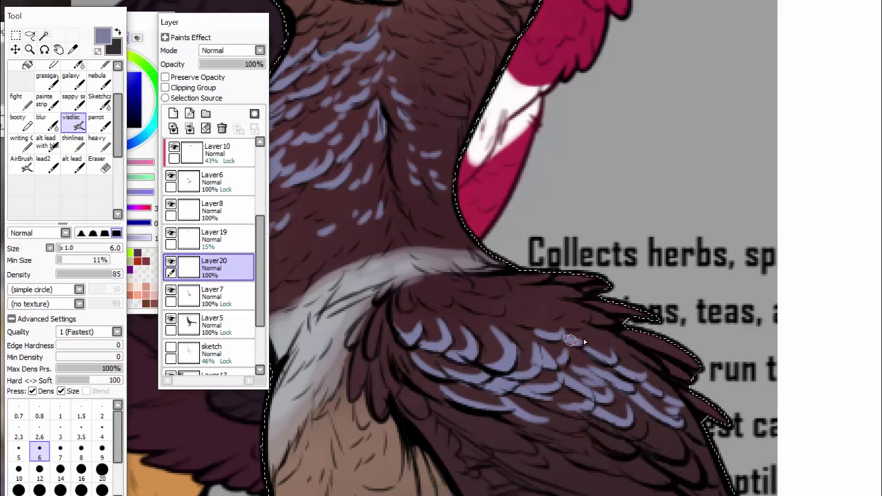
{"action": "scroll", "coordinate": [384, 217], "scroll_direction": "down", "scroll_amount": 3}
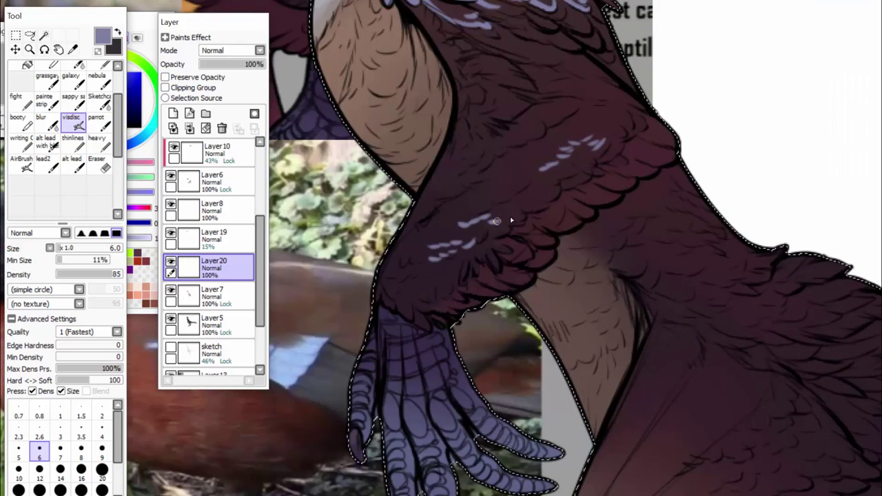
{"action": "mouse_move", "coordinate": [482, 206]}
{"action": "left_mouse_down"}
{"action": "mouse_move", "coordinate": [518, 188]}
{"action": "mouse_move", "coordinate": [525, 206]}
{"action": "mouse_move", "coordinate": [552, 167]}
{"action": "mouse_move", "coordinate": [426, 281]}
{"action": "mouse_move", "coordinate": [516, 86]}
{"action": "mouse_move", "coordinate": [597, 95]}
{"action": "left_mouse_up"}
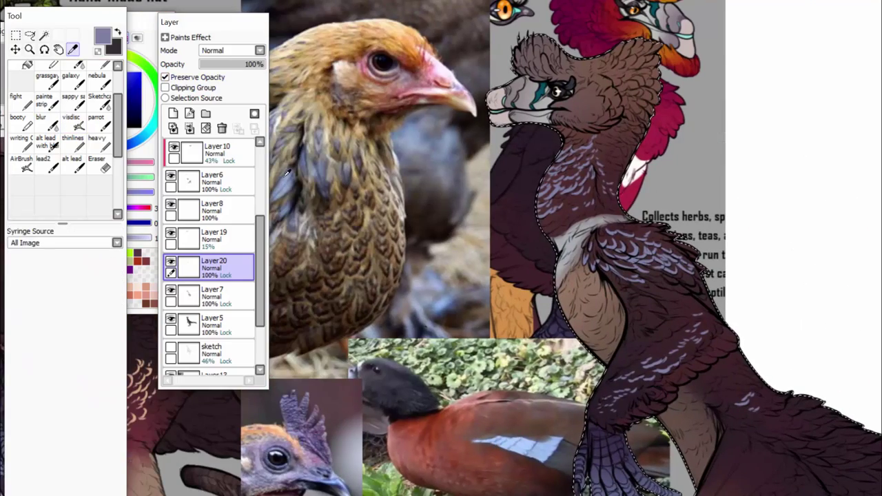
{"action": "left_click", "coordinate": [287, 172], "text": "alt"}
{"action": "left_click_drag", "start_coordinate": [584, 148], "coordinate": [573, 173]}
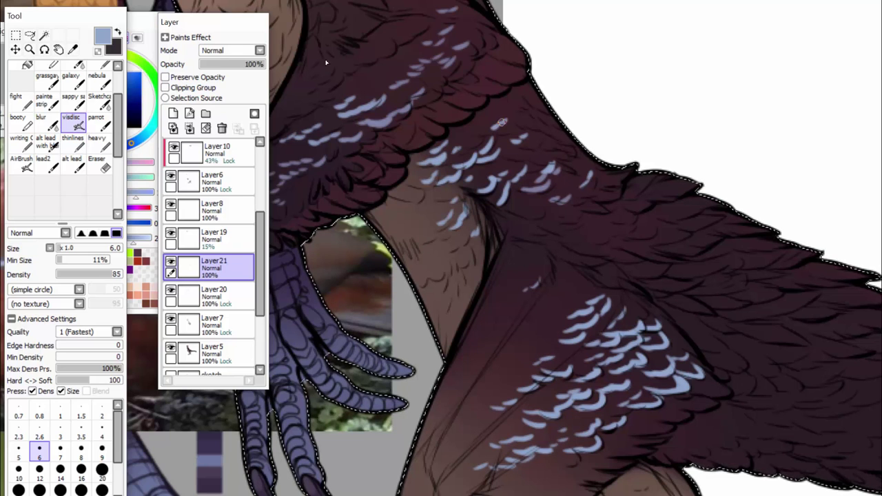
On Layer21, paint rows of light-blue feather strokes from the hip along the tail base with the size 6 visdisc brush.
{"action": "left_click_drag", "start_coordinate": [547, 224], "coordinate": [282, 224]}
{"action": "mouse_move", "coordinate": [399, 299]}
{"action": "left_mouse_down"}
{"action": "mouse_move", "coordinate": [445, 313]}
{"action": "mouse_move", "coordinate": [437, 321]}
{"action": "left_mouse_up"}
{"action": "left_click_drag", "start_coordinate": [440, 316], "coordinate": [473, 331]}
{"action": "left_click_drag", "start_coordinate": [466, 324], "coordinate": [527, 343]}
{"action": "left_click_drag", "start_coordinate": [486, 349], "coordinate": [506, 353]}
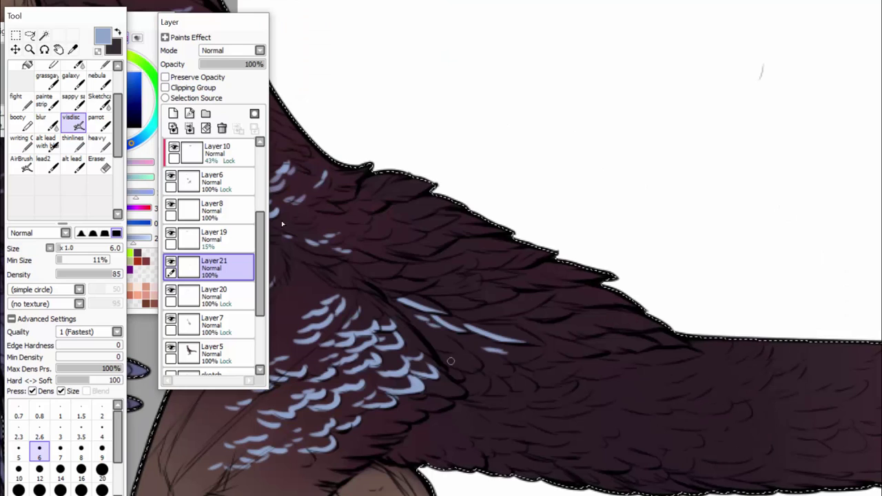
{"action": "left_click_drag", "start_coordinate": [609, 353], "coordinate": [576, 351]}
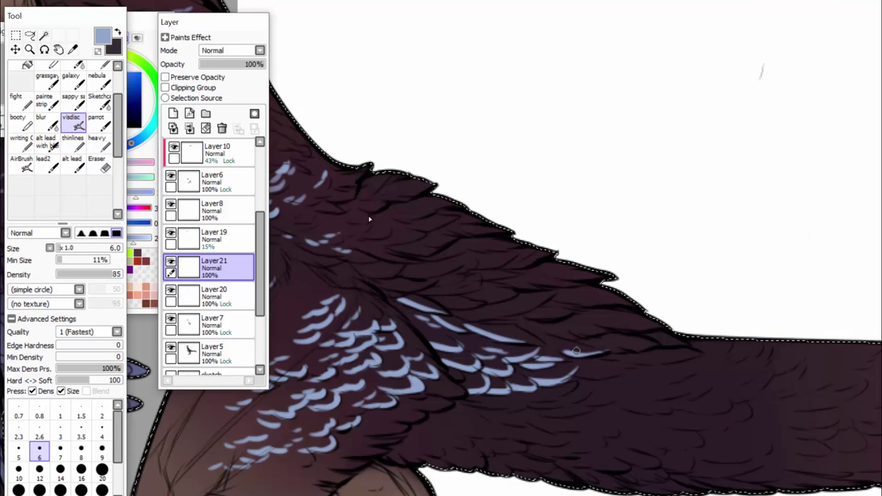
{"action": "left_click_drag", "start_coordinate": [421, 327], "coordinate": [442, 333]}
{"action": "mouse_move", "coordinate": [467, 403]}
{"action": "left_mouse_down"}
{"action": "mouse_move", "coordinate": [540, 399]}
{"action": "mouse_move", "coordinate": [585, 378]}
{"action": "left_mouse_up"}
{"action": "left_click_drag", "start_coordinate": [576, 386], "coordinate": [620, 370]}
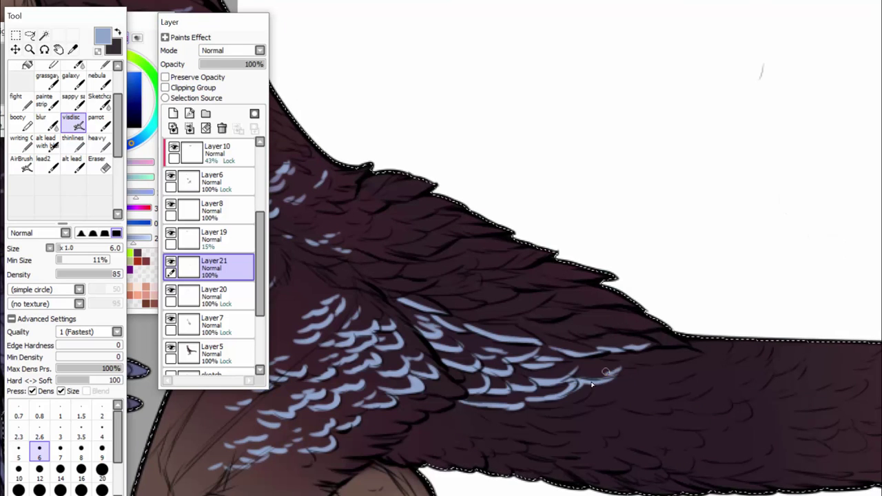
{"action": "left_click_drag", "start_coordinate": [520, 400], "coordinate": [568, 404]}
{"action": "mouse_move", "coordinate": [531, 412]}
{"action": "left_mouse_down"}
{"action": "mouse_move", "coordinate": [600, 414]}
{"action": "mouse_move", "coordinate": [592, 385]}
{"action": "left_mouse_up"}
{"action": "left_click_drag", "start_coordinate": [480, 412], "coordinate": [529, 426]}
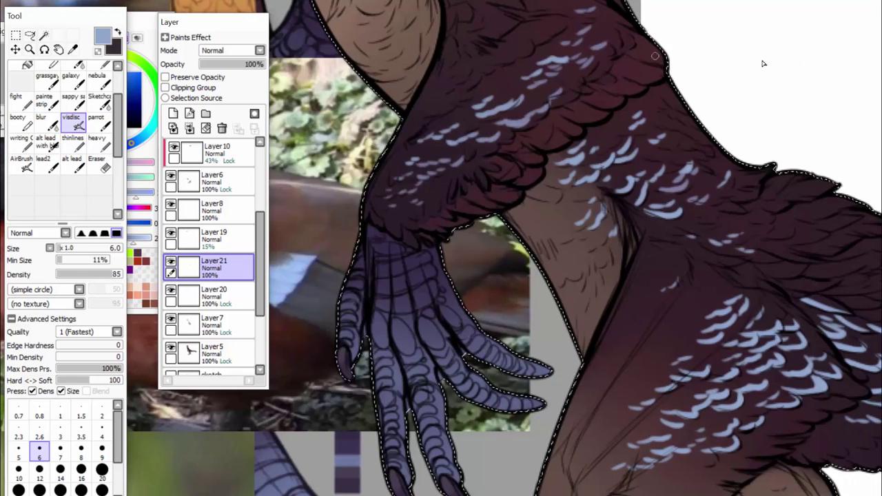
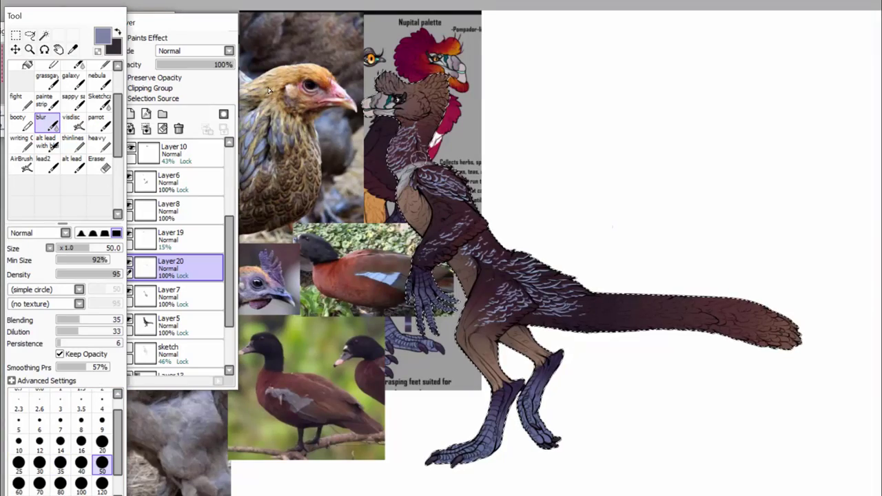
Lower Layer20's opacity to 27% and paint a dark tone behind the eye on Layer21 with the size 35 blur brush.
{"action": "left_click_drag", "start_coordinate": [175, 65], "coordinate": [180, 65]}
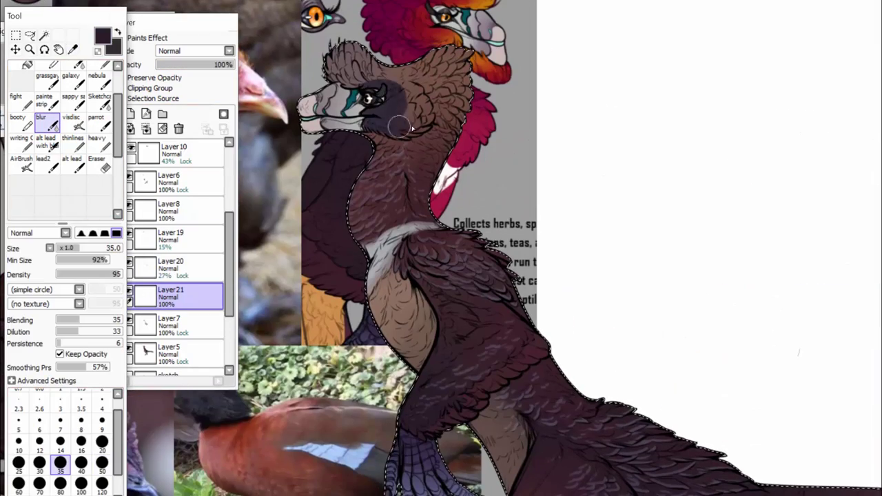
{"action": "left_click_drag", "start_coordinate": [400, 126], "coordinate": [400, 77]}
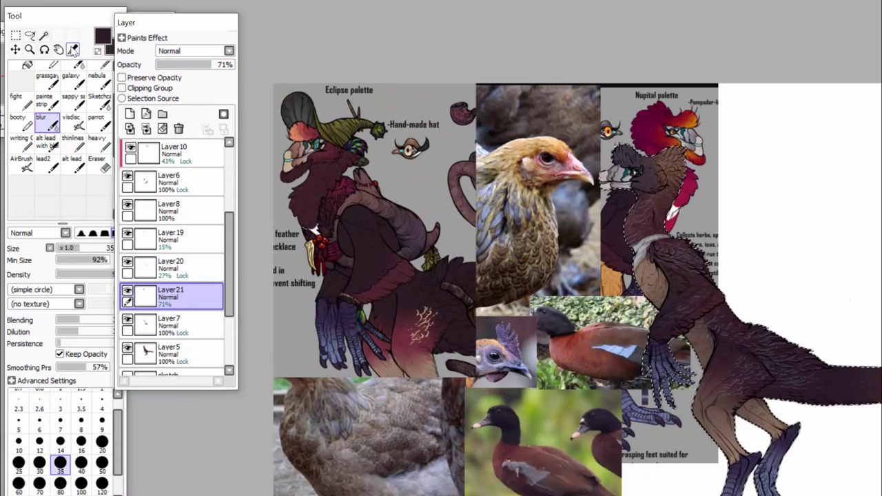
Turn on Preserve Opacity for Layer21 and repaint its head and neck shading with the blur brush in a sampled dark tone.
{"action": "left_click", "coordinate": [74, 50]}
{"action": "left_click", "coordinate": [122, 78]}
{"action": "double_click", "coordinate": [47, 102]}
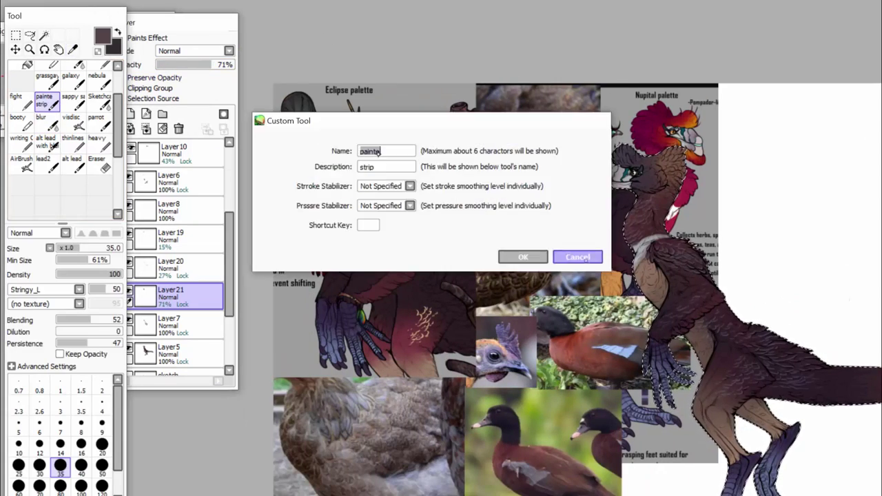
{"action": "left_click", "coordinate": [577, 256]}
{"action": "left_click", "coordinate": [100, 144]}
{"action": "left_click", "coordinate": [73, 50]}
{"action": "left_click", "coordinate": [73, 144]}
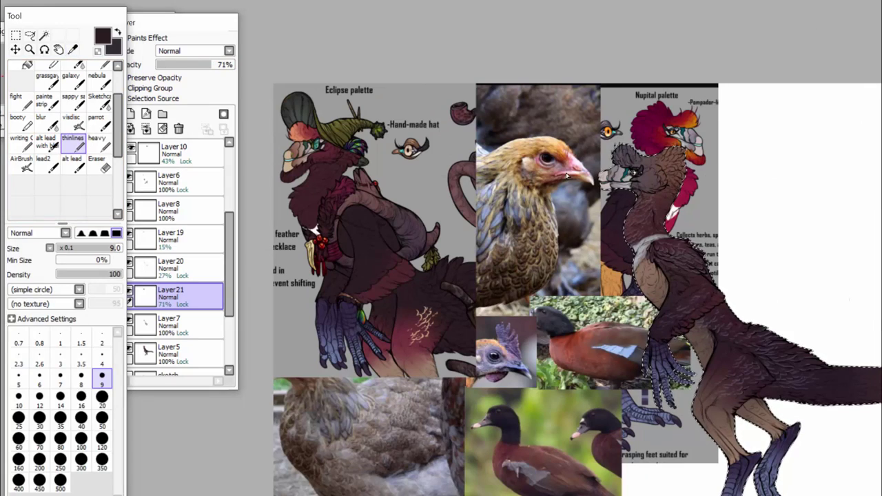
{"action": "left_click", "coordinate": [47, 122]}
{"action": "left_click_drag", "start_coordinate": [647, 151], "coordinate": [641, 193]}
On Layer22, paint a sampled grey-brown over the head and upper neck with the size 80 blur brush.
{"action": "left_click", "coordinate": [73, 144]}
{"action": "left_click", "coordinate": [99, 145]}
{"action": "key", "text": "Right"}
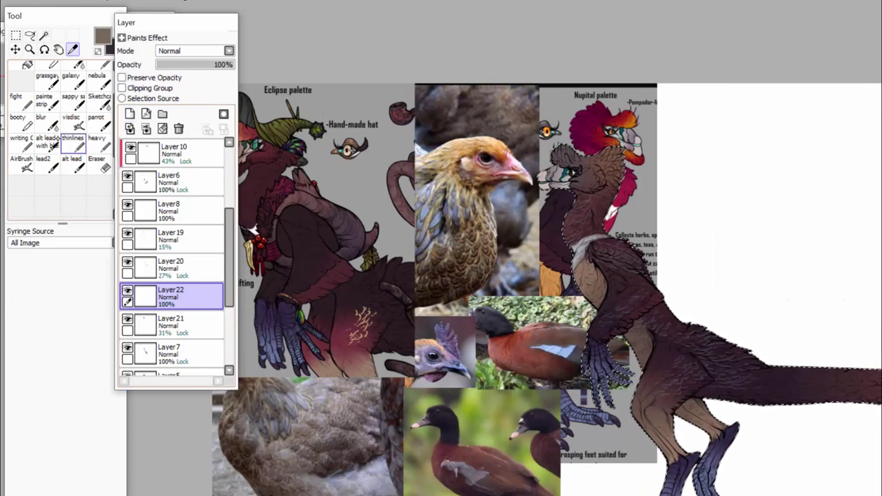
{"action": "left_click", "coordinate": [47, 123]}
{"action": "left_click", "coordinate": [60, 485]}
{"action": "left_click_drag", "start_coordinate": [617, 160], "coordinate": [577, 172]}
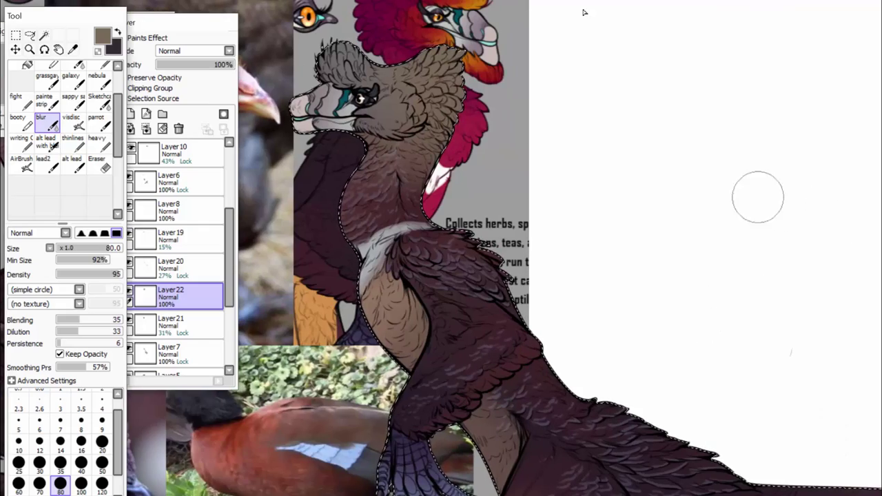
Collect the reference image layers in a folder named "ref images" and hide it.
{"action": "left_click_drag", "start_coordinate": [130, 27], "coordinate": [119, 26]}
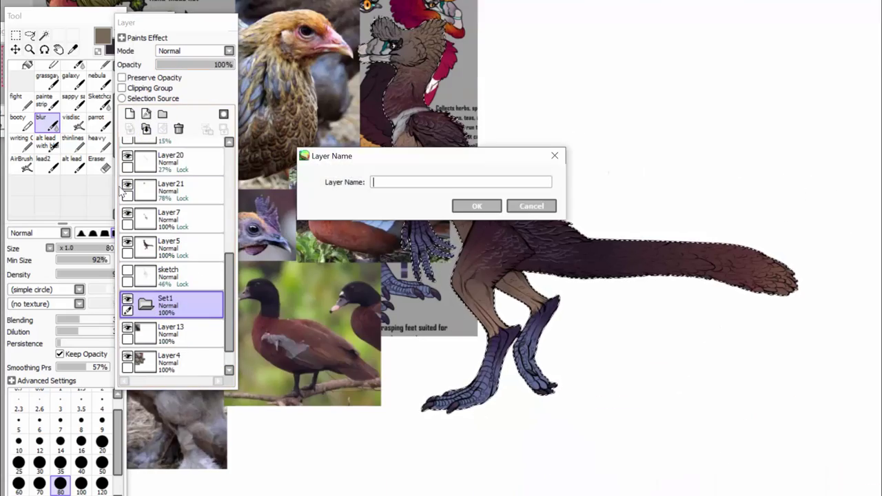
{"action": "type", "text": "ref images"}
{"action": "key", "text": "Return"}
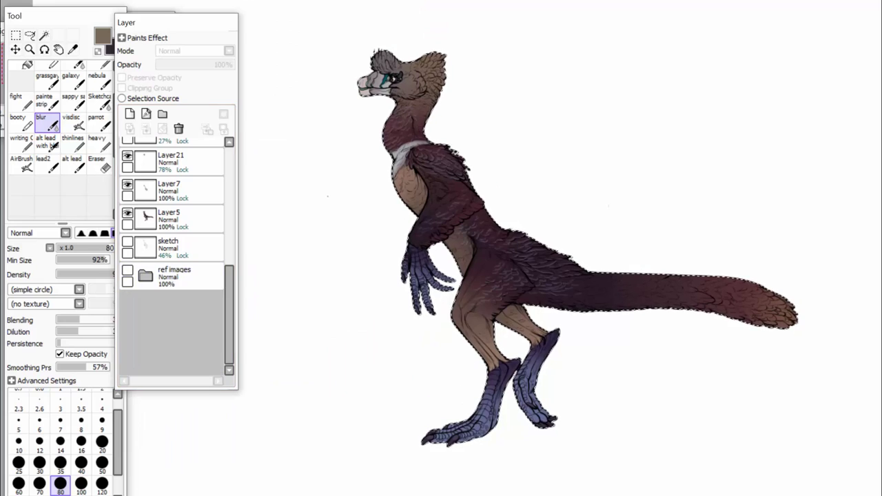
On a new layer above Layer8, paint a white band across the middle of the tail with the size 16 lead2 brush.
{"action": "mouse_move", "coordinate": [230, 314]}
{"action": "left_mouse_down"}
{"action": "mouse_move", "coordinate": [226, 233]}
{"action": "mouse_move", "coordinate": [225, 271]}
{"action": "left_mouse_up"}
{"action": "left_click", "coordinate": [186, 178]}
{"action": "left_click", "coordinate": [130, 114]}
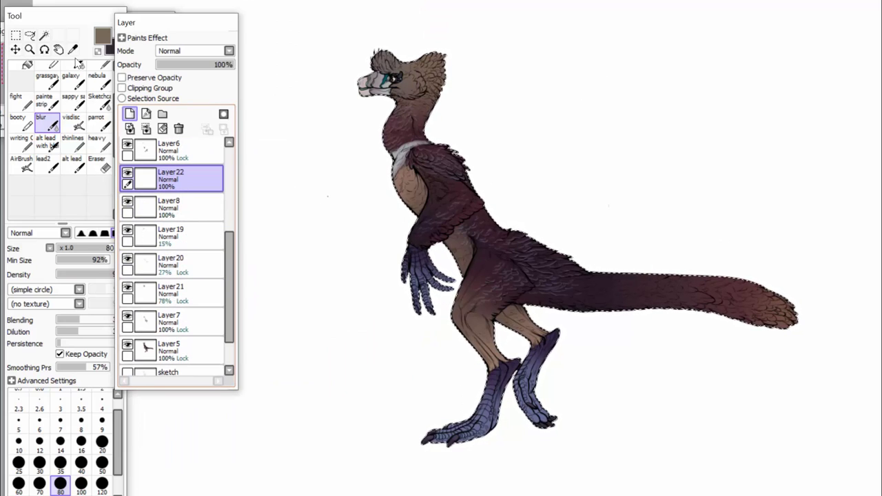
{"action": "left_click", "coordinate": [73, 123]}
{"action": "right_click", "coordinate": [661, 315]}
{"action": "left_click_drag", "start_coordinate": [670, 278], "coordinate": [666, 311]}
{"action": "left_click", "coordinate": [47, 164]}
{"action": "scroll", "coordinate": [669, 295], "scroll_direction": "up", "scroll_amount": 3}
{"action": "left_click_drag", "start_coordinate": [581, 332], "coordinate": [567, 371]}
{"action": "left_click", "coordinate": [81, 447]}
{"action": "left_click_drag", "start_coordinate": [578, 306], "coordinate": [571, 369]}
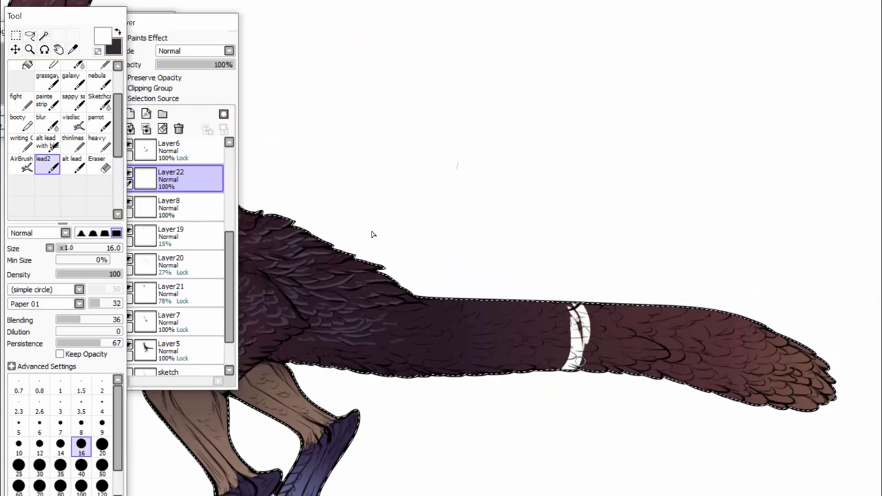
{"action": "left_click_drag", "start_coordinate": [596, 333], "coordinate": [587, 371]}
Paint more ragged white bands toward the tail tip and one at the tail base with the size 10 lead2 brush.
{"action": "left_click", "coordinate": [19, 445]}
{"action": "left_click_drag", "start_coordinate": [640, 336], "coordinate": [629, 373]}
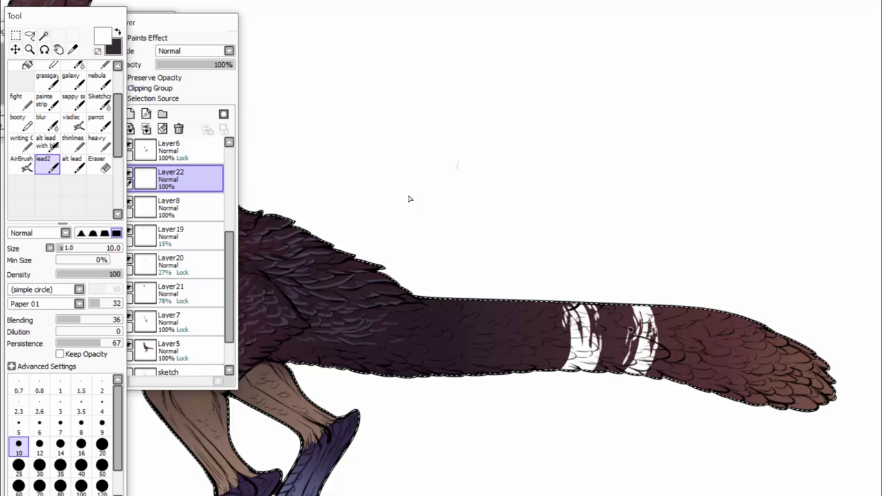
{"action": "left_click_drag", "start_coordinate": [669, 330], "coordinate": [667, 351]}
{"action": "key", "text": "Right"}
{"action": "left_click_drag", "start_coordinate": [639, 307], "coordinate": [619, 382]}
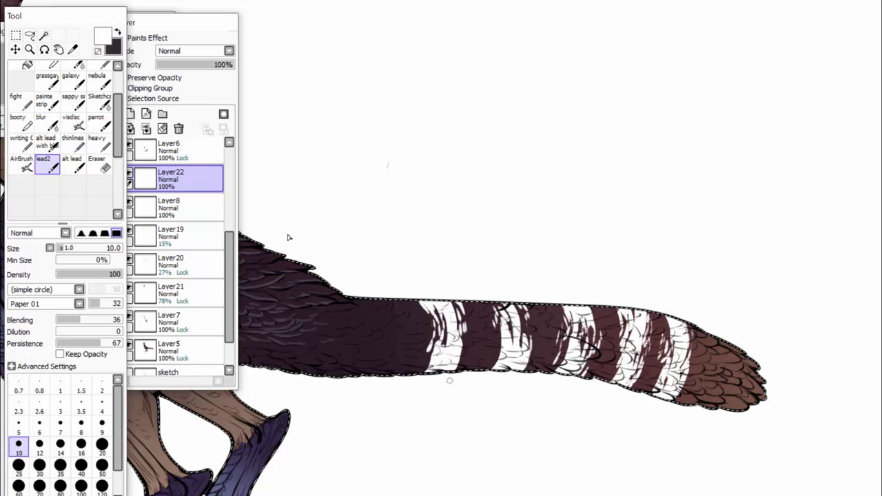
{"action": "key", "text": "Left"}
{"action": "left_click_drag", "start_coordinate": [494, 330], "coordinate": [479, 369]}
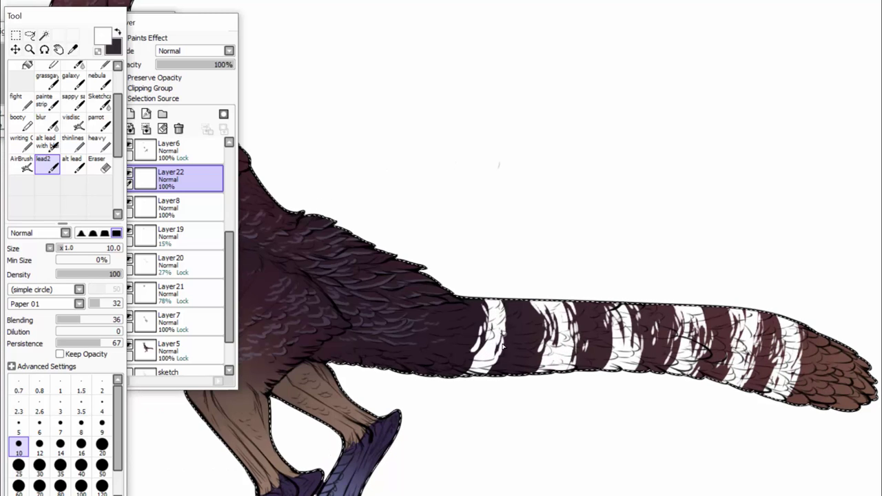
Shade the white tail bands grey with the size 80 blur brush under Preserve Opacity and lower Layer22 to 70% opacity.
{"action": "scroll", "coordinate": [438, 210], "scroll_direction": "down", "scroll_amount": 4}
{"action": "left_click_drag", "start_coordinate": [181, 65], "coordinate": [234, 64]}
{"action": "scroll", "coordinate": [438, 210], "scroll_direction": "up", "scroll_amount": 6}
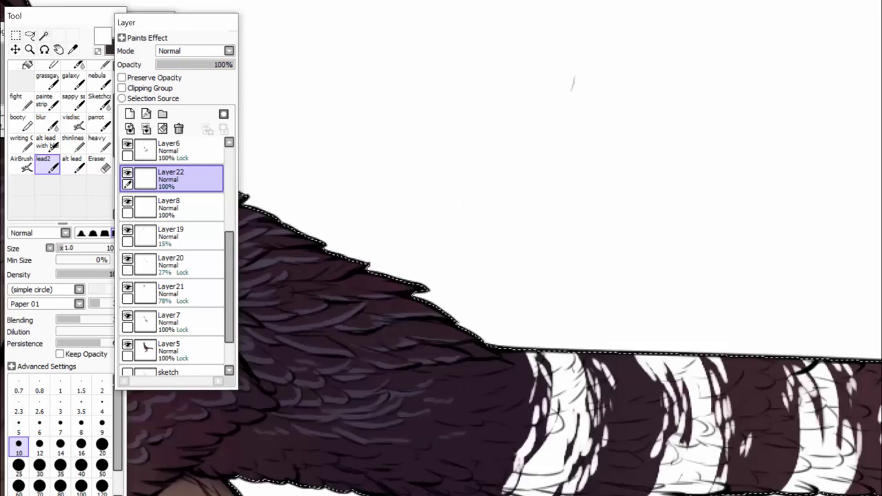
{"action": "left_click_drag", "start_coordinate": [386, 137], "coordinate": [868, 131]}
{"action": "left_click", "coordinate": [41, 126]}
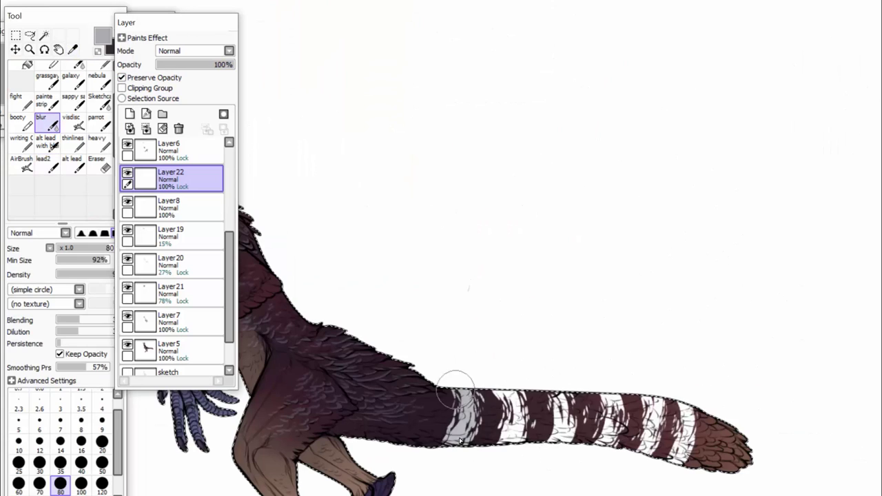
{"action": "left_click_drag", "start_coordinate": [453, 380], "coordinate": [641, 467]}
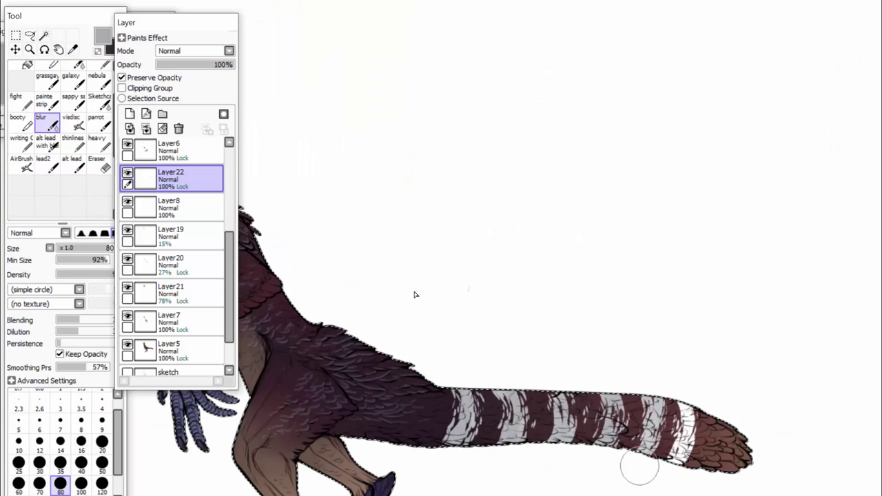
{"action": "mouse_move", "coordinate": [228, 64]}
{"action": "left_mouse_down"}
{"action": "mouse_move", "coordinate": [183, 65]}
{"action": "mouse_move", "coordinate": [211, 64]}
{"action": "left_mouse_up"}
On a new layer above Layer22, paint light grey feather strokes over the tail bands with the size 14 lead2 brush.
{"action": "left_click", "coordinate": [130, 114]}
{"action": "left_click", "coordinate": [72, 166]}
{"action": "left_click", "coordinate": [102, 462]}
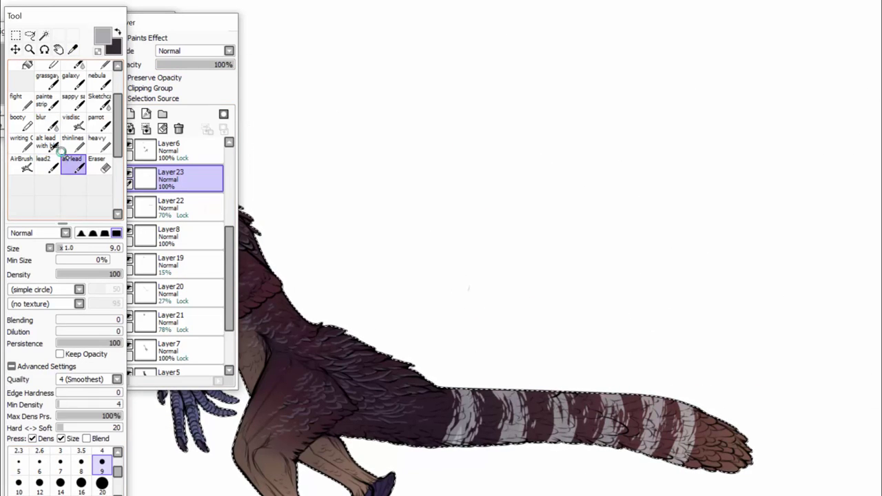
{"action": "left_click", "coordinate": [47, 165]}
{"action": "left_click", "coordinate": [60, 445]}
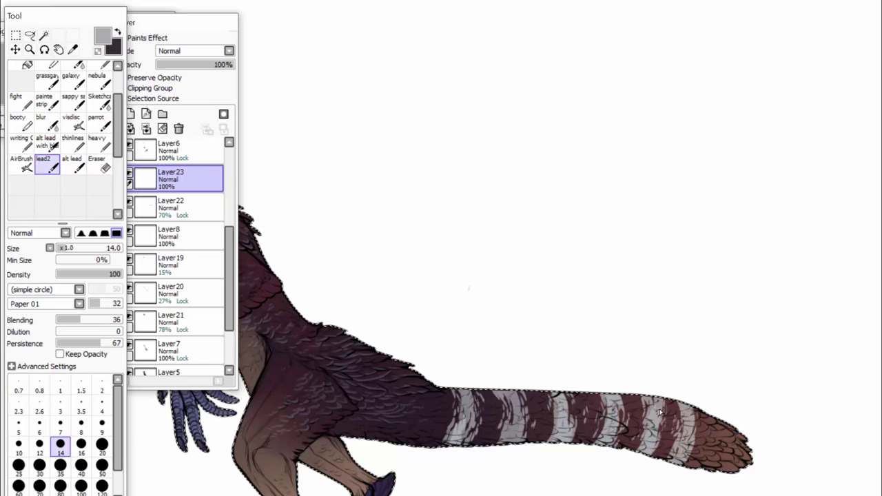
{"action": "key", "text": "bracketright"}
{"action": "key", "text": "bracketright"}
{"action": "left_click_drag", "start_coordinate": [471, 391], "coordinate": [452, 430]}
{"action": "key", "text": "bracketleft"}
{"action": "key", "text": "bracketleft"}
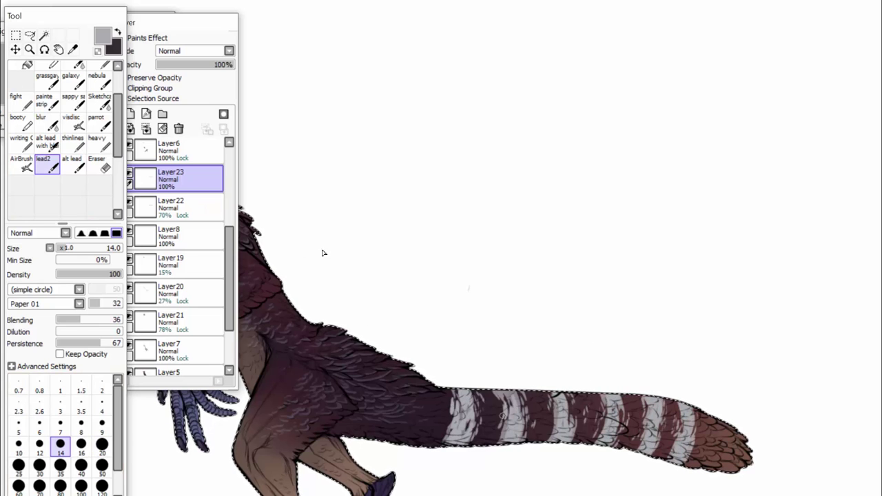
{"action": "left_click_drag", "start_coordinate": [551, 413], "coordinate": [552, 434]}
{"action": "left_click_drag", "start_coordinate": [645, 397], "coordinate": [634, 419]}
Lower Layer23 to 41% and Layer22 to 40% opacity, and add a new layer above Layer23.
{"action": "mouse_move", "coordinate": [227, 64]}
{"action": "left_mouse_down"}
{"action": "mouse_move", "coordinate": [171, 64]}
{"action": "mouse_move", "coordinate": [188, 64]}
{"action": "left_mouse_up"}
{"action": "left_click", "coordinate": [180, 208]}
{"action": "scroll", "coordinate": [552, 358], "scroll_direction": "down", "scroll_amount": 2}
{"action": "key", "text": "ctrl+shift+n"}
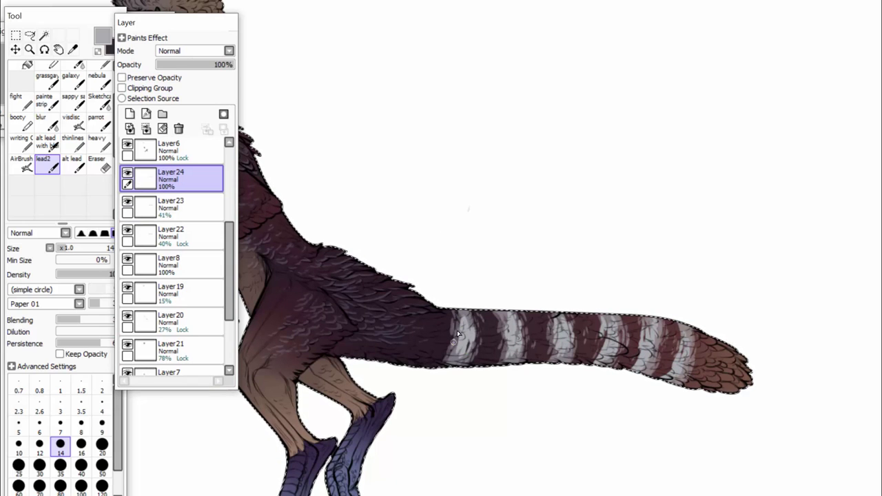
{"action": "scroll", "coordinate": [426, 248], "scroll_direction": "down", "scroll_amount": 2}
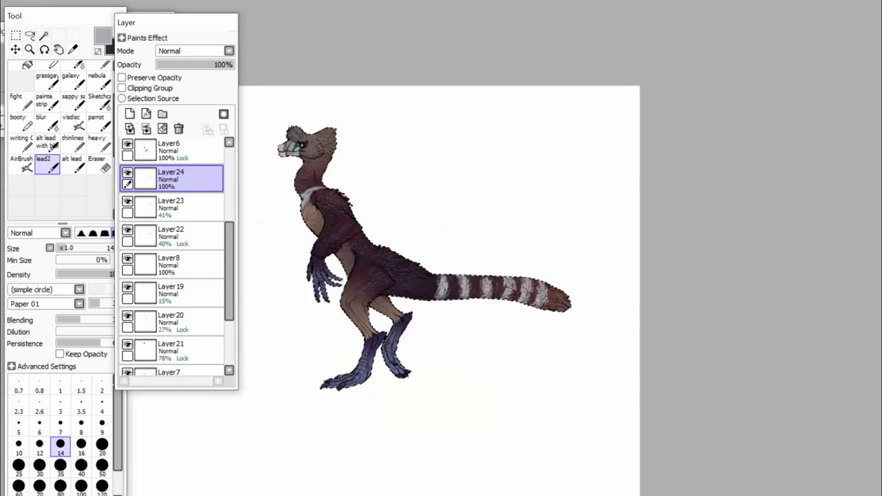
Merge Layer24, Layer23 and Layer22 with the tail bands down into Layer8.
{"action": "scroll", "coordinate": [427, 248], "scroll_direction": "up", "scroll_amount": 4}
{"action": "scroll", "coordinate": [695, 236], "scroll_direction": "down", "scroll_amount": 2}
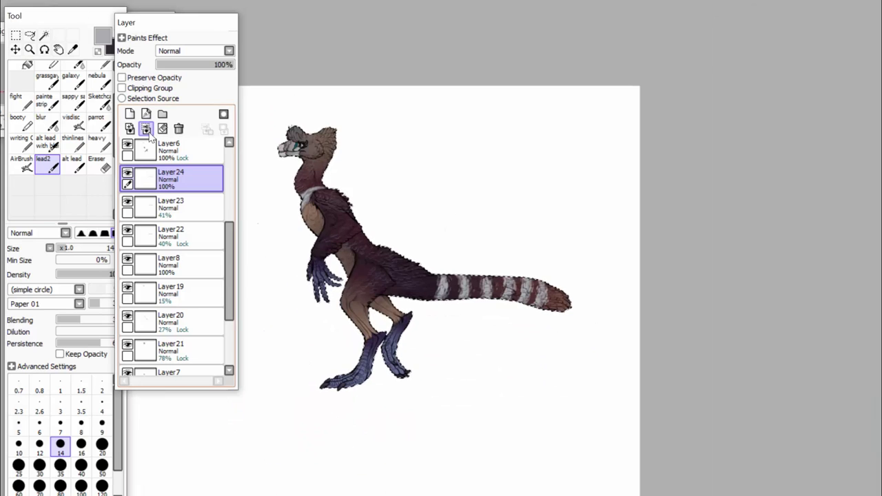
{"action": "key", "text": "ctrl+e"}
{"action": "key", "text": "ctrl+e"}
{"action": "key", "text": "ctrl+e"}
{"action": "scroll", "coordinate": [428, 179], "scroll_direction": "up", "scroll_amount": 2}
On a new layer above Layer8, paint light grey feather strokes toward the tail base with the size 14 lead2 brush and lower it to 16% opacity.
{"action": "left_click", "coordinate": [129, 114]}
{"action": "left_click_drag", "start_coordinate": [436, 410], "coordinate": [620, 437]}
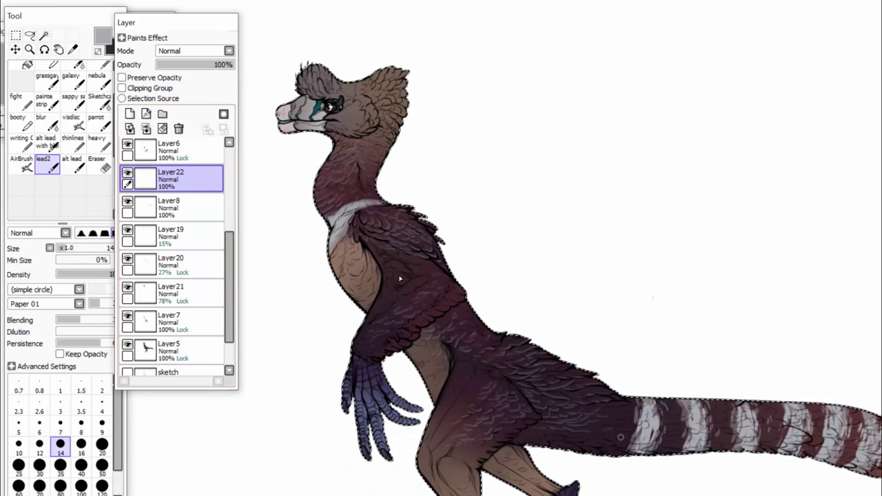
{"action": "left_click", "coordinate": [169, 64]}
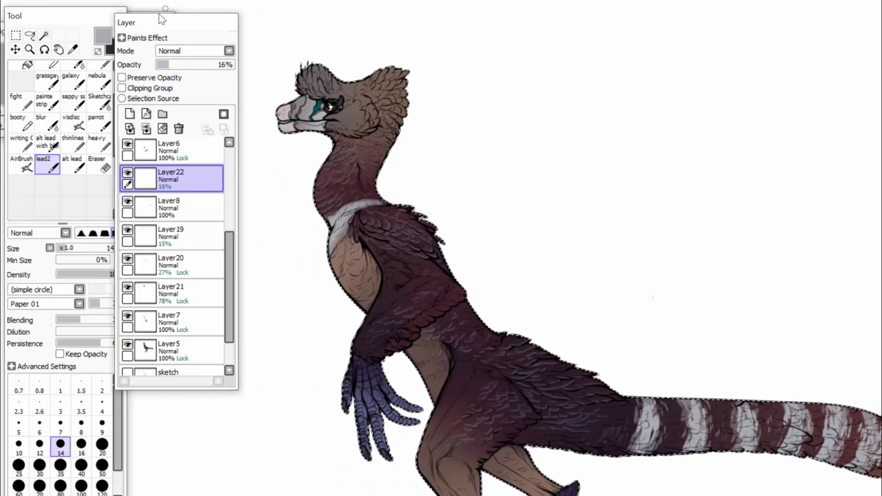
{"action": "scroll", "coordinate": [264, 223], "scroll_direction": "down", "scroll_amount": 2}
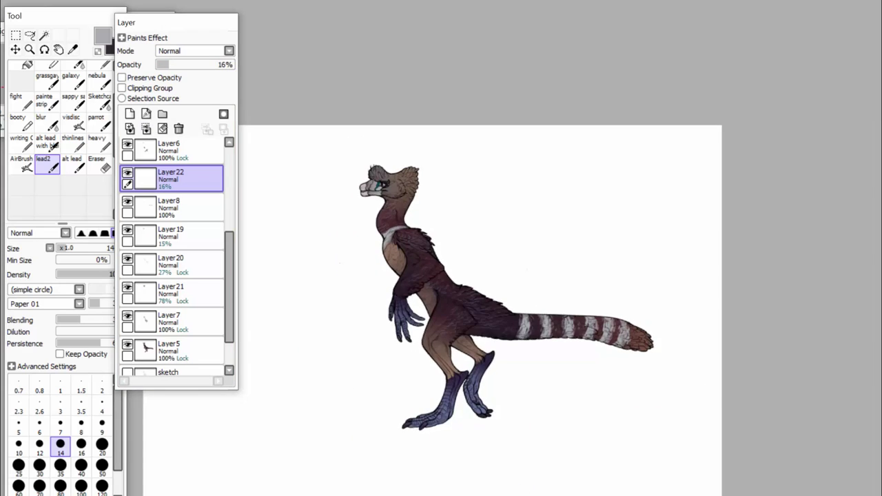
Turn off Preserve Opacity on Layer5 and erase stray base colour along the body outline with the size 6 Eraser.
{"action": "scroll", "coordinate": [422, 383], "scroll_direction": "up", "scroll_amount": 4}
{"action": "left_click", "coordinate": [171, 322]}
{"action": "left_click", "coordinate": [122, 78]}
{"action": "left_click", "coordinate": [100, 164]}
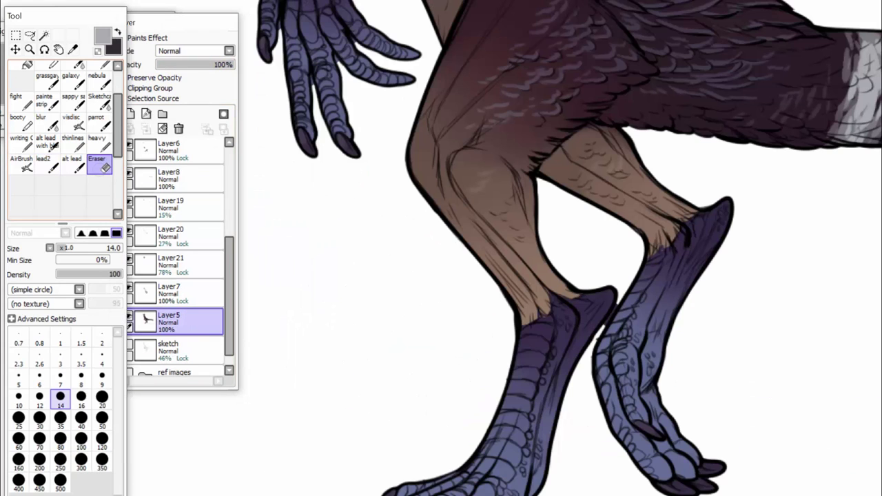
{"action": "left_click", "coordinate": [39, 358]}
{"action": "left_click", "coordinate": [40, 379]}
{"action": "left_click_drag", "start_coordinate": [880, 251], "coordinate": [880, 162]}
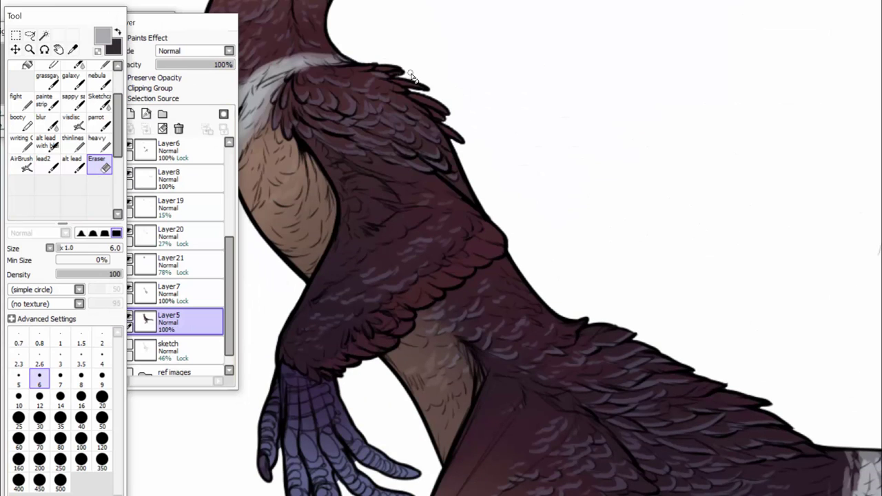
Turn Preserve Opacity back on for Layer6 and select Layer7.
{"action": "left_click", "coordinate": [168, 151]}
{"action": "scroll", "coordinate": [486, 315], "scroll_direction": "down", "scroll_amount": 5}
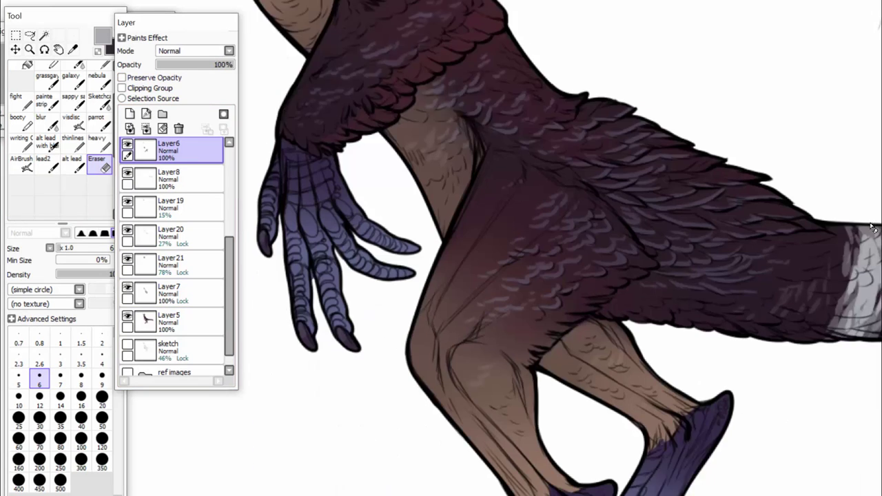
{"action": "left_click", "coordinate": [122, 78]}
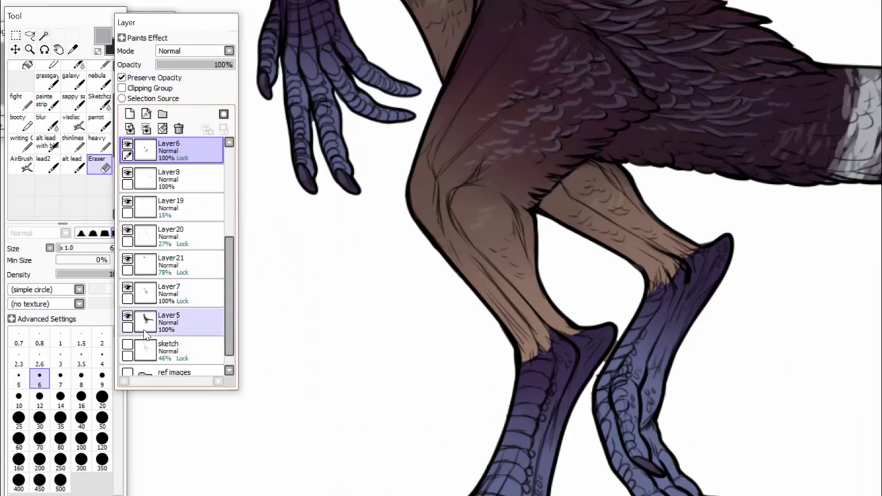
{"action": "left_click", "coordinate": [168, 293]}
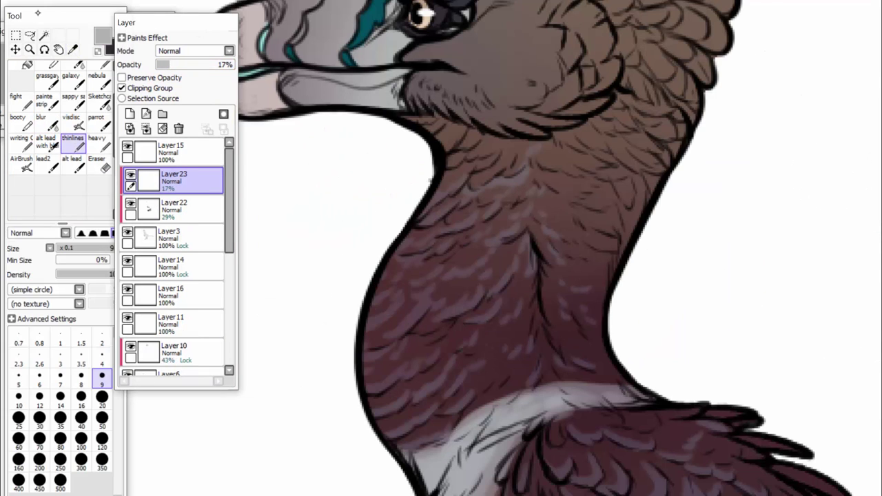
Tint the head and chest line work on Layer23 with colours sampled from the body, using the thinlines and blur brushes.
{"action": "scroll", "coordinate": [268, 14], "scroll_direction": "up", "scroll_amount": 3}
{"action": "left_click", "coordinate": [73, 49]}
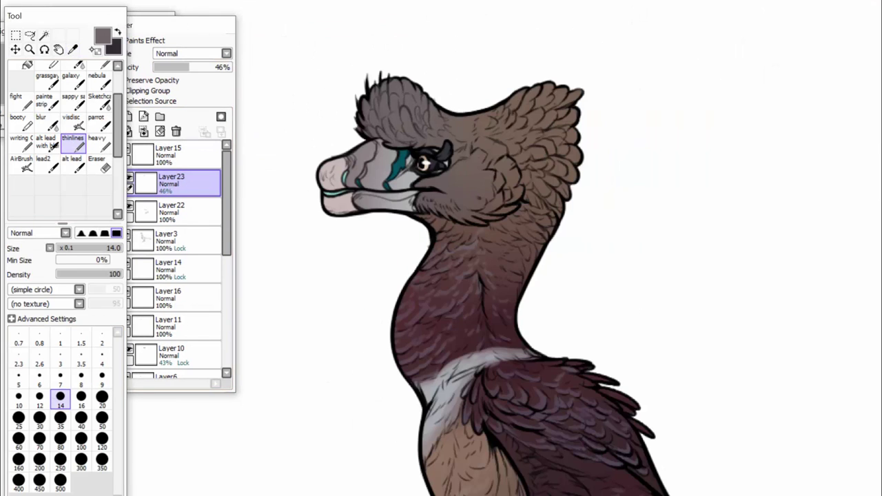
{"action": "left_click", "coordinate": [73, 122]}
{"action": "left_click", "coordinate": [47, 122]}
{"action": "scroll", "coordinate": [355, 58], "scroll_direction": "down", "scroll_amount": 10}
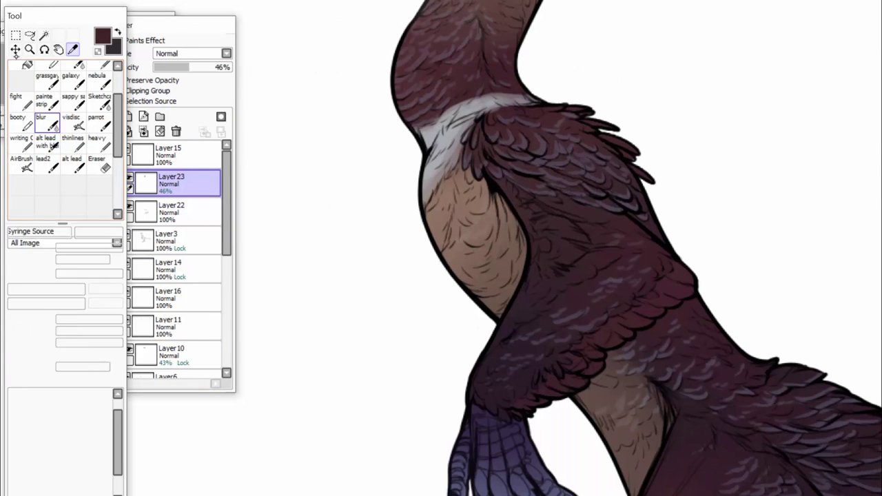
{"action": "left_click", "coordinate": [74, 123]}
{"action": "left_click", "coordinate": [475, 247], "text": "alt"}
{"action": "left_click", "coordinate": [98, 143]}
{"action": "left_click", "coordinate": [47, 122]}
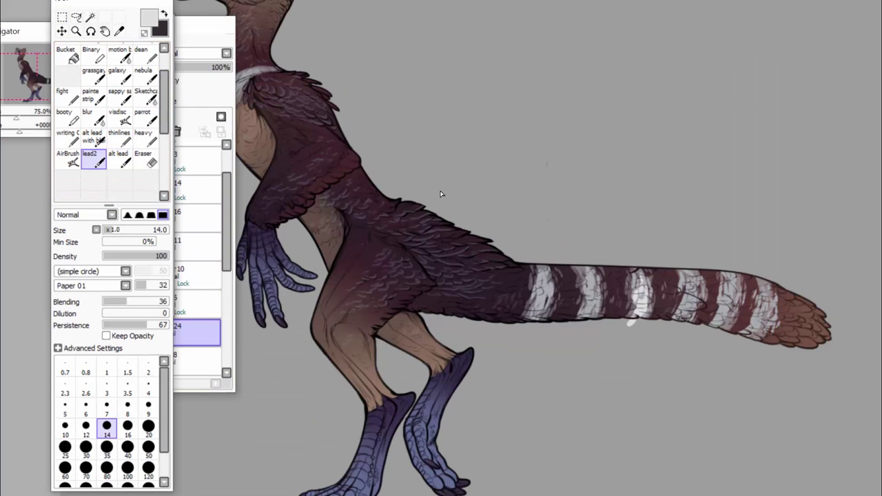
Lower Layer24 to 57% opacity and brighten the pale tail bands with feather strokes using the size 14 visdisc brush.
{"action": "left_click", "coordinate": [222, 67]}
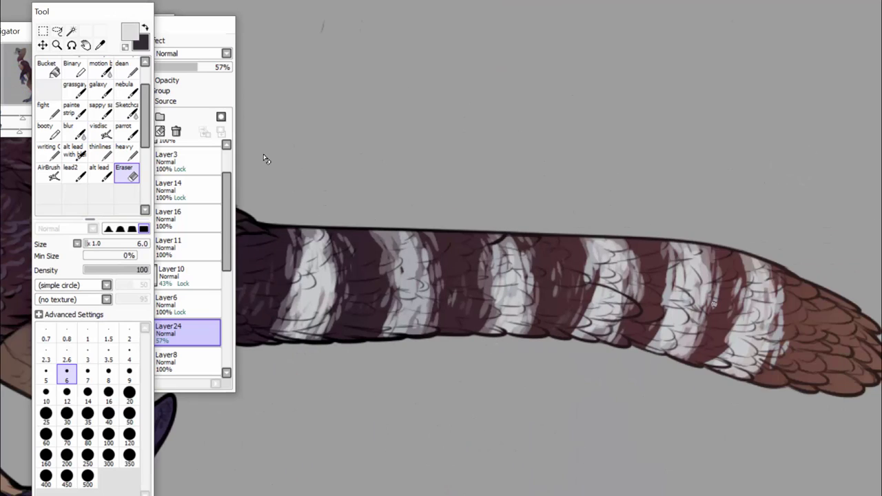
{"action": "left_click", "coordinate": [101, 131]}
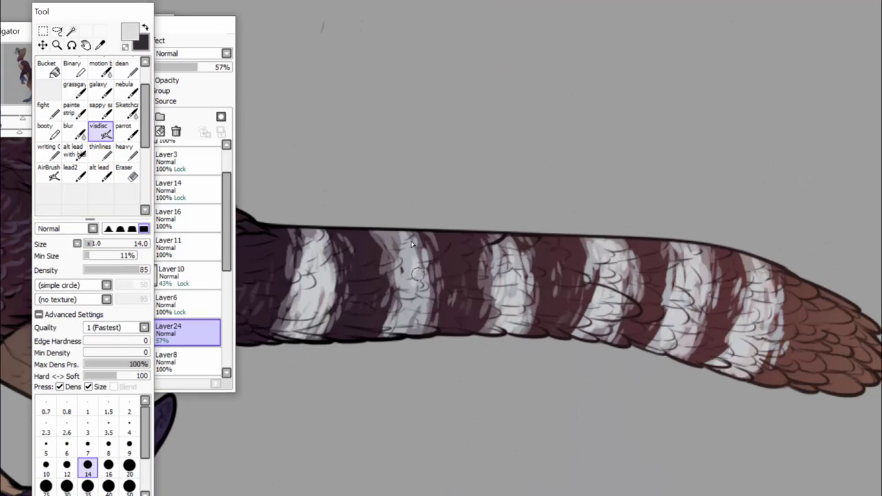
{"action": "left_click_drag", "start_coordinate": [414, 244], "coordinate": [417, 311]}
{"action": "left_click_drag", "start_coordinate": [390, 236], "coordinate": [408, 330]}
{"action": "left_click_drag", "start_coordinate": [302, 242], "coordinate": [291, 280]}
{"action": "mouse_move", "coordinate": [619, 265]}
{"action": "left_mouse_down"}
{"action": "mouse_move", "coordinate": [628, 322]}
{"action": "mouse_move", "coordinate": [745, 289]}
{"action": "mouse_move", "coordinate": [783, 318]}
{"action": "left_mouse_up"}
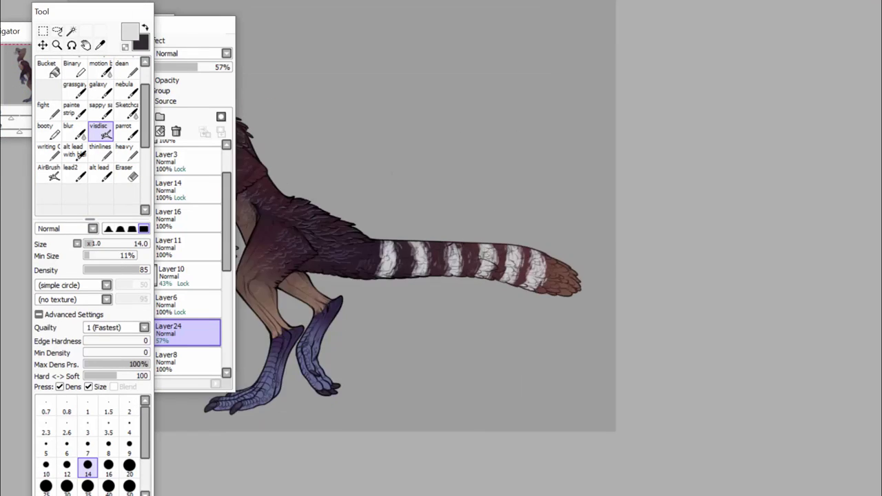
Save the drawing.
{"action": "key", "text": "ctrl+shift+s"}
{"action": "key", "text": "Return"}
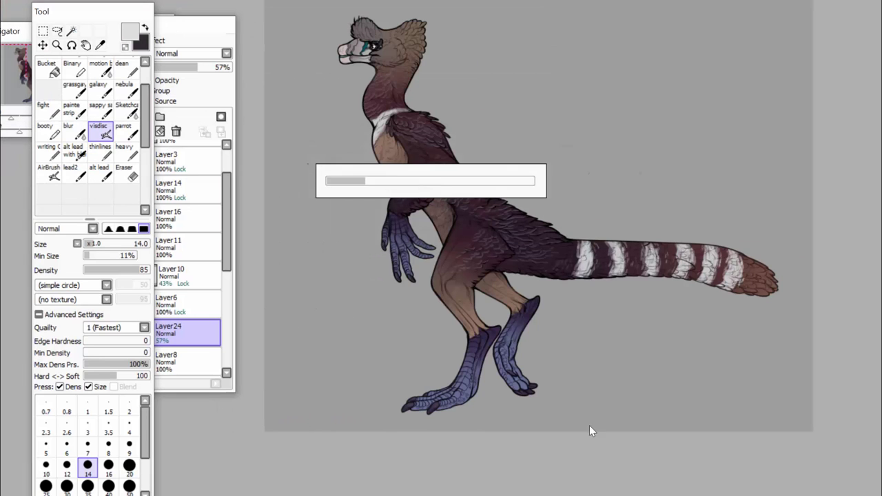